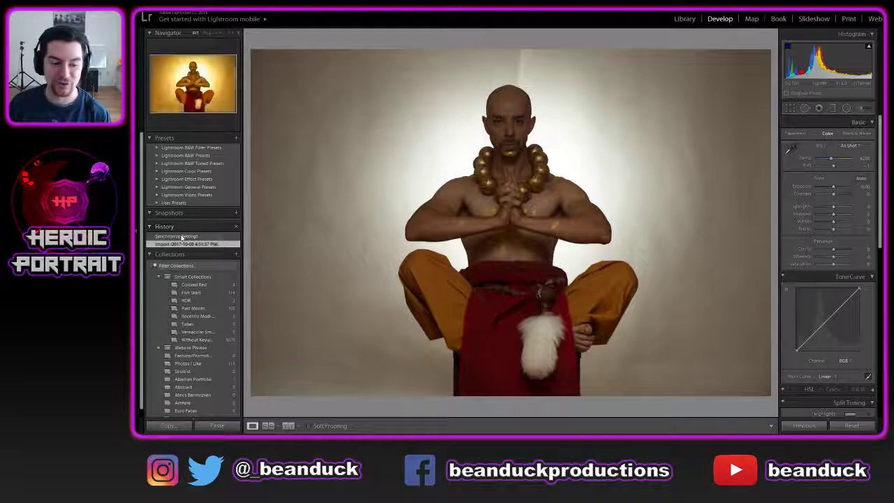
# - Restore the monk portrait to its Synchronize Settings state in the edit history
pyautogui.click(181, 236)
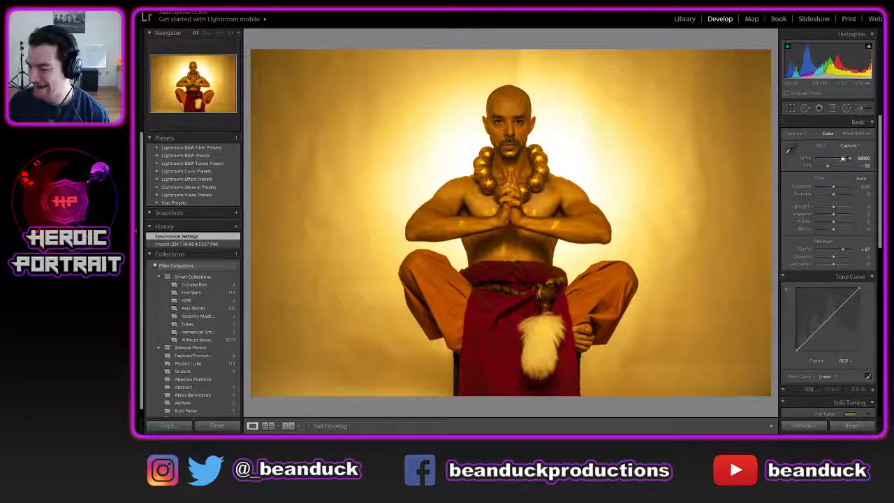
# - Try the Daylight white balance on the portrait for comparison and undo it
pyautogui.click(863, 158)
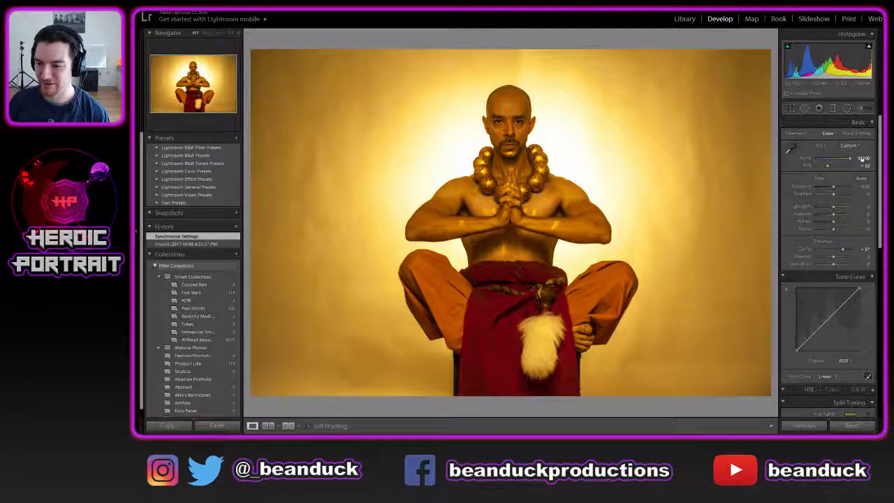
pyautogui.click(850, 146)
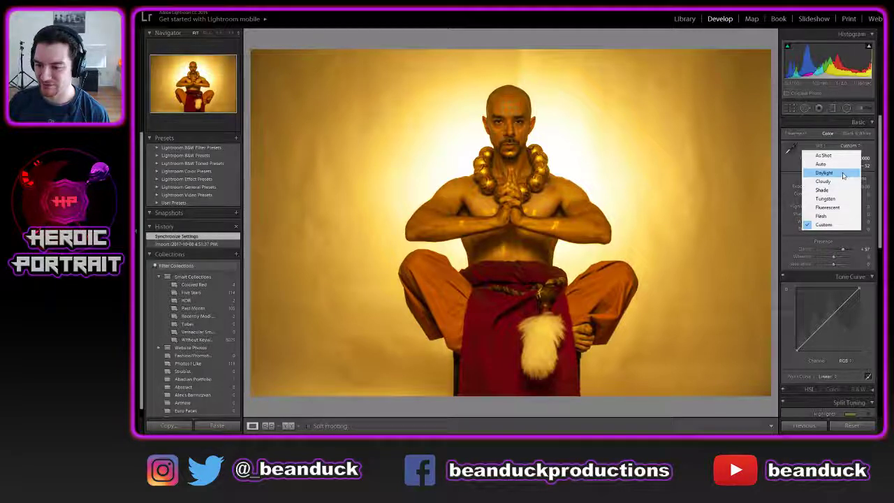
pyautogui.click(838, 172)
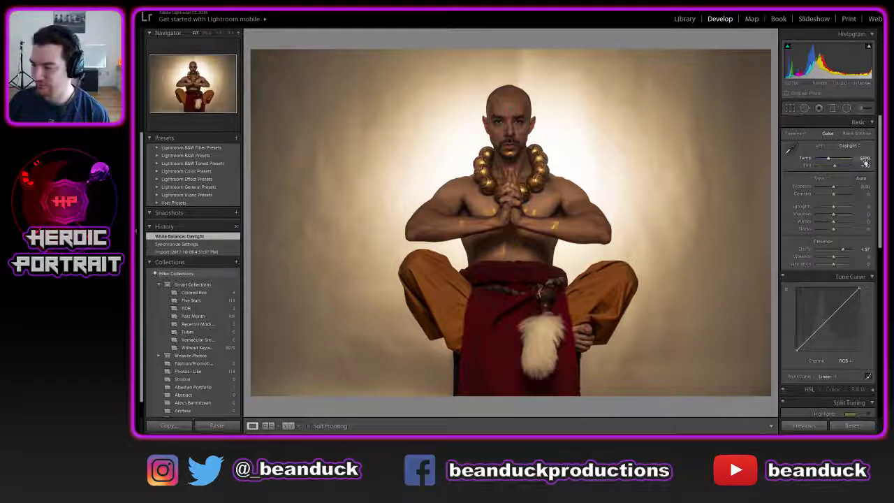
pyautogui.hotkey('ctrl', 'z')
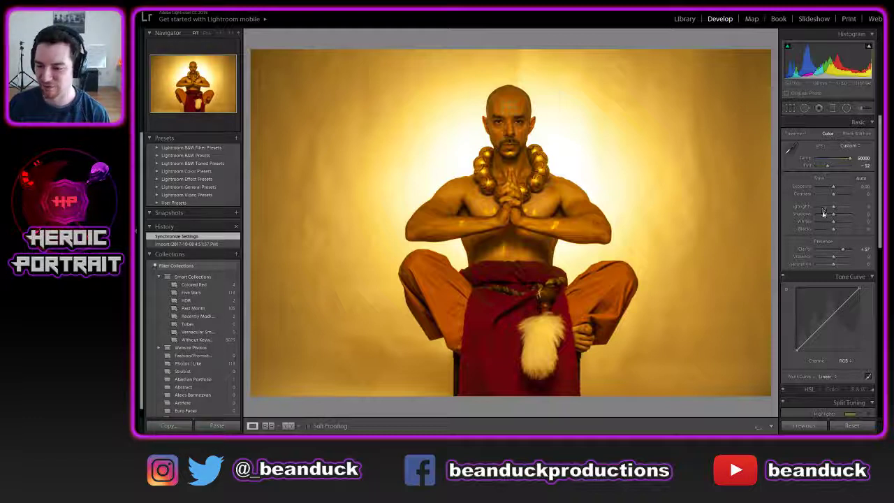
# - Compare the portrait with Clarity set to 0 against the edited version, and undo the Clarity change
pyautogui.click(866, 250)
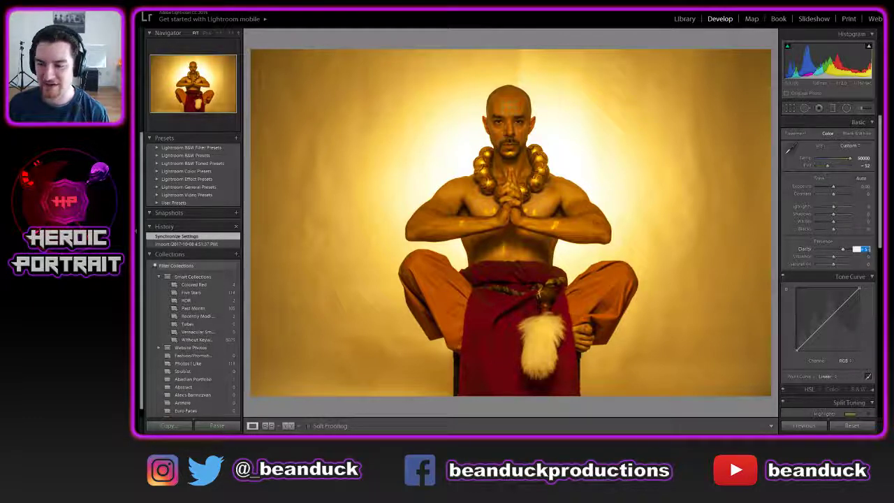
pyautogui.write('0')
pyautogui.hotkey('ctrl', 'z')
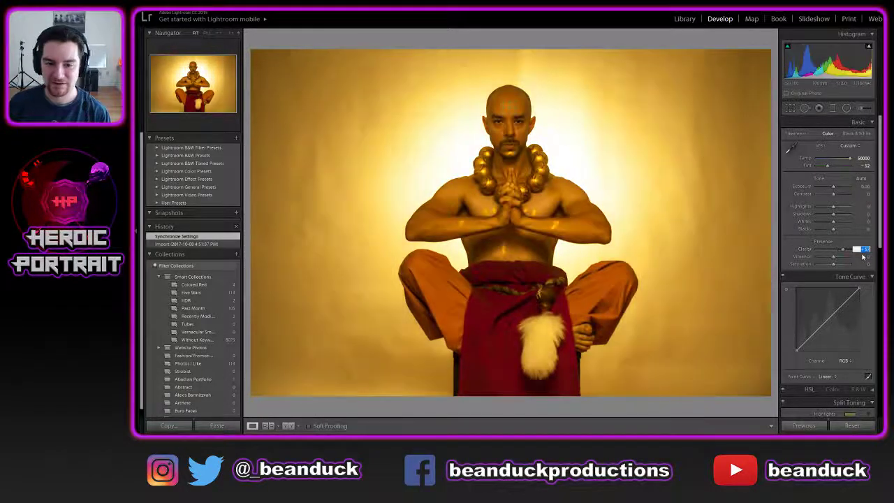
pyautogui.hotkey('ctrl', 'z')
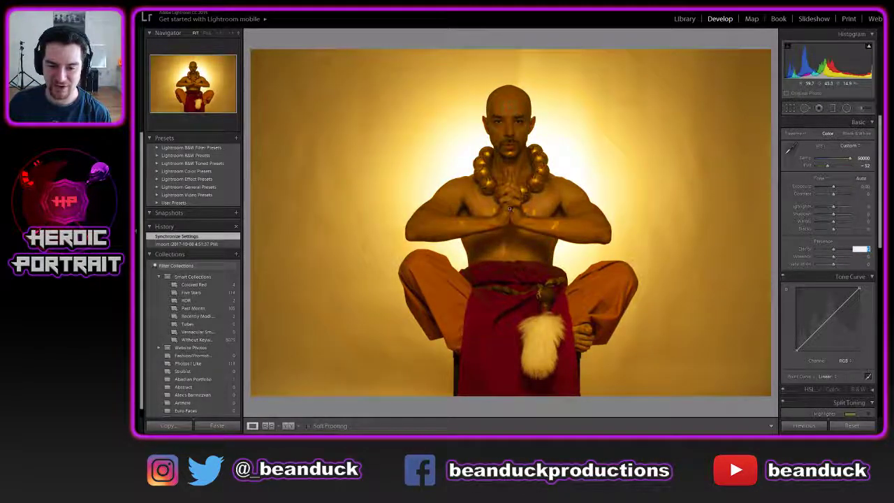
pyautogui.hotkey('ctrl', 'z')
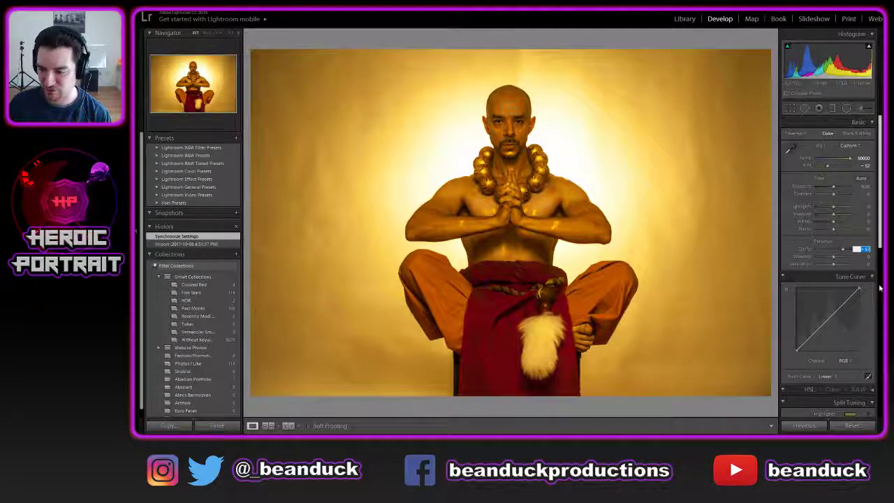
# - Disable Split Toning on the portrait to compare its effect and enable it again
pyautogui.scroll(-2, 880, 287)
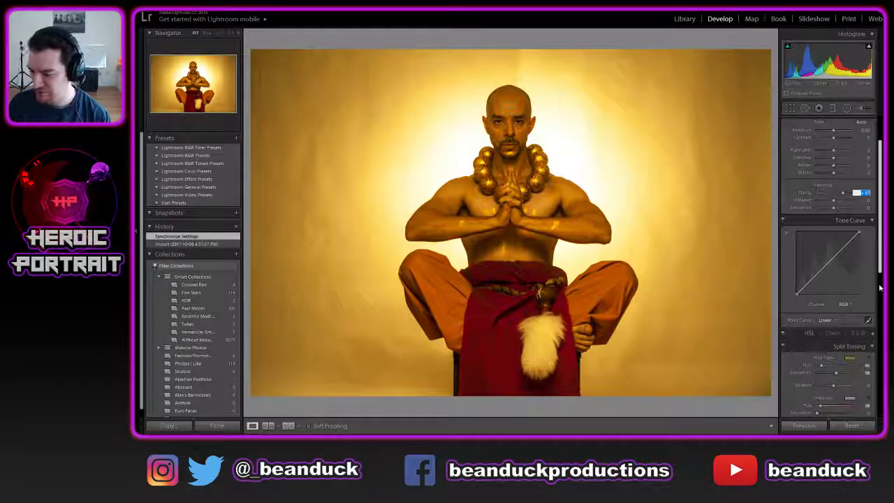
pyautogui.scroll(-4, 879, 287)
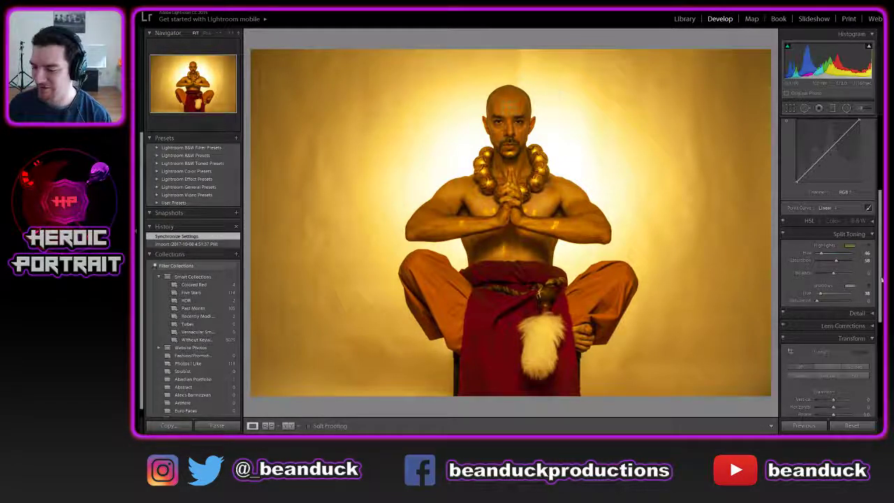
pyautogui.click(783, 236)
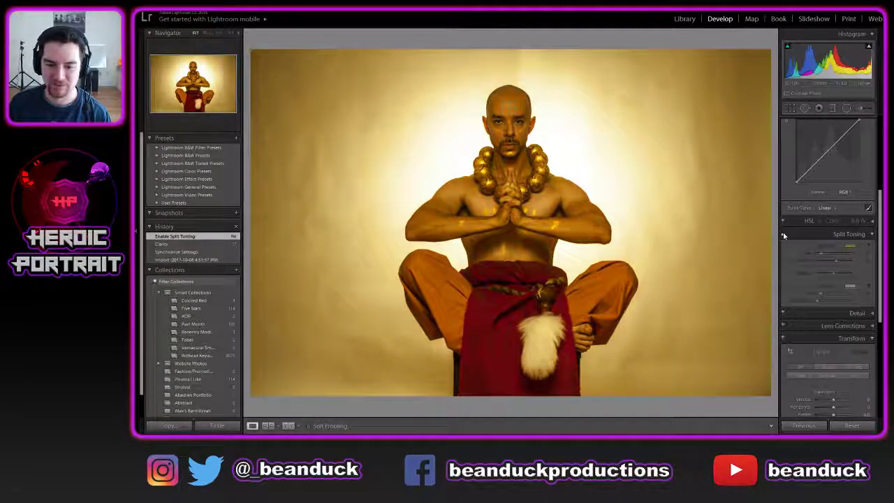
pyautogui.click(783, 235)
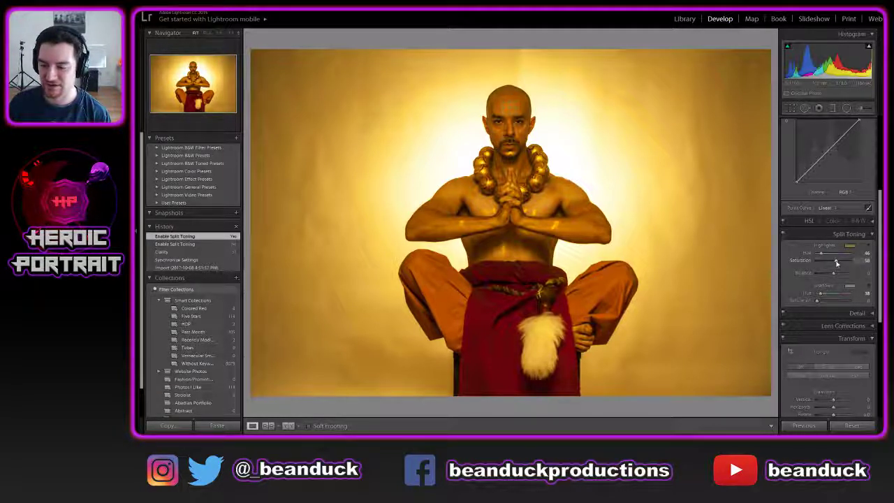
# - Try a Split Toning highlight saturation of 0, compare it with the previous look, and undo the change
pyautogui.moveTo(836, 262); pyautogui.dragTo(815, 263)
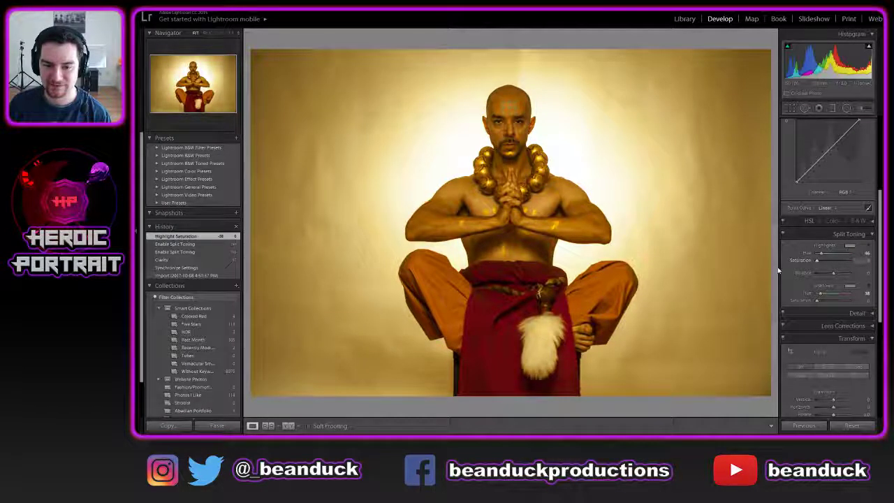
pyautogui.hotkey('ctrl', 'z')
pyautogui.hotkey('ctrl', 'y')
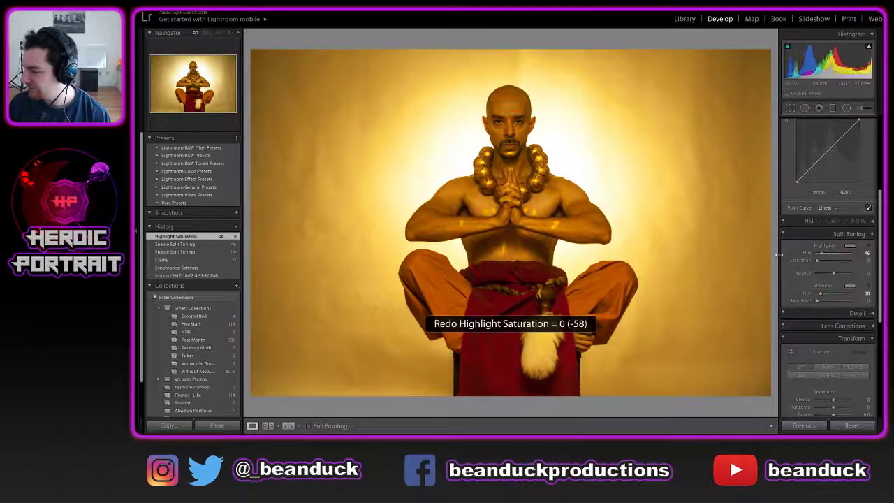
pyautogui.hotkey('ctrl', 'z')
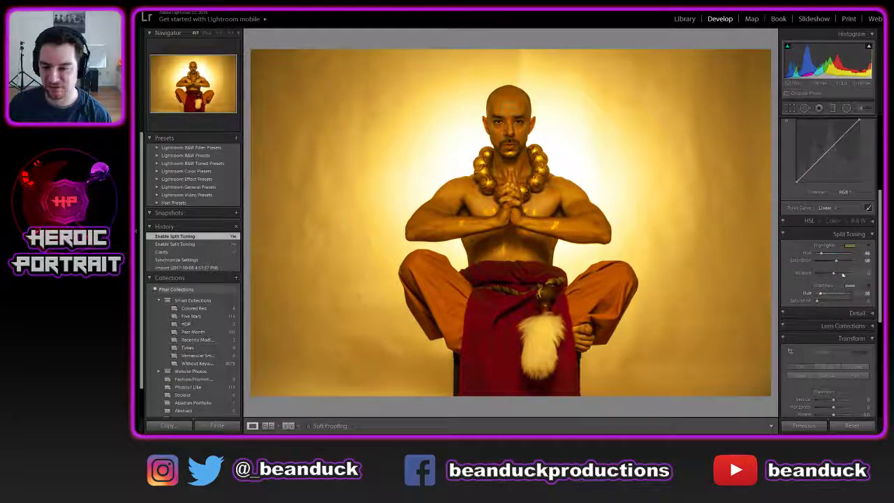
pyautogui.moveTo(835, 263); pyautogui.dragTo(829, 267)
pyautogui.hotkey('ctrl', 'z')
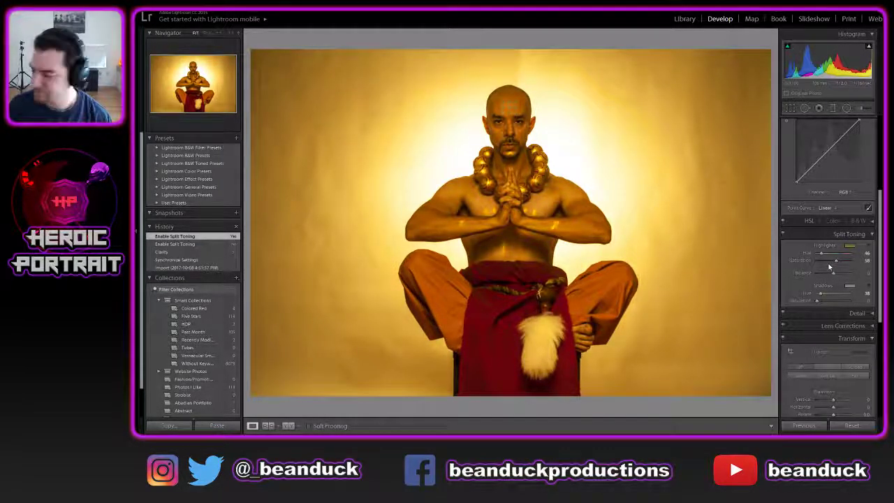
# - Examine the gold beads, face and hands up close, and return to the full portrait
pyautogui.click(532, 166)
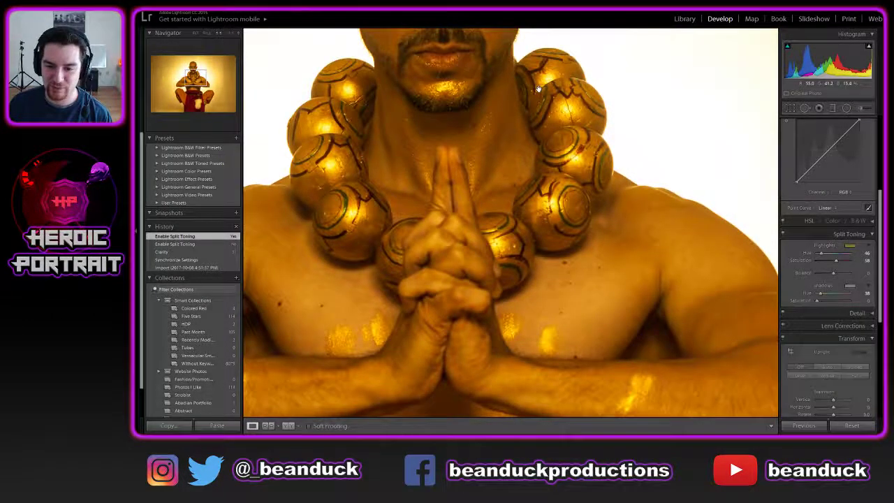
pyautogui.moveTo(539, 104); pyautogui.dragTo(584, 178)
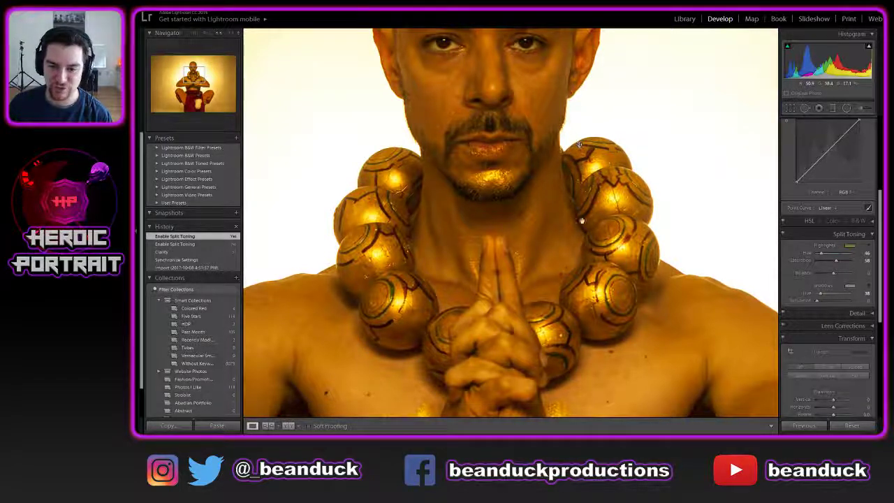
pyautogui.moveTo(580, 234); pyautogui.dragTo(588, 161)
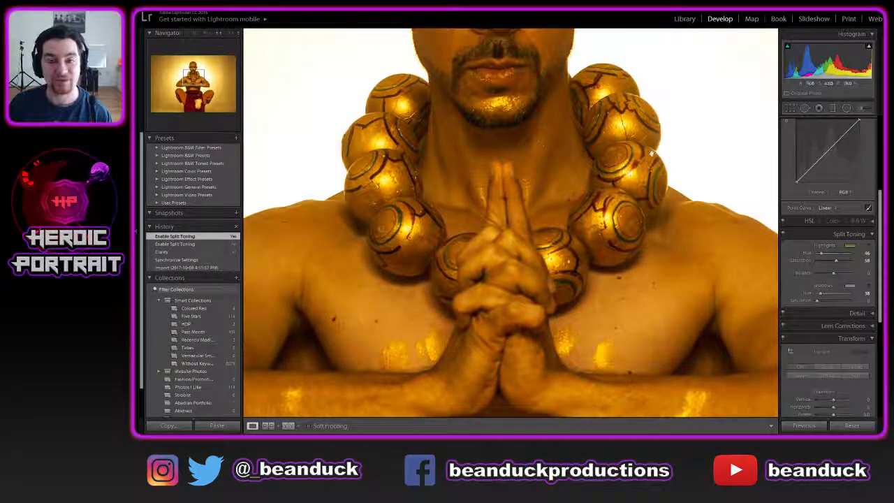
pyautogui.click(659, 187)
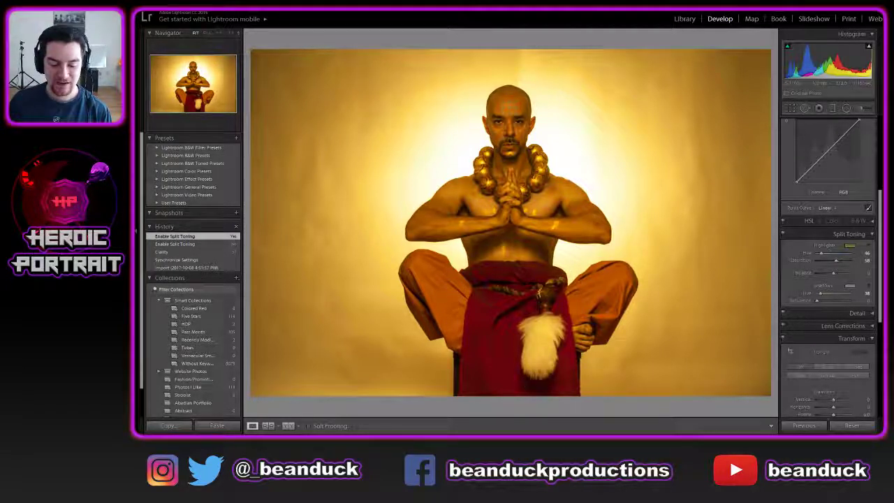
# - Switch to Photoshop and look through the open monk portraits, comparing the full-body shot with the arm poses
pyautogui.moveTo(451, 445)
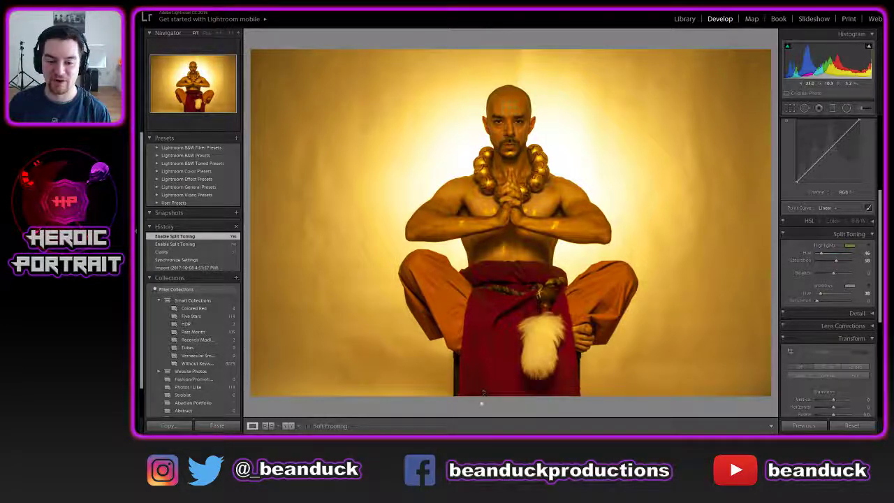
pyautogui.click(452, 441)
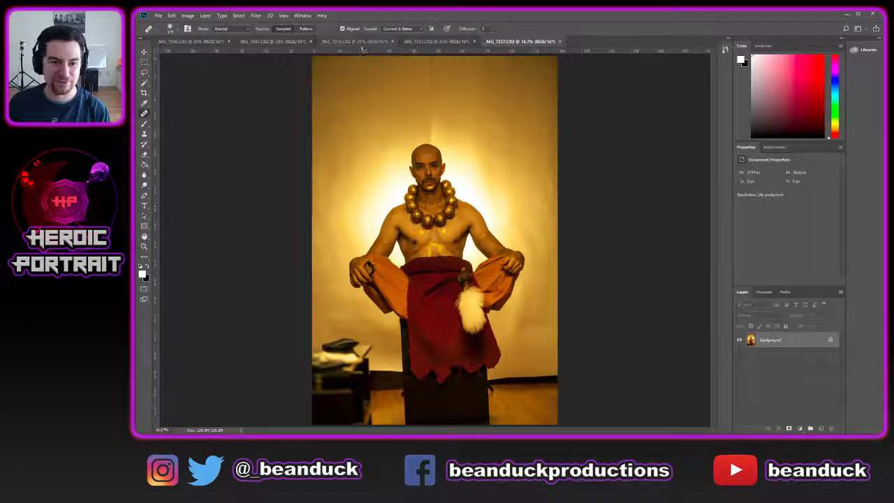
pyautogui.click(197, 44)
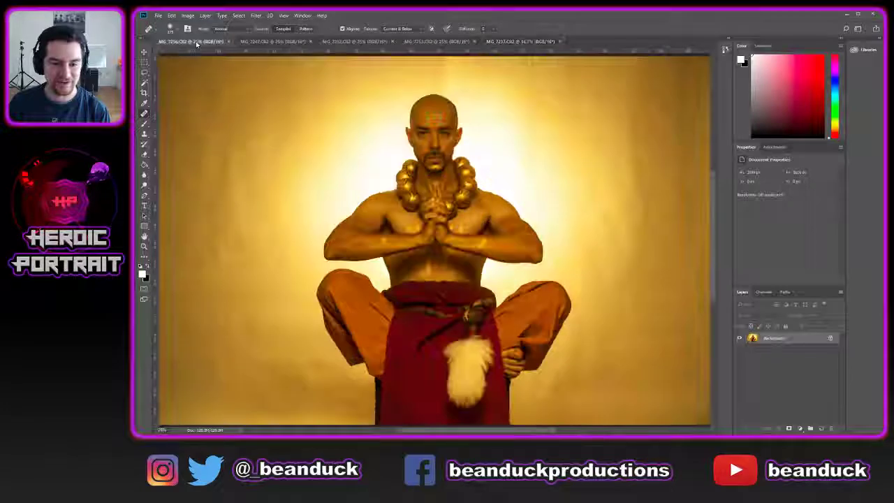
pyautogui.click(258, 43)
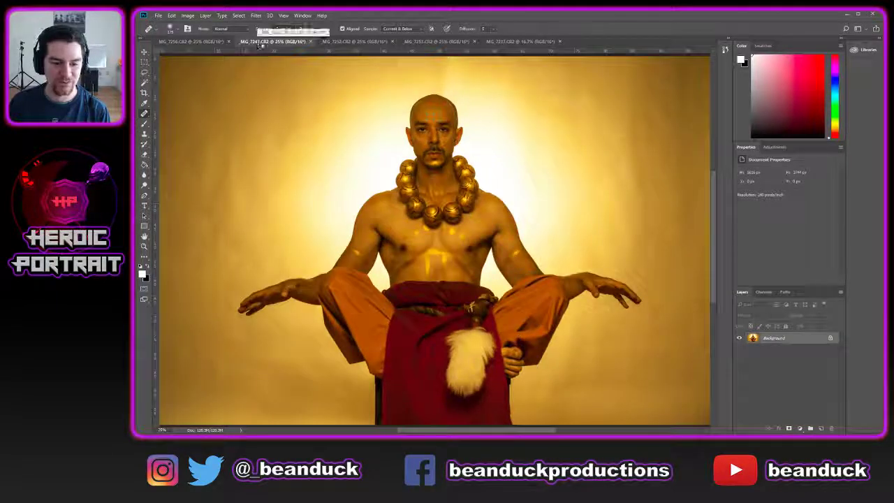
pyautogui.click(339, 42)
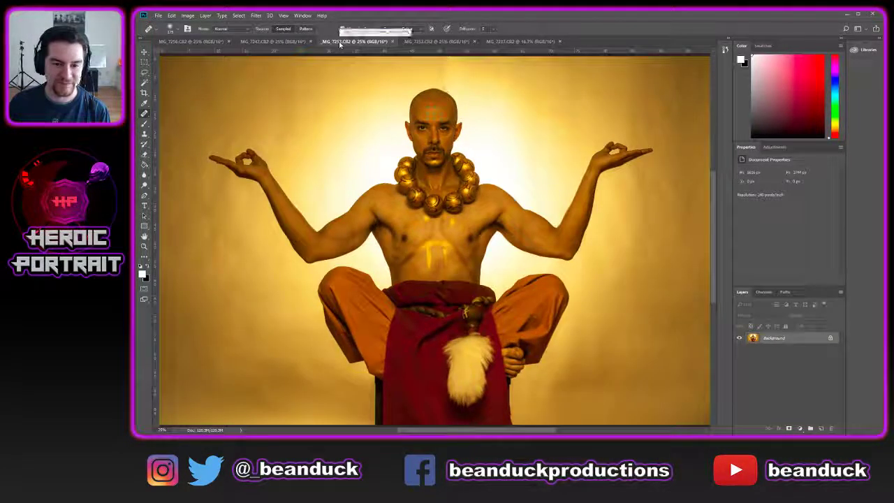
pyautogui.click(433, 42)
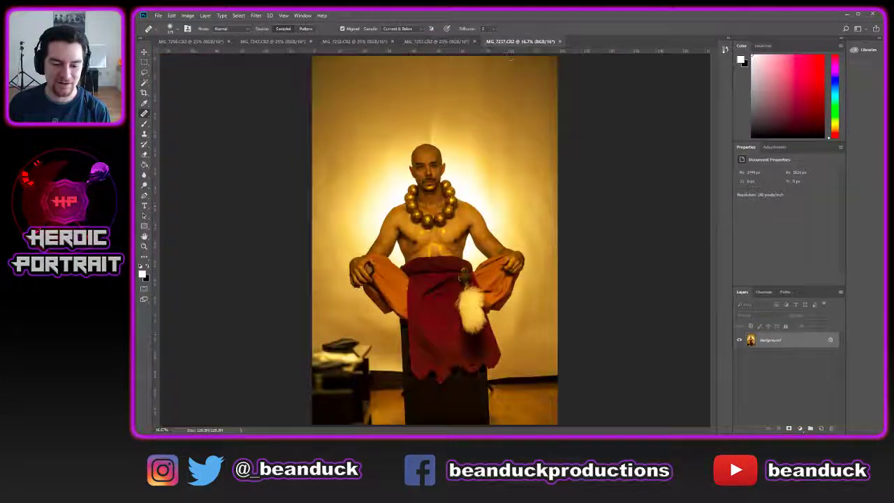
pyautogui.click(516, 42)
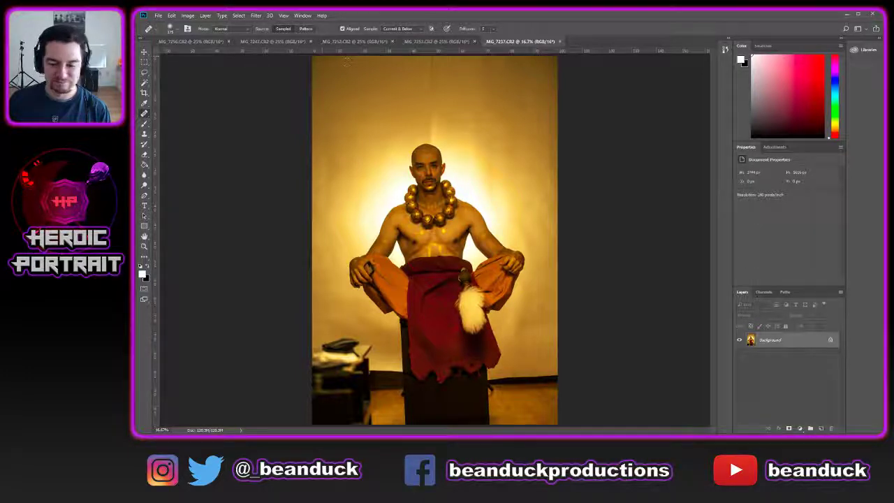
pyautogui.click(193, 41)
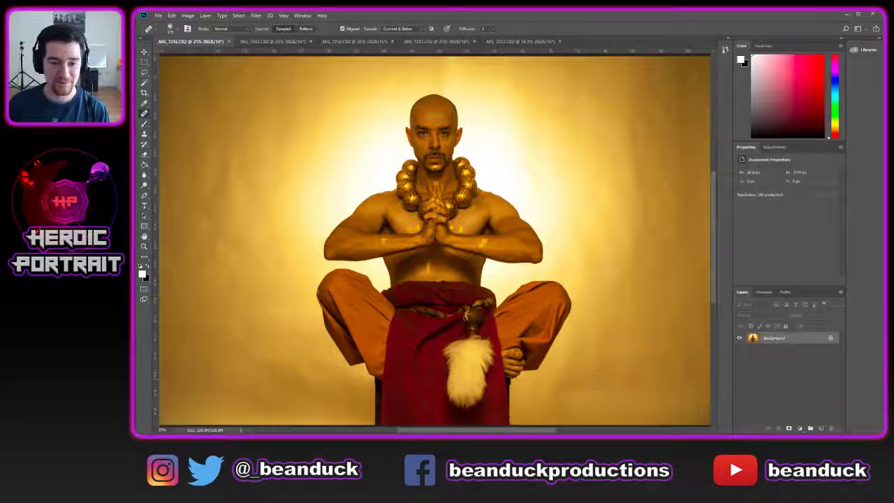
pyautogui.click(520, 41)
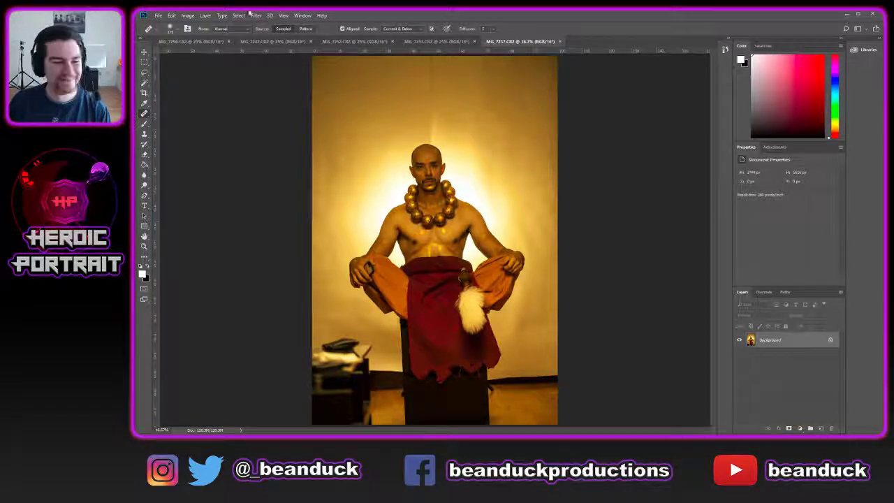
pyautogui.click(211, 42)
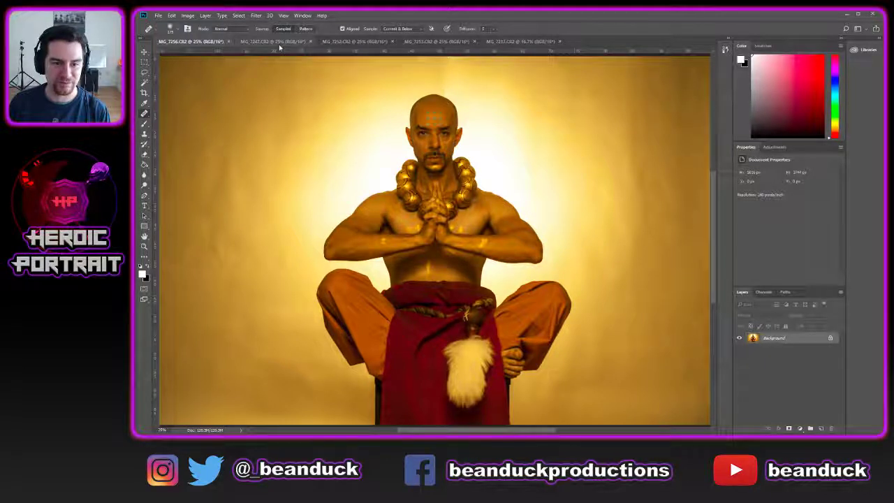
# - Crop _MG_7247.CR2 to a full-width horizontal band containing the torso and the outstretched lowered arms
pyautogui.click(279, 42)
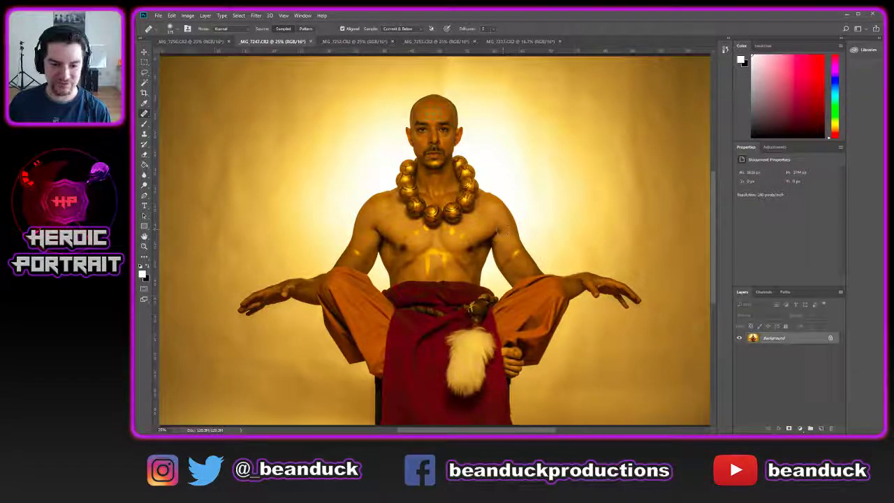
pyautogui.press('c')
pyautogui.moveTo(433, 56); pyautogui.dragTo(434, 225)
pyautogui.moveTo(435, 340); pyautogui.dragTo(448, 298)
pyautogui.moveTo(436, 180); pyautogui.dragTo(438, 160)
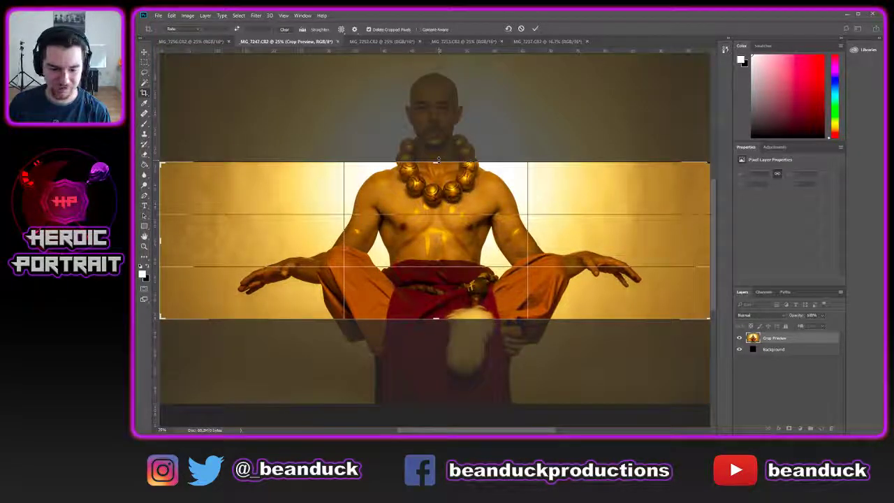
pyautogui.press('Return')
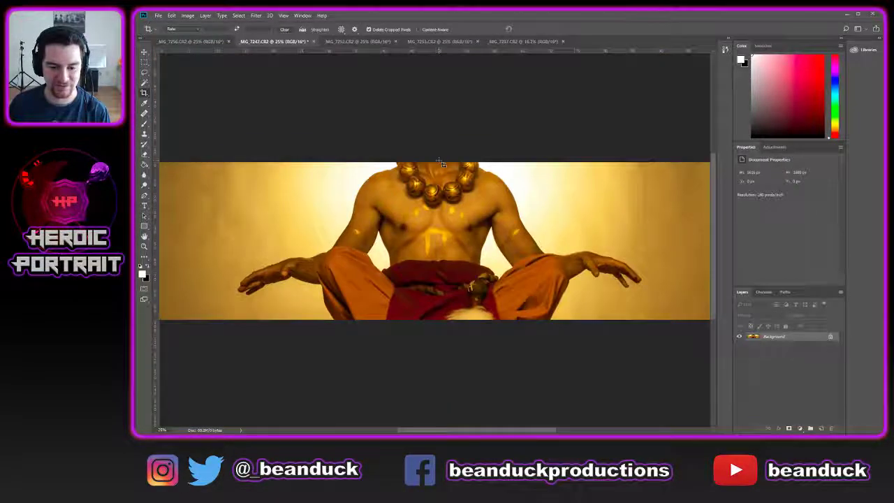
# - Crop _MG_7252.CR2 to a full-width horizontal band containing the lower face, chest and raised arms
pyautogui.click(361, 42)
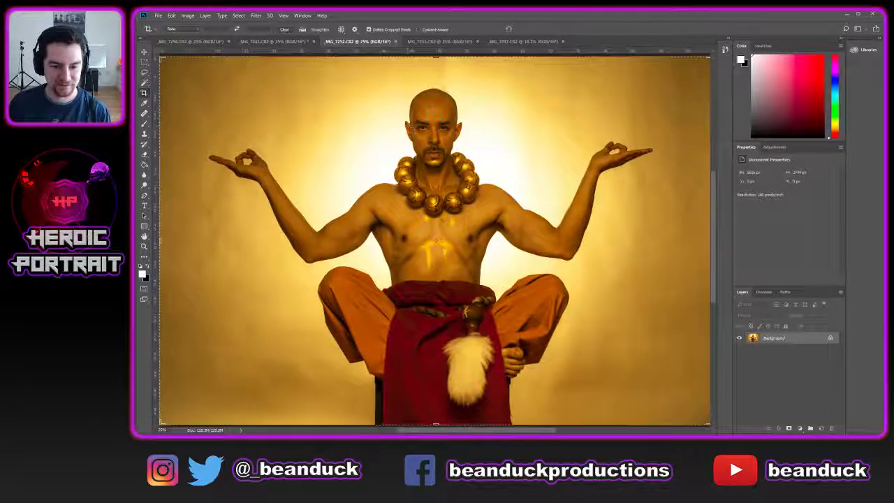
pyautogui.moveTo(438, 422); pyautogui.dragTo(436, 345)
pyautogui.moveTo(438, 137); pyautogui.dragTo(448, 176)
pyautogui.press('Return')
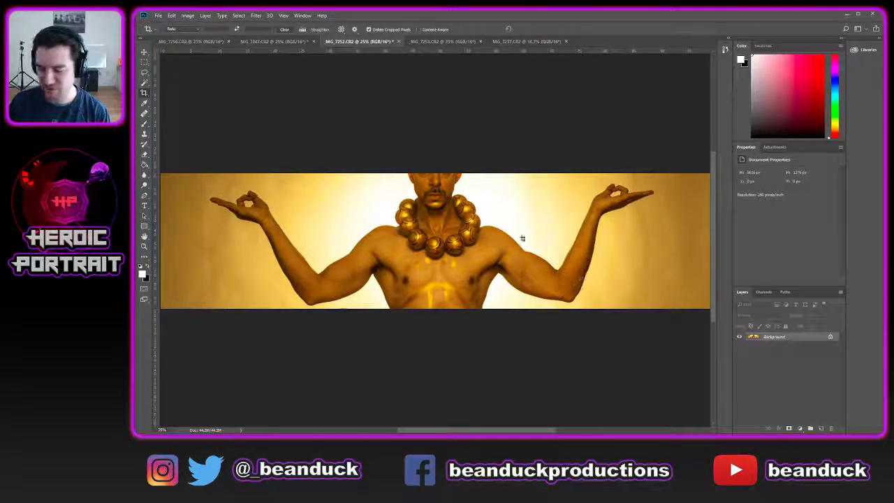
# - Crop _MG_7253.CR2 below the chest and close to both elbows, keeping the upper body with hands joined overhead
pyautogui.click(444, 41)
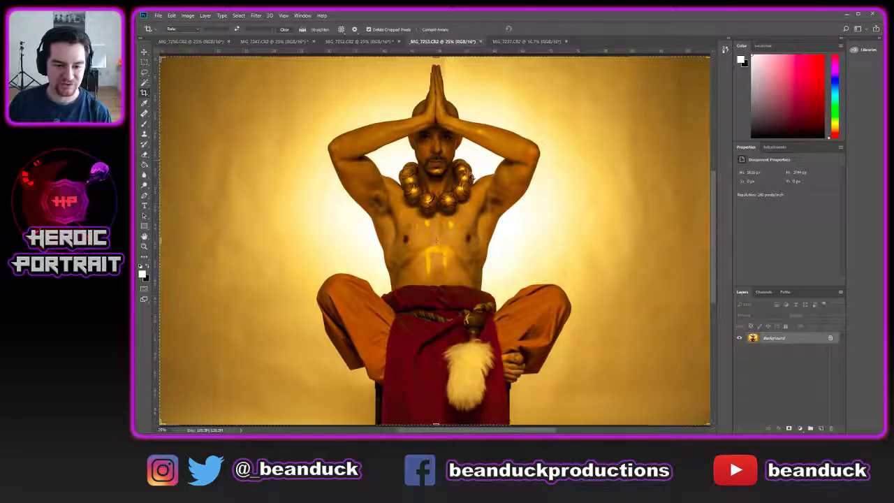
pyautogui.moveTo(436, 424); pyautogui.dragTo(445, 339)
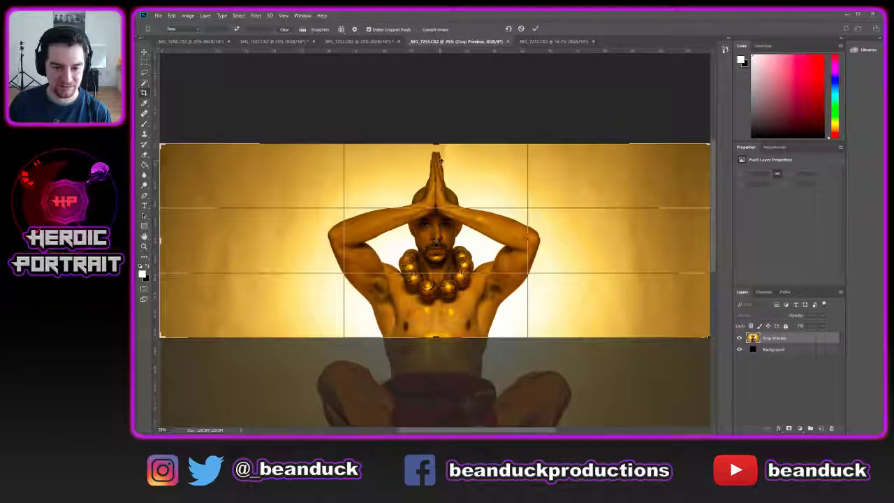
pyautogui.press('Return')
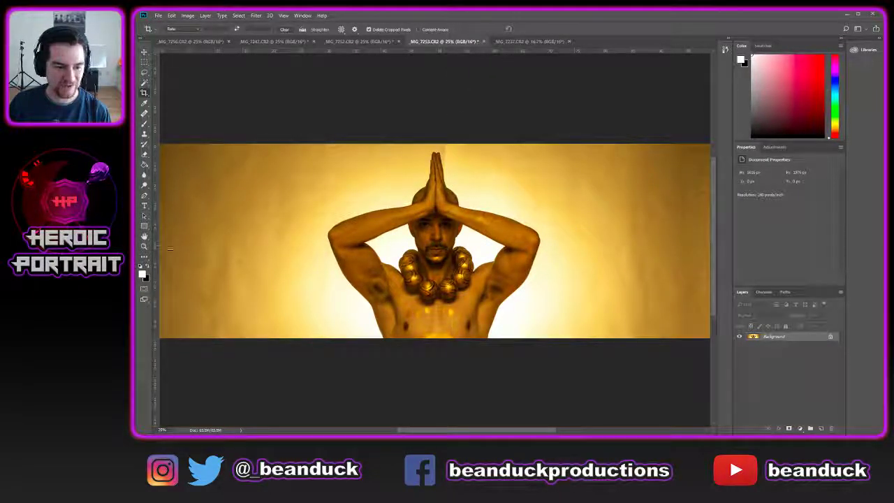
pyautogui.click(272, 160)
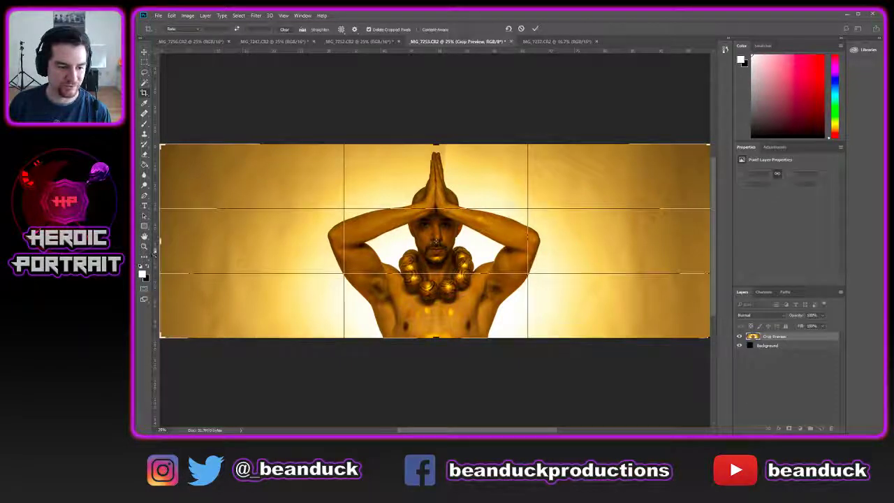
pyautogui.moveTo(160, 241); pyautogui.dragTo(231, 230)
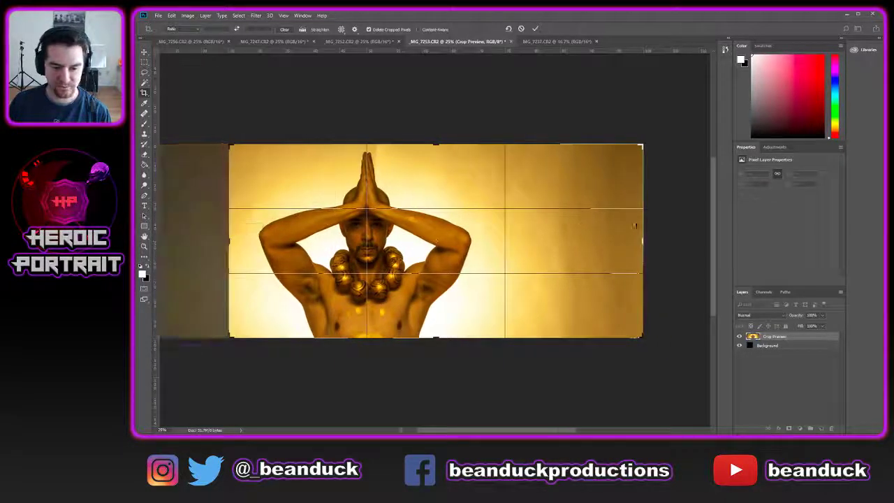
pyautogui.moveTo(643, 222); pyautogui.dragTo(567, 234)
pyautogui.press('Return')
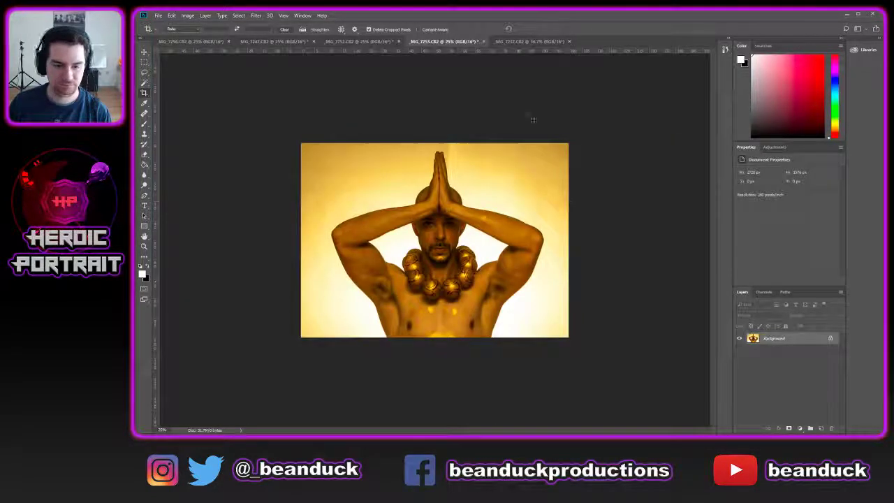
# - Crop the full-body shot _MG_7237.CR2 to the hanging red robe and white tassel, trimming all four sides
pyautogui.click(380, 41)
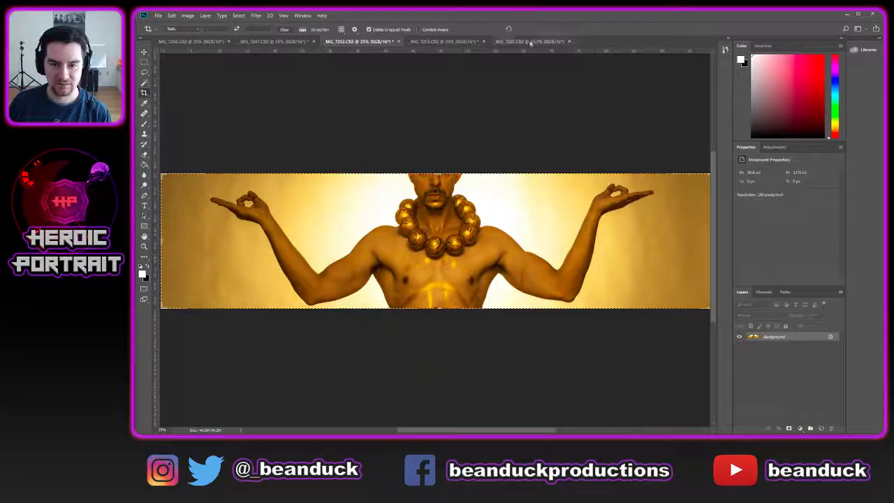
pyautogui.click(530, 41)
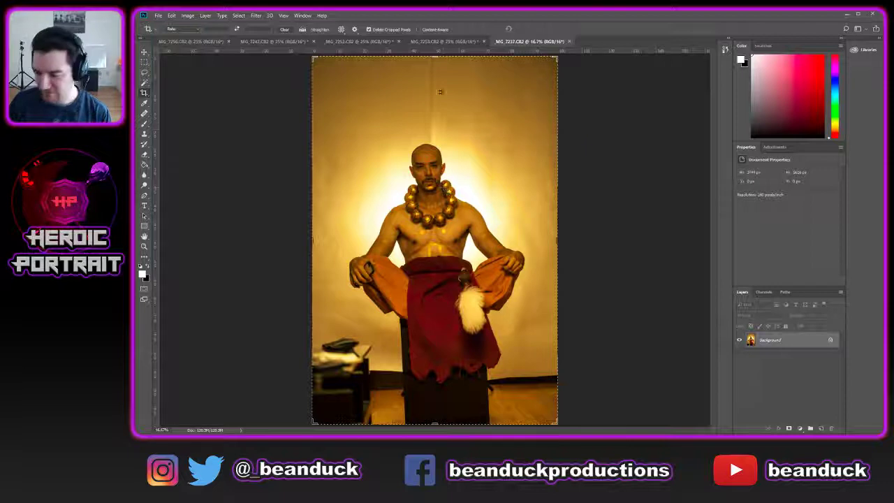
pyautogui.moveTo(454, 58); pyautogui.dragTo(454, 180)
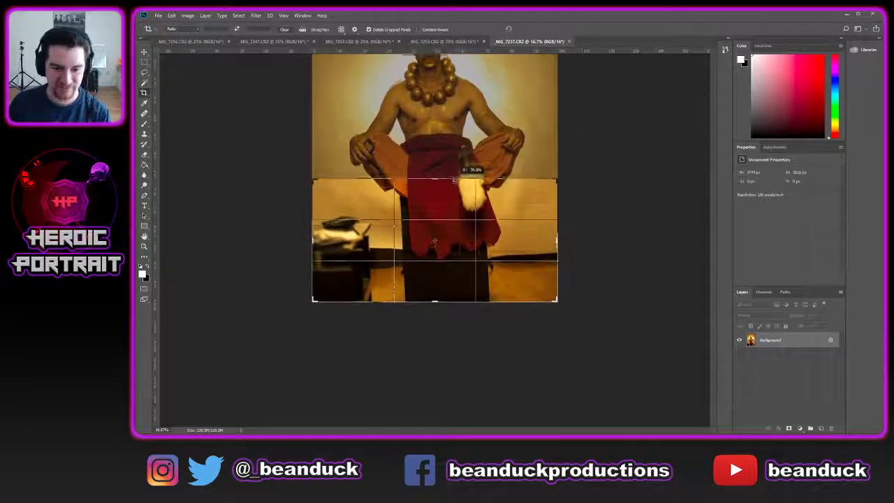
pyautogui.moveTo(438, 302); pyautogui.dragTo(439, 283)
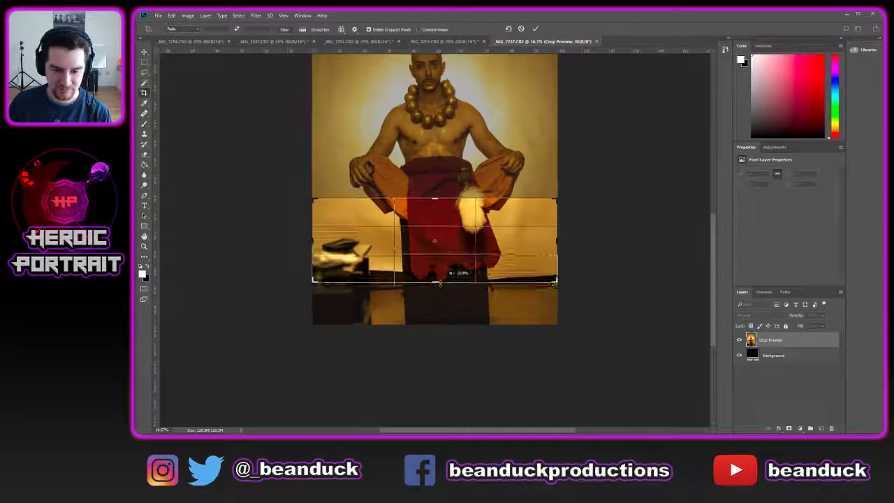
pyautogui.moveTo(438, 198); pyautogui.dragTo(443, 171)
pyautogui.moveTo(313, 239); pyautogui.dragTo(328, 238)
pyautogui.moveTo(541, 240); pyautogui.dragTo(525, 241)
pyautogui.moveTo(343, 239); pyautogui.dragTo(370, 234)
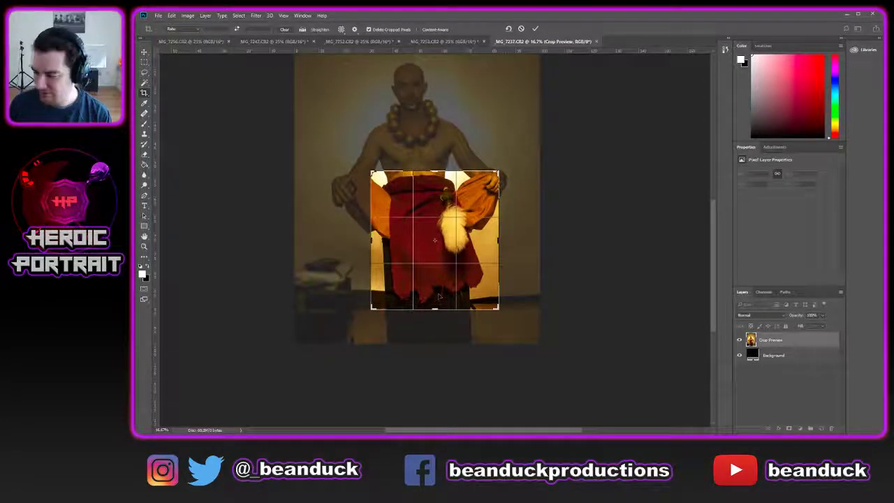
pyautogui.press('Return')
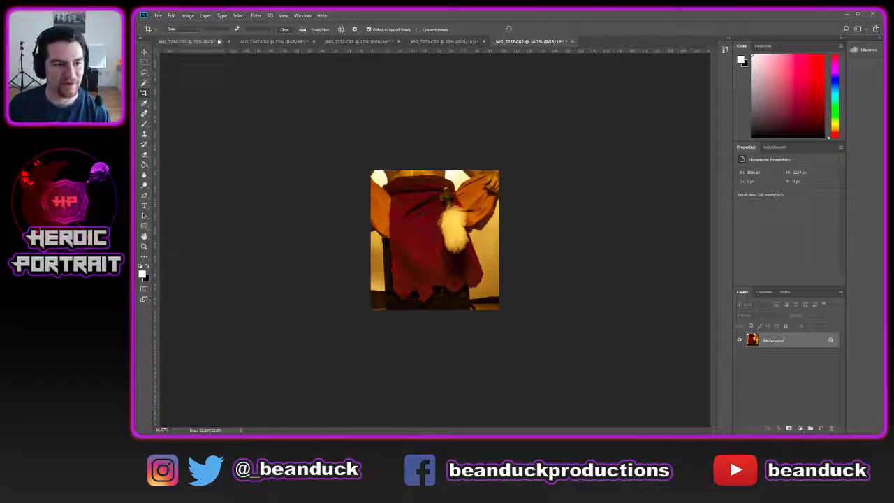
# - Copy the lowered-arms band from _MG_7247.CR2 into _MG_7256.CR2, close the source without saving, and align the band over the torso
pyautogui.moveTo(269, 42); pyautogui.dragTo(301, 104)
pyautogui.press('v')
pyautogui.click(189, 42)
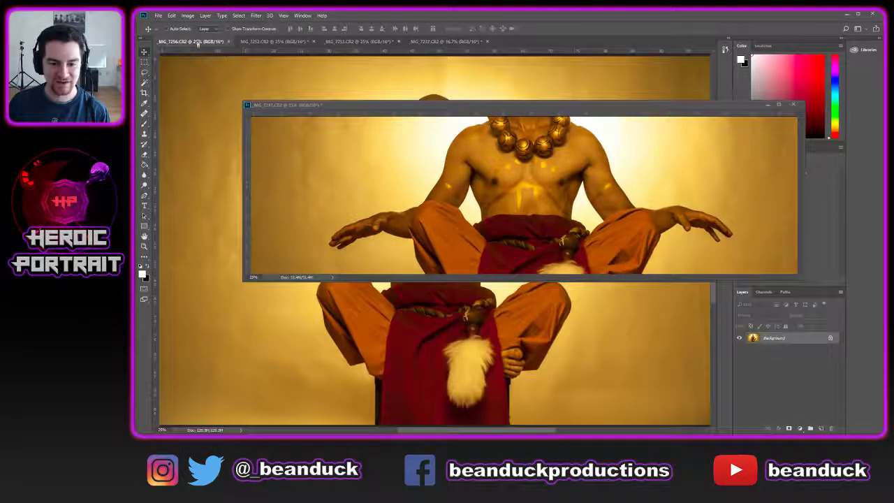
pyautogui.click(498, 149)
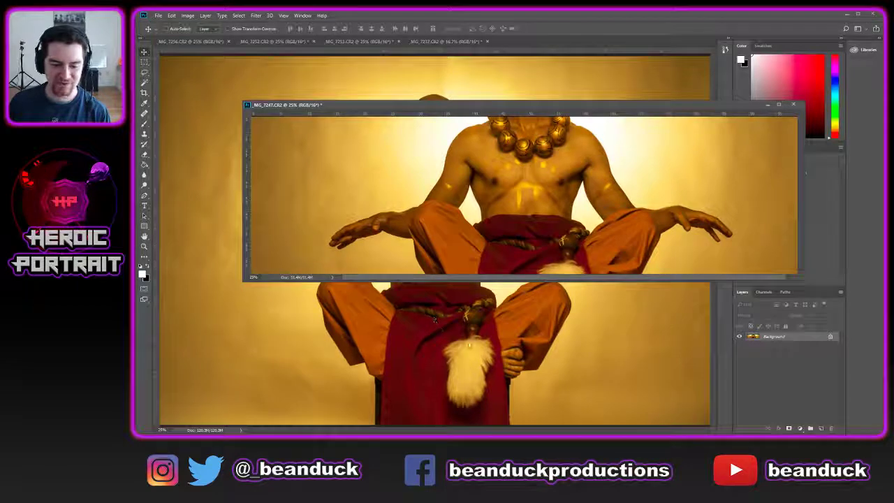
pyautogui.moveTo(523, 220); pyautogui.dragTo(409, 345)
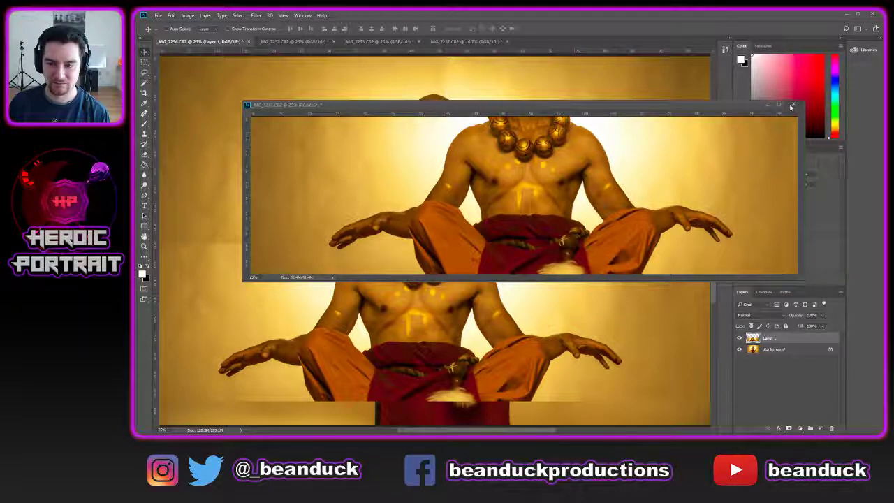
pyautogui.click(793, 105)
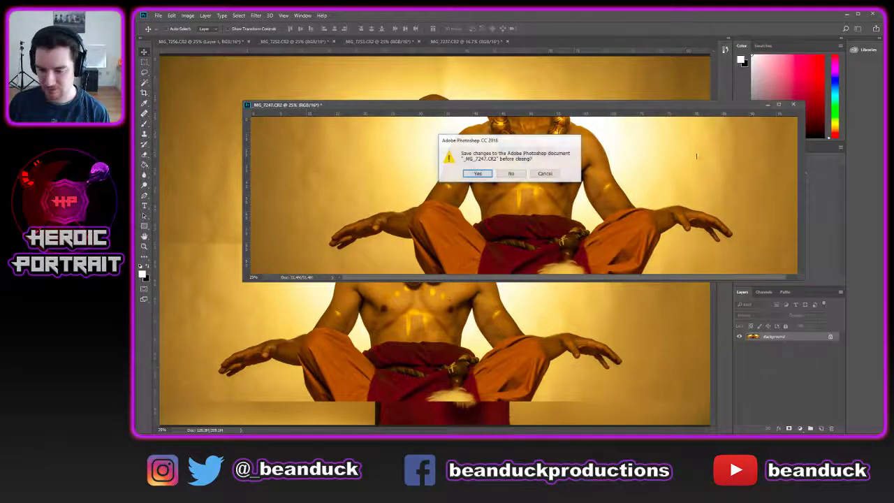
pyautogui.click(511, 174)
pyautogui.moveTo(538, 273); pyautogui.dragTo(554, 236)
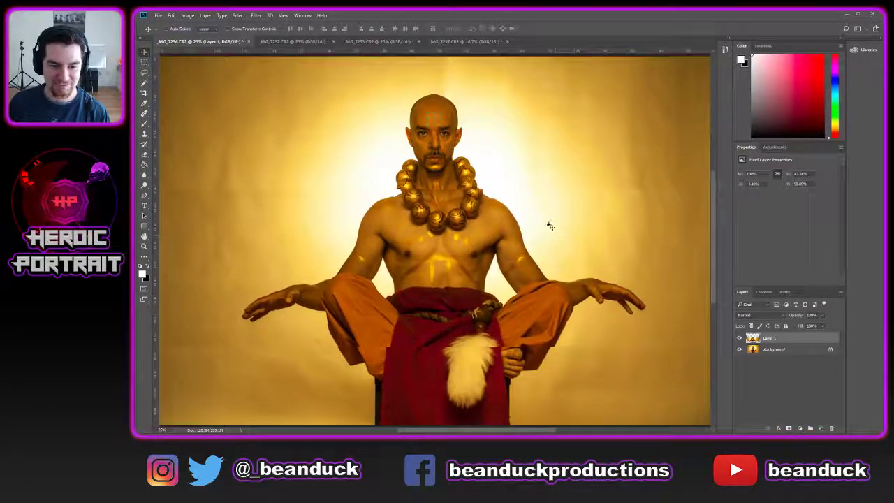
# - Copy the raised-arms band from _MG_7252.CR2 into _MG_7256.CR2 as a new layer and close the source without saving
pyautogui.click(304, 42)
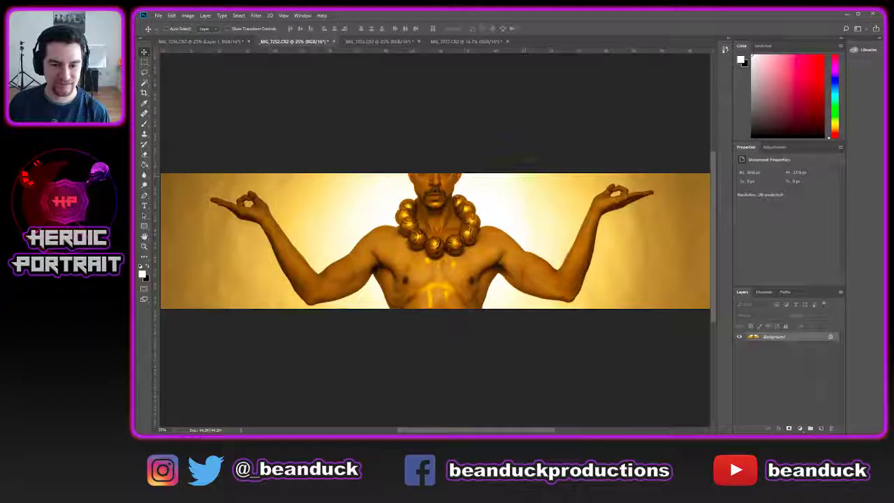
pyautogui.moveTo(301, 42); pyautogui.dragTo(466, 135)
pyautogui.moveTo(552, 228); pyautogui.dragTo(343, 193)
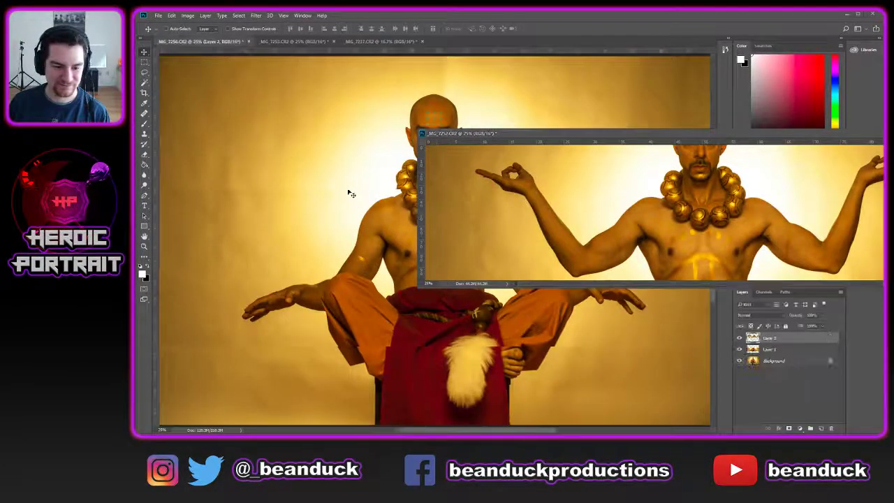
pyautogui.moveTo(840, 133); pyautogui.dragTo(552, 136)
pyautogui.hotkey('ctrl', 'w')
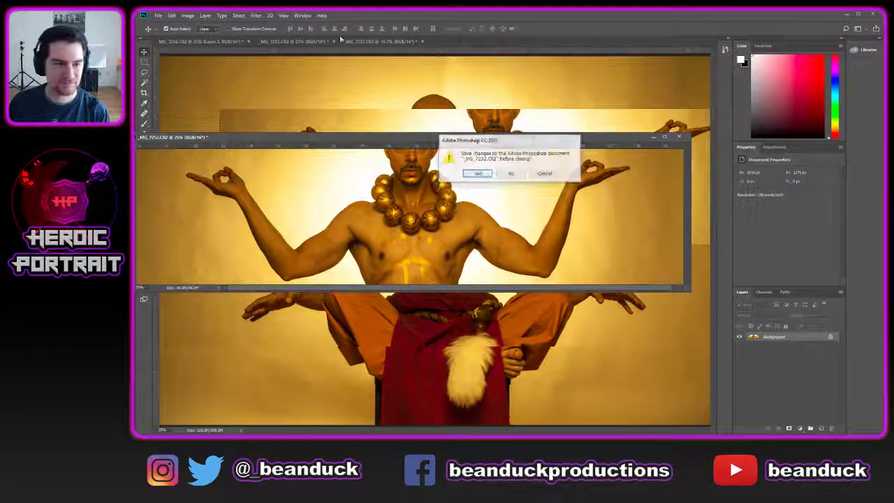
pyautogui.click(513, 174)
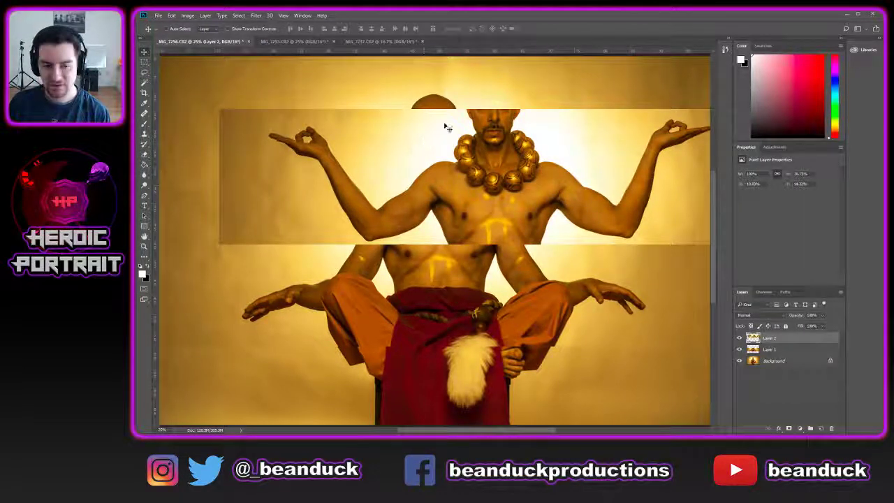
# - Copy the overhead prayer pose from _MG_7253.CR2 into _MG_7256.CR2 as a new layer and close the source without saving
pyautogui.click(315, 42)
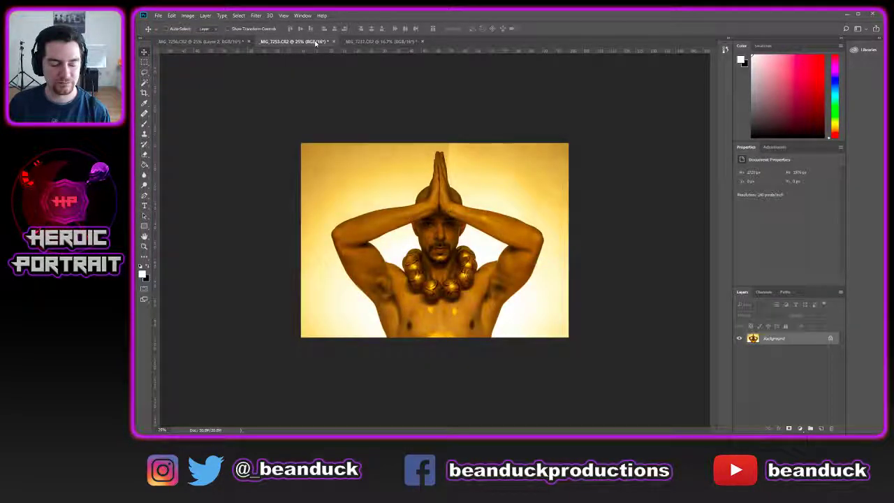
pyautogui.moveTo(315, 42); pyautogui.dragTo(451, 89)
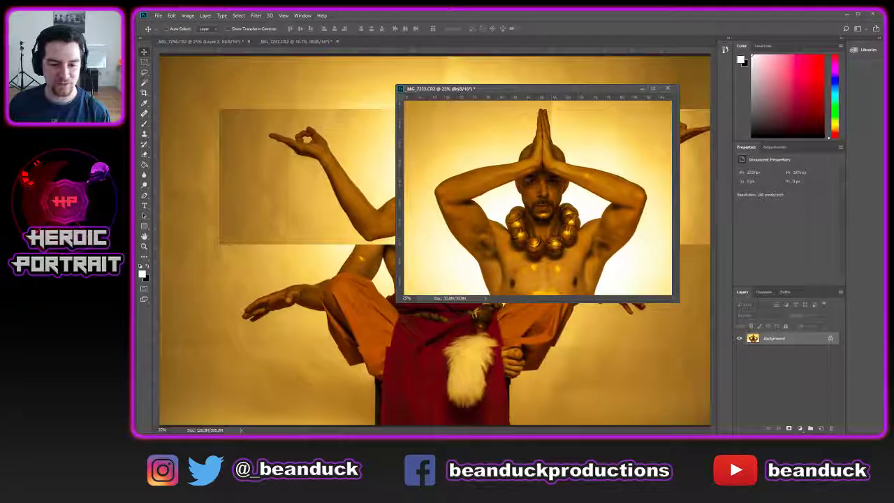
pyautogui.moveTo(341, 303); pyautogui.dragTo(343, 304)
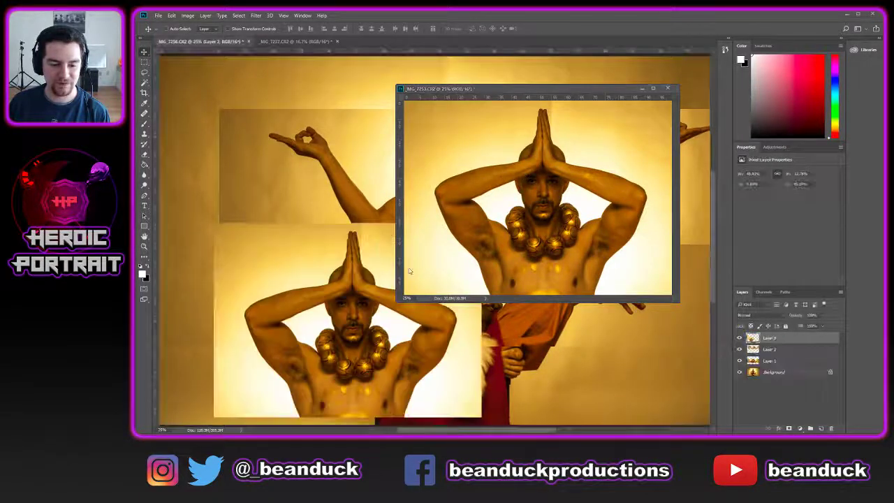
pyautogui.click(673, 89)
pyautogui.click(512, 174)
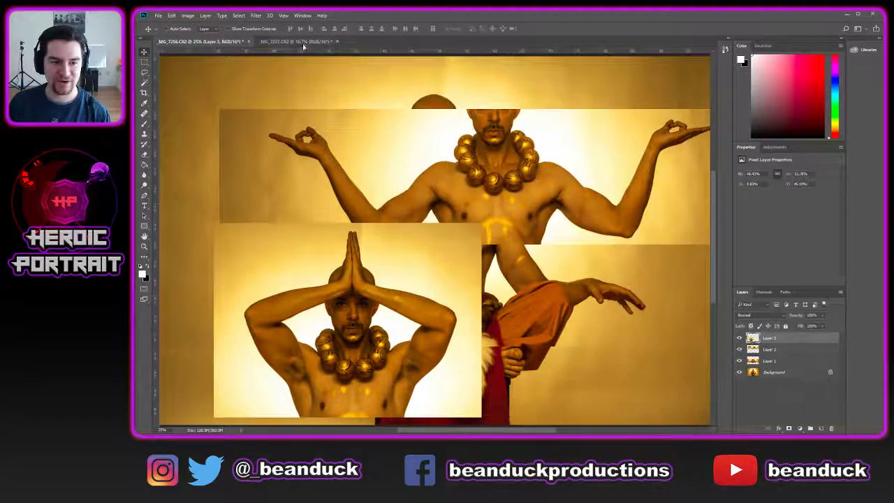
# - Copy the cropped robe and tassel from _MG_7237.CR2 into _MG_7256.CR2 as a new layer and close the source without saving
pyautogui.click(303, 41)
pyautogui.moveTo(303, 42); pyautogui.dragTo(468, 119)
pyautogui.moveTo(545, 305); pyautogui.dragTo(546, 306)
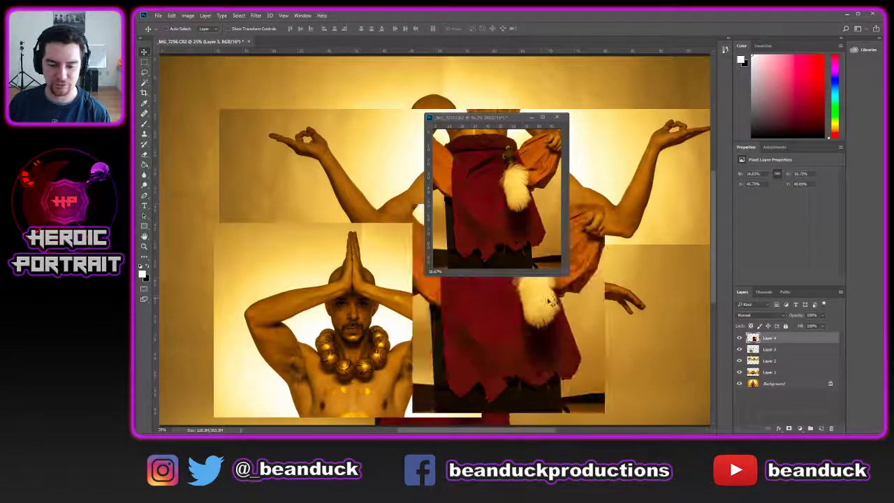
pyautogui.click(556, 118)
pyautogui.click(510, 174)
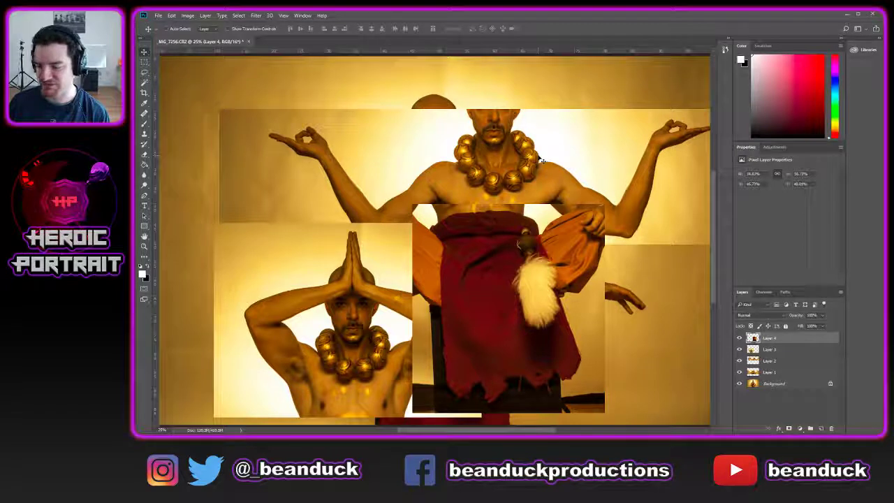
# - Move Layer 1 with the lowered arms higher up in the composite
pyautogui.moveTo(771, 361); pyautogui.dragTo(784, 373)
pyautogui.moveTo(542, 274); pyautogui.dragTo(549, 176)
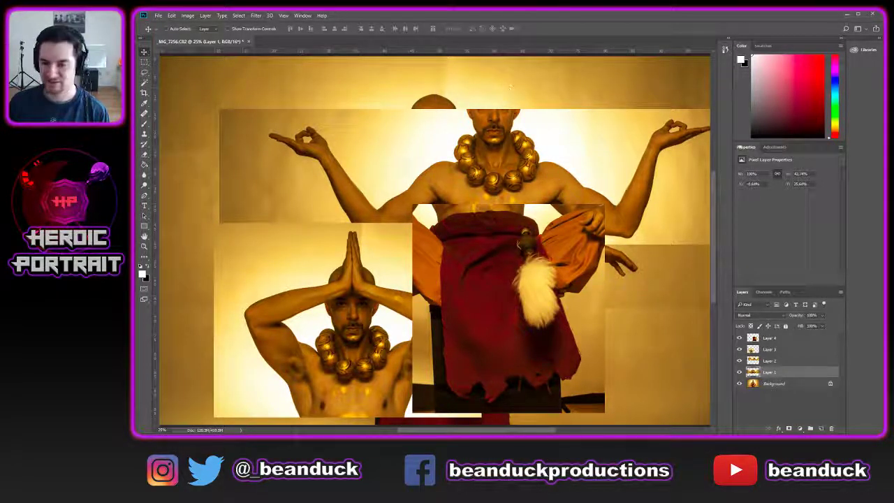
pyautogui.scroll(-3, 532, 180)
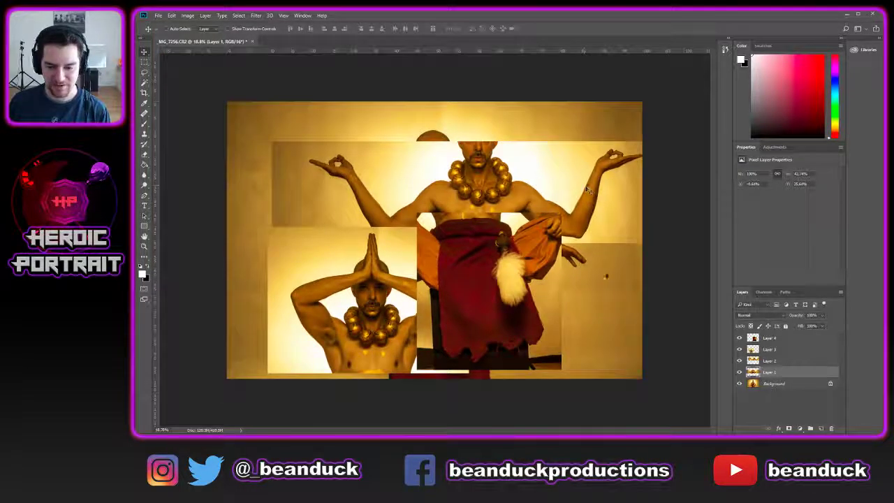
# - Convert the locked Background of _MG_7256.CR2 into a regular layer with the default settings
pyautogui.doubleClick(796, 379)
pyautogui.press('Escape')
pyautogui.doubleClick(797, 384)
pyautogui.press('Return')
# - Move Layer 4 with the red robe and tassel to the lower middle of the composite, beneath the torso
pyautogui.click(781, 373)
pyautogui.click(795, 362)
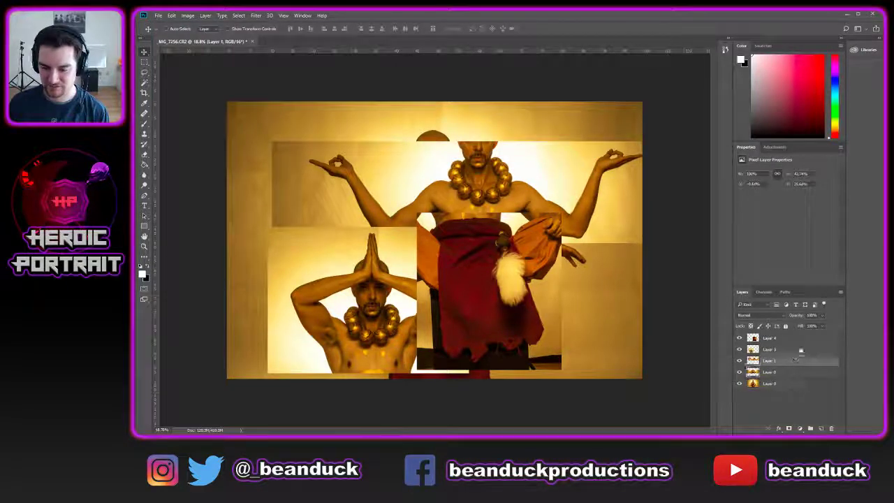
pyautogui.click(802, 351)
pyautogui.click(803, 340)
pyautogui.click(803, 339)
pyautogui.moveTo(517, 183); pyautogui.dragTo(476, 188)
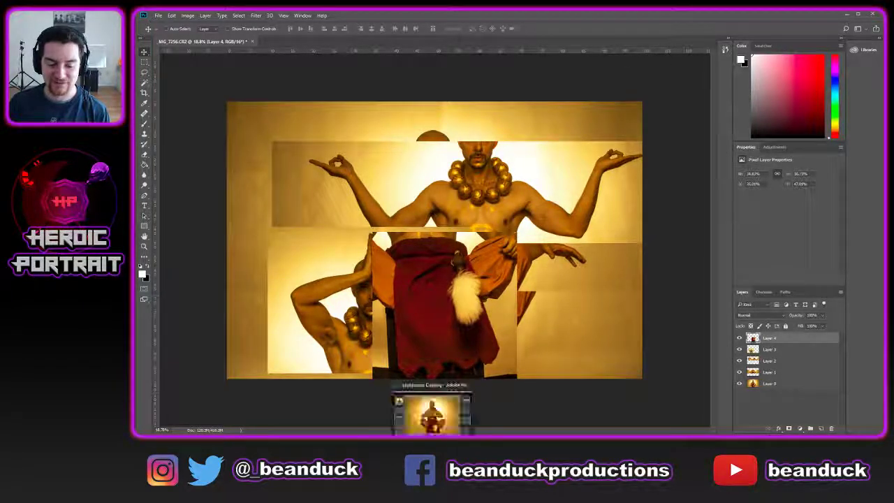
# - Switch to Lightroom and go from the Develop module to the Library
pyautogui.click(433, 422)
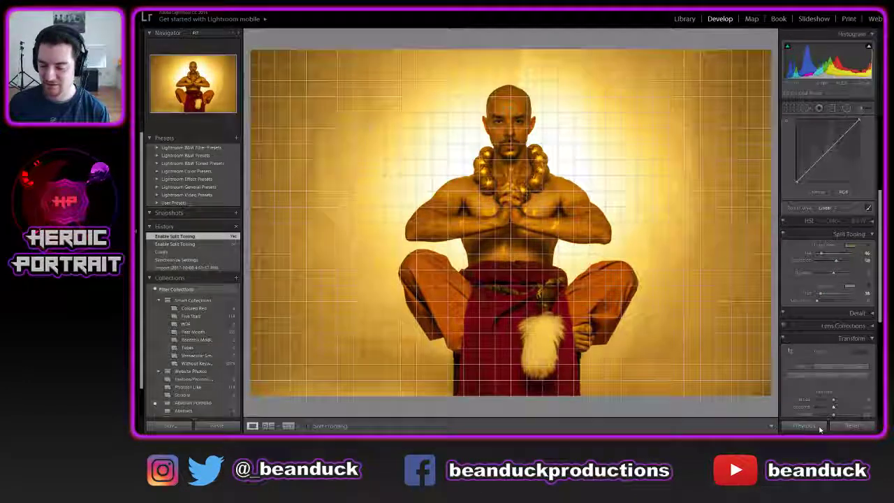
pyautogui.press('g')
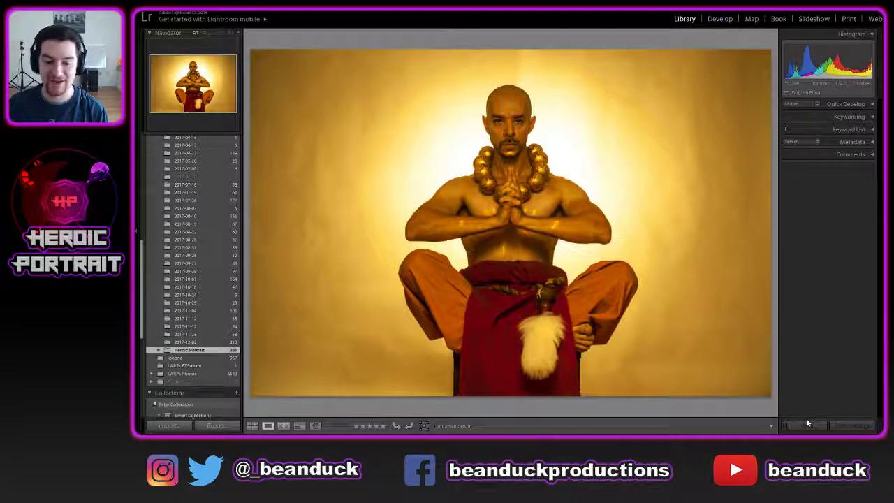
# - Switch back to Photoshop and hide Layers 4, 3, 2 and 1, leaving only the full monk portrait on Layer 0 shown
pyautogui.hotkey('alt', 'Tab')
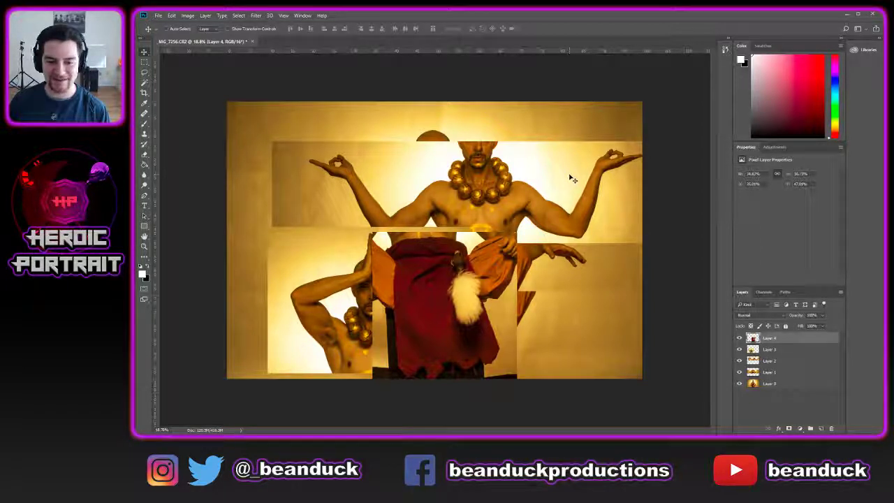
pyautogui.moveTo(571, 178); pyautogui.dragTo(586, 130)
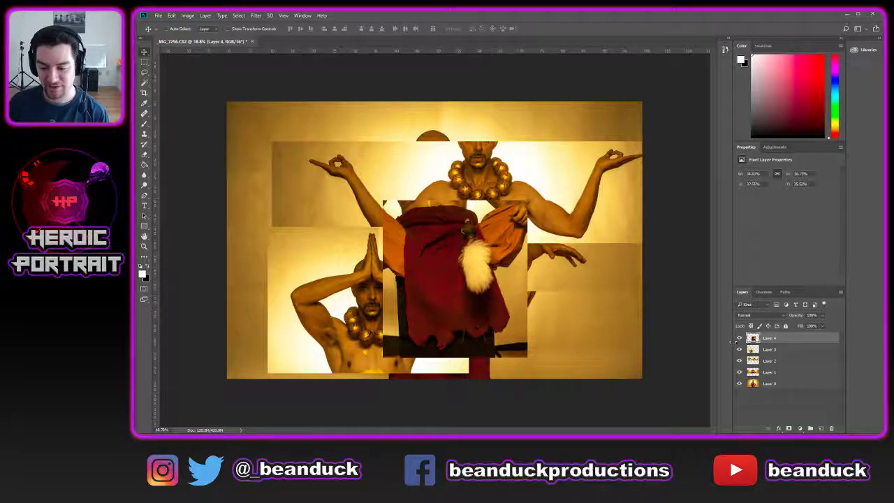
pyautogui.click(739, 338)
pyautogui.click(739, 349)
pyautogui.click(740, 360)
pyautogui.click(740, 383)
pyautogui.click(739, 383)
pyautogui.click(739, 372)
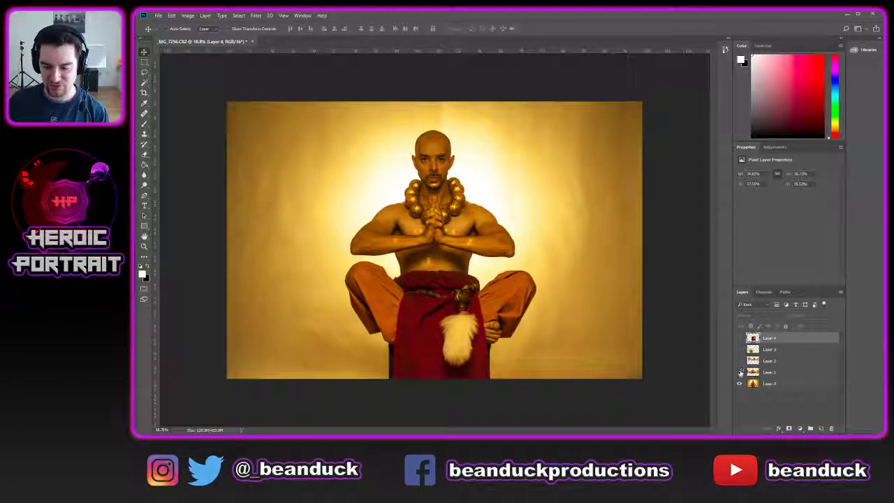
# - Show Layer 4, move the robe image to the right of the monk beyond the canvas edge, and deselect the layer
pyautogui.click(739, 338)
pyautogui.moveTo(513, 282); pyautogui.dragTo(546, 177)
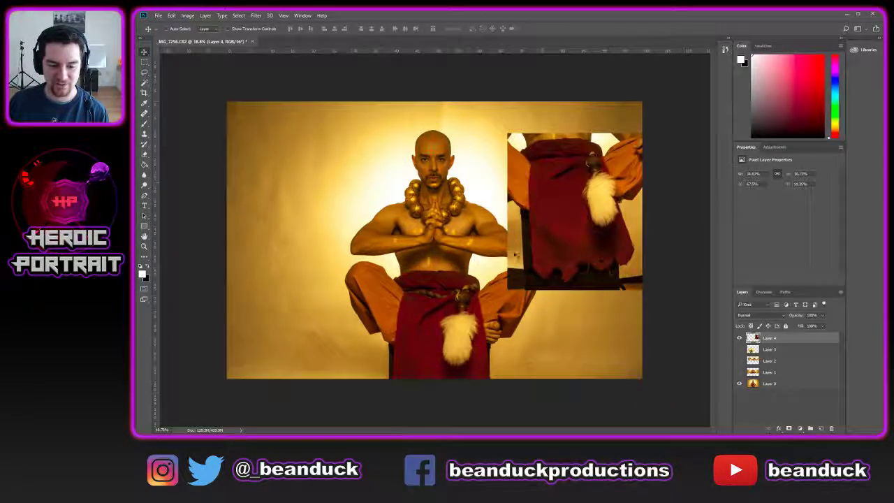
pyautogui.click(780, 403)
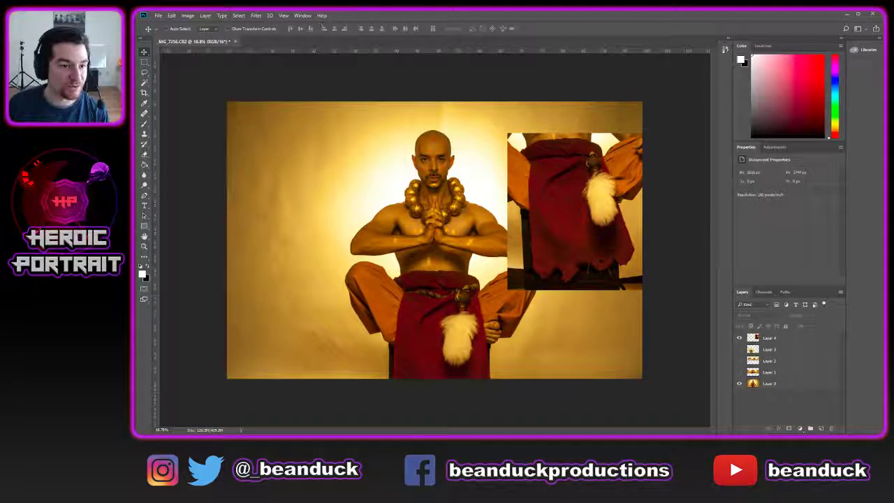
# - Enlarge the canvas to 120 percent of its width and height
pyautogui.click(187, 16)
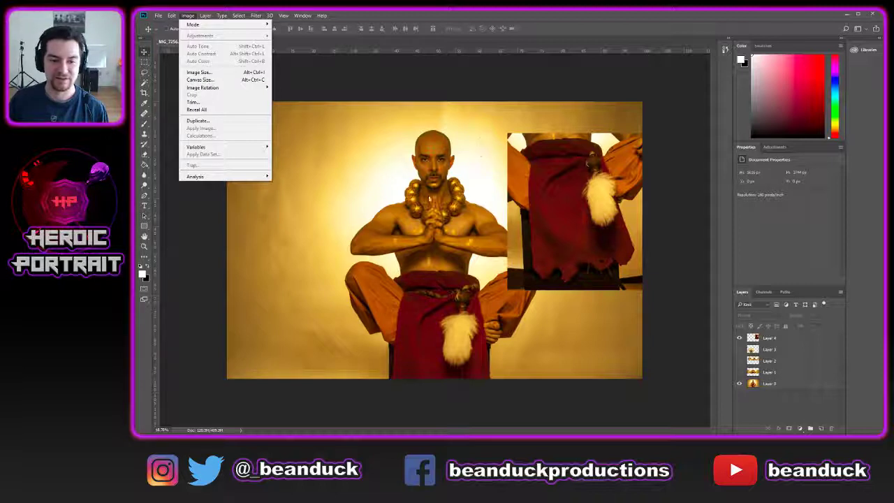
pyautogui.click(218, 80)
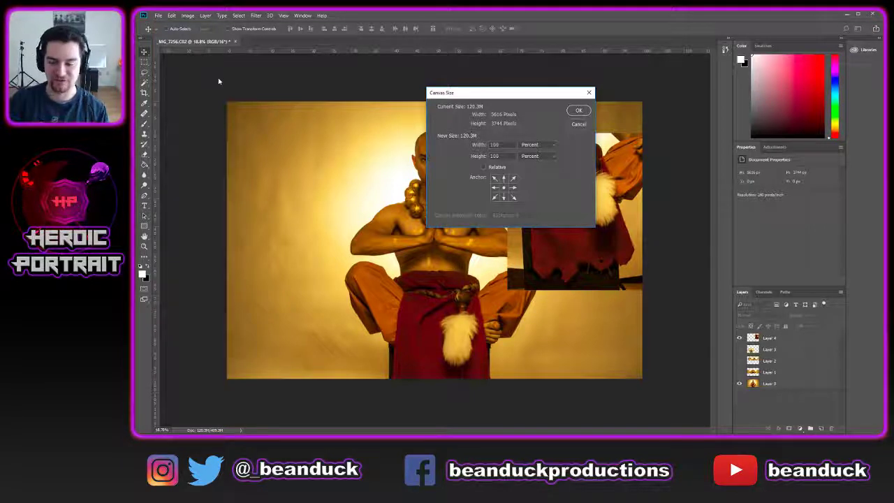
pyautogui.click(537, 145)
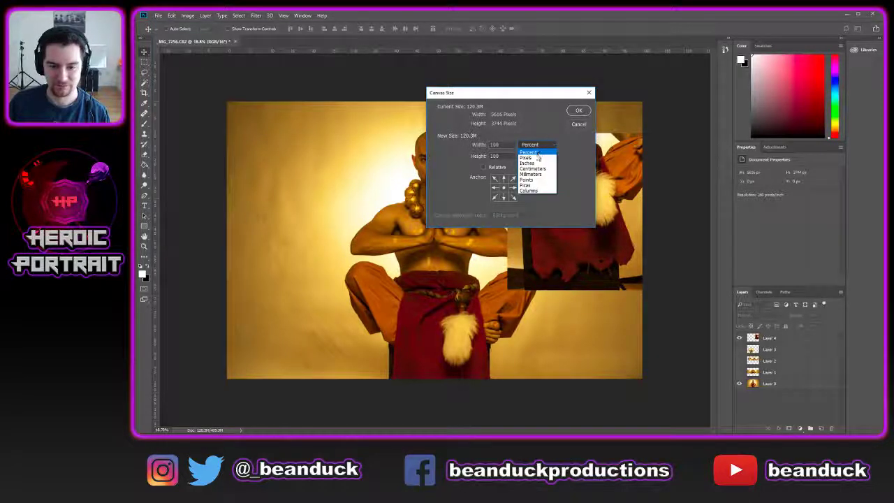
pyautogui.click(536, 157)
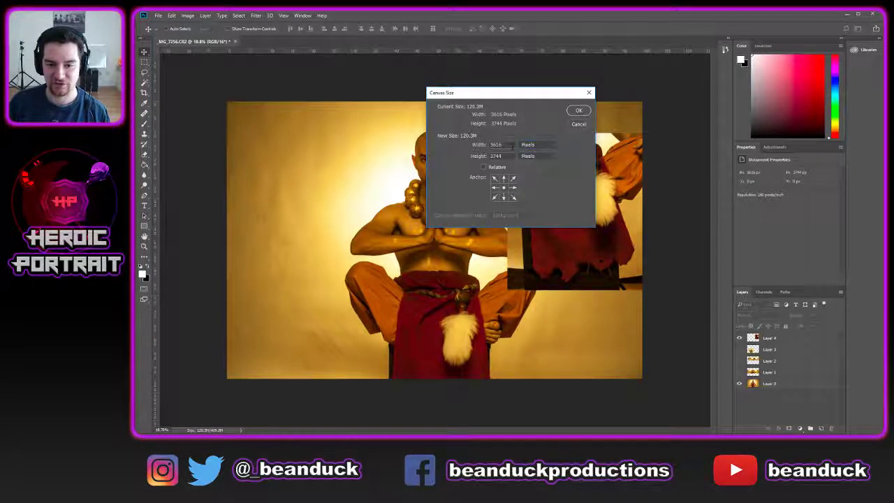
pyautogui.moveTo(512, 145); pyautogui.dragTo(473, 152)
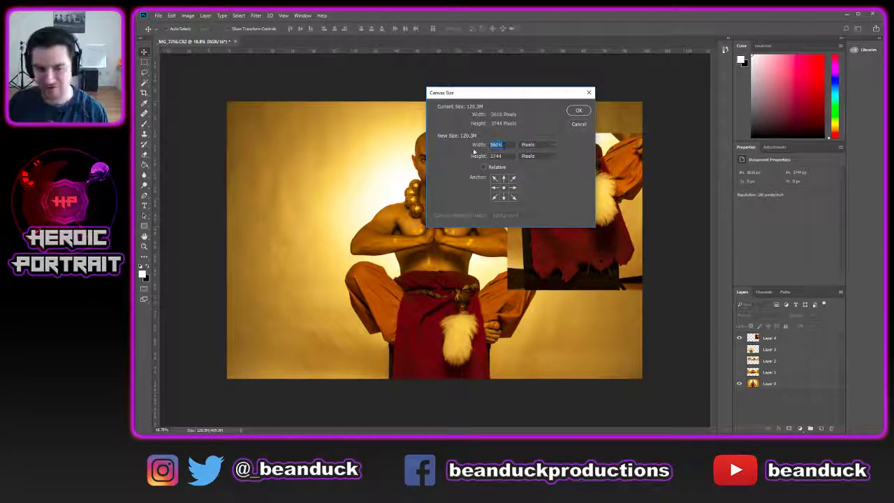
pyautogui.click(510, 145)
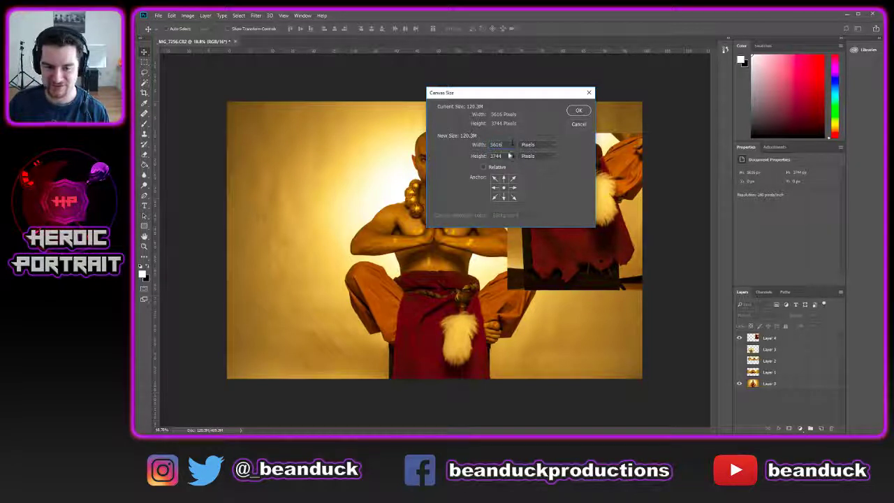
pyautogui.press('Tab')
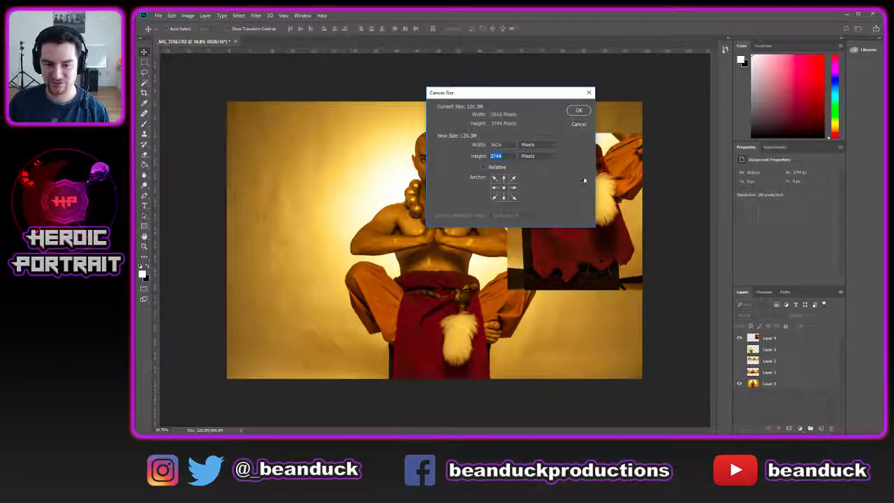
pyautogui.click(552, 145)
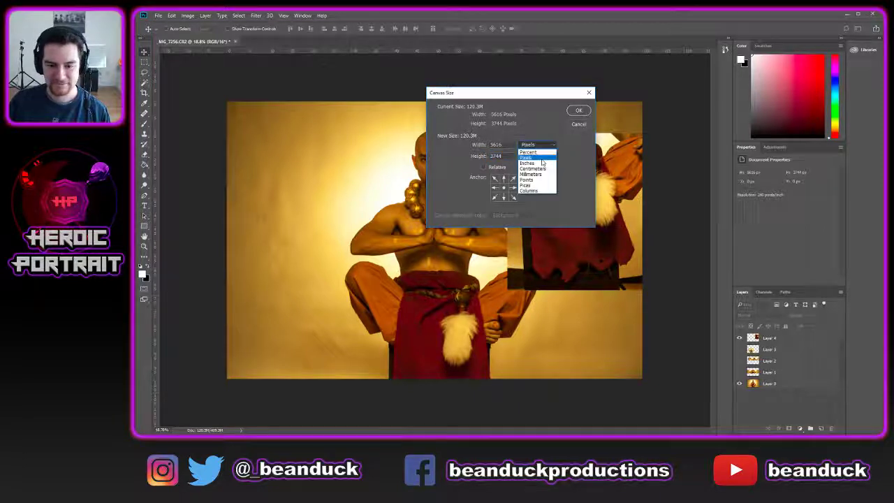
pyautogui.click(542, 152)
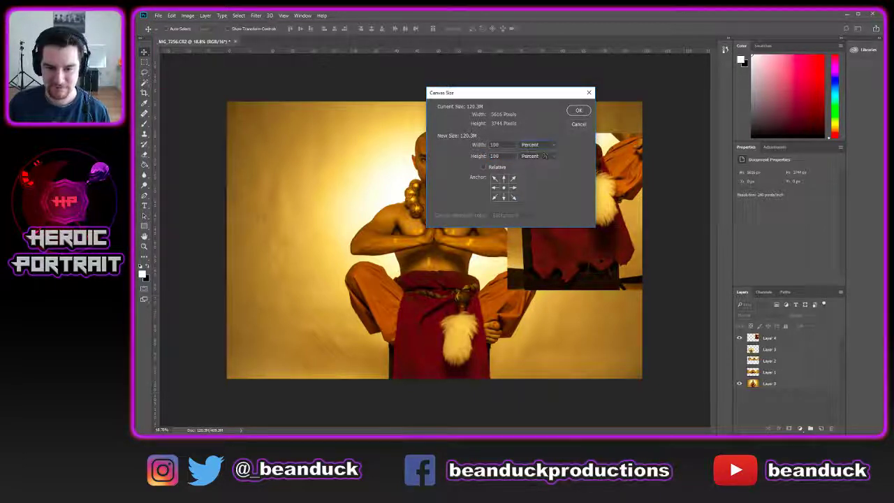
pyautogui.write('120')
pyautogui.press('Tab')
pyautogui.write('120')
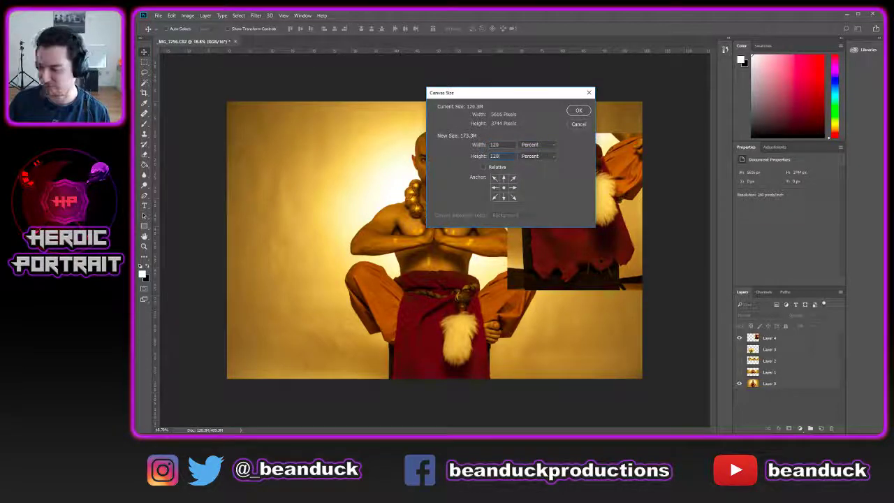
pyautogui.press('Return')
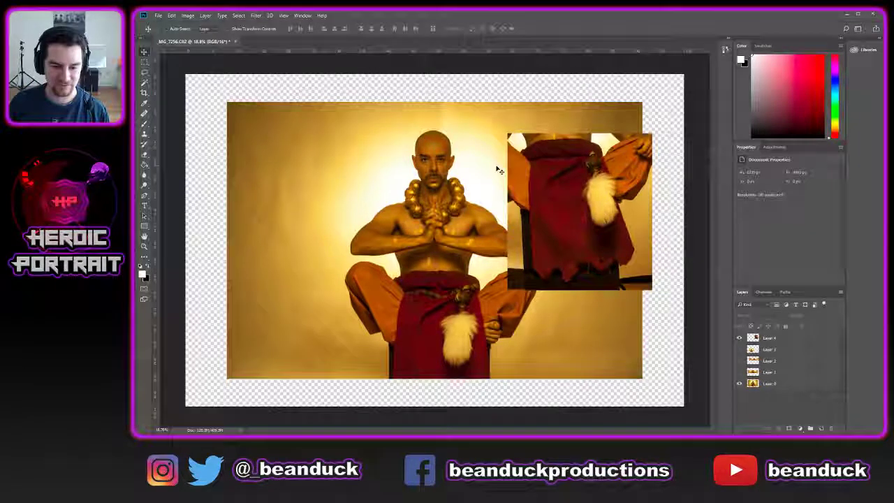
# - Undo the last canvas enlargement
pyautogui.hotkey('ctrl', '0')
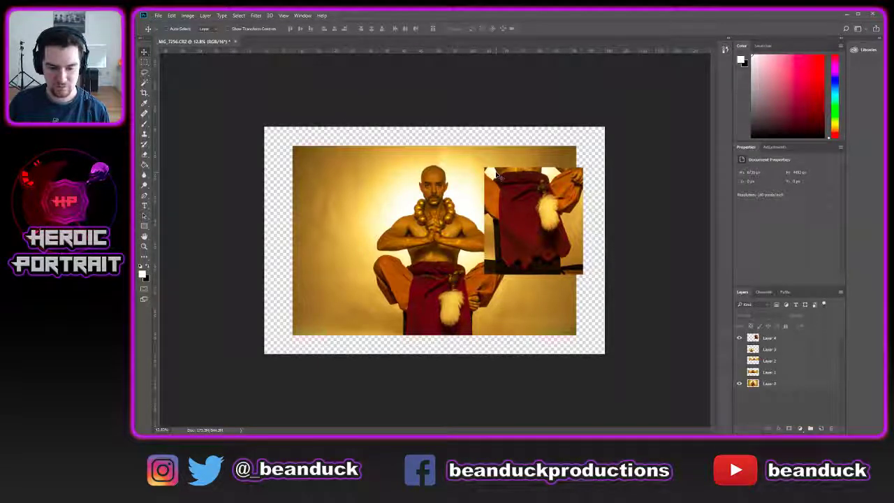
pyautogui.hotkey('ctrl', 'alt', 'c')
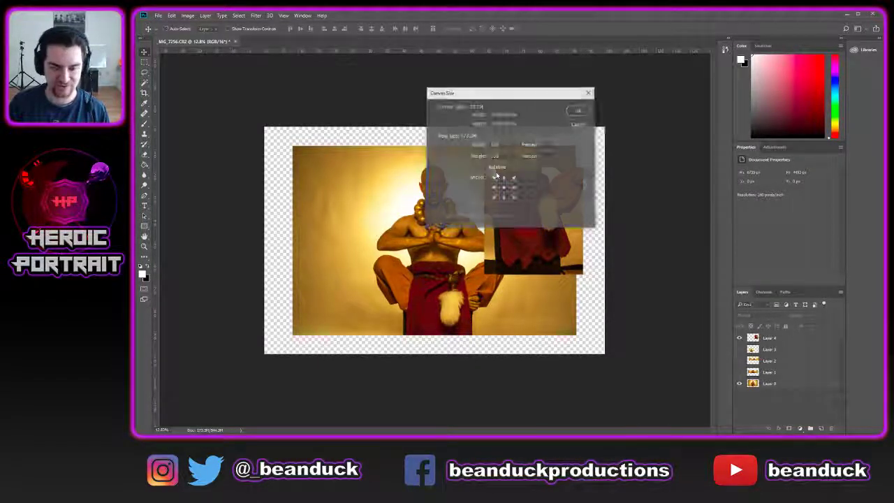
pyautogui.press('Escape')
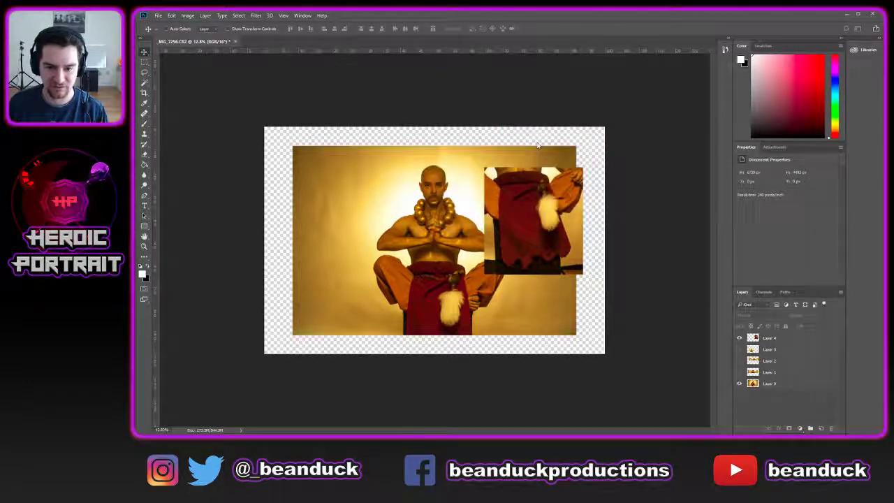
pyautogui.hotkey('ctrl', 'z')
# - Enlarge the canvas to 130 percent of its width and height
pyautogui.hotkey('ctrl', 'alt', 'c')
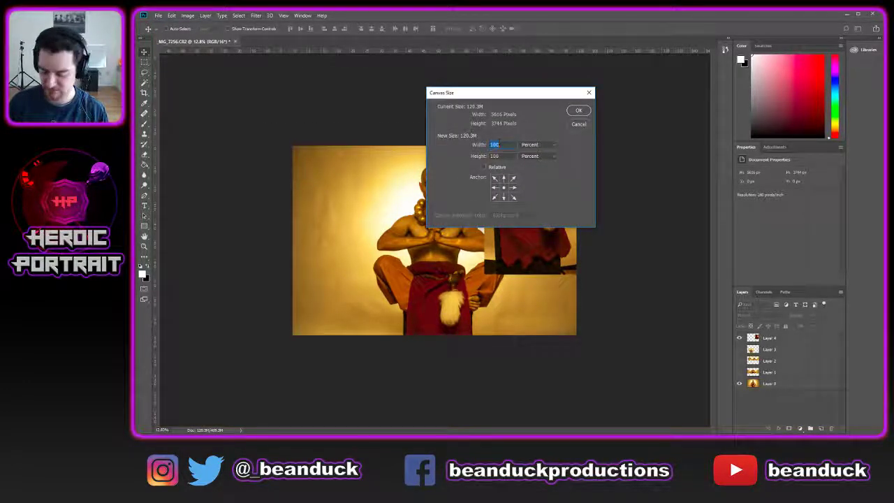
pyautogui.press('Tab')
pyautogui.write('130')
pyautogui.press('Return')
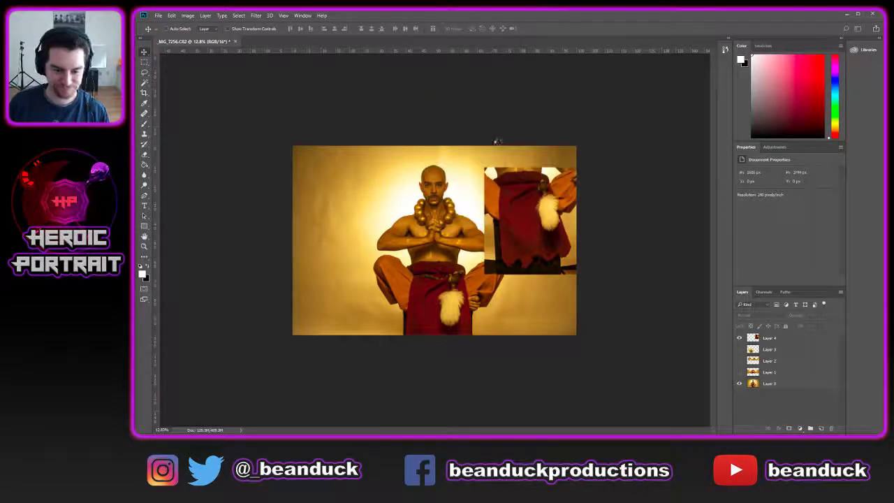
# - Select Layer 4 and move its red robe over the monk's lap, extending into the new canvas area below the portrait
pyautogui.click(540, 217)
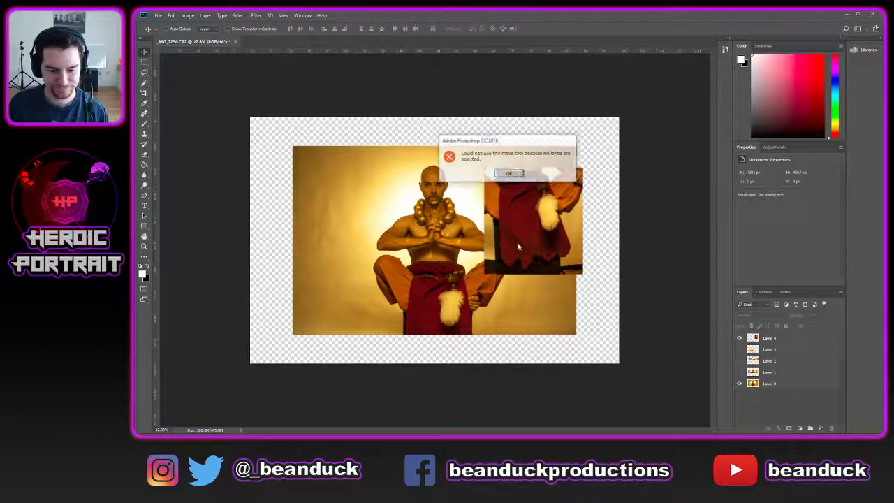
pyautogui.click(514, 173)
pyautogui.click(531, 190)
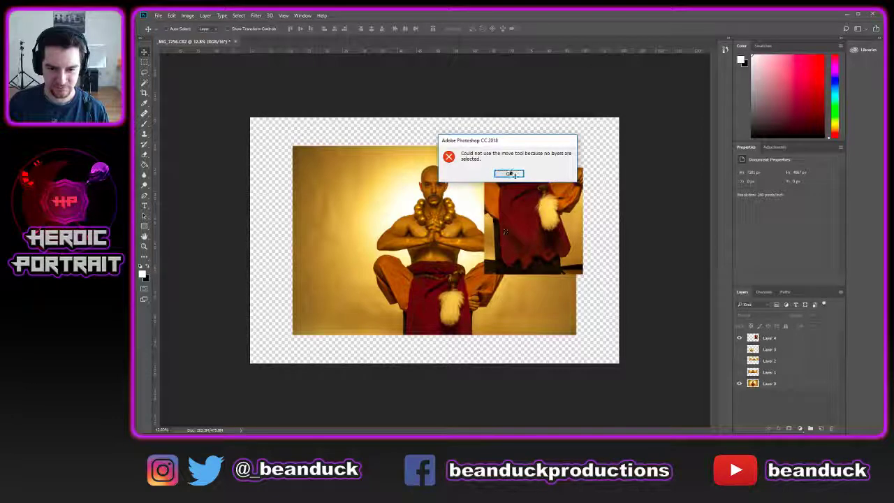
pyautogui.click(515, 174)
pyautogui.click(789, 342)
pyautogui.moveTo(570, 246); pyautogui.dragTo(425, 330)
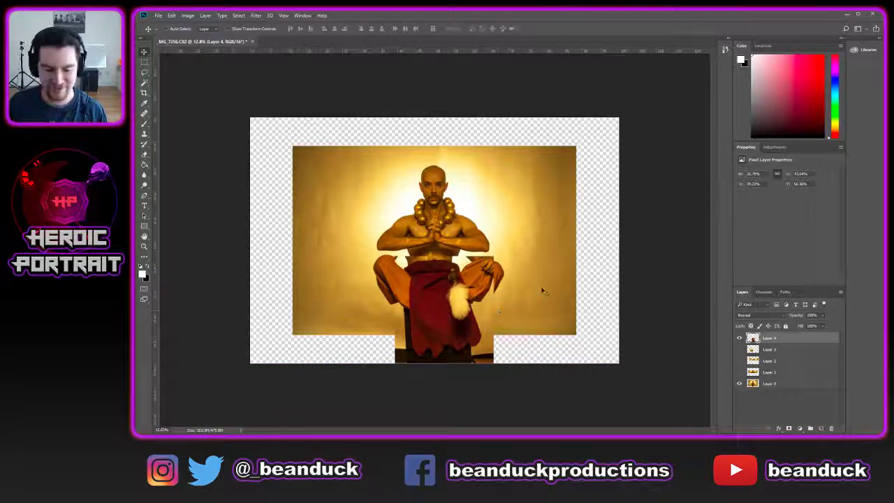
pyautogui.scroll(1, 436, 286)
pyautogui.press('b')
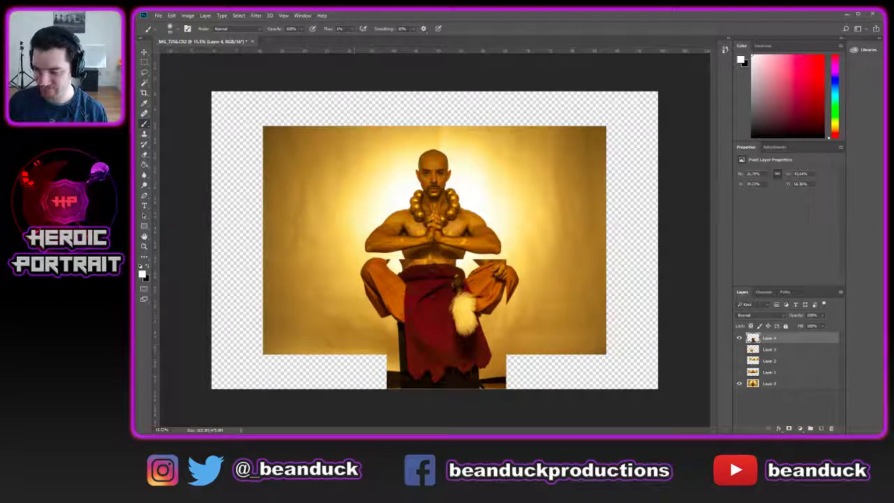
pyautogui.press('v')
pyautogui.moveTo(484, 291)
pyautogui.mouseDown()
pyautogui.moveTo(493, 303)
pyautogui.moveTo(489, 295)
pyautogui.mouseUp()
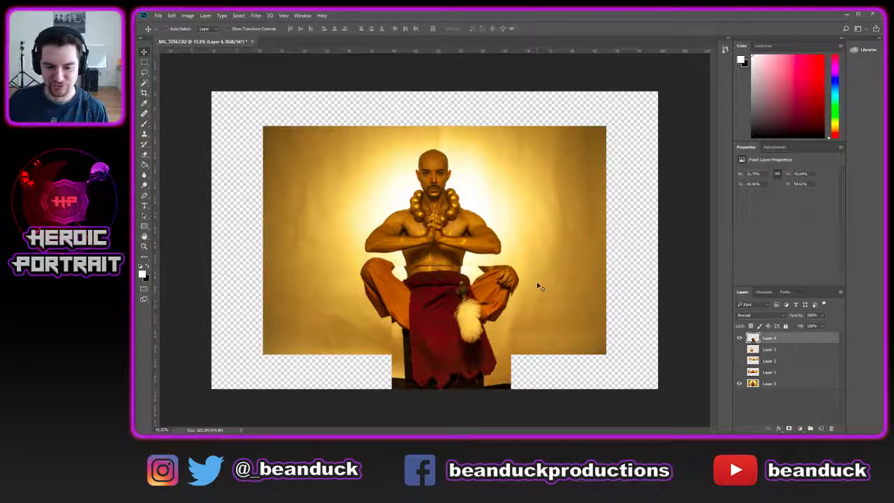
pyautogui.moveTo(464, 306)
pyautogui.mouseDown()
pyautogui.moveTo(522, 290)
pyautogui.moveTo(457, 297)
pyautogui.mouseUp()
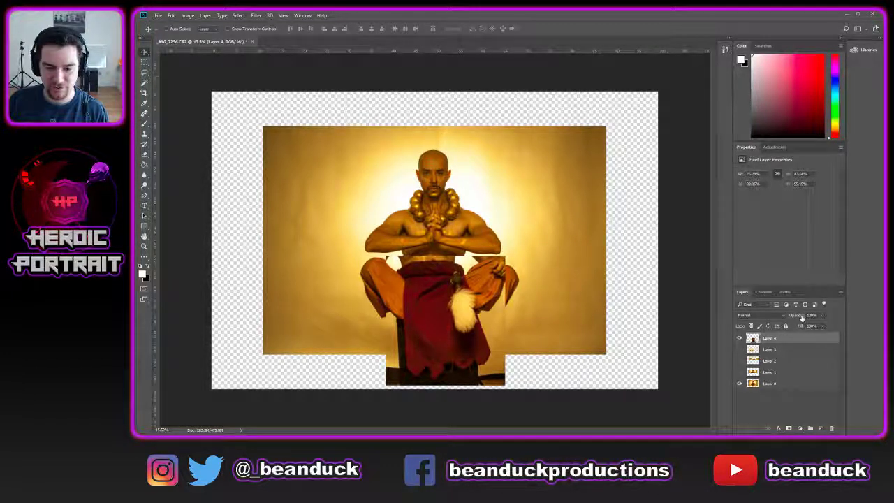
# - Set Layer 4's opacity to 50% and align its robe and waistband with the monk on the layer beneath
pyautogui.moveTo(802, 317); pyautogui.dragTo(785, 323)
pyautogui.moveTo(489, 299); pyautogui.dragTo(411, 292)
pyautogui.scroll(7, 475, 301)
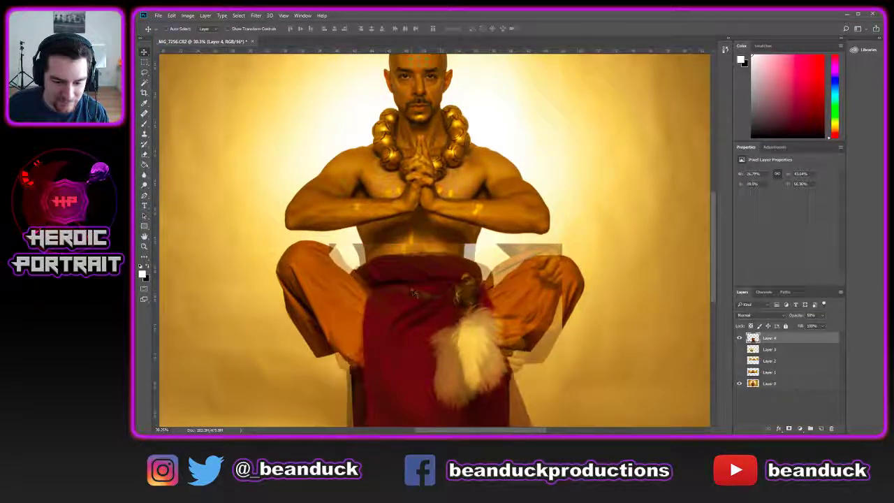
pyautogui.scroll(-2, 507, 316)
pyautogui.scroll(-2, 509, 318)
pyautogui.moveTo(509, 318); pyautogui.dragTo(486, 353)
pyautogui.scroll(-2, 547, 328)
pyautogui.moveTo(524, 320); pyautogui.dragTo(498, 284)
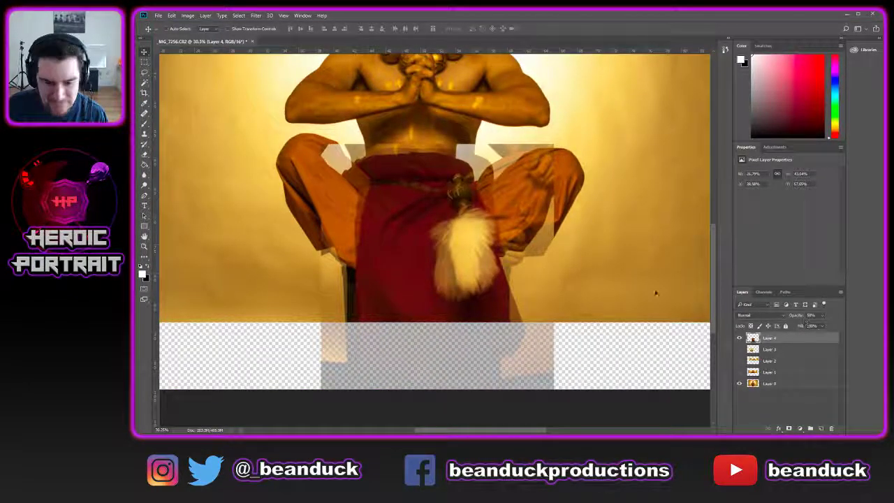
# - Restore Layer 4's opacity to 100% and add a layer mask, with the Brush tool ready to paint in black
pyautogui.moveTo(801, 317); pyautogui.dragTo(835, 305)
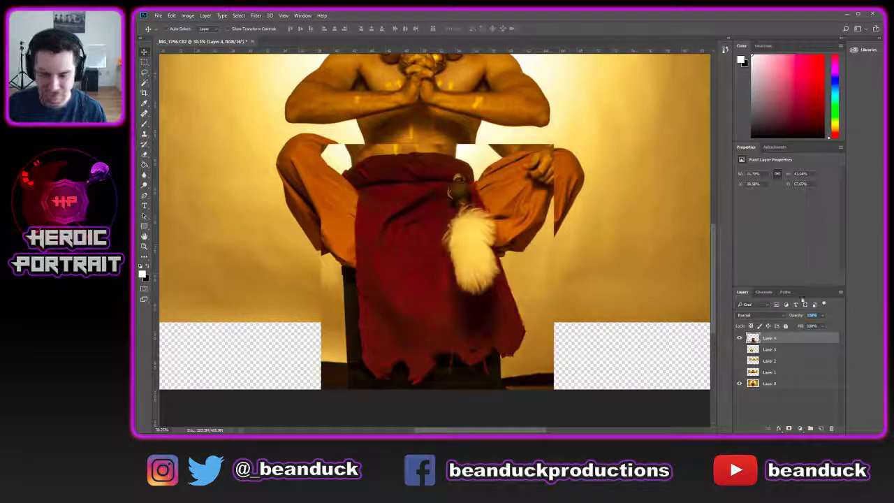
pyautogui.click(788, 428)
pyautogui.press('b')
pyautogui.press('x')
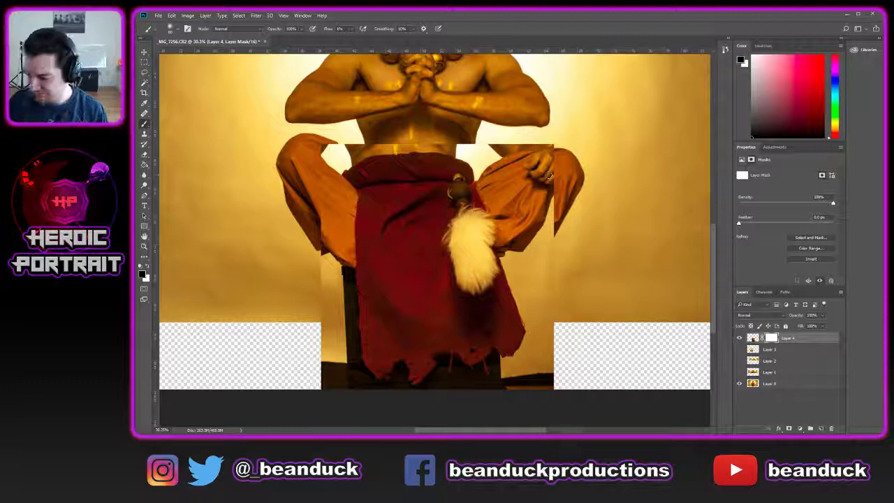
# - Mask Layer 4's background around both legs and below the torn hem with a 700 px black brush at 100% flow
pyautogui.press(']')
pyautogui.press(']')
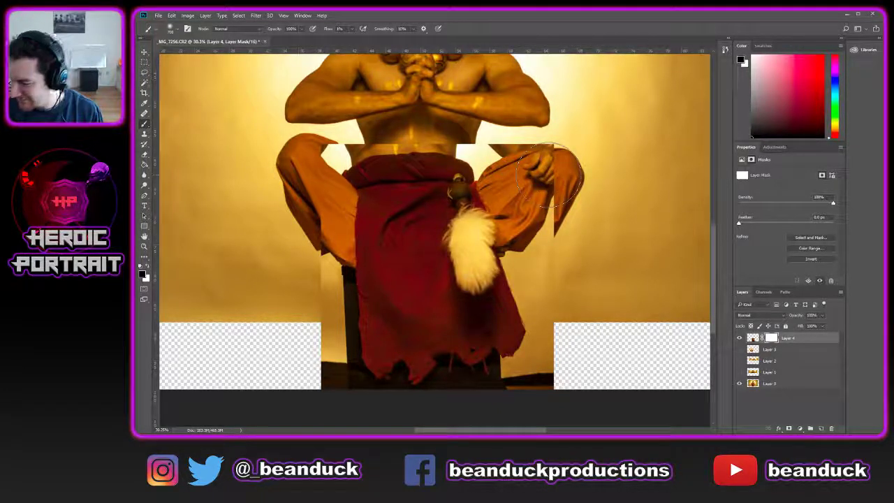
pyautogui.rightClick(550, 176)
pyautogui.click(633, 211)
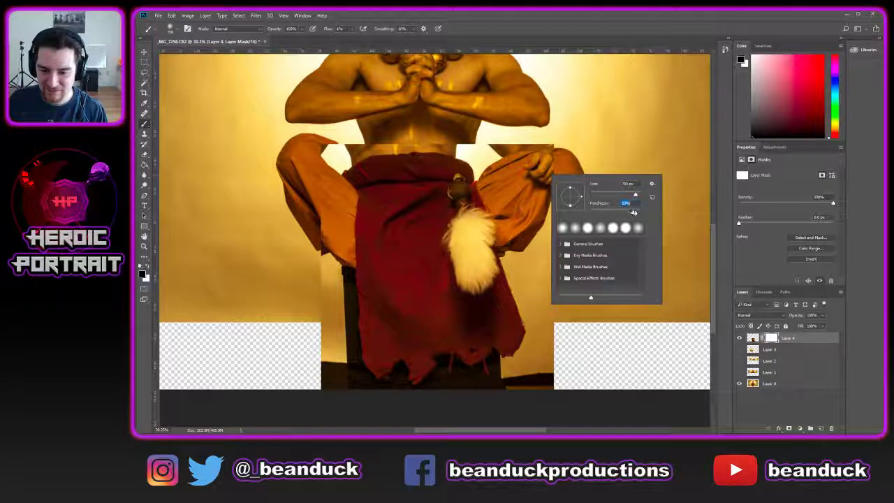
pyautogui.press('Return')
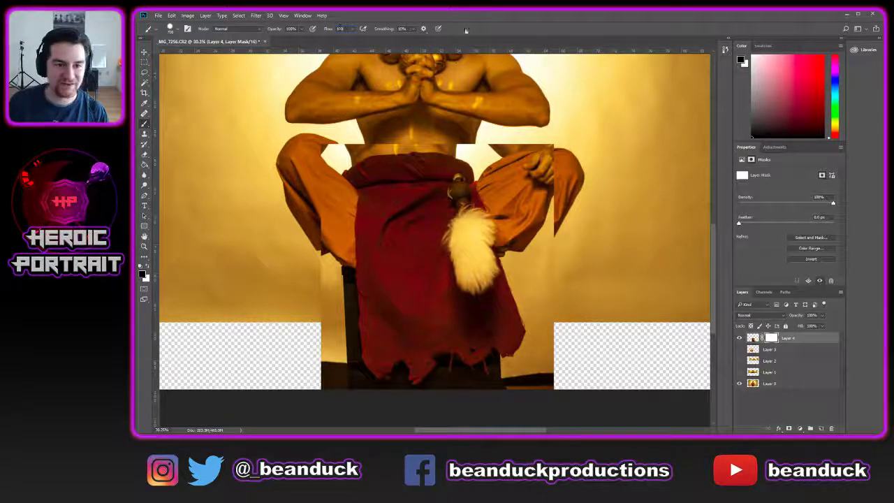
pyautogui.moveTo(546, 160)
pyautogui.mouseDown()
pyautogui.moveTo(535, 169)
pyautogui.moveTo(525, 159)
pyautogui.moveTo(537, 234)
pyautogui.moveTo(559, 266)
pyautogui.mouseUp()
pyautogui.scroll(-2, 600, 255)
pyautogui.moveTo(571, 236); pyautogui.dragTo(562, 227)
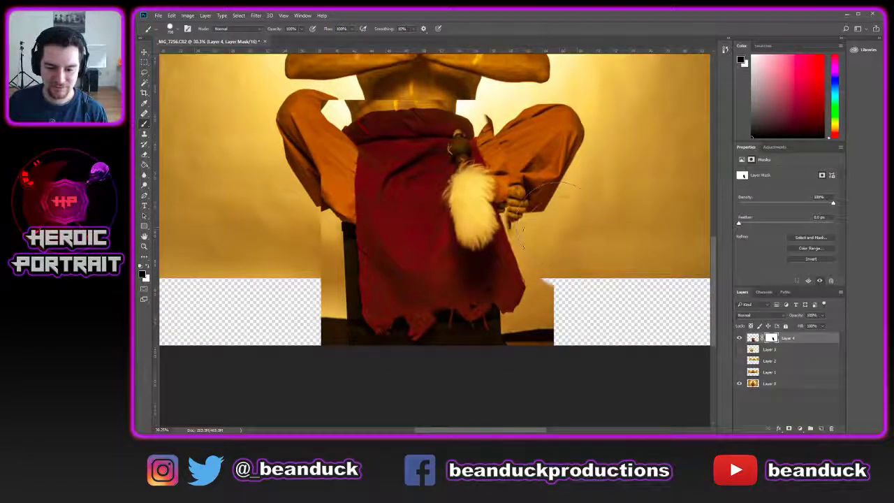
pyautogui.moveTo(309, 124)
pyautogui.mouseDown()
pyautogui.moveTo(305, 184)
pyautogui.moveTo(336, 231)
pyautogui.moveTo(300, 289)
pyautogui.moveTo(309, 319)
pyautogui.moveTo(414, 344)
pyautogui.mouseUp()
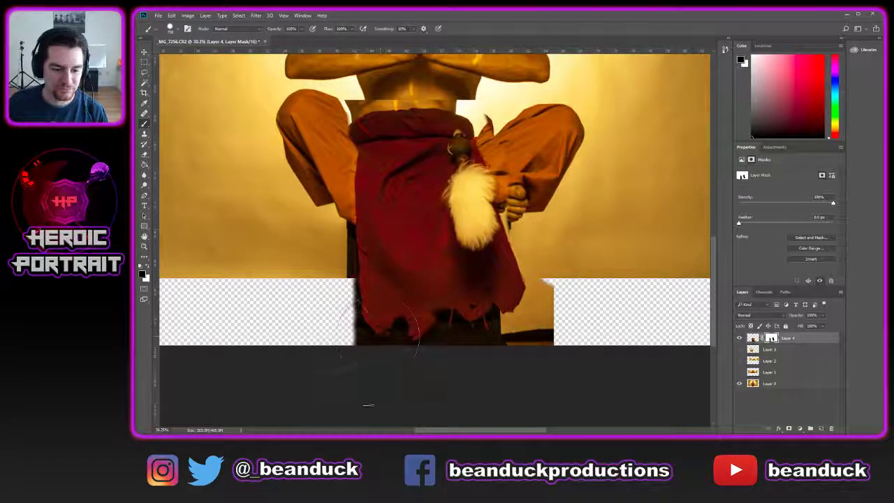
pyautogui.moveTo(317, 314)
pyautogui.mouseDown()
pyautogui.moveTo(314, 252)
pyautogui.moveTo(309, 310)
pyautogui.moveTo(369, 383)
pyautogui.moveTo(447, 360)
pyautogui.moveTo(488, 370)
pyautogui.moveTo(534, 349)
pyautogui.moveTo(567, 274)
pyautogui.moveTo(542, 215)
pyautogui.moveTo(547, 124)
pyautogui.moveTo(520, 119)
pyautogui.moveTo(513, 122)
pyautogui.moveTo(540, 178)
pyautogui.mouseUp()
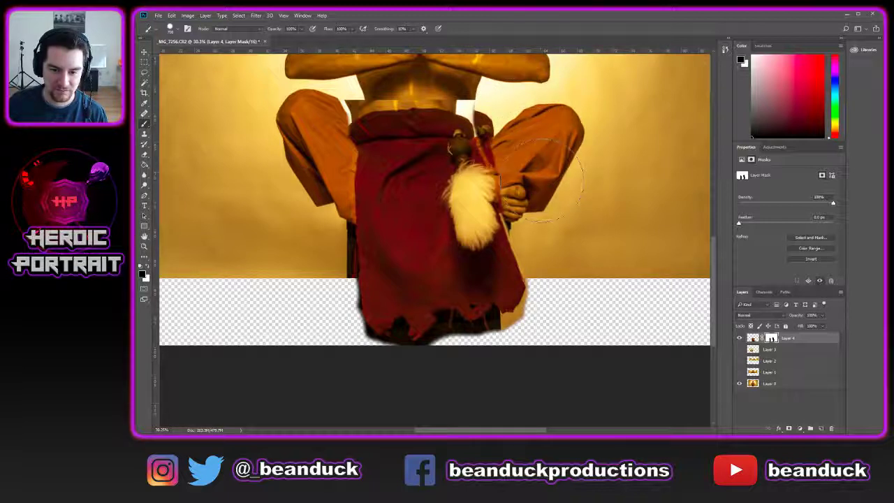
# - Mask the leftover strip above Layer 4's waistband with a smaller brush, revealing the base monk's torso and knee
pyautogui.press('[')
pyautogui.press('[')
pyautogui.press('[')
pyautogui.press('[')
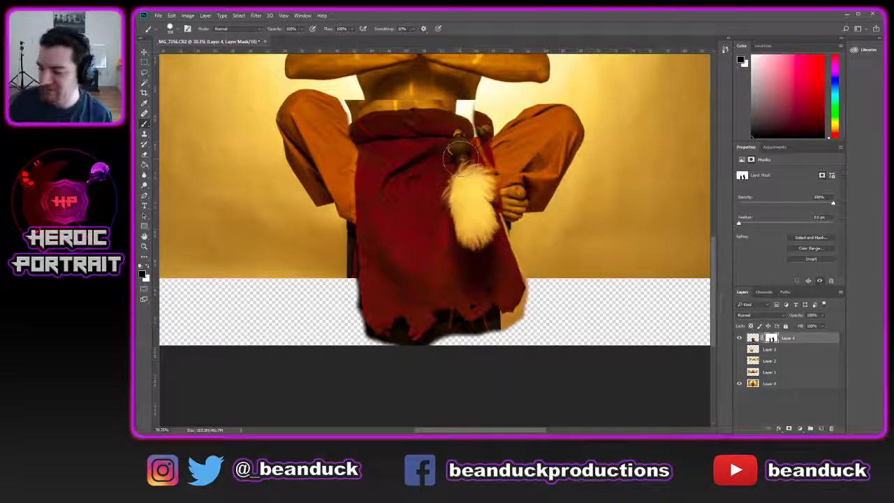
pyautogui.scroll(5, 457, 153)
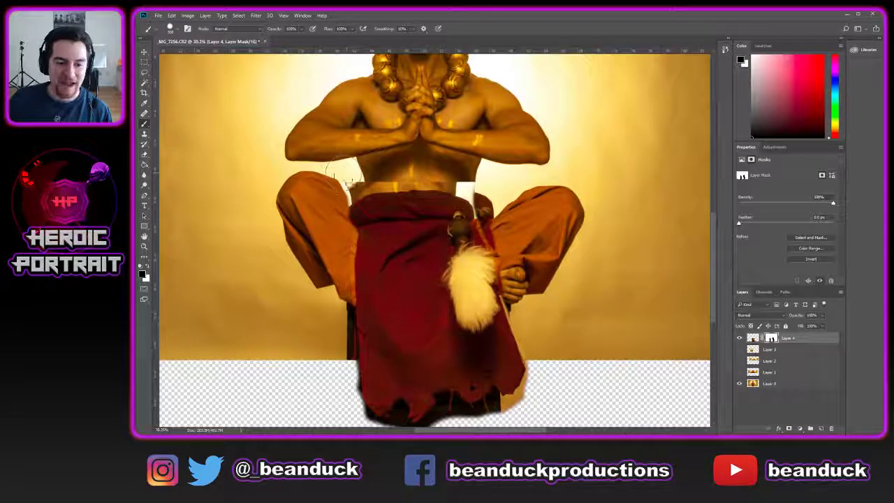
pyautogui.moveTo(353, 176)
pyautogui.mouseDown()
pyautogui.moveTo(432, 170)
pyautogui.moveTo(389, 175)
pyautogui.moveTo(481, 183)
pyautogui.moveTo(465, 198)
pyautogui.moveTo(494, 203)
pyautogui.moveTo(489, 210)
pyautogui.moveTo(493, 196)
pyautogui.moveTo(484, 225)
pyautogui.moveTo(500, 232)
pyautogui.moveTo(492, 198)
pyautogui.mouseUp()
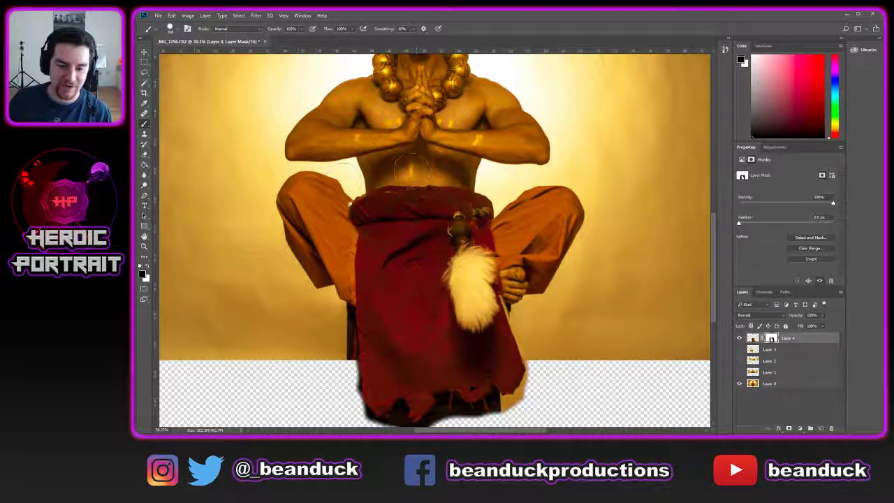
pyautogui.moveTo(347, 188)
pyautogui.mouseDown()
pyautogui.moveTo(362, 179)
pyautogui.moveTo(333, 185)
pyautogui.mouseUp()
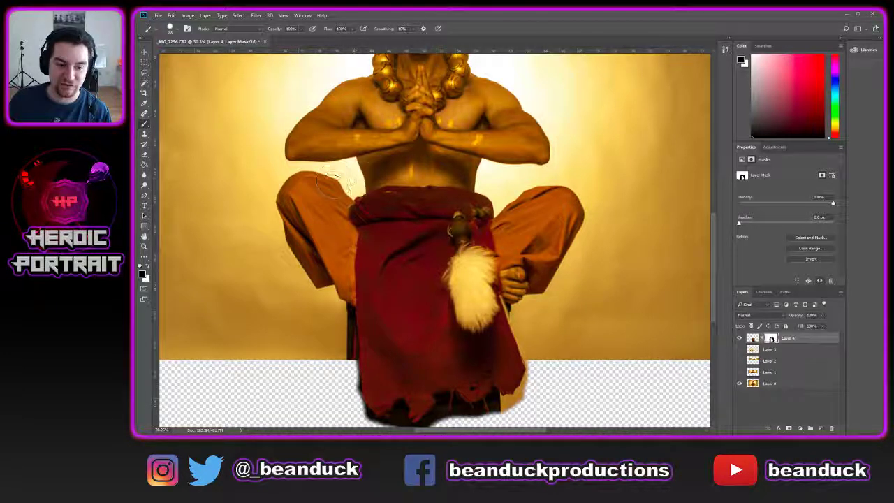
# - Mask the upper part of Layer 4's robe to reveal the rope belt and tassel on the layer beneath
pyautogui.scroll(-1, 342, 188)
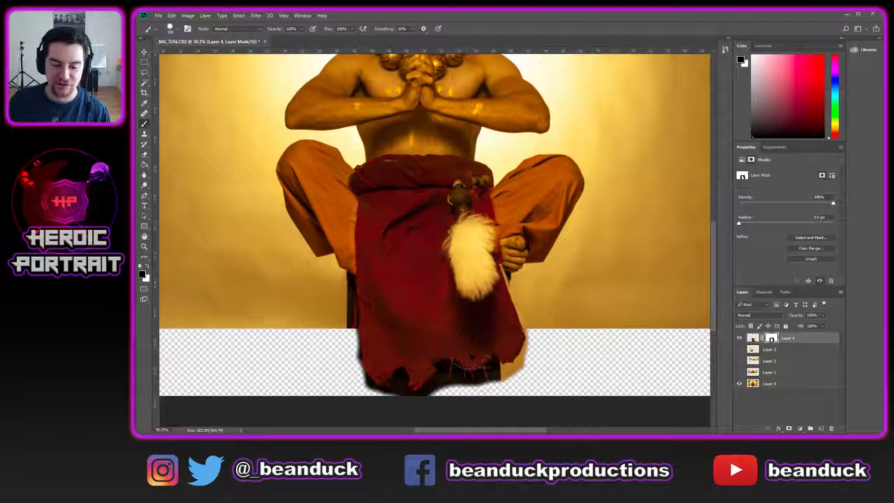
pyautogui.moveTo(472, 389)
pyautogui.mouseDown()
pyautogui.moveTo(515, 381)
pyautogui.moveTo(442, 399)
pyautogui.moveTo(454, 399)
pyautogui.moveTo(447, 398)
pyautogui.moveTo(459, 384)
pyautogui.moveTo(518, 380)
pyautogui.mouseUp()
pyautogui.hotkey('ctrl', 'z')
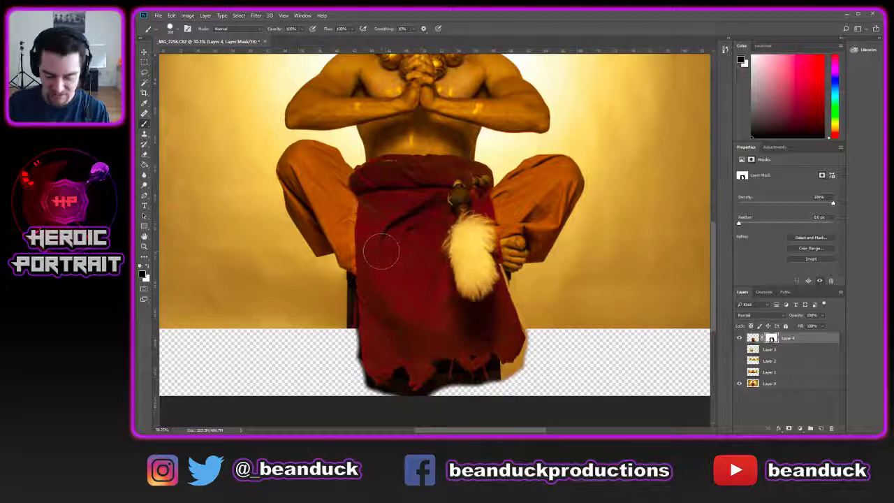
pyautogui.moveTo(381, 199)
pyautogui.mouseDown()
pyautogui.moveTo(481, 213)
pyautogui.moveTo(406, 227)
pyautogui.moveTo(462, 263)
pyautogui.moveTo(501, 265)
pyautogui.moveTo(371, 261)
pyautogui.moveTo(351, 274)
pyautogui.moveTo(494, 268)
pyautogui.moveTo(413, 281)
pyautogui.mouseUp()
# - Move and slightly rotate Layer 4 so its lower robe lines up with the base monk's robe
pyautogui.press('v')
pyautogui.moveTo(510, 326)
pyautogui.mouseDown()
pyautogui.moveTo(496, 330)
pyautogui.moveTo(510, 320)
pyautogui.mouseUp()
pyautogui.hotkey('ctrl', 't')
pyautogui.moveTo(582, 292); pyautogui.dragTo(584, 302)
pyautogui.moveTo(501, 316); pyautogui.dragTo(506, 321)
pyautogui.press('Return')
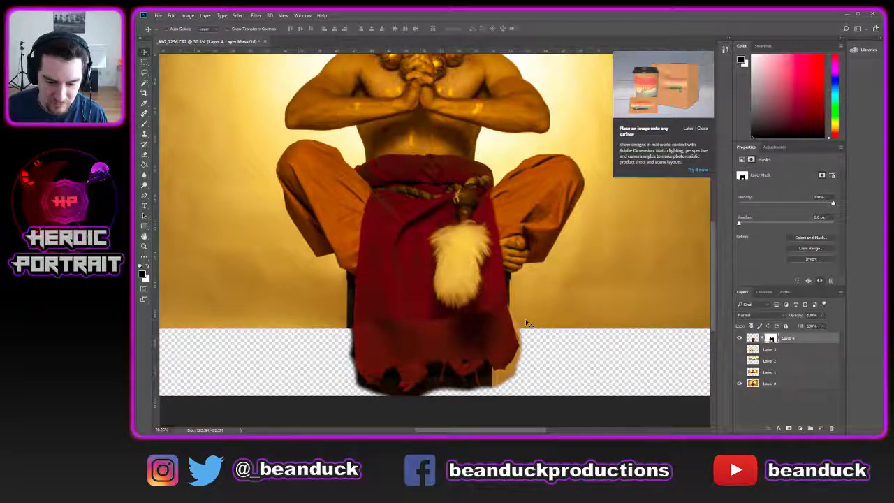
# - Try to mask the golden fringe beside Layer 4's lower robe with a large black brush, adjusting the brush hardness
pyautogui.scroll(1, 523, 339)
pyautogui.press('b')
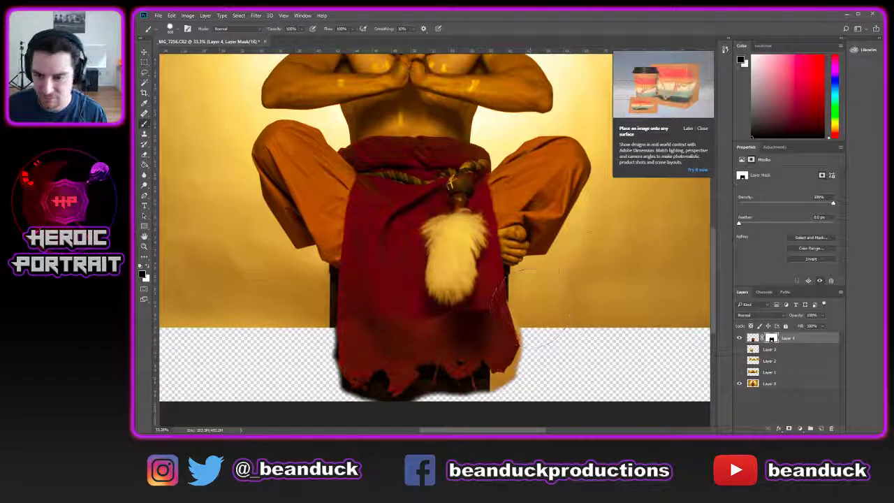
pyautogui.click(703, 129)
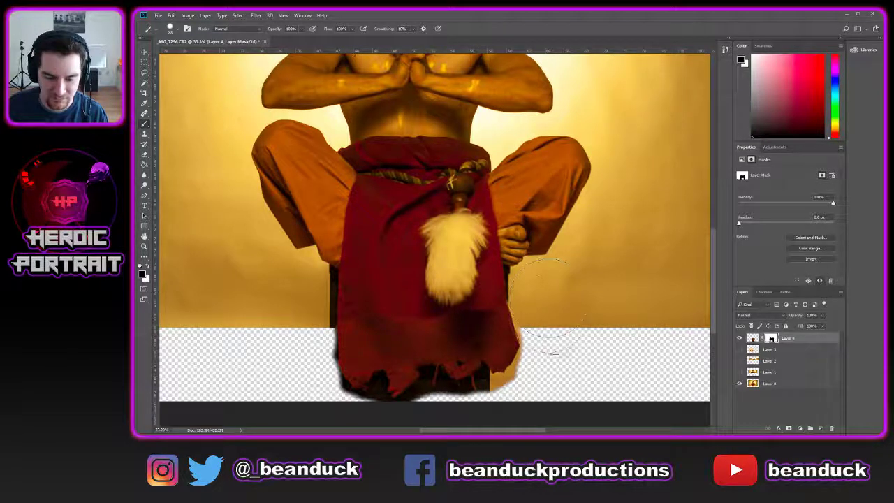
pyautogui.moveTo(550, 294); pyautogui.dragTo(551, 375)
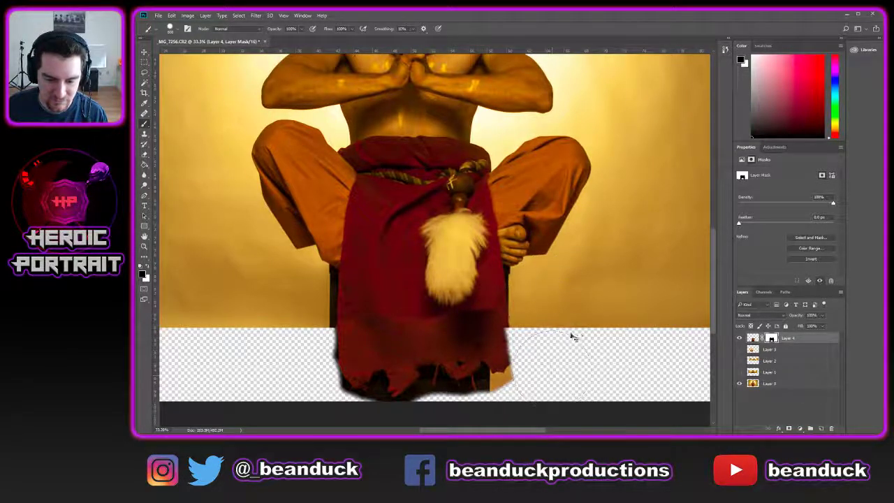
pyautogui.hotkey('ctrl', 'z')
pyautogui.rightClick(611, 333)
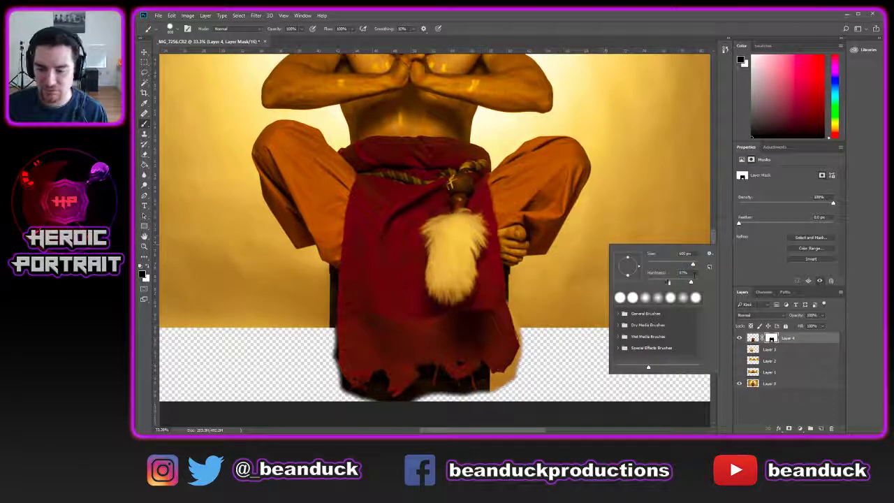
pyautogui.moveTo(648, 281); pyautogui.dragTo(664, 280)
pyautogui.press('Return')
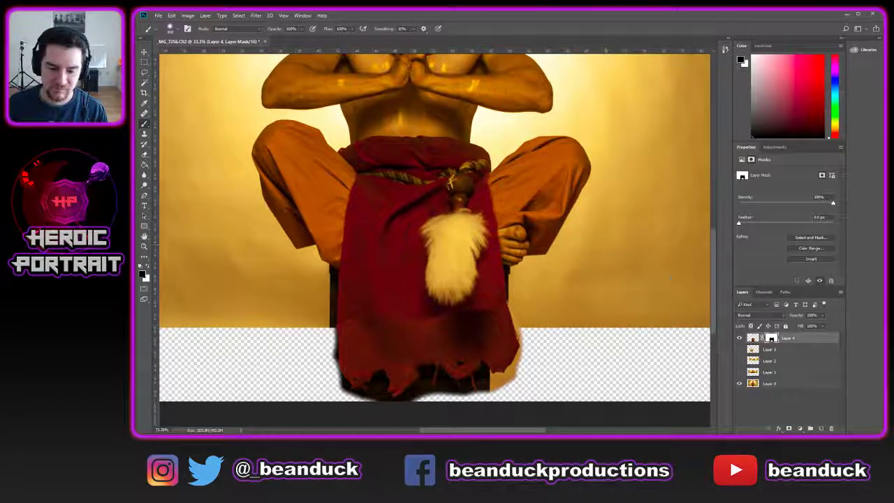
pyautogui.click(552, 315)
pyautogui.hotkey('ctrl', 'z')
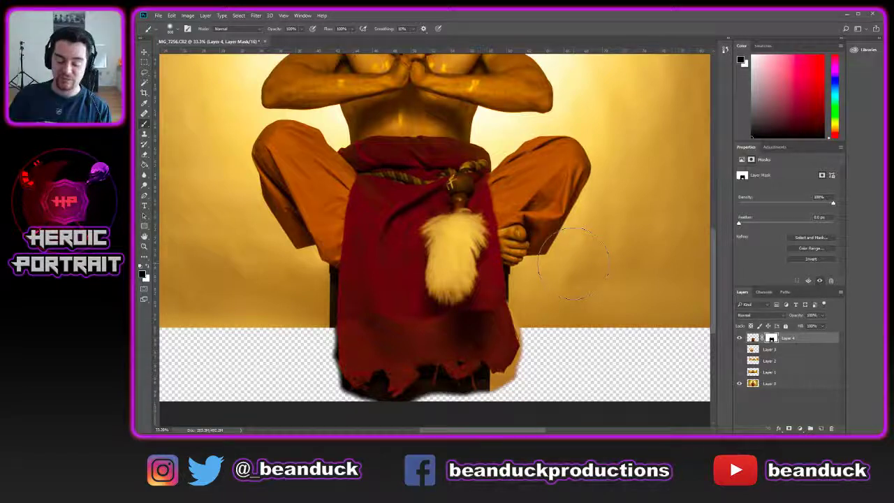
# - Paint white on Layer 4's mask to restore the lower robe beneath the tassel
pyautogui.press('x')
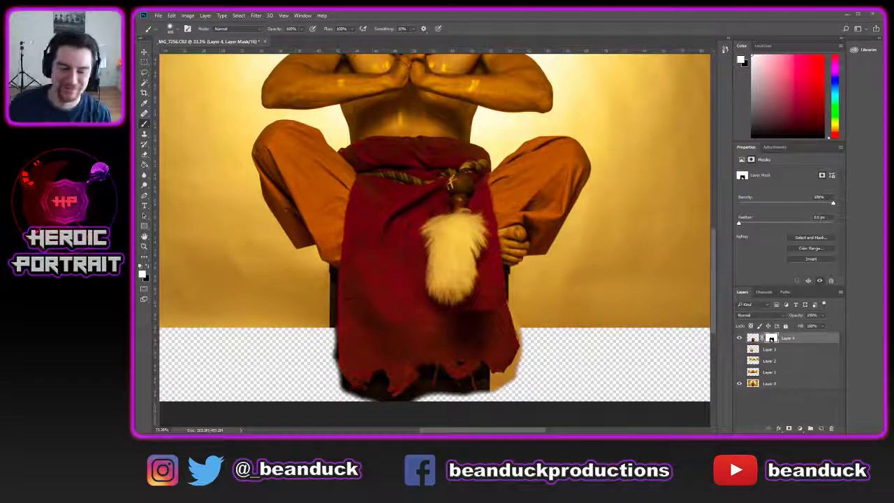
pyautogui.scroll(1, 461, 350)
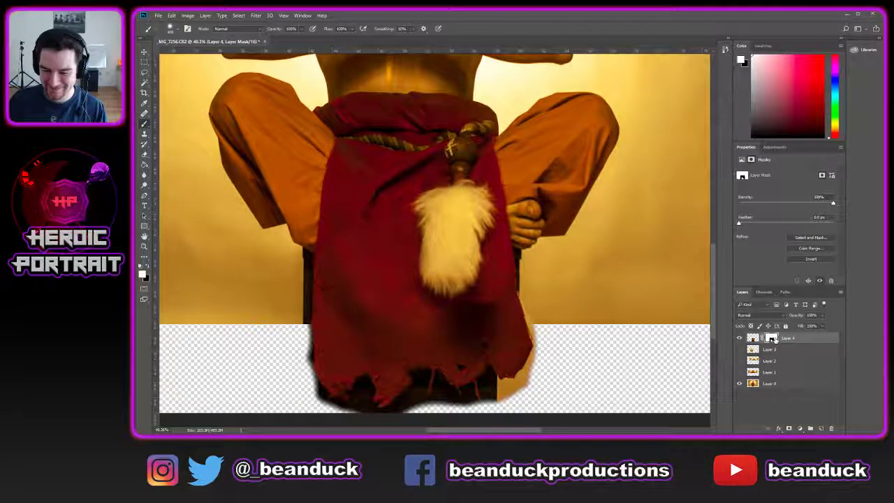
pyautogui.moveTo(447, 349); pyautogui.dragTo(488, 342)
pyautogui.moveTo(489, 299); pyautogui.dragTo(481, 307)
# - Try to trim the golden fringe along the robe's lower right edge with a smaller black brush on the mask
pyautogui.press('[')
pyautogui.press('[')
pyautogui.press('[')
pyautogui.press('x')
pyautogui.moveTo(534, 291); pyautogui.dragTo(538, 347)
pyautogui.hotkey('ctrl', 'z')
pyautogui.moveTo(533, 303); pyautogui.dragTo(542, 339)
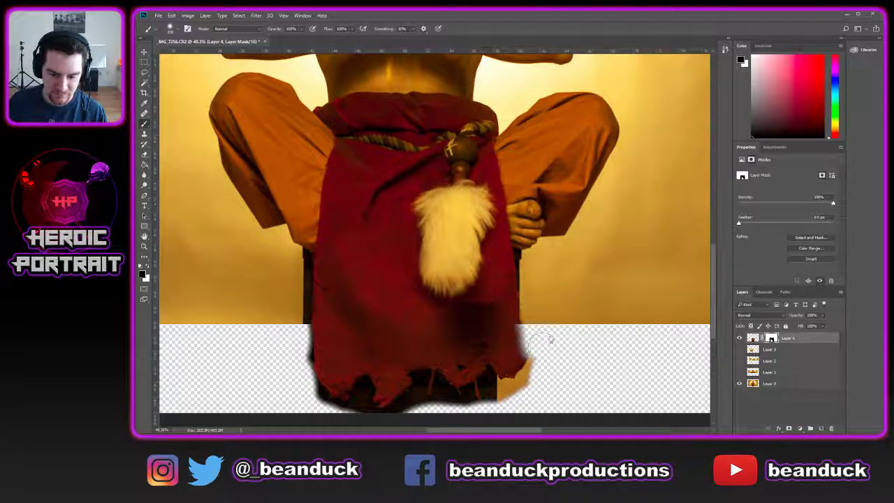
pyautogui.hotkey('ctrl', 'z')
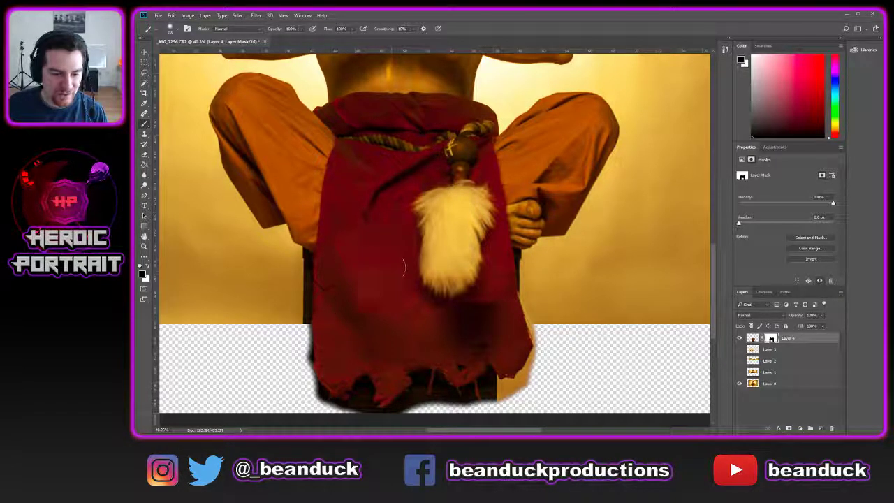
# - Toggle Layer 4's visibility off and on to compare its robe extension with the base monk
pyautogui.scroll(-1, 367, 299)
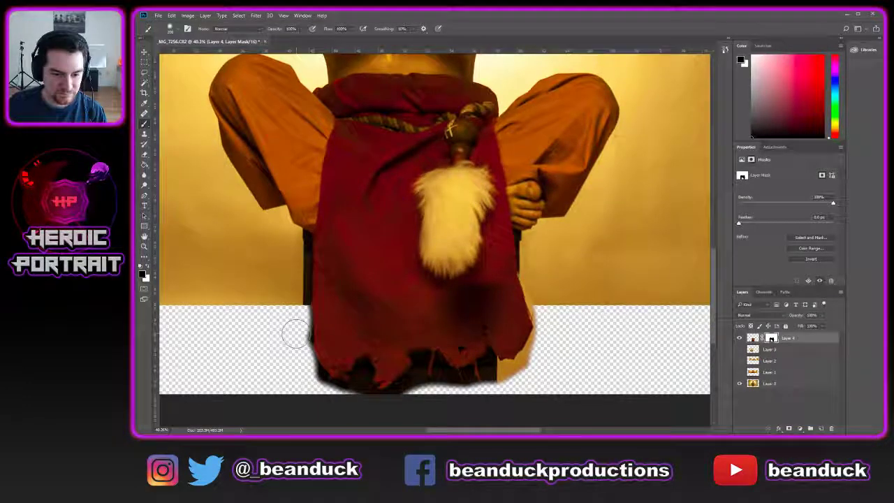
pyautogui.click(739, 338)
pyautogui.click(739, 338)
pyautogui.click(738, 338)
pyautogui.click(739, 338)
pyautogui.scroll(3, 357, 223)
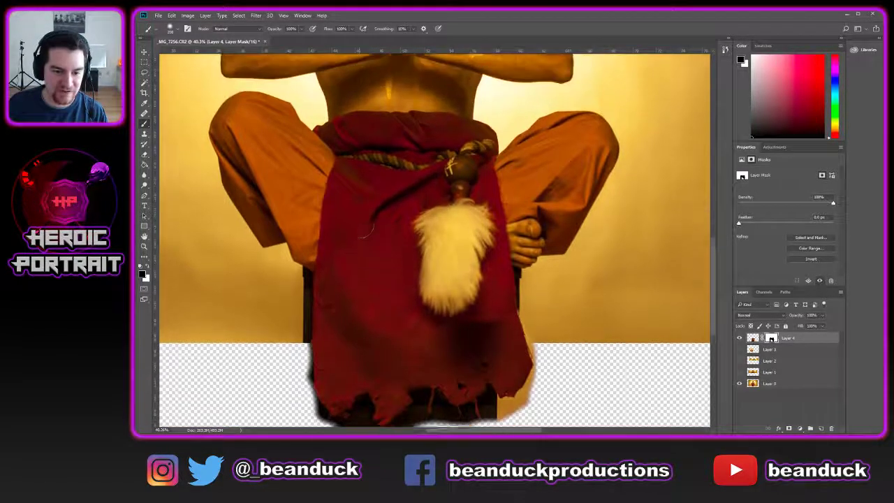
pyautogui.press(']')
pyautogui.press(']')
pyautogui.press(']')
pyautogui.press(']')
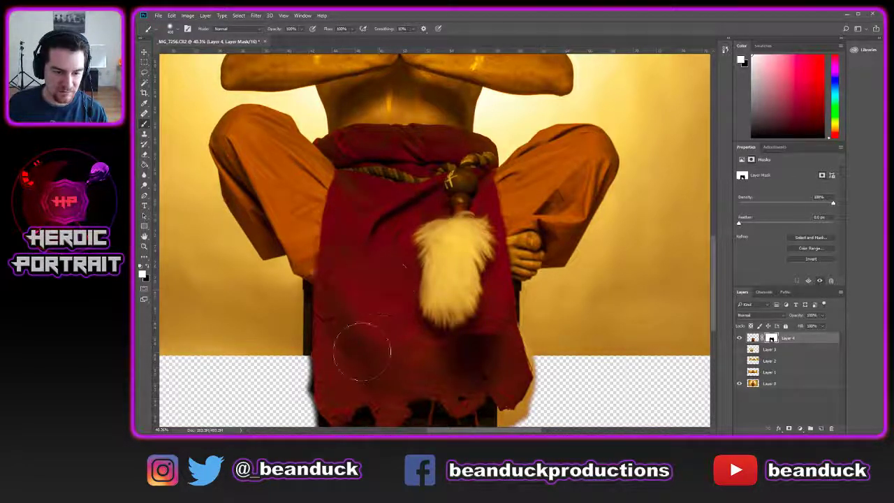
pyautogui.scroll(-1, 383, 351)
pyautogui.scroll(-3, 382, 351)
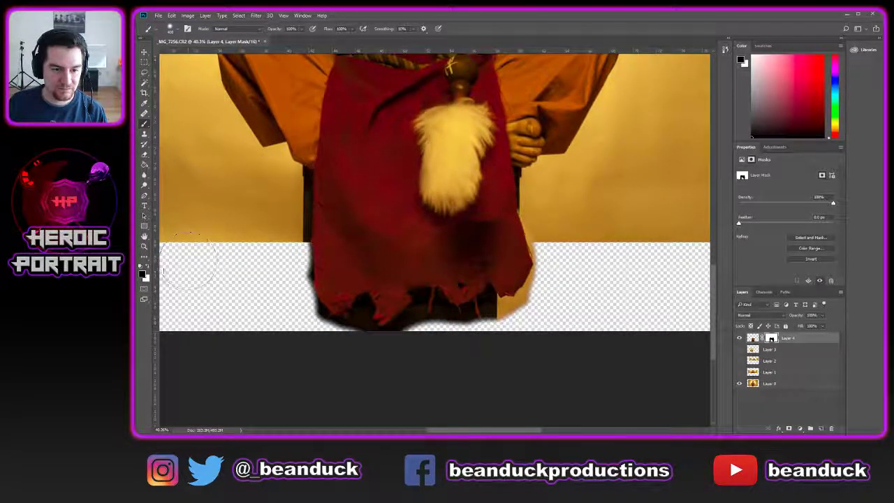
pyautogui.scroll(1, 551, 251)
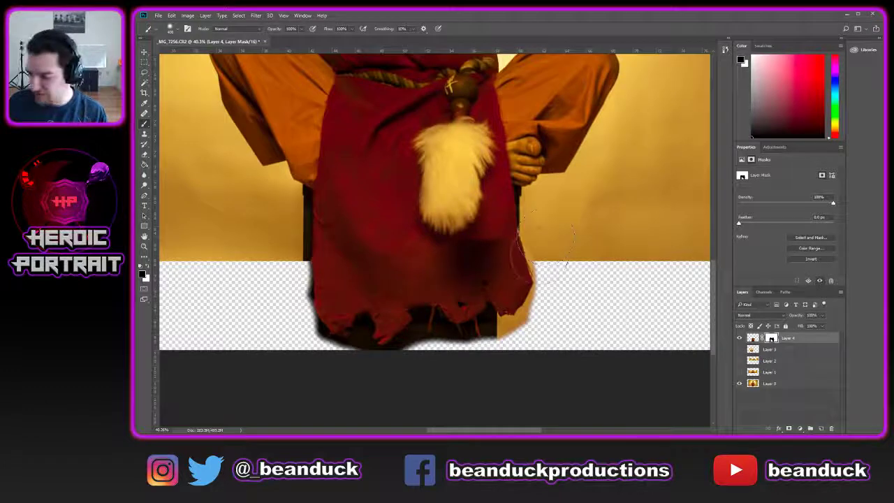
# - Try to mask the background close along the hem's outer right edge on Layer 4 at 66.7% zoom
pyautogui.press('z')
pyautogui.click(521, 288)
pyautogui.click(522, 288)
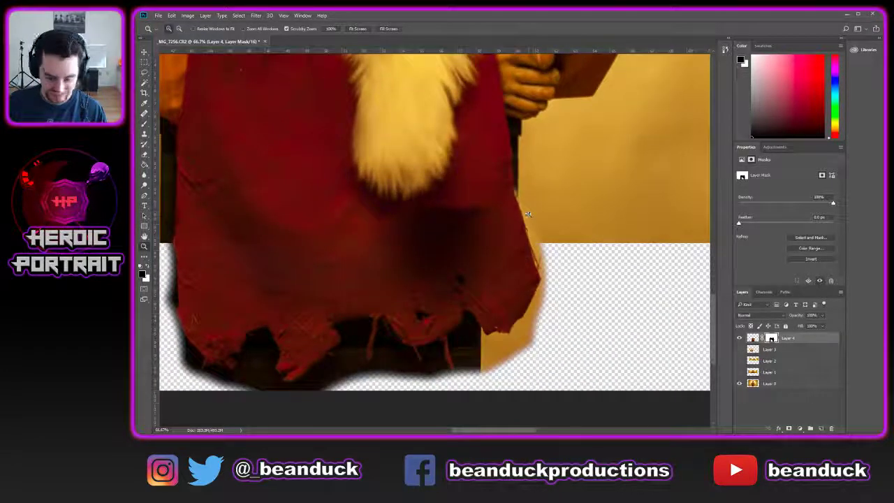
pyautogui.press('b')
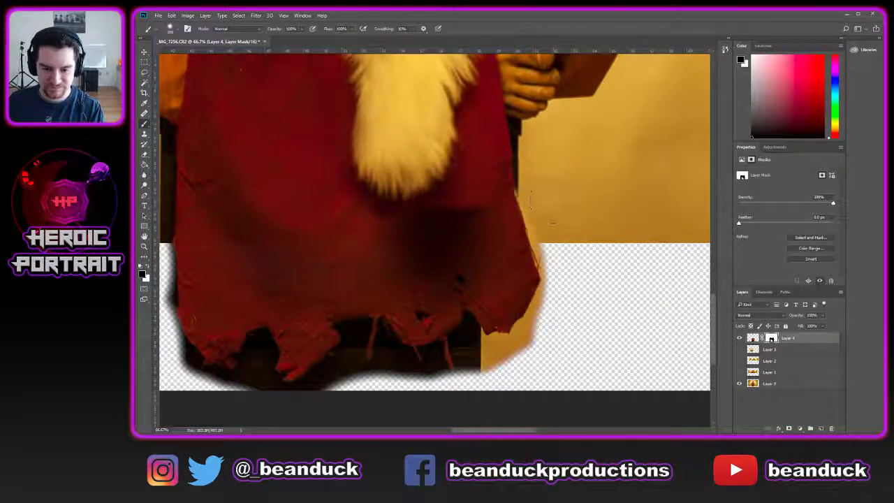
pyautogui.moveTo(518, 273)
pyautogui.mouseDown()
pyautogui.moveTo(518, 223)
pyautogui.moveTo(528, 349)
pyautogui.mouseUp()
pyautogui.hotkey('ctrl', 'z')
pyautogui.moveTo(533, 192)
pyautogui.mouseDown()
pyautogui.moveTo(535, 254)
pyautogui.moveTo(552, 287)
pyautogui.mouseUp()
pyautogui.hotkey('ctrl', 'z')
pyautogui.moveTo(536, 206)
pyautogui.mouseDown()
pyautogui.moveTo(561, 279)
pyautogui.moveTo(547, 338)
pyautogui.mouseUp()
pyautogui.hotkey('ctrl', 'z')
pyautogui.hotkey('ctrl', 'z')
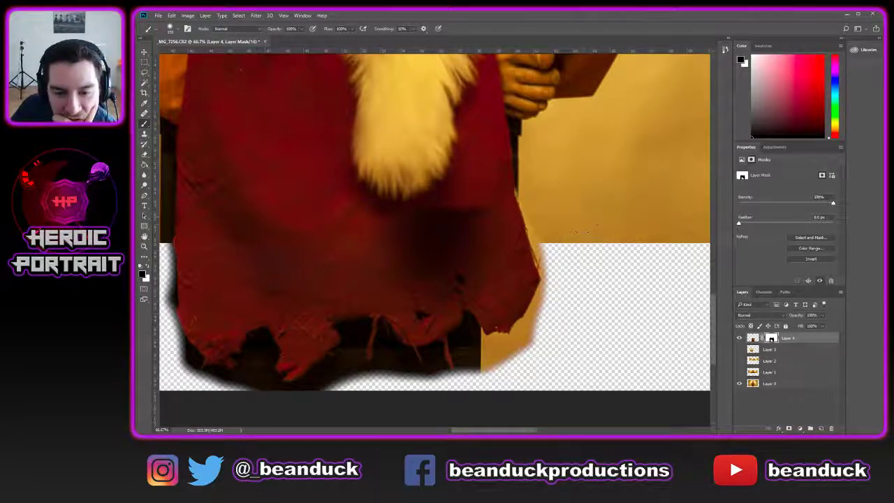
# - Try to soften the dark patch beneath the tassel on Layer 4's mask with a black brush at 5% flow
pyautogui.scroll(2, 582, 230)
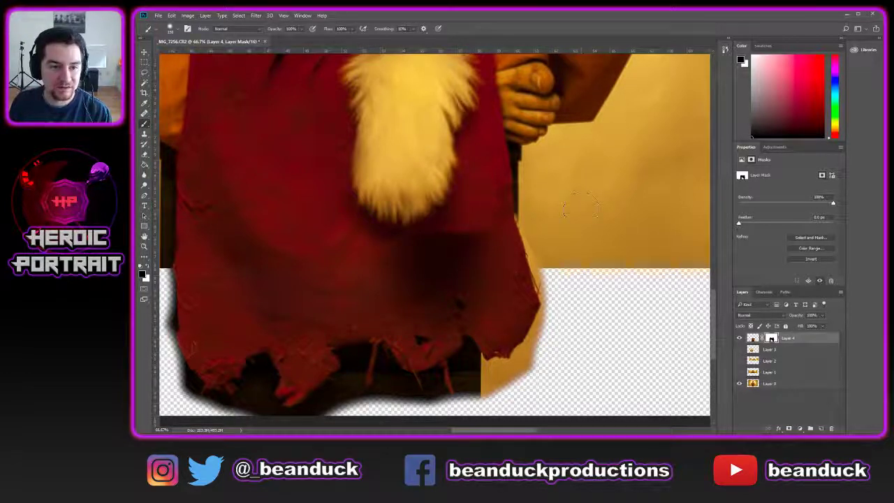
pyautogui.hotkey('shift', '0')
pyautogui.hotkey('shift', '5')
pyautogui.moveTo(473, 241)
pyautogui.mouseDown()
pyautogui.moveTo(452, 262)
pyautogui.moveTo(475, 239)
pyautogui.mouseUp()
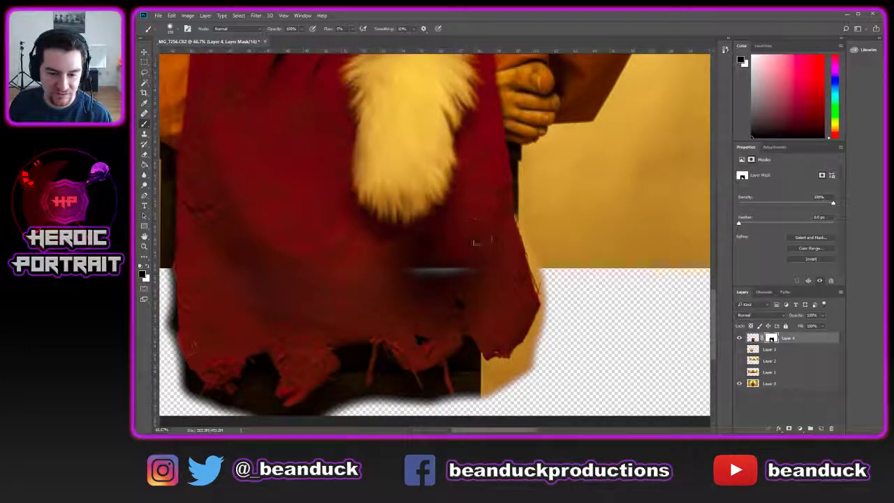
pyautogui.hotkey('ctrl', 'z')
pyautogui.rightClick(476, 237)
pyautogui.click(552, 273)
pyautogui.press('Return')
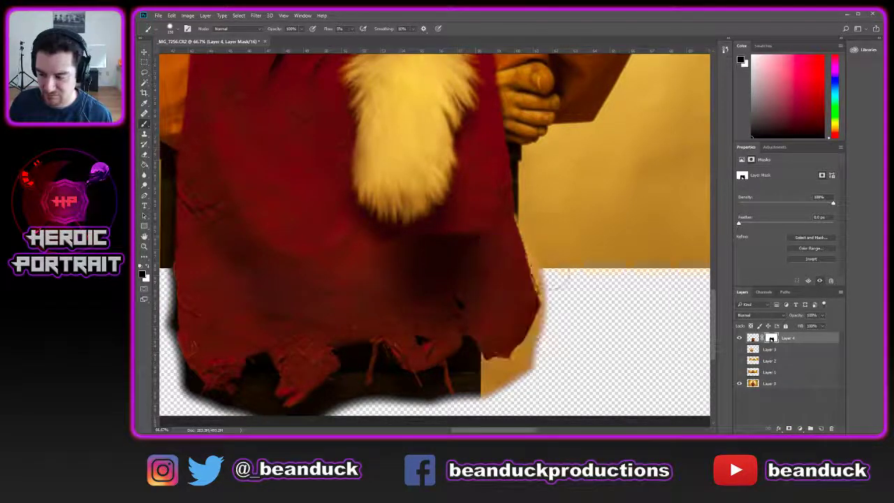
pyautogui.moveTo(449, 249); pyautogui.dragTo(425, 245)
pyautogui.hotkey('ctrl', 'z')
pyautogui.scroll(2, 538, 231)
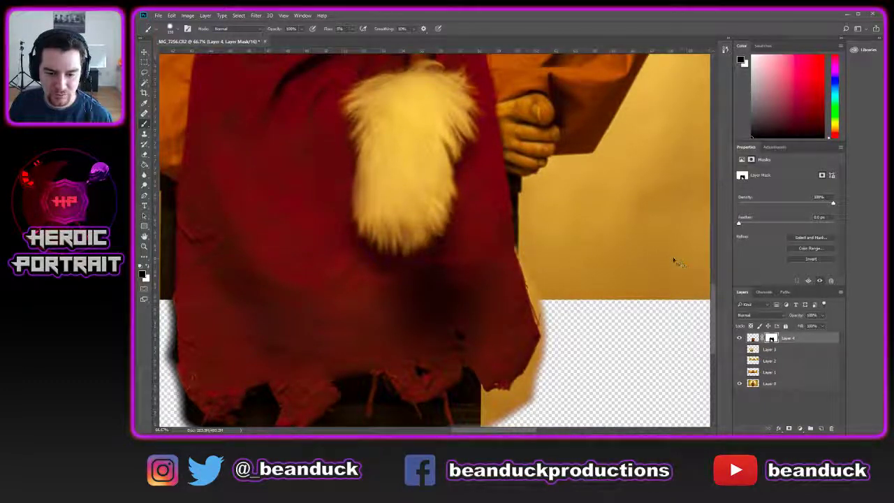
# - Examine how Layer 4's robe extension blends with the whole figure by hiding and showing the layer
pyautogui.scroll(-4, 558, 240)
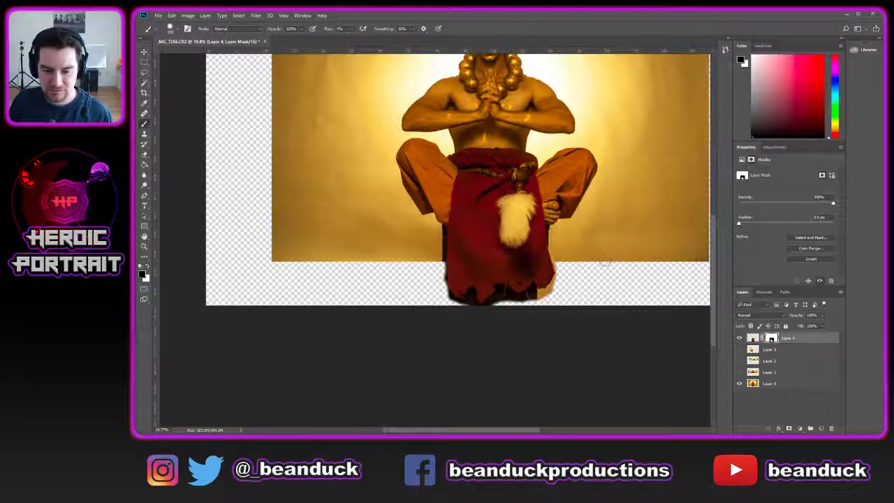
pyautogui.scroll(4, 601, 259)
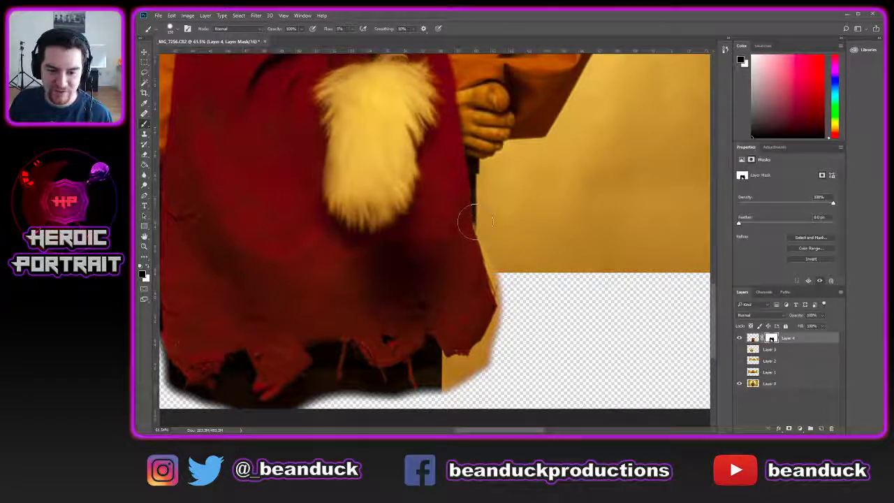
pyautogui.scroll(2, 560, 248)
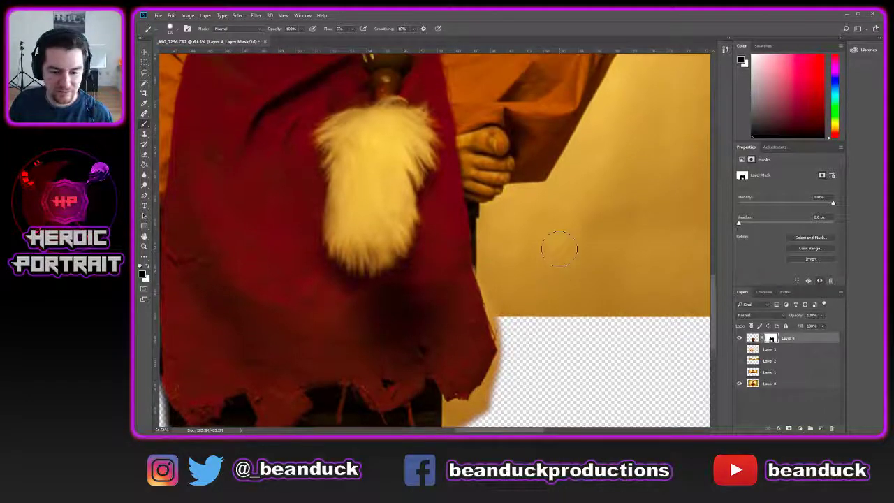
pyautogui.click(739, 338)
pyautogui.click(739, 338)
pyautogui.click(738, 338)
pyautogui.click(738, 338)
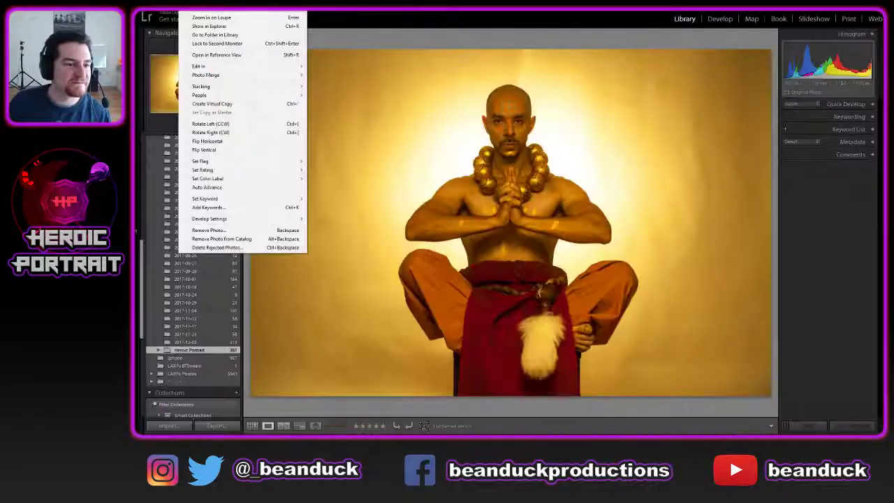
# - Open Liquify on Layer 4's image and show the All Layers backdrop in front at 100 opacity
pyautogui.press('Escape')
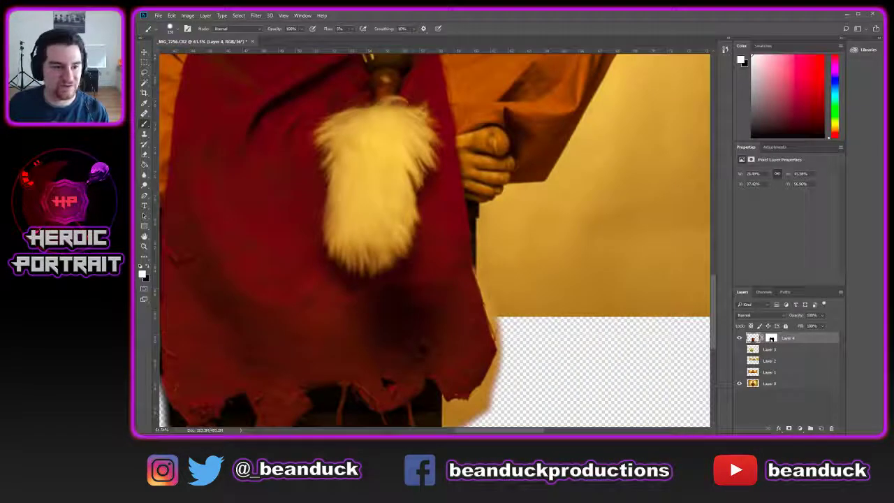
pyautogui.click(221, 17)
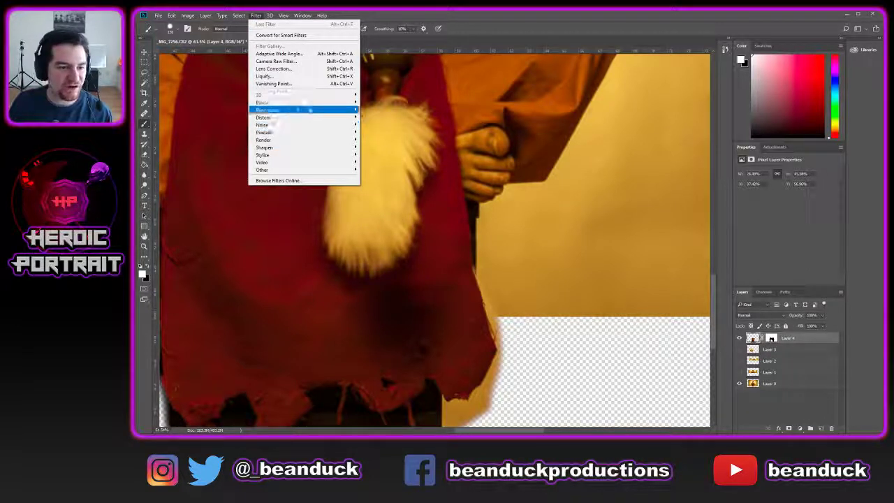
pyautogui.click(322, 77)
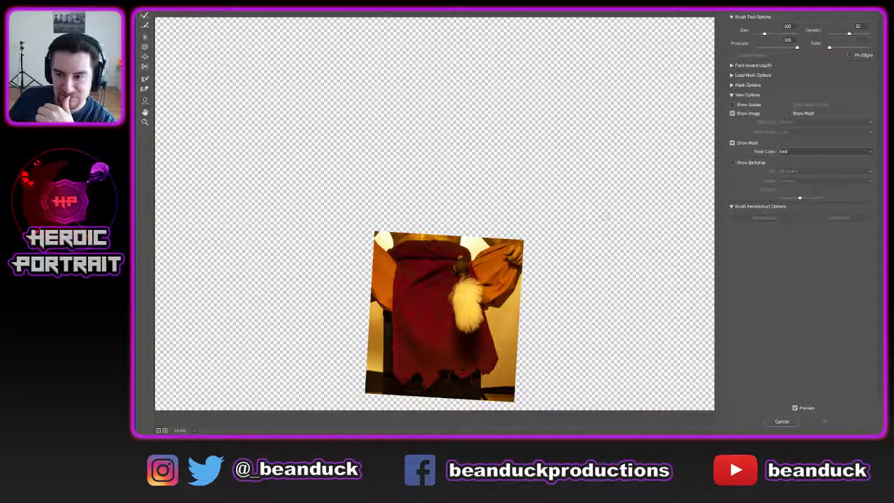
pyautogui.click(750, 162)
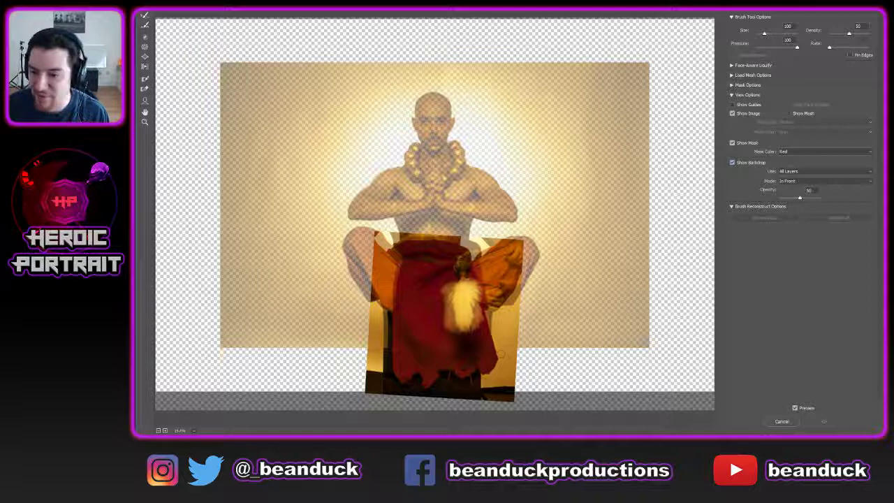
pyautogui.moveTo(800, 197); pyautogui.dragTo(837, 201)
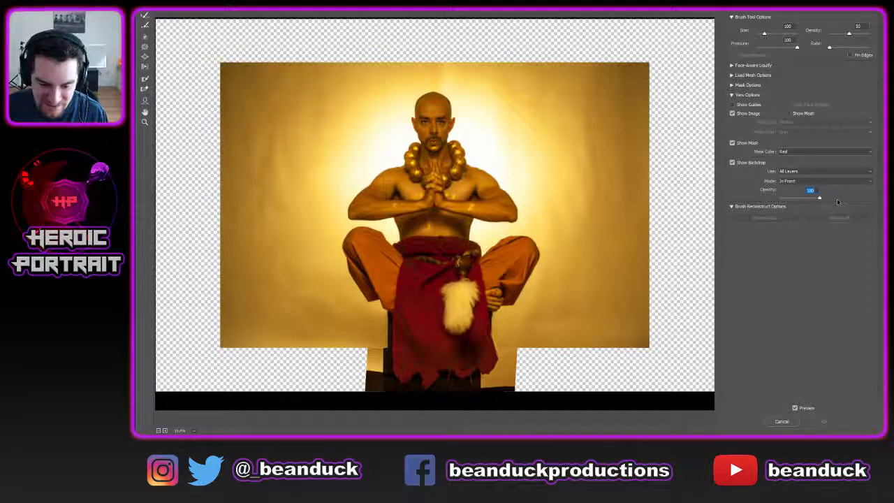
pyautogui.scroll(6, 484, 362)
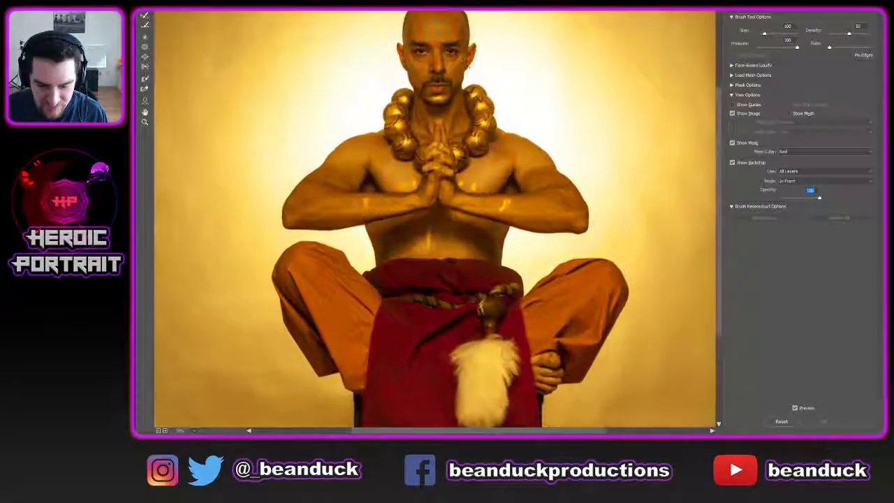
pyautogui.scroll(-5, 511, 268)
pyautogui.scroll(4, 541, 328)
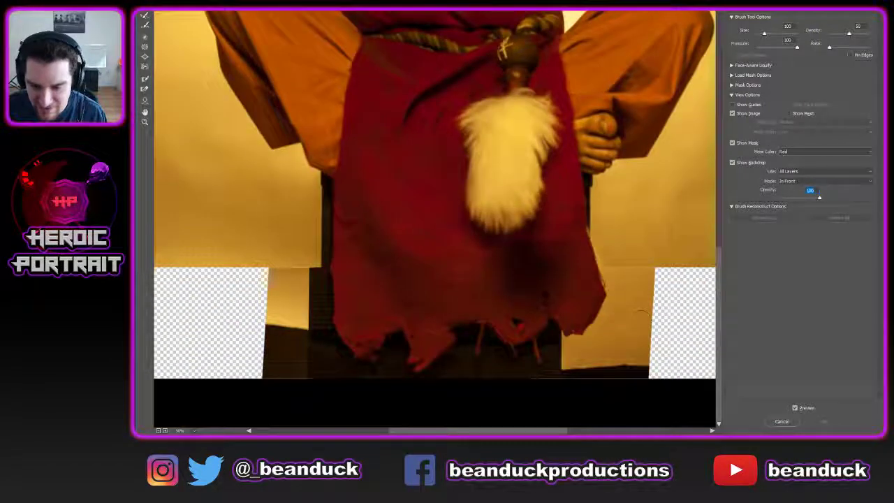
# - Try to warp the robe's lower right edge with the opaque backdrop shown, and toggle the backdrop to compare
pyautogui.click(589, 234)
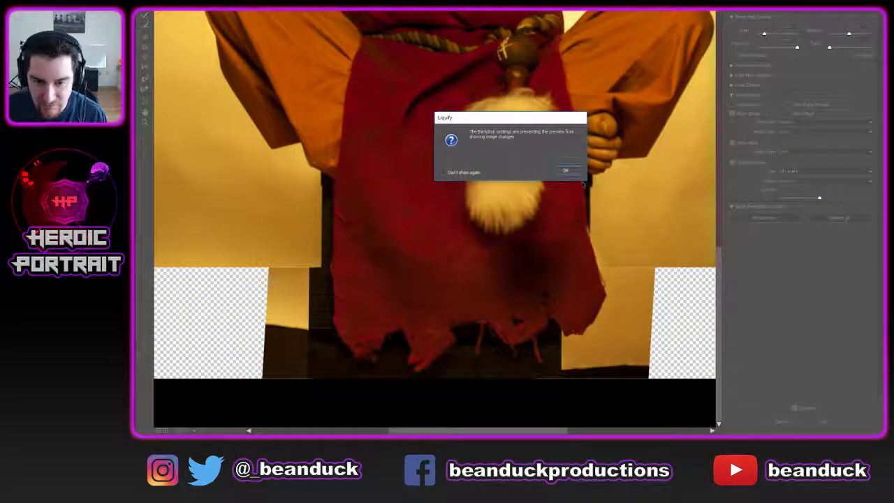
pyautogui.click(569, 173)
pyautogui.click(597, 231)
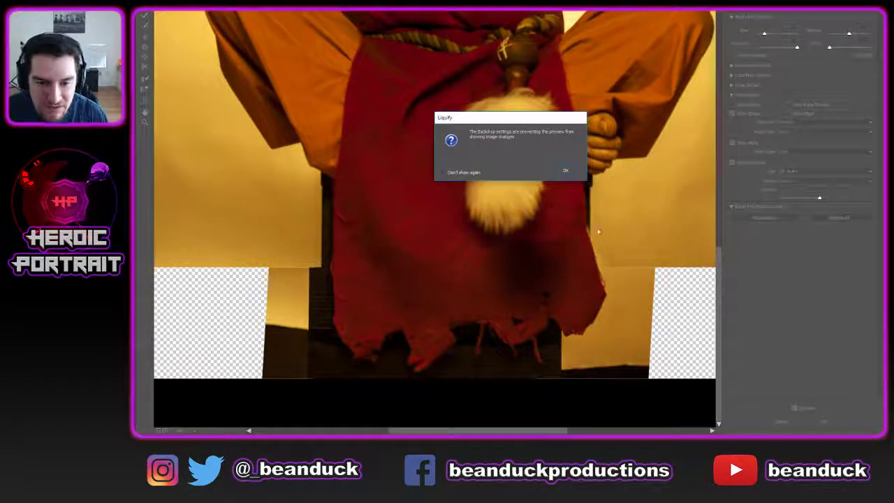
pyautogui.click(565, 172)
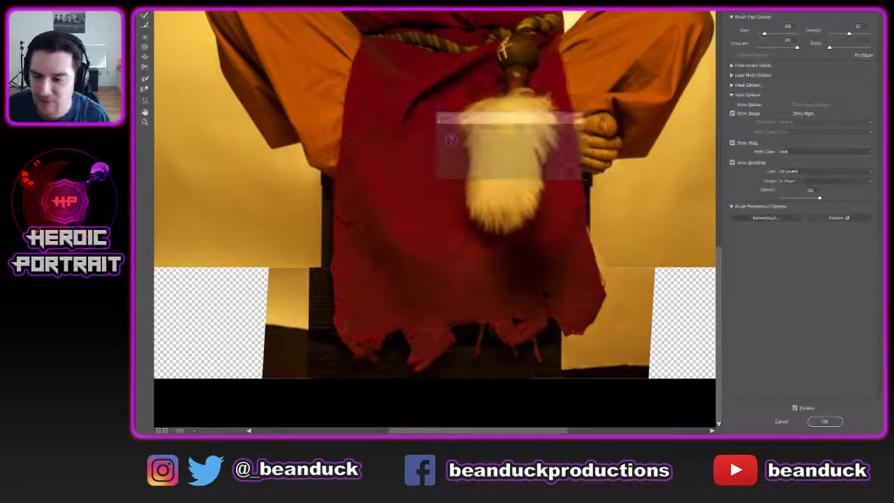
pyautogui.click(751, 162)
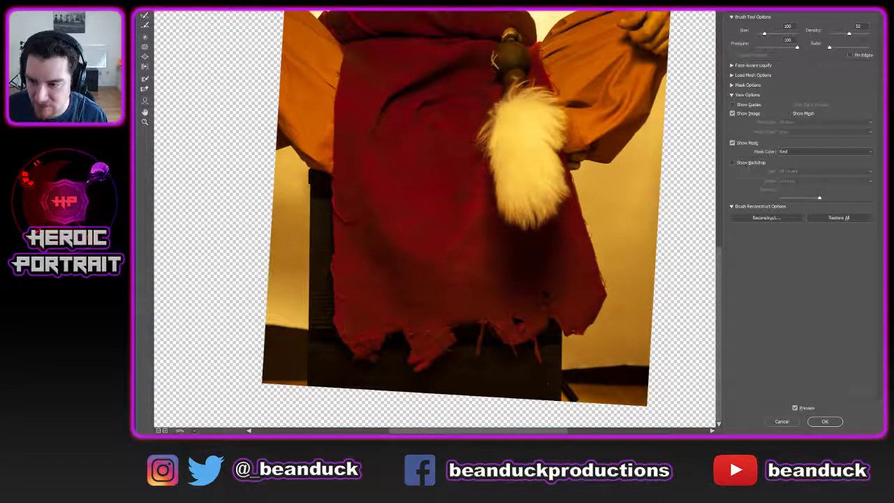
pyautogui.click(732, 162)
pyautogui.scroll(-2, 611, 265)
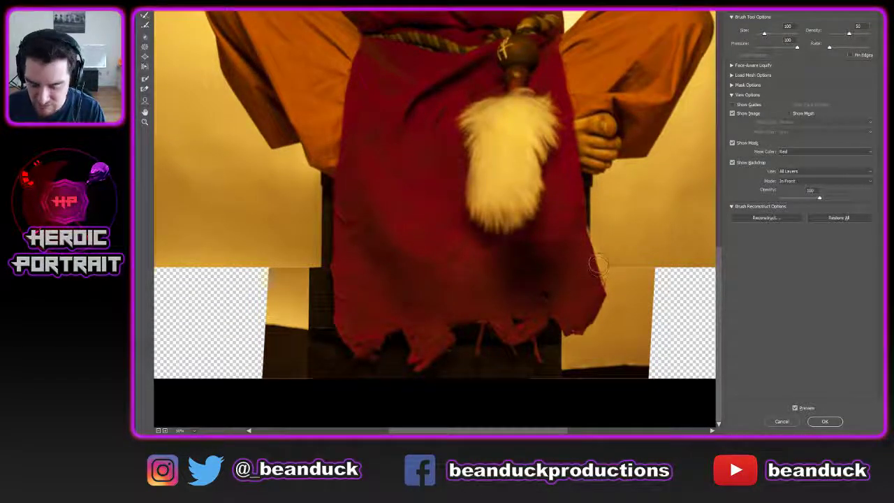
# - Try pushing the robe's lower right edge inward with a size 500 warp brush, hiding the backdrop, and undo the stroke
pyautogui.press(']')
pyautogui.press(']')
pyautogui.press(']')
pyautogui.press(']')
pyautogui.click(622, 258)
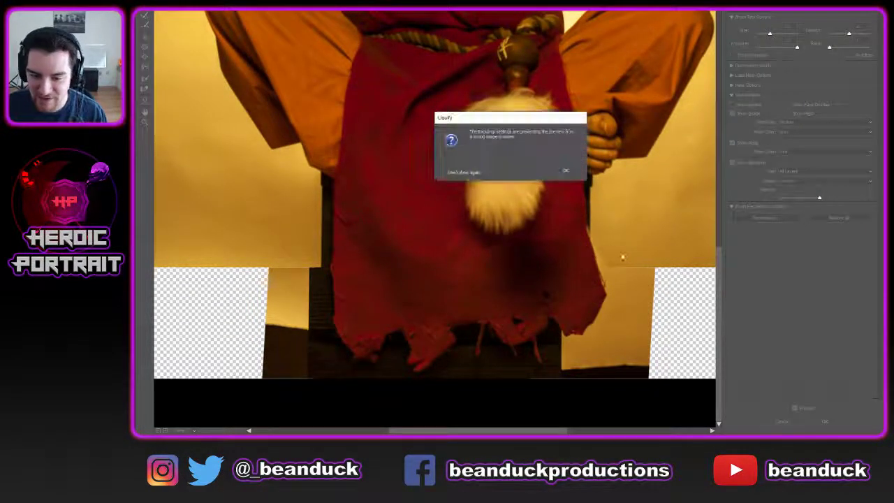
pyautogui.click(566, 171)
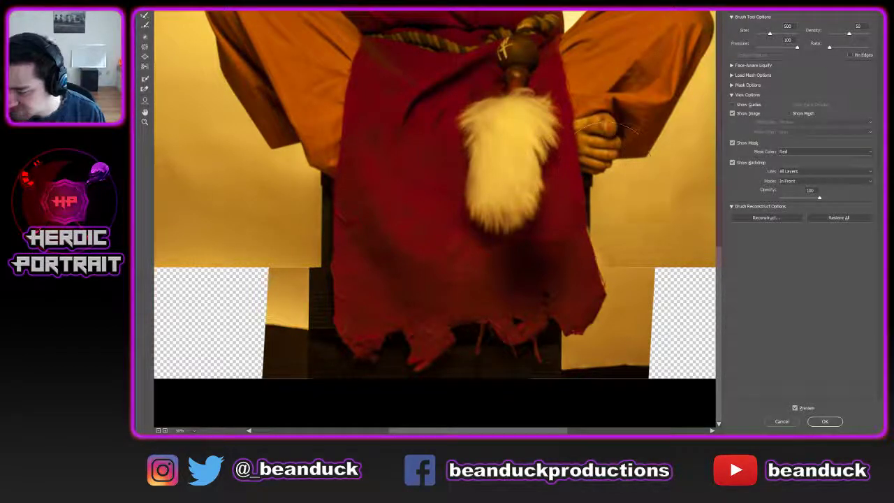
pyautogui.click(732, 162)
pyautogui.moveTo(632, 244)
pyautogui.mouseDown()
pyautogui.moveTo(614, 252)
pyautogui.moveTo(632, 223)
pyautogui.moveTo(614, 246)
pyautogui.moveTo(614, 289)
pyautogui.moveTo(597, 292)
pyautogui.mouseUp()
pyautogui.hotkey('ctrl', 'z')
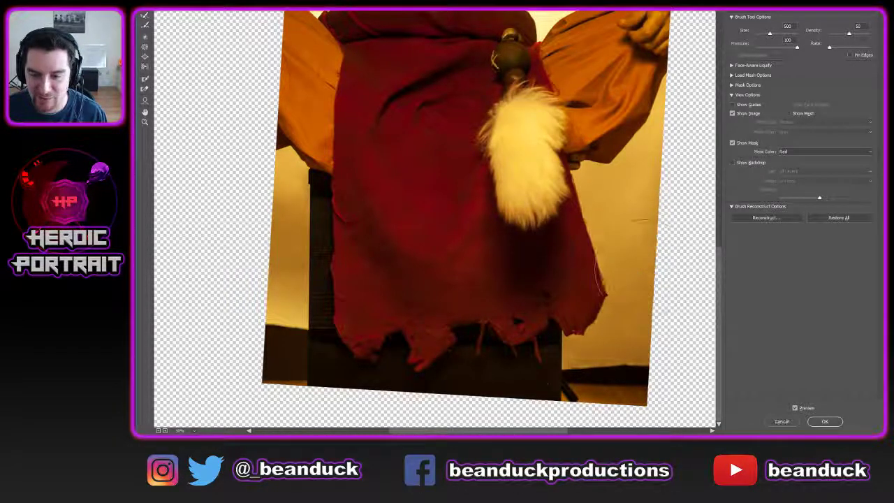
# - Set the warp brush to pressure 6 and density 100, test it across the robe and tassel, and undo the distortion
pyautogui.moveTo(799, 47); pyautogui.dragTo(759, 46)
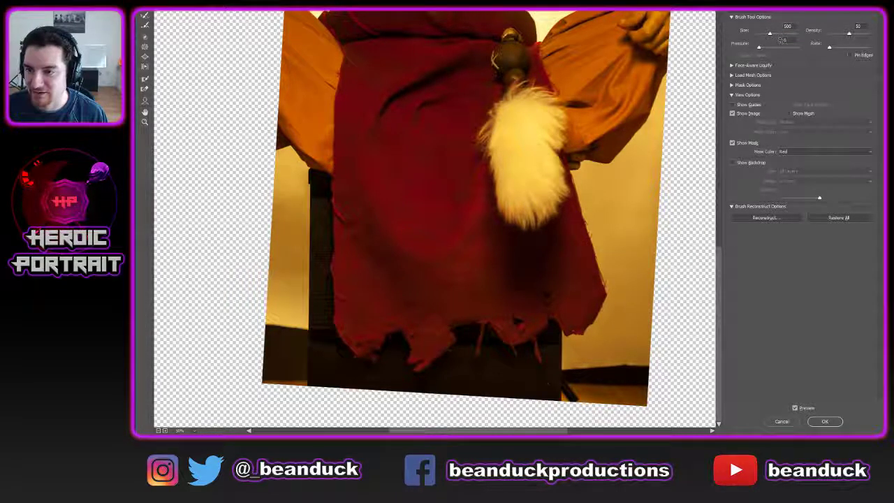
pyautogui.moveTo(850, 34); pyautogui.dragTo(870, 35)
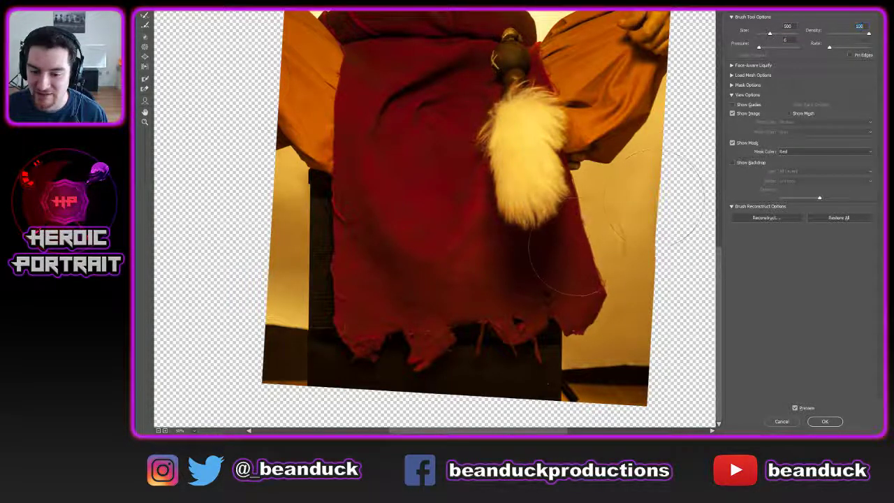
pyautogui.moveTo(587, 283)
pyautogui.mouseDown()
pyautogui.moveTo(562, 241)
pyautogui.moveTo(569, 174)
pyautogui.moveTo(524, 144)
pyautogui.moveTo(483, 221)
pyautogui.mouseUp()
pyautogui.moveTo(534, 150)
pyautogui.mouseDown()
pyautogui.moveTo(557, 176)
pyautogui.moveTo(599, 173)
pyautogui.mouseUp()
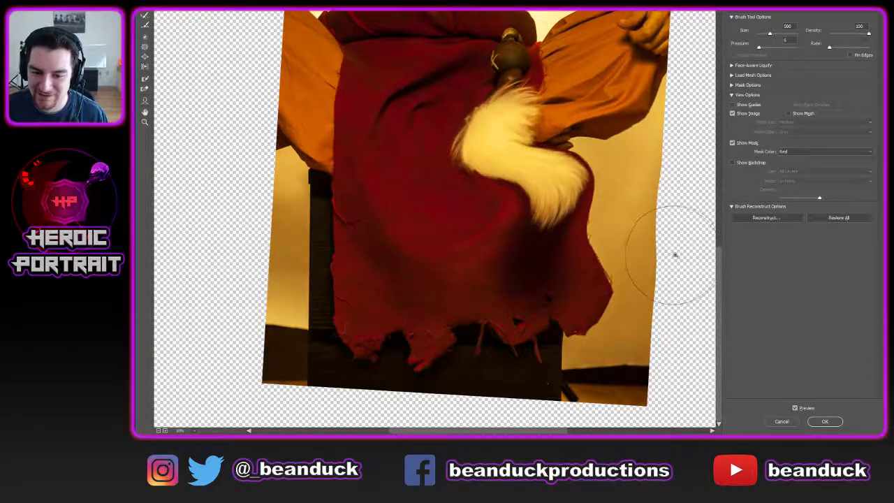
pyautogui.hotkey('ctrl', 'z')
pyautogui.press('[')
pyautogui.press('[')
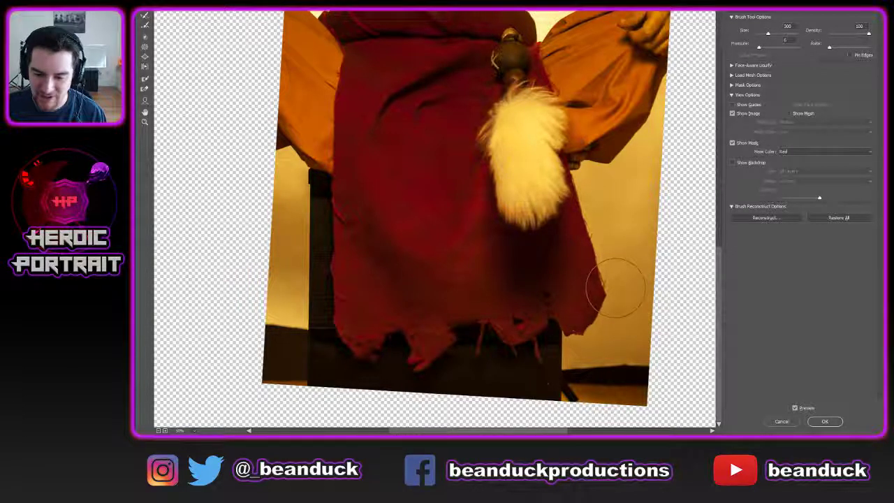
pyautogui.hotkey('ctrl', 'z')
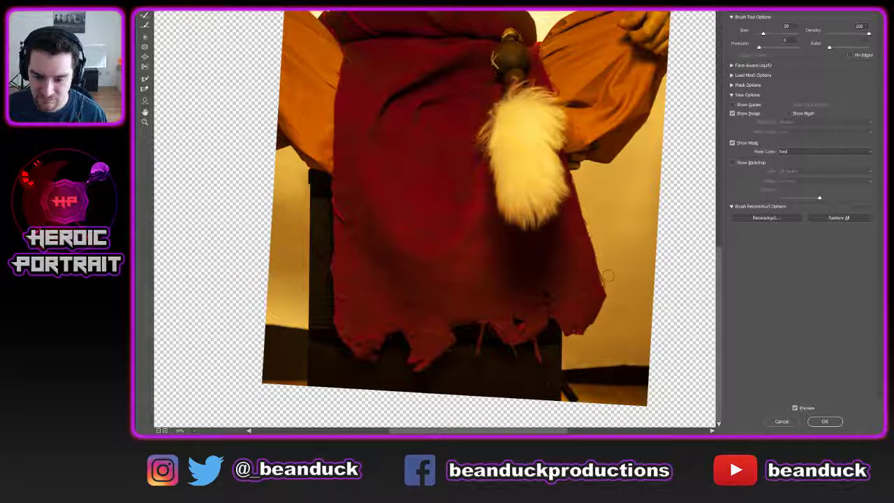
# - Set the warp brush size to 222 and push the robe's lower right edge slightly inward
pyautogui.moveTo(762, 34); pyautogui.dragTo(767, 35)
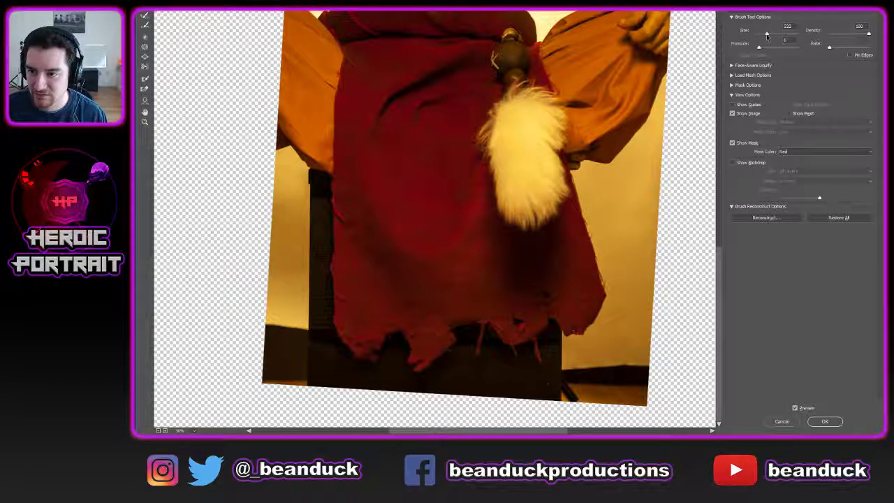
pyautogui.moveTo(623, 292); pyautogui.dragTo(603, 292)
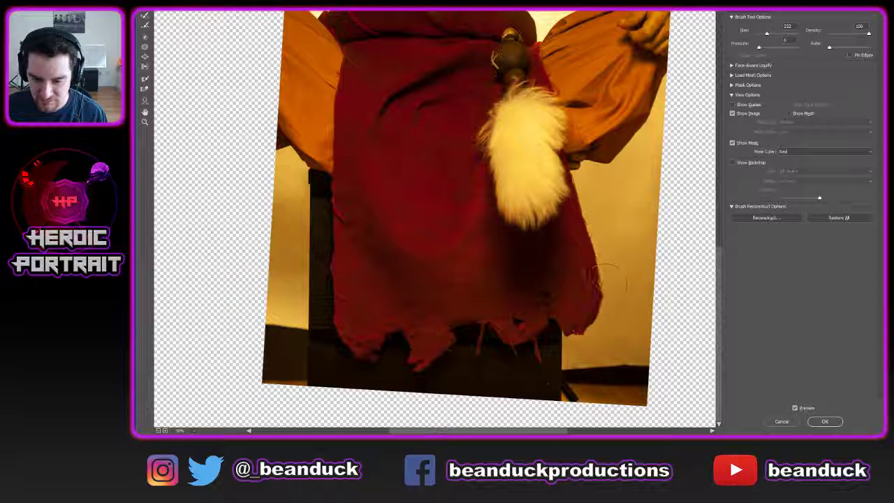
pyautogui.moveTo(611, 253); pyautogui.dragTo(599, 252)
pyautogui.moveTo(616, 290); pyautogui.dragTo(604, 293)
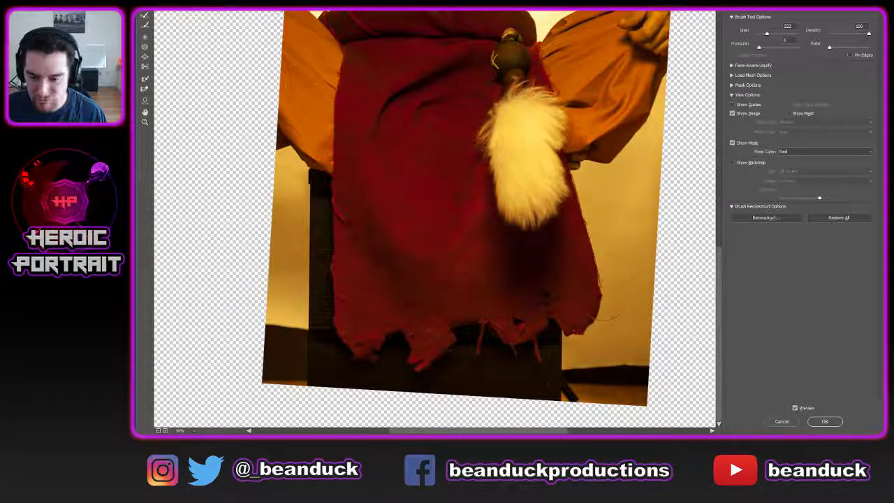
# - Nudge the robe's edge below the tassel slightly outward, toggling the backdrop to compare it with the base monk
pyautogui.click(732, 163)
pyautogui.click(733, 163)
pyautogui.click(732, 162)
pyautogui.click(732, 162)
pyautogui.moveTo(580, 224); pyautogui.dragTo(597, 224)
pyautogui.click(733, 162)
pyautogui.click(732, 163)
pyautogui.click(733, 163)
pyautogui.click(732, 163)
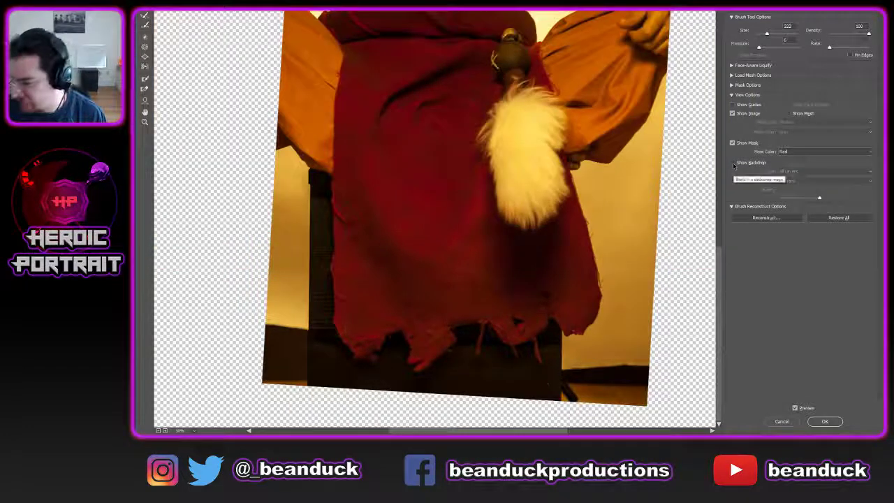
# - Apply the Liquify changes to Layer 4 and check the reshaped robe edge in the composite
pyautogui.click(825, 421)
pyautogui.scroll(-5, 531, 272)
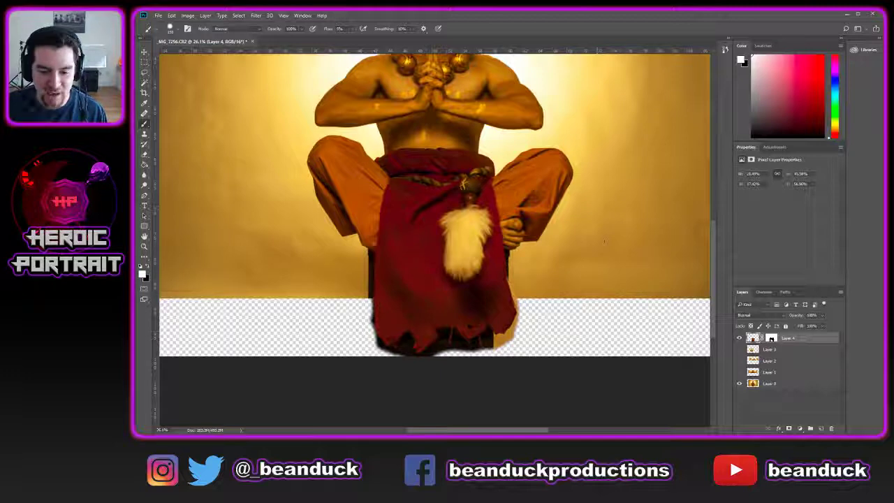
pyautogui.scroll(-2, 509, 277)
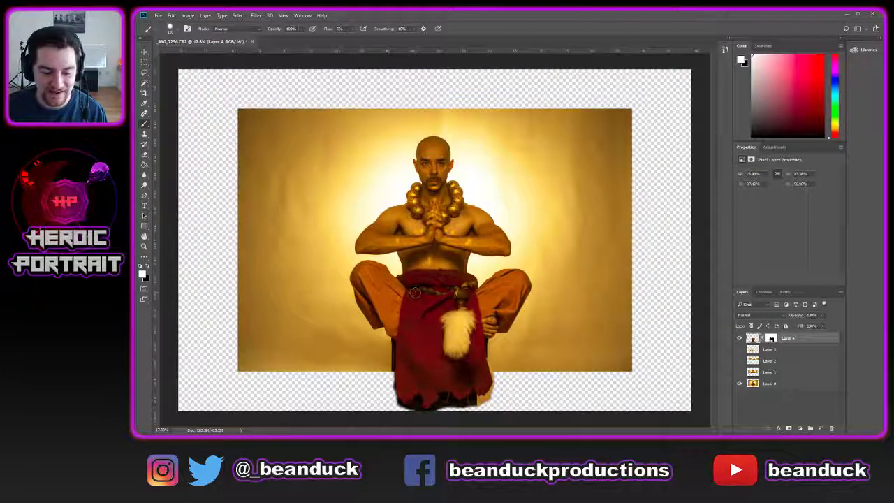
pyautogui.scroll(6, 415, 292)
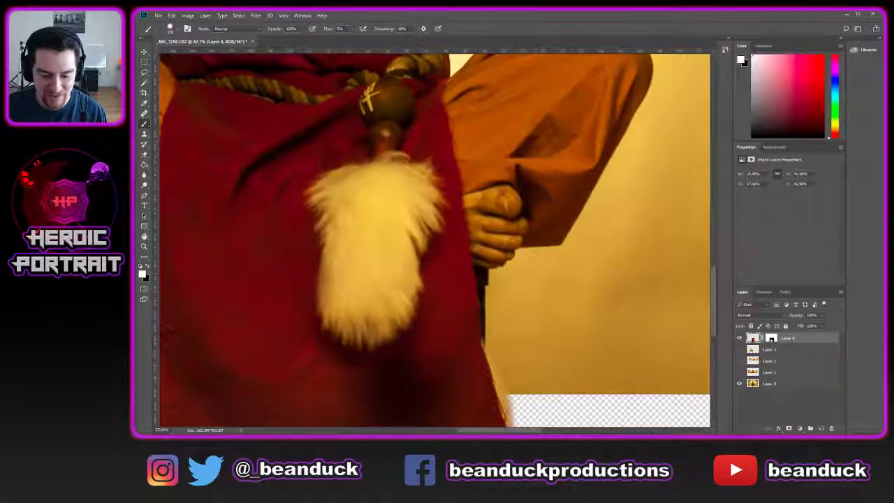
# - Paint black with a smaller brush over the leftover golden backdrop around the lower right edge of Layer 4's robe
pyautogui.scroll(-5, 552, 383)
pyautogui.press('x')
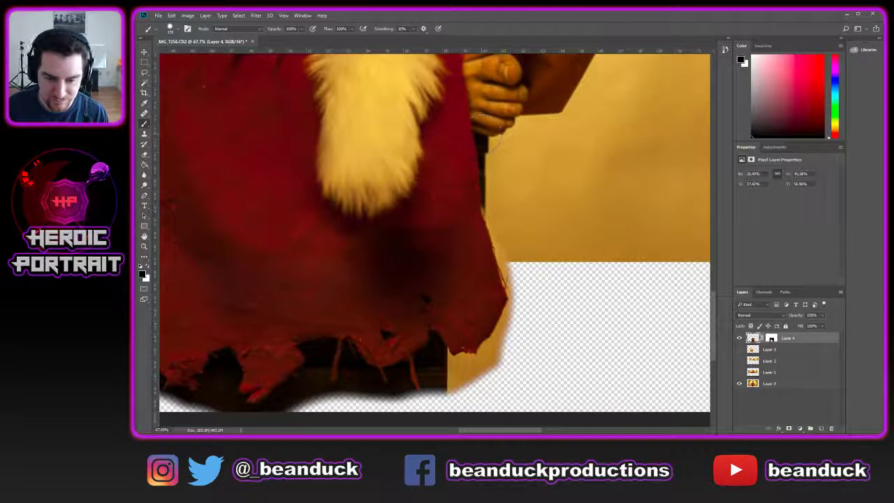
pyautogui.rightClick(546, 244)
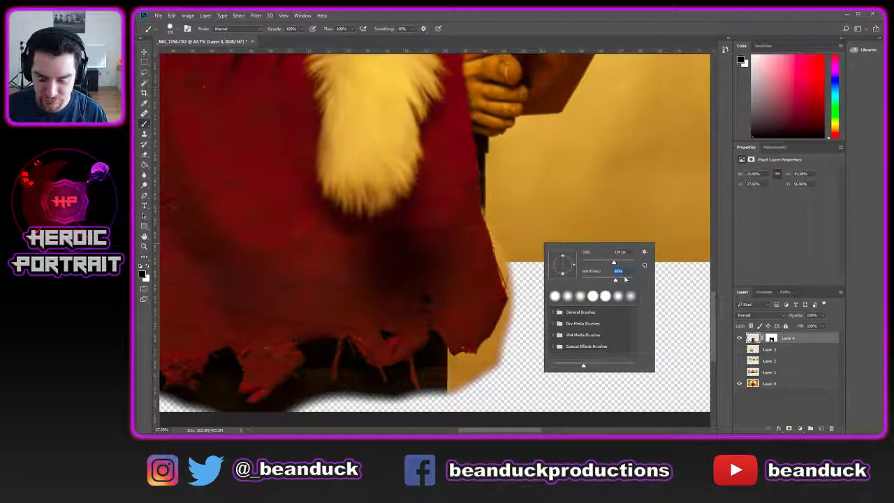
pyautogui.press('Return')
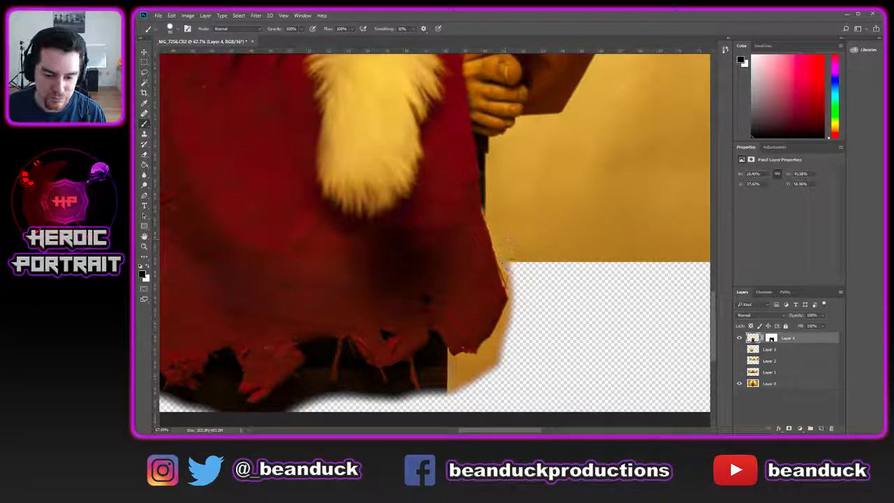
pyautogui.moveTo(511, 218)
pyautogui.mouseDown()
pyautogui.moveTo(533, 298)
pyautogui.moveTo(563, 322)
pyautogui.moveTo(528, 264)
pyautogui.moveTo(507, 304)
pyautogui.moveTo(535, 248)
pyautogui.moveTo(513, 292)
pyautogui.moveTo(493, 278)
pyautogui.moveTo(462, 284)
pyautogui.moveTo(492, 273)
pyautogui.moveTo(468, 278)
pyautogui.mouseUp()
pyautogui.scroll(-2, 535, 293)
pyautogui.scroll(-1, 535, 250)
pyautogui.scroll(-1, 508, 288)
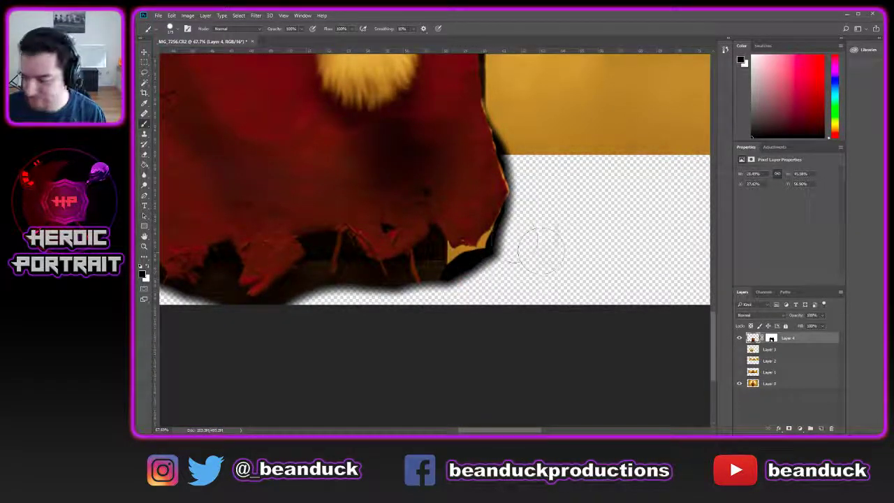
pyautogui.moveTo(447, 208); pyautogui.dragTo(594, 193)
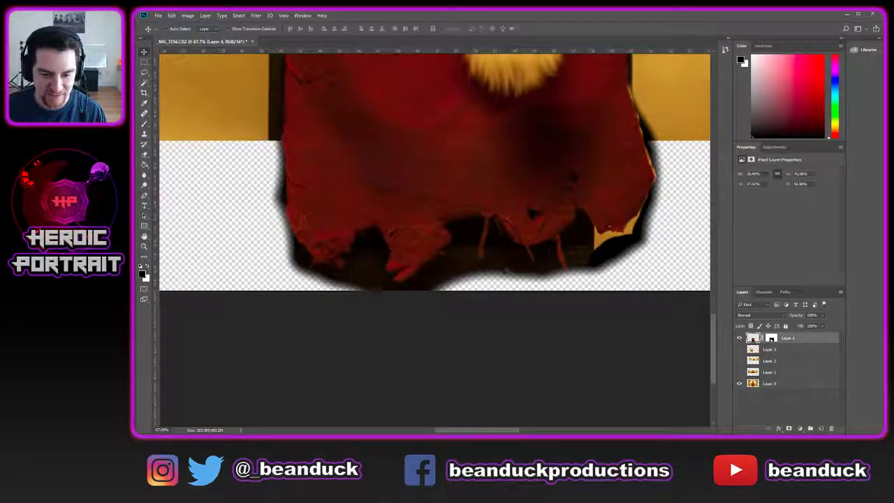
pyautogui.moveTo(468, 266); pyautogui.dragTo(604, 220)
pyautogui.hotkey('ctrl', 'z')
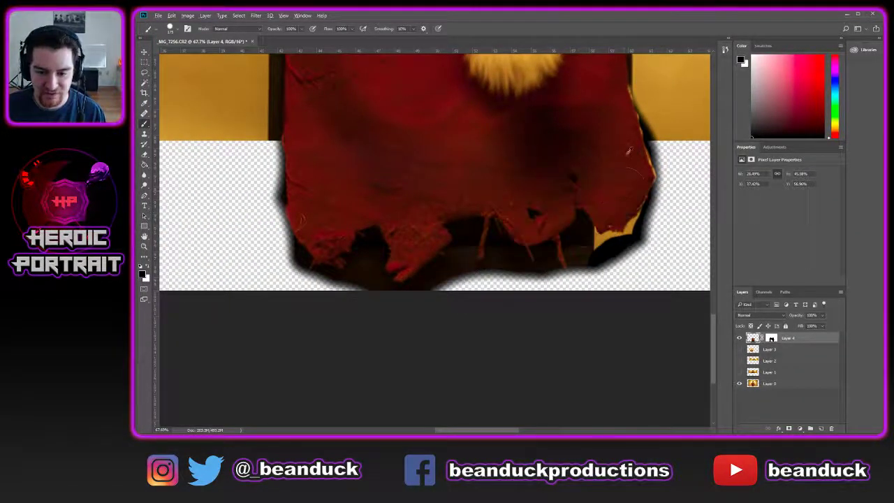
# - Compare the whole composite with and without Layer 4's robe, briefly showing Layer 3 as well
pyautogui.scroll(-5, 623, 158)
pyautogui.press('h')
pyautogui.moveTo(624, 175); pyautogui.dragTo(537, 328)
pyautogui.click(740, 348)
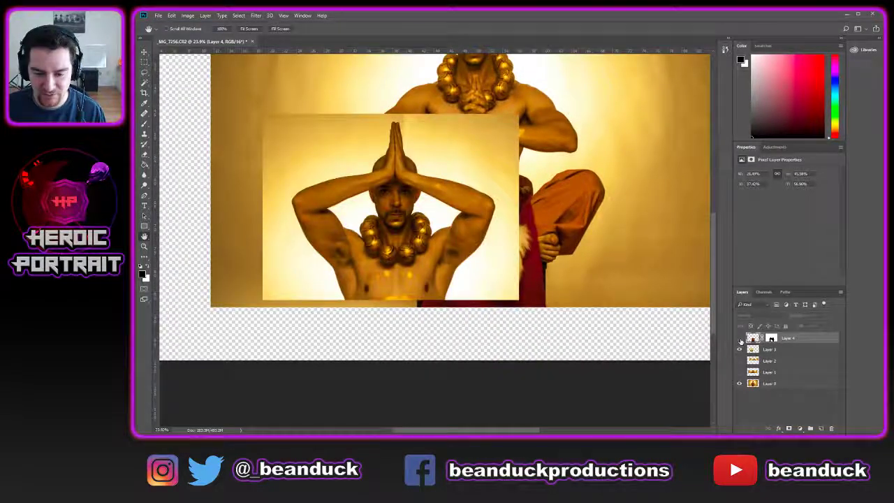
pyautogui.click(740, 349)
pyautogui.click(739, 338)
pyautogui.click(740, 338)
pyautogui.click(739, 338)
pyautogui.click(739, 338)
pyautogui.click(739, 338)
pyautogui.click(740, 338)
pyautogui.click(739, 338)
pyautogui.click(739, 338)
pyautogui.click(740, 339)
pyautogui.click(740, 338)
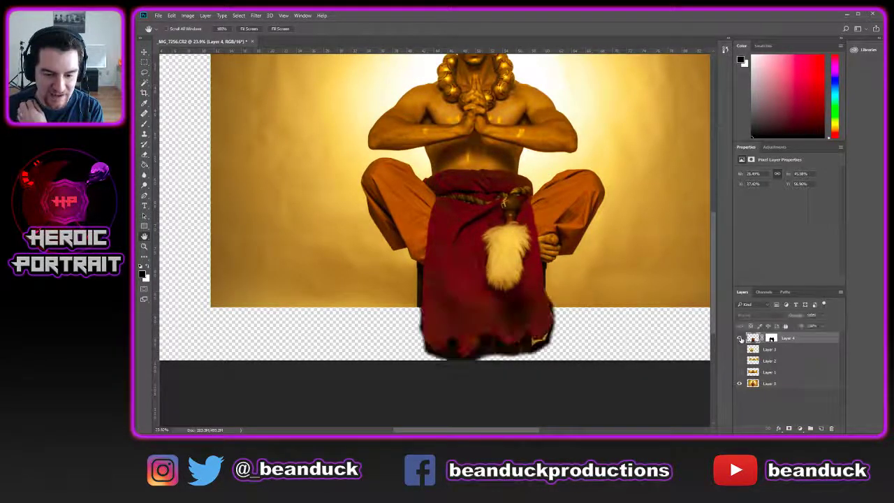
pyautogui.scroll(-3, 553, 216)
pyautogui.scroll(4, 553, 216)
pyautogui.scroll(2, 552, 215)
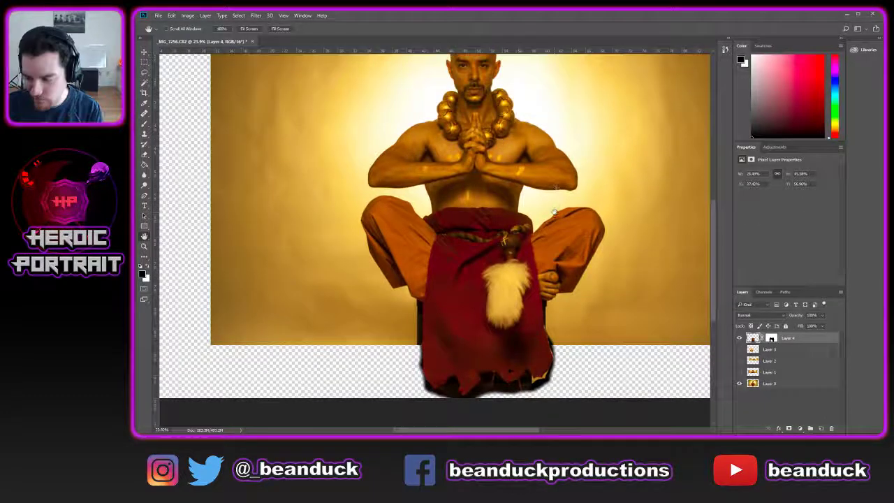
pyautogui.scroll(-3, 591, 258)
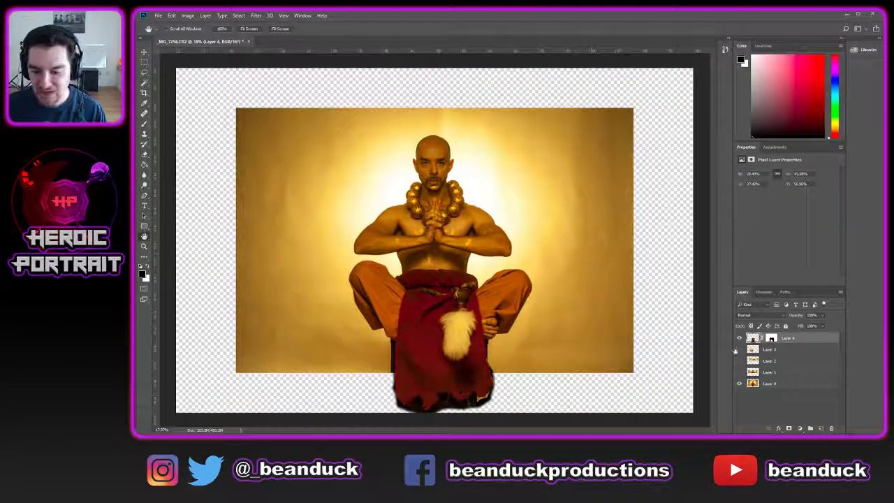
# - Add a new layer directly above Layer 0 and fill it with black
pyautogui.click(788, 400)
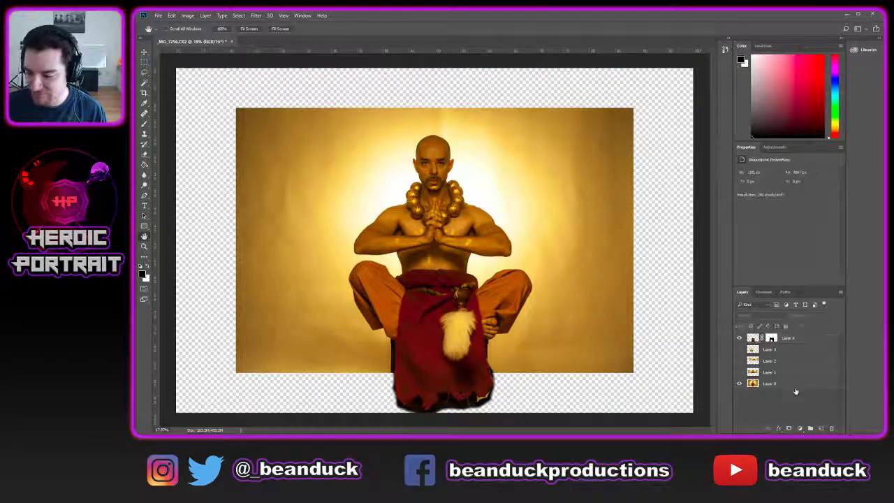
pyautogui.click(802, 384)
pyautogui.click(810, 338)
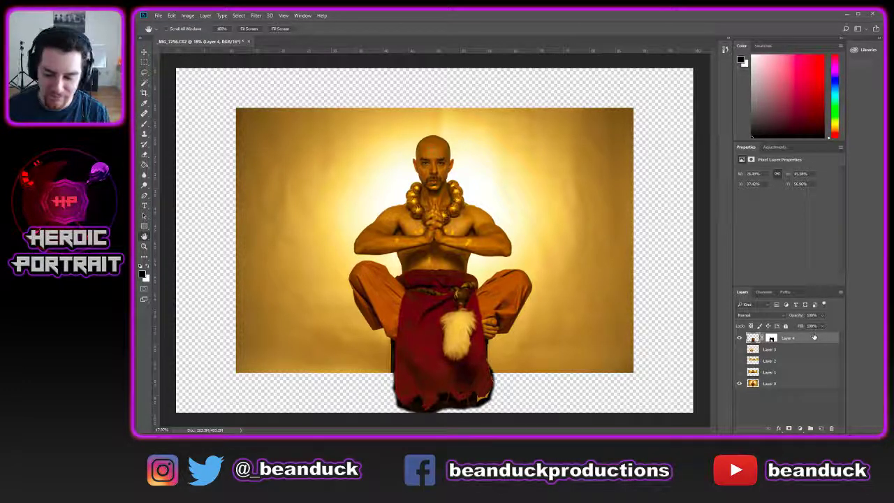
pyautogui.click(790, 383)
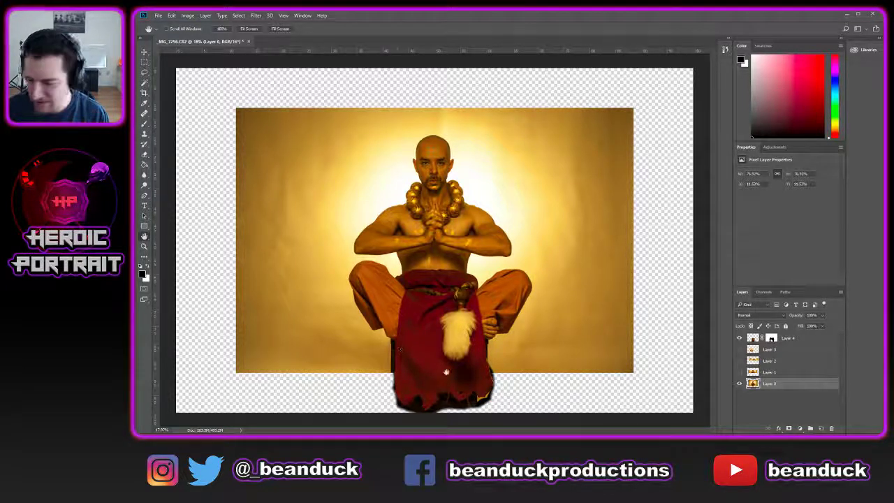
pyautogui.click(808, 411)
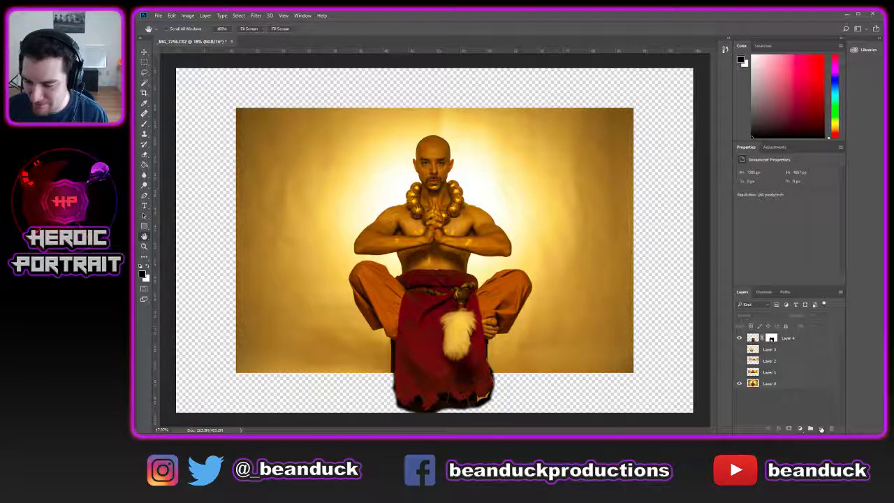
pyautogui.click(821, 429)
pyautogui.moveTo(770, 339); pyautogui.dragTo(773, 383)
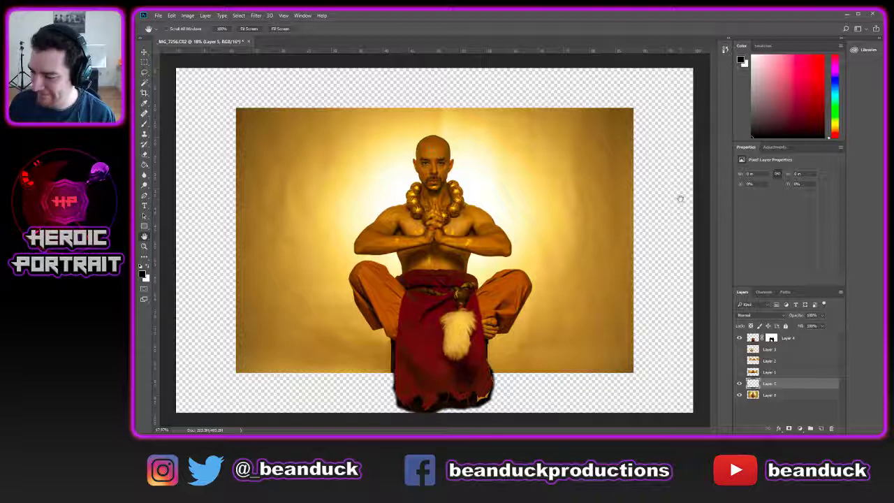
pyautogui.press('g')
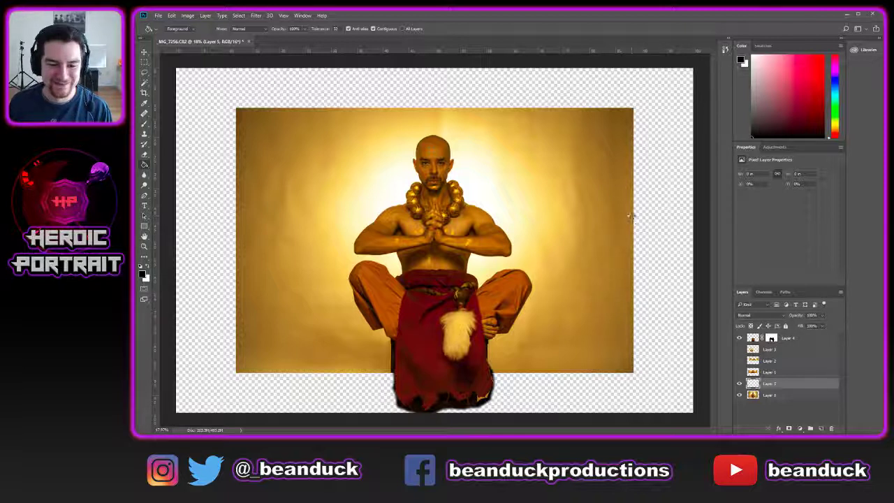
pyautogui.click(632, 219)
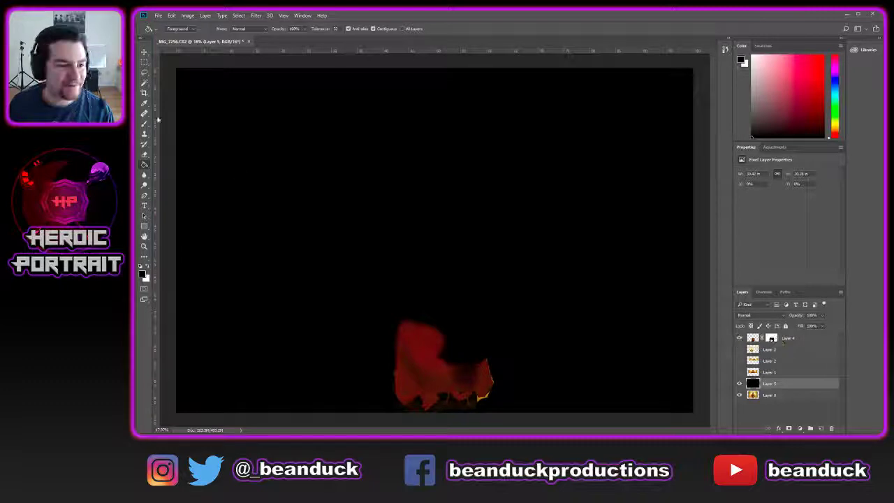
# - Hide Layer 4 and lower the black layer's opacity to about 65%
pyautogui.click(741, 338)
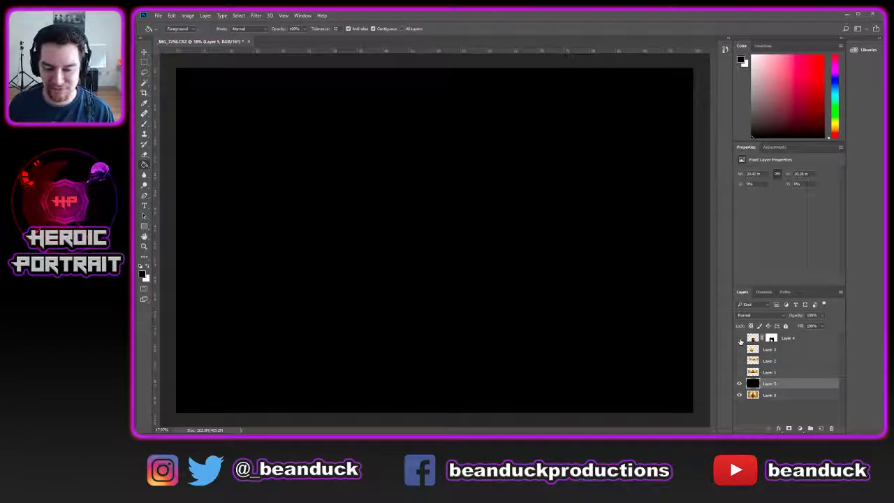
pyautogui.moveTo(795, 318); pyautogui.dragTo(782, 326)
# - Select a large circle around the seated monk and mask that circle out of the black layer
pyautogui.click(144, 62)
pyautogui.hotkey('shift', 'm')
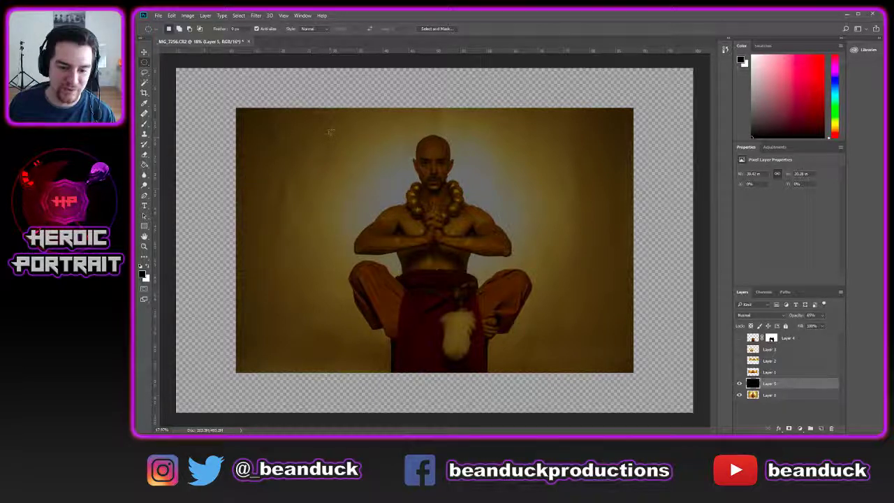
pyautogui.moveTo(308, 113); pyautogui.dragTo(563, 373)
pyautogui.moveTo(453, 245); pyautogui.dragTo(446, 241)
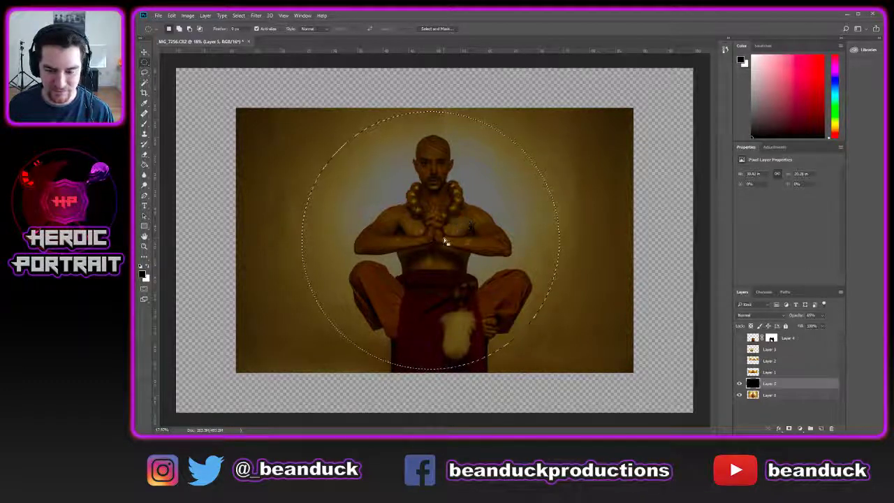
pyautogui.click(789, 428)
pyautogui.hotkey('ctrl', 'z')
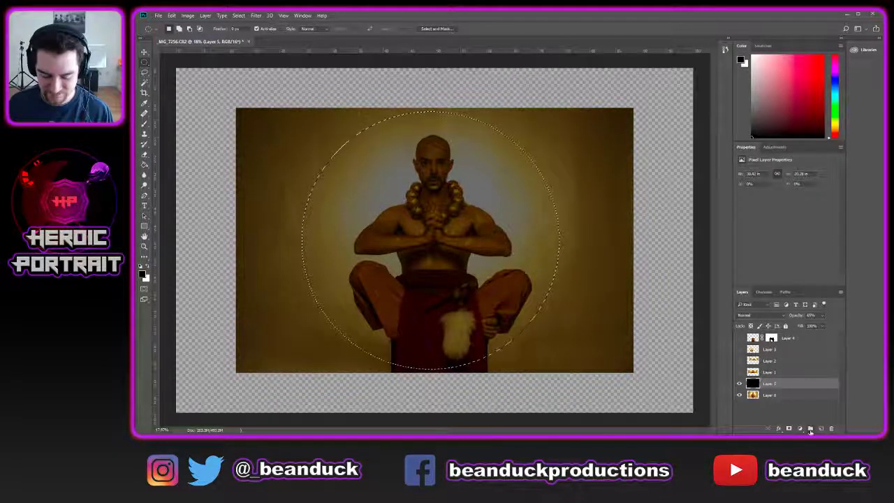
pyautogui.click(789, 429)
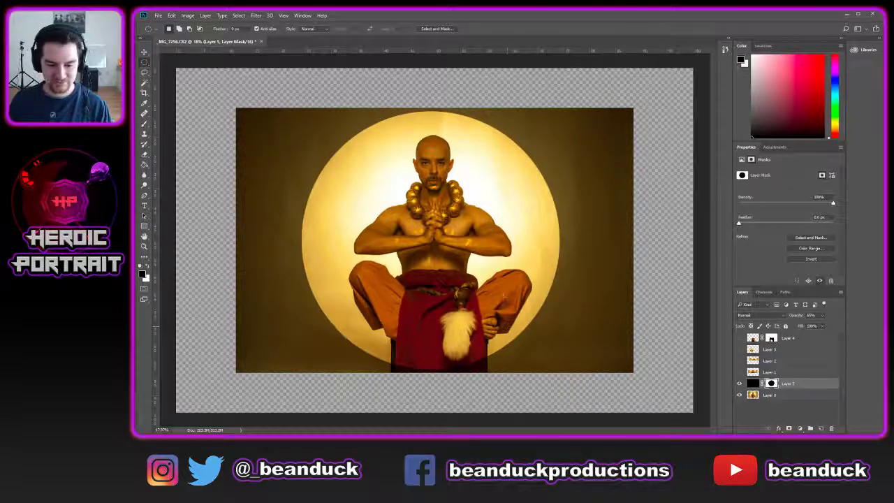
# - Shift Layer 5 slightly right and down to centre its circular opening behind the monk
pyautogui.press('v')
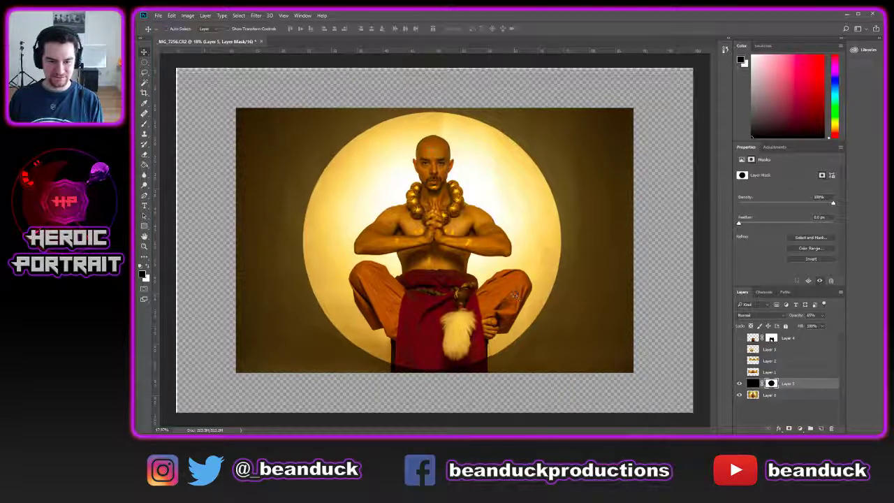
pyautogui.hotkey('ctrl', 'z')
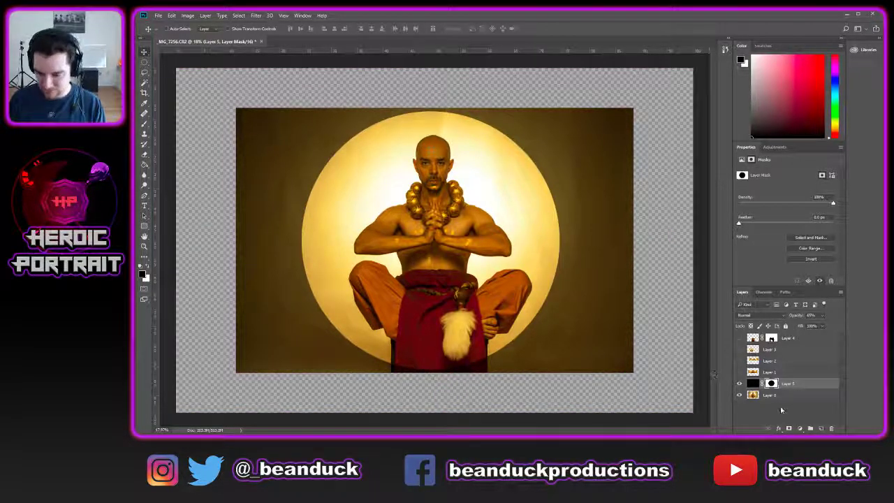
pyautogui.moveTo(472, 272); pyautogui.dragTo(574, 333)
pyautogui.press('Down')
pyautogui.press('Down')
pyautogui.press('Down')
pyautogui.press('Down')
pyautogui.press('Left')
pyautogui.press('Left')
pyautogui.press('Left')
pyautogui.moveTo(576, 336); pyautogui.dragTo(578, 336)
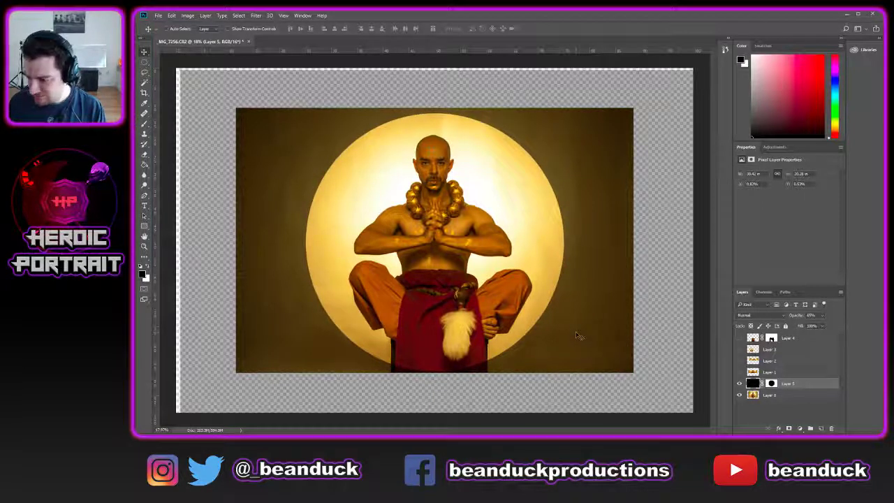
pyautogui.press('Left')
pyautogui.press('Left')
pyautogui.press('Left')
pyautogui.press('Left')
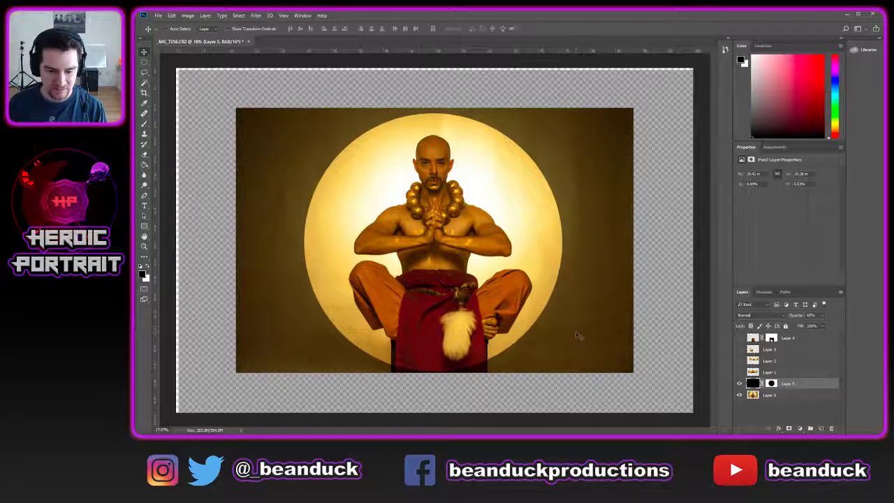
pyautogui.hotkey('shift', 'Right')
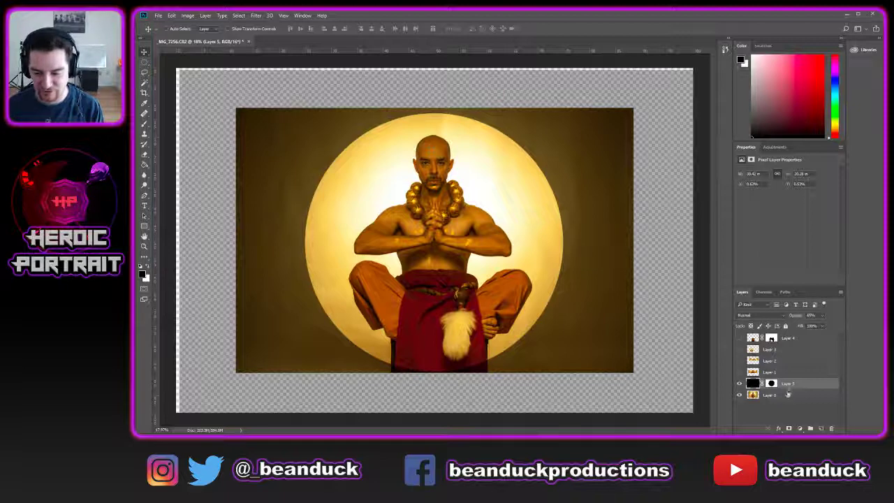
# - Select every layer except Layer 5 and rotate them together slightly clockwise to straighten the monk
pyautogui.click(787, 394)
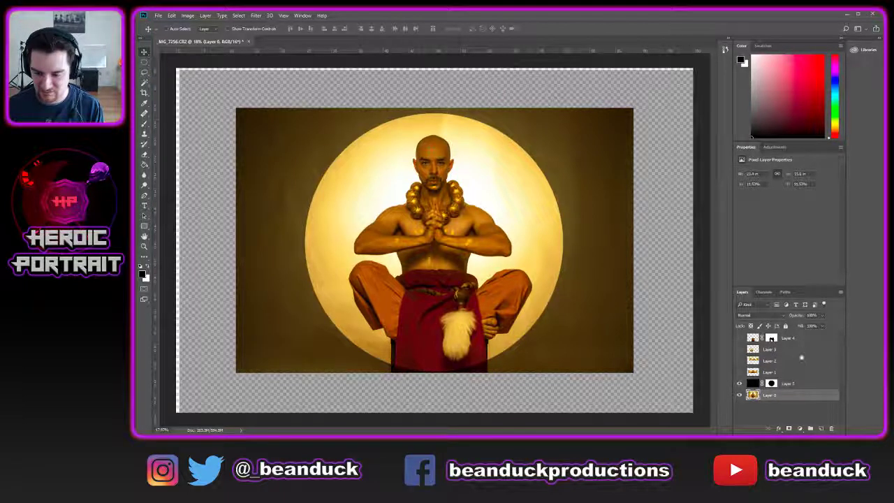
pyautogui.keyDown('shift'); pyautogui.click(804, 341); pyautogui.keyUp('shift')
pyautogui.keyDown('ctrl'); pyautogui.click(812, 386); pyautogui.keyUp('ctrl')
pyautogui.hotkey('ctrl', 't')
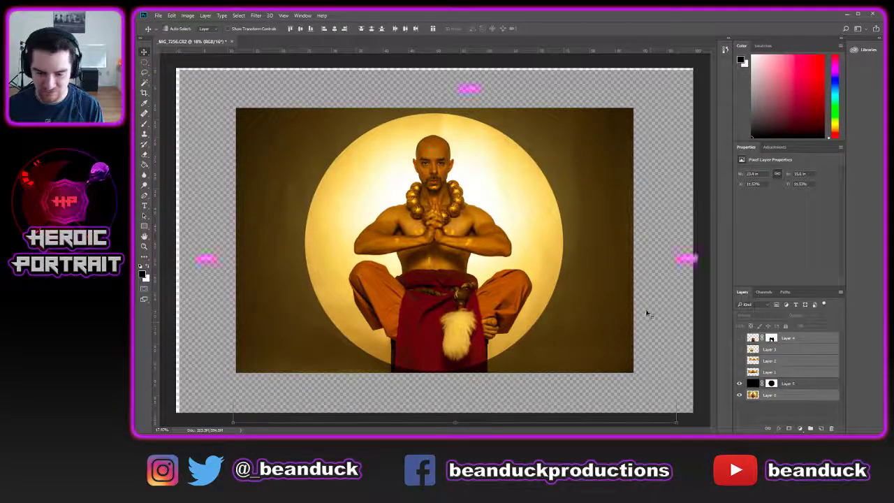
pyautogui.moveTo(676, 343); pyautogui.dragTo(646, 353)
pyautogui.hotkey('ctrl', 'z')
pyautogui.hotkey('ctrl', 'z')
pyautogui.press('Return')
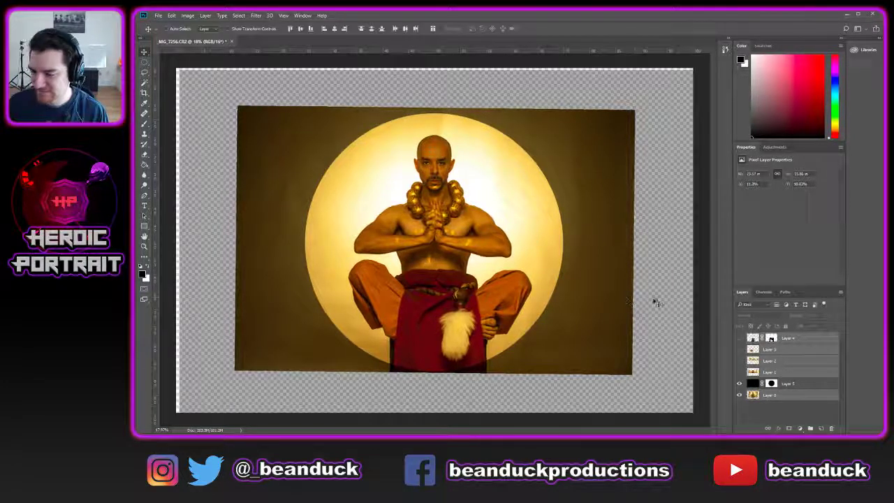
# - Nudge Layer 5 horizontally to realign its circular opening with the rotated monk
pyautogui.click(802, 381)
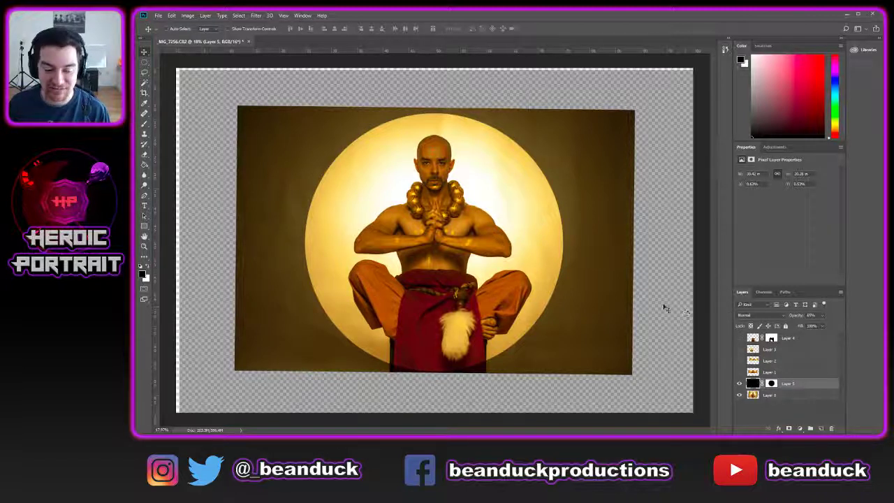
pyautogui.press('Right')
pyautogui.press('Right')
pyautogui.press('Right')
pyautogui.press('Right')
pyautogui.press('Right')
pyautogui.press('Right')
pyautogui.press('Right')
pyautogui.press('Right')
pyautogui.press('Right')
pyautogui.press('Right')
pyautogui.press('Right')
pyautogui.press('Right')
pyautogui.press('Right')
pyautogui.press('Right')
pyautogui.press('Right')
pyautogui.press('Right')
pyautogui.press('Right')
pyautogui.press('Right')
pyautogui.press('Right')
pyautogui.press('Right')
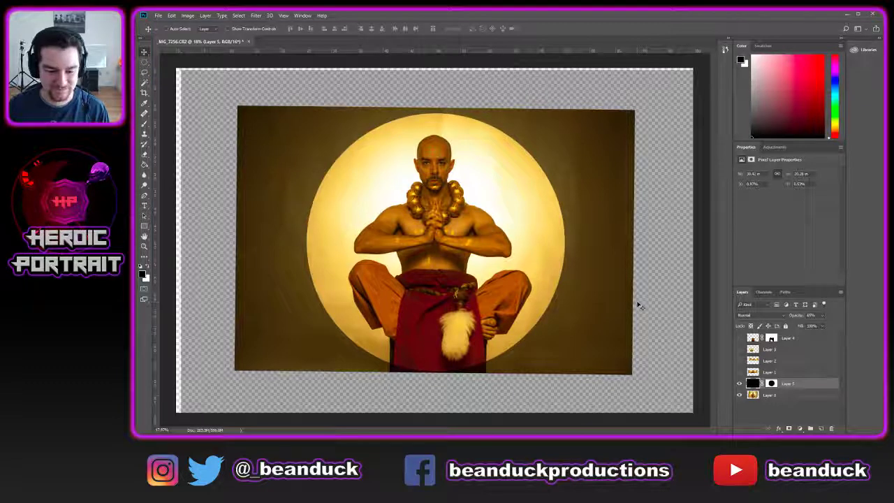
pyautogui.hotkey('shift', 'Right')
pyautogui.hotkey('shift', 'Right')
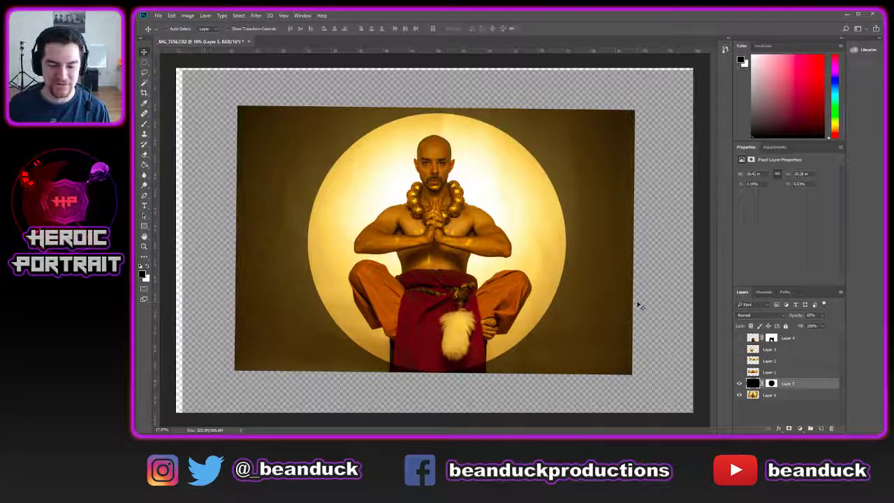
pyautogui.hotkey('shift', 'Left')
pyautogui.hotkey('shift', 'Left')
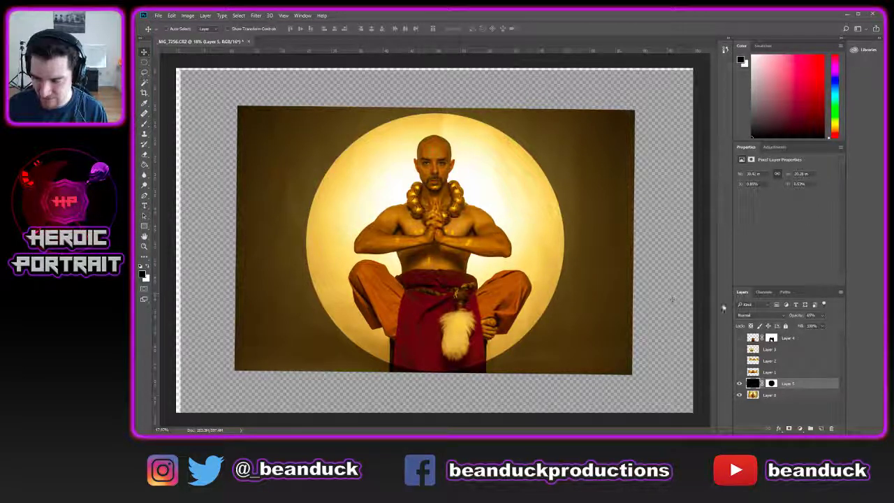
pyautogui.hotkey('shift', 'Left')
pyautogui.hotkey('shift', 'Left')
pyautogui.hotkey('shift', 'Left')
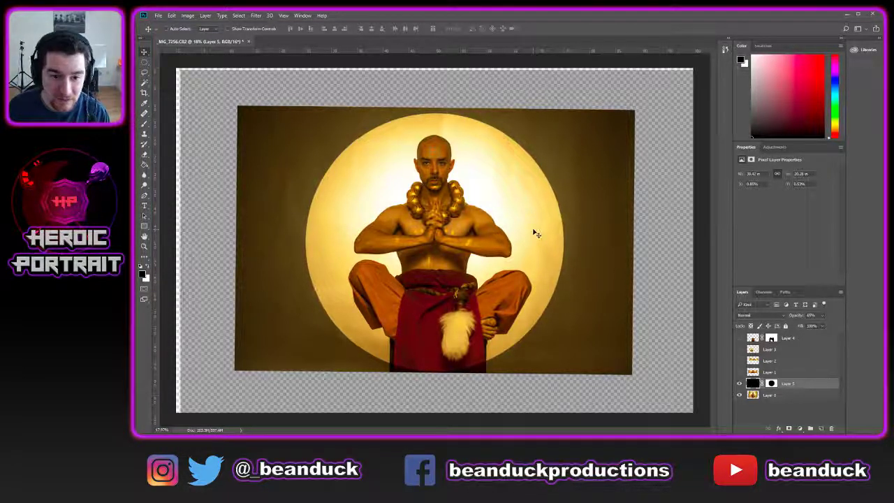
# - Nudge Layer 5 slightly left and raise its opacity to 100%
pyautogui.hotkey('shift', 'Left')
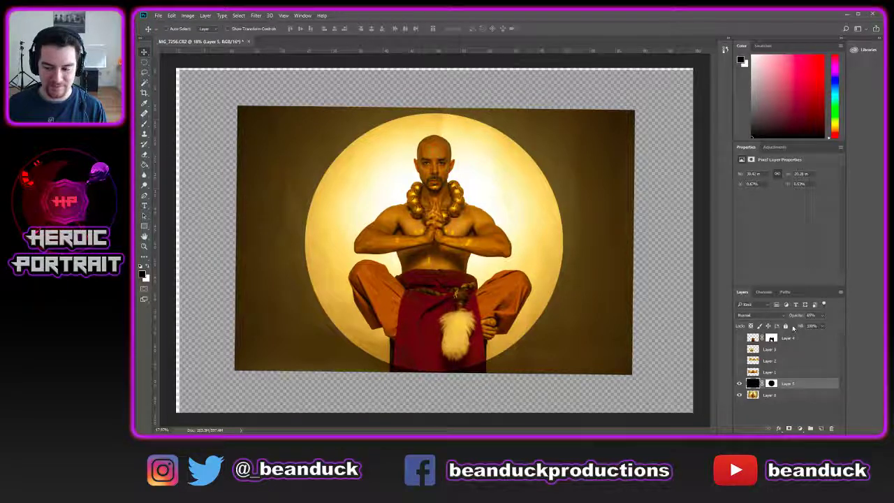
pyautogui.moveTo(796, 315); pyautogui.dragTo(864, 303)
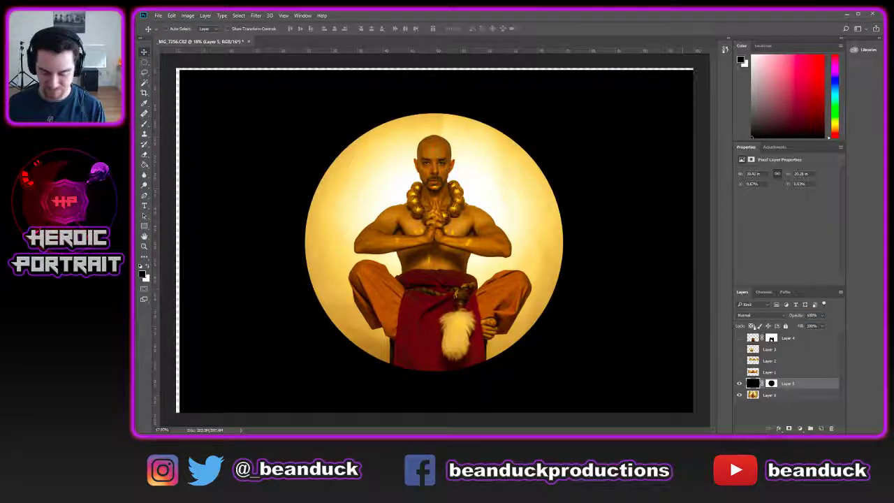
# - Paint black on Layer 5 over the transparent strip at the right end of the canvas's upper edge
pyautogui.click(770, 383)
pyautogui.press('b')
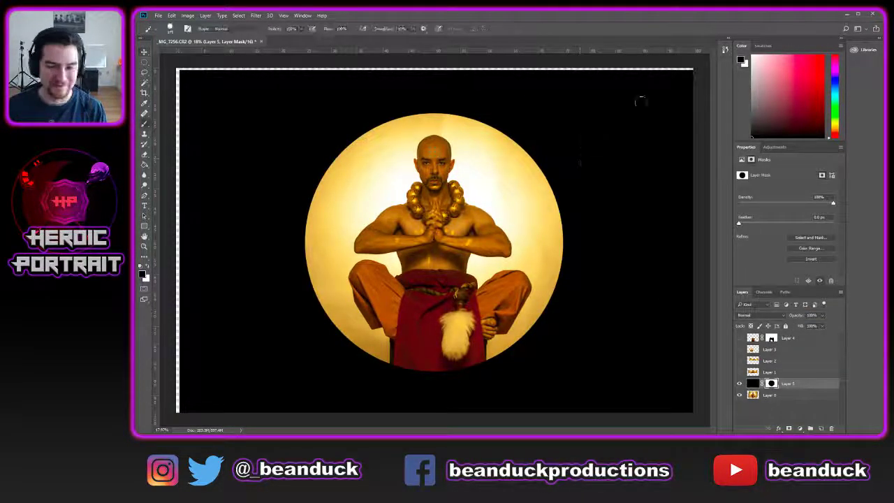
pyautogui.press('x')
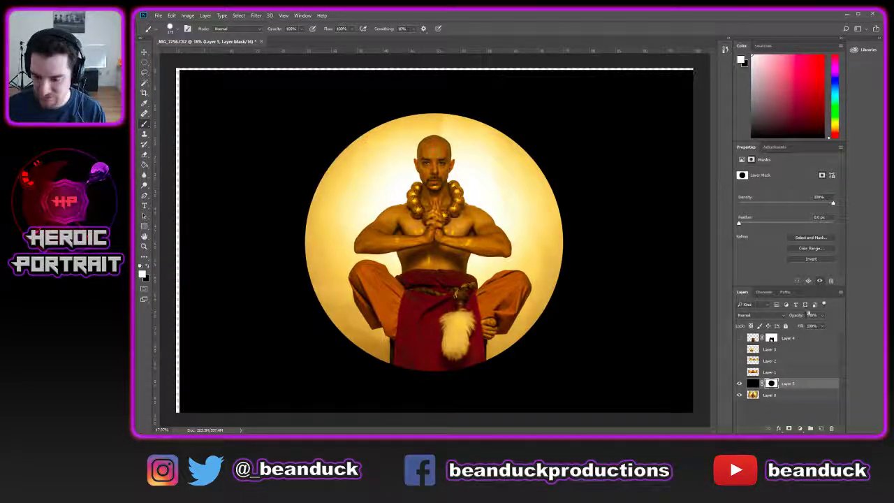
pyautogui.click(752, 383)
pyautogui.press('x')
pyautogui.moveTo(652, 70)
pyautogui.mouseDown()
pyautogui.moveTo(680, 72)
pyautogui.moveTo(660, 69)
pyautogui.mouseUp()
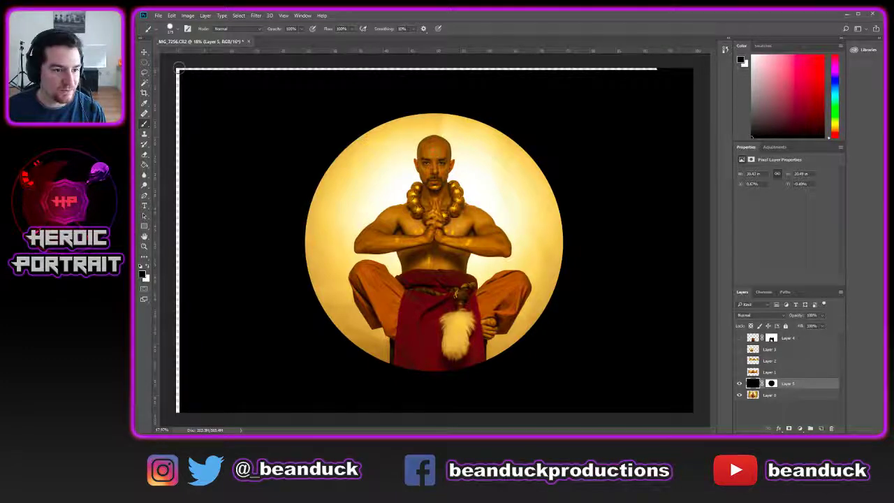
# - Continue covering the transparent strip along the canvas's upper edge and the upper part of its left edge, working on Layer 5's mask
pyautogui.click(740, 384)
pyautogui.click(739, 384)
pyautogui.click(770, 384)
pyautogui.press('x')
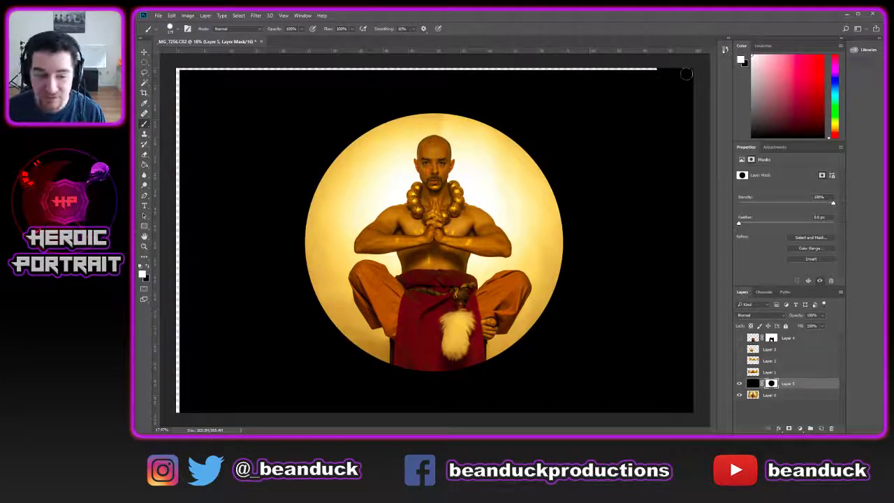
pyautogui.moveTo(636, 73); pyautogui.dragTo(239, 71)
pyautogui.click(177, 73)
pyautogui.click(178, 81)
pyautogui.click(178, 97)
pyautogui.moveTo(179, 89); pyautogui.dragTo(176, 137)
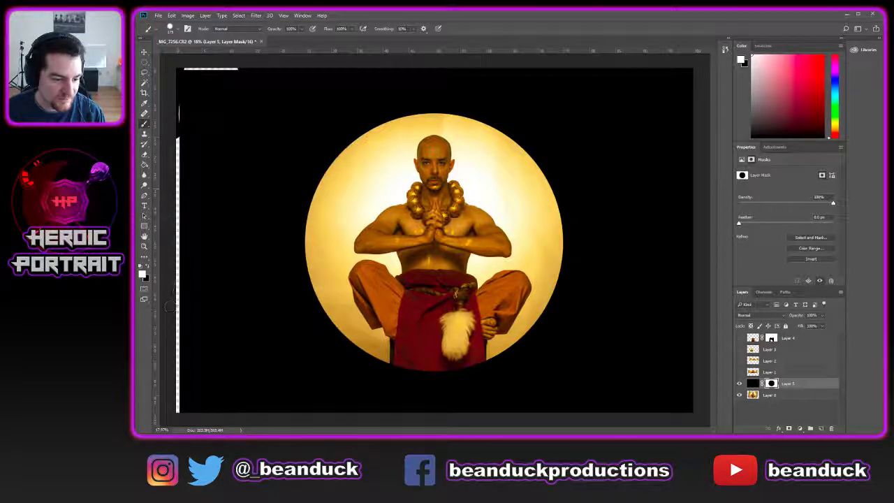
# - Paint black on Layer 5's pixels over the remaining transparent gaps along the canvas's left and upper edges
pyautogui.click(752, 383)
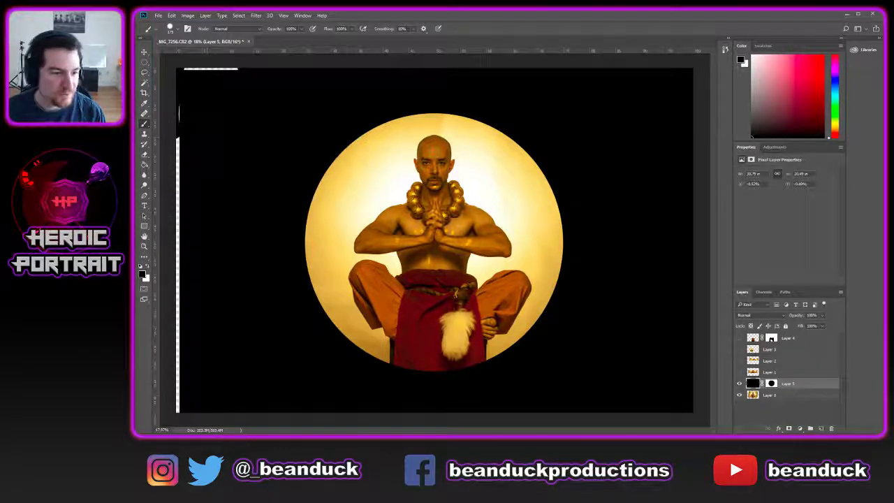
pyautogui.moveTo(178, 112); pyautogui.dragTo(176, 422)
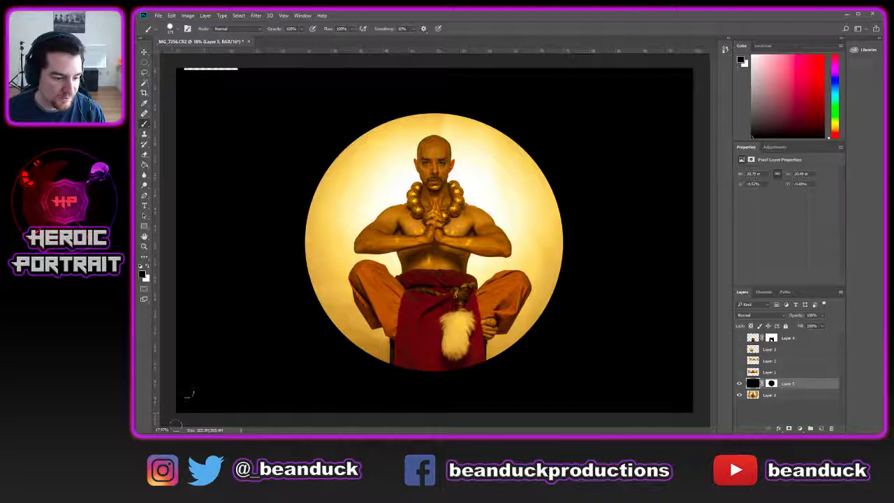
pyautogui.moveTo(179, 67); pyautogui.dragTo(367, 70)
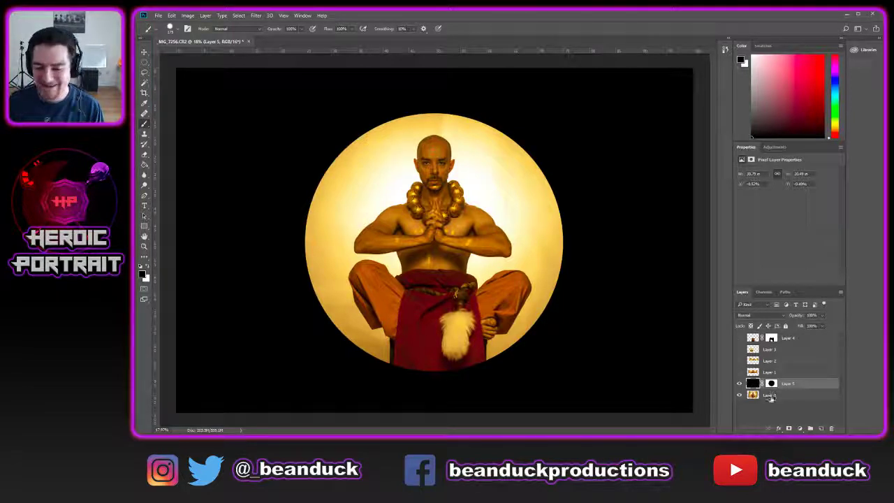
# - Soften the circular edge of Layer 5's mask with a Gaussian Blur of 10 pixels radius
pyautogui.click(772, 384)
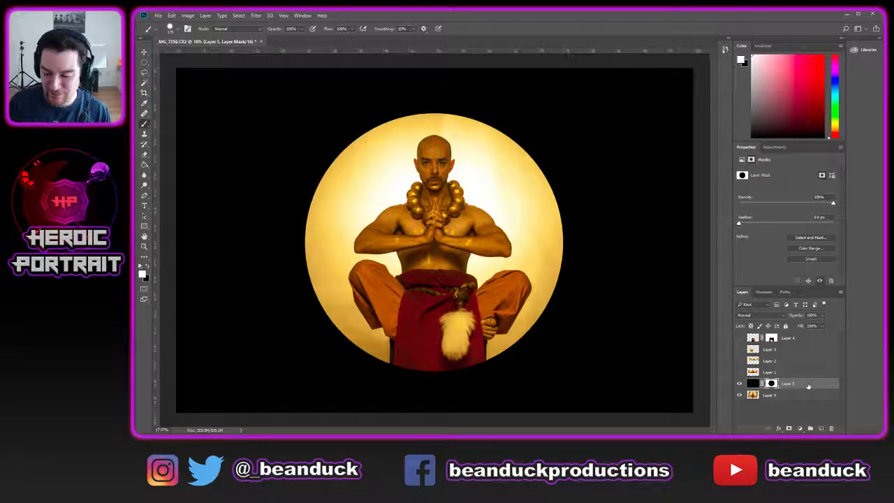
pyautogui.click(256, 15)
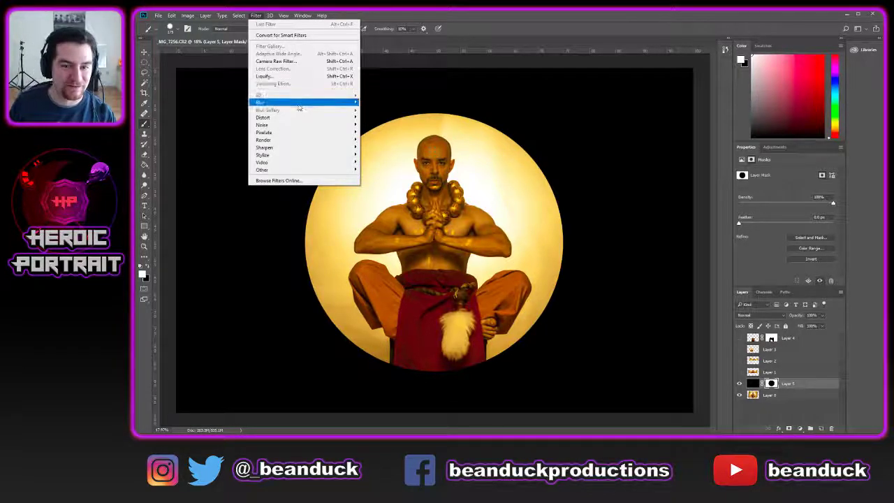
pyautogui.moveTo(305, 107)
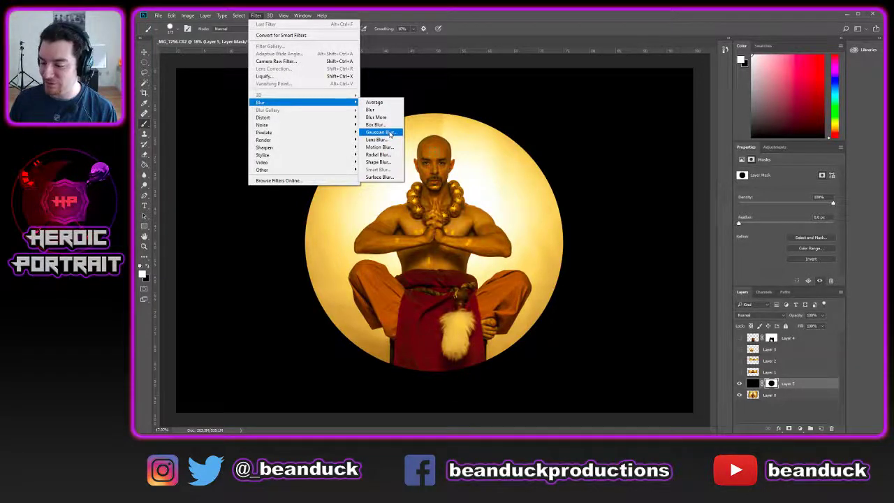
pyautogui.click(381, 132)
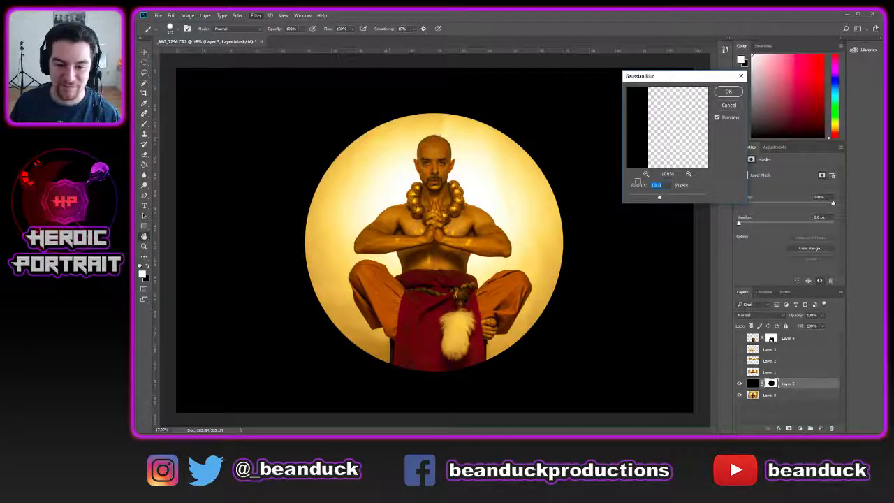
pyautogui.moveTo(660, 199); pyautogui.dragTo(655, 199)
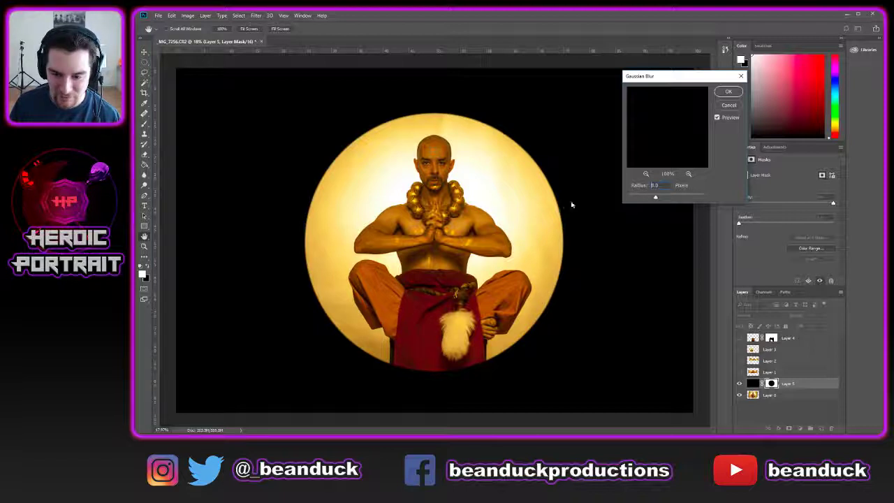
pyautogui.moveTo(636, 198); pyautogui.dragTo(630, 198)
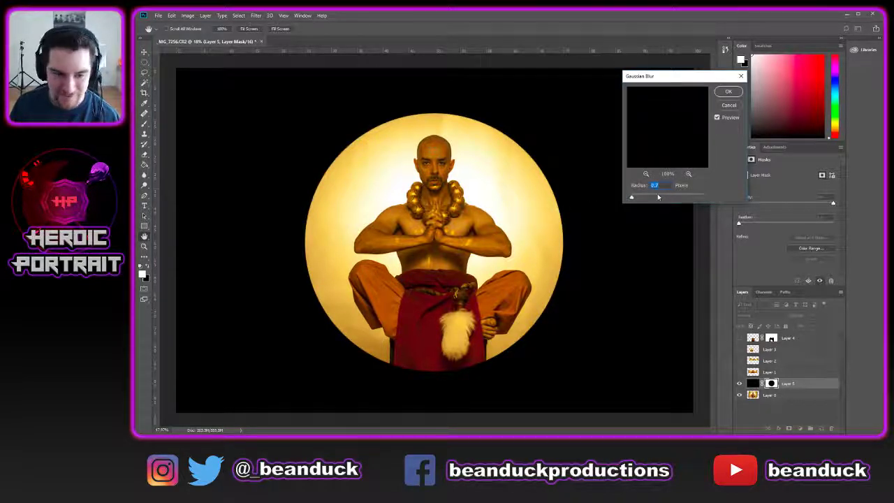
pyautogui.click(641, 197)
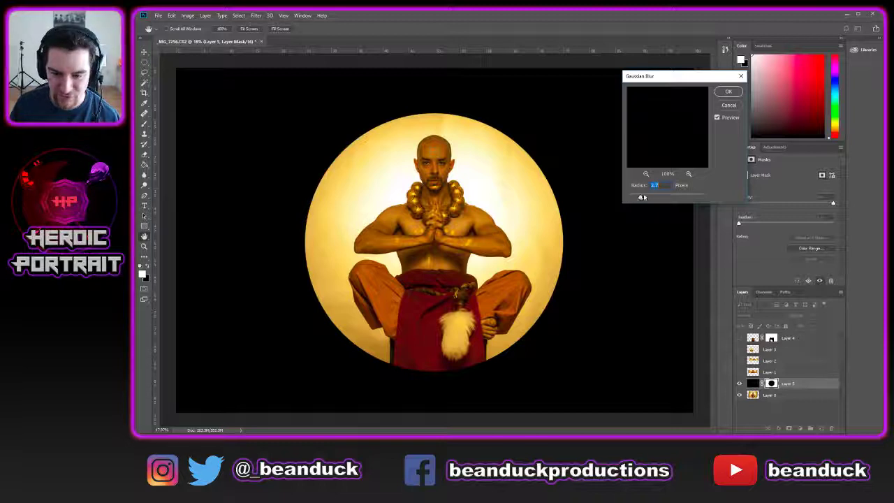
pyautogui.moveTo(647, 196); pyautogui.dragTo(664, 197)
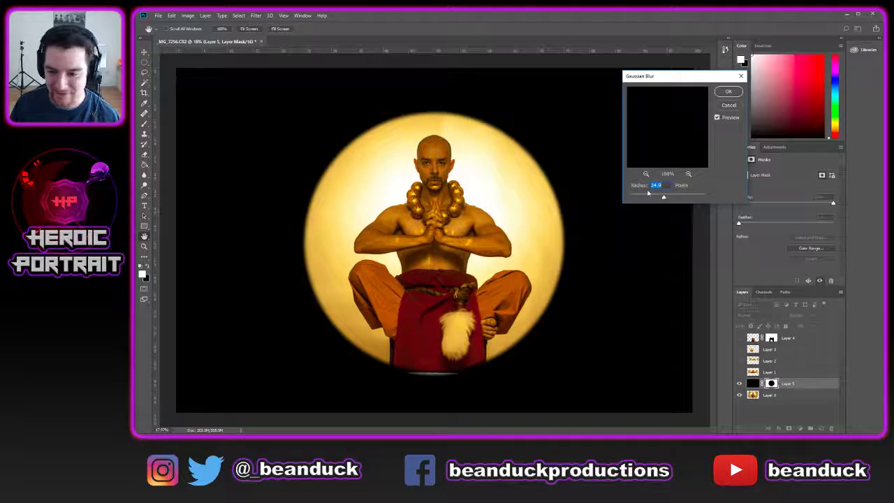
pyautogui.moveTo(652, 198); pyautogui.dragTo(654, 198)
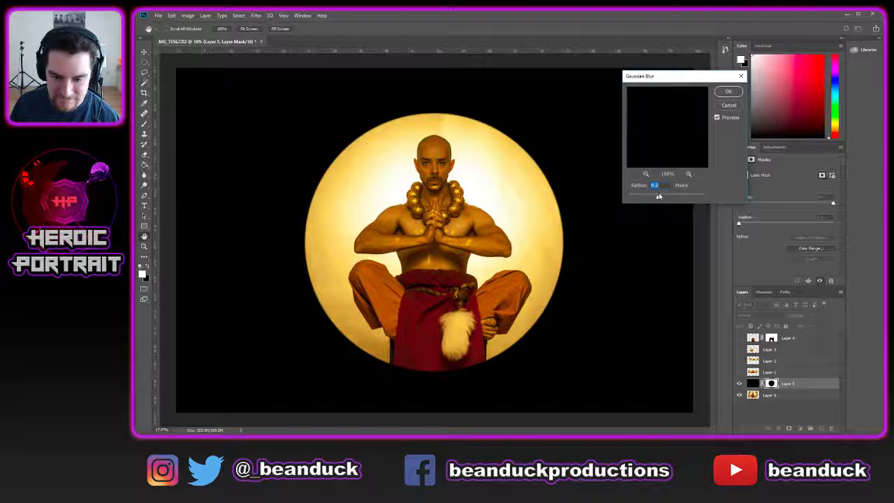
pyautogui.write('10')
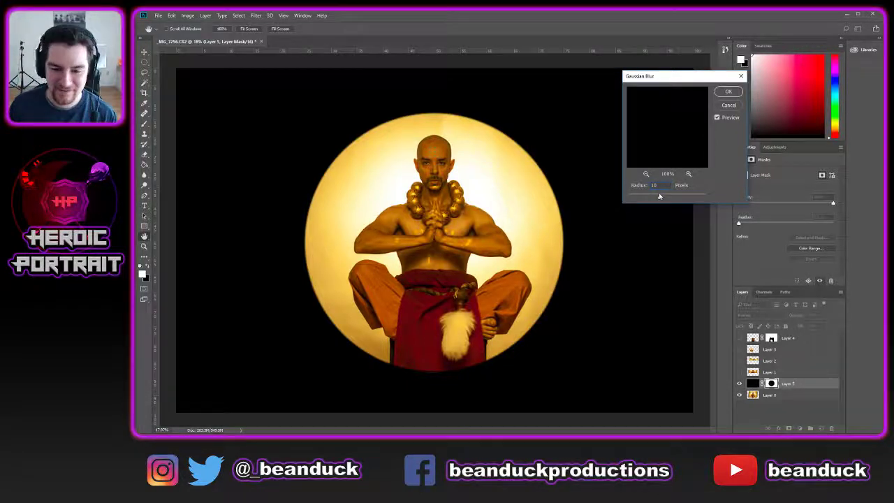
pyautogui.press('Return')
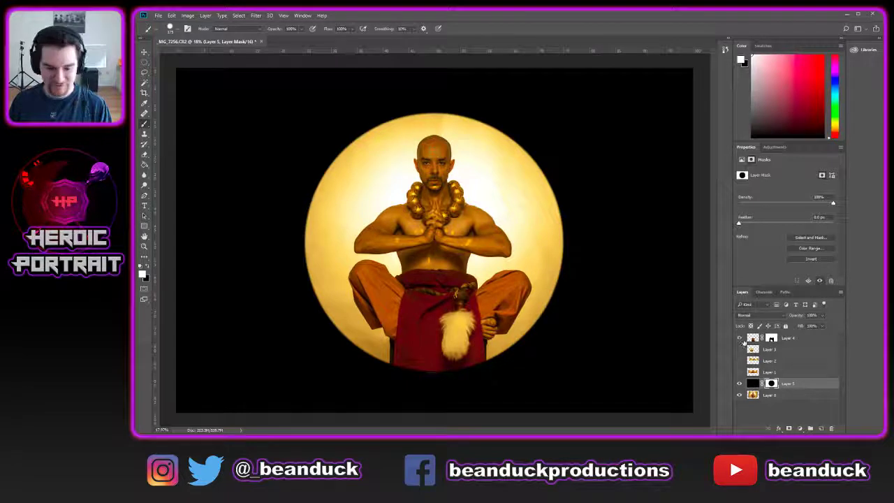
# - Show Layer 4 and move it together with Layer 0 upward and slightly left within the bright disc
pyautogui.click(740, 338)
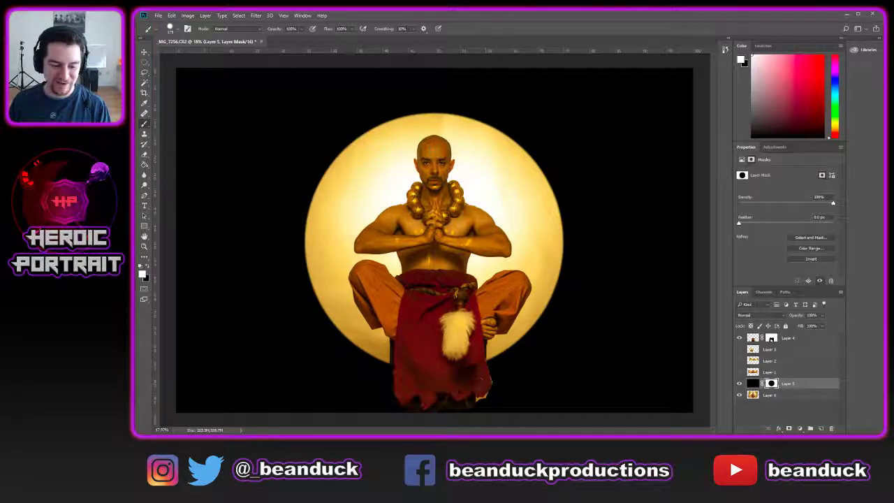
pyautogui.scroll(-1, 469, 377)
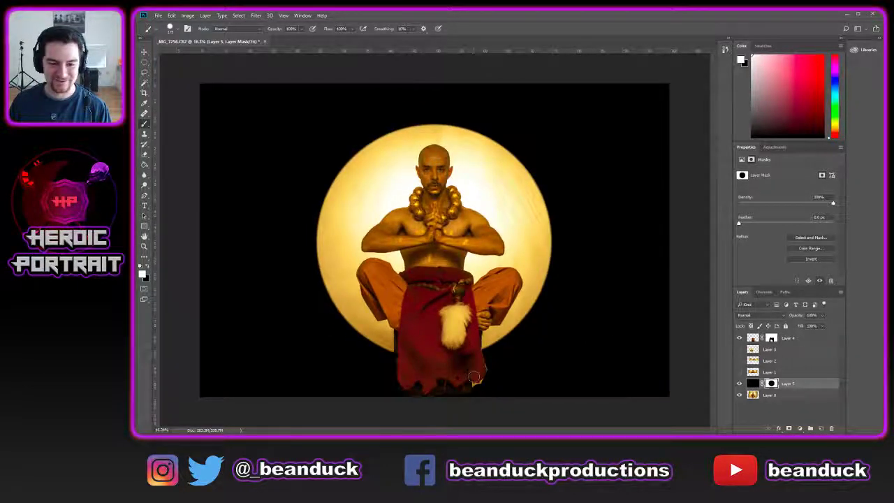
pyautogui.press('v')
pyautogui.click(788, 405)
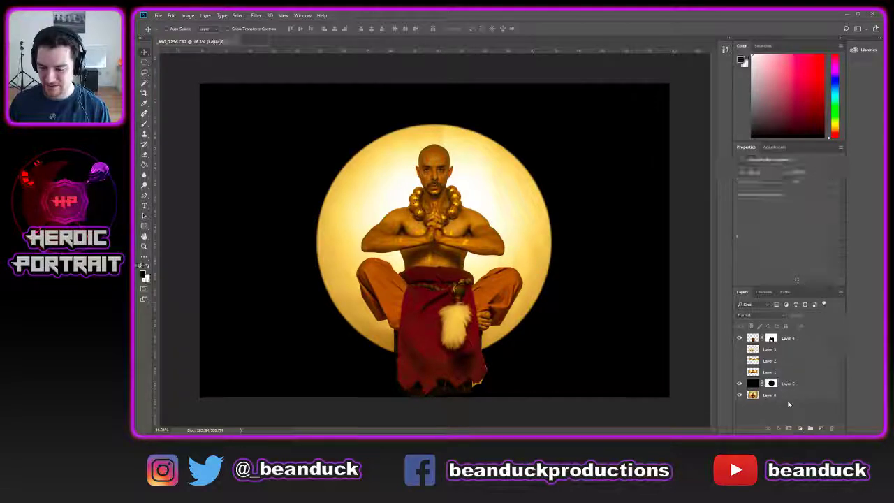
pyautogui.click(794, 395)
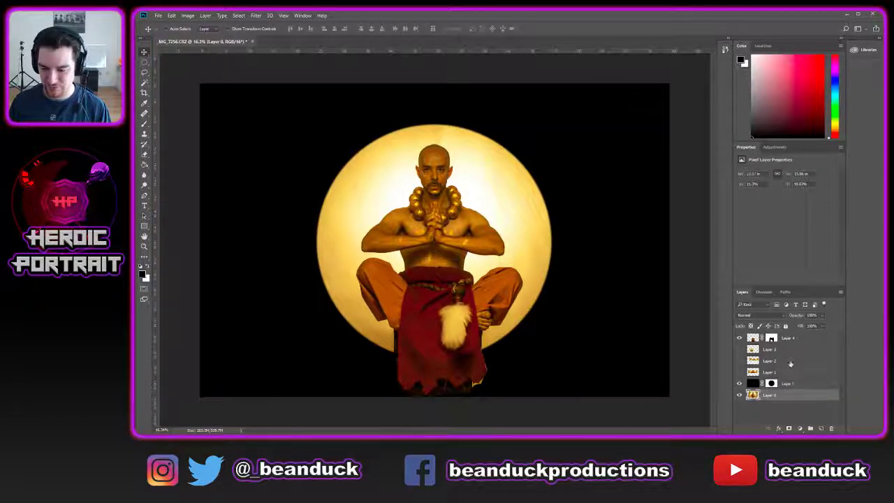
pyautogui.keyDown('ctrl'); pyautogui.click(796, 338); pyautogui.keyUp('ctrl')
pyautogui.moveTo(549, 339); pyautogui.dragTo(532, 307)
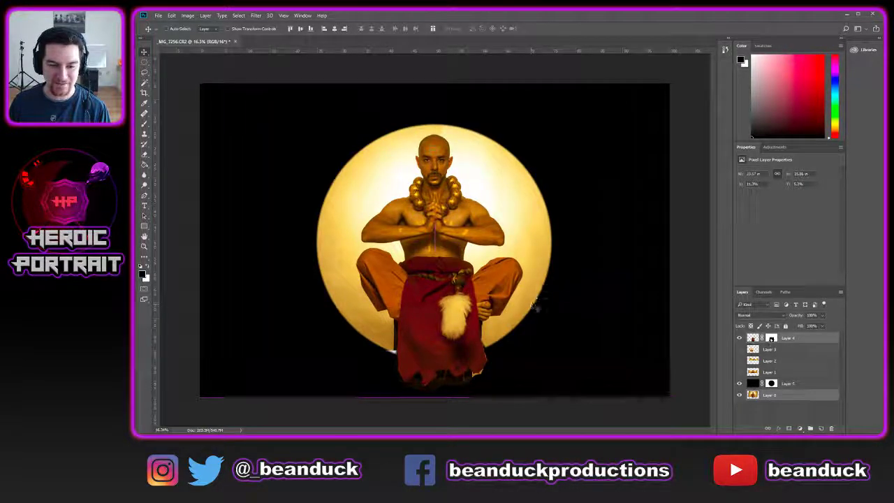
pyautogui.hotkey('ctrl', 'z')
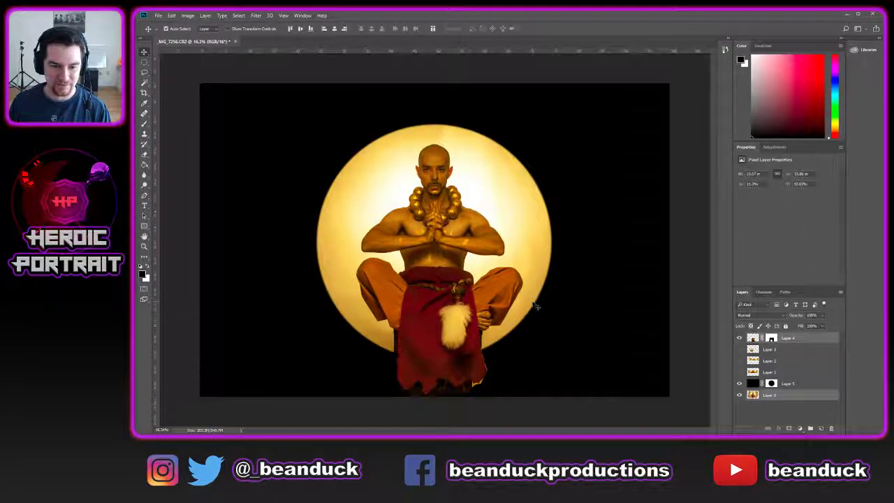
pyautogui.hotkey('ctrl', 'z')
pyautogui.moveTo(521, 281); pyautogui.dragTo(520, 283)
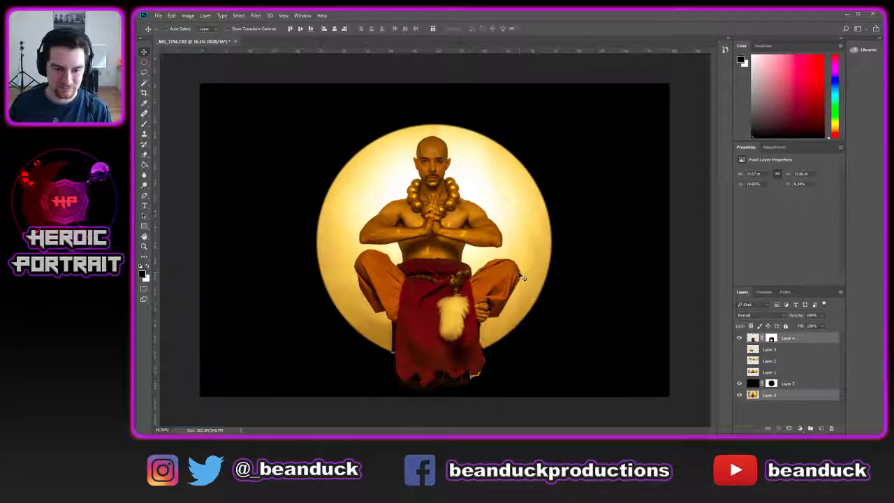
# - Set up the Clone Stamp on Layer 0 with a smaller, harder-edged brush for retouching the dark seat support beside the robe
pyautogui.scroll(-1, 473, 247)
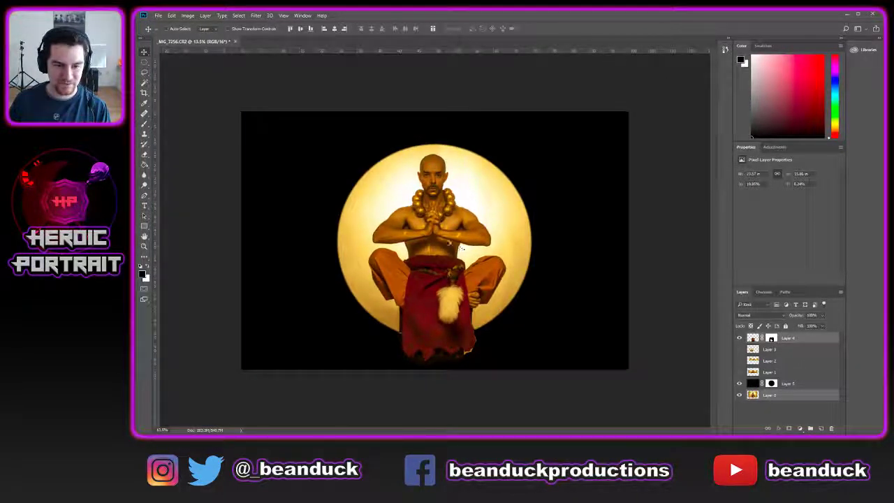
pyautogui.scroll(3, 372, 329)
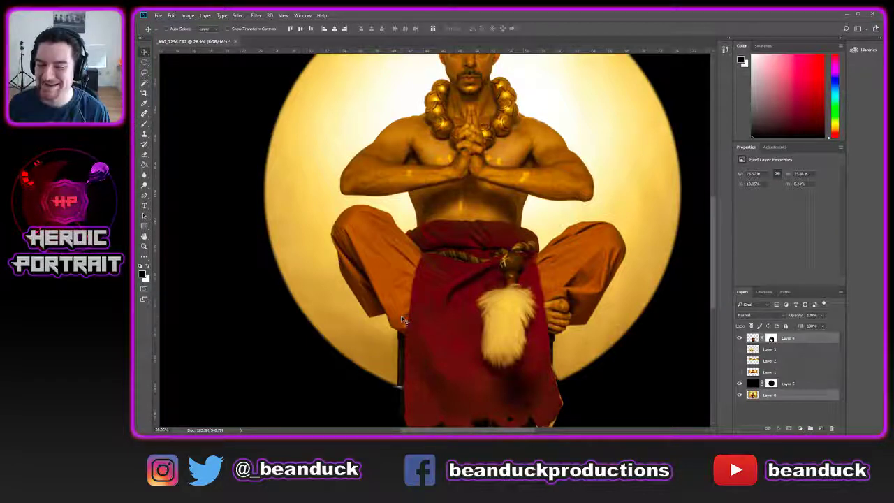
pyautogui.scroll(-5, 451, 314)
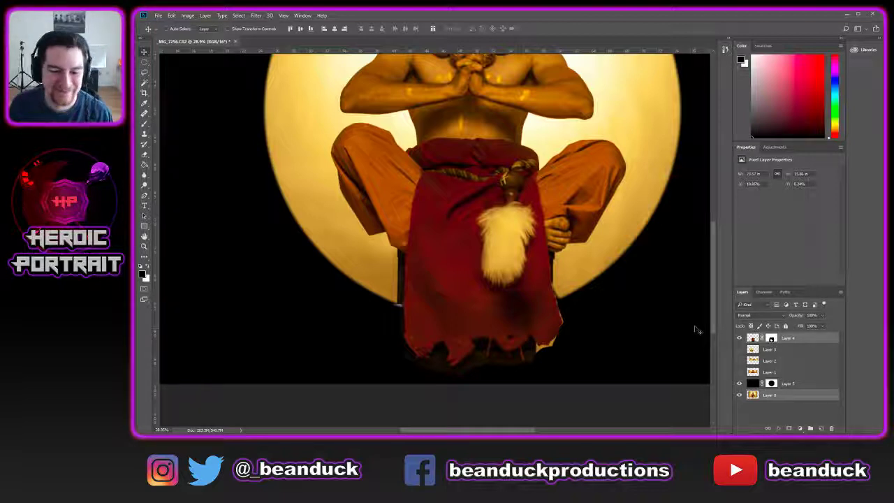
pyautogui.scroll(4, 398, 272)
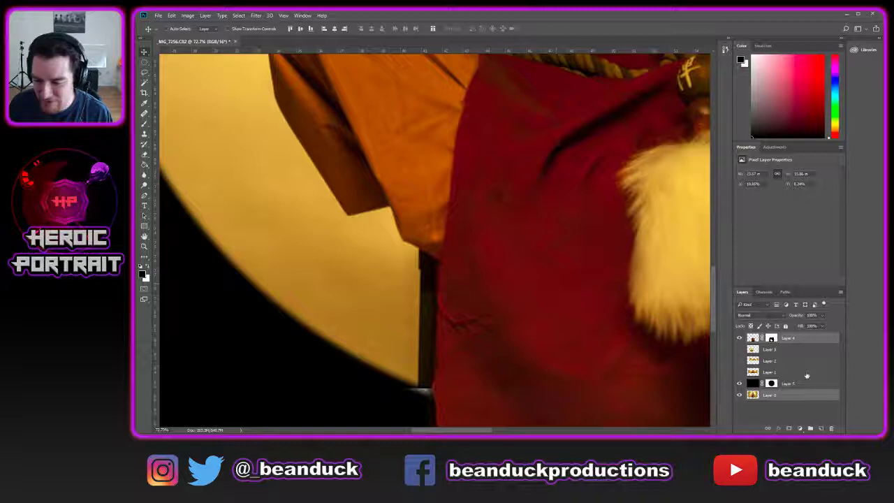
pyautogui.click(753, 396)
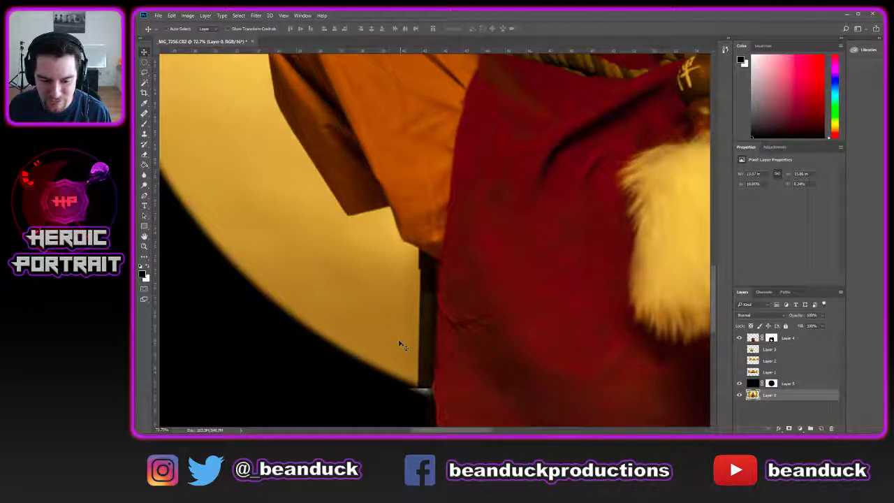
pyautogui.press('s')
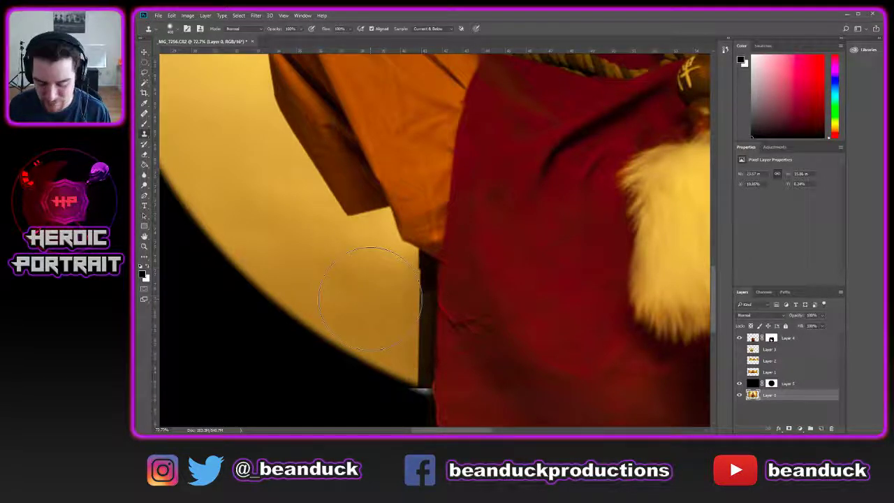
pyautogui.rightClick(377, 299)
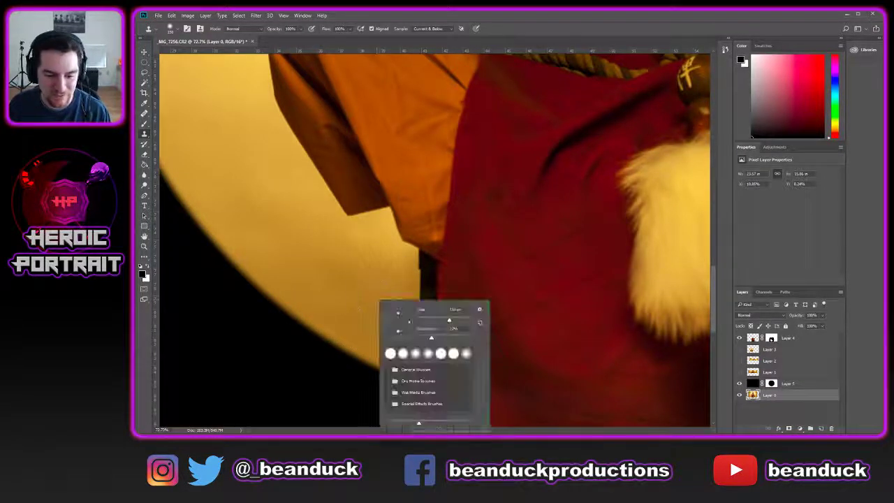
pyautogui.press('Return')
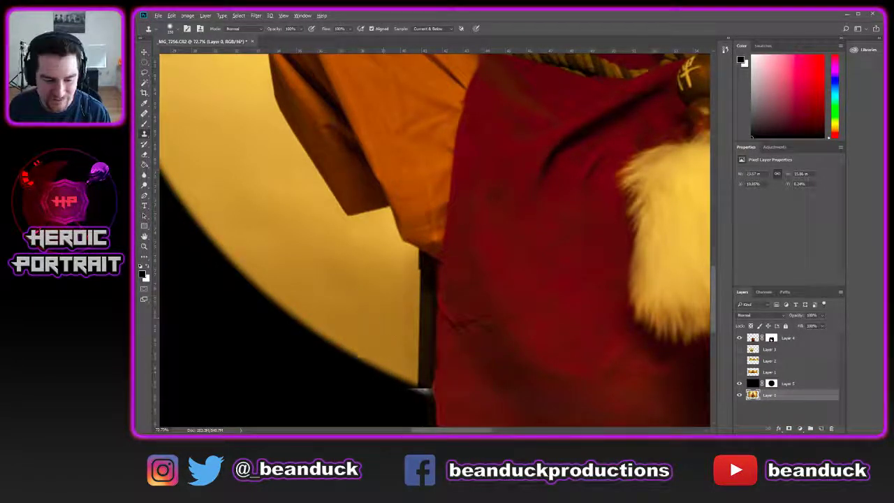
pyautogui.rightClick(384, 318)
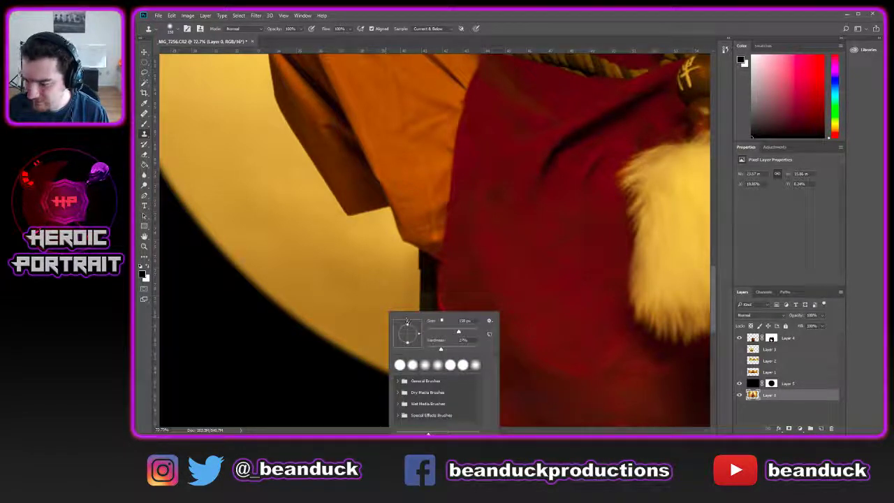
pyautogui.moveTo(459, 347); pyautogui.dragTo(473, 351)
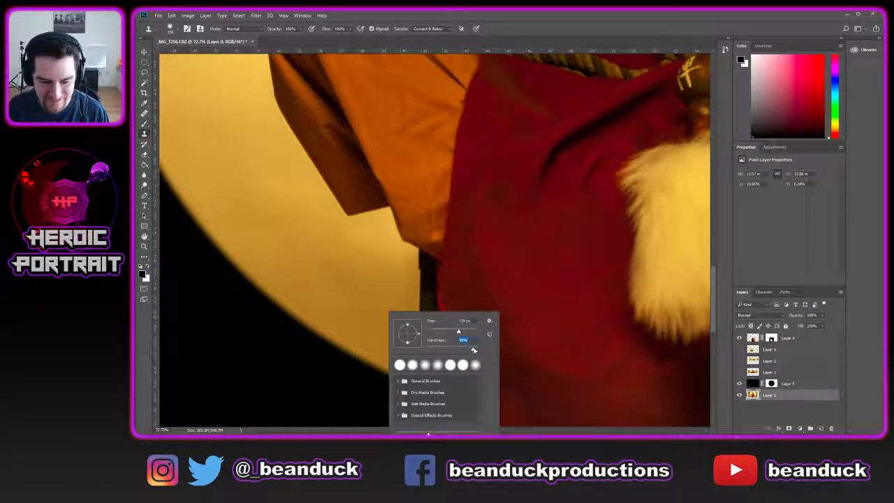
pyautogui.press('Return')
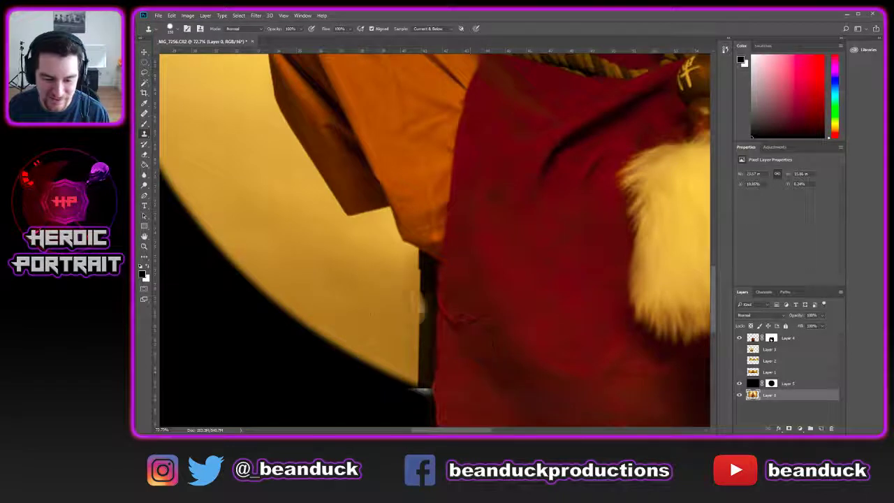
# - Try to clone the golden backdrop over the dark seat support between the disc and the robe's left edge
pyautogui.moveTo(413, 314)
pyautogui.mouseDown()
pyautogui.moveTo(412, 276)
pyautogui.moveTo(417, 334)
pyautogui.mouseUp()
pyautogui.hotkey('ctrl', 'z')
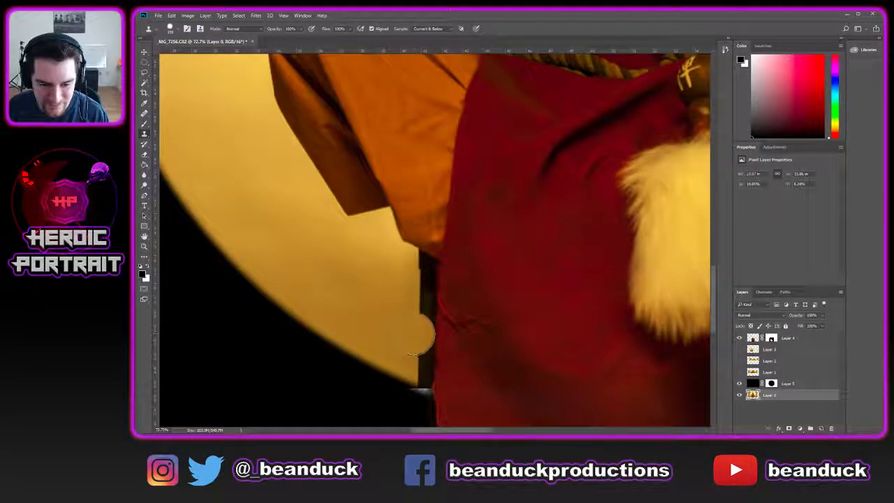
pyautogui.keyDown('alt'); pyautogui.click(391, 338); pyautogui.keyUp('alt')
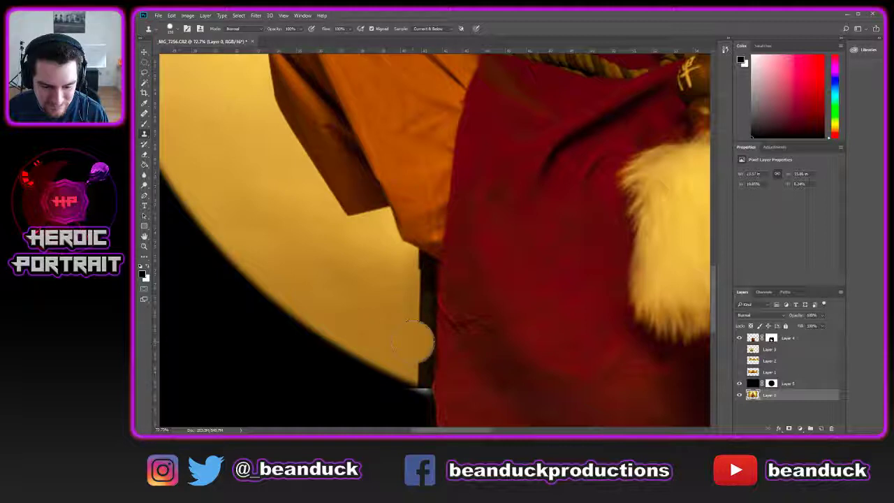
pyautogui.moveTo(415, 341); pyautogui.dragTo(408, 403)
pyautogui.hotkey('ctrl', 'z')
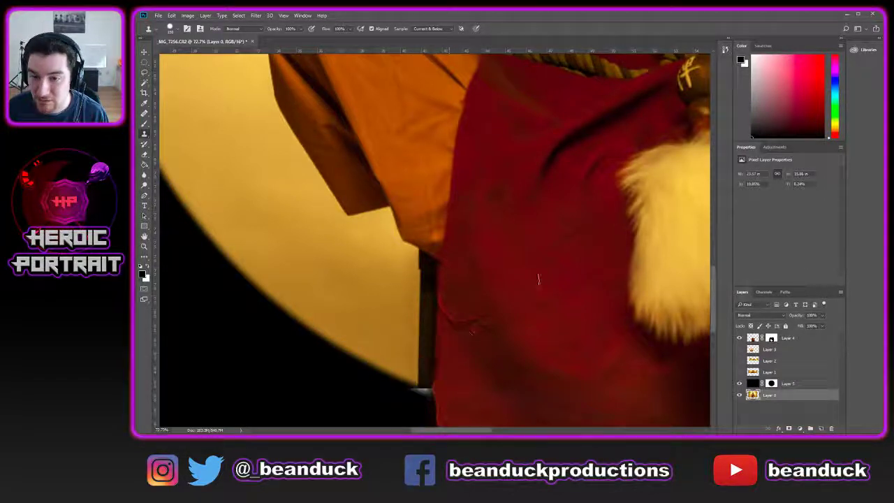
pyautogui.moveTo(422, 323); pyautogui.dragTo(412, 398)
pyautogui.hotkey('ctrl', 'z')
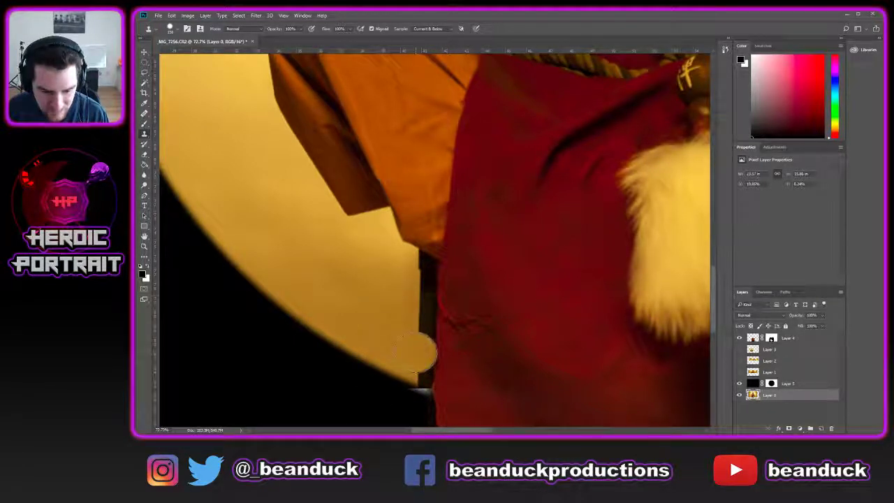
# - Clone golden backdrop over the lower part of the seat support on Layer 0, continuing the disc's edge up to the robe
pyautogui.moveTo(413, 352); pyautogui.dragTo(417, 313)
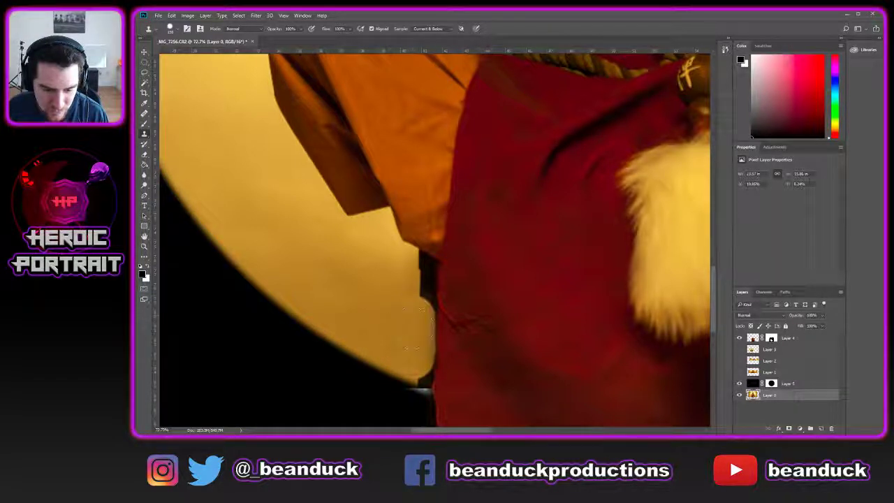
pyautogui.scroll(-1, 405, 361)
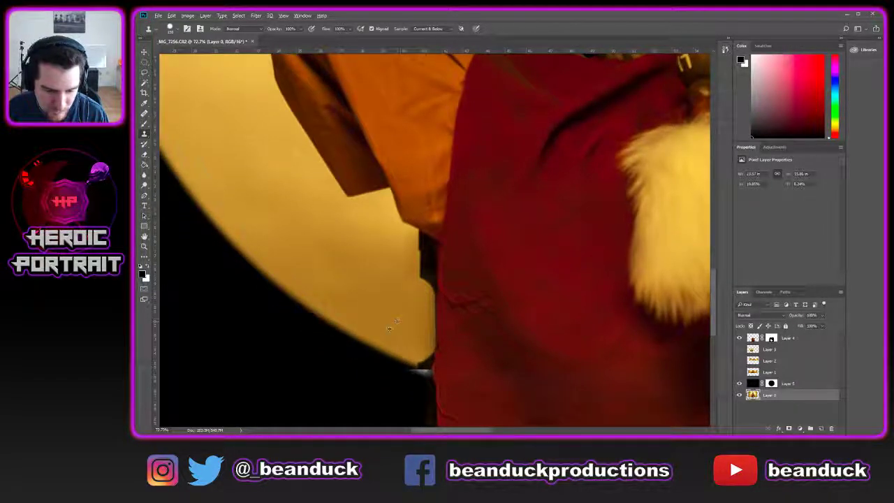
pyautogui.keyDown('alt'); pyautogui.click(407, 364); pyautogui.keyUp('alt')
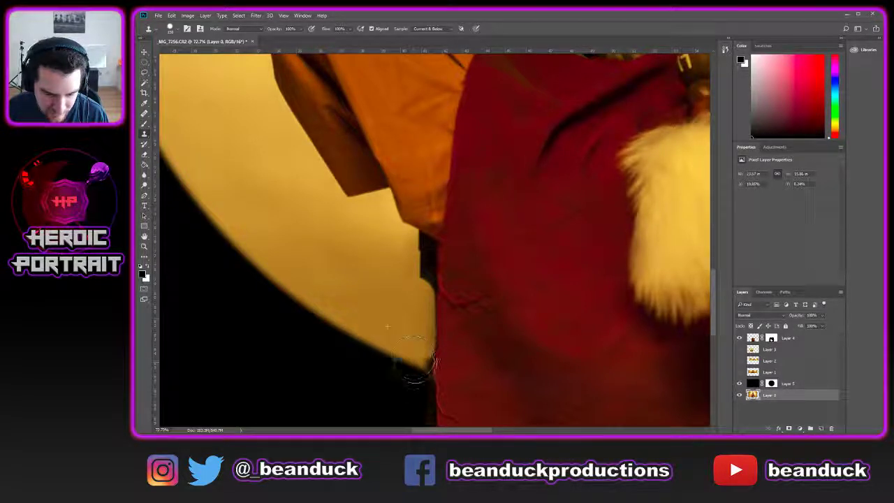
pyautogui.hotkey('ctrl', 'z')
pyautogui.keyDown('alt'); pyautogui.click(397, 318); pyautogui.keyUp('alt')
pyautogui.moveTo(414, 366); pyautogui.dragTo(416, 351)
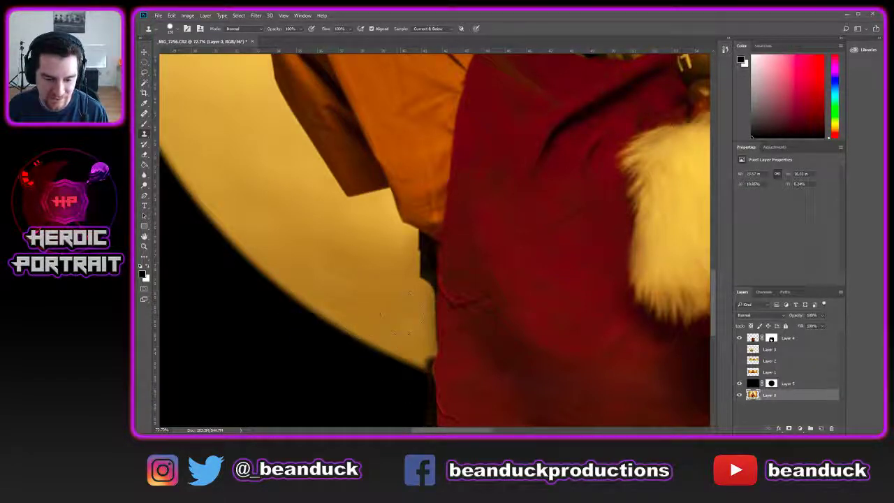
# - Try cloning farther up the seat support and toggle Layer 4's visibility to check the robe's edge
pyautogui.moveTo(423, 311)
pyautogui.mouseDown()
pyautogui.moveTo(420, 346)
pyautogui.moveTo(434, 265)
pyautogui.moveTo(414, 240)
pyautogui.mouseUp()
pyautogui.hotkey('ctrl', 'z')
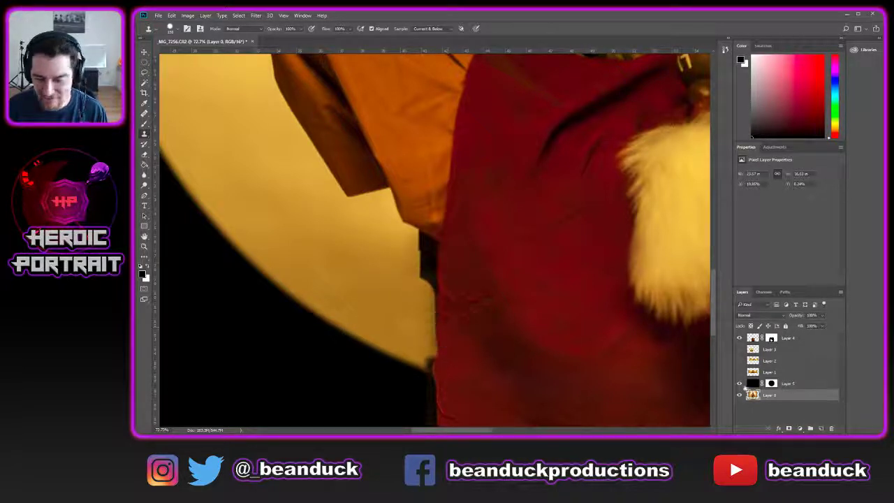
pyautogui.click(739, 338)
pyautogui.click(739, 338)
pyautogui.click(739, 338)
pyautogui.click(740, 338)
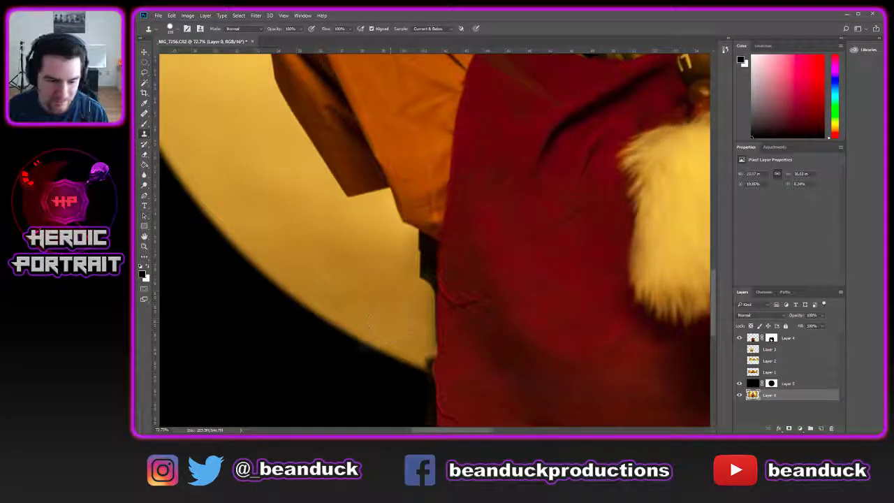
# - Clone nearby golden backdrop over the remaining upper part of the seat support beneath the trouser leg on Layer 0
pyautogui.moveTo(428, 317); pyautogui.dragTo(415, 334)
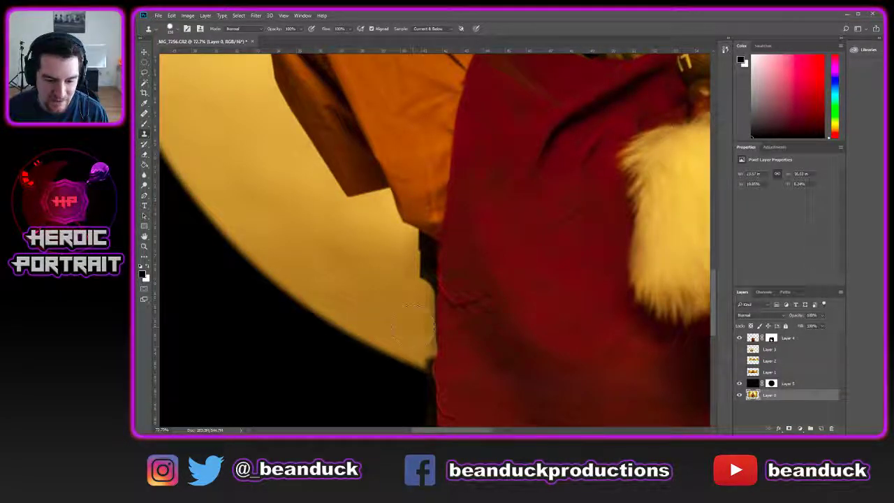
pyautogui.rightClick(418, 323)
pyautogui.press('Return')
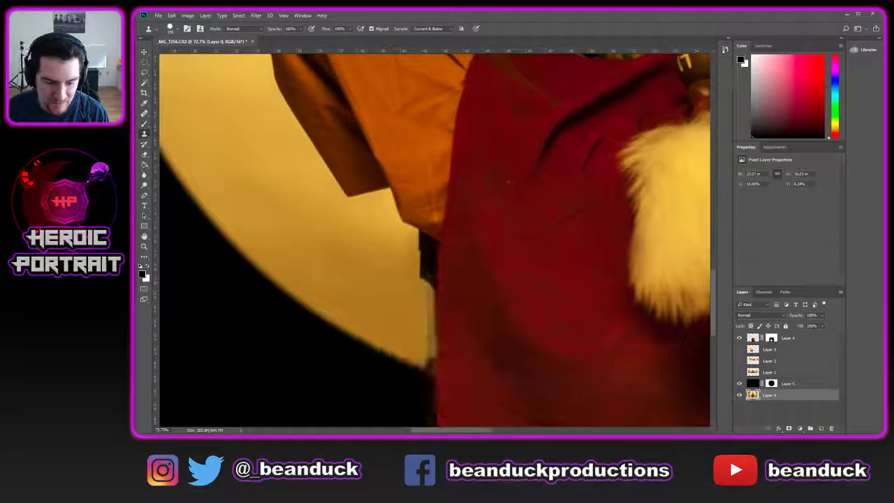
pyautogui.keyDown('alt'); pyautogui.click(398, 318); pyautogui.keyUp('alt')
pyautogui.moveTo(417, 288); pyautogui.dragTo(414, 264)
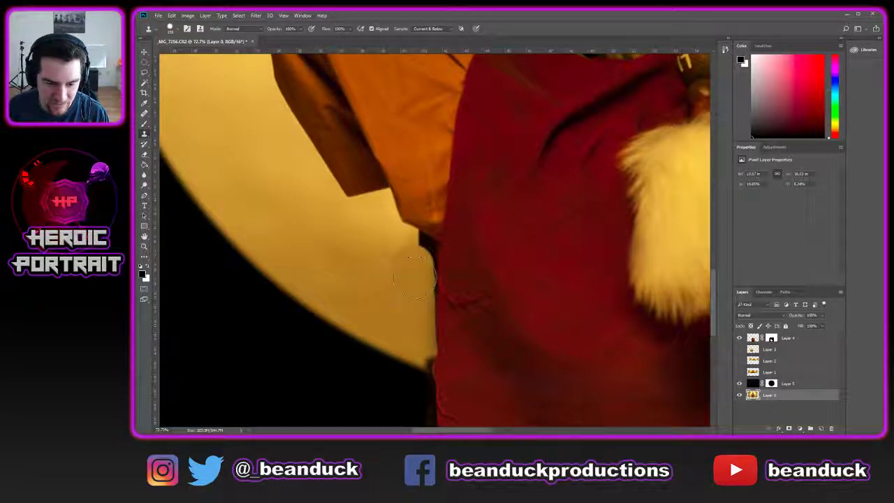
pyautogui.hotkey('ctrl', 'z')
pyautogui.keyDown('alt'); pyautogui.click(385, 241); pyautogui.keyUp('alt')
pyautogui.moveTo(414, 258)
pyautogui.mouseDown()
pyautogui.moveTo(411, 288)
pyautogui.moveTo(413, 250)
pyautogui.mouseUp()
pyautogui.moveTo(423, 296); pyautogui.dragTo(437, 342)
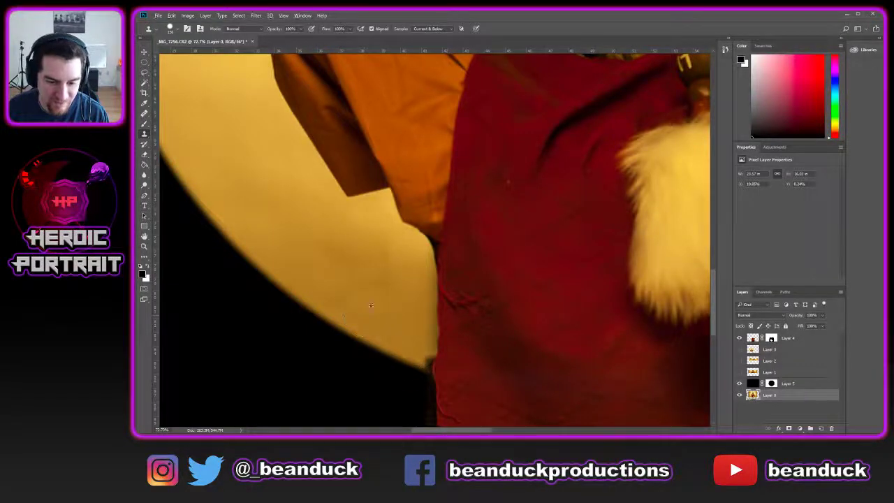
# - Try to clone gold over the small dark notch where the disc's edge meets the robe, working on Layer 0 and Layer 4
pyautogui.scroll(-4, 343, 316)
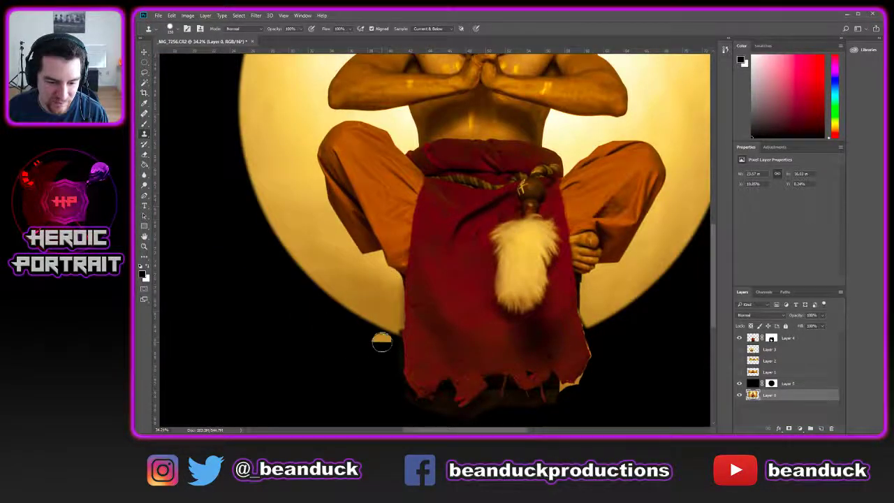
pyautogui.scroll(4, 379, 341)
pyautogui.scroll(3, 432, 301)
pyautogui.click(439, 307)
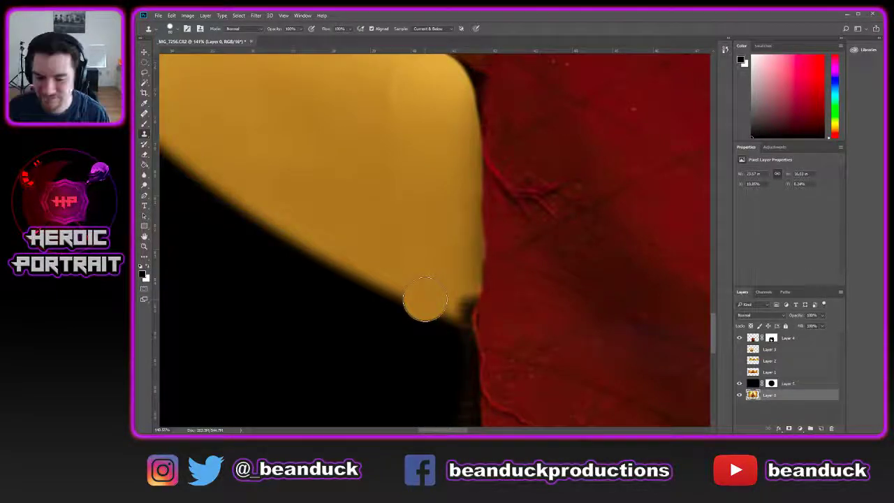
pyautogui.keyDown('alt'); pyautogui.click(433, 268); pyautogui.keyUp('alt')
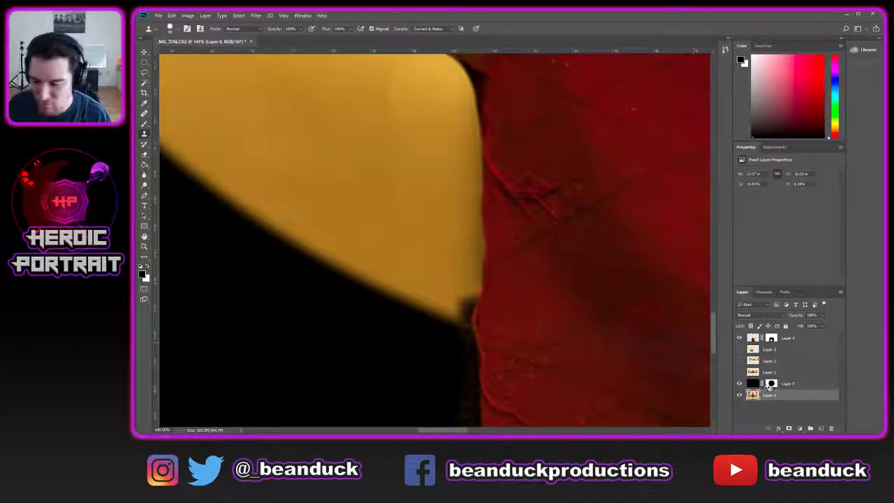
pyautogui.click(747, 339)
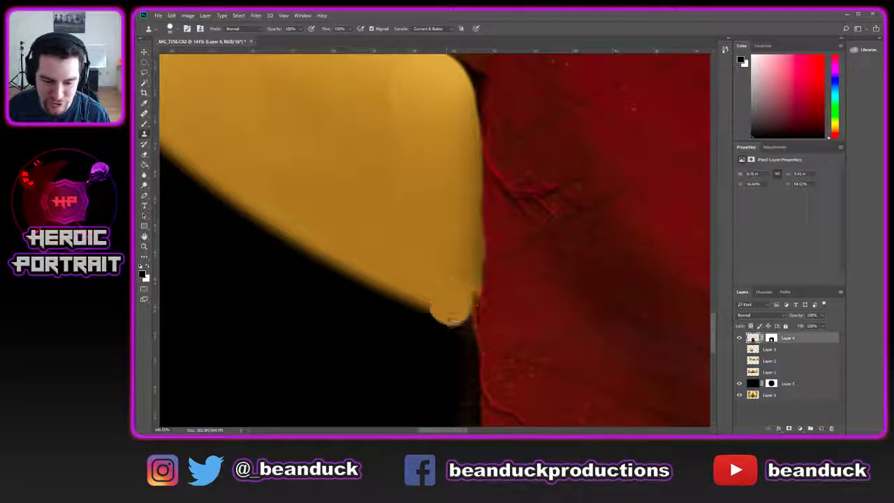
pyautogui.hotkey('ctrl', 'z')
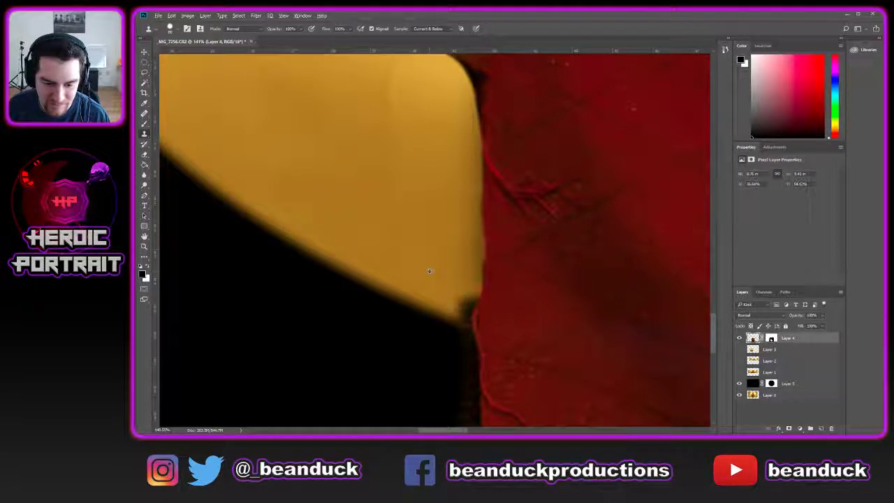
pyautogui.keyDown('alt'); pyautogui.click(441, 281); pyautogui.keyUp('alt')
pyautogui.click(457, 306)
pyautogui.hotkey('ctrl', 'z')
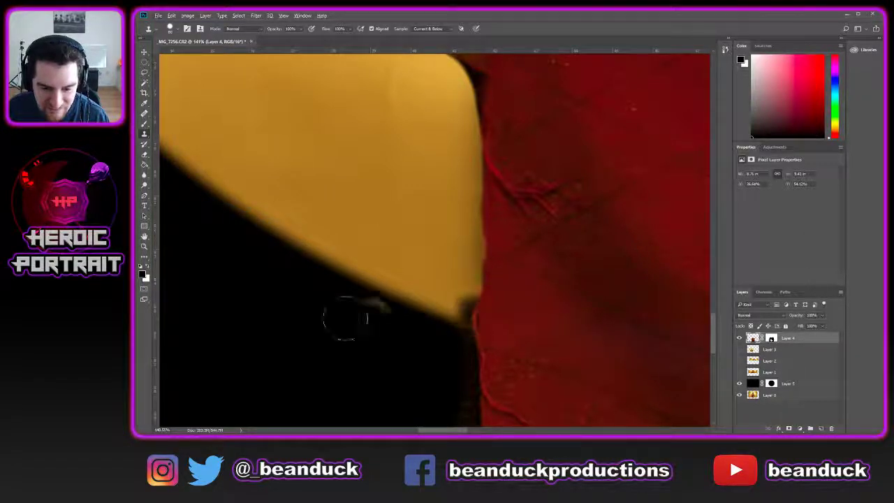
# - Clone gold over the dark notch beside the robe on Layer 4, with that layer temporarily moved beneath Layer 5
pyautogui.moveTo(747, 341); pyautogui.dragTo(747, 388)
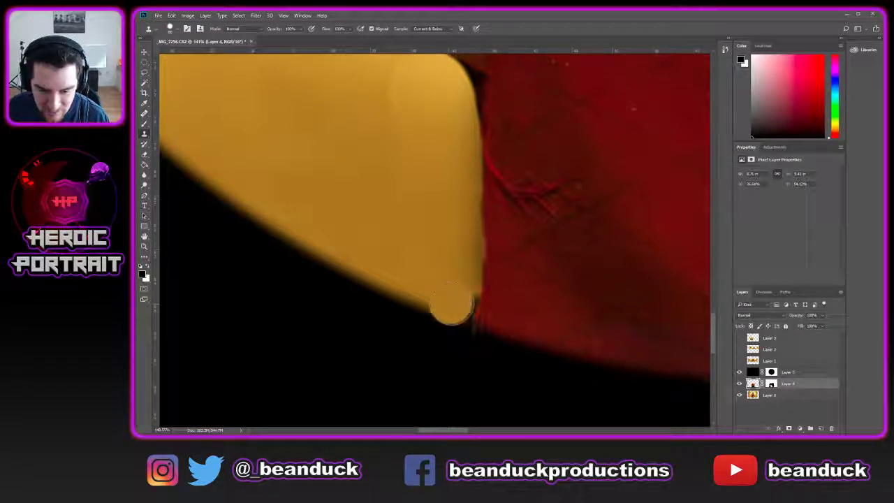
pyautogui.moveTo(454, 305)
pyautogui.mouseDown()
pyautogui.moveTo(456, 274)
pyautogui.moveTo(447, 327)
pyautogui.moveTo(450, 316)
pyautogui.moveTo(426, 271)
pyautogui.moveTo(462, 249)
pyautogui.mouseUp()
pyautogui.moveTo(754, 384); pyautogui.dragTo(758, 338)
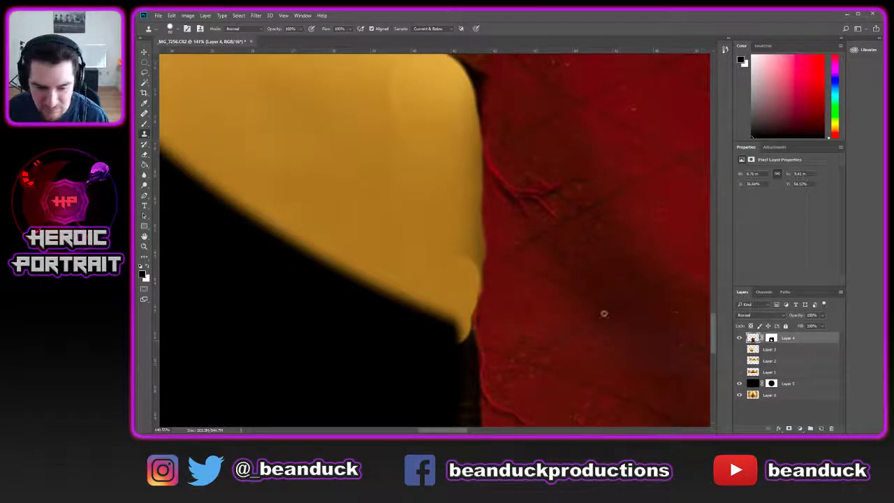
# - Toggle Layer 5's visibility to inspect the retouched corner, and undo the last layer reorder and clone stroke
pyautogui.scroll(-5, 606, 314)
pyautogui.click(740, 383)
pyautogui.click(739, 383)
pyautogui.click(739, 383)
pyautogui.click(740, 384)
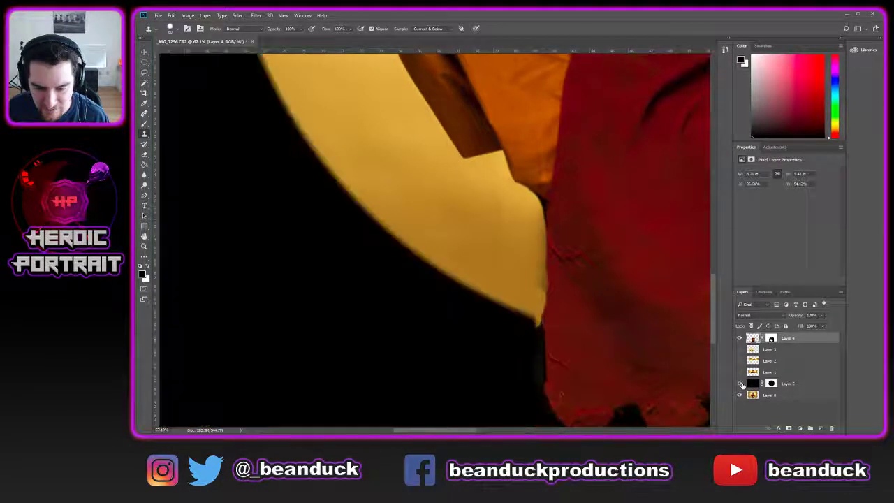
pyautogui.hotkey('ctrl', 'z')
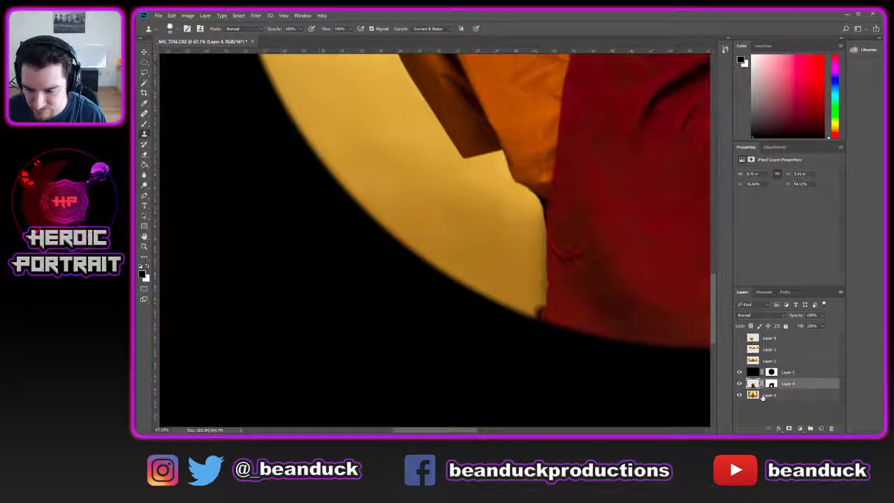
# - Undo the move of Layer 4 beneath Layer 5, and undo the clone stroke over the corner notch beside the robe
pyautogui.hotkey('ctrl', 'z')
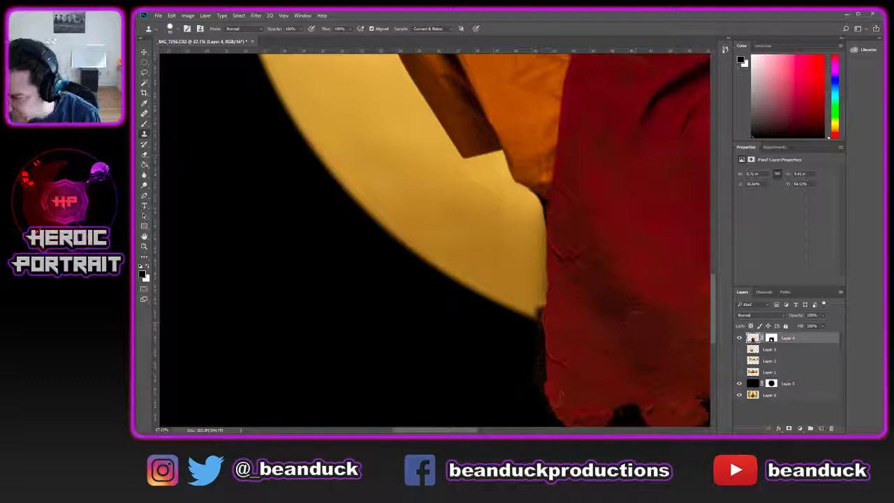
pyautogui.scroll(-3, 539, 293)
pyautogui.scroll(3, 566, 276)
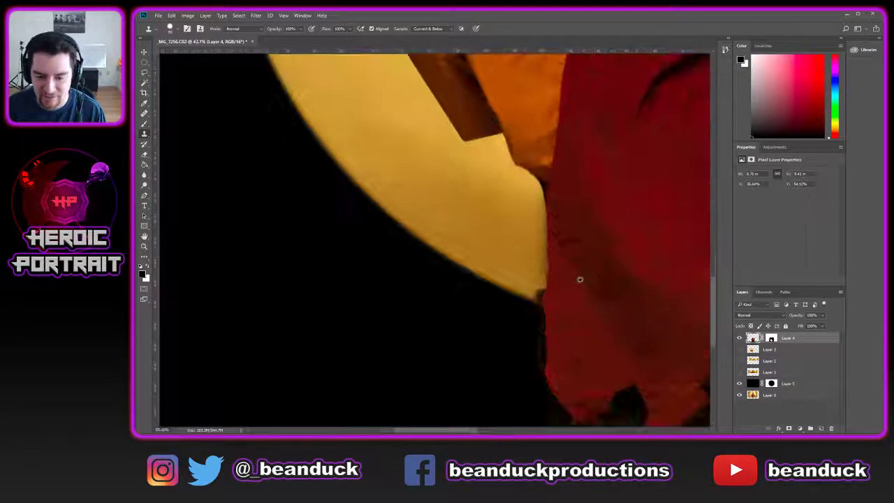
pyautogui.scroll(4, 580, 279)
pyautogui.rightClick(439, 242)
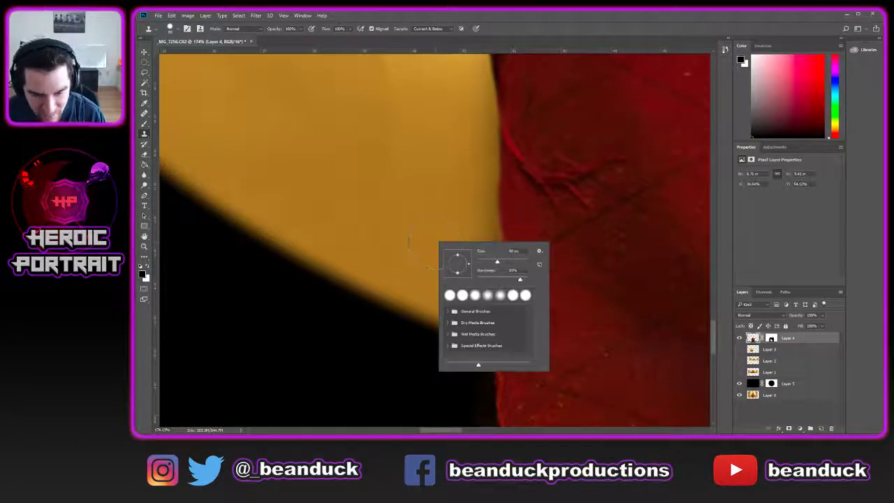
pyautogui.press('Escape')
pyautogui.rightClick(447, 266)
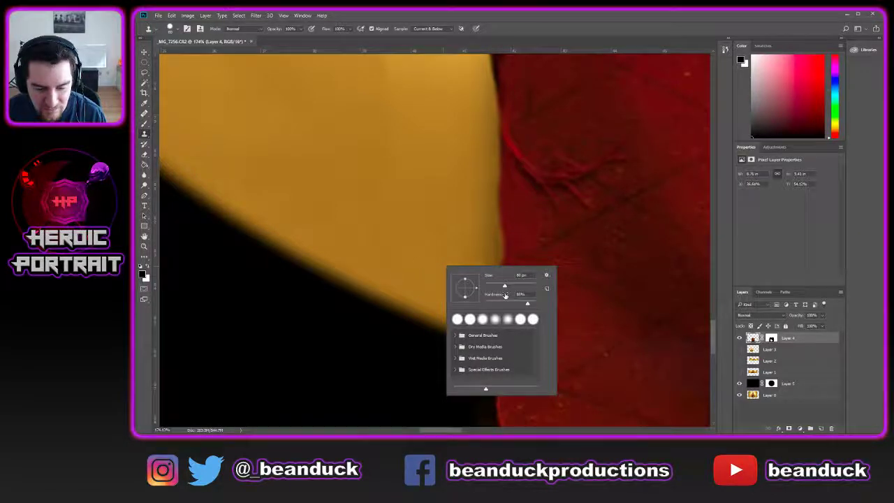
pyautogui.press('Escape')
pyautogui.hotkey('ctrl', 'z')
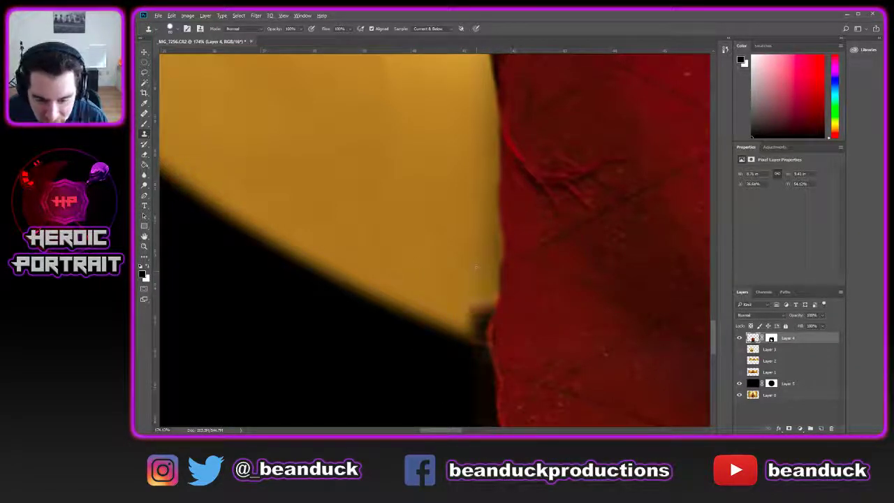
# - Try to clone gold over the dark notch between the disc's edge and the robe on Layer 4 with a smaller brush
pyautogui.click(464, 320)
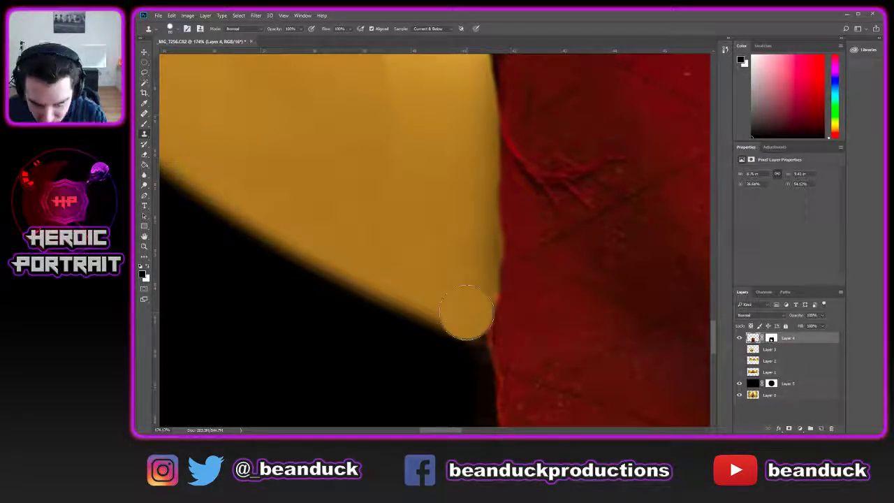
pyautogui.press('[')
pyautogui.press('[')
pyautogui.press('[')
pyautogui.press('[')
pyautogui.press('[')
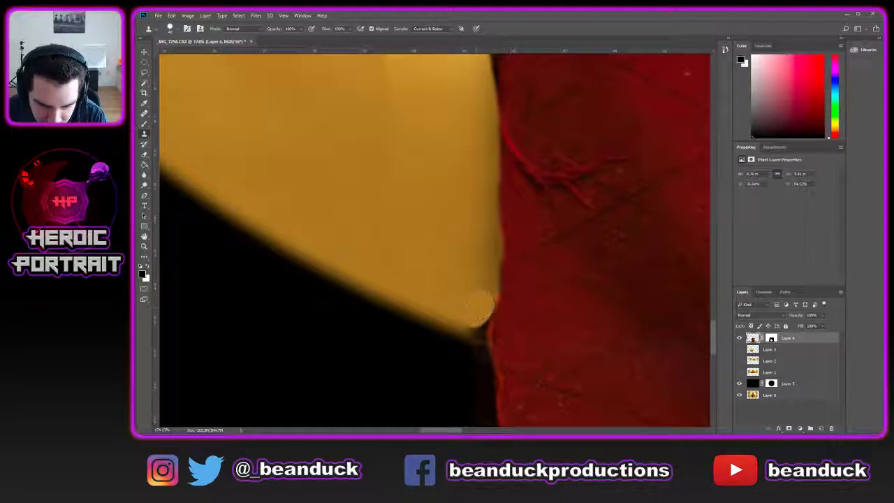
# - Try to repair the dark notch beside the robe on Layer 4 with the Healing Brush
pyautogui.press('j')
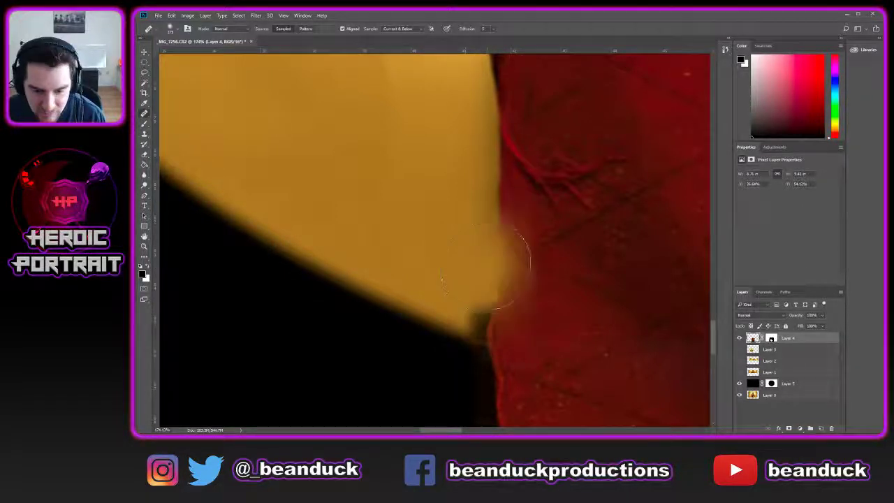
pyautogui.keyDown('alt'); pyautogui.click(504, 264); pyautogui.keyUp('alt')
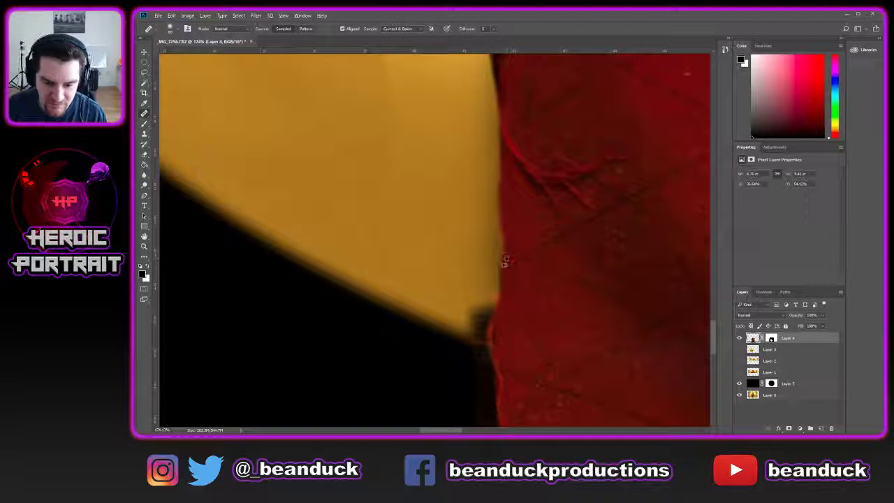
pyautogui.click(491, 330)
pyautogui.moveTo(491, 330)
pyautogui.mouseDown()
pyautogui.moveTo(486, 319)
pyautogui.moveTo(482, 330)
pyautogui.mouseUp()
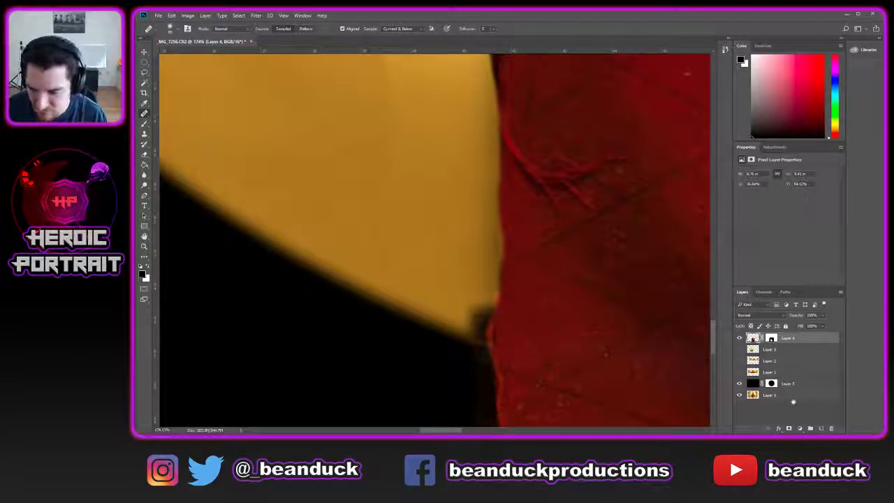
# - Add a new layer above Layer 4 and try to heal the robe's edge and dark notch on it
pyautogui.click(822, 429)
pyautogui.keyDown('alt'); pyautogui.click(501, 252); pyautogui.keyUp('alt')
pyautogui.moveTo(497, 310)
pyautogui.mouseDown()
pyautogui.moveTo(481, 323)
pyautogui.moveTo(485, 309)
pyautogui.moveTo(486, 333)
pyautogui.moveTo(494, 284)
pyautogui.mouseUp()
pyautogui.keyDown('alt'); pyautogui.click(501, 209); pyautogui.keyUp('alt')
pyautogui.moveTo(481, 330); pyautogui.dragTo(494, 248)
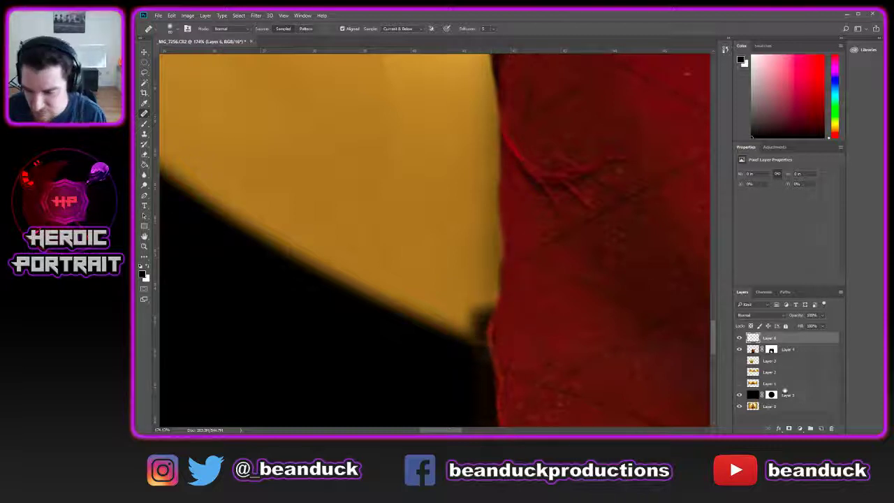
# - Undo the new healing layer and the earlier cloning on Layer 0 over the seat support, toggling Layer 0's visibility to check
pyautogui.hotkey('ctrl', 'alt', 'z')
pyautogui.hotkey('ctrl', 'alt', 'z')
pyautogui.press('z')
pyautogui.keyDown('alt'); pyautogui.click(555, 315); pyautogui.keyUp('alt')
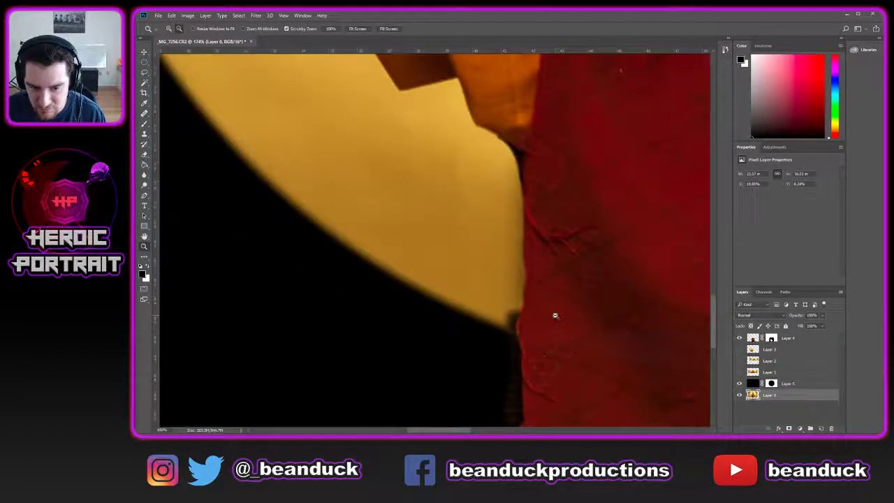
pyautogui.keyDown('alt'); pyautogui.click(555, 316); pyautogui.keyUp('alt')
pyautogui.scroll(2, 574, 306)
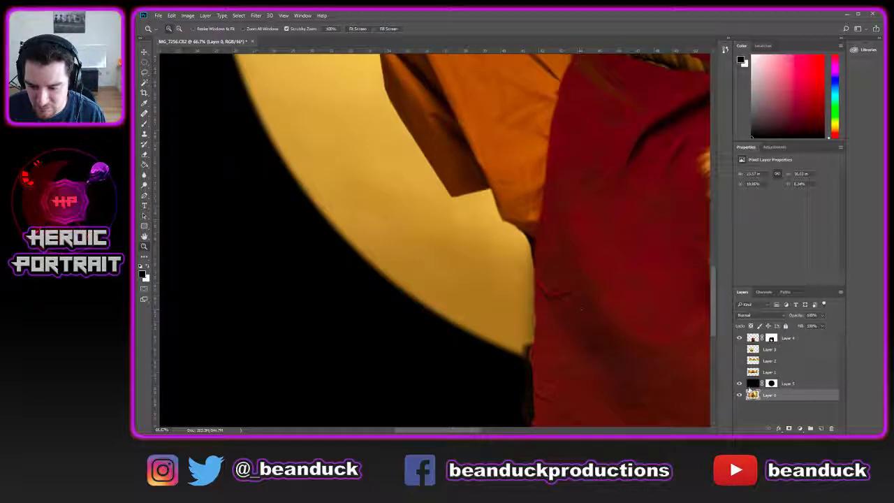
pyautogui.click(740, 395)
pyautogui.click(739, 395)
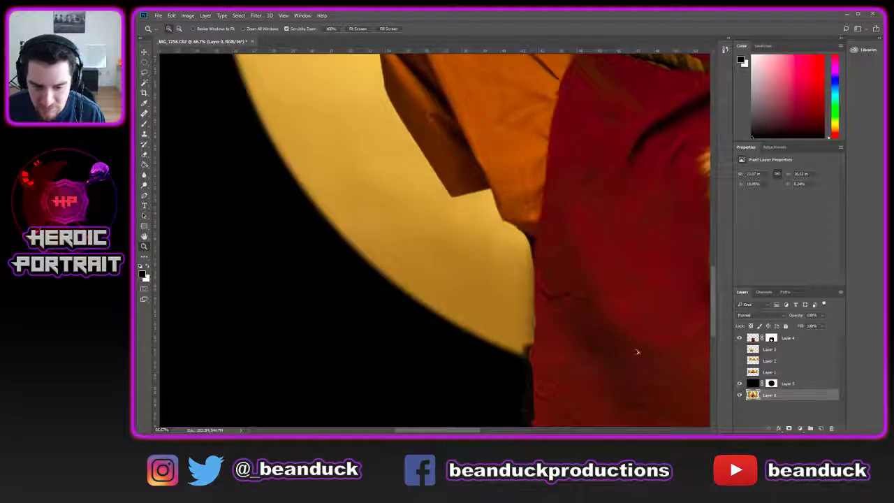
pyautogui.hotkey('ctrl', 'alt', 'z')
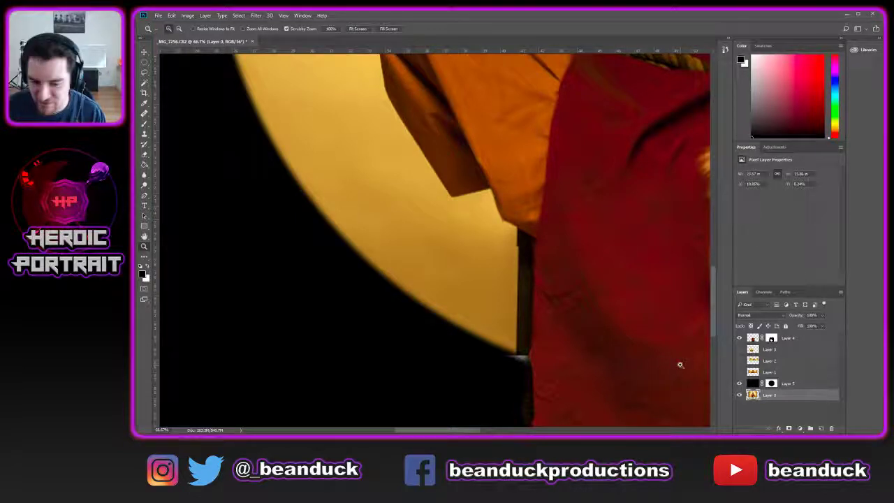
# - Hide Layer 5 and move Layer 4 beneath it, directly above Layer 0, with the Clone Stamp ready
pyautogui.click(765, 411)
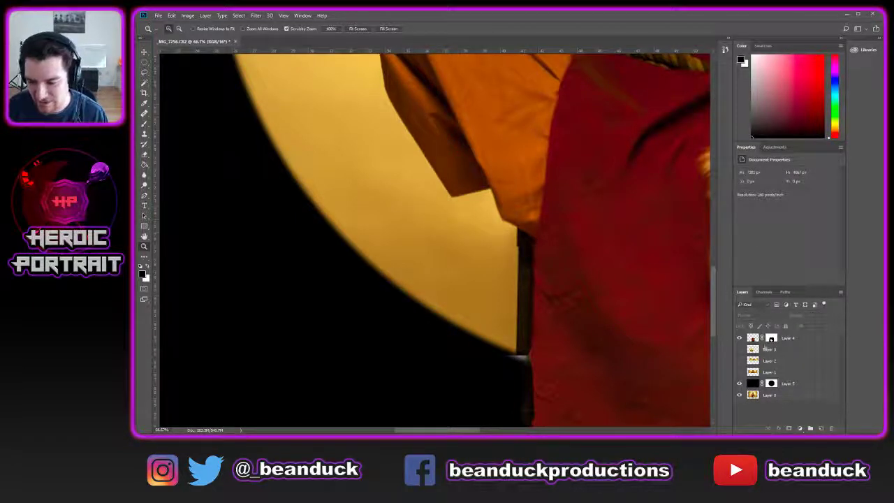
pyautogui.click(752, 339)
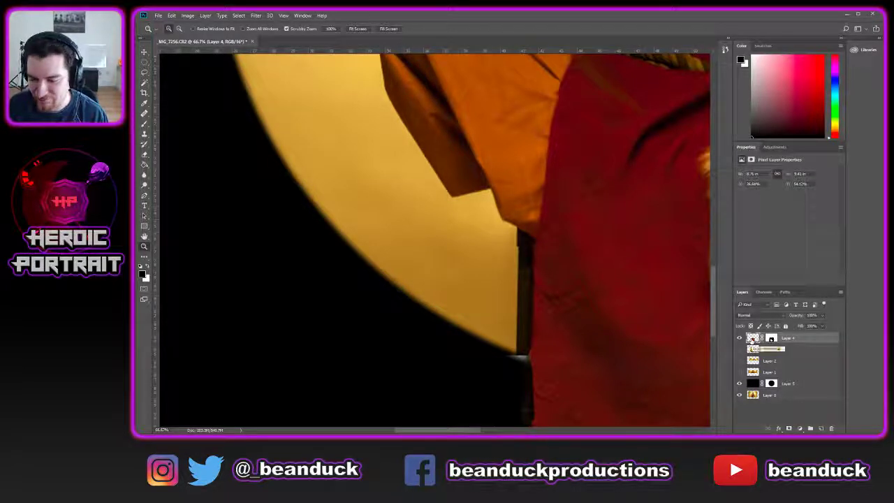
pyautogui.click(739, 384)
pyautogui.moveTo(753, 338); pyautogui.dragTo(754, 389)
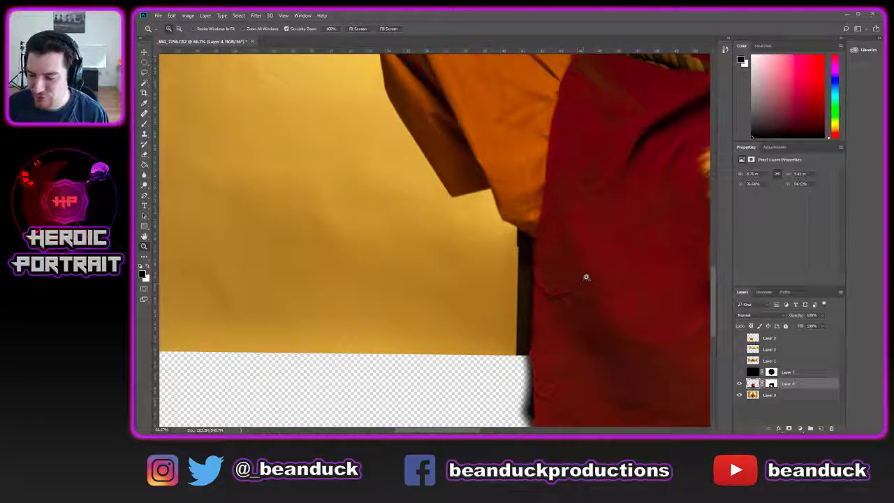
pyautogui.press('s')
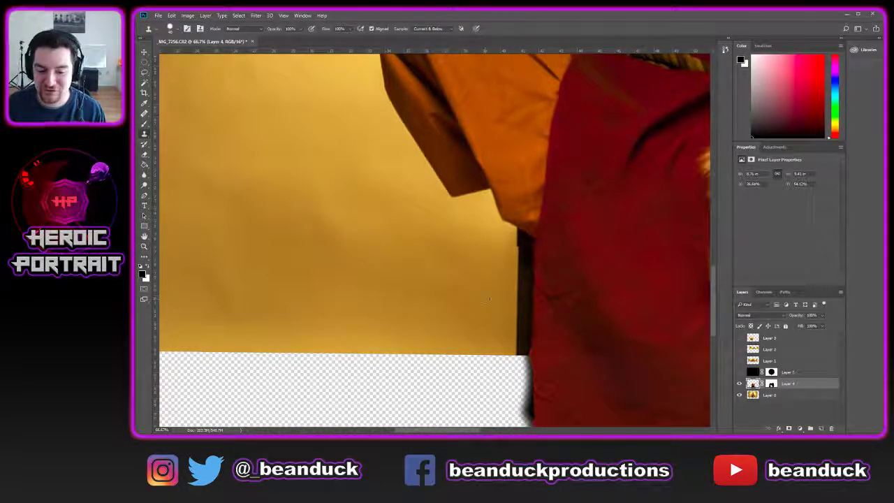
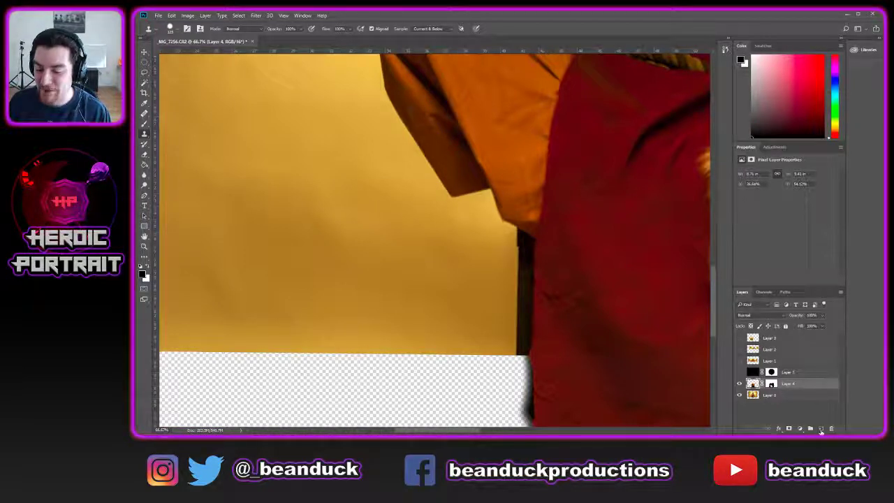
# - Add an empty layer above Layer 4 and set the Clone Stamp to sample Current & Below
pyautogui.click(820, 428)
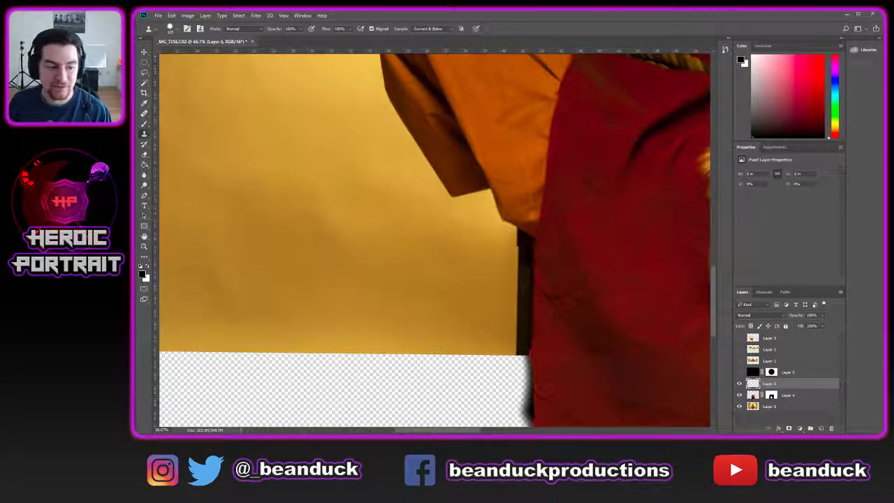
pyautogui.click(428, 29)
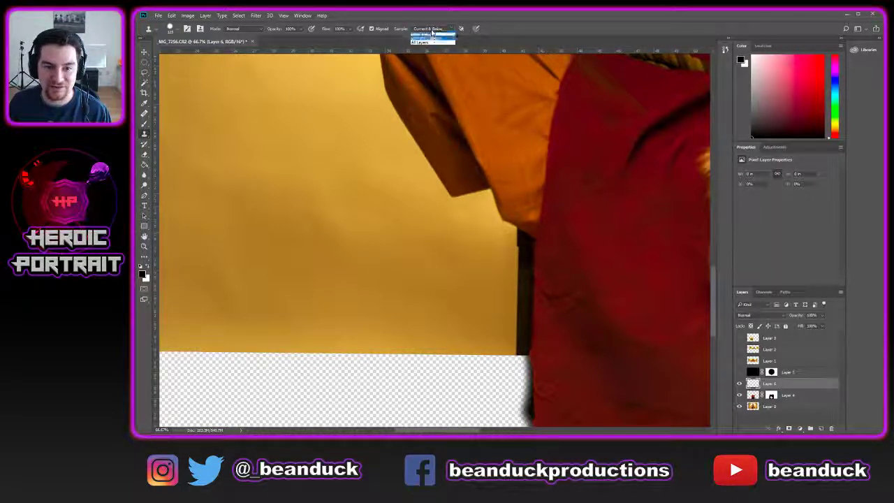
pyautogui.click(432, 41)
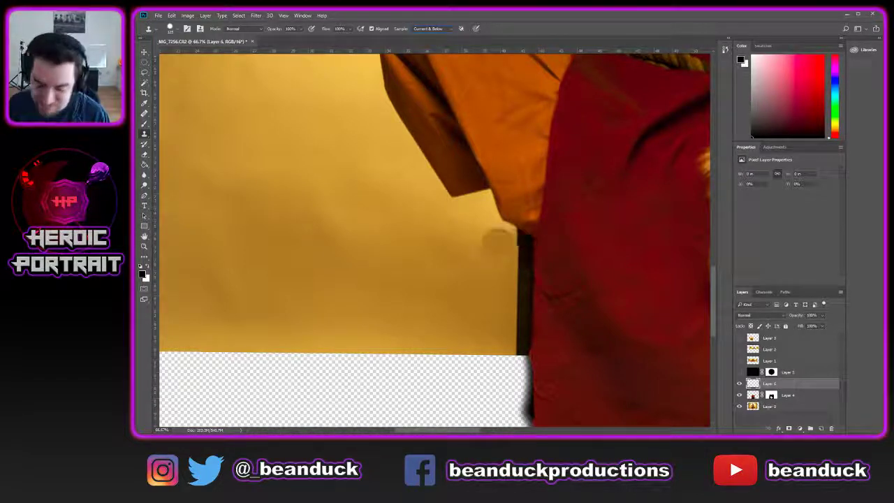
# - Clone nearby gold backdrop over the lower part of the dark seat support beside the robe on the new layer
pyautogui.keyDown('alt'); pyautogui.click(499, 296); pyautogui.keyUp('alt')
pyautogui.scroll(2, 517, 299)
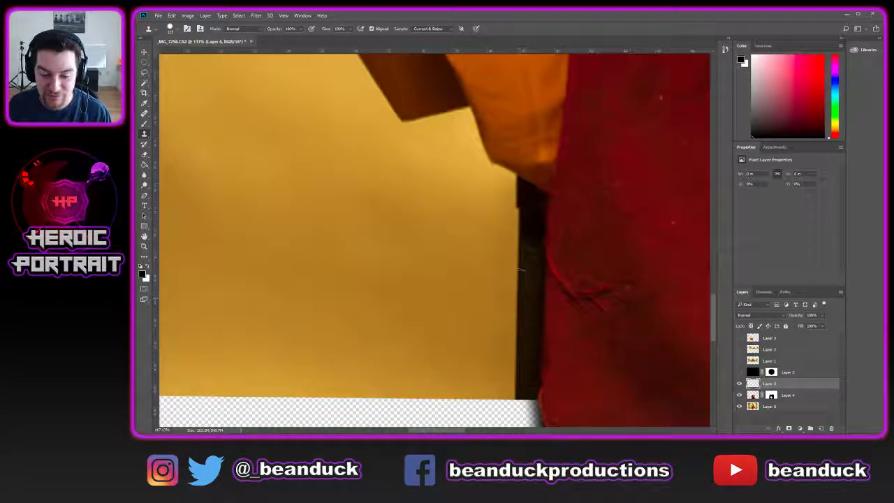
pyautogui.scroll(-2, 481, 305)
pyautogui.scroll(2, 485, 272)
pyautogui.scroll(-1, 484, 280)
pyautogui.scroll(2, 485, 293)
pyautogui.moveTo(517, 295)
pyautogui.mouseDown()
pyautogui.moveTo(521, 279)
pyautogui.moveTo(512, 411)
pyautogui.mouseUp()
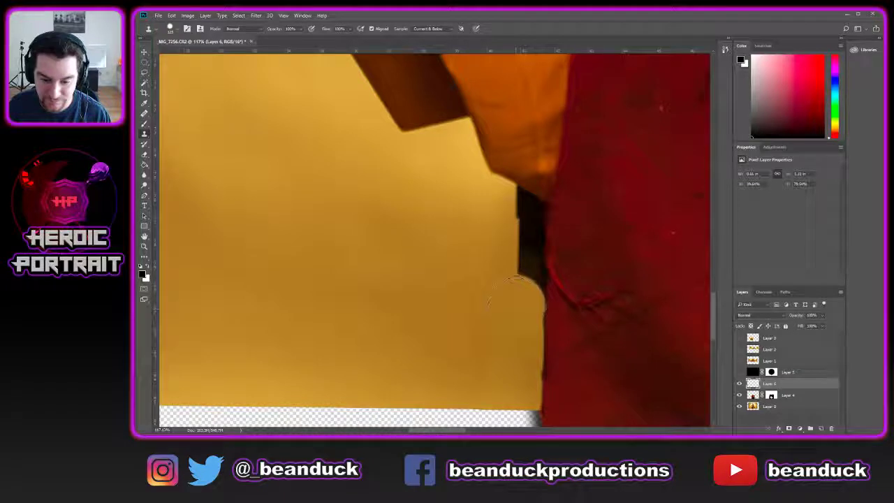
# - Clone gold backdrop over the upper part of the seat support beneath the orange trouser leg, cleaning up along the robe's edge
pyautogui.keyDown('alt'); pyautogui.click(500, 235); pyautogui.keyUp('alt')
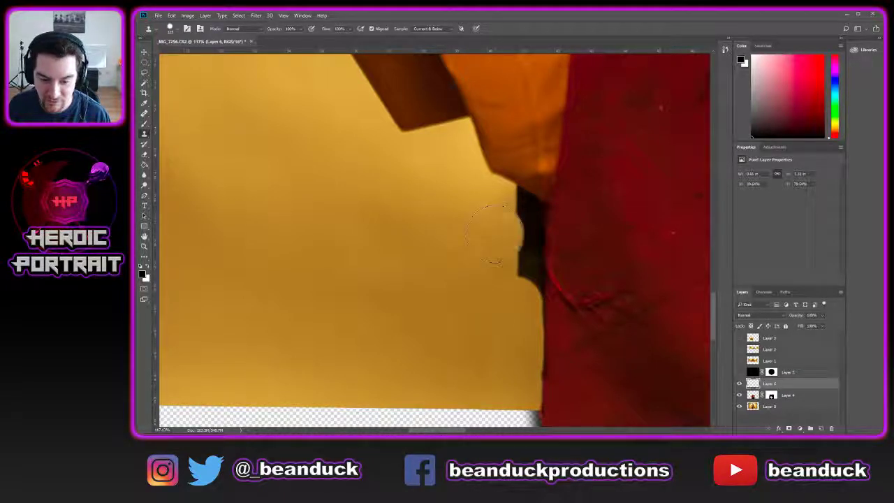
pyautogui.moveTo(518, 219)
pyautogui.mouseDown()
pyautogui.moveTo(525, 269)
pyautogui.moveTo(516, 340)
pyautogui.mouseUp()
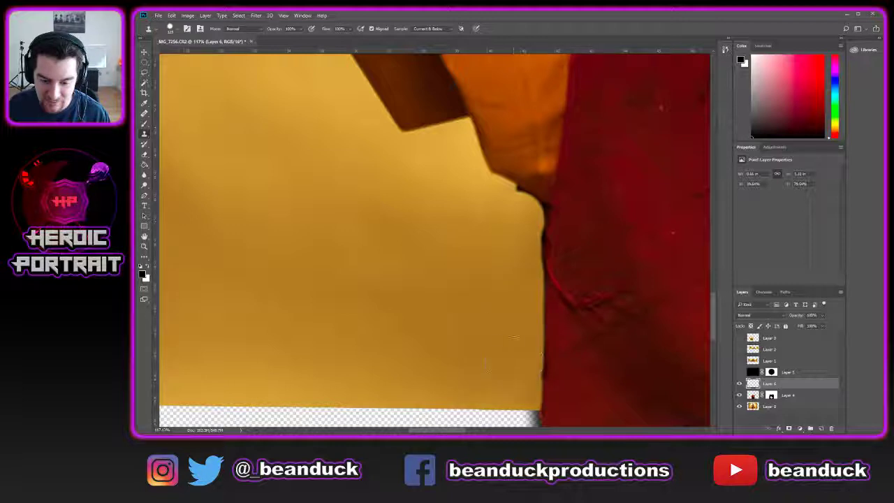
pyautogui.moveTo(516, 231); pyautogui.dragTo(516, 252)
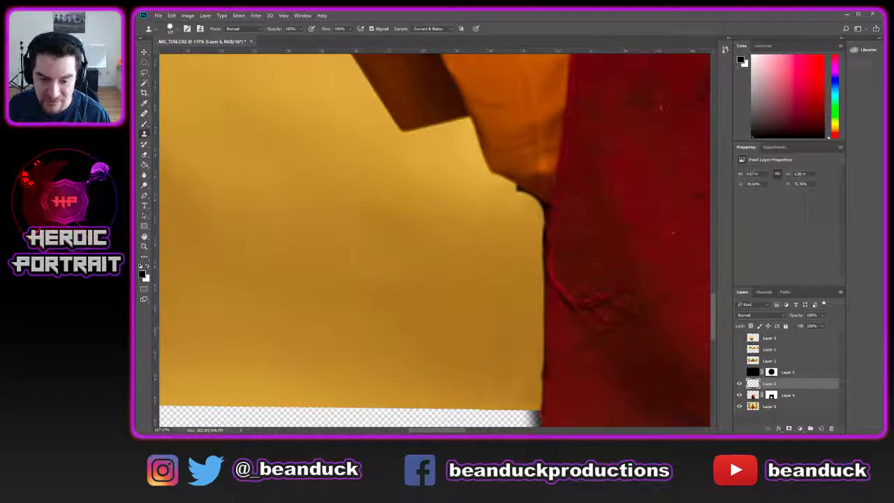
pyautogui.moveTo(516, 219)
pyautogui.mouseDown()
pyautogui.moveTo(509, 213)
pyautogui.moveTo(519, 230)
pyautogui.moveTo(515, 338)
pyautogui.mouseUp()
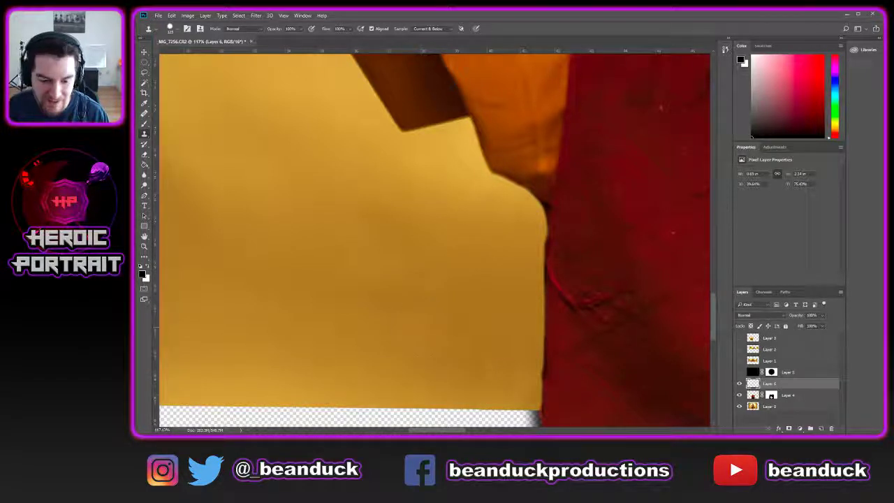
pyautogui.scroll(-1, 432, 294)
# - Try to smooth the cloned gold with the Healing Brush on a new layer, undo the strokes, and merge that layer down
pyautogui.press('j')
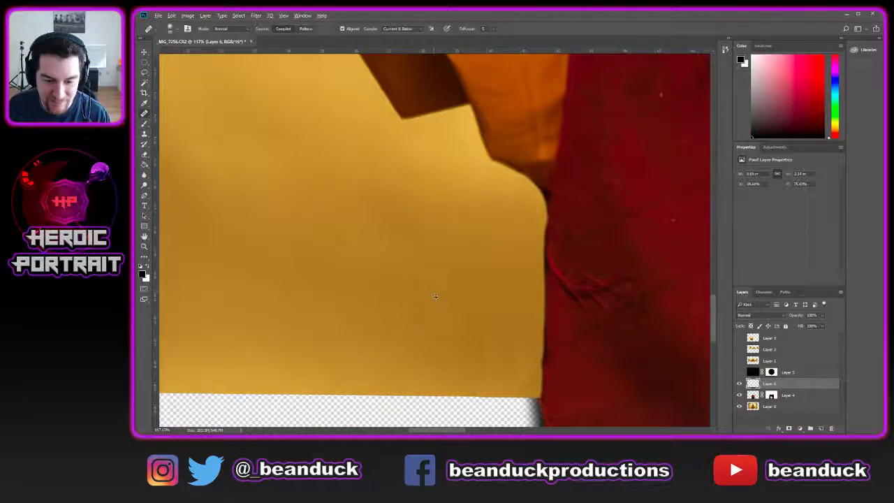
pyautogui.click(820, 429)
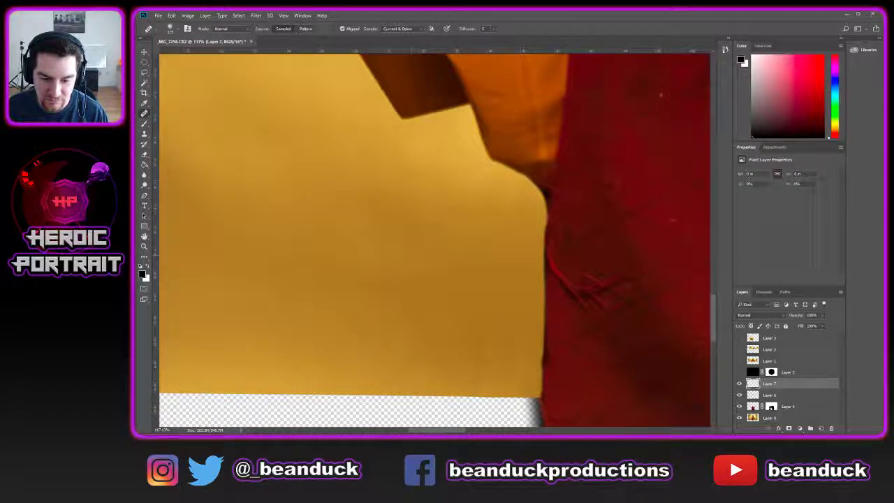
pyautogui.click(485, 233)
pyautogui.scroll(-2, 292, 243)
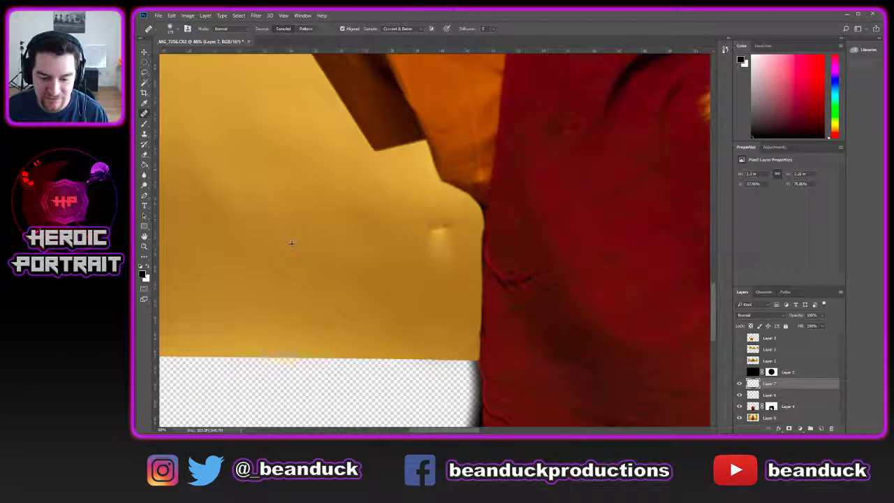
pyautogui.hotkey('ctrl', 'z')
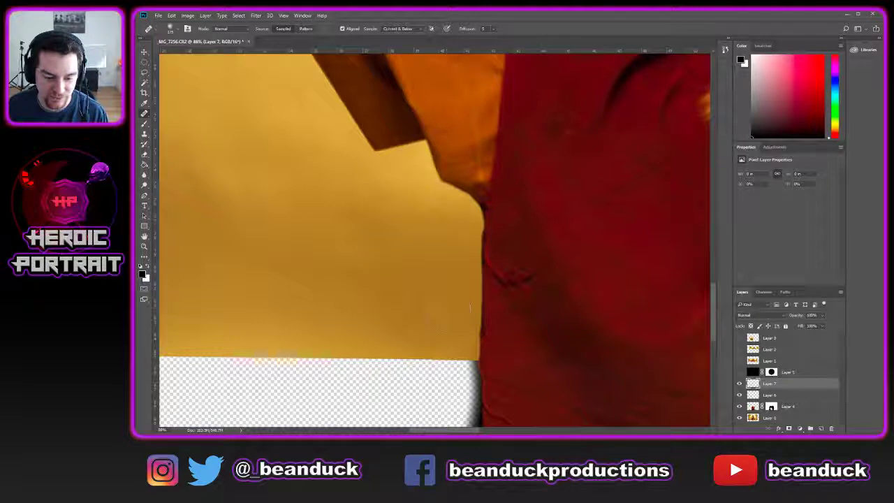
pyautogui.moveTo(434, 270); pyautogui.dragTo(453, 328)
pyautogui.click(460, 286)
pyautogui.hotkey('ctrl', 'alt', 'z')
pyautogui.hotkey('ctrl', 'alt', 'z')
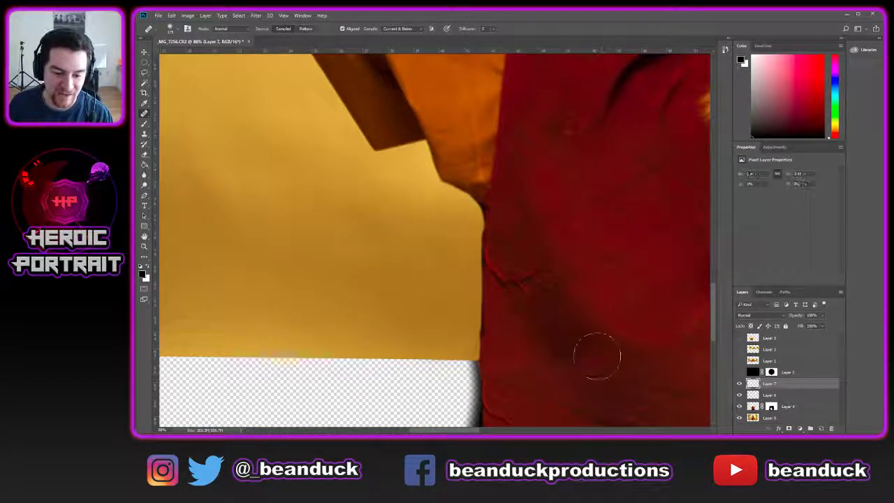
pyautogui.hotkey('ctrl', 'e')
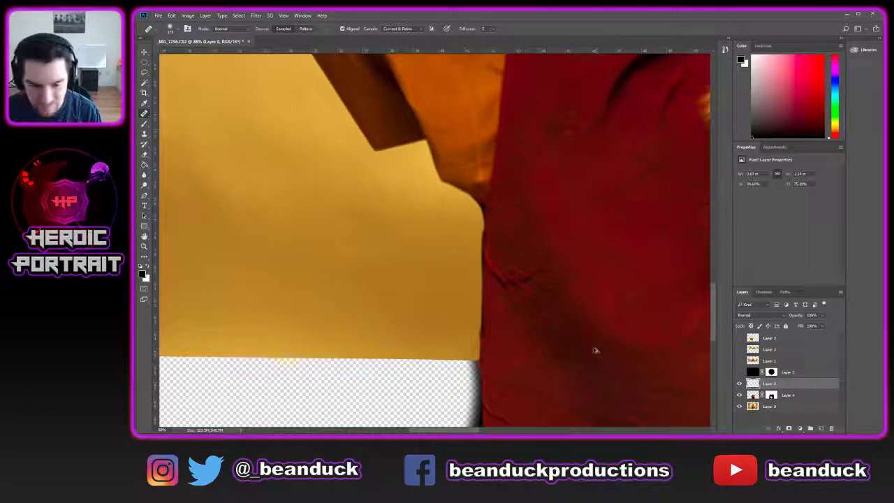
# - Add an empty layer above Layer 6 and show the black disc frame to check the gap beside the robe's lower edge
pyautogui.hotkey('ctrl', 'shift', 'alt', 'n')
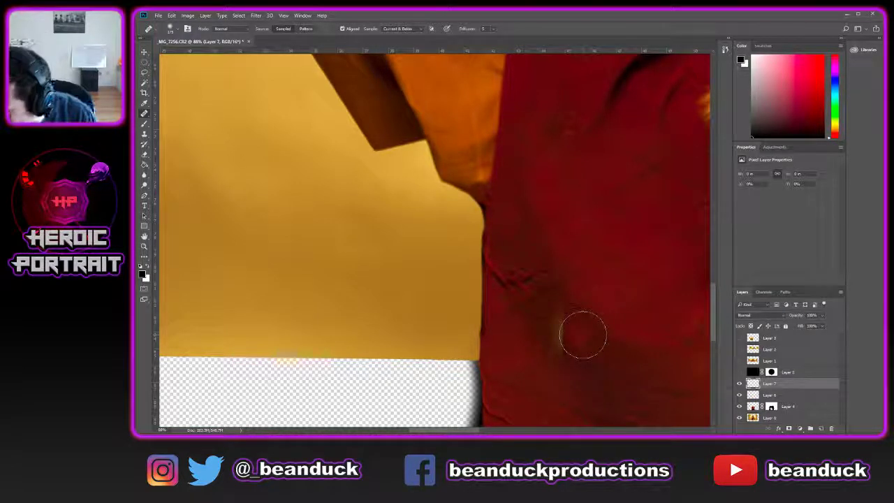
pyautogui.press('z')
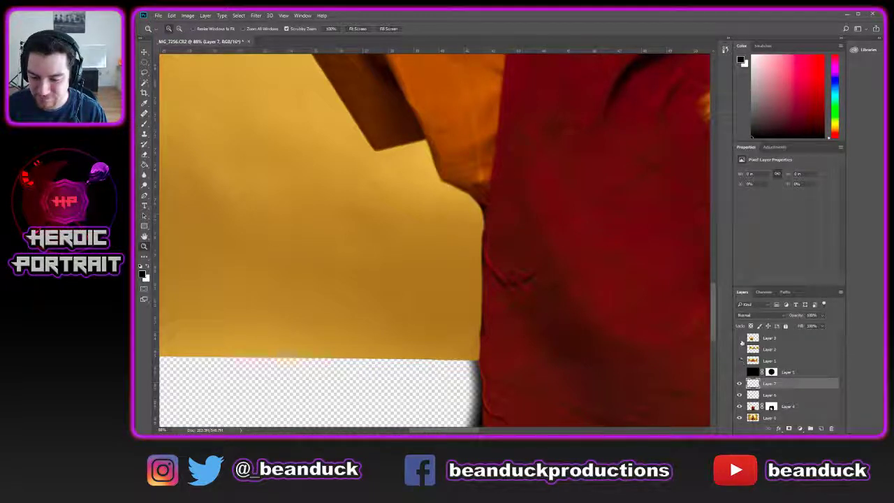
pyautogui.click(739, 371)
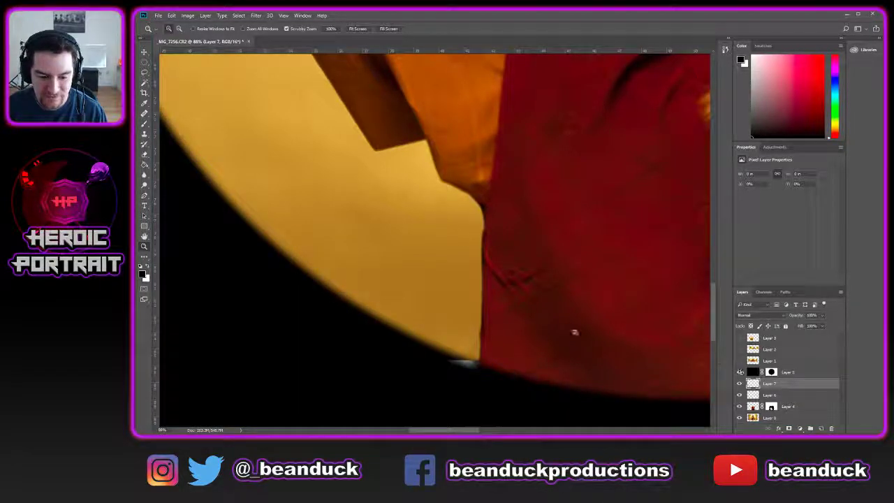
pyautogui.scroll(-10, 544, 320)
pyautogui.scroll(6, 544, 320)
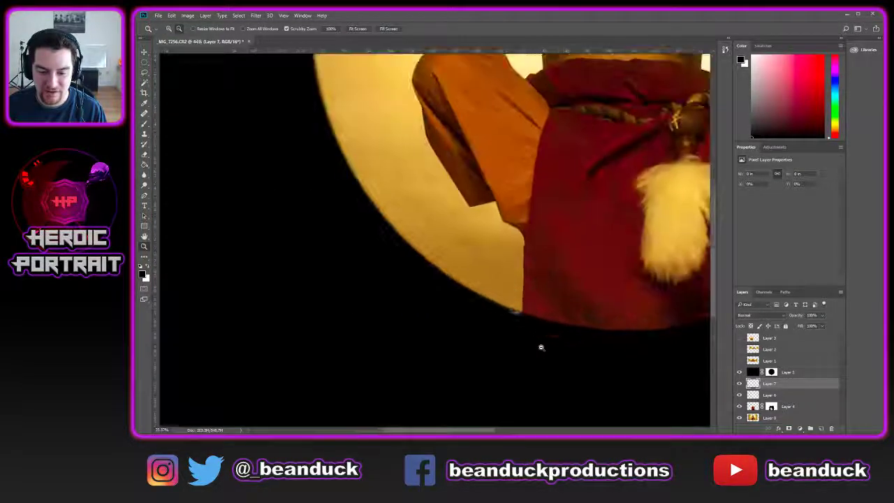
pyautogui.scroll(2, 518, 223)
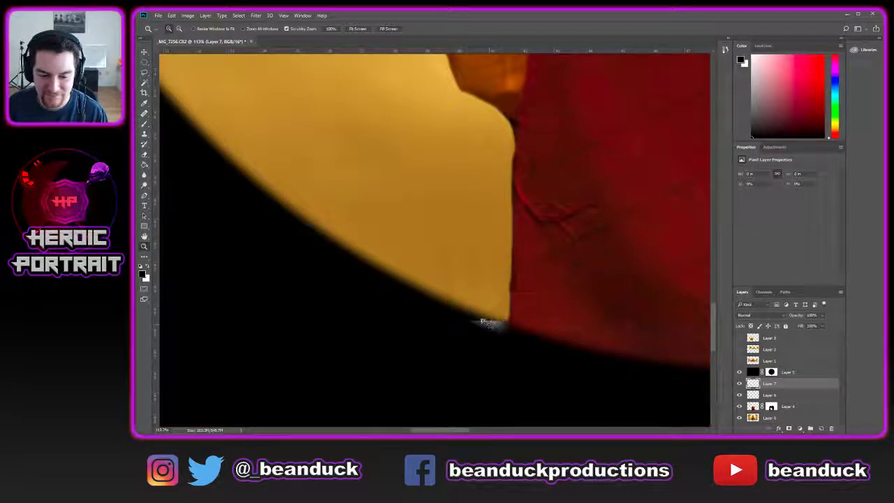
pyautogui.click(738, 372)
pyautogui.click(739, 372)
pyautogui.click(739, 372)
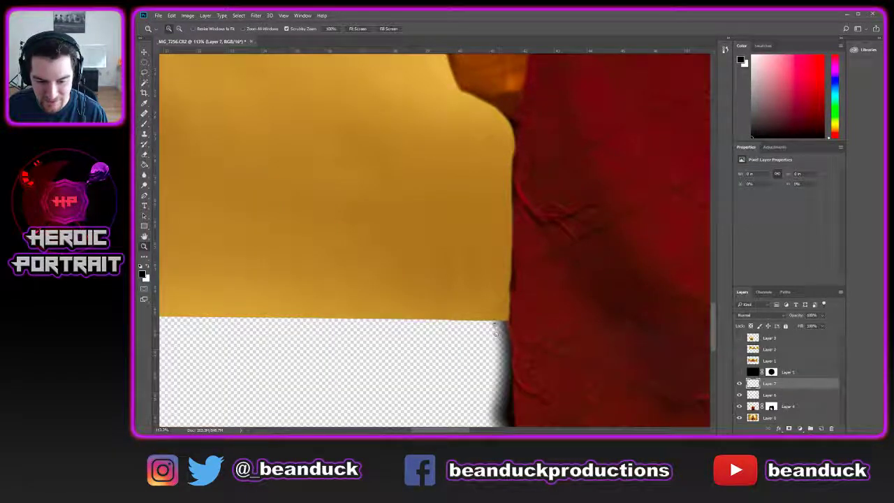
pyautogui.click(738, 371)
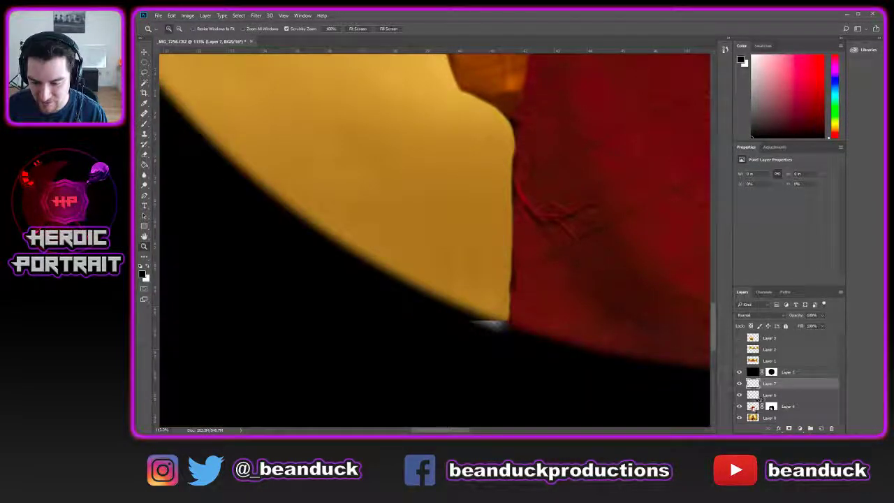
# - Clone gold backdrop on Layer 6 over the small transparent gap where the robe's lower edge meets the disc border
pyautogui.click(755, 395)
pyautogui.press('s')
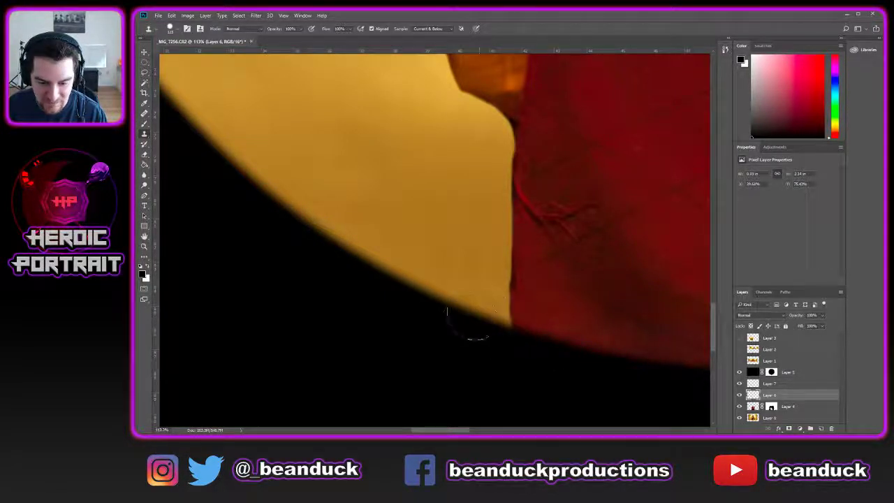
pyautogui.scroll(-2, 282, 261)
pyautogui.scroll(-1, 282, 261)
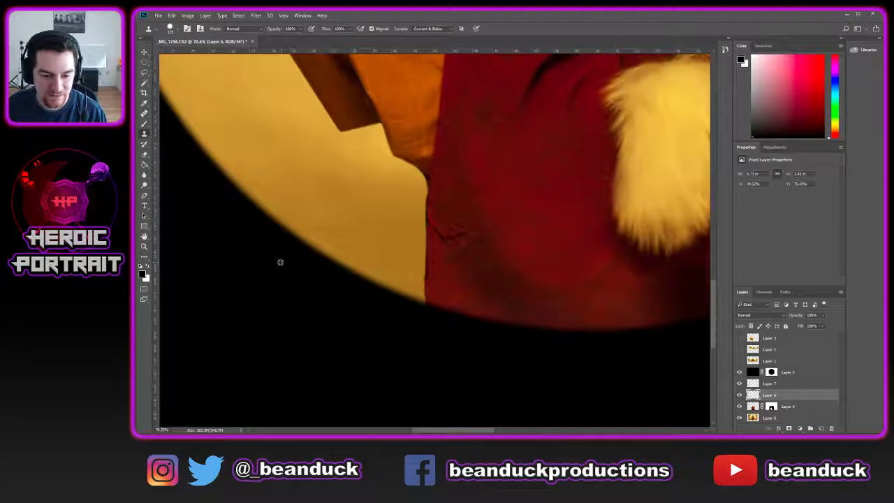
pyautogui.scroll(2, 282, 261)
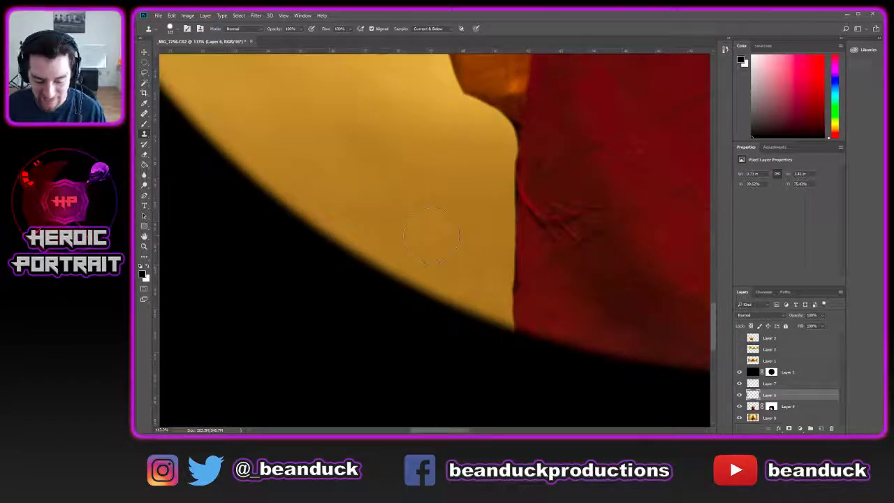
# - Smooth the cloned gold beside the robe's lower edge with a smaller Healing Brush on Layer 7
pyautogui.press('j')
pyautogui.click(785, 383)
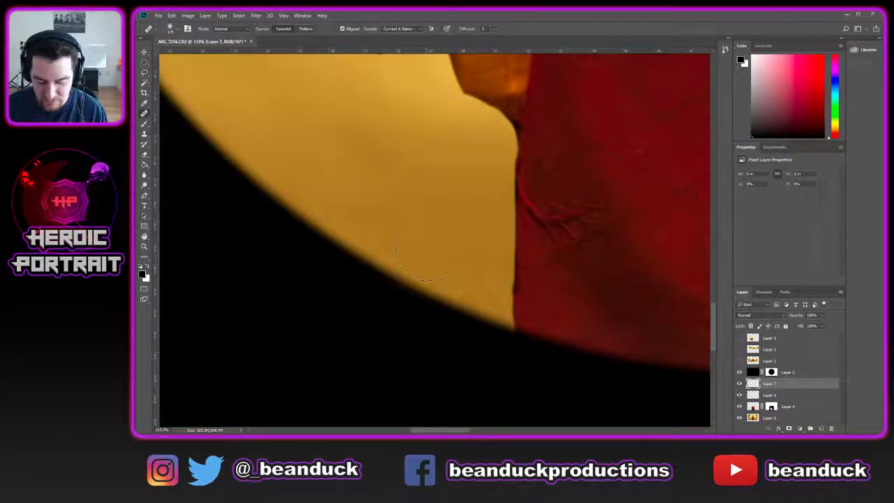
pyautogui.rightClick(482, 284)
pyautogui.click(487, 278)
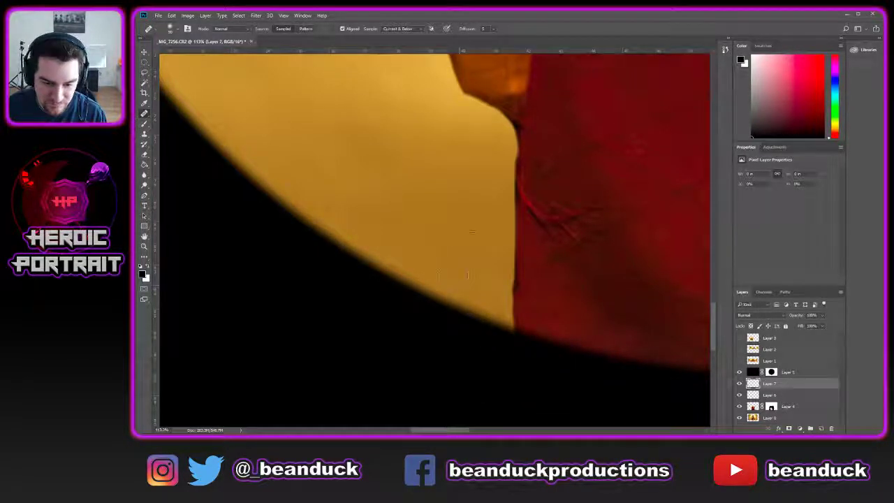
# - Heal the uneven patches in the golden backdrop beside the robe's lower edge on Layer 7 with the Healing Brush
pyautogui.scroll(3, 385, 191)
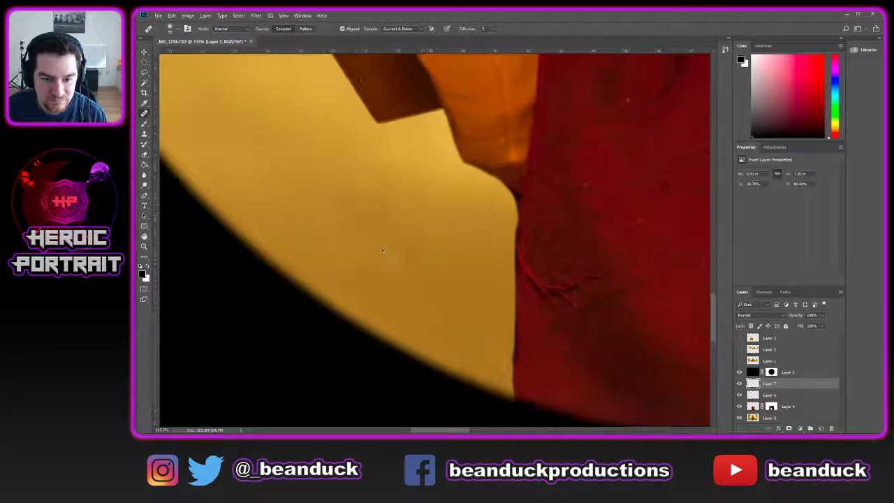
pyautogui.click(410, 338)
pyautogui.click(478, 322)
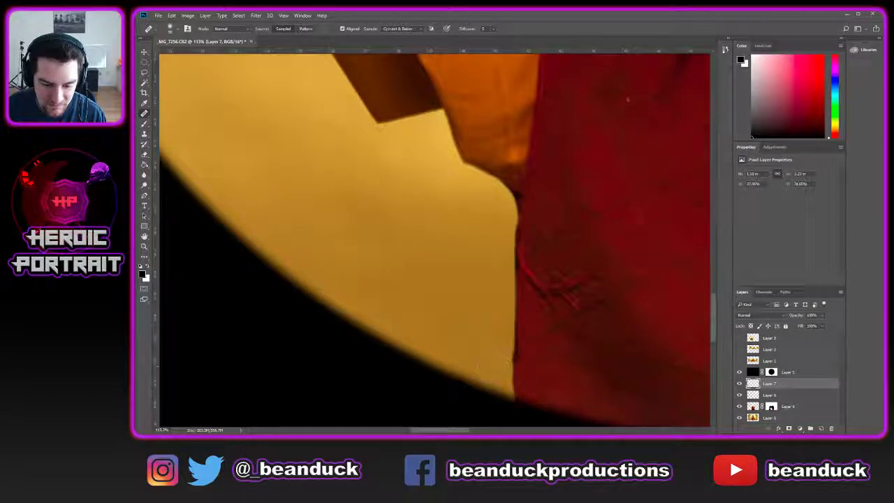
pyautogui.scroll(-6, 368, 290)
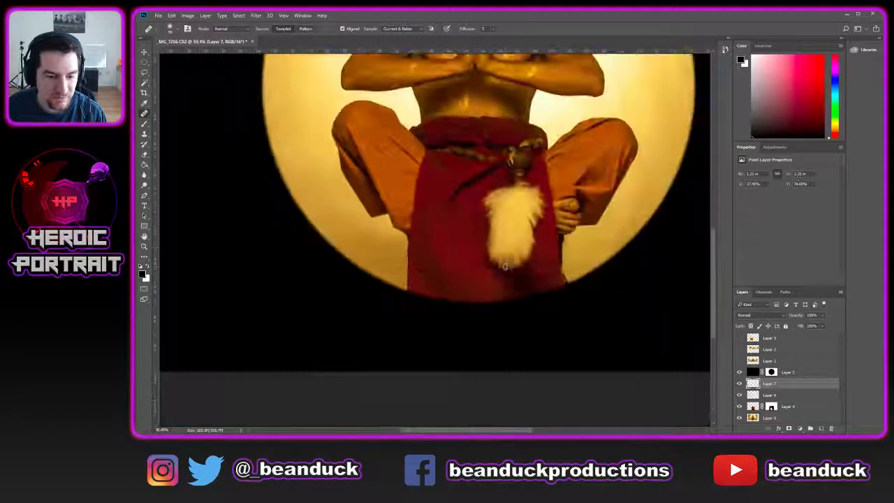
pyautogui.scroll(4, 451, 248)
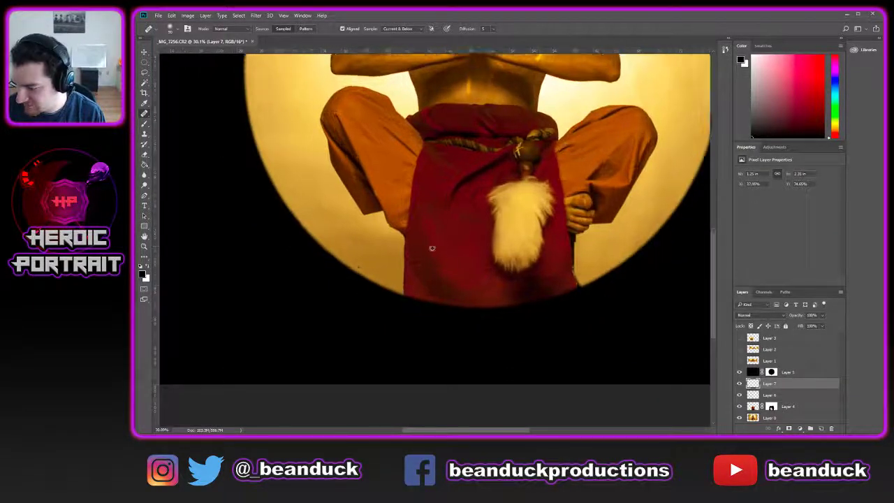
pyautogui.scroll(3, 411, 244)
pyautogui.hotkey('alt', 'Tab')
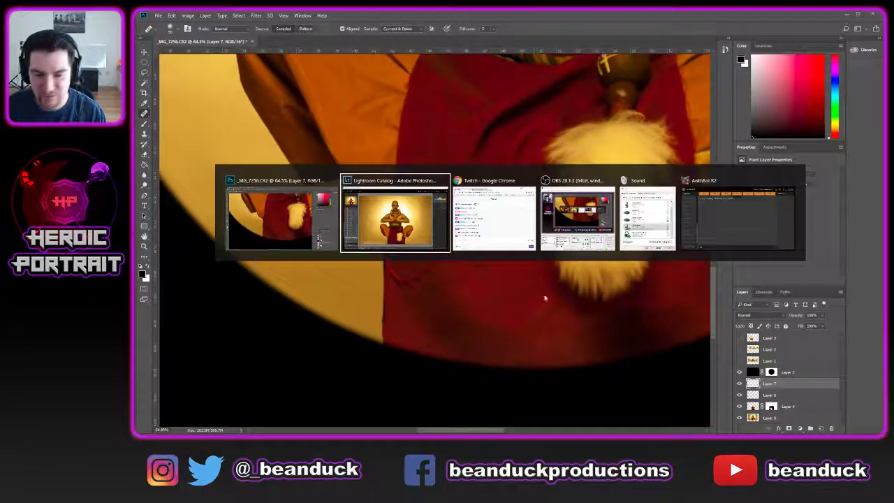
pyautogui.click(314, 220)
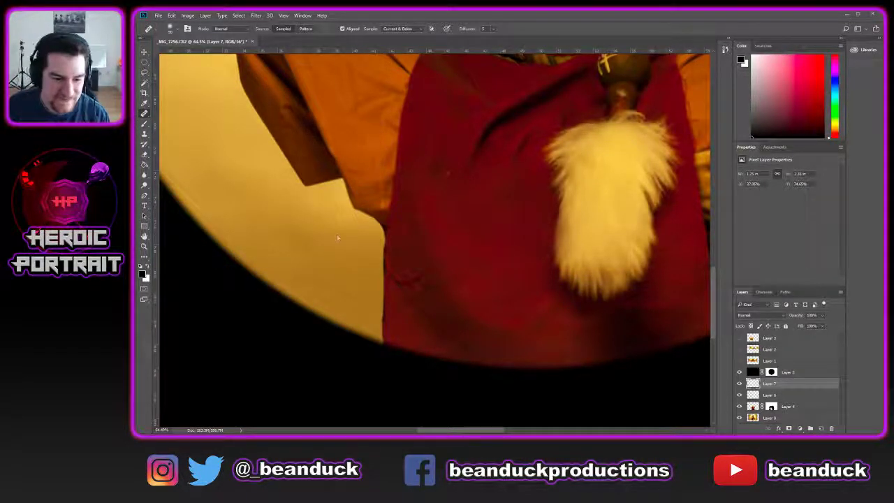
# - On Layer 6, clone clean golden backdrop along the robe's edge below the trouser leg with the Clone Stamp
pyautogui.scroll(2, 336, 234)
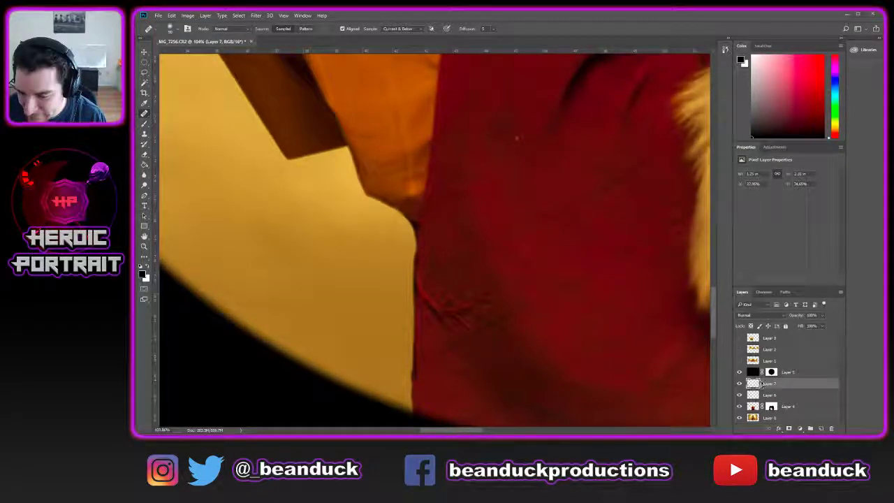
pyautogui.click(750, 406)
pyautogui.click(751, 394)
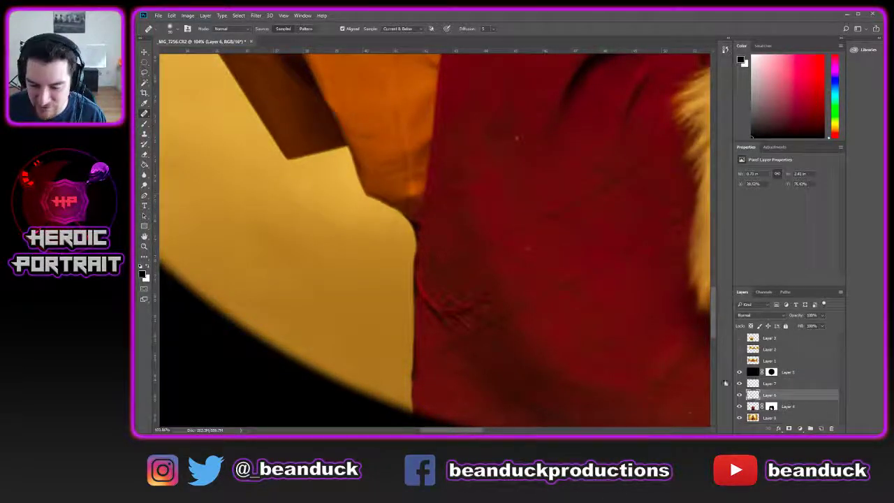
pyautogui.press('s')
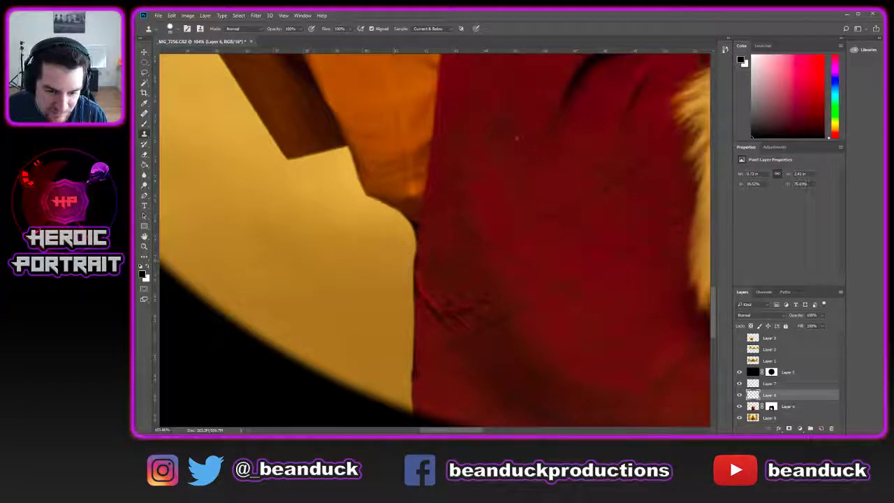
pyautogui.moveTo(400, 273); pyautogui.dragTo(400, 342)
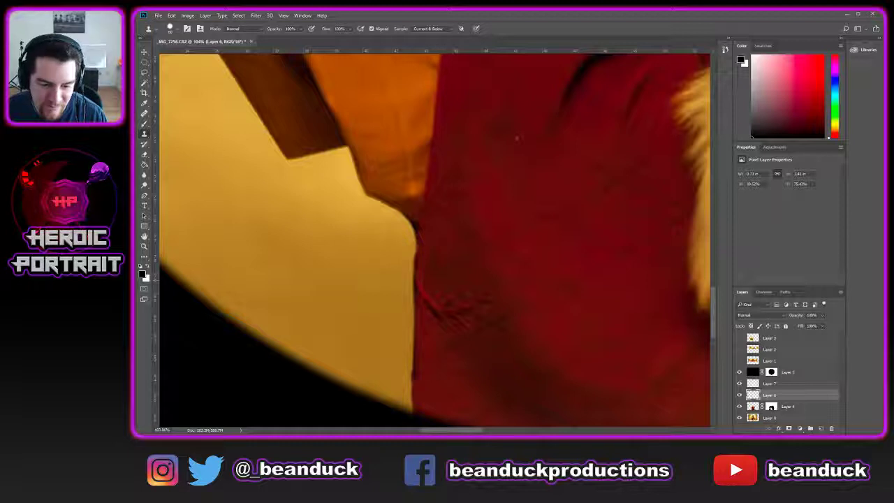
# - Adjust the clone brush's hardness and retouch the boundary between the robe and the golden backdrop to a clean edge
pyautogui.rightClick(411, 297)
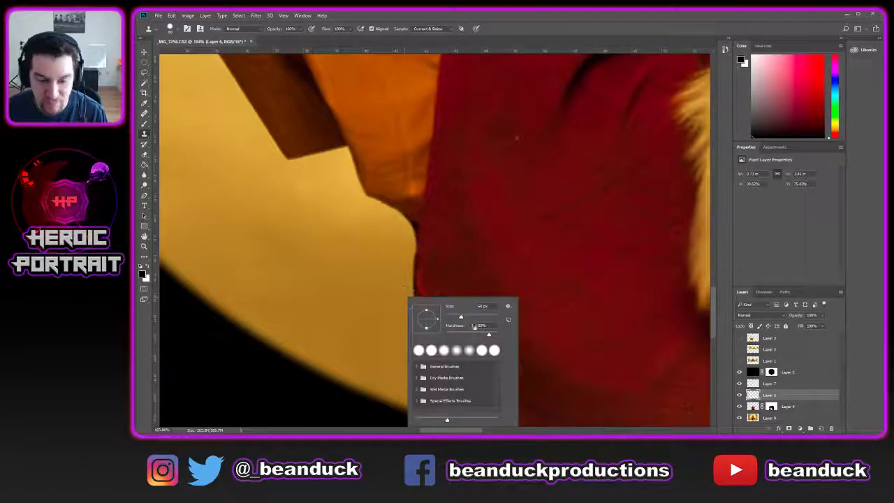
pyautogui.press('Return')
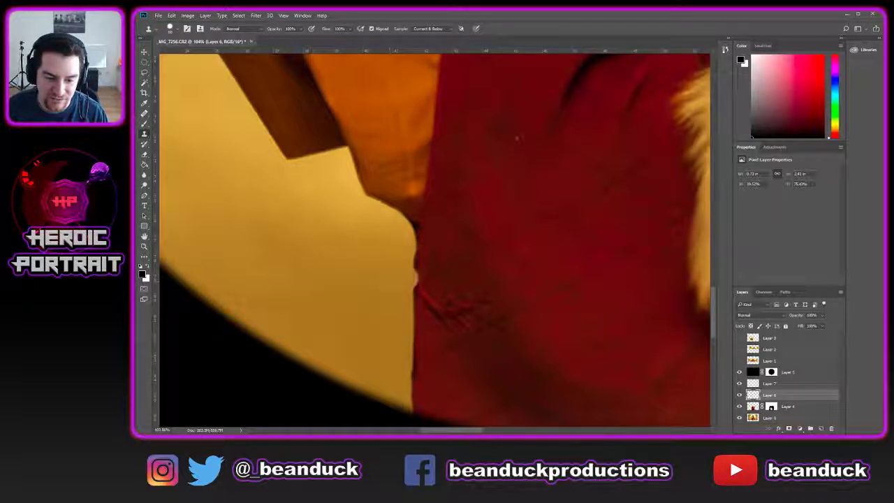
pyautogui.moveTo(414, 293); pyautogui.dragTo(414, 322)
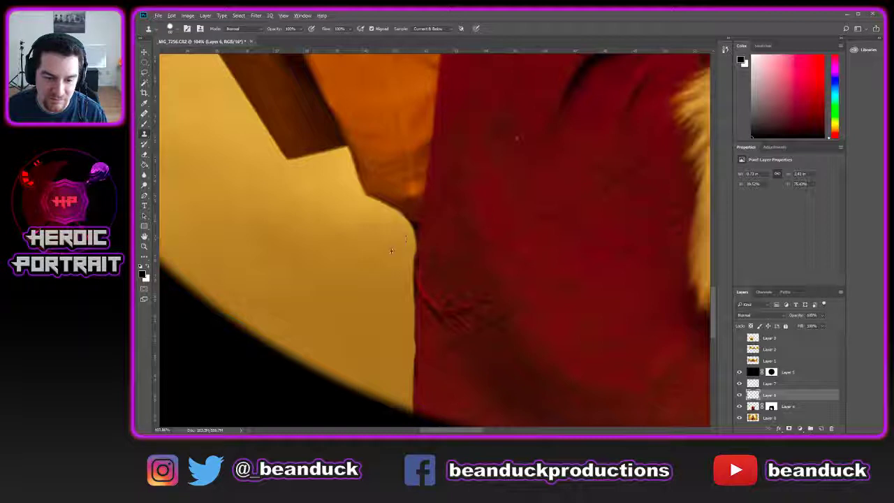
pyautogui.moveTo(405, 271); pyautogui.dragTo(405, 285)
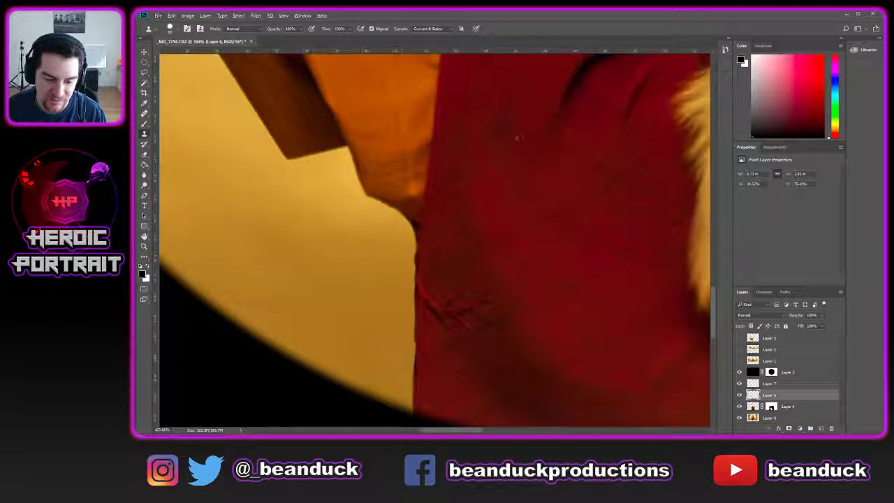
# - Try cloning over the lowest part of the robe's edge near the circle's rim, and undo the stroke
pyautogui.scroll(-4, 401, 381)
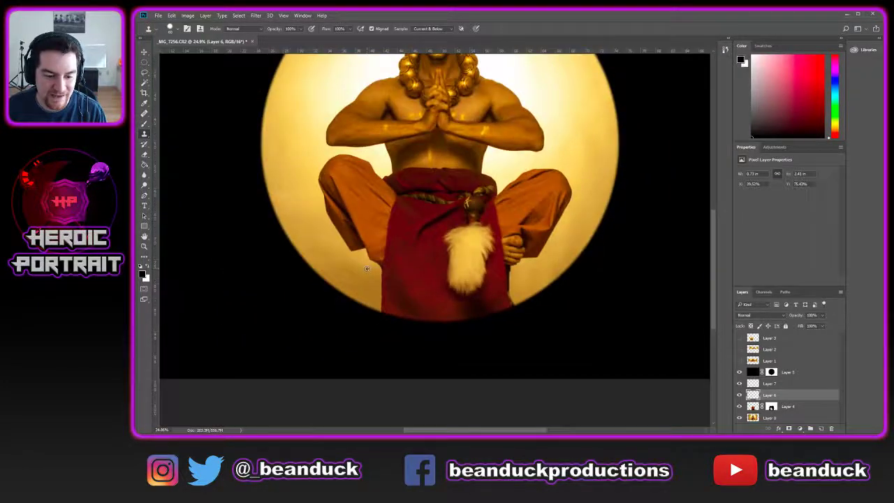
pyautogui.scroll(2, 354, 270)
pyautogui.scroll(2, 354, 270)
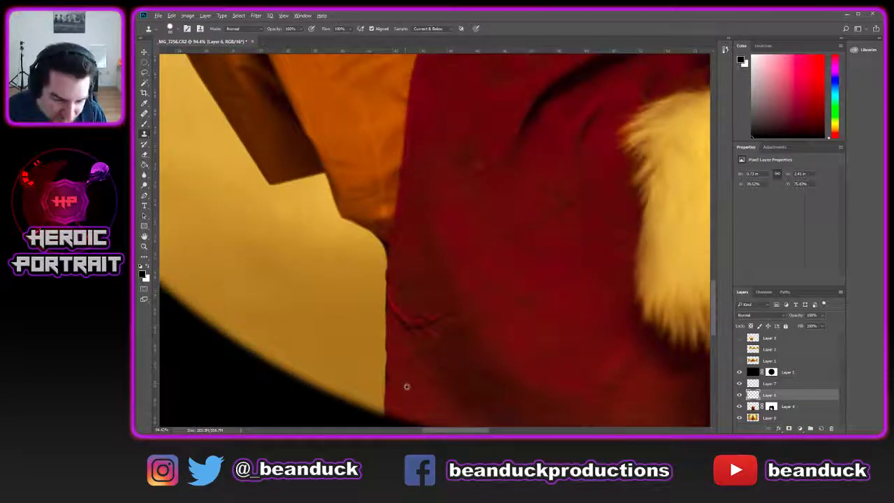
pyautogui.moveTo(398, 379)
pyautogui.mouseDown()
pyautogui.moveTo(393, 371)
pyautogui.moveTo(400, 383)
pyautogui.mouseUp()
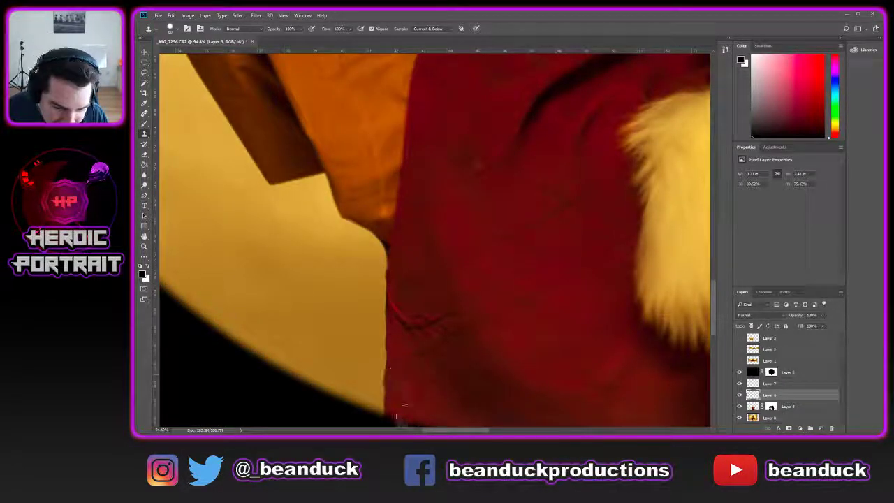
pyautogui.hotkey('ctrl', 'z')
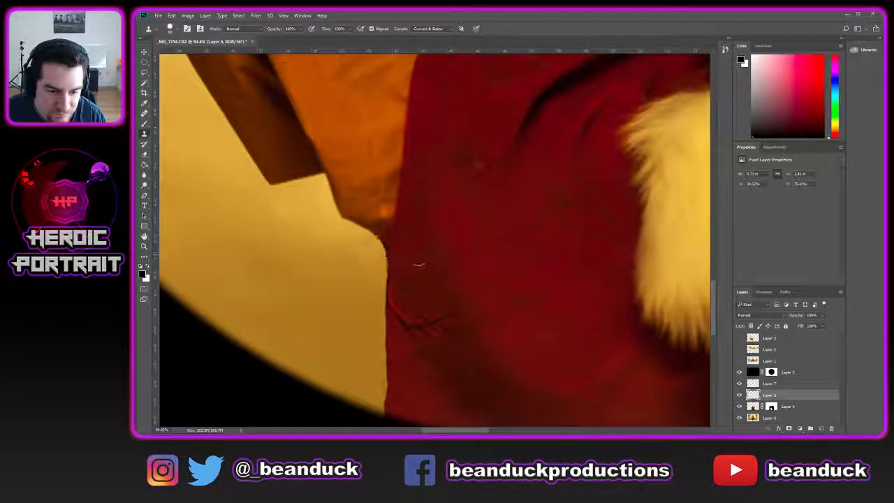
# - Try cloning red fabric into the corner where the trouser leg meets the robe, undo it, and sample the backdrop
pyautogui.keyDown('alt'); pyautogui.click(408, 256); pyautogui.keyUp('alt')
pyautogui.moveTo(391, 240)
pyautogui.mouseDown()
pyautogui.moveTo(395, 256)
pyautogui.moveTo(377, 252)
pyautogui.mouseUp()
pyautogui.hotkey('ctrl', 'z')
pyautogui.keyDown('alt'); pyautogui.click(363, 255); pyautogui.keyUp('alt')
# - Smooth the blotchy golden backdrop below the trouser leg on Layer 7 with the Healing Brush
pyautogui.scroll(-8, 418, 262)
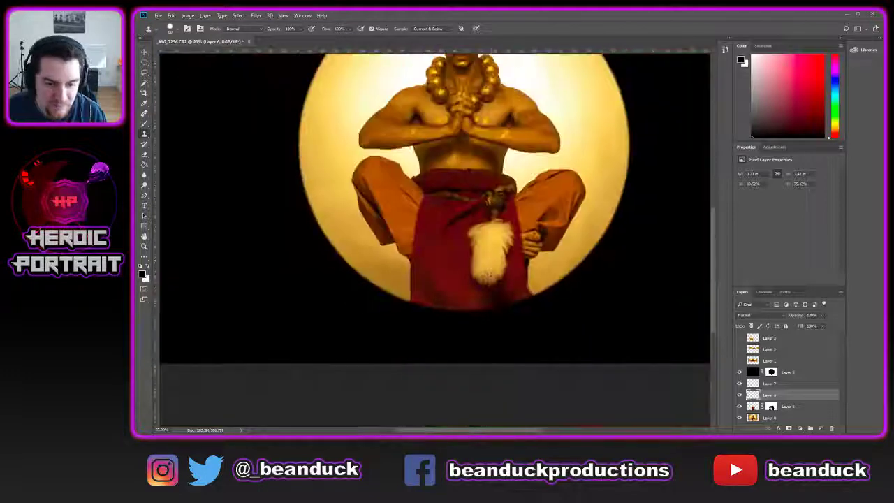
pyautogui.scroll(1, 506, 267)
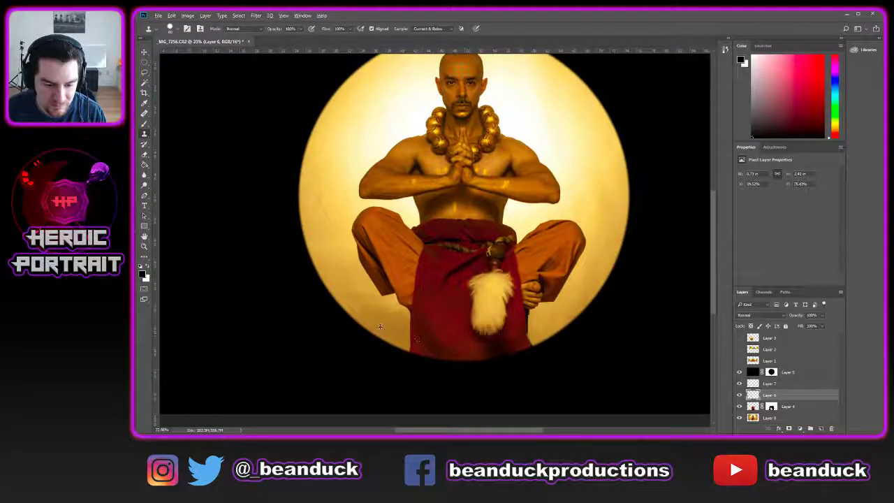
pyautogui.scroll(6, 381, 326)
pyautogui.press('j')
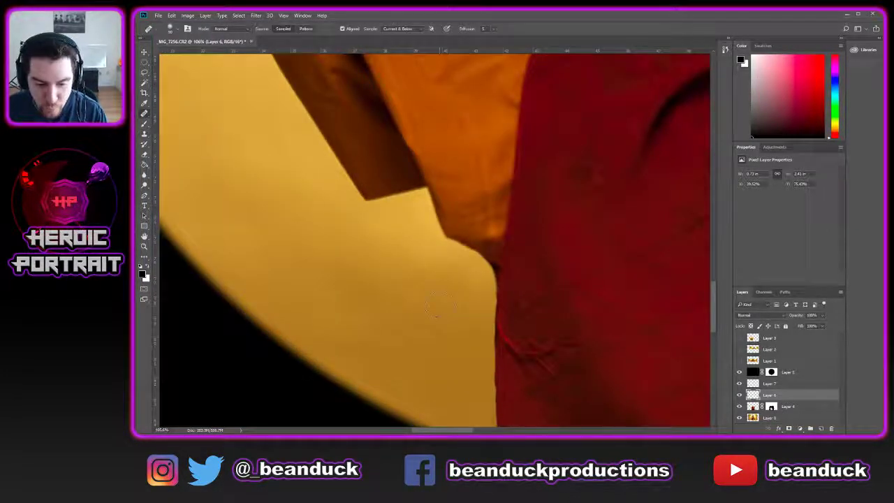
pyautogui.click(803, 383)
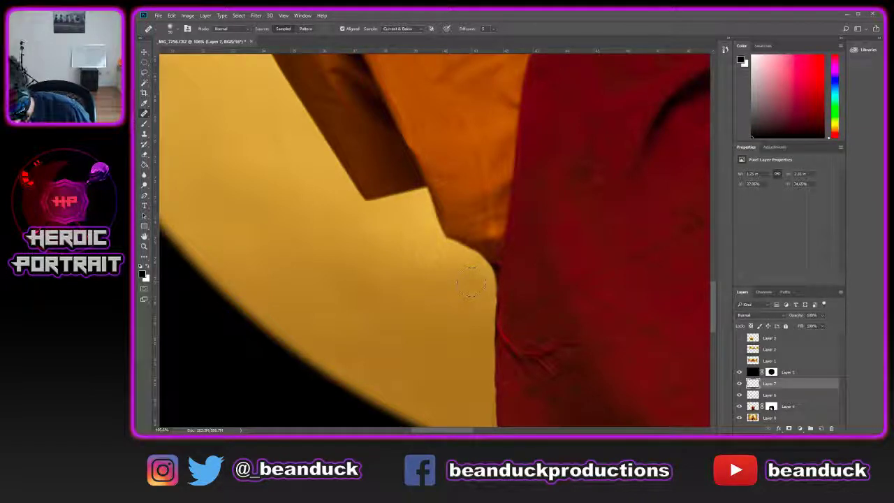
pyautogui.scroll(1, 506, 265)
pyautogui.scroll(2, 507, 265)
pyautogui.scroll(2, 536, 352)
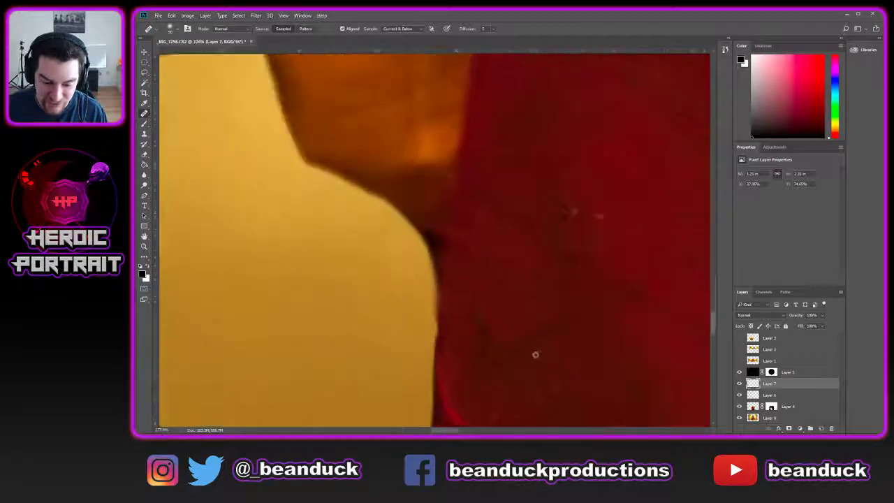
# - Move Layer 4 with the robe to the top of the layer stack, so the cloth hangs over the circle
pyautogui.scroll(-8, 535, 355)
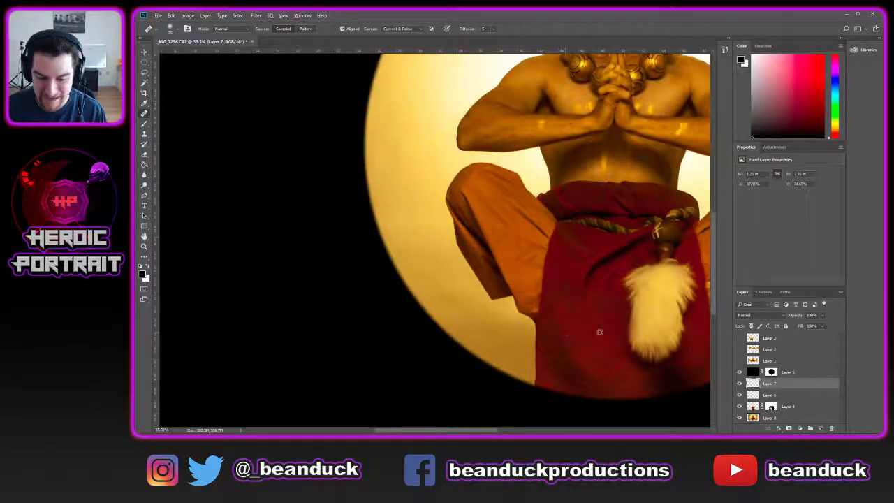
pyautogui.scroll(-2, 599, 332)
pyautogui.press('h')
pyautogui.moveTo(617, 333); pyautogui.dragTo(492, 304)
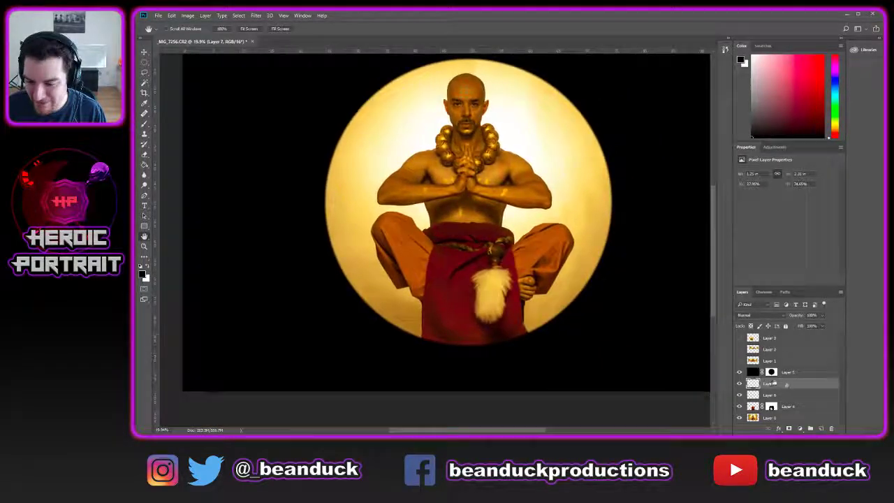
pyautogui.moveTo(803, 411); pyautogui.dragTo(801, 334)
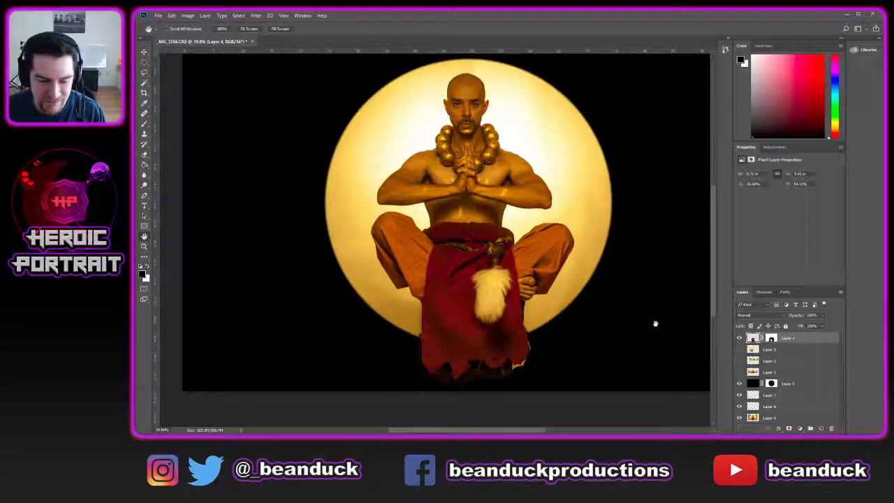
pyautogui.hotkey('ctrl', 'z')
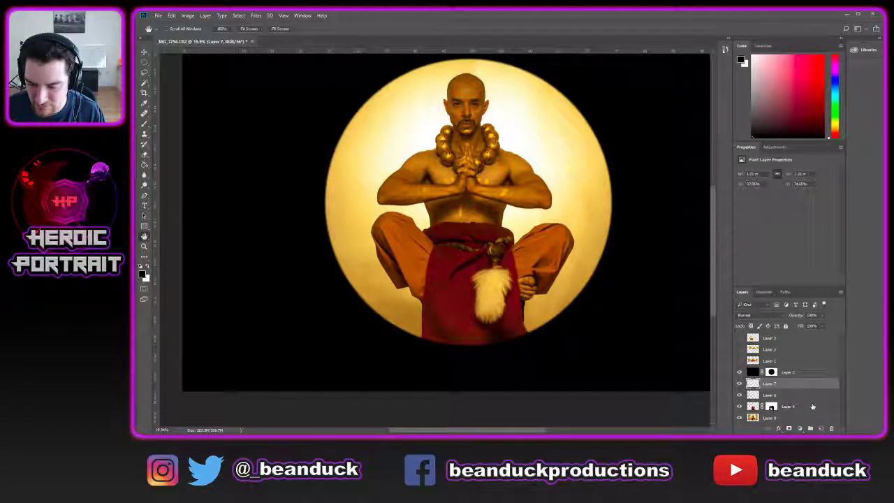
pyautogui.moveTo(814, 407); pyautogui.dragTo(817, 338)
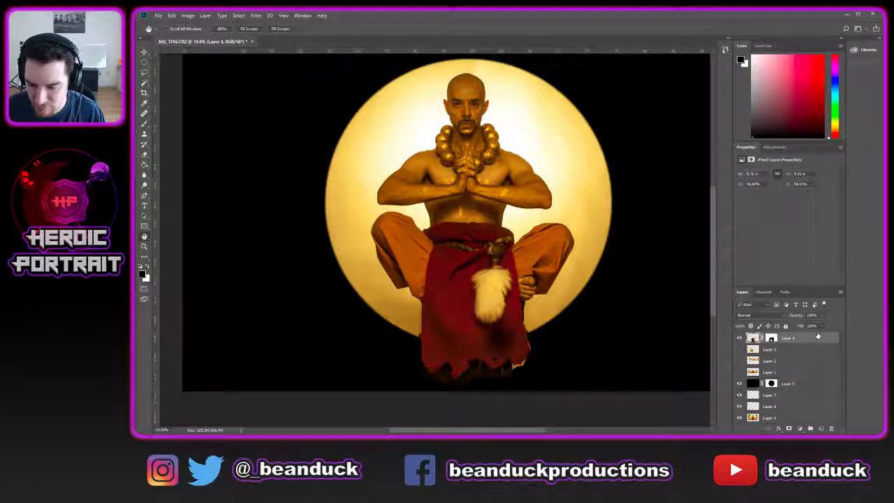
# - Try cloning golden backdrop over the dark smudge between the robe's edge and the circle's rim on Layer 6, and undo it
pyautogui.click(768, 406)
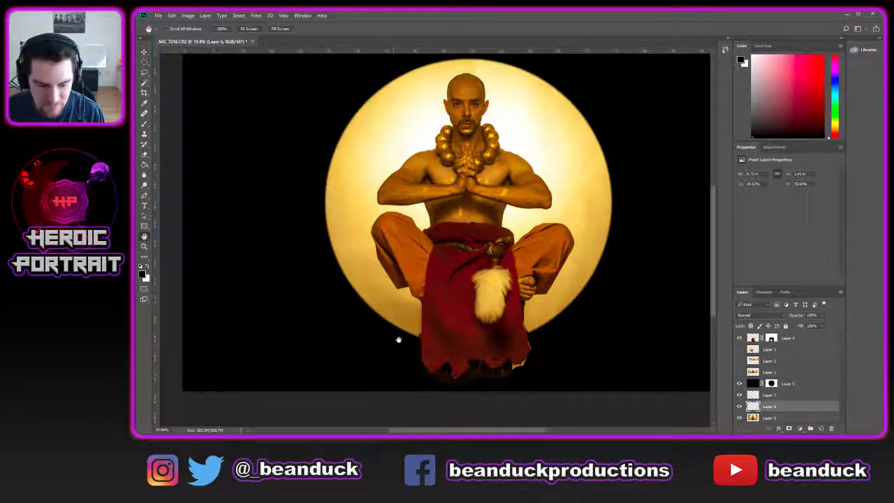
pyautogui.scroll(6, 405, 318)
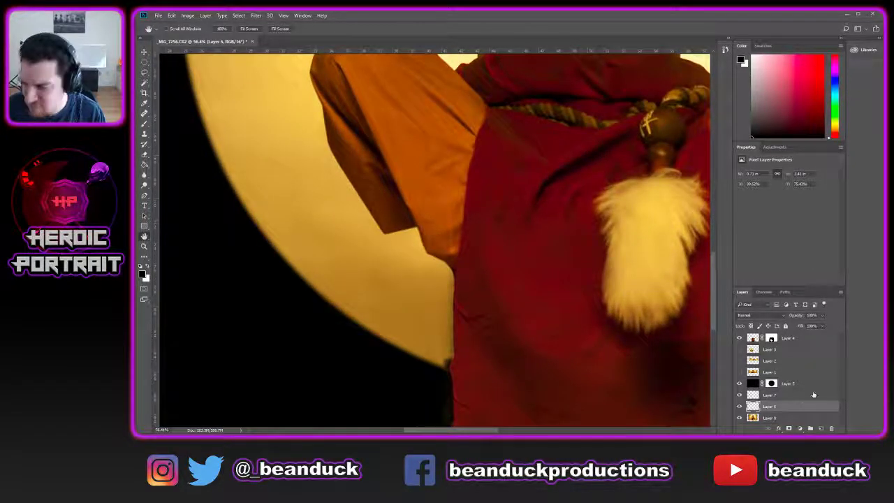
pyautogui.scroll(-7, 512, 276)
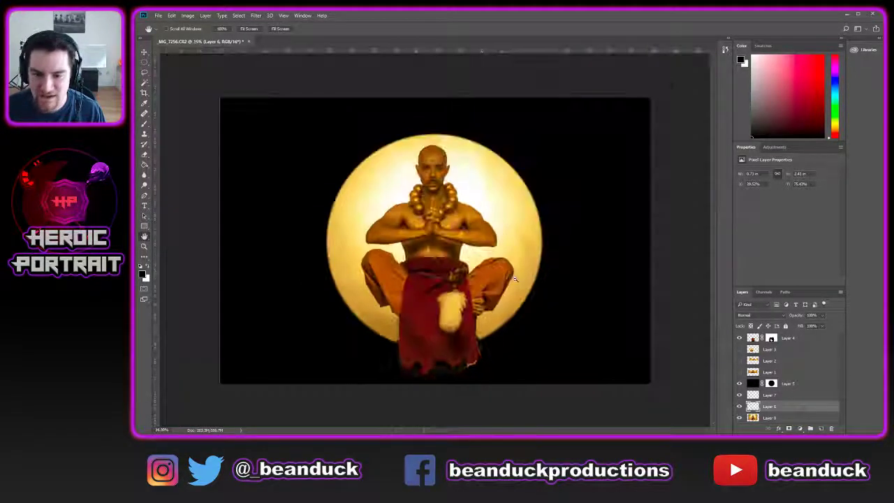
pyautogui.scroll(7, 419, 363)
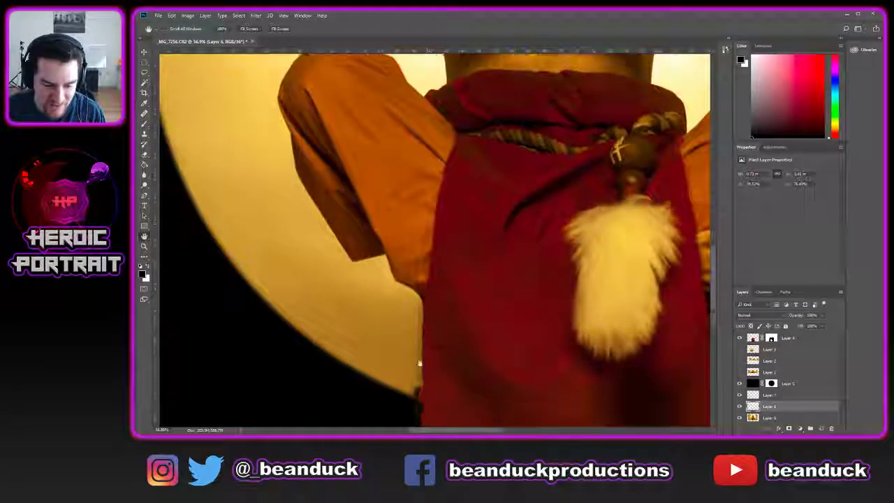
pyautogui.scroll(4, 419, 363)
pyautogui.click(740, 341)
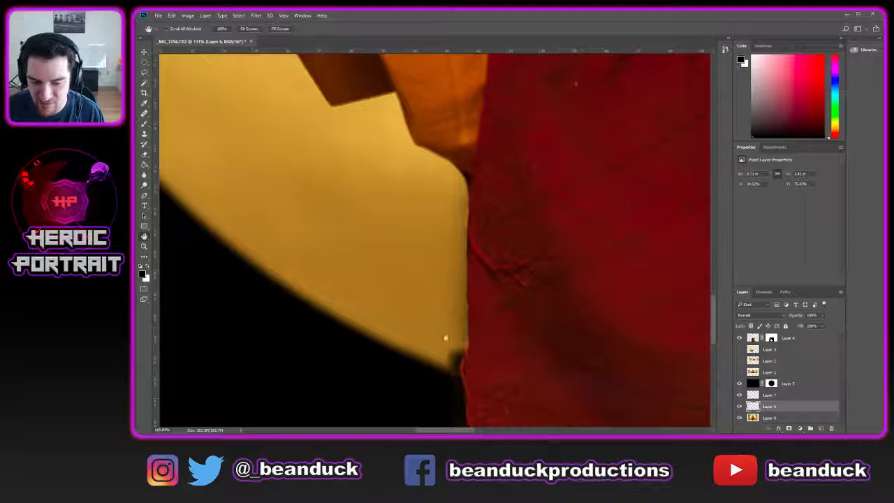
pyautogui.press('s')
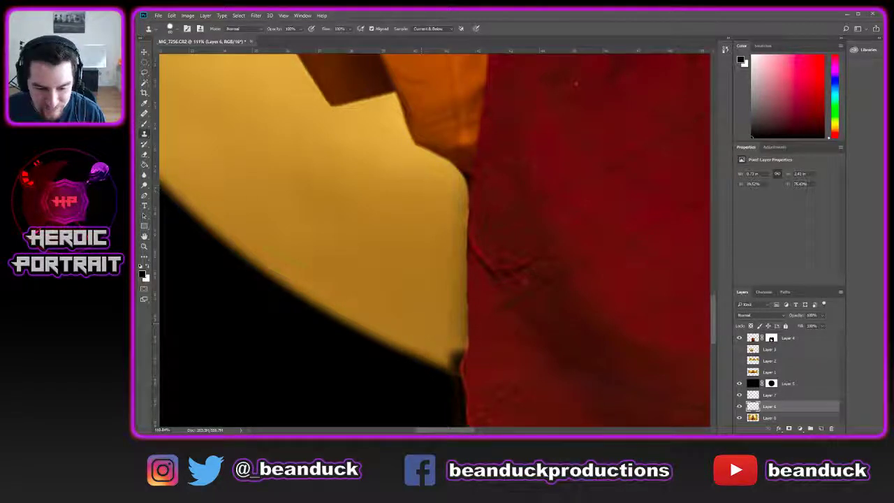
pyautogui.keyDown('alt'); pyautogui.click(421, 317); pyautogui.keyUp('alt')
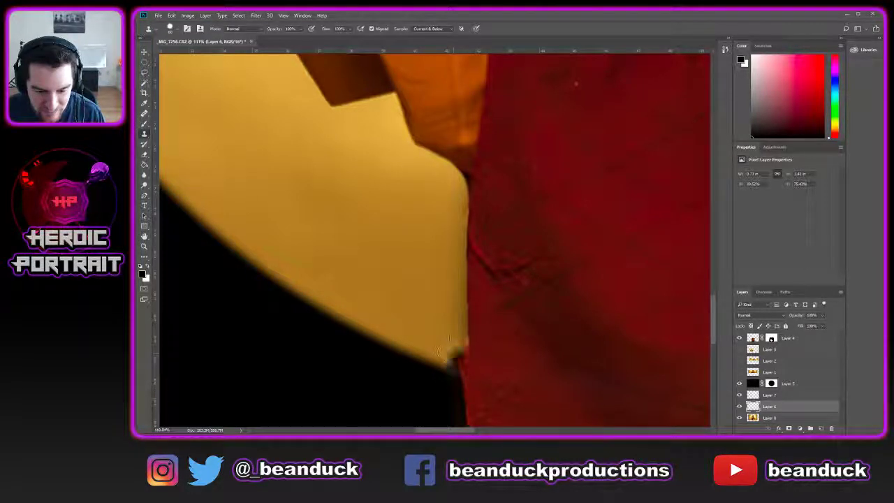
pyautogui.scroll(3, 452, 340)
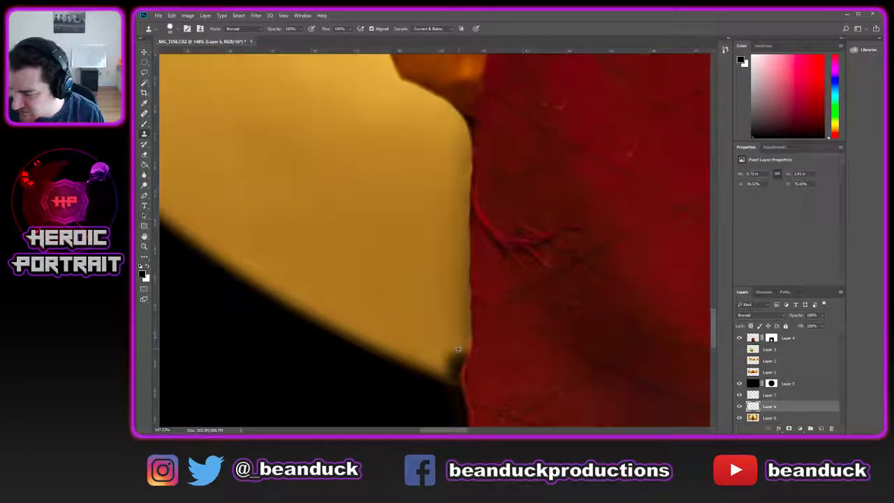
pyautogui.scroll(-2, 457, 345)
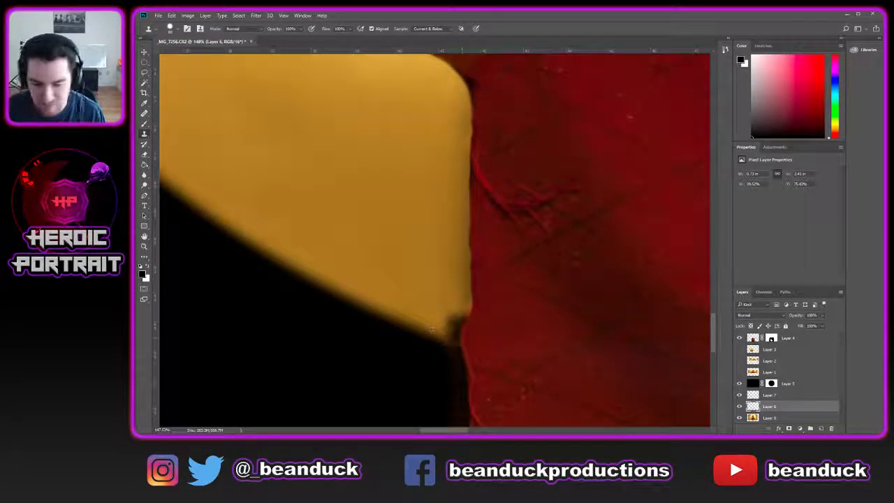
pyautogui.keyDown('alt'); pyautogui.click(418, 317); pyautogui.keyUp('alt')
pyautogui.moveTo(449, 317); pyautogui.dragTo(453, 323)
pyautogui.hotkey('ctrl', 'z')
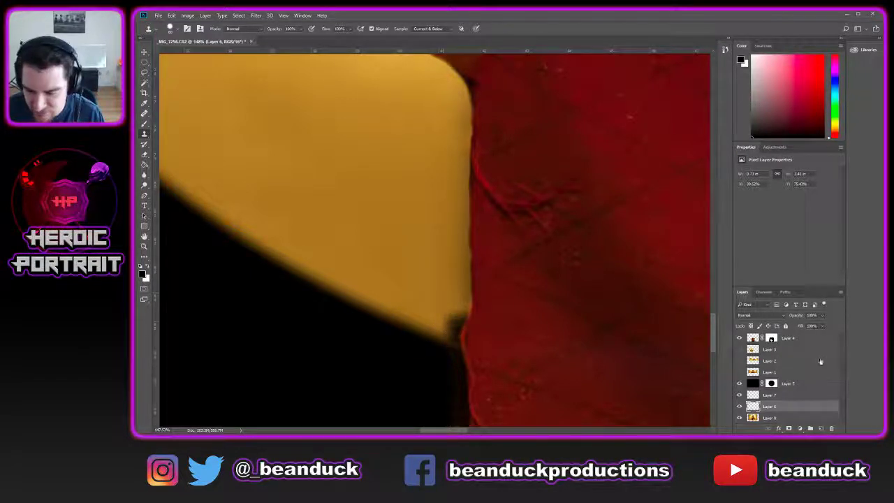
# - Select Layer 4, set the Clone Stamp to sample only the Current Layer, and sample near the robe's edge
pyautogui.click(810, 338)
pyautogui.keyDown('alt'); pyautogui.click(422, 313); pyautogui.keyUp('alt')
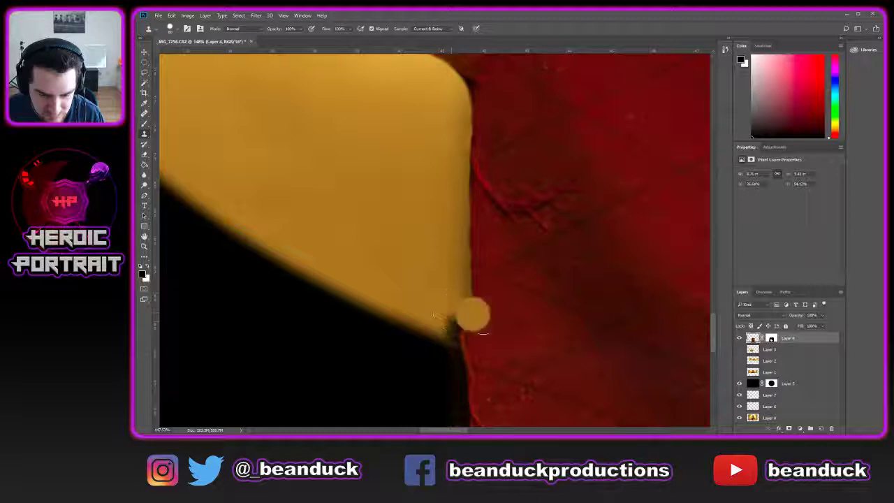
pyautogui.click(437, 29)
pyautogui.click(428, 37)
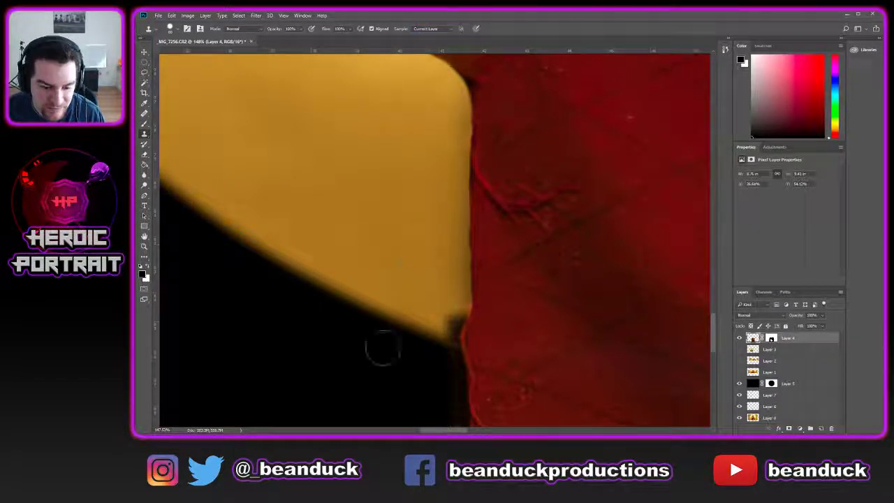
pyautogui.keyDown('alt'); pyautogui.click(410, 276); pyautogui.keyUp('alt')
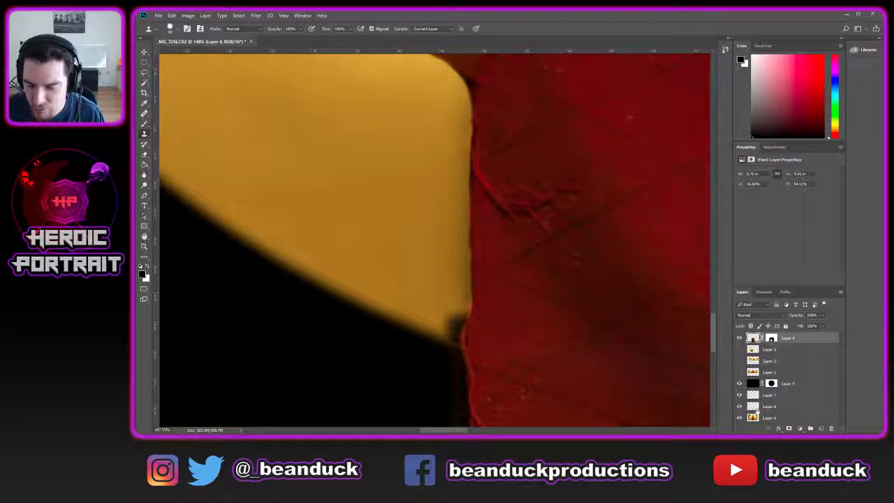
# - Try Layer 4 directly above Layer 0 with Layers 5, 6 and 7 hidden, compare it on and off, and return it to the top
pyautogui.moveTo(751, 337); pyautogui.dragTo(750, 412)
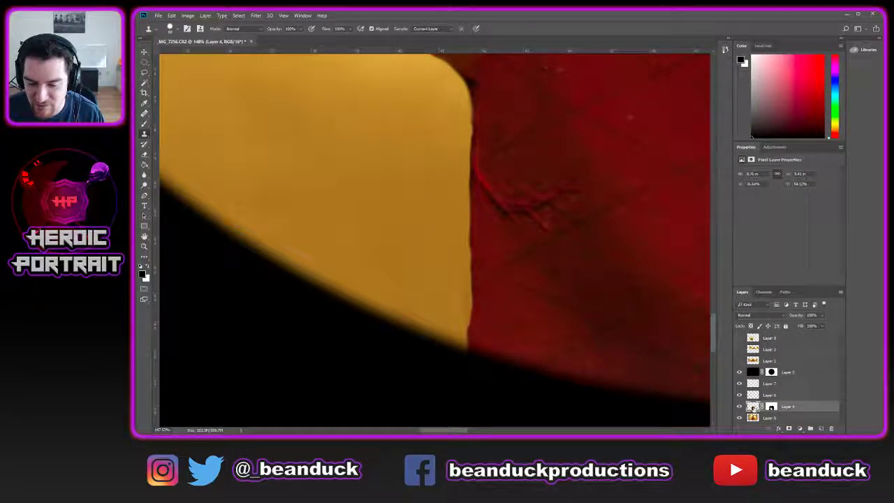
pyautogui.moveTo(740, 384); pyautogui.dragTo(740, 396)
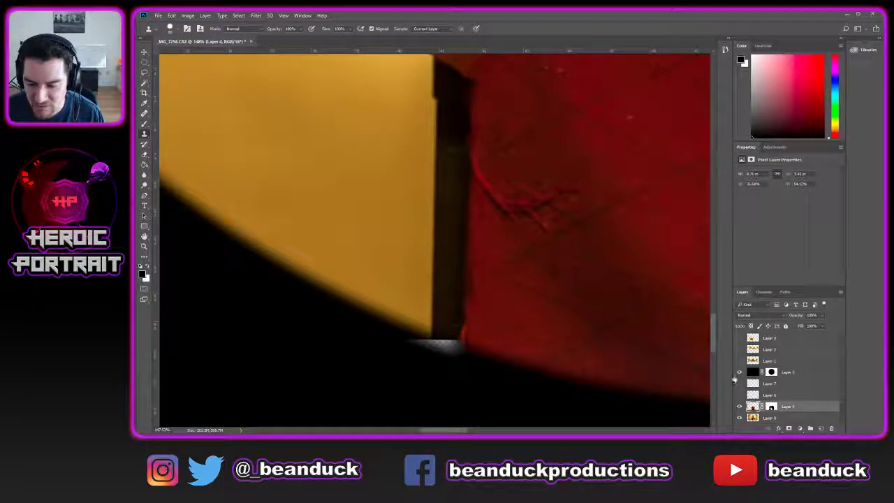
pyautogui.click(740, 372)
pyautogui.click(739, 407)
pyautogui.click(739, 406)
pyautogui.click(739, 407)
pyautogui.click(740, 406)
pyautogui.scroll(-6, 713, 395)
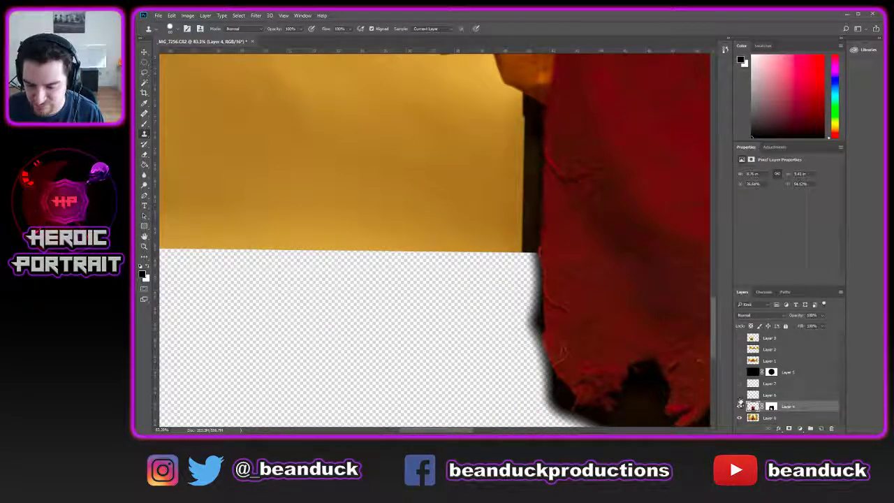
pyautogui.moveTo(753, 406); pyautogui.dragTo(756, 339)
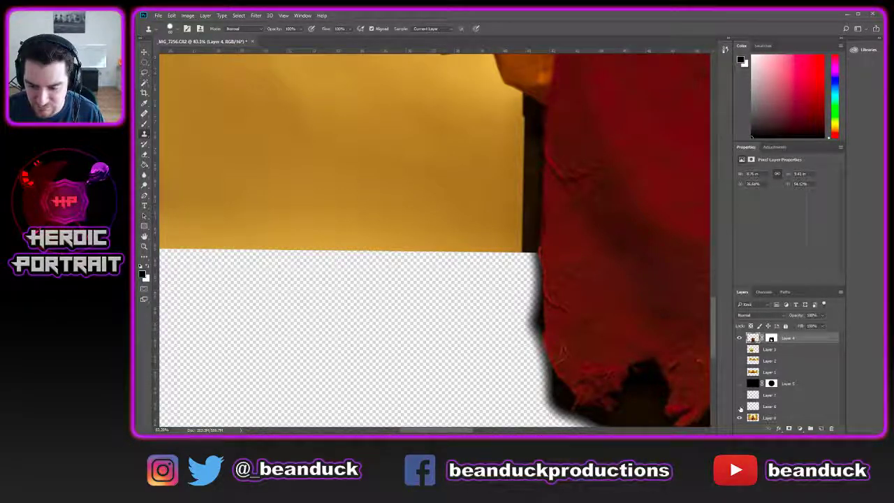
# - Show Layers 6, 7 and 5 again, toggling Layer 6 to examine its retouching beside the robe
pyautogui.click(739, 407)
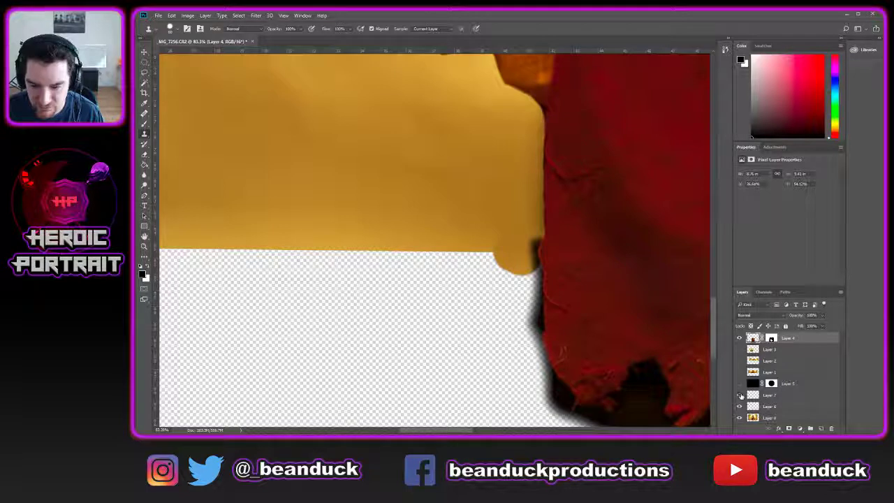
pyautogui.click(739, 406)
pyautogui.click(739, 407)
pyautogui.click(739, 406)
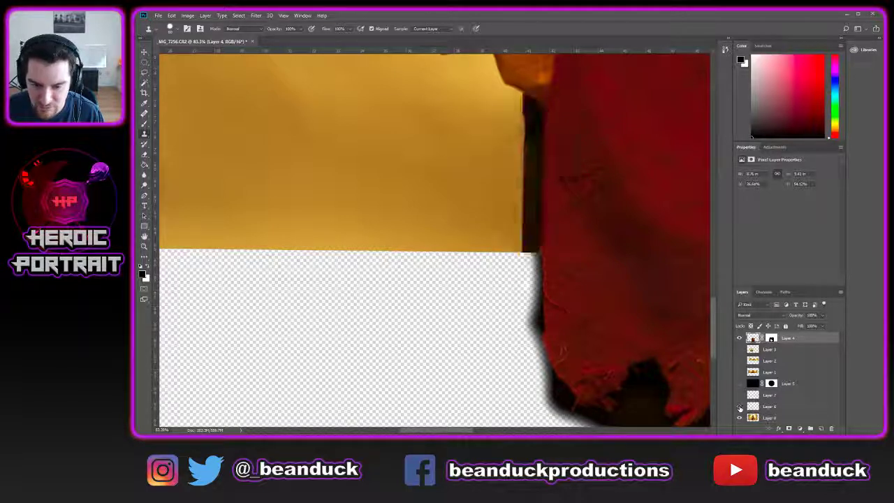
pyautogui.click(739, 406)
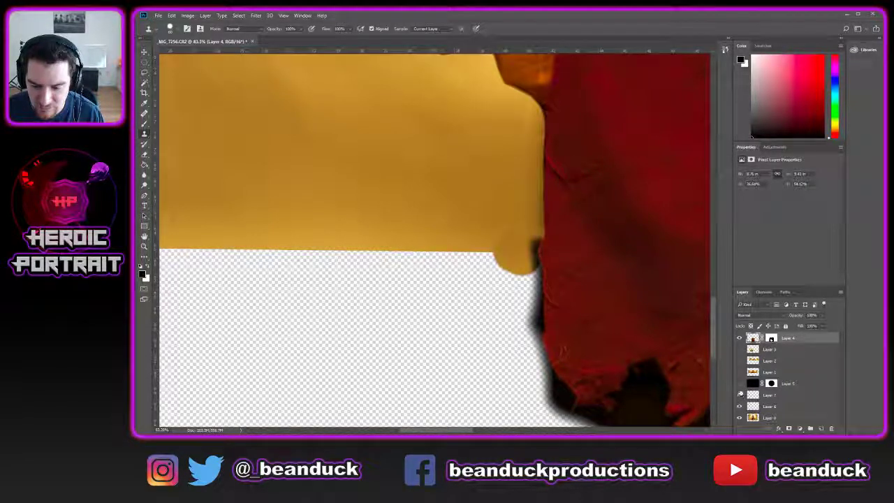
pyautogui.click(739, 395)
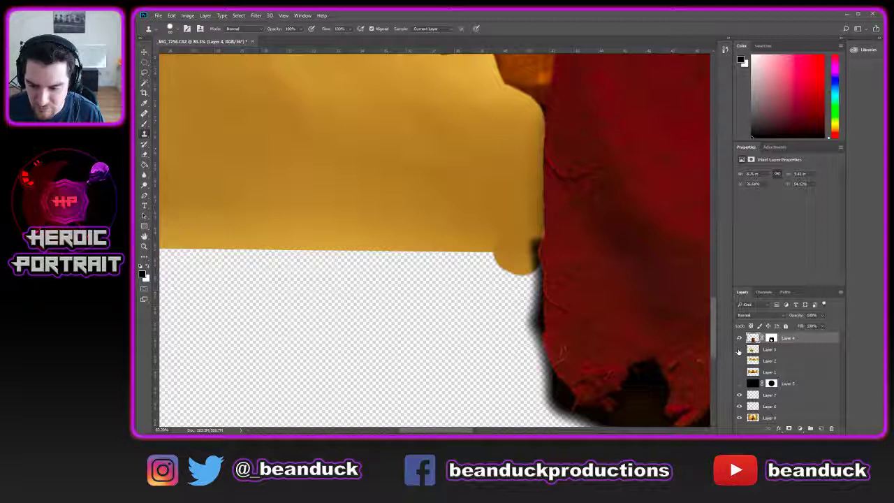
pyautogui.click(740, 384)
pyautogui.click(740, 407)
pyautogui.click(740, 407)
pyautogui.click(740, 395)
# - Toggle Layers 0, 6 and 4 in turn to check which one holds the dark smudge at the robe's edge
pyautogui.click(739, 417)
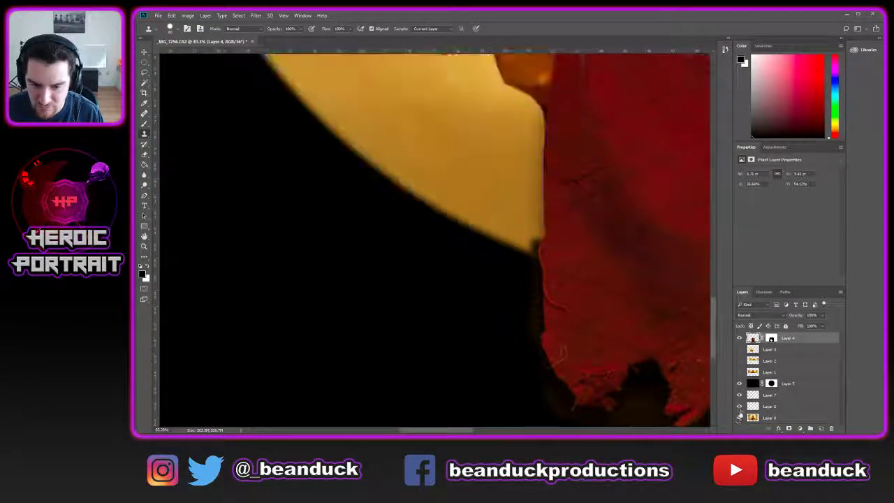
pyautogui.click(739, 418)
pyautogui.click(740, 405)
pyautogui.click(738, 338)
pyautogui.click(739, 338)
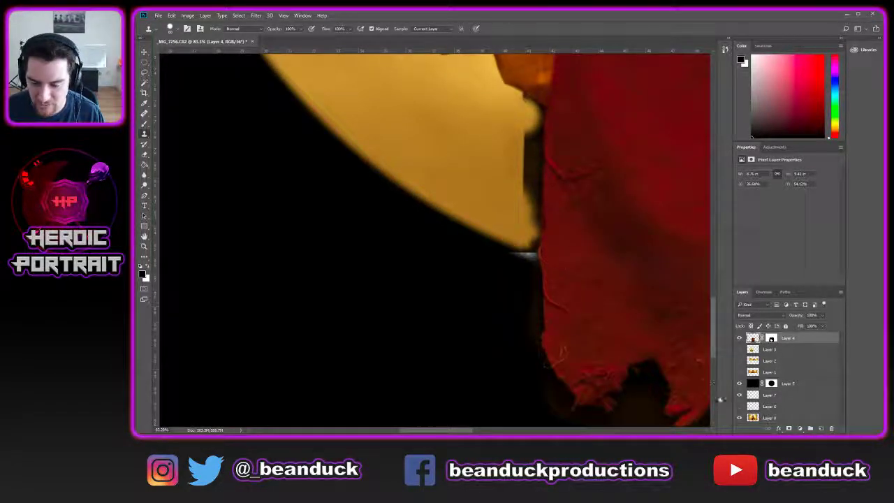
pyautogui.click(740, 407)
# - Try erasing the dark smudge beside the robe on Layer 4 with the Eraser, and undo the strokes
pyautogui.press('e')
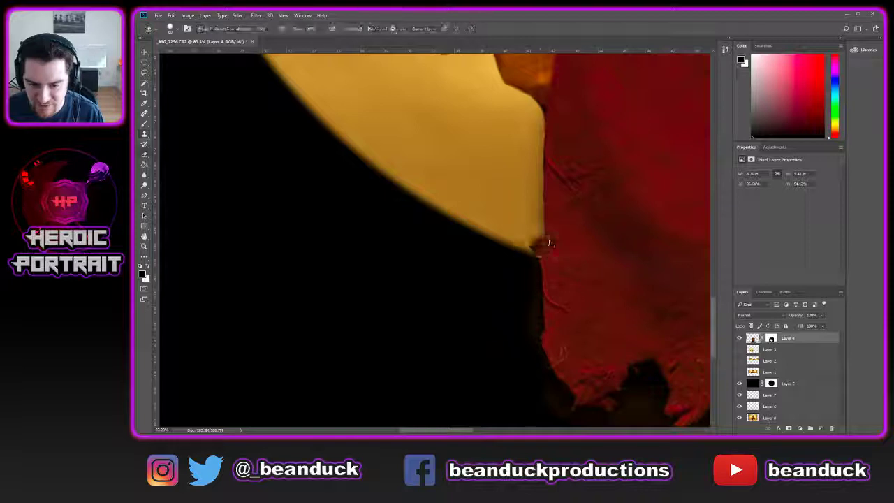
pyautogui.moveTo(535, 242)
pyautogui.mouseDown()
pyautogui.moveTo(531, 253)
pyautogui.moveTo(546, 258)
pyautogui.mouseUp()
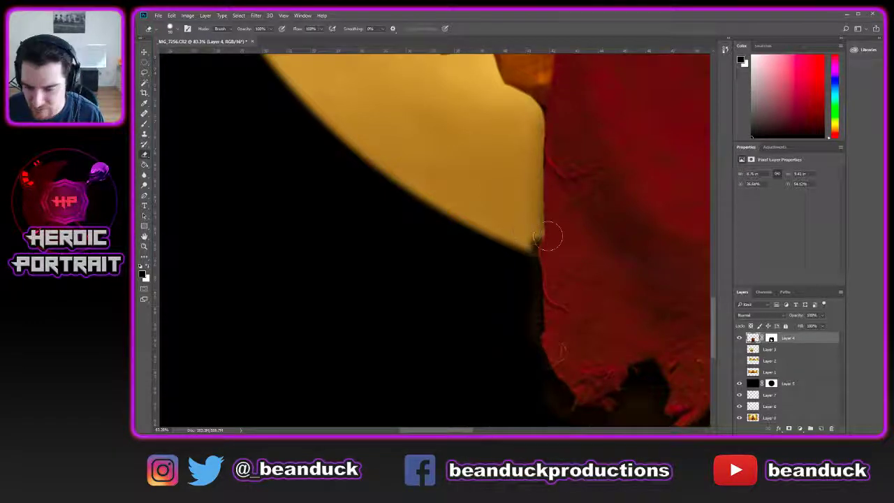
pyautogui.moveTo(525, 246); pyautogui.dragTo(530, 248)
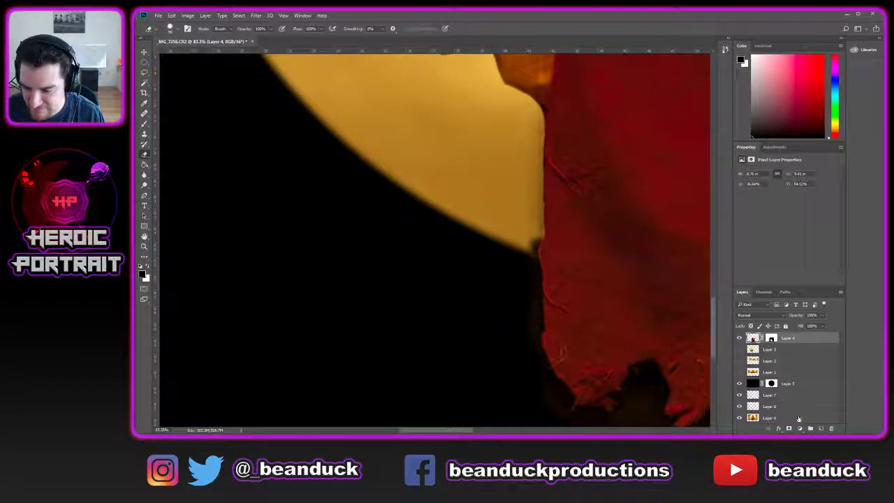
# - Paint black on Layer 4's mask over the dark smudge where the robe meets the circle's rim, adjusting the brush hardness
pyautogui.press('b')
pyautogui.click(771, 338)
pyautogui.press('x')
pyautogui.scroll(1, 520, 182)
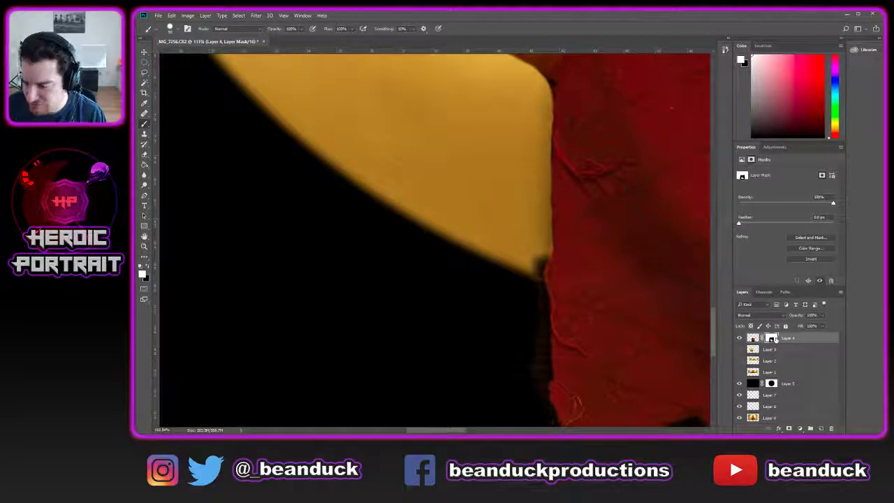
pyautogui.moveTo(525, 234)
pyautogui.mouseDown()
pyautogui.moveTo(536, 246)
pyautogui.moveTo(523, 265)
pyautogui.mouseUp()
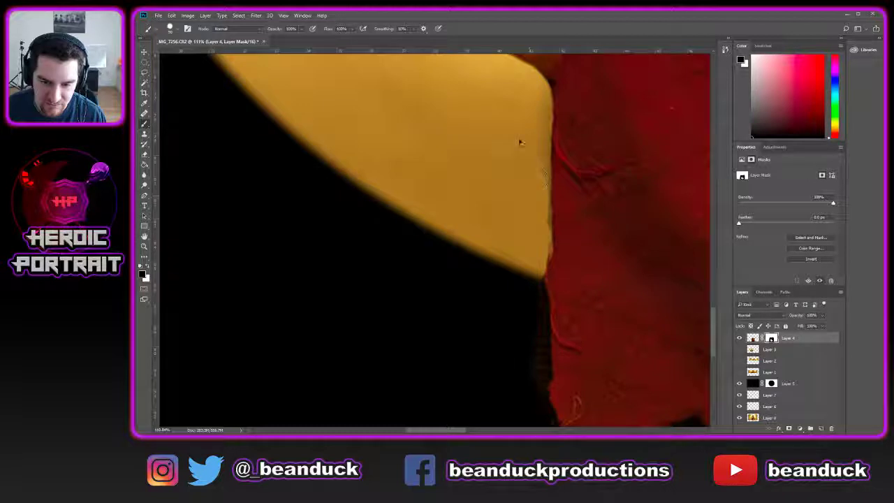
pyautogui.rightClick(538, 202)
pyautogui.click(534, 210)
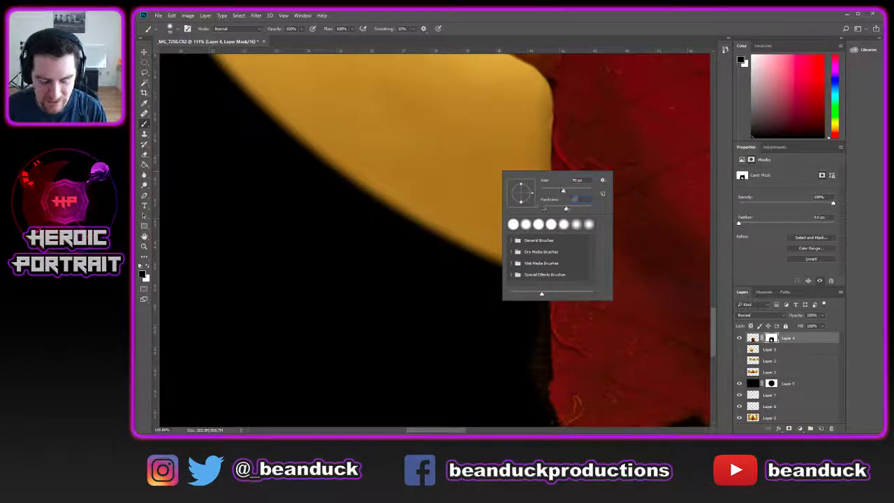
pyautogui.press('Return')
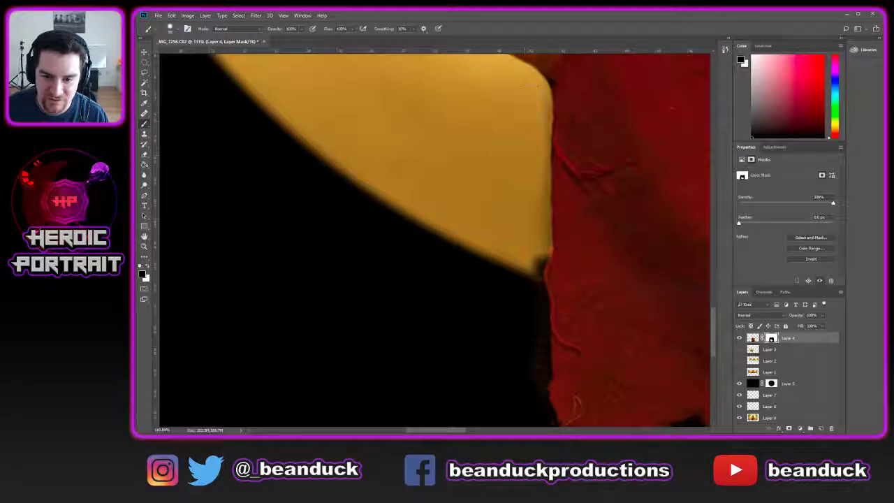
pyautogui.moveTo(549, 184)
pyautogui.mouseDown()
pyautogui.moveTo(531, 259)
pyautogui.moveTo(531, 245)
pyautogui.moveTo(524, 250)
pyautogui.moveTo(523, 285)
pyautogui.moveTo(531, 265)
pyautogui.mouseUp()
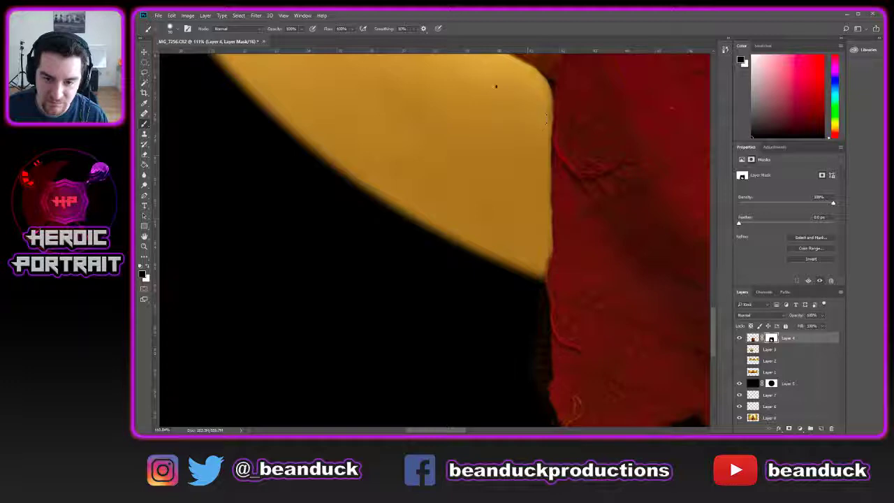
# - Erase on Layer 4's image with the Eraser where the circle's rim meets the red robe
pyautogui.scroll(-5, 546, 115)
pyautogui.scroll(3, 463, 207)
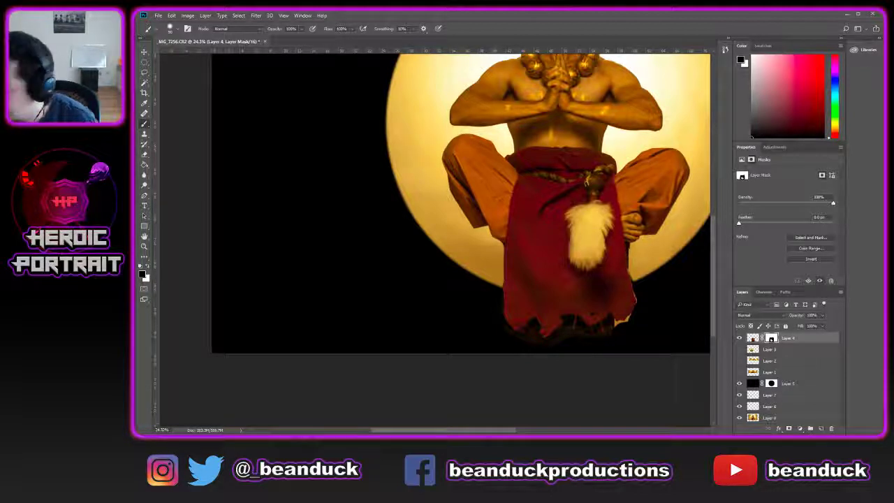
pyautogui.press('space')
pyautogui.moveTo(583, 216); pyautogui.dragTo(527, 227)
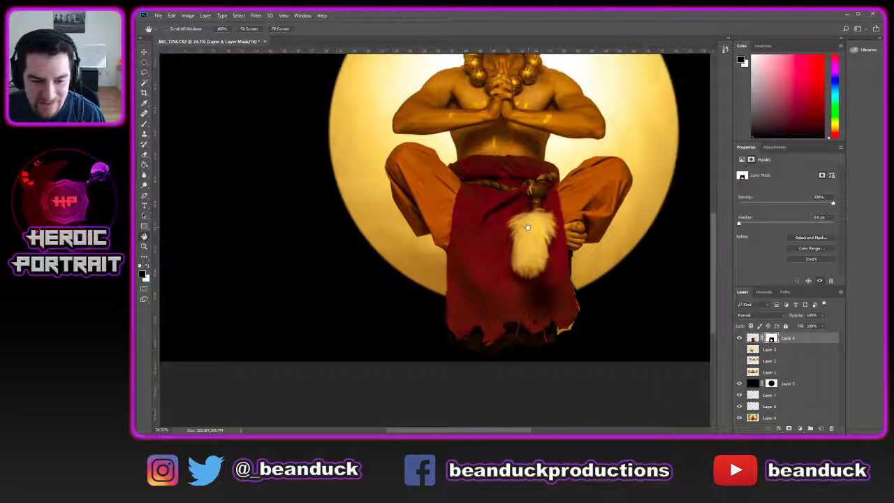
pyautogui.scroll(3, 435, 289)
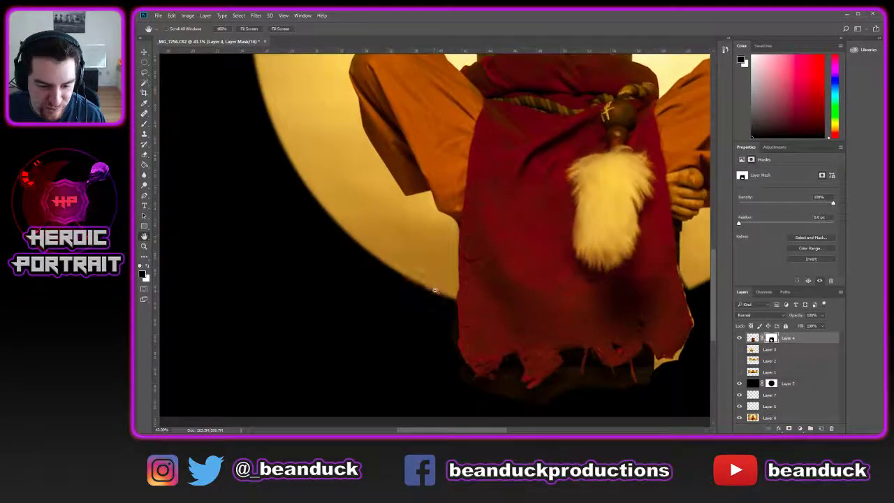
pyautogui.scroll(4, 434, 290)
pyautogui.click(753, 338)
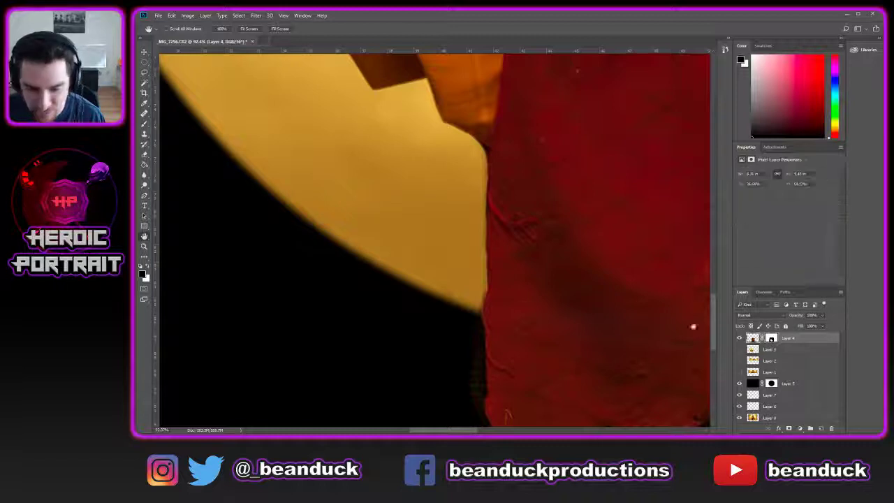
pyautogui.press('e')
pyautogui.moveTo(455, 300); pyautogui.dragTo(444, 285)
# - Paint white on Layer 4's mask to restore the robe's edge beside the circle's rim
pyautogui.click(771, 338)
pyautogui.press('b')
pyautogui.press('x')
pyautogui.moveTo(497, 287); pyautogui.dragTo(495, 294)
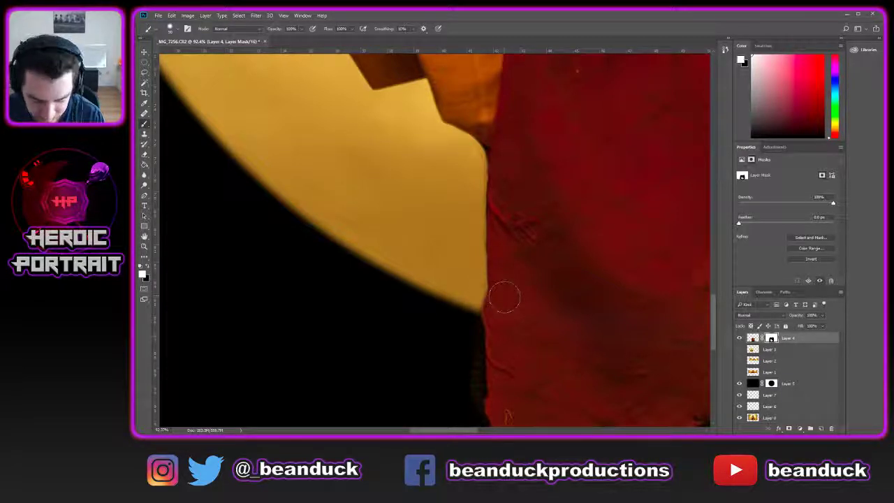
# - Paint white along the robe's left edge on Layer 4's mask with a harder, smaller brush, undoing the last stroke
pyautogui.rightClick(505, 298)
pyautogui.moveTo(572, 333); pyautogui.dragTo(591, 333)
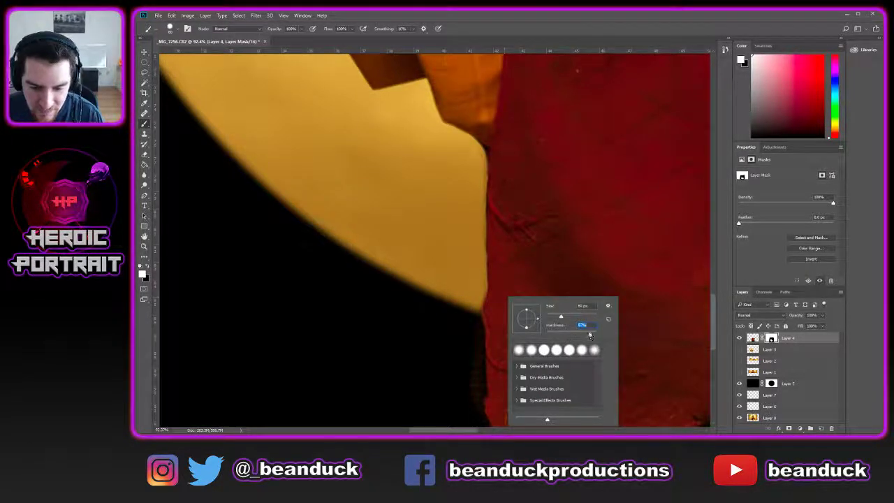
pyautogui.press('Return')
pyautogui.press('[')
pyautogui.press('[')
pyautogui.press('[')
pyautogui.moveTo(492, 304); pyautogui.dragTo(495, 262)
pyautogui.moveTo(493, 176)
pyautogui.mouseDown()
pyautogui.moveTo(478, 276)
pyautogui.moveTo(488, 315)
pyautogui.mouseUp()
pyautogui.hotkey('ctrl', 'z')
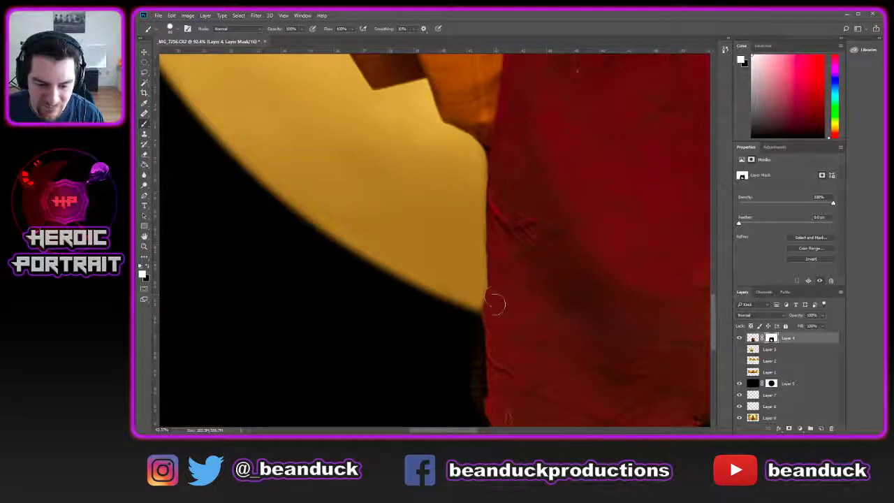
# - Paint black on Layer 4's mask just outside the robe's left edge to clean its border against the circle
pyautogui.rightClick(509, 301)
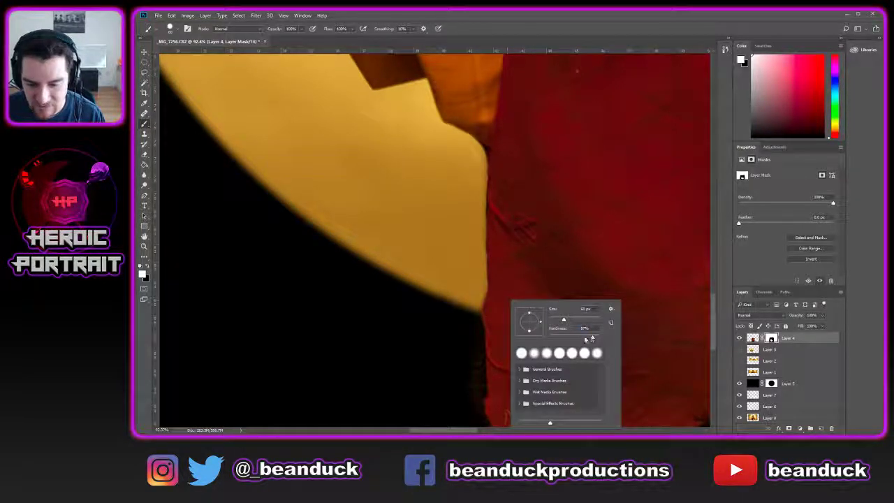
pyautogui.press('Return')
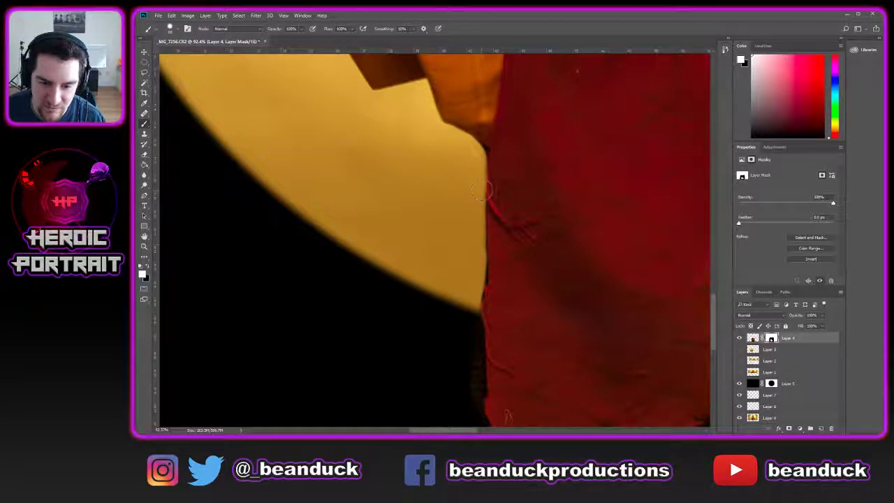
pyautogui.press('x')
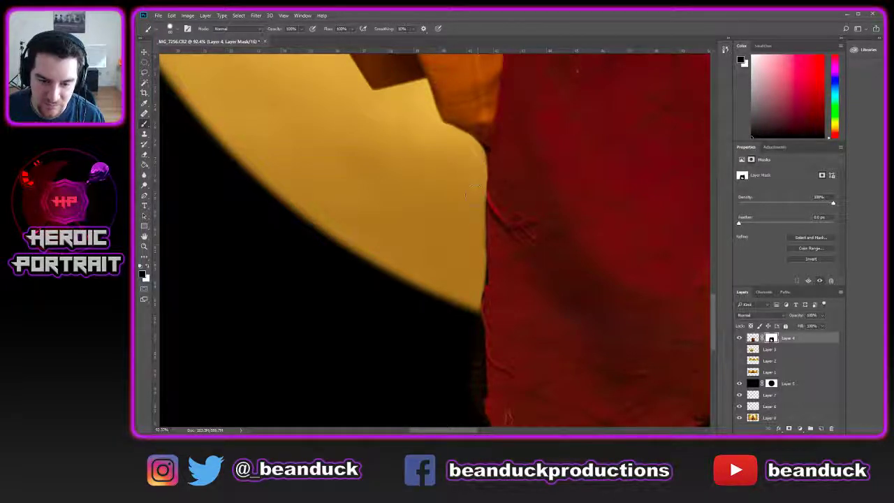
pyautogui.moveTo(475, 252); pyautogui.dragTo(477, 268)
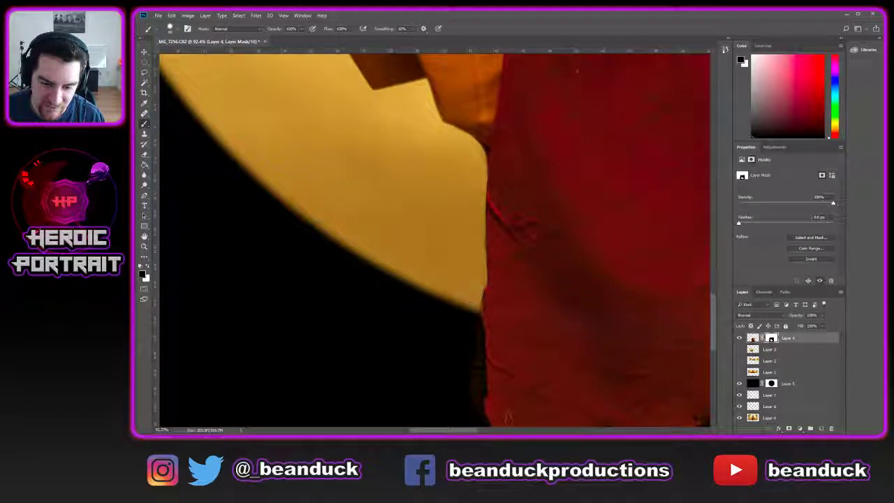
# - Examine the robe and the whole figure against the circle, and inspect the torn hem up close
pyautogui.scroll(-3, 601, 216)
pyautogui.scroll(-2, 609, 213)
pyautogui.press('space')
pyautogui.moveTo(621, 183); pyautogui.dragTo(459, 217)
pyautogui.moveTo(554, 230); pyautogui.dragTo(500, 230)
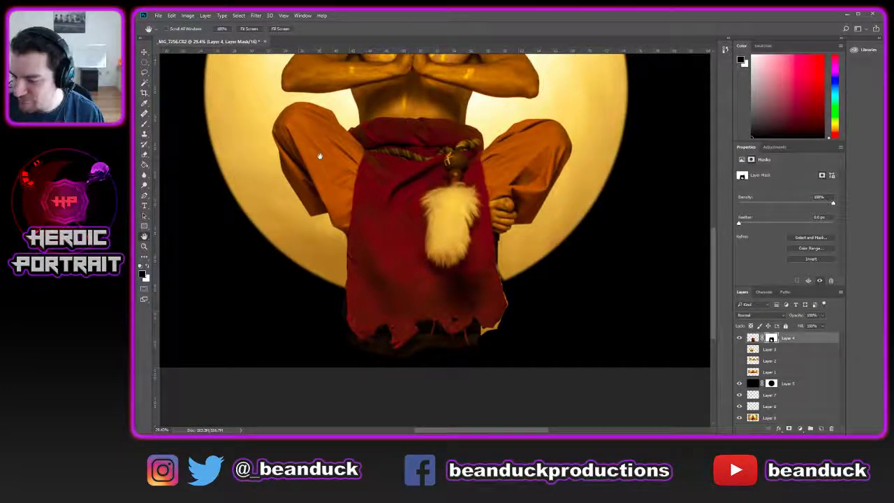
pyautogui.moveTo(371, 147); pyautogui.dragTo(483, 238)
pyautogui.scroll(-2, 483, 240)
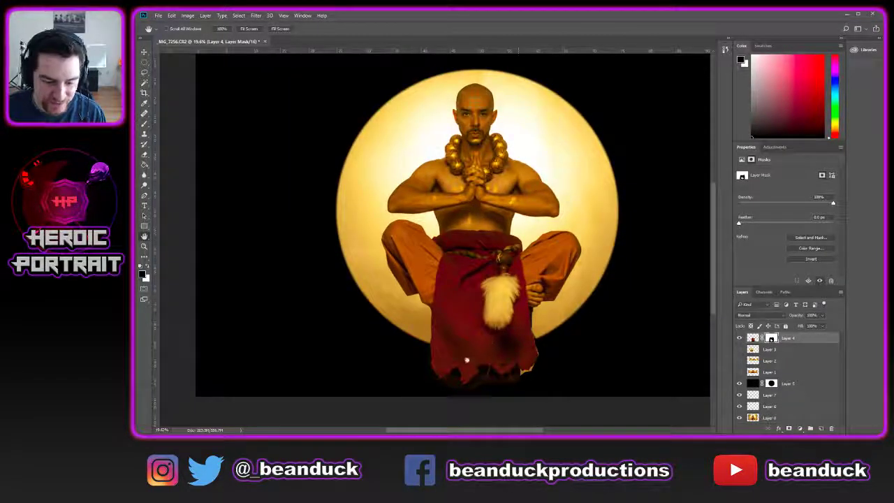
pyautogui.scroll(6, 449, 370)
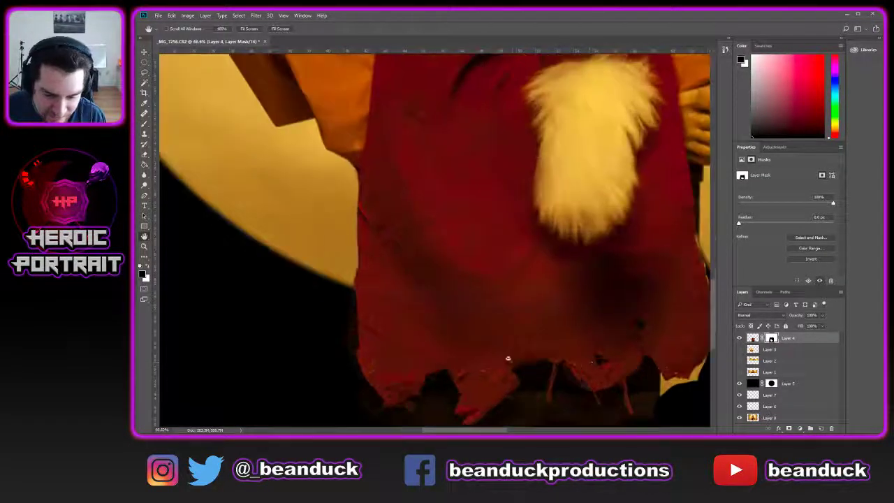
pyautogui.moveTo(581, 356); pyautogui.dragTo(544, 262)
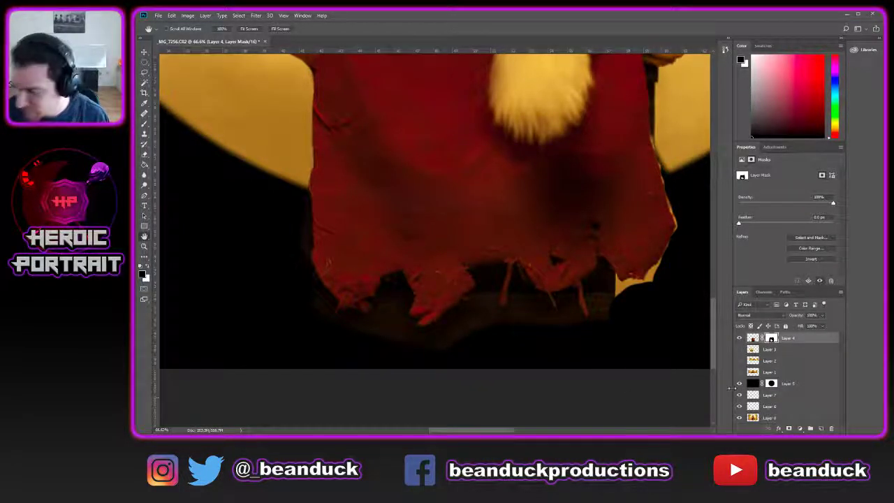
# - Add a Curves adjustment layer with a steeply raised curve to expose leftover background, and inspect Layer 4 around the robe
pyautogui.click(801, 431)
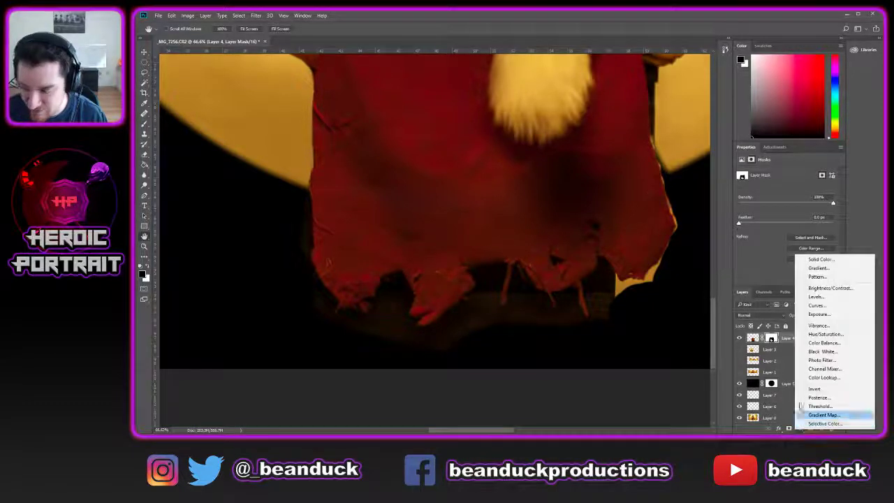
pyautogui.click(817, 303)
pyautogui.moveTo(793, 227); pyautogui.dragTo(777, 207)
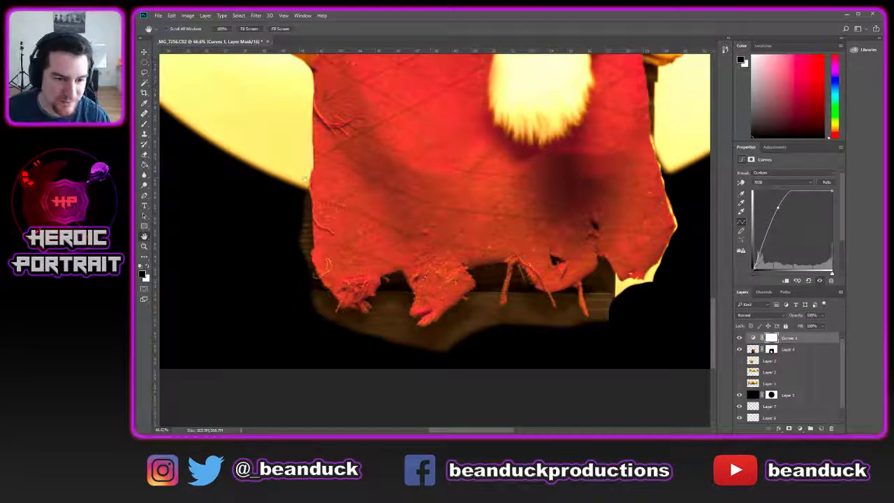
pyautogui.click(826, 352)
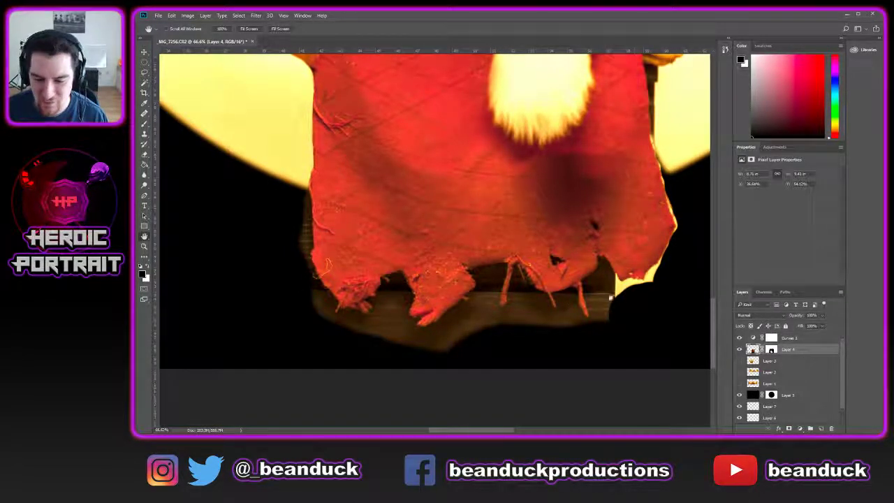
pyautogui.scroll(3, 627, 295)
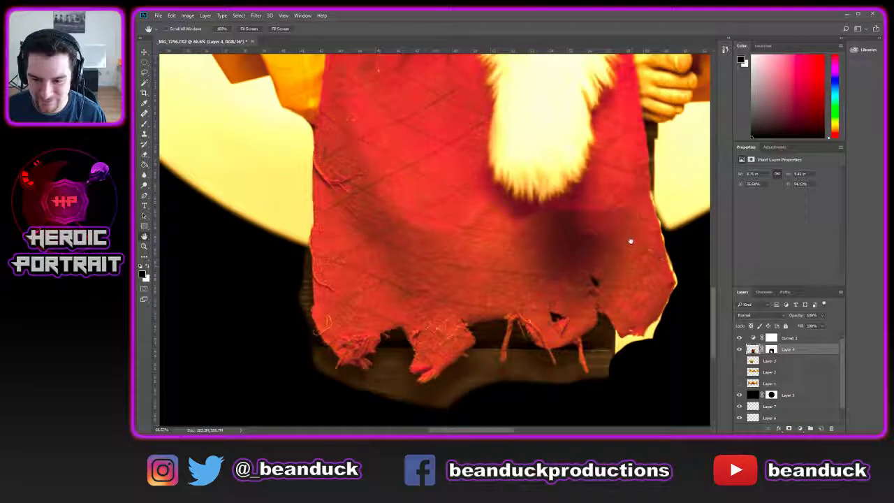
pyautogui.moveTo(631, 174); pyautogui.dragTo(585, 215)
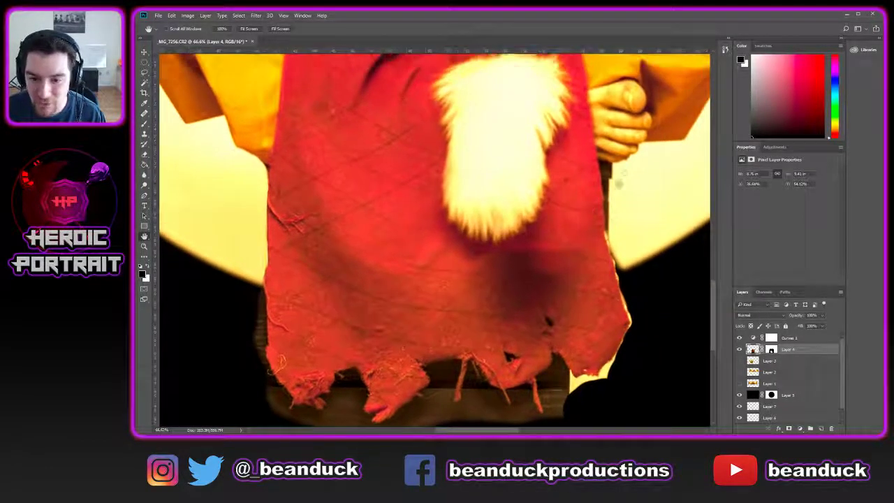
pyautogui.moveTo(556, 358); pyautogui.dragTo(640, 273)
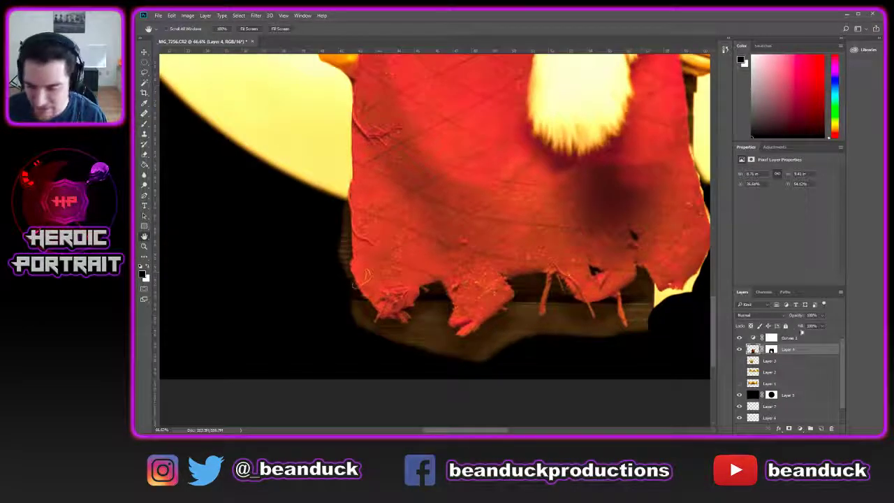
# - Try selecting the robe's torn hem on Layer 4 with the Quick Selection tool, and clear the selection
pyautogui.click(775, 350)
pyautogui.press('b')
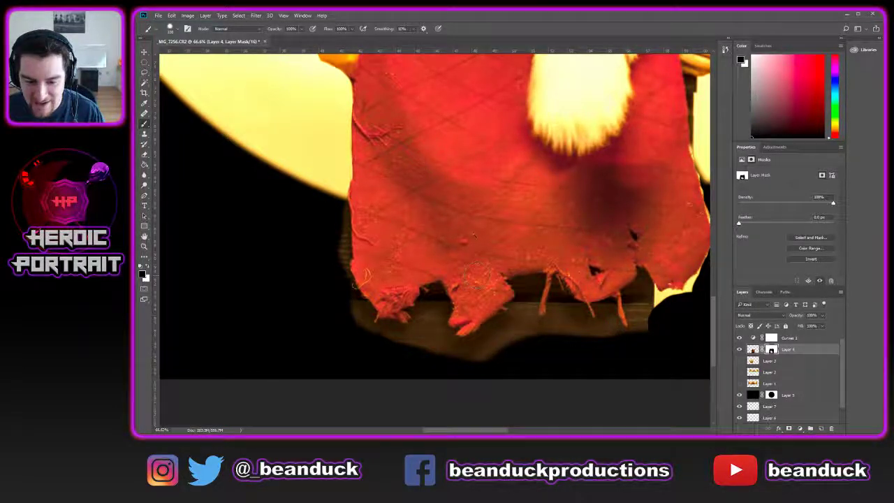
pyautogui.press('w')
pyautogui.click(752, 350)
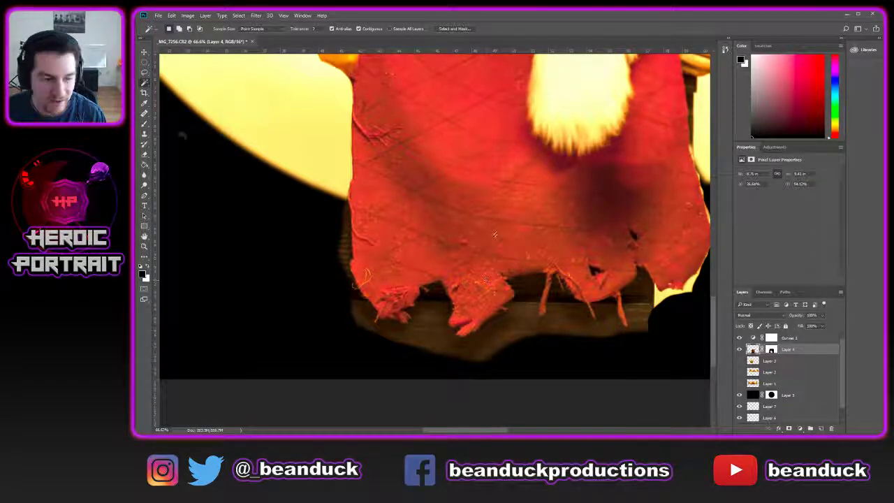
pyautogui.rightClick(145, 83)
pyautogui.click(178, 82)
pyautogui.moveTo(465, 294); pyautogui.dragTo(378, 265)
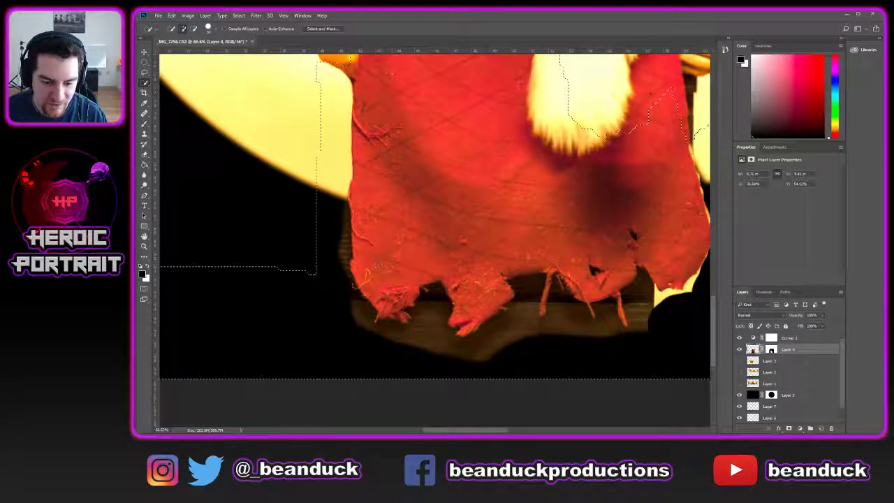
pyautogui.hotkey('ctrl', 'd')
pyautogui.click(394, 289)
pyautogui.moveTo(397, 253); pyautogui.dragTo(447, 272)
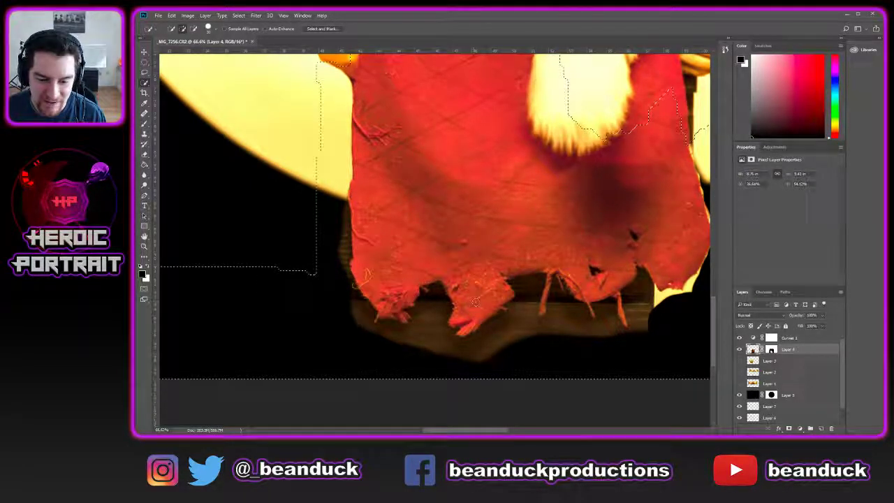
pyautogui.click(475, 288)
pyautogui.hotkey('ctrl', 'd')
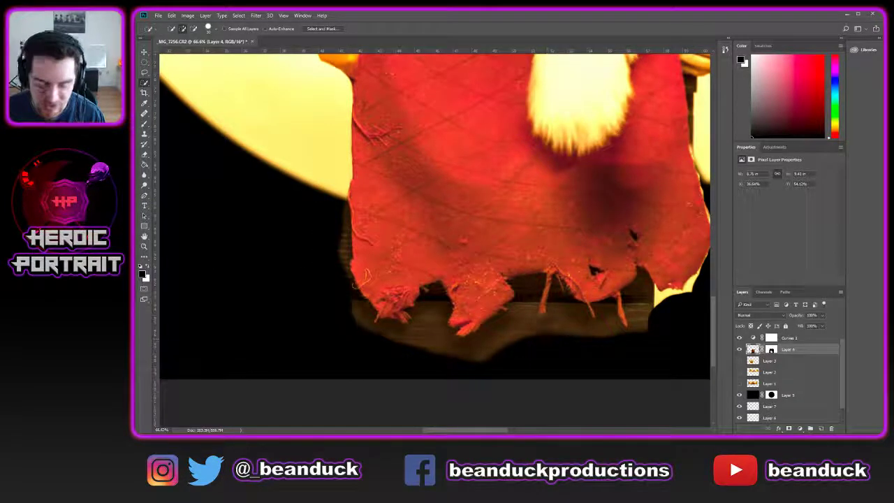
# - Paint black on Layer 4's image over the brown floor beneath the torn hem and beside the robe's left edge
pyautogui.press('b')
pyautogui.moveTo(509, 332)
pyautogui.mouseDown()
pyautogui.moveTo(483, 351)
pyautogui.moveTo(502, 337)
pyautogui.moveTo(390, 342)
pyautogui.moveTo(354, 322)
pyautogui.moveTo(334, 294)
pyautogui.mouseUp()
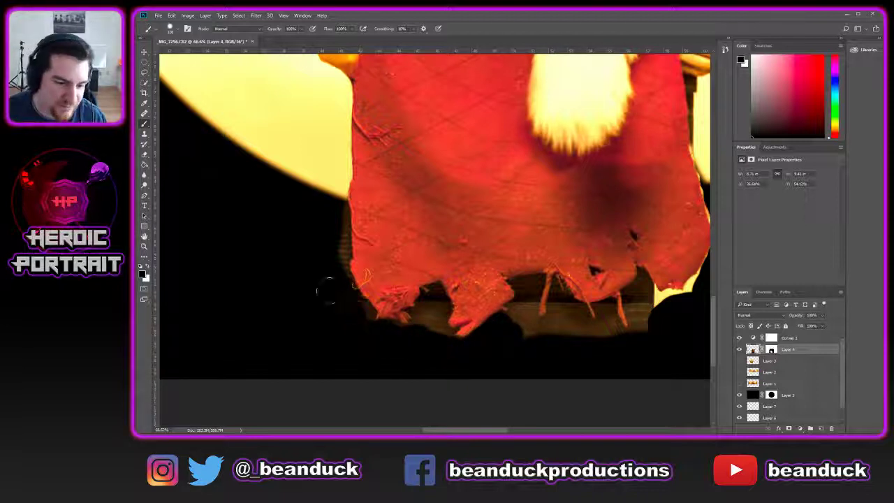
pyautogui.moveTo(326, 207)
pyautogui.mouseDown()
pyautogui.moveTo(340, 235)
pyautogui.moveTo(333, 263)
pyautogui.moveTo(358, 314)
pyautogui.moveTo(340, 283)
pyautogui.mouseUp()
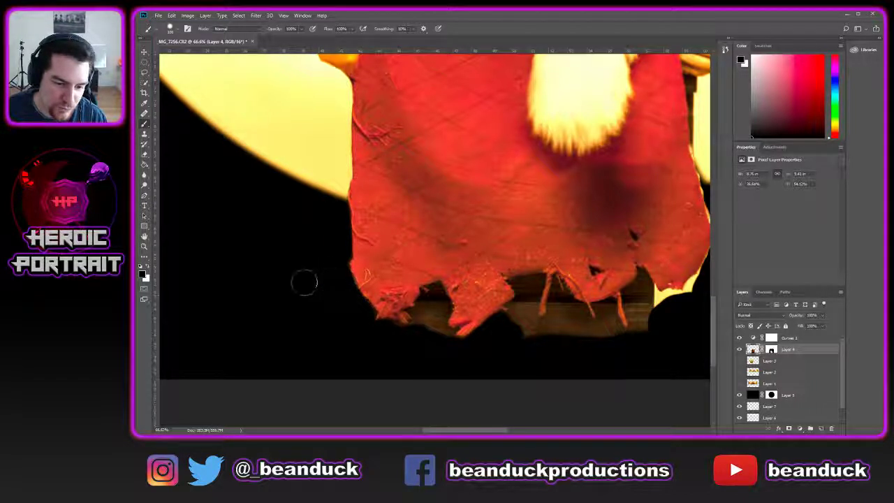
# - Try painting black between the two left torn strips on Layer 4's image and dabbing white on the hem, and undo it
pyautogui.scroll(3, 330, 319)
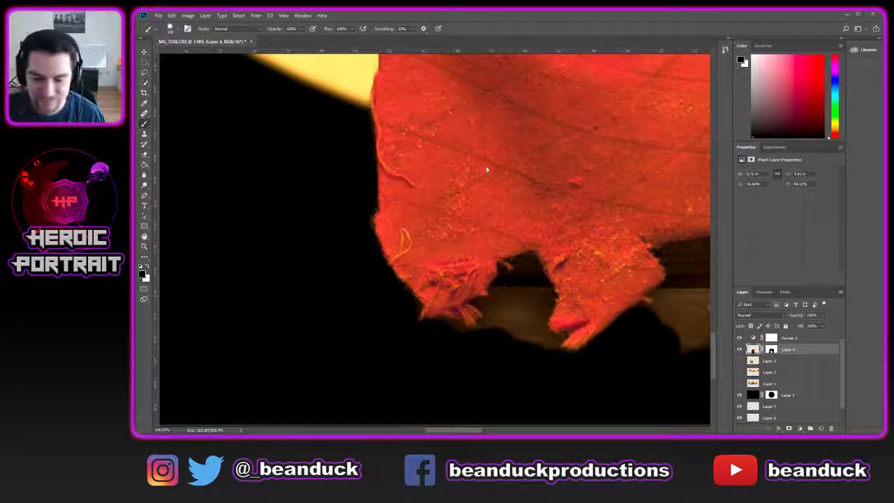
pyautogui.moveTo(515, 303)
pyautogui.mouseDown()
pyautogui.moveTo(494, 349)
pyautogui.moveTo(470, 354)
pyautogui.moveTo(434, 339)
pyautogui.moveTo(490, 349)
pyautogui.moveTo(516, 333)
pyautogui.moveTo(530, 294)
pyautogui.moveTo(520, 334)
pyautogui.moveTo(527, 350)
pyautogui.moveTo(562, 376)
pyautogui.moveTo(590, 366)
pyautogui.mouseUp()
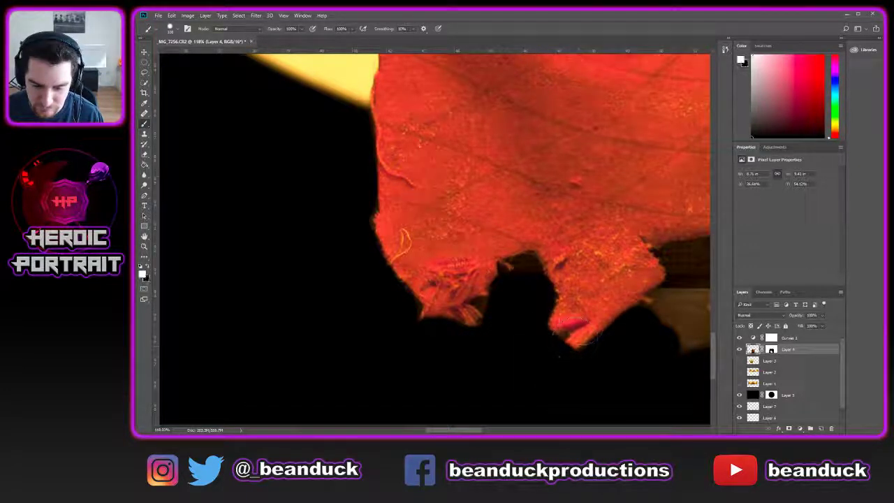
pyautogui.click(581, 322)
pyautogui.press('x')
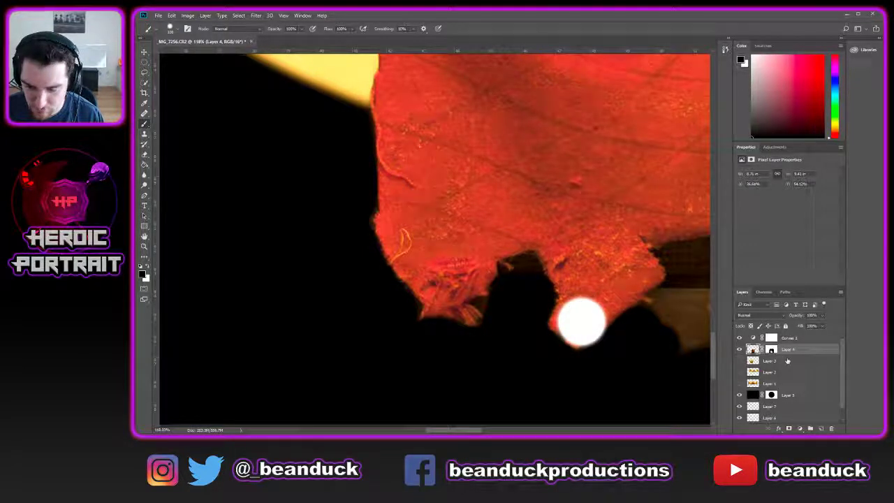
pyautogui.hotkey('ctrl', 'z')
# - Paint black on Layer 4's mask to hide the floor between the two left torn strips of the hem
pyautogui.click(771, 352)
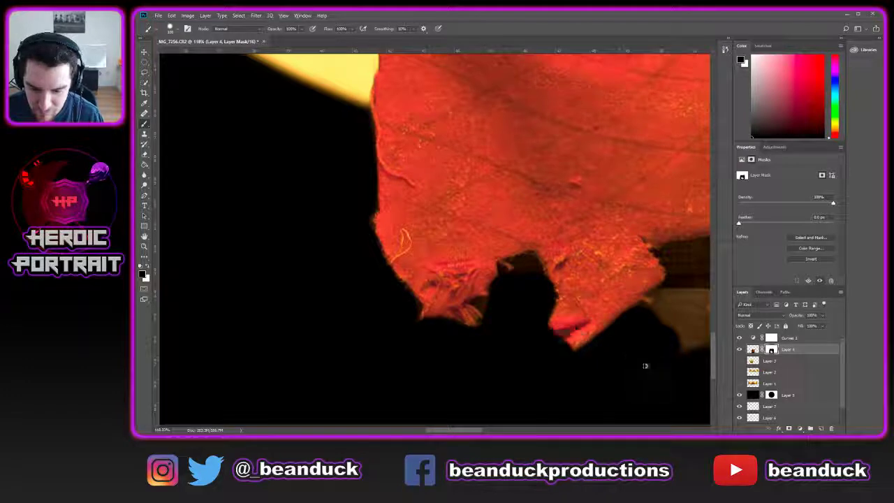
pyautogui.moveTo(644, 365); pyautogui.dragTo(608, 343)
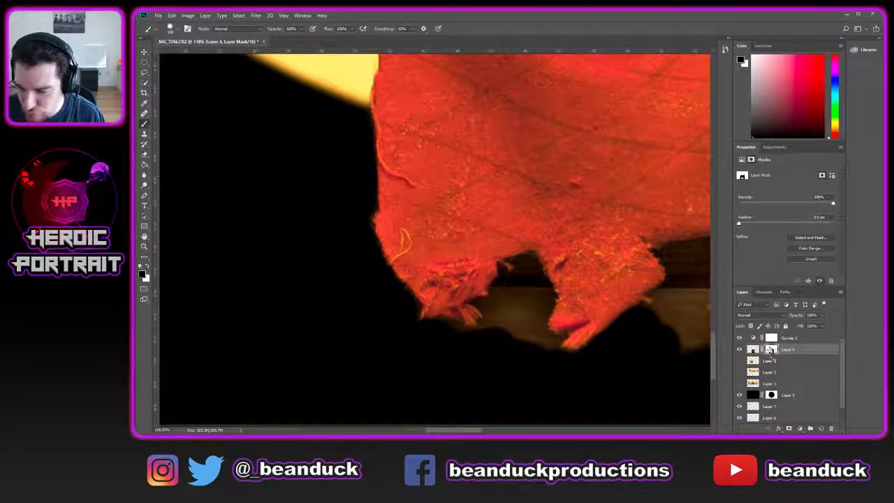
pyautogui.moveTo(485, 319)
pyautogui.mouseDown()
pyautogui.moveTo(516, 325)
pyautogui.moveTo(518, 291)
pyautogui.moveTo(498, 350)
pyautogui.mouseUp()
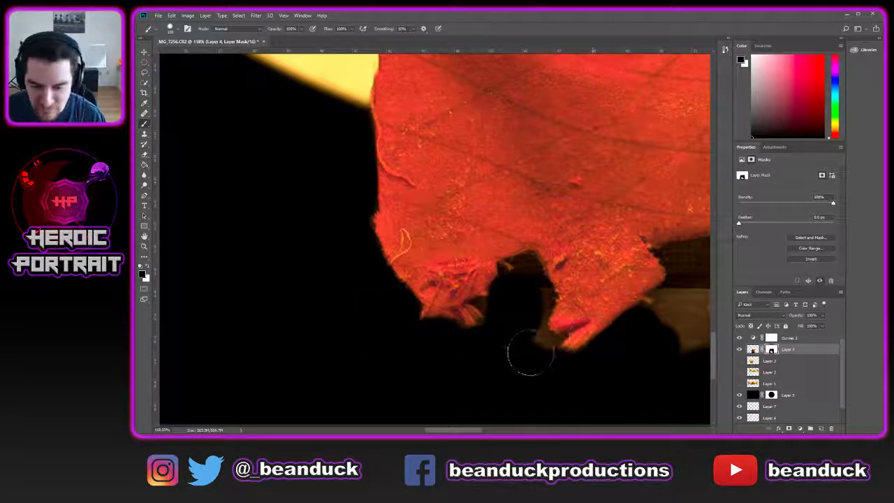
pyautogui.moveTo(523, 299)
pyautogui.mouseDown()
pyautogui.moveTo(517, 333)
pyautogui.moveTo(484, 318)
pyautogui.mouseUp()
# - Refine Layer 4's mask with a smaller brush, hiding the floor remnants in the top of the left notch and along both strips
pyautogui.press('[')
pyautogui.press('[')
pyautogui.press('[')
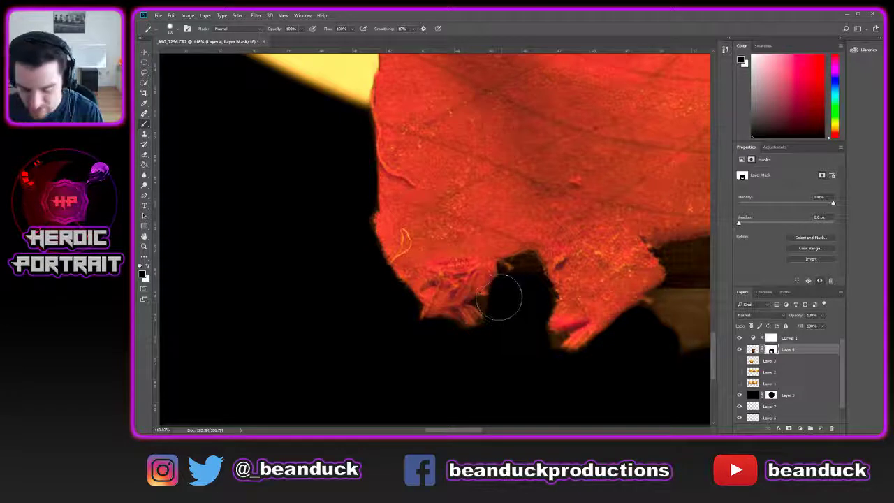
pyautogui.press('[')
pyautogui.moveTo(525, 277)
pyautogui.mouseDown()
pyautogui.moveTo(529, 267)
pyautogui.moveTo(511, 273)
pyautogui.moveTo(495, 310)
pyautogui.moveTo(482, 303)
pyautogui.moveTo(498, 313)
pyautogui.moveTo(485, 327)
pyautogui.moveTo(455, 332)
pyautogui.moveTo(491, 313)
pyautogui.mouseUp()
pyautogui.press('[')
pyautogui.press('[')
pyautogui.press('[')
pyautogui.press(']')
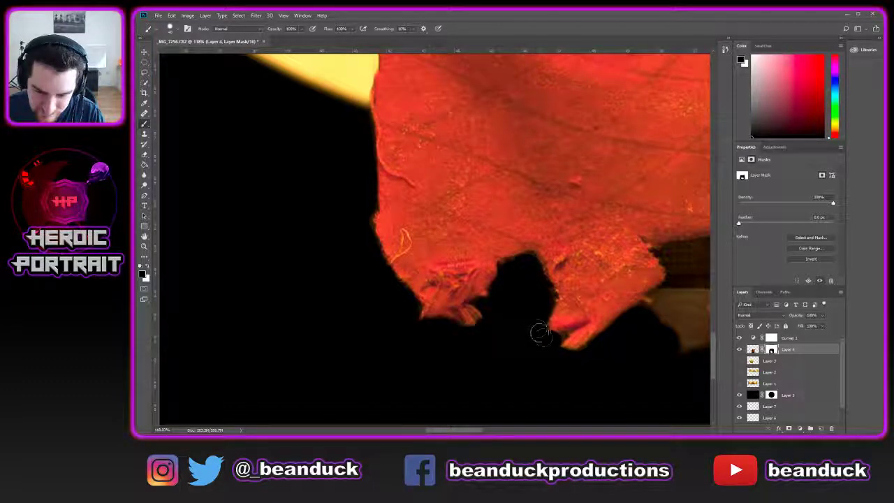
# - Mask out the floor on Layer 4 between the second torn strip and the first hanging thread
pyautogui.press('space')
pyautogui.moveTo(653, 309)
pyautogui.mouseDown()
pyautogui.moveTo(443, 265)
pyautogui.moveTo(471, 256)
pyautogui.moveTo(549, 279)
pyautogui.mouseUp()
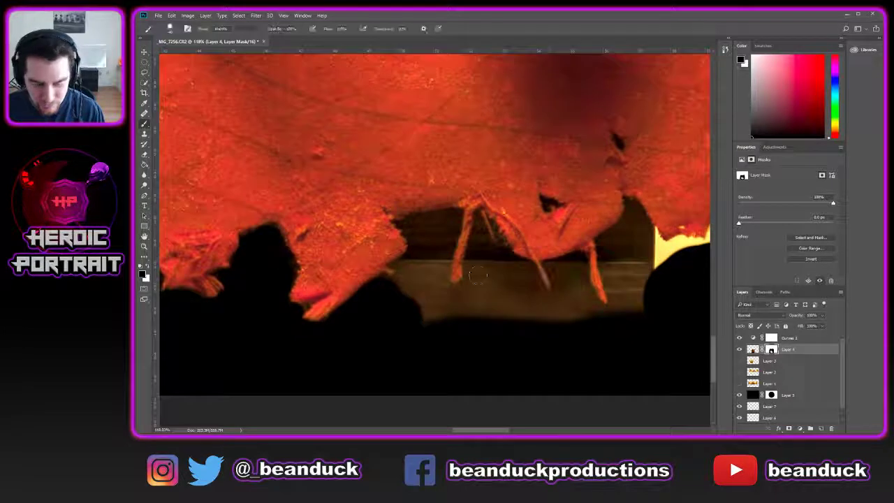
pyautogui.moveTo(419, 301)
pyautogui.mouseDown()
pyautogui.moveTo(409, 269)
pyautogui.moveTo(398, 281)
pyautogui.moveTo(437, 252)
pyautogui.moveTo(442, 236)
pyautogui.moveTo(431, 232)
pyautogui.moveTo(454, 218)
pyautogui.moveTo(419, 222)
pyautogui.moveTo(409, 241)
pyautogui.moveTo(448, 236)
pyautogui.moveTo(457, 213)
pyautogui.moveTo(432, 328)
pyautogui.moveTo(479, 279)
pyautogui.mouseUp()
pyautogui.press('x')
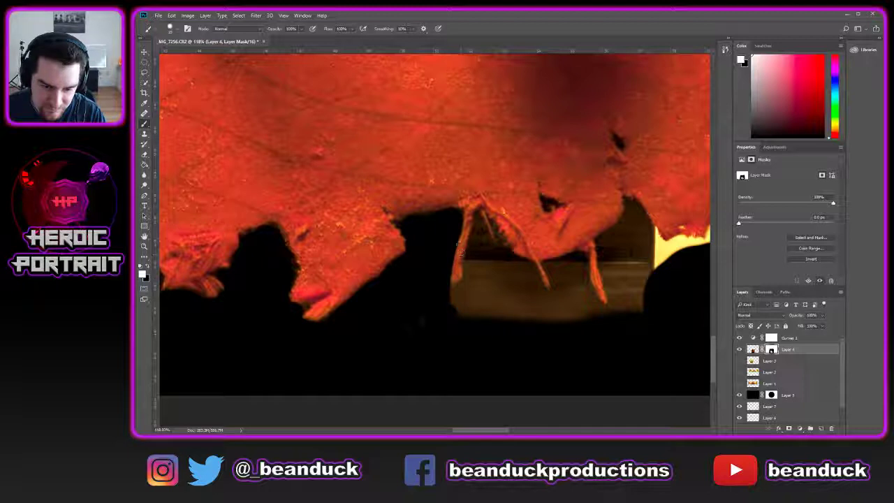
# - Mask out the floor on Layer 4 between the first and second hanging threads, right up to the hem
pyautogui.press(']')
pyautogui.press(']')
pyautogui.press(']')
pyautogui.press(']')
pyautogui.press(']')
pyautogui.press(']')
pyautogui.press(']')
pyautogui.moveTo(523, 317)
pyautogui.mouseDown()
pyautogui.moveTo(467, 311)
pyautogui.moveTo(475, 290)
pyautogui.moveTo(495, 311)
pyautogui.moveTo(441, 290)
pyautogui.moveTo(539, 309)
pyautogui.moveTo(493, 277)
pyautogui.moveTo(465, 291)
pyautogui.moveTo(477, 282)
pyautogui.moveTo(483, 235)
pyautogui.moveTo(498, 261)
pyautogui.moveTo(522, 278)
pyautogui.moveTo(513, 271)
pyautogui.moveTo(525, 271)
pyautogui.moveTo(548, 309)
pyautogui.mouseUp()
pyautogui.hotkey('ctrl', 'z')
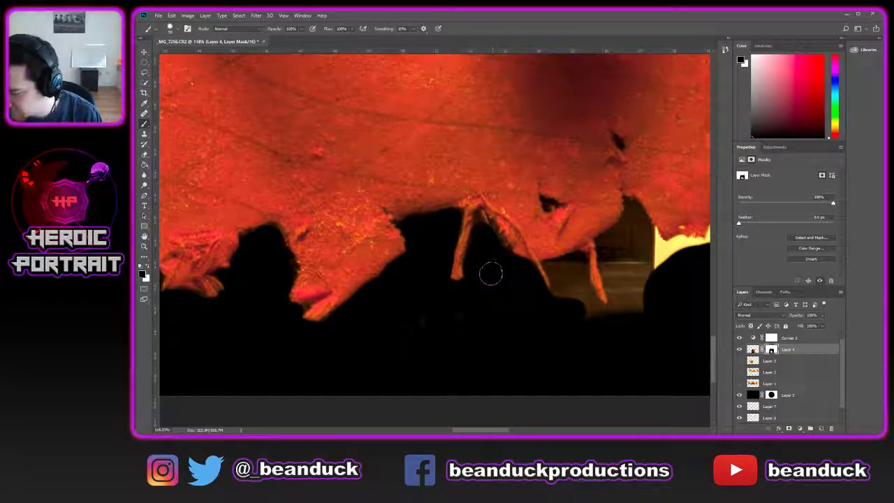
pyautogui.moveTo(494, 267)
pyautogui.mouseDown()
pyautogui.moveTo(495, 248)
pyautogui.moveTo(519, 261)
pyautogui.mouseUp()
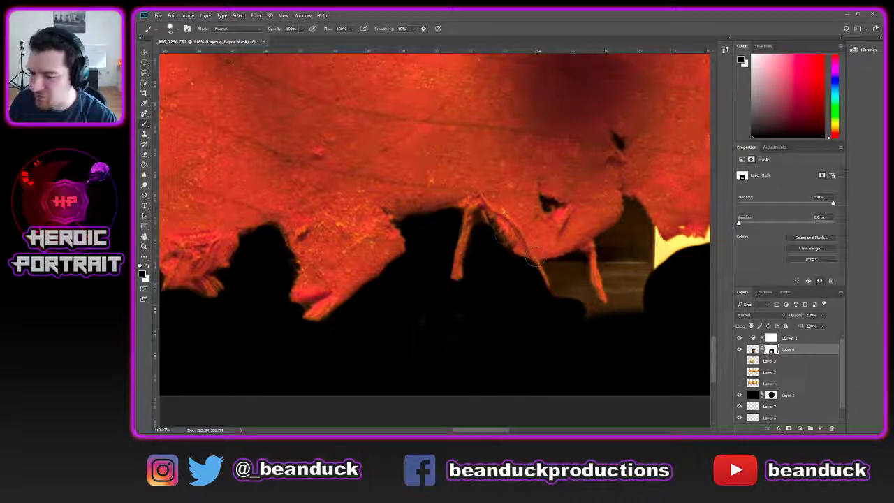
pyautogui.moveTo(481, 224); pyautogui.dragTo(481, 217)
# - Extend Layer 4's mask over the floor between the second and third hanging threads
pyautogui.moveTo(528, 290)
pyautogui.mouseDown()
pyautogui.moveTo(561, 299)
pyautogui.moveTo(550, 295)
pyautogui.moveTo(560, 281)
pyautogui.moveTo(552, 266)
pyautogui.moveTo(566, 264)
pyautogui.moveTo(551, 266)
pyautogui.moveTo(569, 296)
pyautogui.moveTo(579, 291)
pyautogui.moveTo(581, 262)
pyautogui.moveTo(585, 301)
pyautogui.mouseUp()
pyautogui.press('[')
pyautogui.scroll(1, 580, 304)
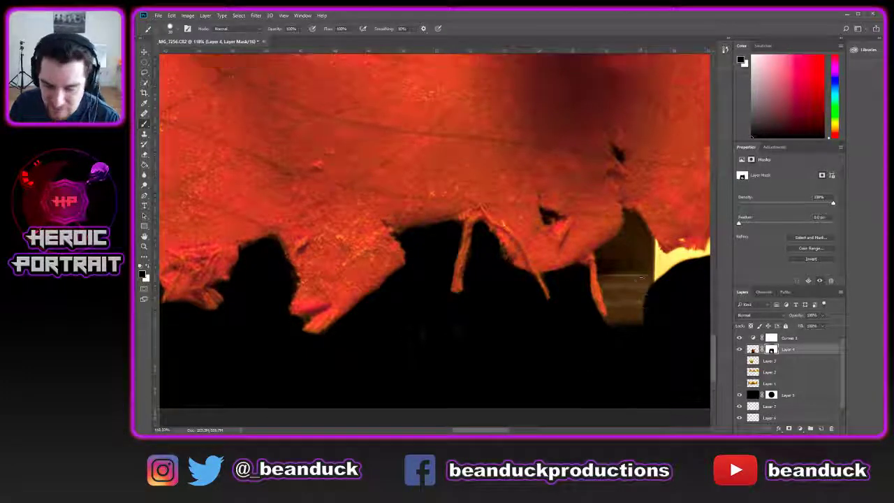
# - Mask out the floor right of the third hanging thread and the bright yellow patch beneath the hem's right corner
pyautogui.press('space')
pyautogui.moveTo(641, 272); pyautogui.dragTo(467, 270)
pyautogui.press('b')
pyautogui.moveTo(461, 307)
pyautogui.mouseDown()
pyautogui.moveTo(460, 277)
pyautogui.moveTo(494, 276)
pyautogui.moveTo(499, 267)
pyautogui.moveTo(479, 271)
pyautogui.moveTo(502, 262)
pyautogui.mouseUp()
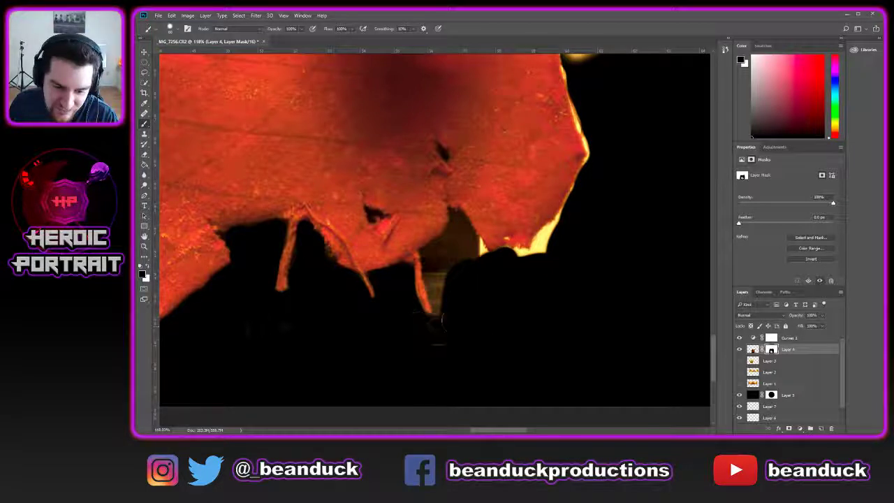
pyautogui.moveTo(453, 301)
pyautogui.mouseDown()
pyautogui.moveTo(436, 271)
pyautogui.moveTo(448, 312)
pyautogui.moveTo(434, 255)
pyautogui.moveTo(468, 255)
pyautogui.moveTo(469, 245)
pyautogui.moveTo(482, 271)
pyautogui.moveTo(472, 274)
pyautogui.moveTo(456, 245)
pyautogui.moveTo(457, 221)
pyautogui.moveTo(463, 245)
pyautogui.moveTo(446, 248)
pyautogui.moveTo(451, 237)
pyautogui.moveTo(436, 254)
pyautogui.moveTo(535, 253)
pyautogui.moveTo(510, 262)
pyautogui.moveTo(505, 255)
pyautogui.moveTo(524, 261)
pyautogui.moveTo(556, 233)
pyautogui.moveTo(515, 261)
pyautogui.moveTo(472, 244)
pyautogui.moveTo(493, 268)
pyautogui.mouseUp()
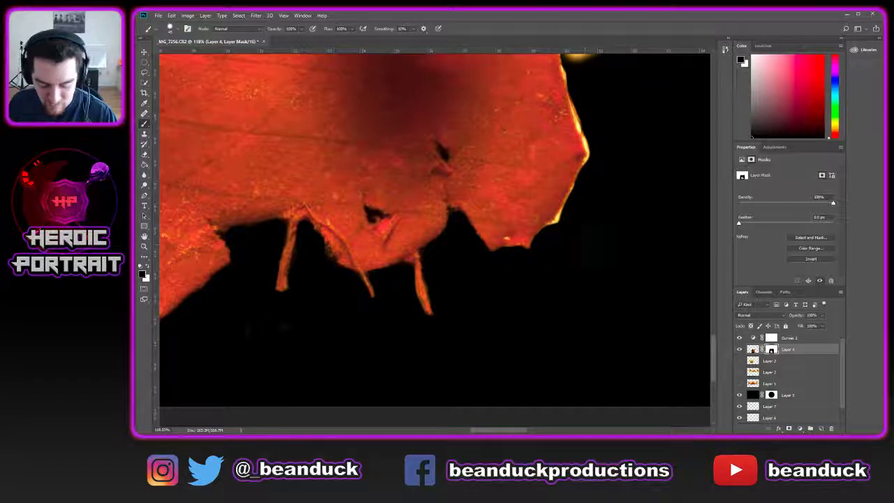
# - Trim the yellow fringe along the robe's lower right edge on Layer 4's mask
pyautogui.press('space')
pyautogui.moveTo(623, 200); pyautogui.dragTo(509, 248)
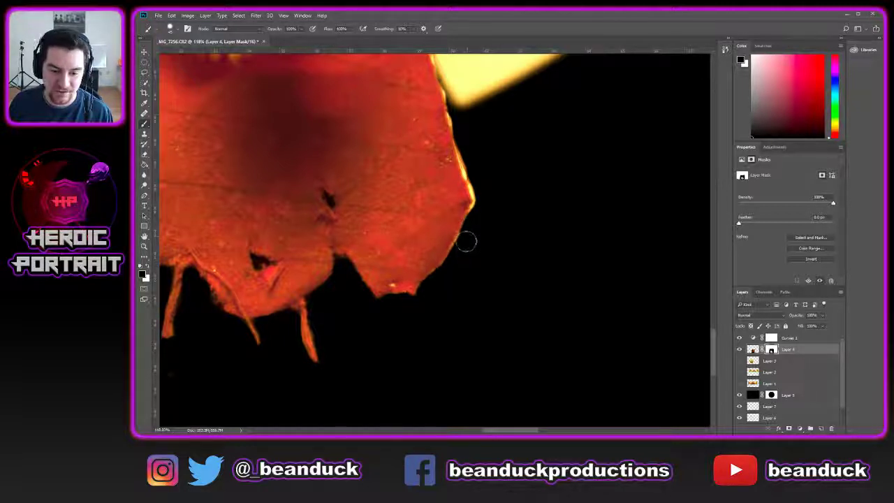
pyautogui.scroll(3, 464, 250)
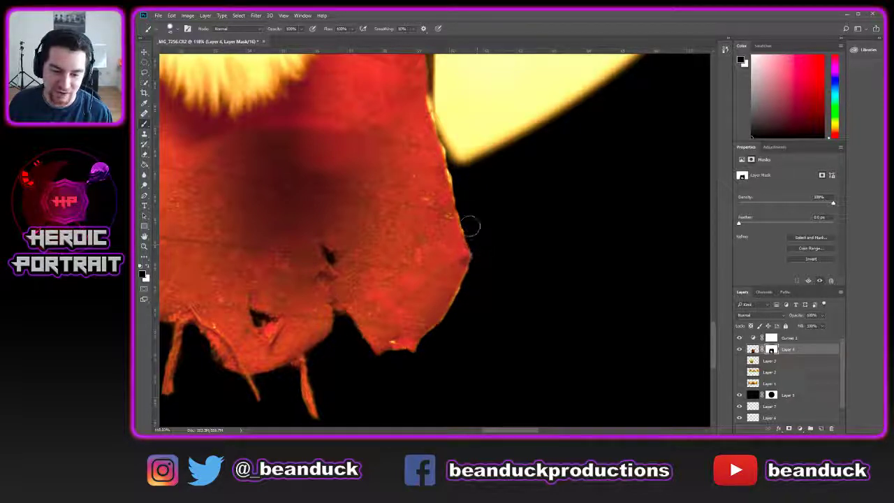
pyautogui.scroll(3, 477, 202)
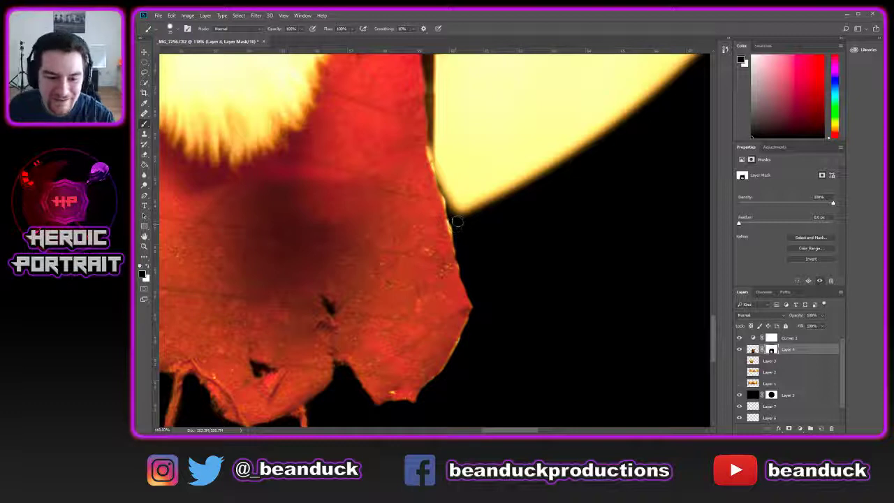
# - Mask out the bright fringe on the robe's right edge where it meets the rim of the glowing circle
pyautogui.scroll(3, 454, 222)
pyautogui.moveTo(453, 252); pyautogui.dragTo(454, 227)
pyautogui.hotkey('ctrl', 'z')
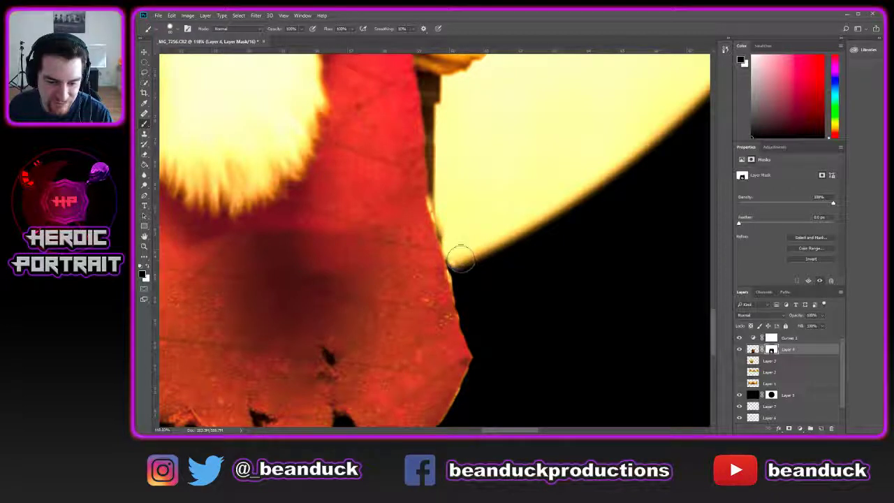
pyautogui.moveTo(459, 261)
pyautogui.mouseDown()
pyautogui.moveTo(454, 279)
pyautogui.moveTo(475, 321)
pyautogui.mouseUp()
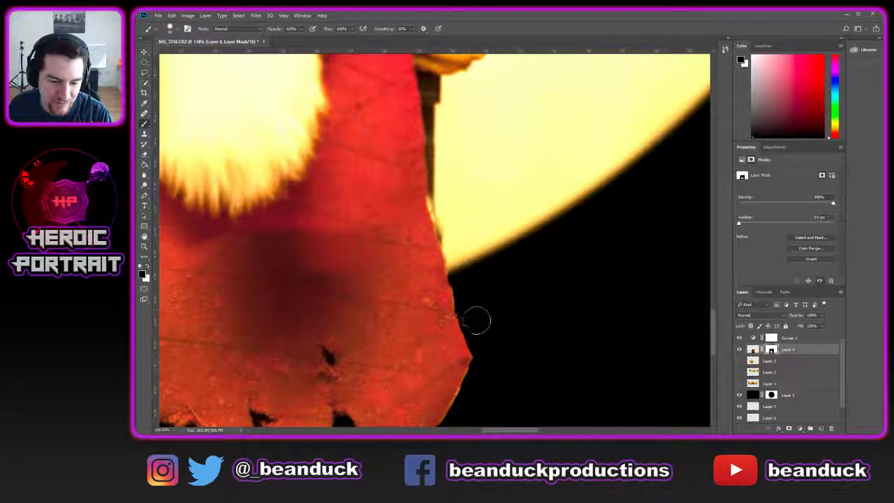
pyautogui.scroll(2, 470, 285)
pyautogui.moveTo(469, 283)
pyautogui.mouseDown()
pyautogui.moveTo(451, 275)
pyautogui.moveTo(445, 232)
pyautogui.mouseUp()
pyautogui.scroll(-2, 468, 224)
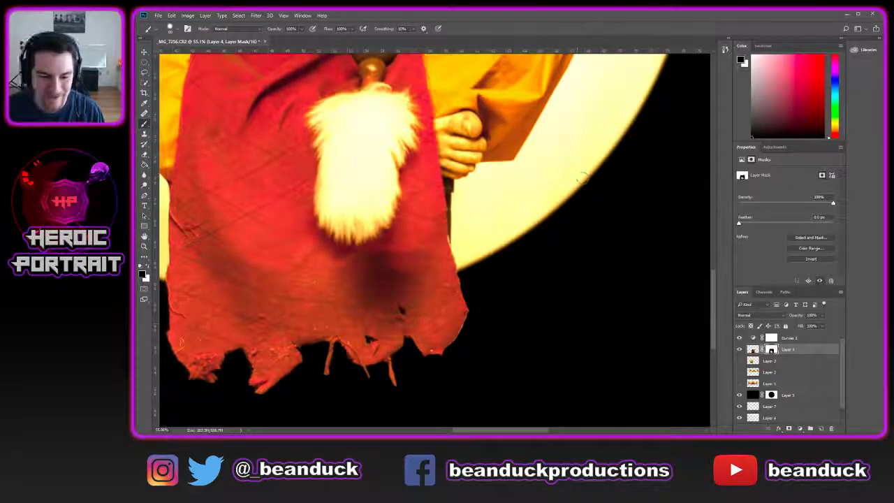
pyautogui.scroll(2, 380, 218)
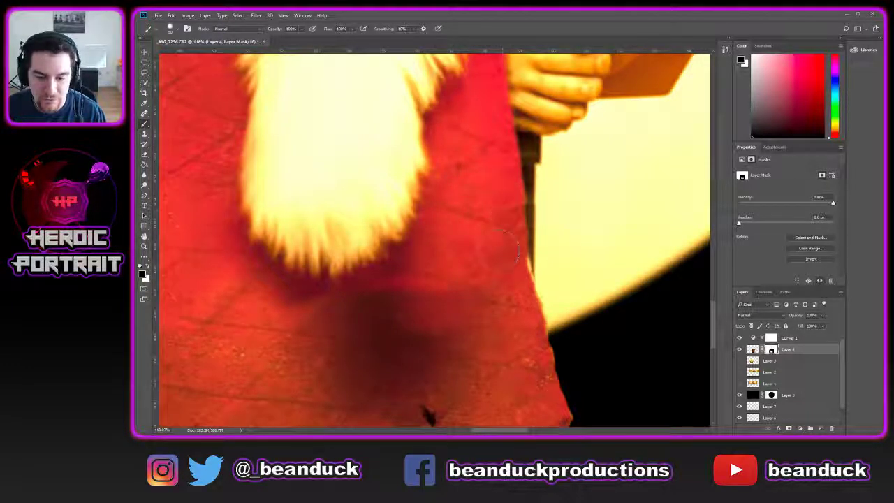
pyautogui.moveTo(521, 320); pyautogui.dragTo(510, 343)
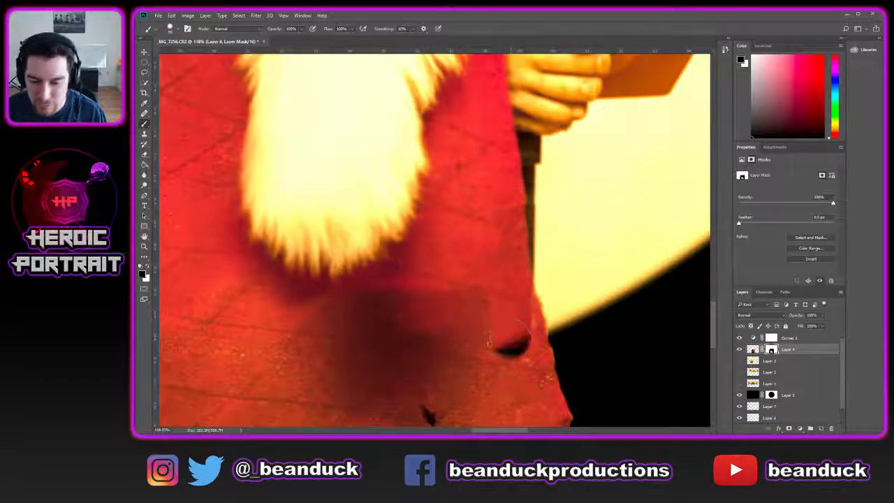
pyautogui.hotkey('ctrl', 'z')
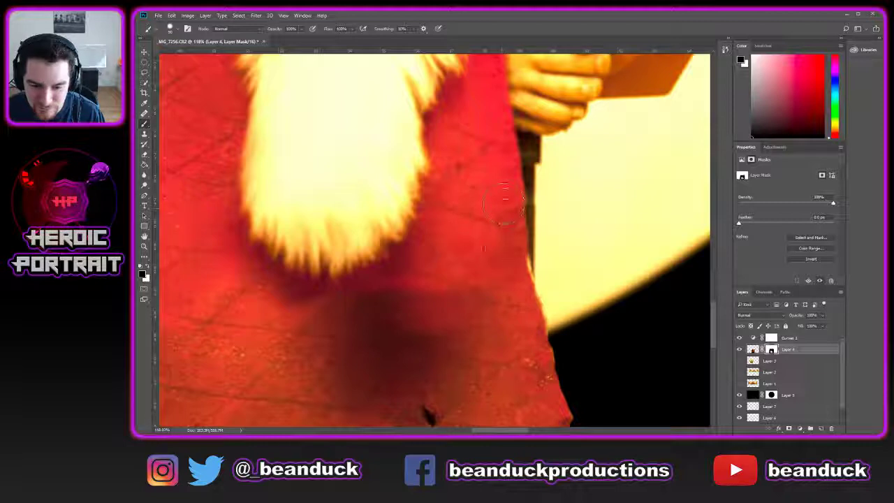
# - Examine the robe's right edge and the dark strip beneath the fist for leftover background, and check the layer stack
pyautogui.scroll(-5, 495, 230)
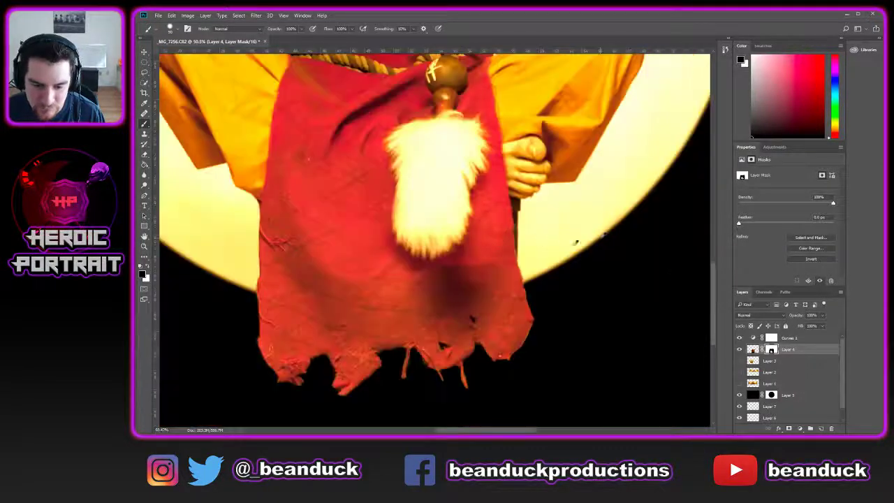
pyautogui.scroll(4, 555, 250)
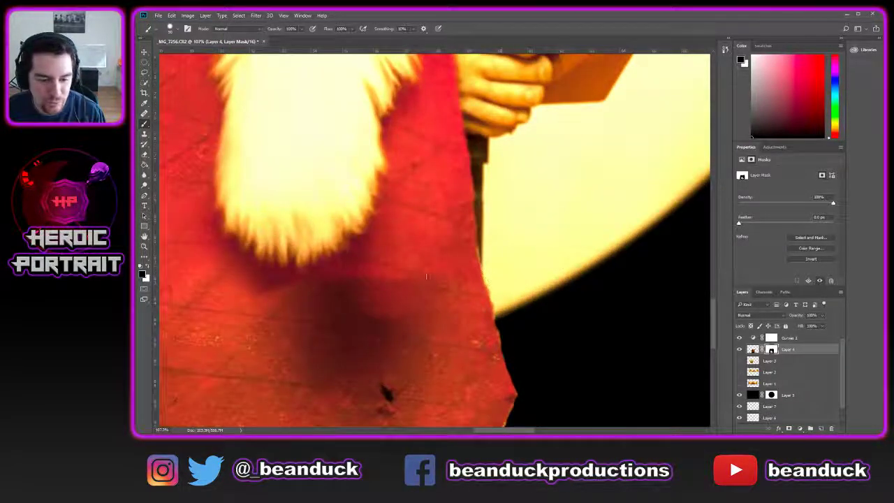
pyautogui.scroll(2, 564, 243)
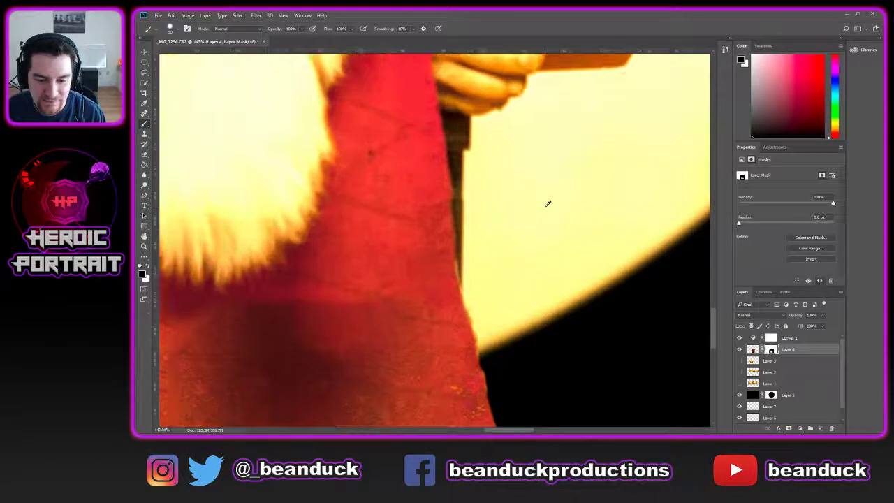
pyautogui.scroll(1, 534, 213)
pyautogui.scroll(-3, 567, 216)
pyautogui.scroll(3, 566, 216)
pyautogui.scroll(2, 516, 210)
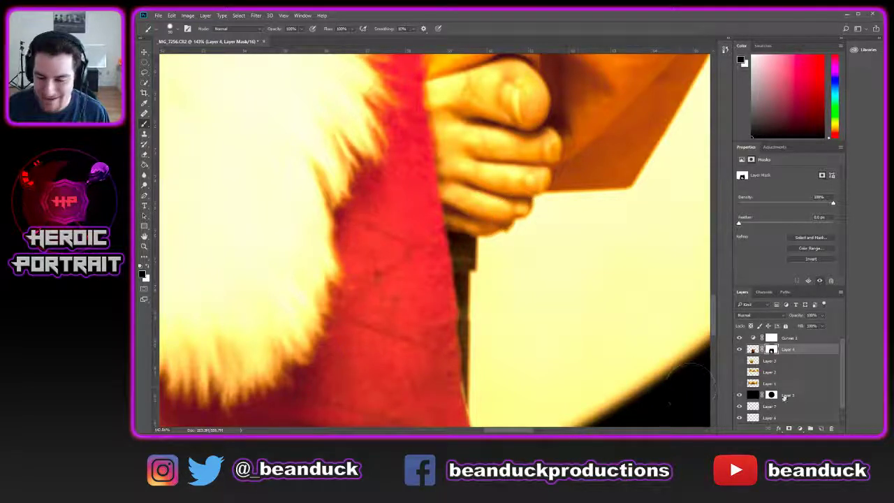
pyautogui.scroll(-1, 765, 366)
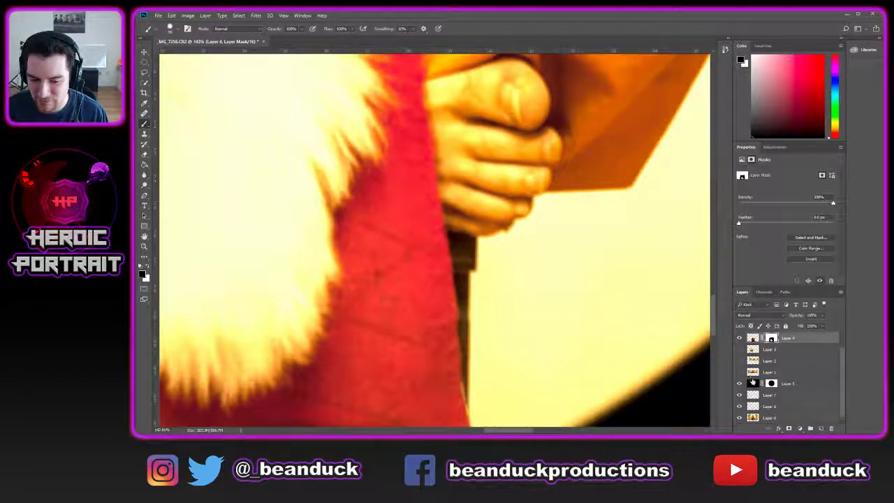
# - Try covering the dark strip beneath the fist with the Clone Stamp tool on Layer 6
pyautogui.click(754, 396)
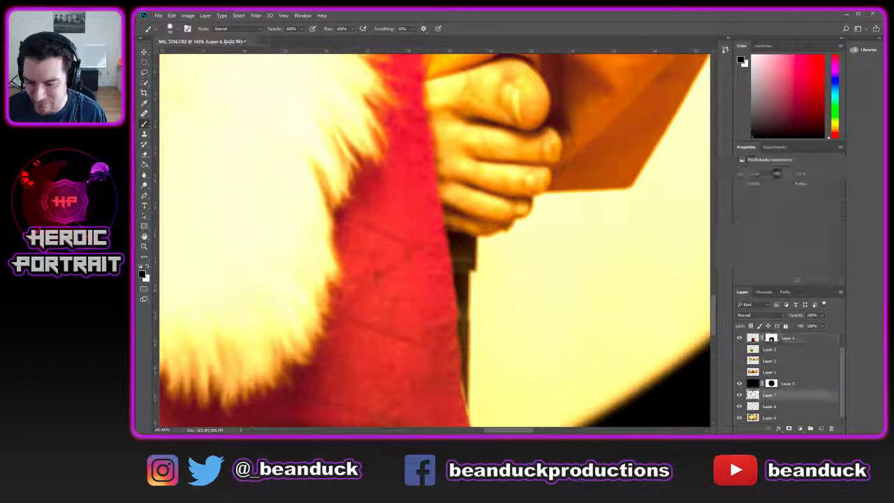
pyautogui.click(744, 407)
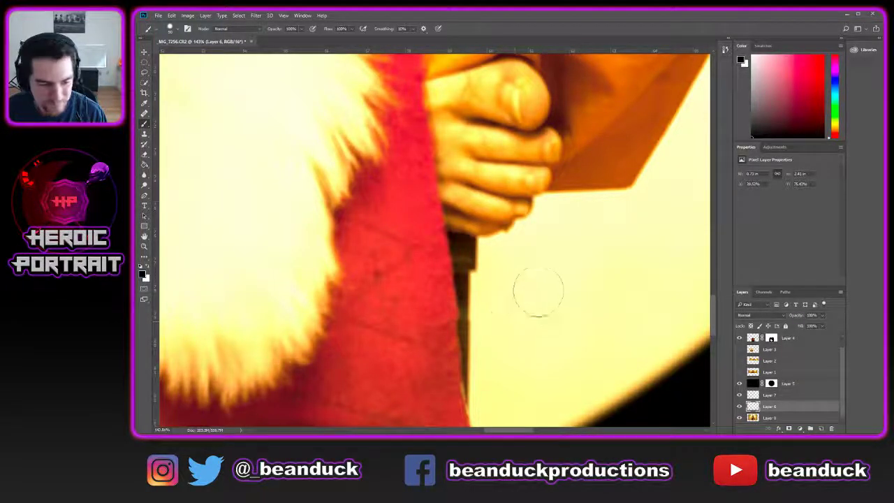
pyautogui.press('s')
pyautogui.moveTo(483, 272); pyautogui.dragTo(473, 267)
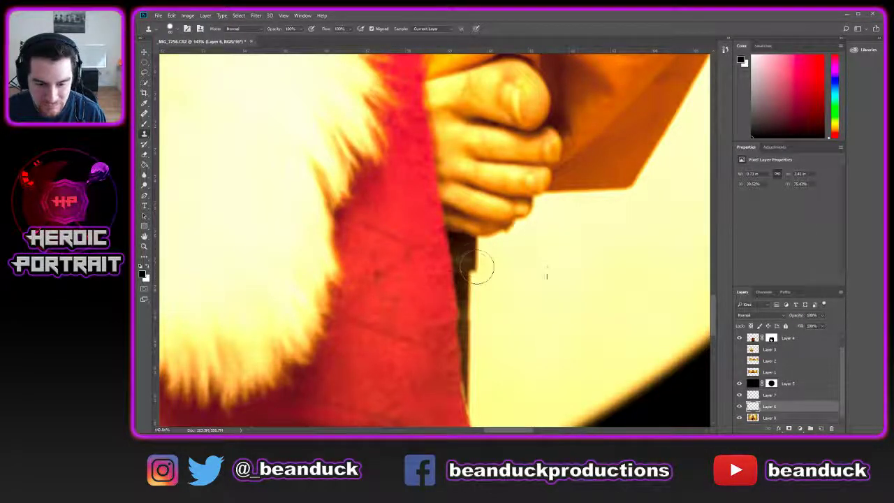
# - Try cloning the glowing backdrop over the dark strip beneath the fist on Layer 4's image
pyautogui.scroll(1, 761, 349)
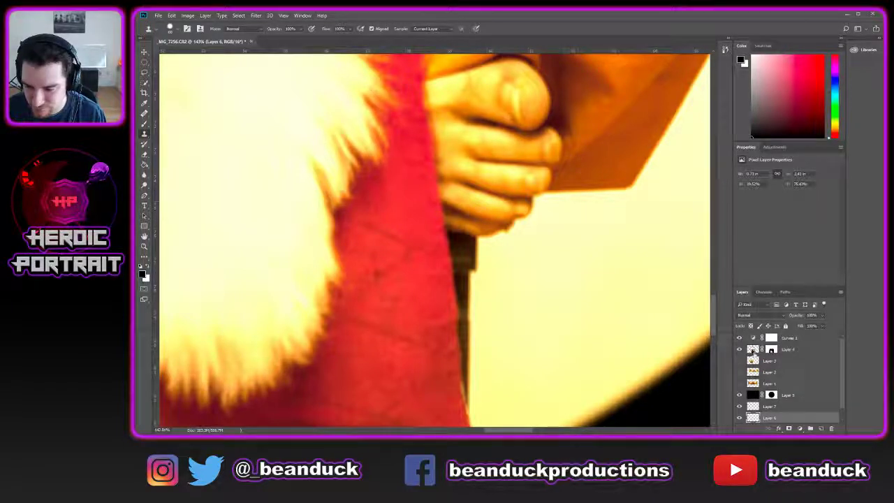
pyautogui.click(753, 350)
pyautogui.moveTo(484, 270)
pyautogui.mouseDown()
pyautogui.moveTo(474, 269)
pyautogui.moveTo(479, 297)
pyautogui.mouseUp()
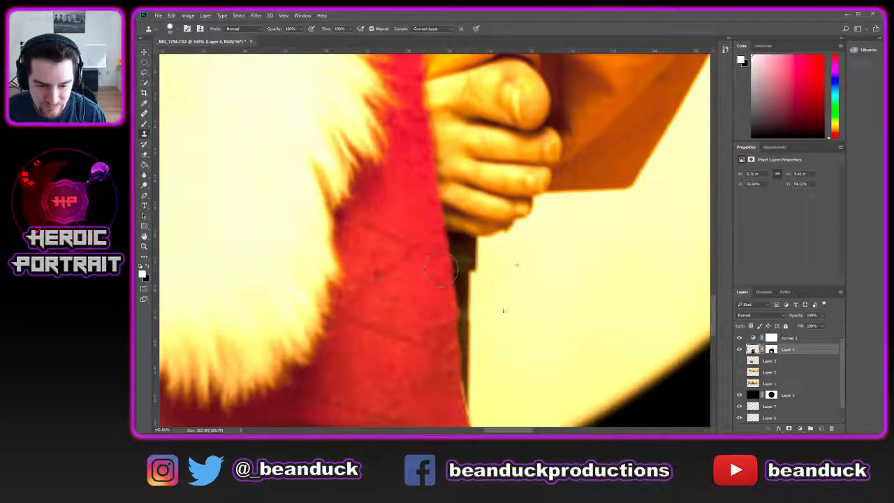
pyautogui.moveTo(503, 349); pyautogui.dragTo(512, 338)
pyautogui.press('x')
pyautogui.moveTo(479, 286)
pyautogui.mouseDown()
pyautogui.moveTo(468, 257)
pyautogui.moveTo(456, 287)
pyautogui.mouseUp()
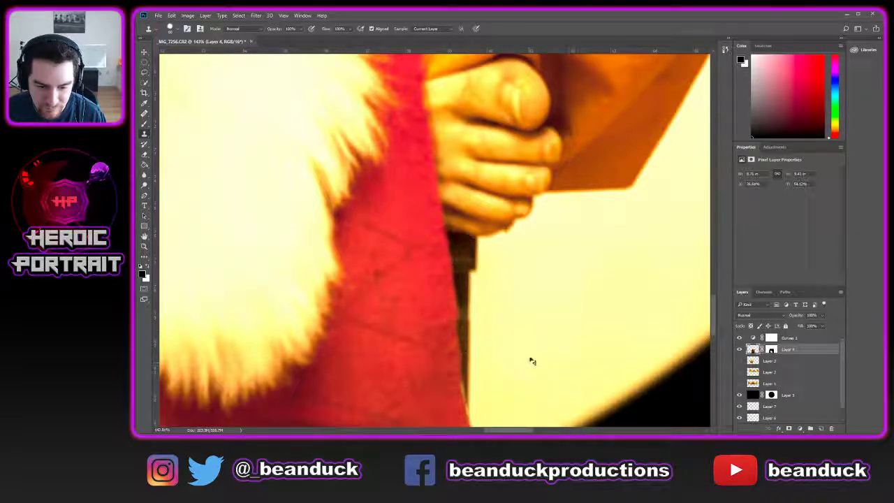
# - Paint black on Layer 4's mask with the Brush tool to hide the dark strip between the robe's right edge and the glowing circle
pyautogui.press('b')
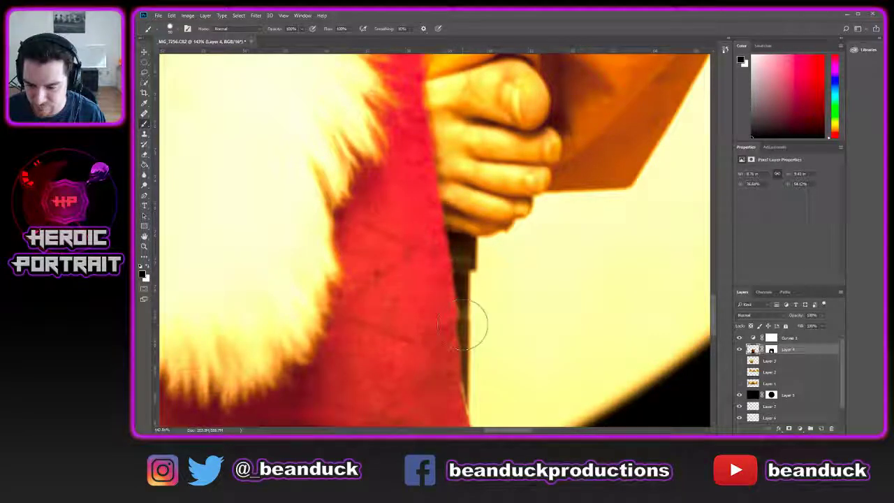
pyautogui.click(771, 349)
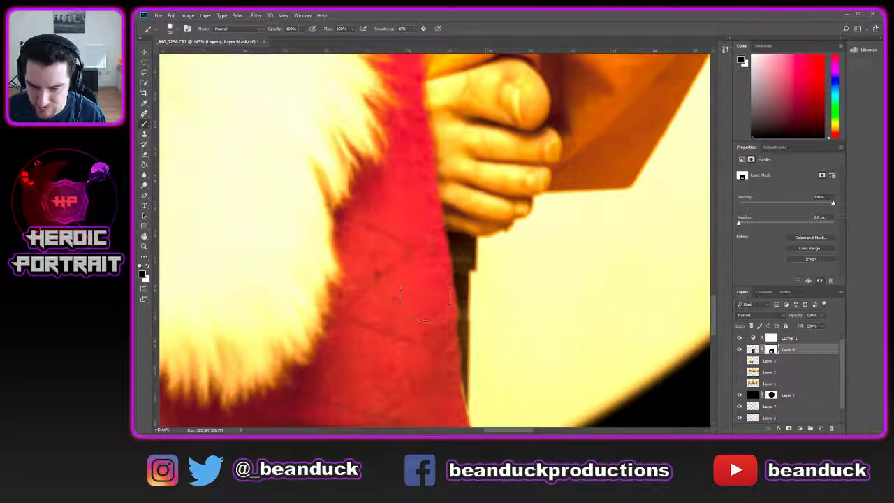
pyautogui.press('x')
pyautogui.moveTo(493, 263)
pyautogui.mouseDown()
pyautogui.moveTo(461, 260)
pyautogui.moveTo(481, 262)
pyautogui.moveTo(473, 256)
pyautogui.moveTo(473, 299)
pyautogui.moveTo(489, 405)
pyautogui.moveTo(489, 373)
pyautogui.moveTo(484, 393)
pyautogui.mouseUp()
pyautogui.hotkey('ctrl', 'z')
pyautogui.press('x')
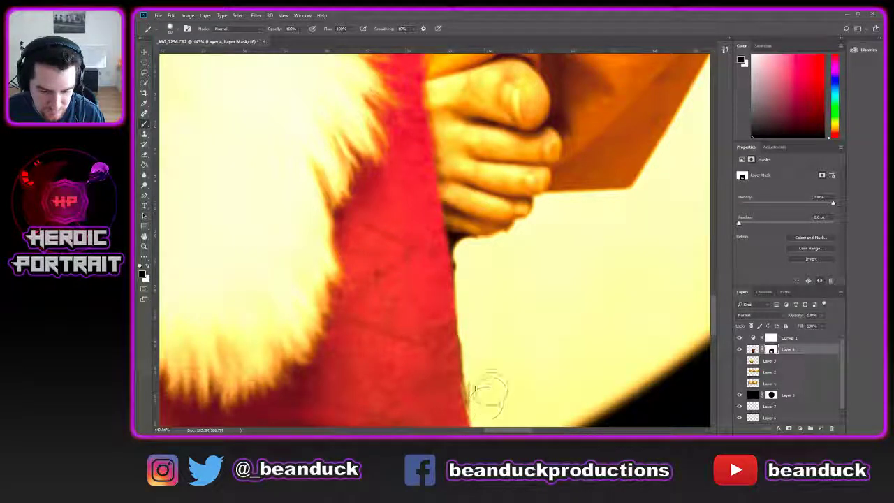
# - Hide the Curves adjustment layer and try painting white on Layer 4's mask beside the stray strands at the robe's right edge
pyautogui.scroll(-3, 530, 328)
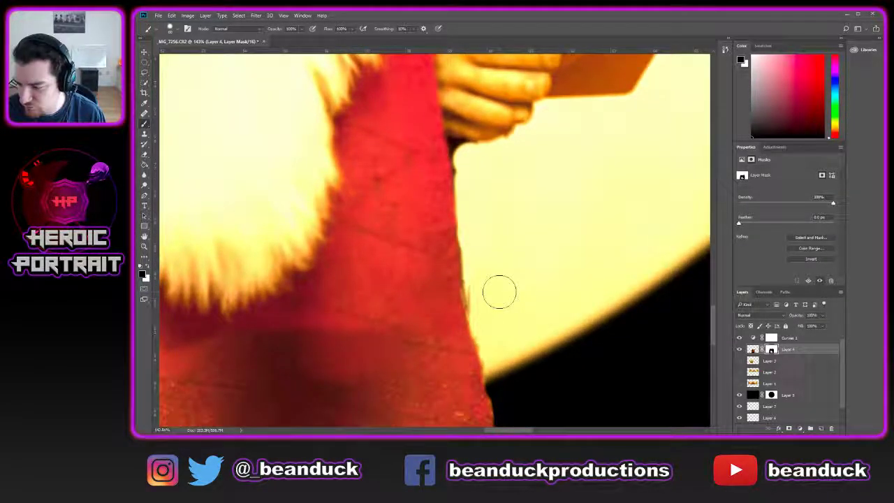
pyautogui.scroll(1, 469, 253)
pyautogui.scroll(1, 488, 296)
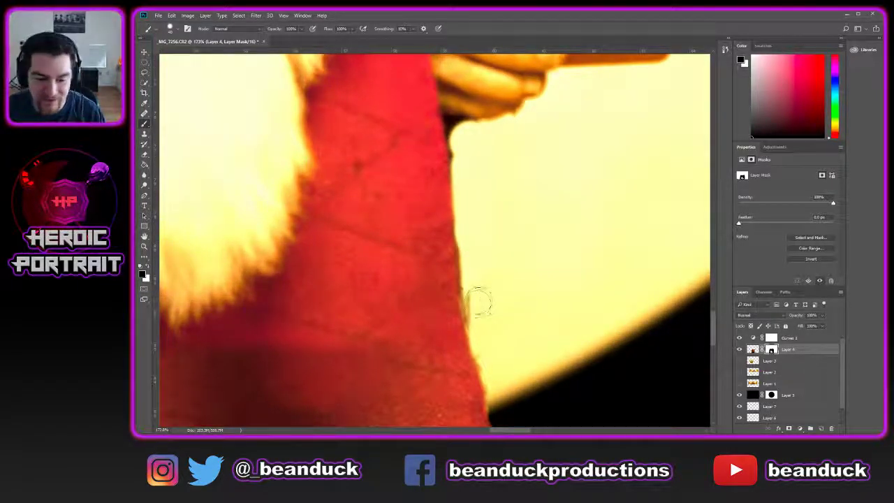
pyautogui.press('x')
pyautogui.click(478, 299)
pyautogui.hotkey('ctrl', 'z')
pyautogui.click(739, 338)
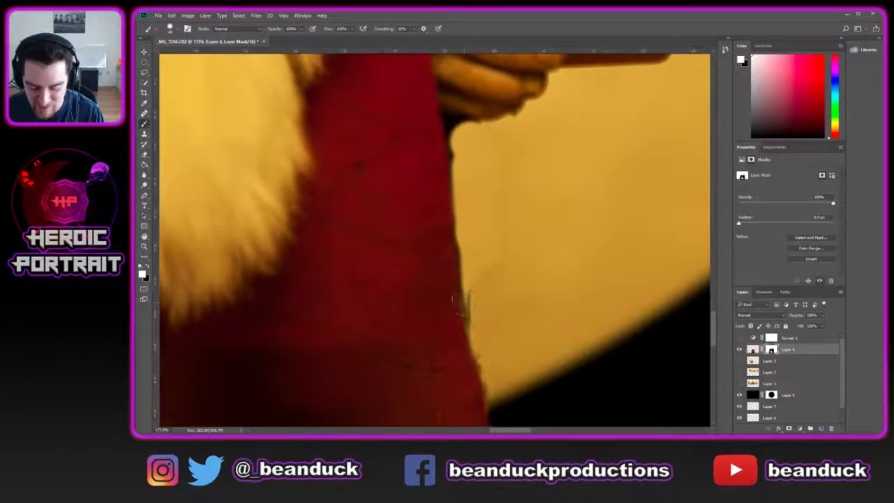
pyautogui.scroll(4, 465, 302)
pyautogui.click(489, 309)
pyautogui.hotkey('ctrl', 'z')
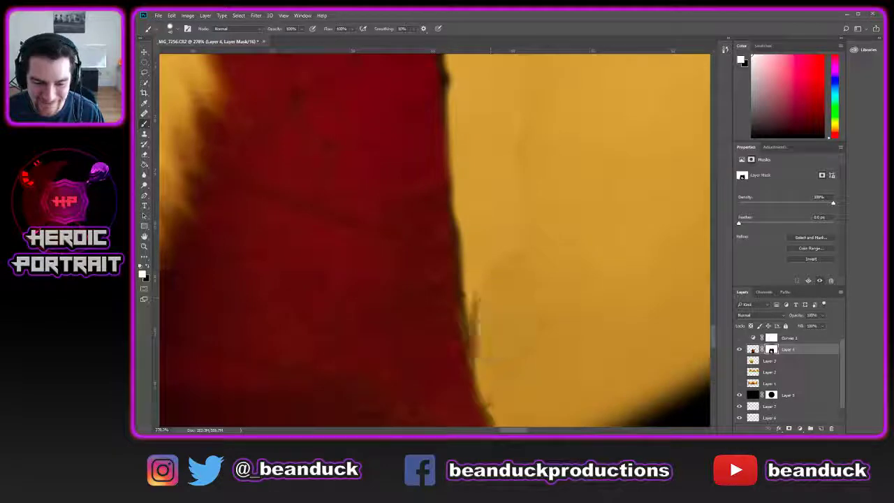
# - Paint white on Layer 4's mask with a smaller brush to clear the dark patch where the robe's right edge meets the fist
pyautogui.scroll(5, 481, 279)
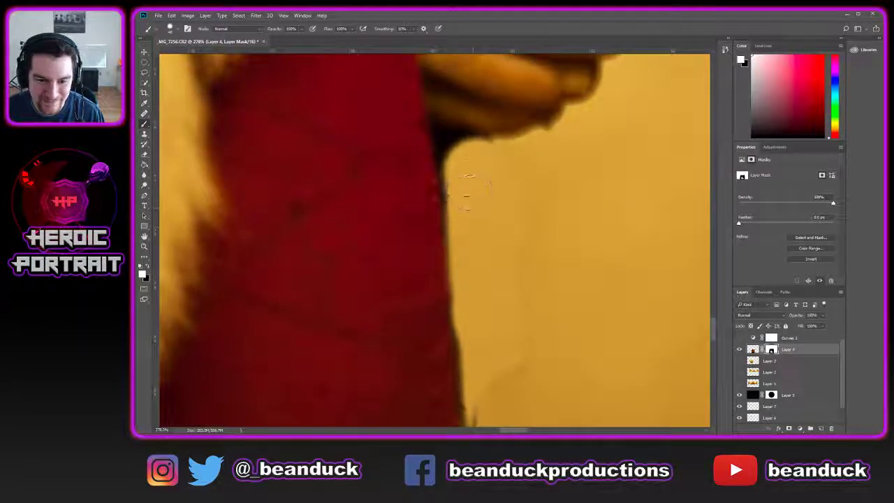
pyautogui.scroll(-6, 468, 164)
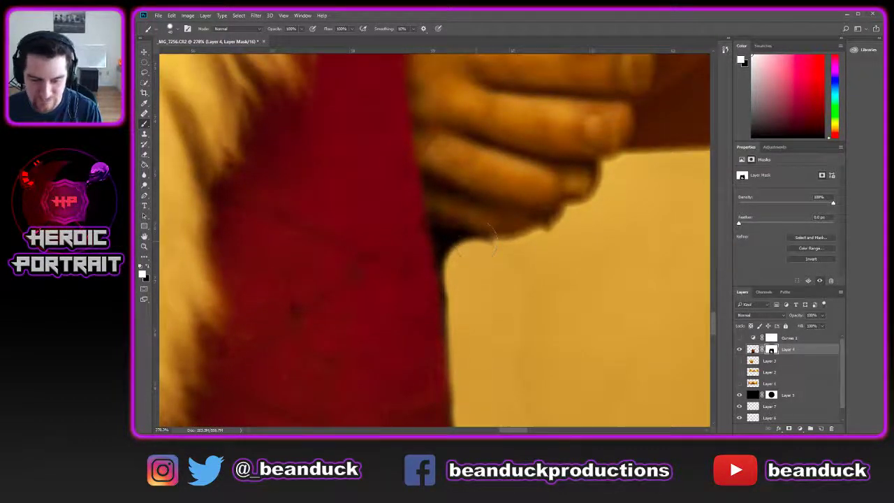
pyautogui.scroll(-3, 559, 255)
pyautogui.scroll(6, 468, 245)
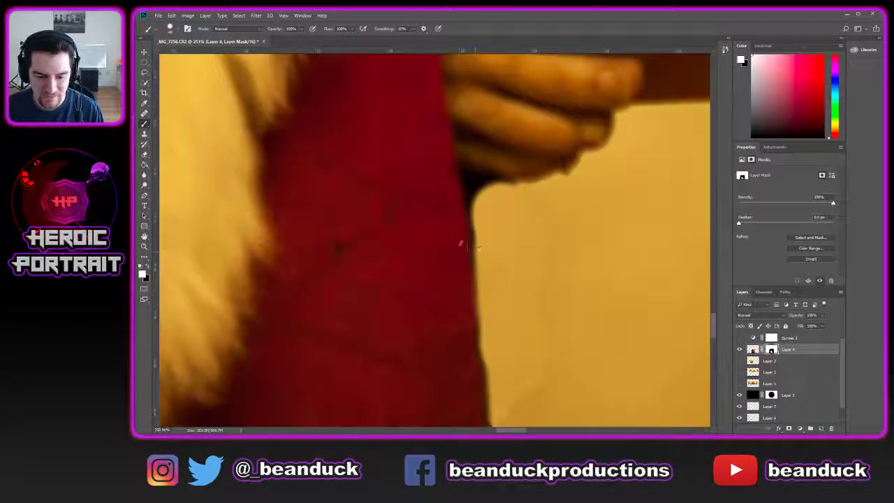
pyautogui.scroll(2, 520, 252)
pyautogui.moveTo(519, 254)
pyautogui.mouseDown()
pyautogui.moveTo(476, 245)
pyautogui.moveTo(478, 335)
pyautogui.mouseUp()
pyautogui.press('[')
pyautogui.press('[')
pyautogui.hotkey('ctrl', 'z')
pyautogui.hotkey('ctrl', 'z')
pyautogui.moveTo(491, 247)
pyautogui.mouseDown()
pyautogui.moveTo(511, 243)
pyautogui.moveTo(512, 250)
pyautogui.moveTo(470, 234)
pyautogui.moveTo(481, 288)
pyautogui.moveTo(478, 273)
pyautogui.moveTo(499, 258)
pyautogui.moveTo(464, 224)
pyautogui.mouseUp()
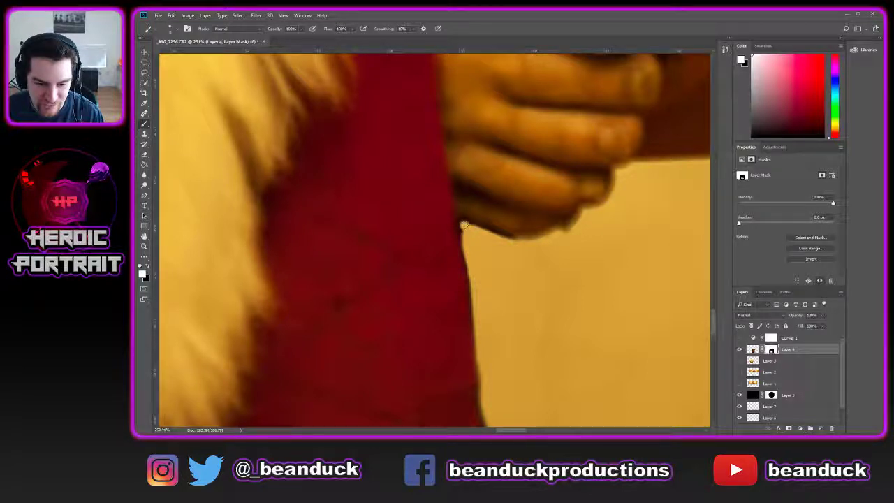
pyautogui.hotkey('ctrl', 'z')
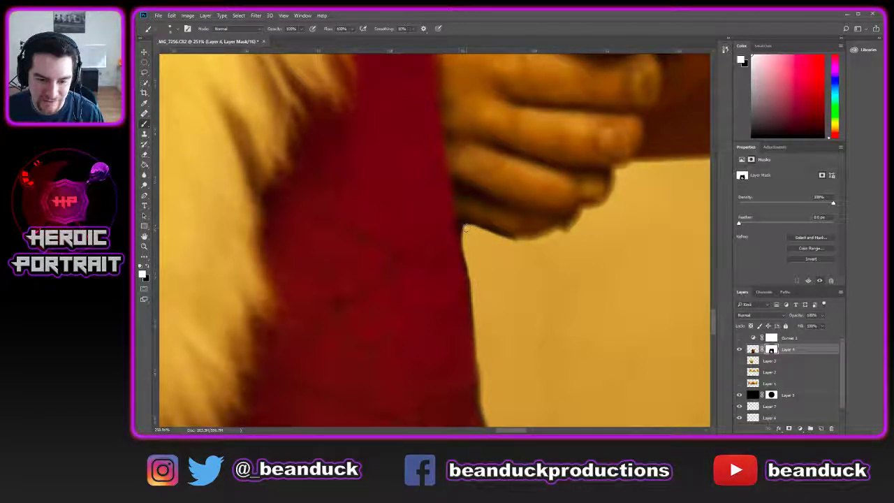
# - Try brushing away the stray strands at the robe's lower right edge on Layer 4's mask, switching between black and white
pyautogui.scroll(-5, 464, 230)
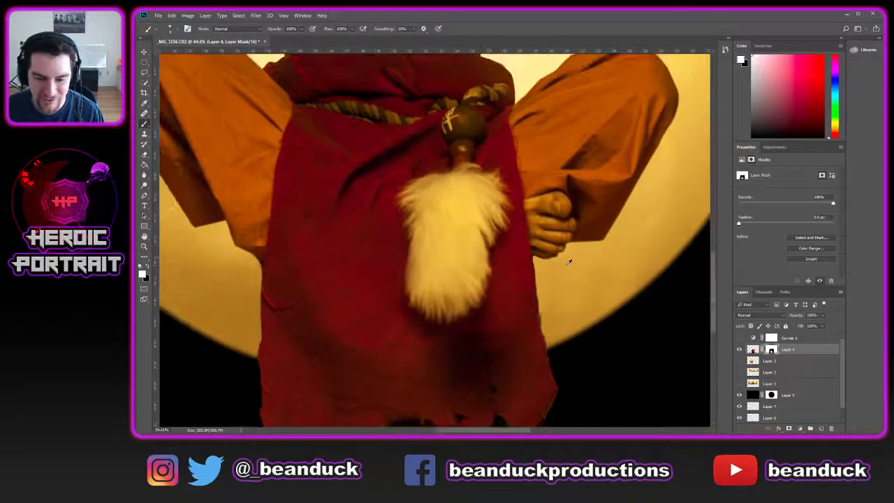
pyautogui.scroll(4, 447, 104)
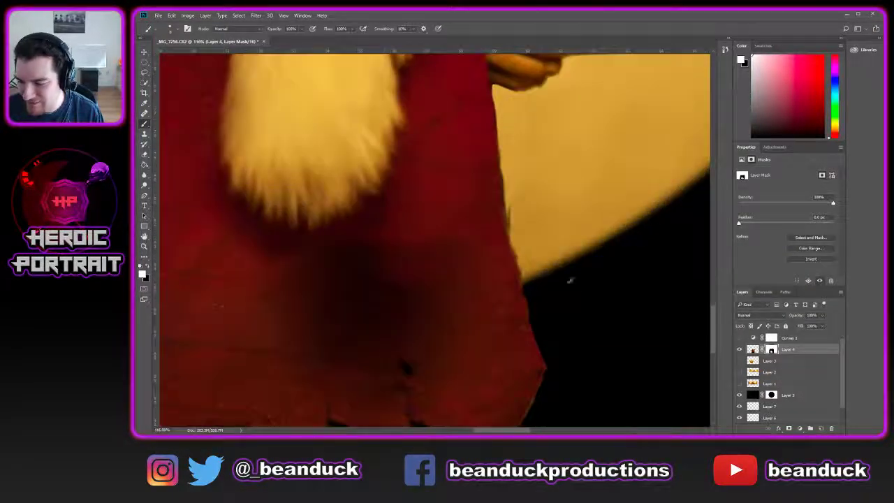
pyautogui.scroll(3, 431, 249)
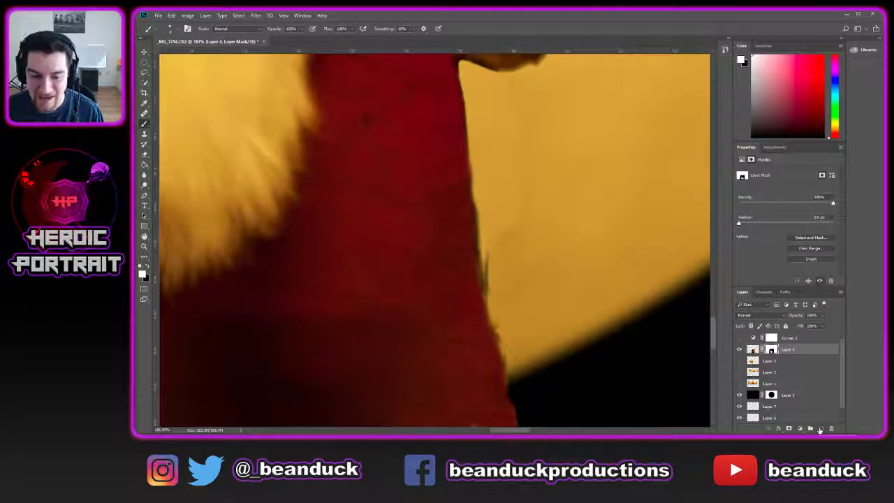
pyautogui.click(752, 349)
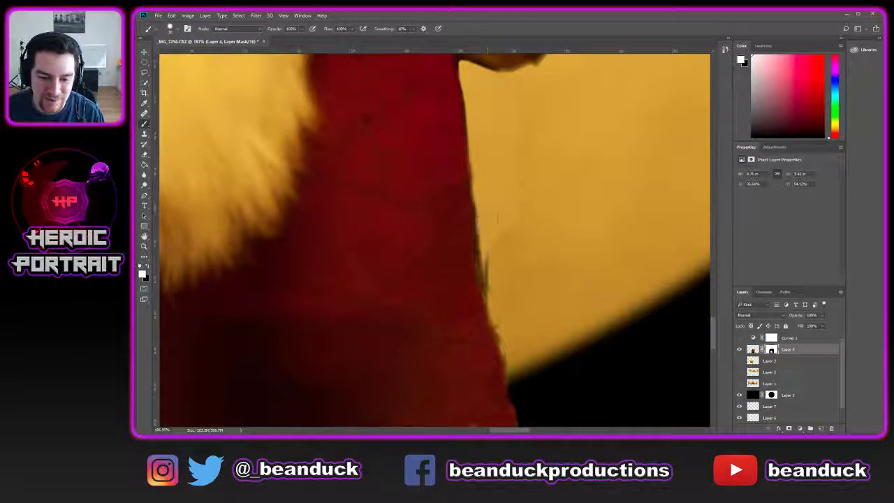
pyautogui.press('x')
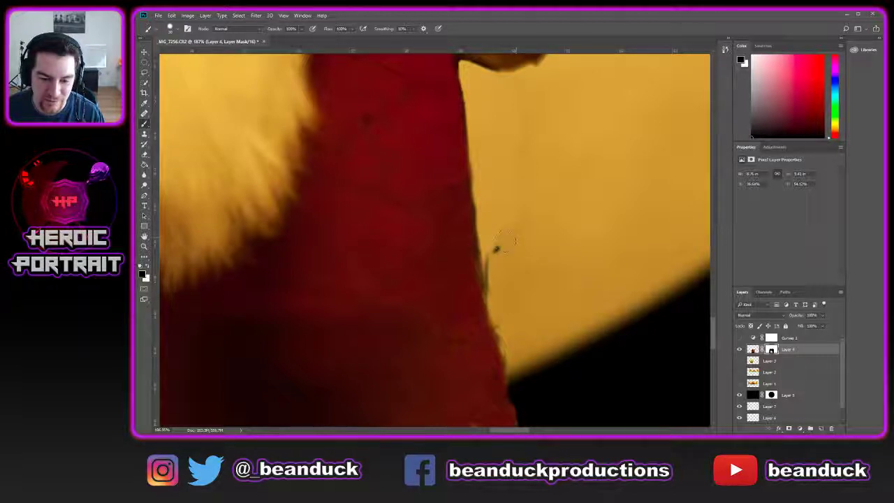
pyautogui.press('x')
pyautogui.moveTo(498, 252); pyautogui.dragTo(494, 275)
pyautogui.hotkey('ctrl', 'z')
# - Examine the robe's right edge from beneath the fist down to the circle's rim for dark fringes and stray strands
pyautogui.scroll(-5, 543, 282)
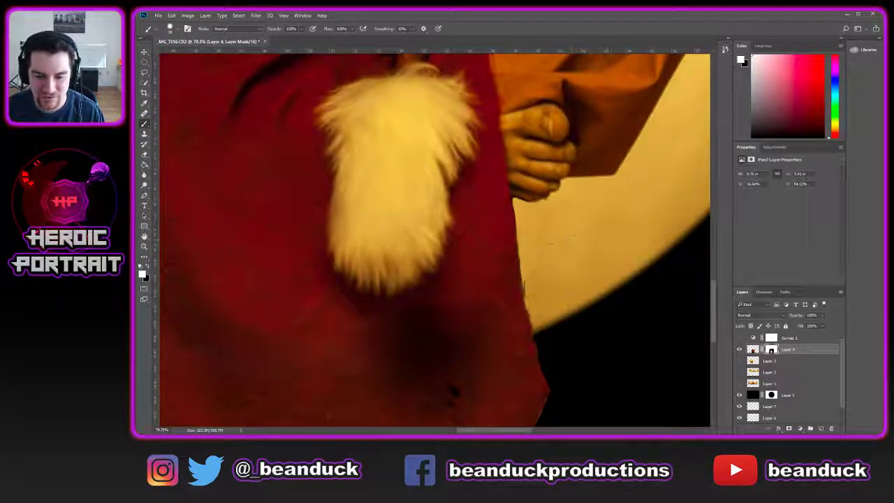
pyautogui.scroll(-3, 575, 235)
pyautogui.scroll(8, 576, 232)
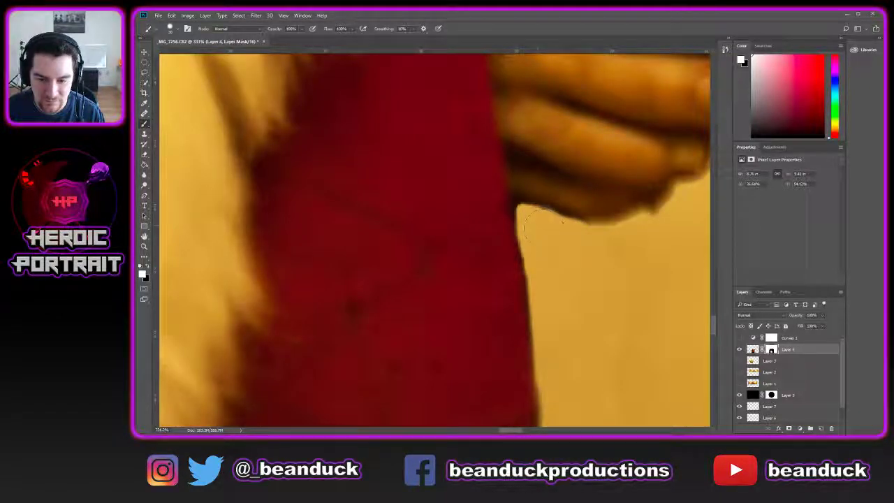
pyautogui.scroll(-5, 632, 264)
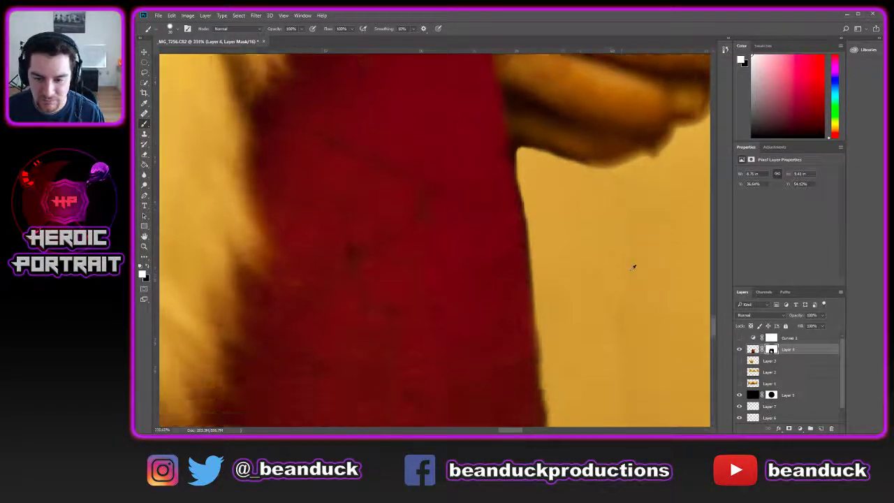
pyautogui.scroll(2, 622, 259)
pyautogui.scroll(2, 622, 259)
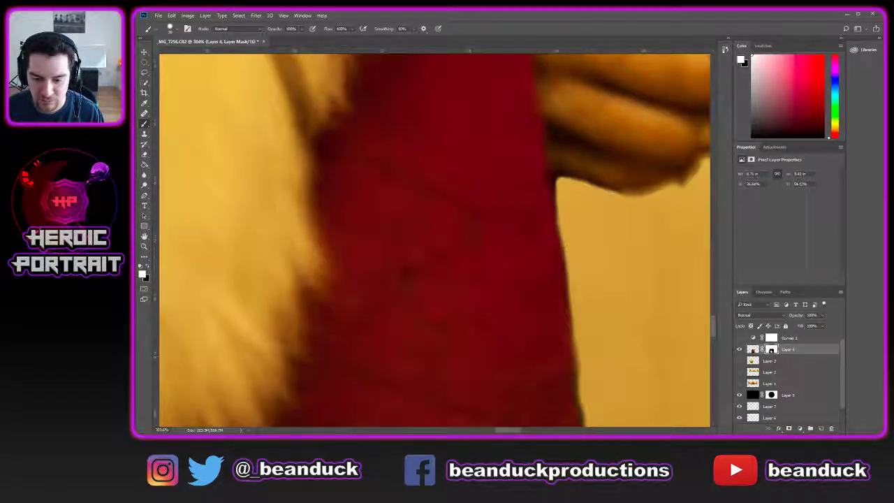
pyautogui.scroll(-2, 634, 255)
pyautogui.scroll(-3, 634, 255)
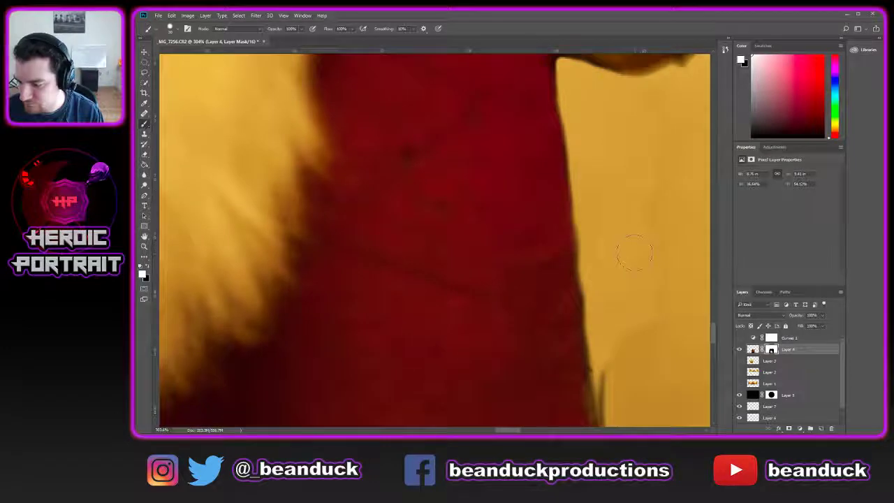
pyautogui.press('space')
pyautogui.moveTo(622, 273); pyautogui.dragTo(417, 191)
pyautogui.scroll(-2, 476, 195)
pyautogui.scroll(2, 432, 189)
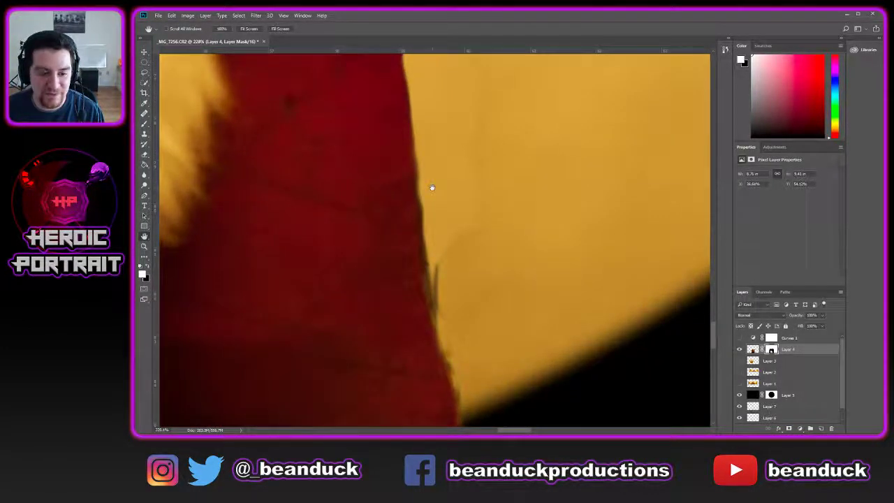
pyautogui.scroll(1, 432, 188)
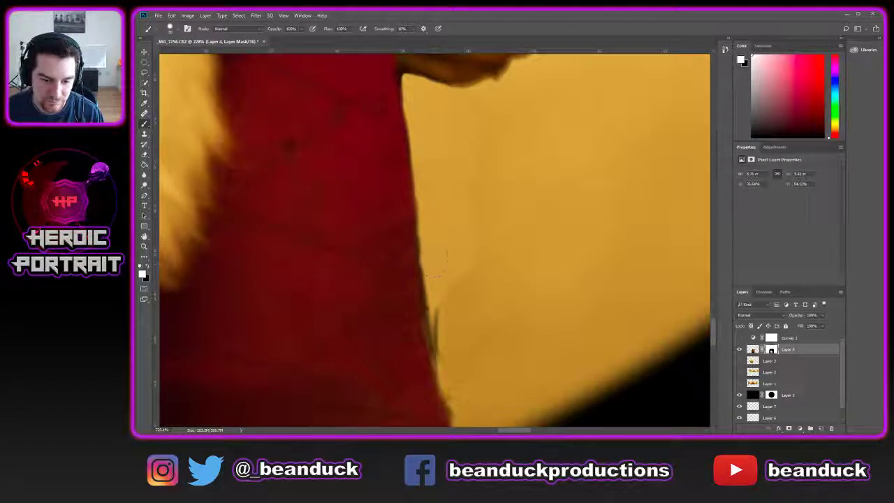
# - Try painting white on Layer 4's mask over the stray strands beside the robe's right edge
pyautogui.moveTo(433, 267); pyautogui.dragTo(445, 324)
pyautogui.hotkey('ctrl', 'z')
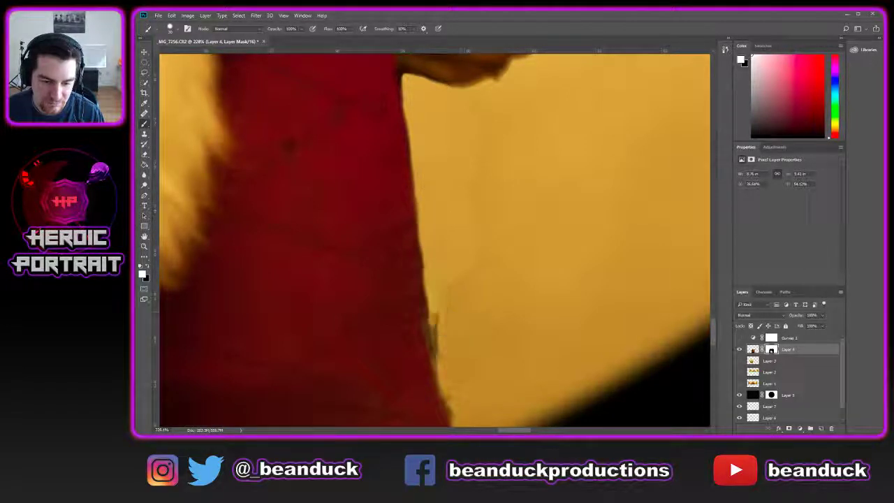
pyautogui.hotkey('ctrl', 'z')
pyautogui.hotkey('ctrl', 'z')
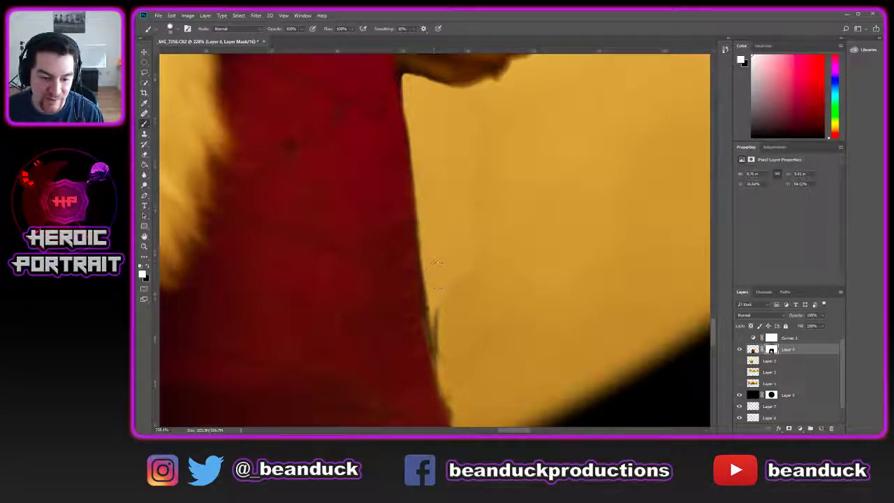
# - Check Layer 3's visibility and add a new empty layer directly above Layer 4
pyautogui.scroll(-5, 542, 250)
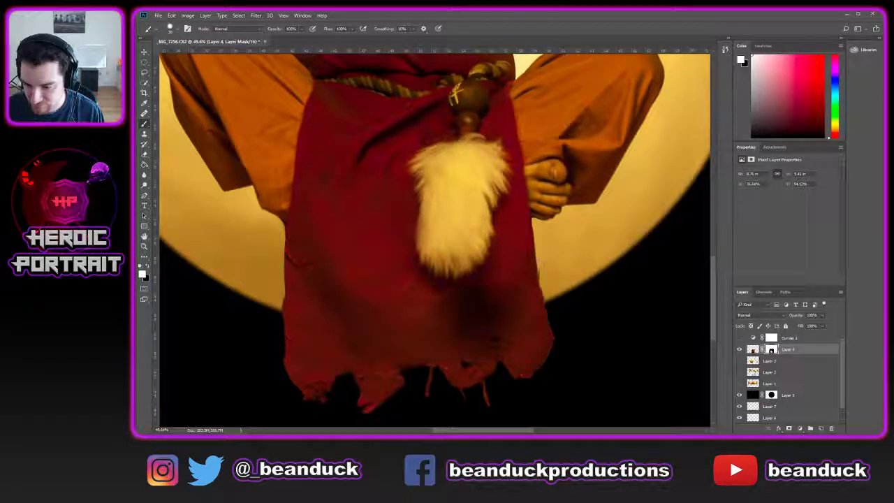
pyautogui.click(738, 361)
pyautogui.click(739, 360)
pyautogui.click(821, 428)
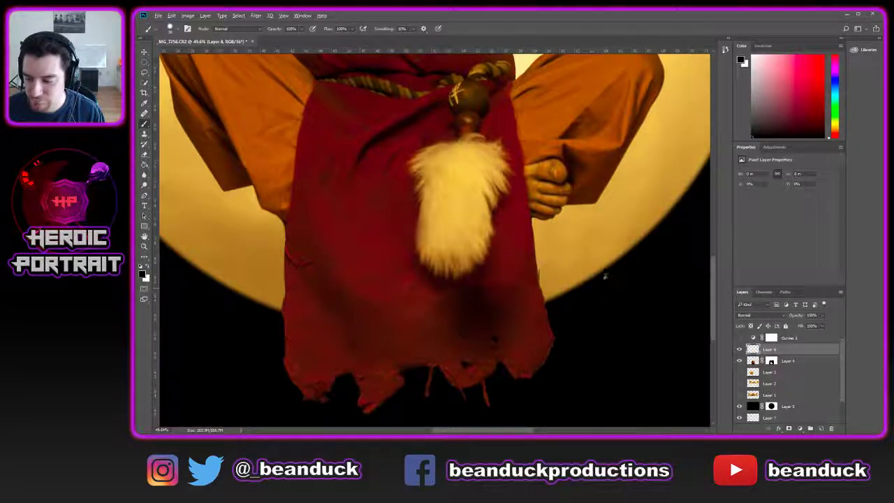
# - Remove the stray strands beside the robe's right edge with the Healing Brush on the new layer, sampling the clean edge above them
pyautogui.scroll(3, 606, 272)
pyautogui.press('s')
pyautogui.scroll(2, 533, 207)
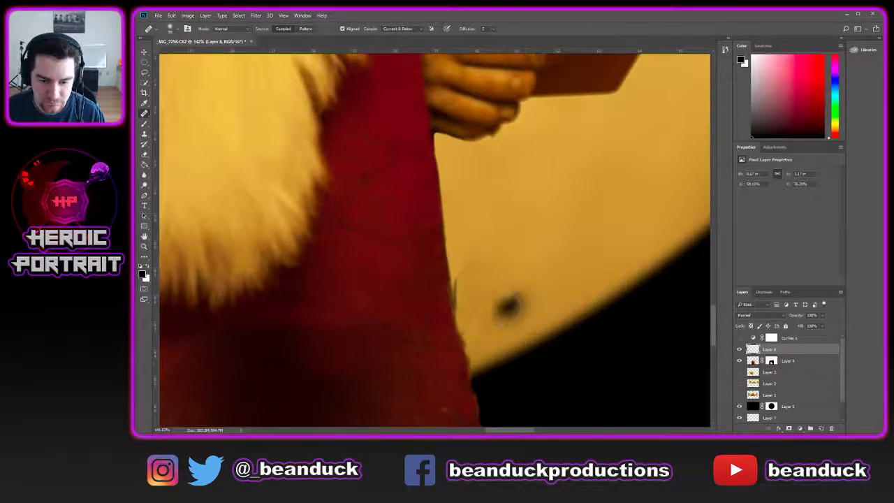
pyautogui.scroll(3, 489, 303)
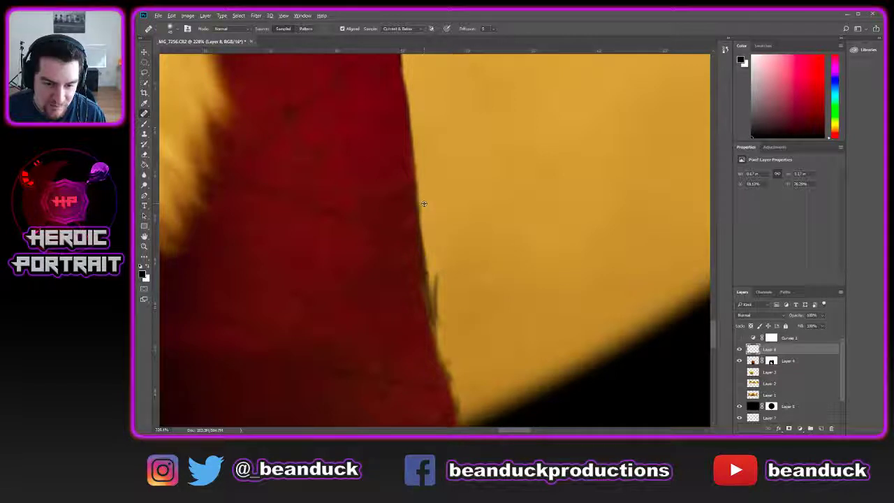
pyautogui.press('s')
pyautogui.press('j')
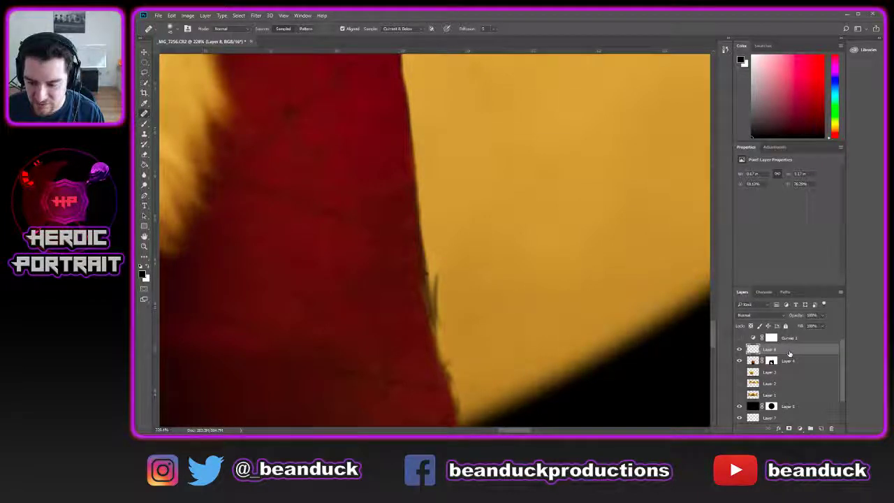
pyautogui.keyDown('alt'); pyautogui.click(423, 223); pyautogui.keyUp('alt')
pyautogui.moveTo(433, 266); pyautogui.dragTo(433, 322)
pyautogui.click(437, 279)
pyautogui.scroll(-1, 509, 318)
pyautogui.click(445, 311)
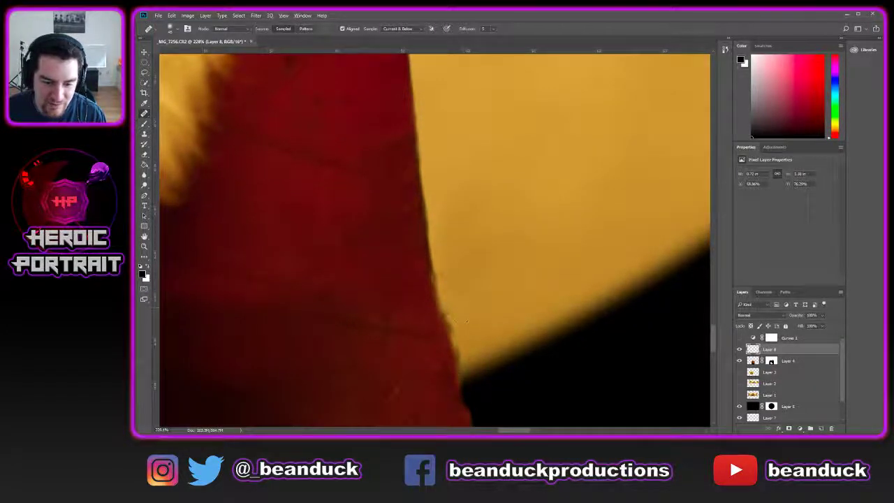
# - Try healing the rough notch on the robe's right edge just above the circle's rim, sampling from the smoother edge above
pyautogui.keyDown('alt'); pyautogui.click(437, 297); pyautogui.keyUp('alt')
pyautogui.moveTo(453, 335); pyautogui.dragTo(449, 323)
pyautogui.keyDown('alt'); pyautogui.click(437, 295); pyautogui.keyUp('alt')
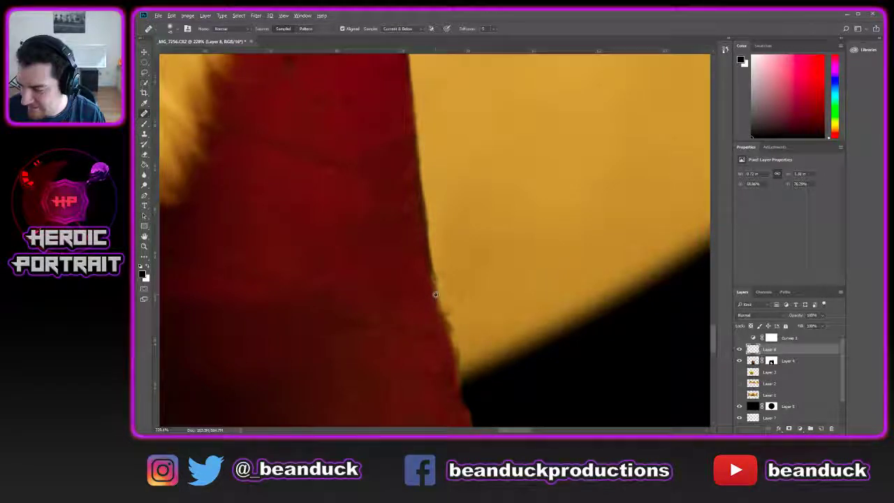
pyautogui.moveTo(429, 295); pyautogui.dragTo(453, 300)
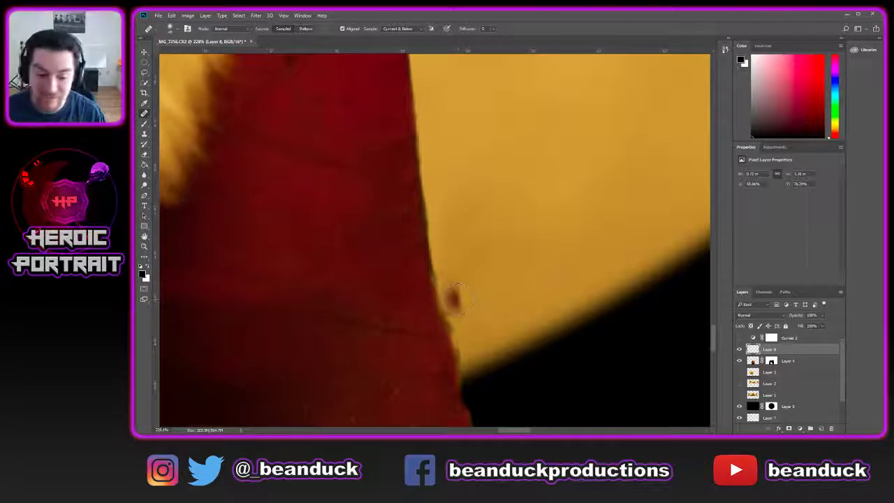
pyautogui.click(453, 299)
pyautogui.keyDown('alt'); pyautogui.click(428, 260); pyautogui.keyUp('alt')
pyautogui.click(449, 337)
pyautogui.moveTo(444, 337); pyautogui.dragTo(455, 351)
pyautogui.moveTo(445, 307); pyautogui.dragTo(455, 339)
pyautogui.keyDown('alt'); pyautogui.click(426, 242); pyautogui.keyUp('alt')
pyautogui.keyDown('alt'); pyautogui.click(429, 222); pyautogui.keyUp('alt')
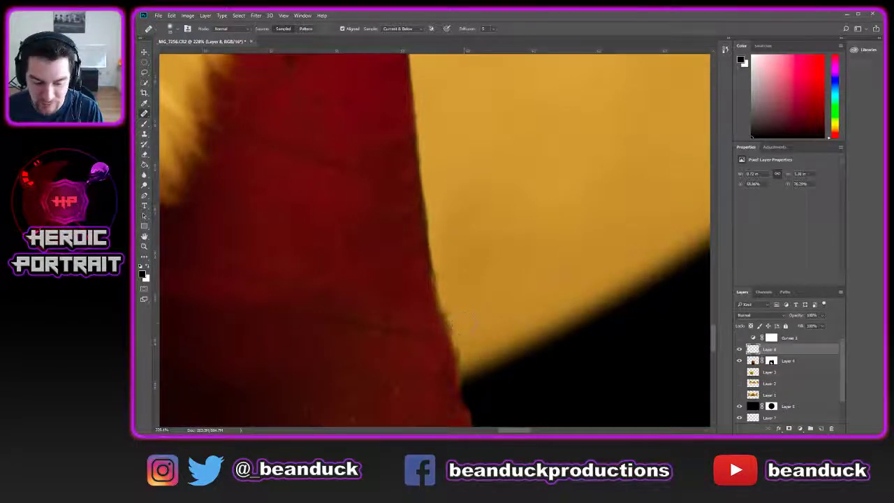
# - Adjust the Healing Brush's tip settings and try healing the rough notch above the circle's rim again
pyautogui.rightClick(464, 323)
pyautogui.click(537, 358)
pyautogui.press('Return')
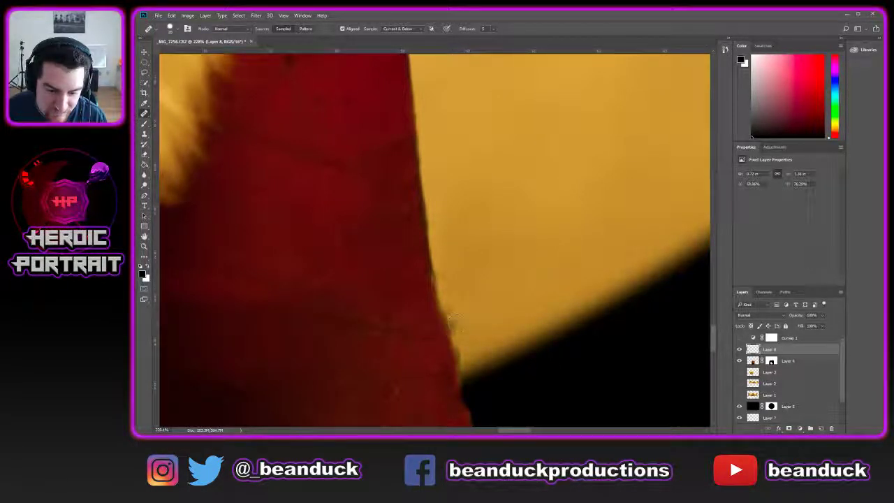
pyautogui.keyDown('alt'); pyautogui.click(438, 293); pyautogui.keyUp('alt')
pyautogui.moveTo(445, 321); pyautogui.dragTo(456, 342)
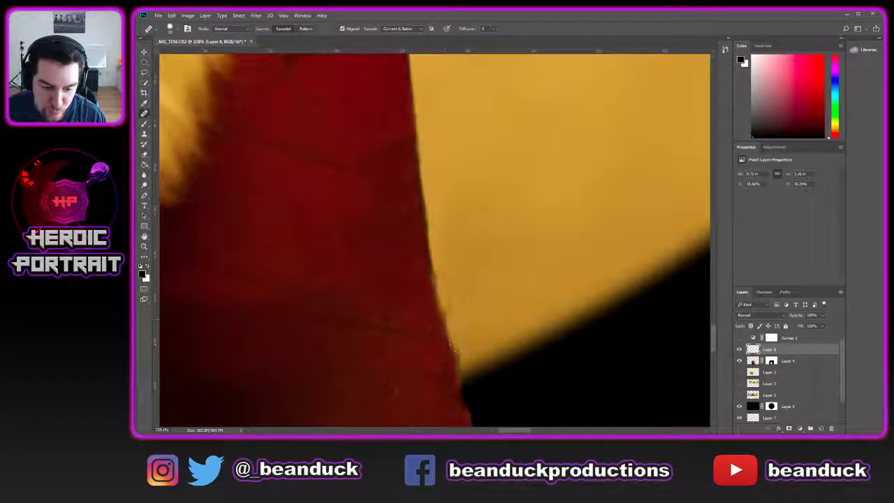
# - Smooth the rough notch on the robe's right edge above the circle's rim with the Clone Stamp, sampling Current & Below
pyautogui.press('s')
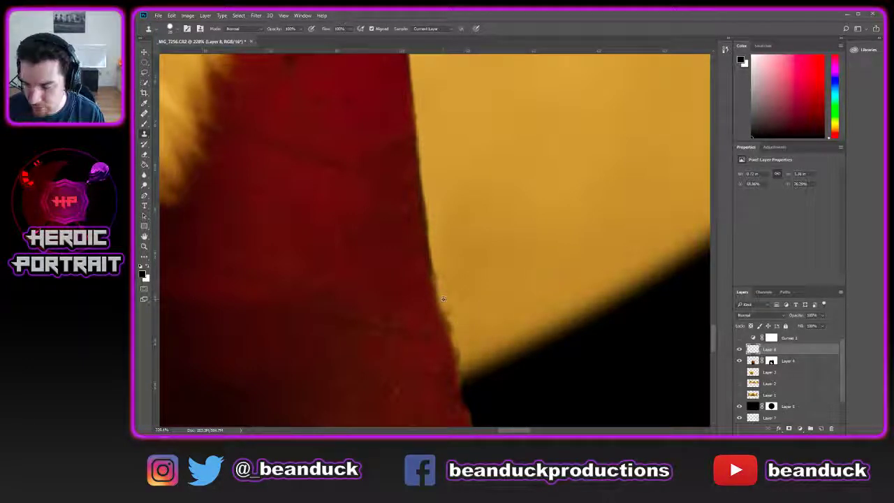
pyautogui.scroll(2, 474, 320)
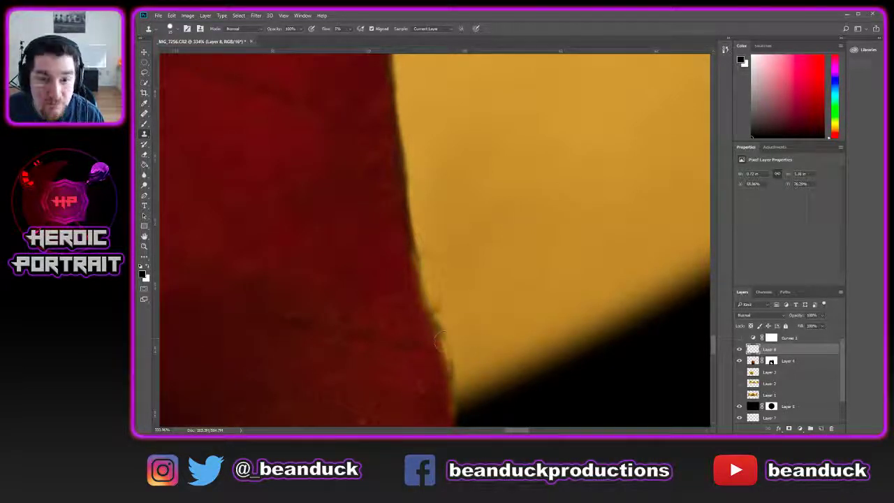
pyautogui.click(440, 29)
pyautogui.click(433, 40)
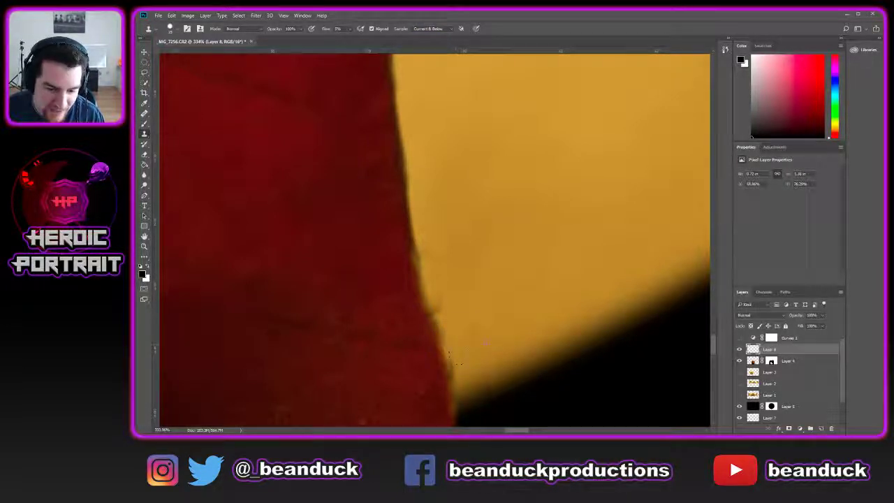
pyautogui.moveTo(460, 367); pyautogui.dragTo(468, 408)
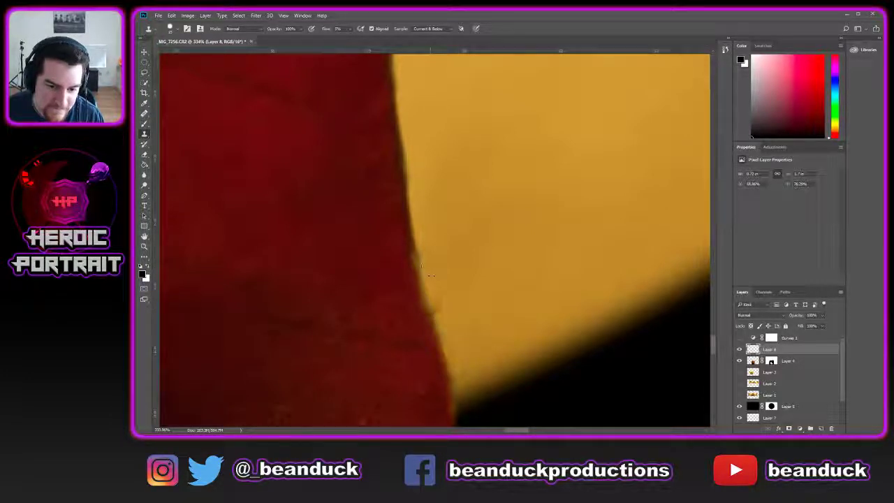
# - Save the document, then delete the hidden Curves adjustment layer above Layer 8
pyautogui.scroll(-10, 428, 264)
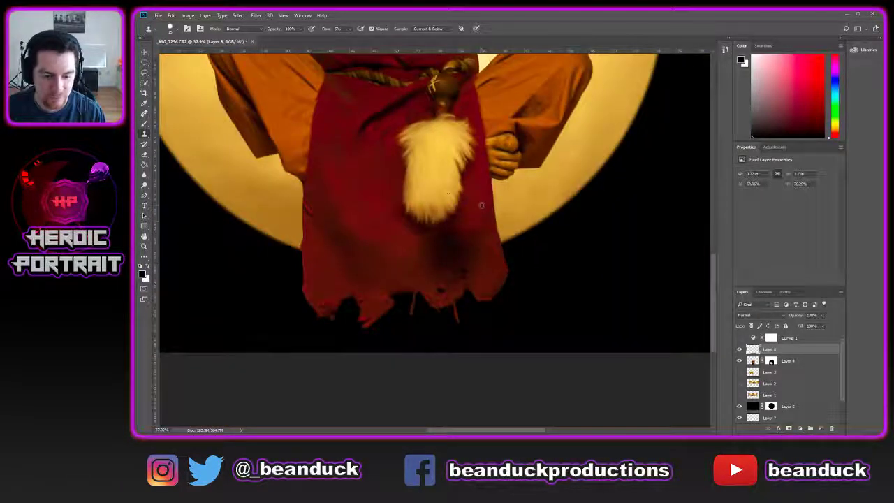
pyautogui.press('space')
pyautogui.moveTo(402, 139); pyautogui.dragTo(457, 178)
pyautogui.scroll(-5, 458, 178)
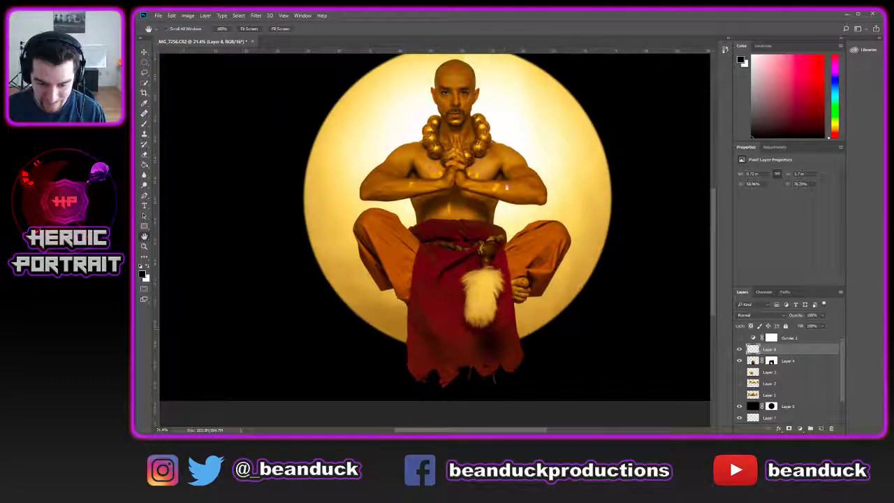
pyautogui.scroll(-2, 506, 187)
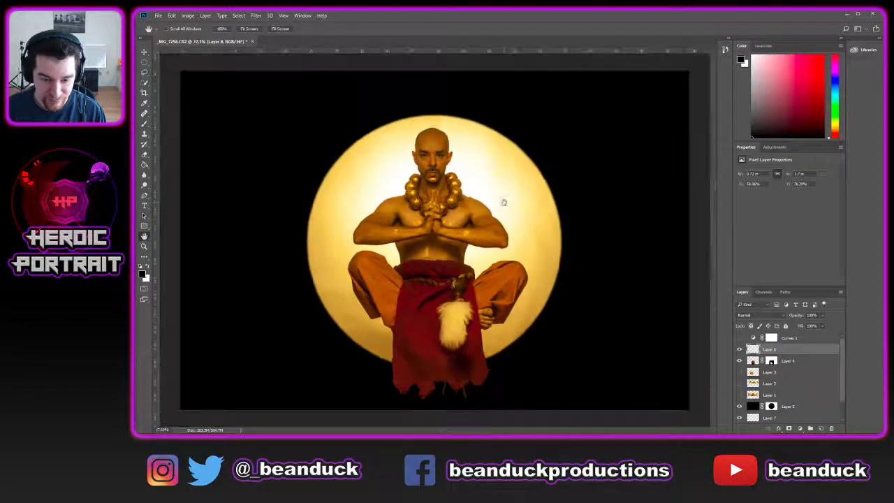
pyautogui.hotkey('ctrl', 's')
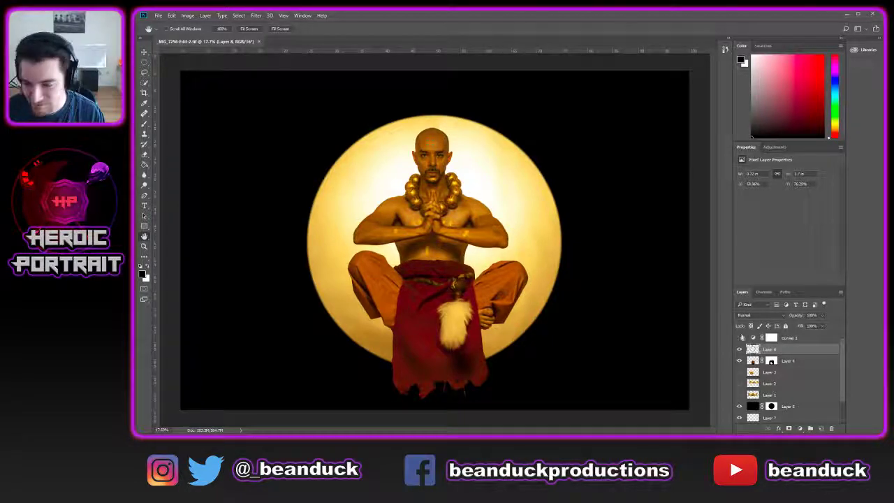
pyautogui.click(740, 337)
pyautogui.click(741, 337)
pyautogui.click(752, 337)
pyautogui.click(753, 337)
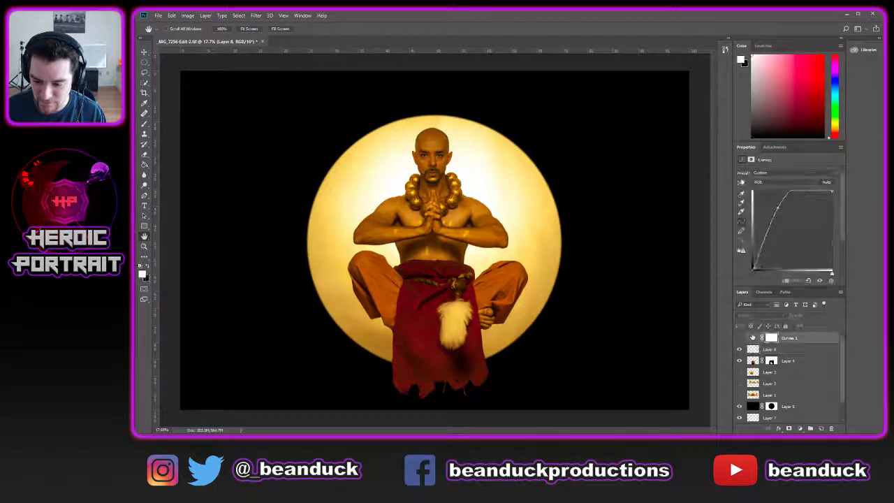
pyautogui.press('Delete')
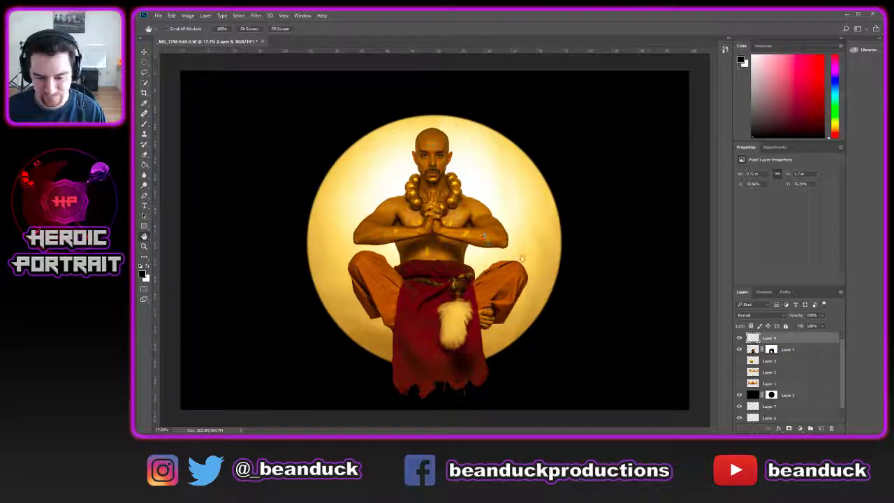
# - Examine the whole composite, from the head, necklace and arms down to the robe's ragged hem
pyautogui.scroll(-2, 433, 244)
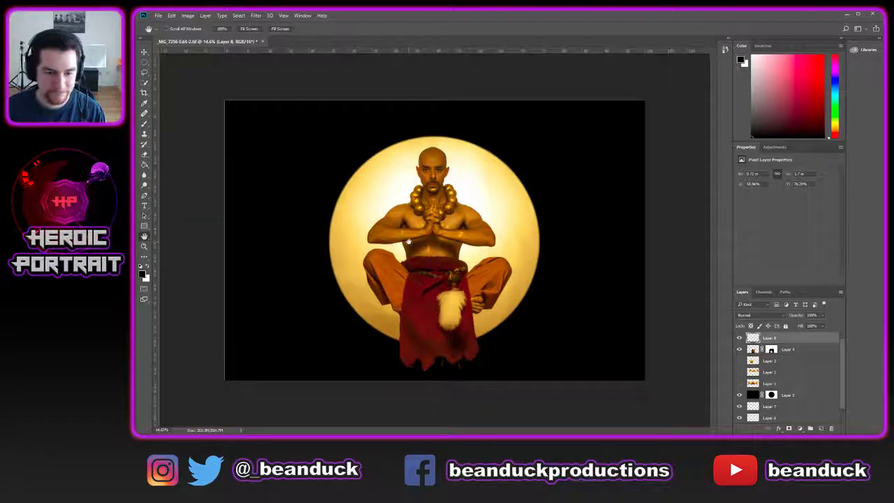
pyautogui.scroll(1, 234, 257)
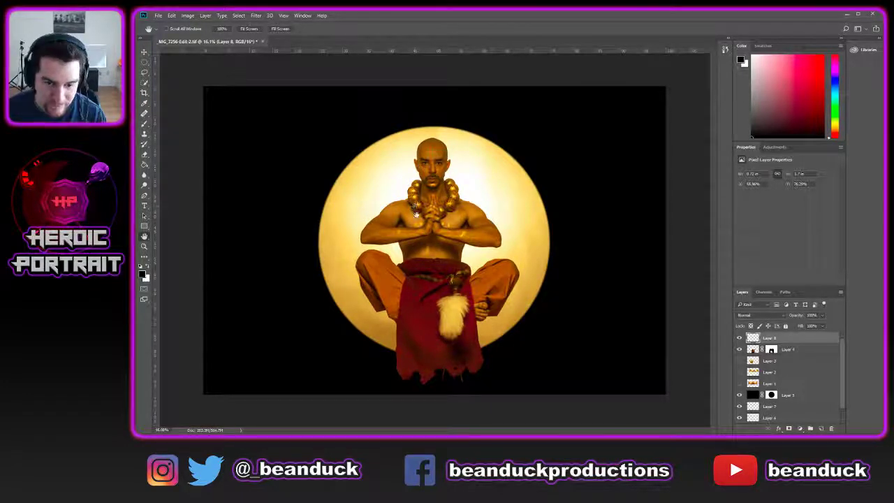
pyautogui.scroll(11, 415, 218)
pyautogui.scroll(-1, 431, 159)
pyautogui.scroll(2, 432, 161)
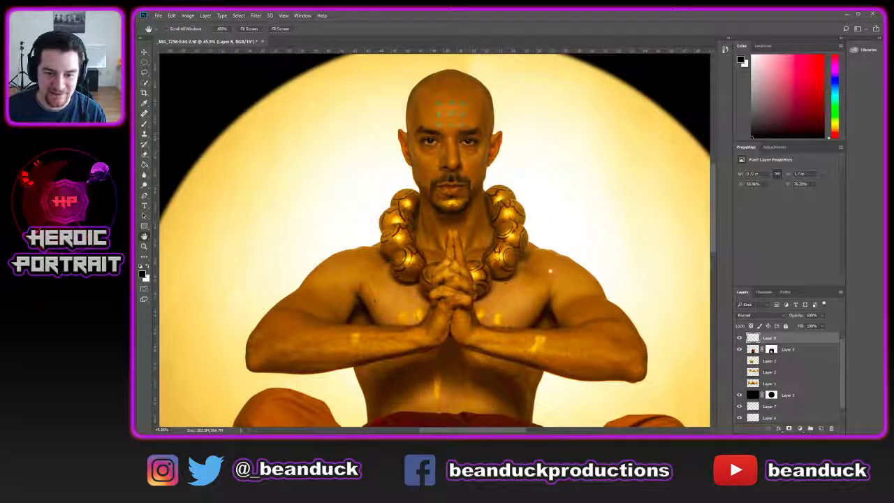
pyautogui.scroll(-5, 489, 182)
pyautogui.scroll(-3, 587, 247)
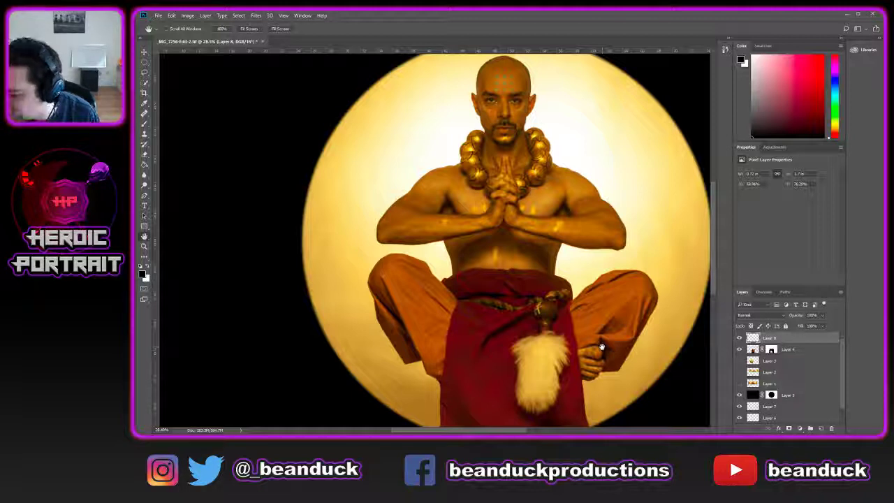
pyautogui.moveTo(529, 209); pyautogui.dragTo(469, 265)
pyautogui.scroll(7, 416, 181)
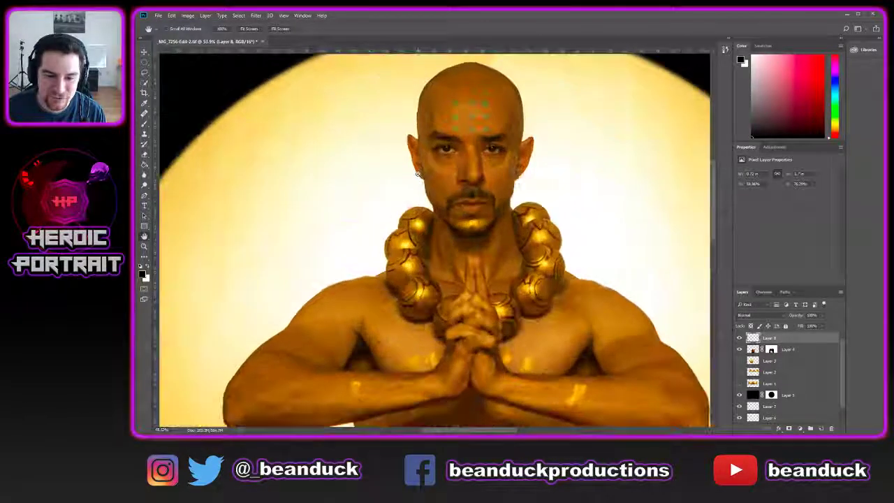
pyautogui.scroll(-8, 448, 179)
pyautogui.scroll(-1, 479, 213)
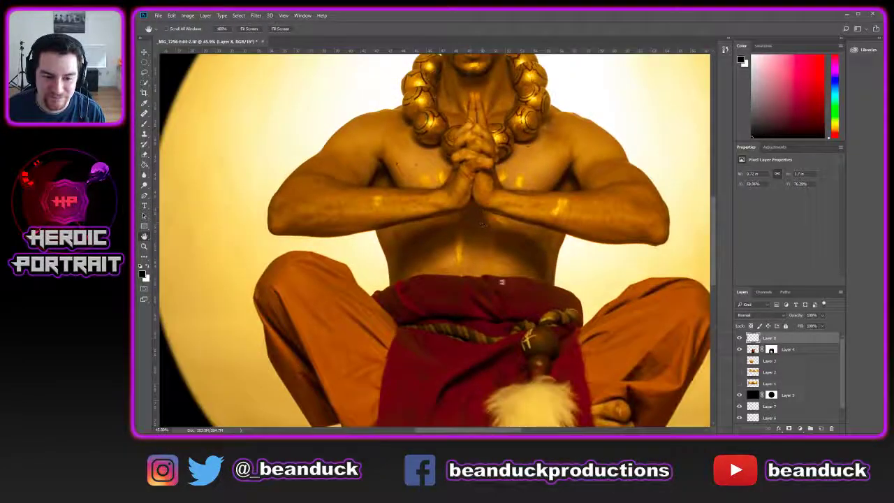
pyautogui.scroll(-8, 499, 210)
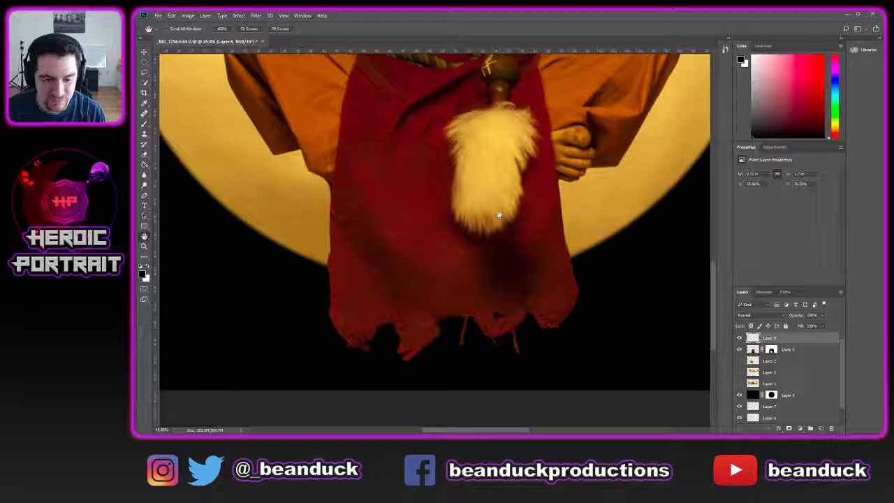
pyautogui.scroll(8, 499, 215)
pyautogui.scroll(-2, 506, 345)
pyautogui.scroll(-2, 505, 344)
pyautogui.scroll(-3, 496, 283)
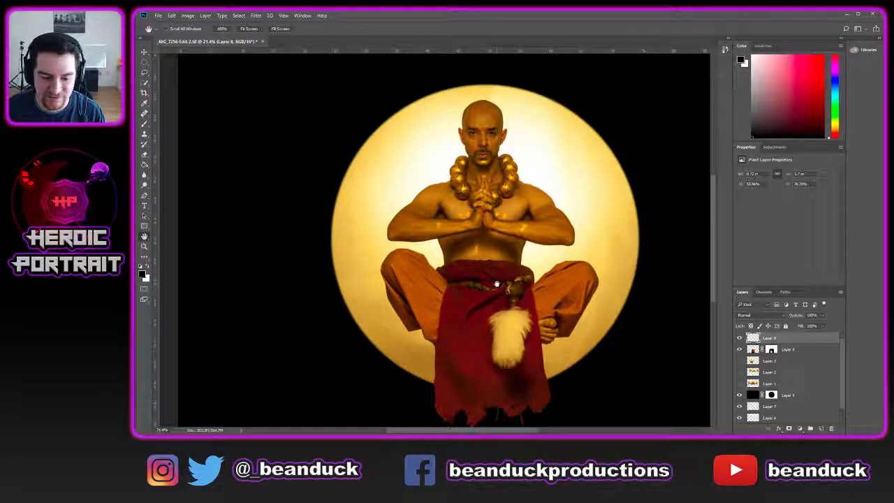
pyautogui.scroll(-2, 525, 356)
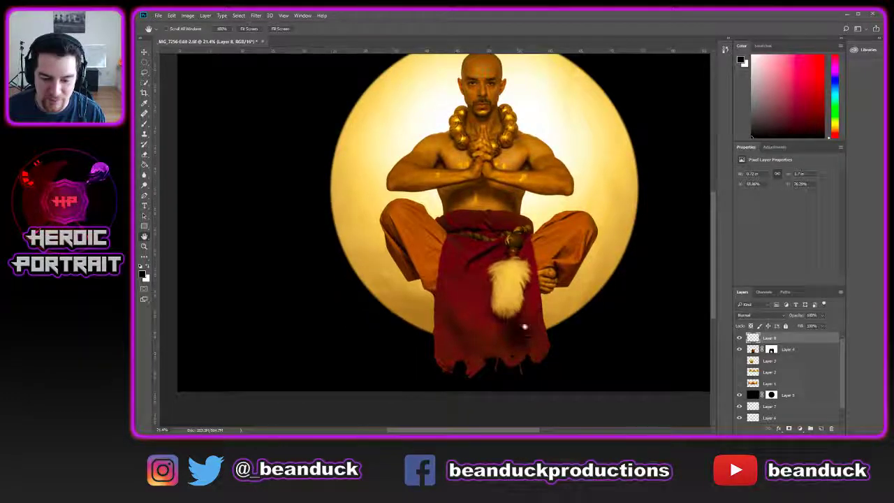
# - Try to cover the dark patch below the fur tassel on Layer 8 with a much larger Clone Stamp, sampling the red cloth beside it
pyautogui.scroll(5, 516, 339)
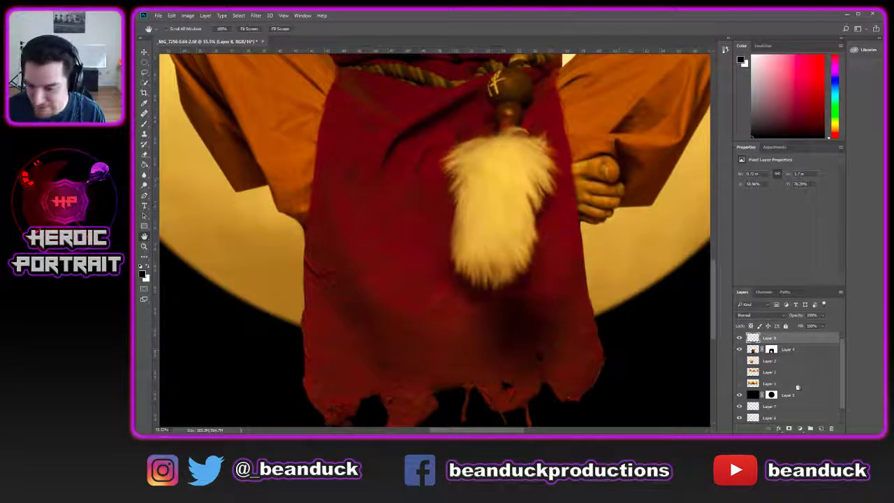
pyautogui.click(803, 349)
pyautogui.press('s')
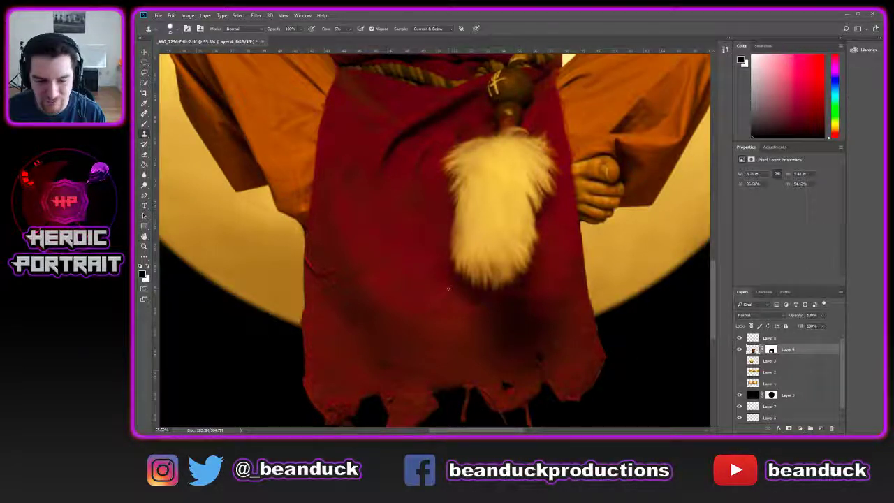
pyautogui.click(772, 338)
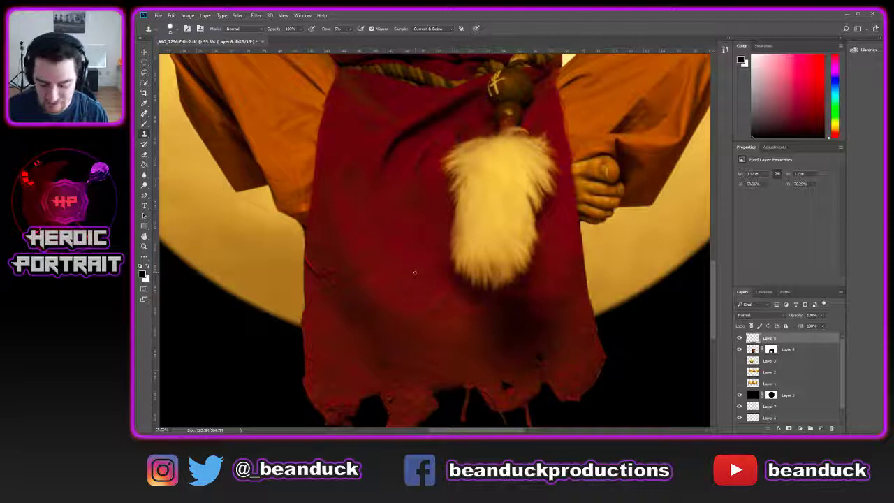
pyautogui.press(']')
pyautogui.press(']')
pyautogui.press(']')
pyautogui.press(']')
pyautogui.press(']')
pyautogui.press(']')
pyautogui.press(']')
pyautogui.press(']')
pyautogui.press(']')
pyautogui.press(']')
pyautogui.press(']')
pyautogui.press(']')
pyautogui.press(']')
pyautogui.press(']')
pyautogui.press(']')
pyautogui.press(']')
pyautogui.press(']')
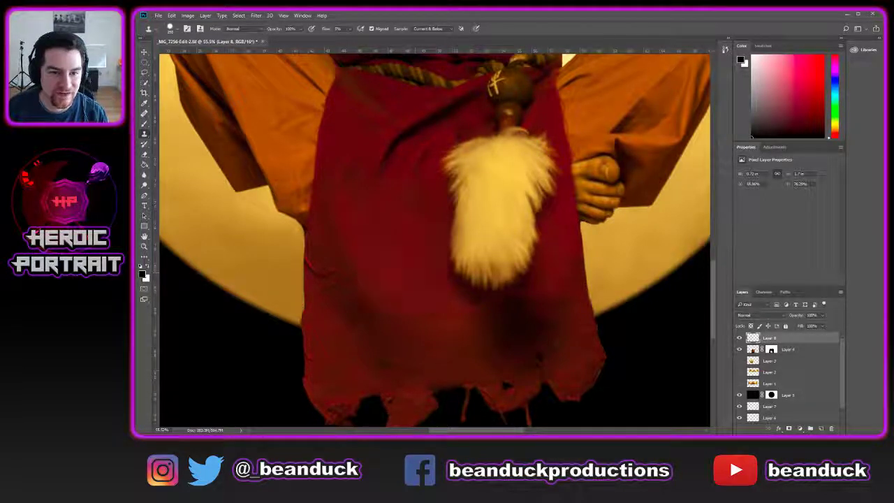
pyautogui.keyDown('alt'); pyautogui.click(385, 275); pyautogui.keyUp('alt')
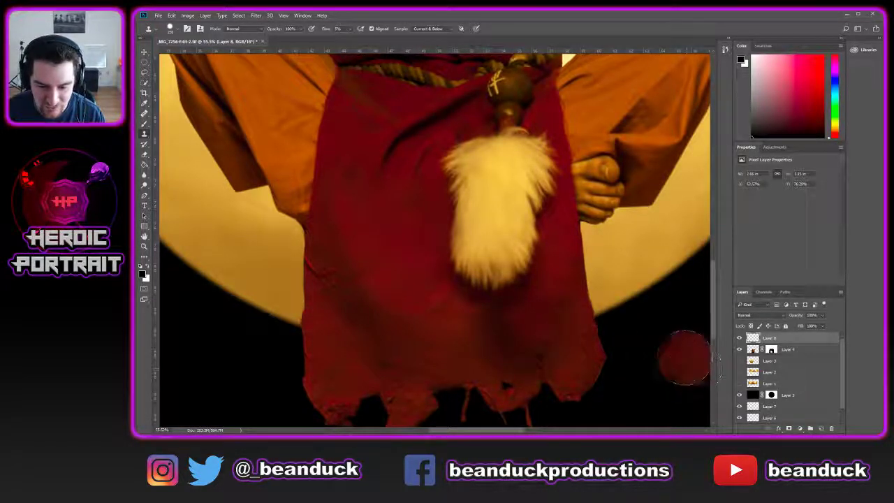
# - Show Layer 1 with the outstretched-arms pose and move it down over the seated figure
pyautogui.scroll(-5, 599, 331)
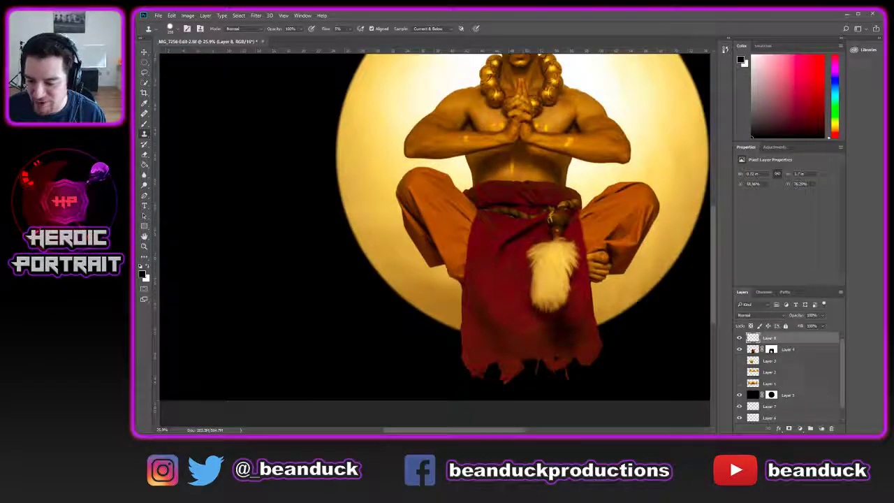
pyautogui.press('z')
pyautogui.keyDown('alt'); pyautogui.click(609, 295); pyautogui.keyUp('alt')
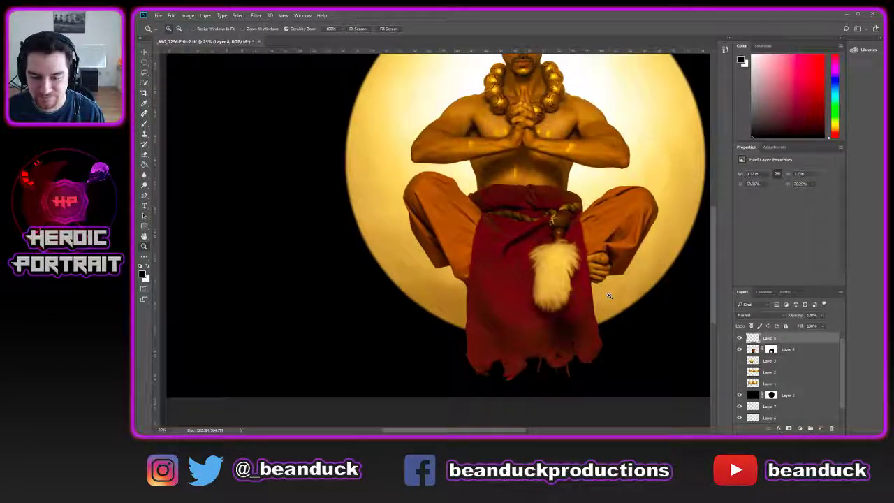
pyautogui.keyDown('alt'); pyautogui.click(608, 295); pyautogui.keyUp('alt')
pyautogui.press('g')
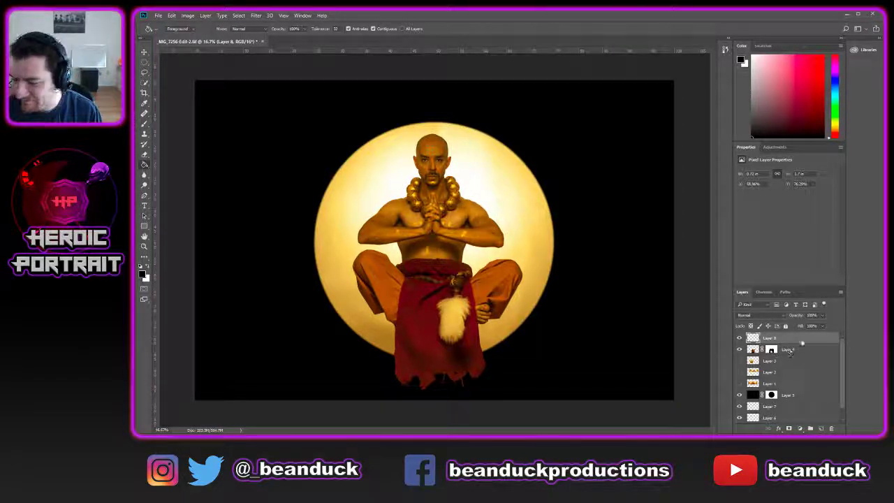
pyautogui.click(739, 384)
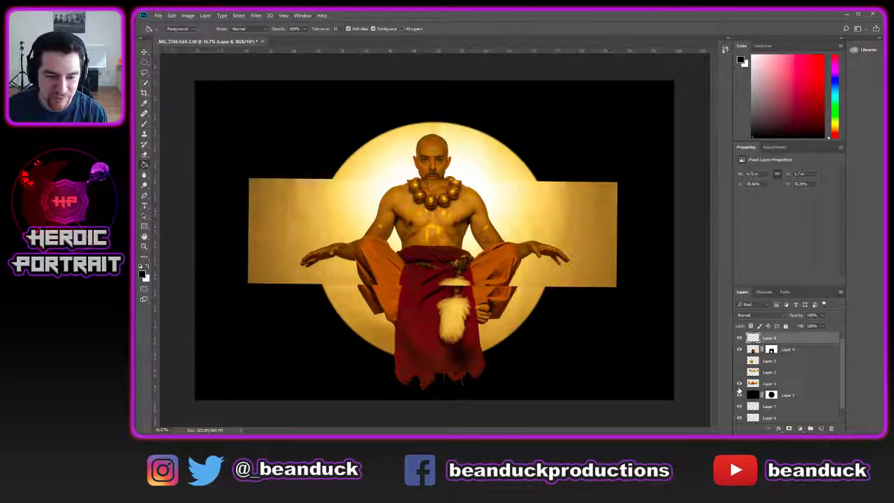
pyautogui.press('v')
pyautogui.moveTo(560, 255)
pyautogui.mouseDown()
pyautogui.moveTo(548, 257)
pyautogui.moveTo(535, 293)
pyautogui.moveTo(549, 280)
pyautogui.mouseUp()
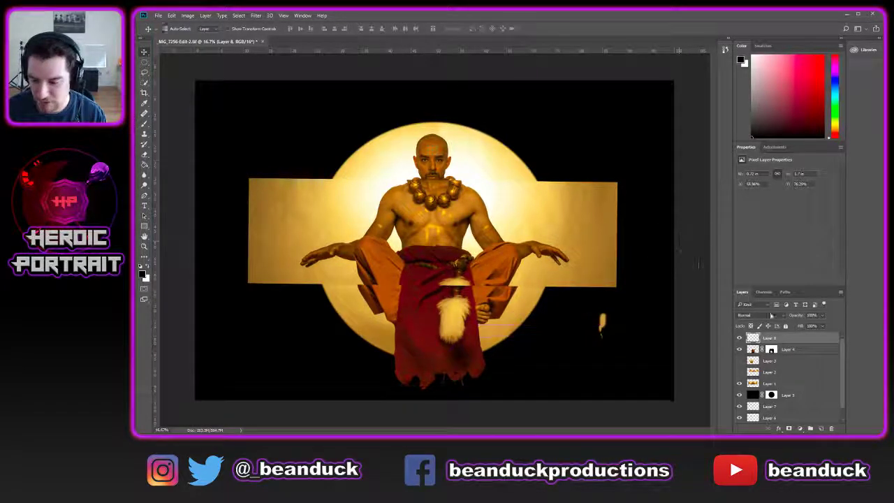
pyautogui.click(782, 384)
pyautogui.moveTo(561, 267)
pyautogui.mouseDown()
pyautogui.moveTo(539, 281)
pyautogui.moveTo(548, 341)
pyautogui.moveTo(618, 250)
pyautogui.moveTo(587, 204)
pyautogui.moveTo(552, 274)
pyautogui.moveTo(555, 319)
pyautogui.moveTo(558, 237)
pyautogui.moveTo(560, 273)
pyautogui.mouseUp()
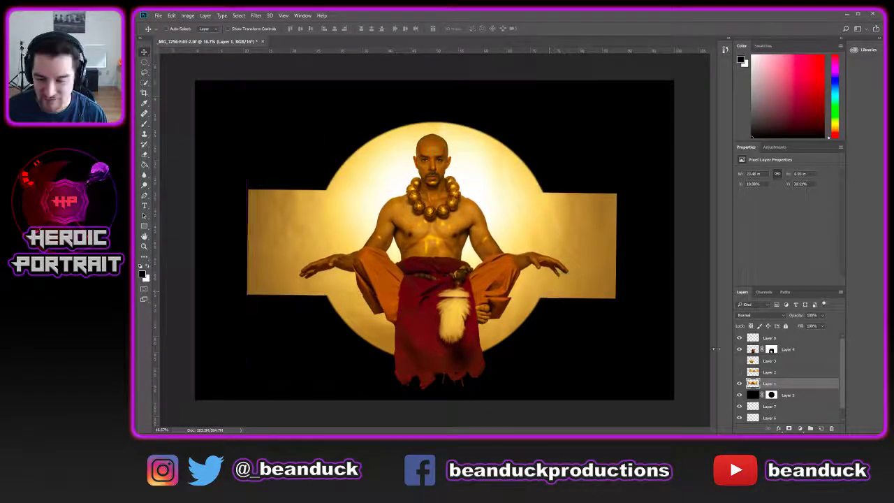
# - Set Layer 1's opacity to 50% and adjust its position over the seated figure
pyautogui.click(812, 316)
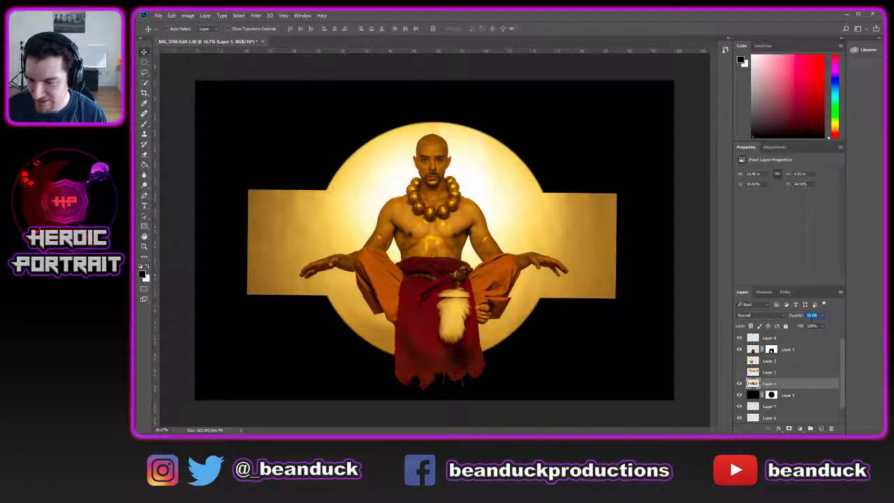
pyautogui.write('50')
pyautogui.press('Return')
pyautogui.moveTo(515, 259)
pyautogui.mouseDown()
pyautogui.moveTo(530, 271)
pyautogui.moveTo(517, 271)
pyautogui.mouseUp()
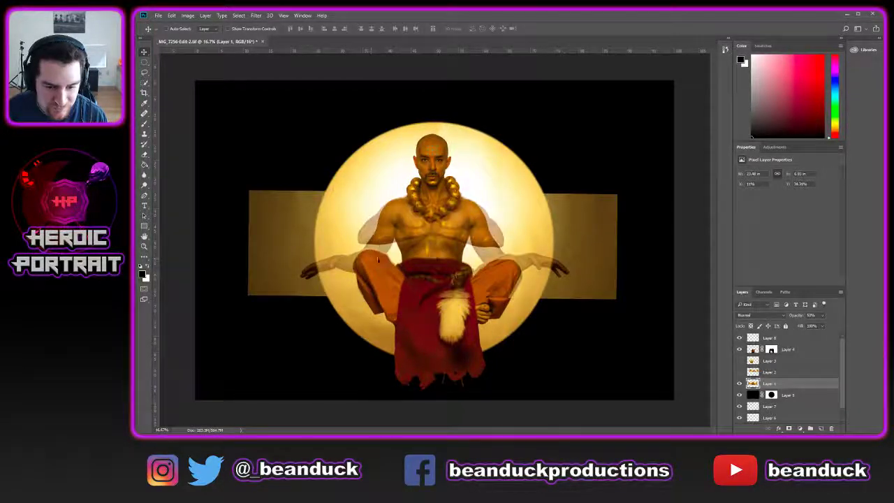
# - Nudge the half-transparent Layer 1 slightly right and down to line its torso up with the seated figure
pyautogui.scroll(2, 429, 242)
pyautogui.scroll(1, 429, 242)
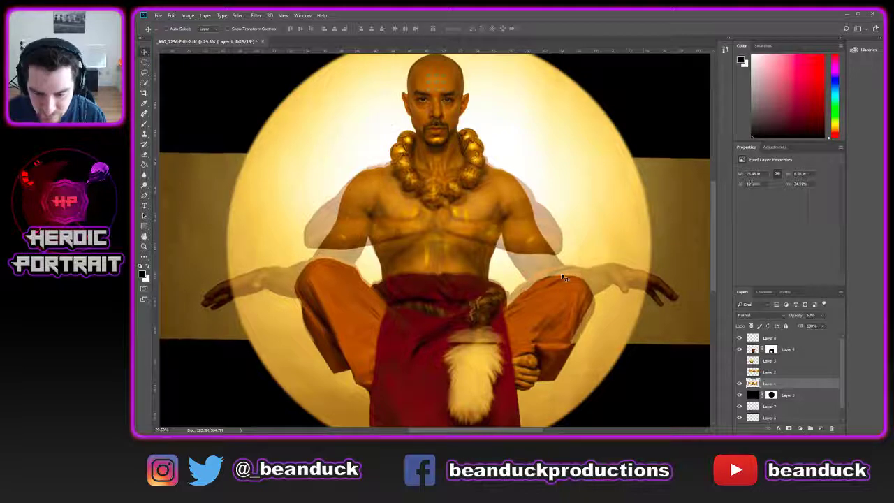
pyautogui.hotkey('shift', 'Right')
pyautogui.hotkey('shift', 'Right')
pyautogui.hotkey('shift', 'Right')
pyautogui.hotkey('shift', 'Down')
pyautogui.hotkey('shift', 'Down')
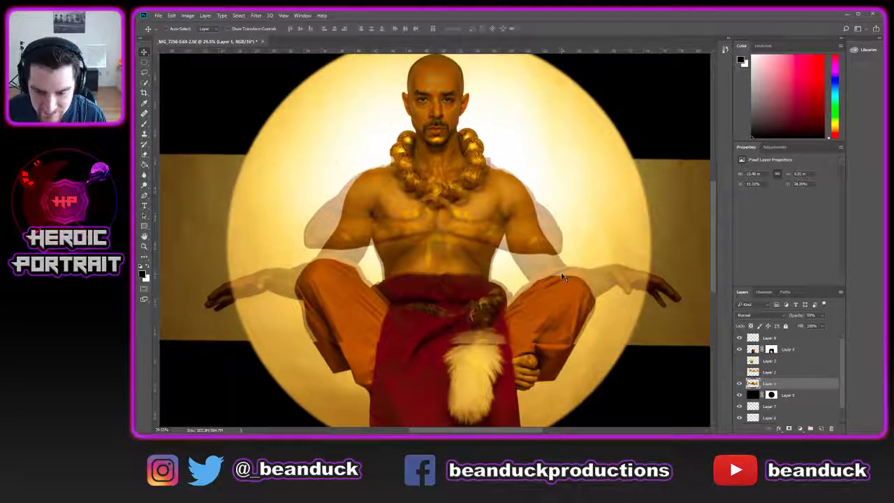
pyautogui.hotkey('shift', 'Down')
pyautogui.hotkey('shift', 'Down')
pyautogui.hotkey('shift', 'Down')
pyautogui.hotkey('shift', 'Down')
pyautogui.hotkey('shift', 'Down')
pyautogui.hotkey('shift', 'Down')
pyautogui.hotkey('shift', 'Left')
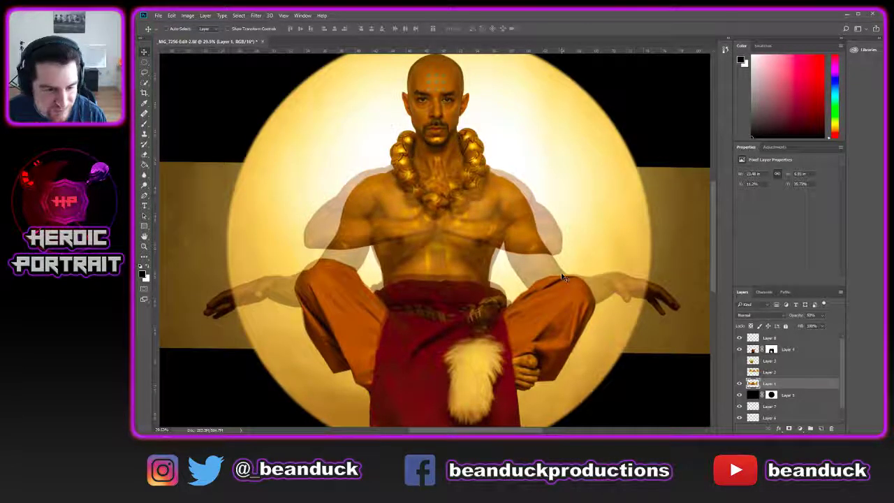
# - Rotate Layer 1 slightly clockwise and shift it down so its shoulders and arms match the seated figure
pyautogui.hotkey('ctrl', 't')
pyautogui.moveTo(614, 131); pyautogui.dragTo(640, 103)
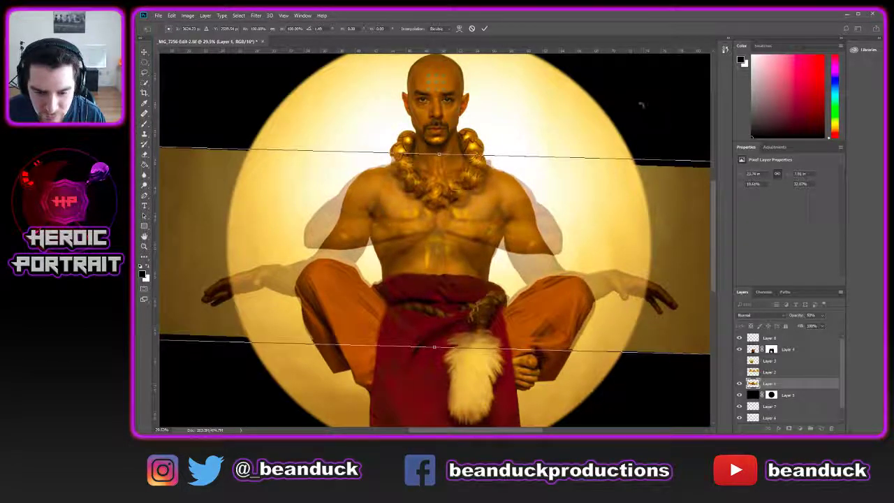
pyautogui.moveTo(528, 201); pyautogui.dragTo(532, 203)
pyautogui.press('Down')
pyautogui.press('Down')
pyautogui.press('Down')
pyautogui.press('Down')
pyautogui.press('Down')
pyautogui.press('Down')
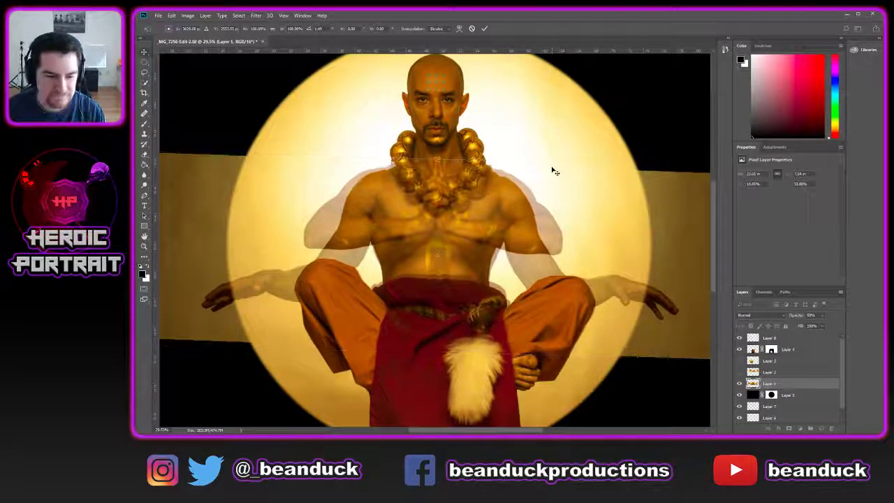
pyautogui.press('Return')
# - Restore Layer 1's opacity to 100%
pyautogui.hotkey('ctrl', '-')
pyautogui.hotkey('ctrl', '-')
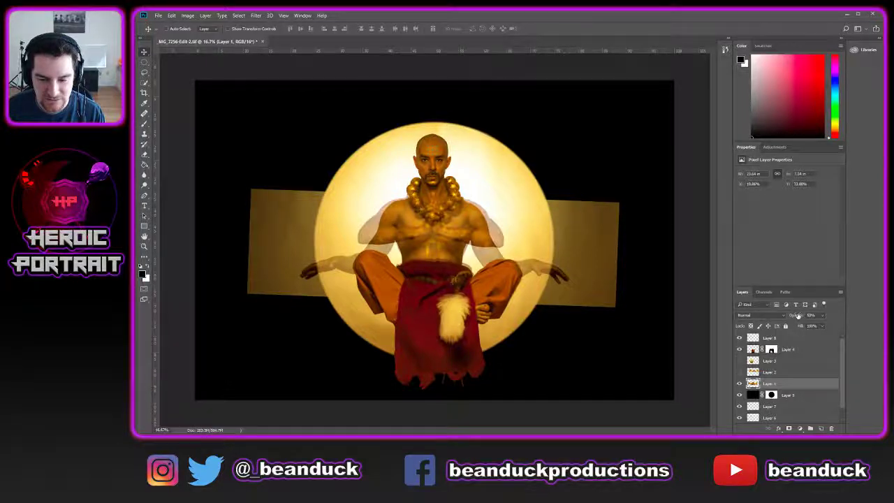
pyautogui.moveTo(796, 315); pyautogui.dragTo(879, 306)
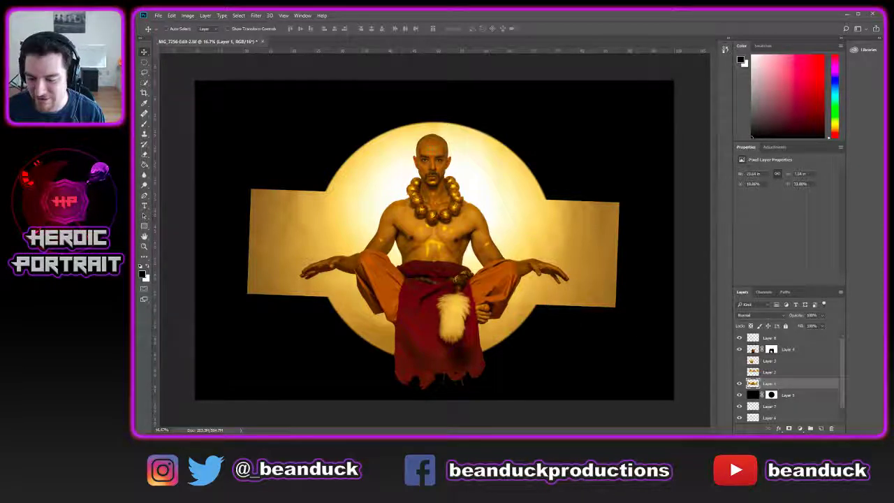
# - Add a layer mask to Layer 1 and fill it with black to hide the whole outstretched-arms pose
pyautogui.click(789, 429)
pyautogui.press('b')
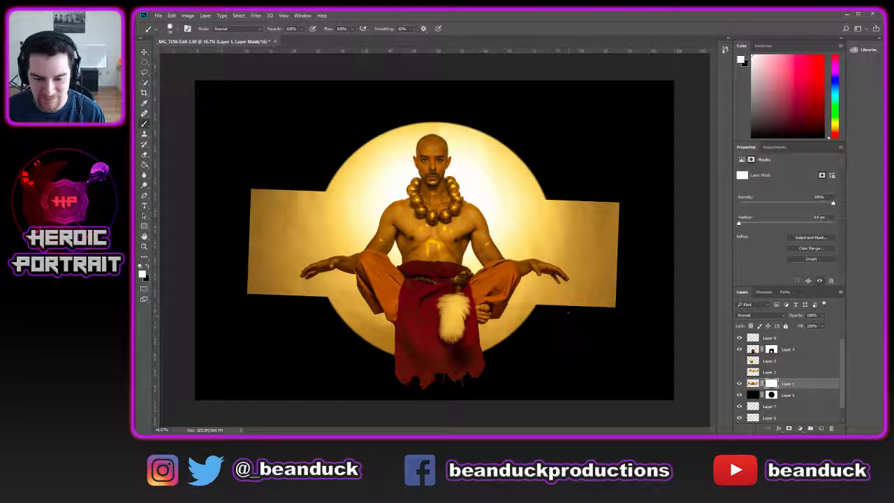
pyautogui.press('g')
pyautogui.press('x')
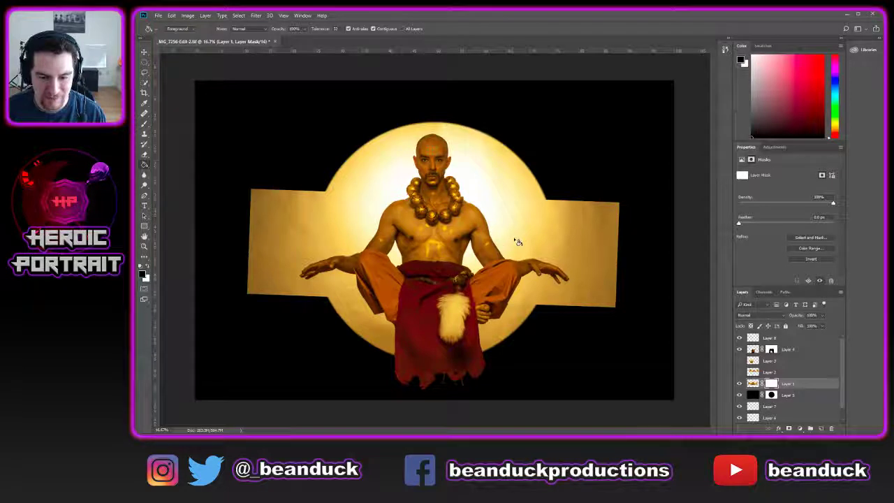
pyautogui.click(515, 241)
# - Paint white on Layer 1's mask with an enlarged brush to reveal the outstretched arm and hand on the image's left side
pyautogui.press('b')
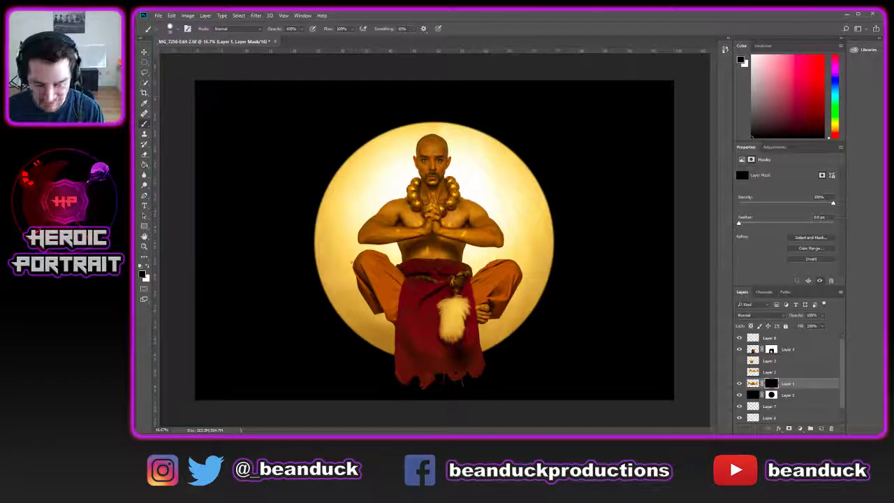
pyautogui.press(']')
pyautogui.press(']')
pyautogui.press(']')
pyautogui.press(']')
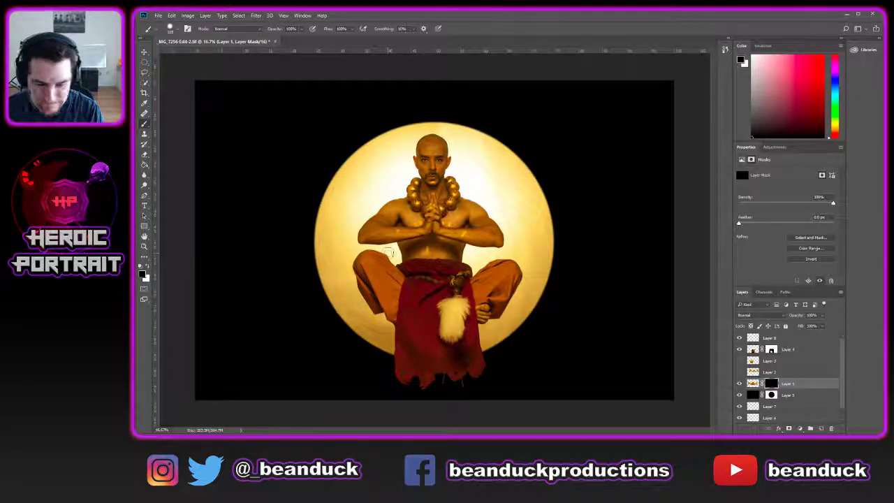
pyautogui.press('x')
pyautogui.moveTo(389, 249)
pyautogui.mouseDown()
pyautogui.moveTo(380, 244)
pyautogui.moveTo(396, 231)
pyautogui.moveTo(388, 225)
pyautogui.moveTo(393, 230)
pyautogui.mouseUp()
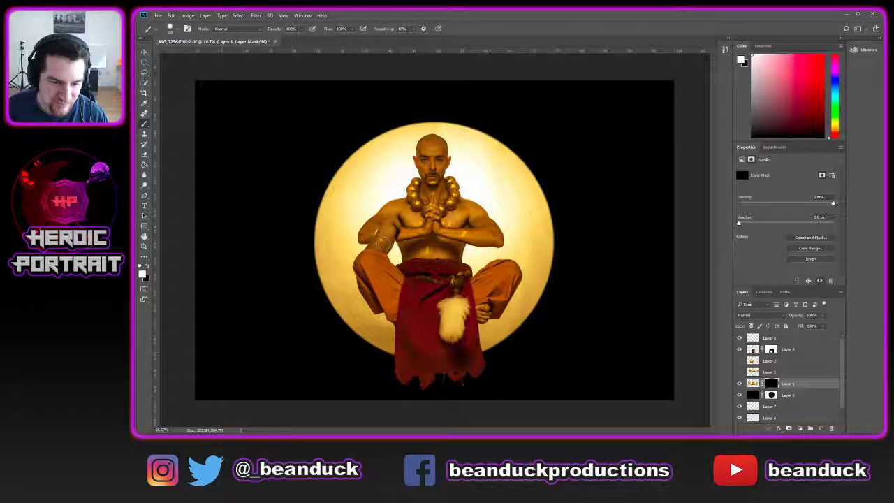
pyautogui.moveTo(359, 257)
pyautogui.mouseDown()
pyautogui.moveTo(307, 267)
pyautogui.moveTo(306, 275)
pyautogui.mouseUp()
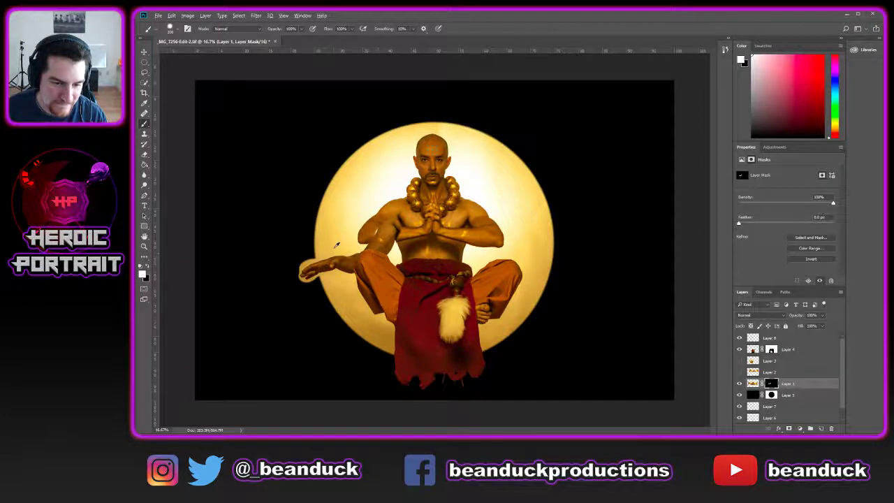
# - Paint black on Layer 1's mask to hide the added upper arm where it covers the front folded arm
pyautogui.scroll(2, 349, 231)
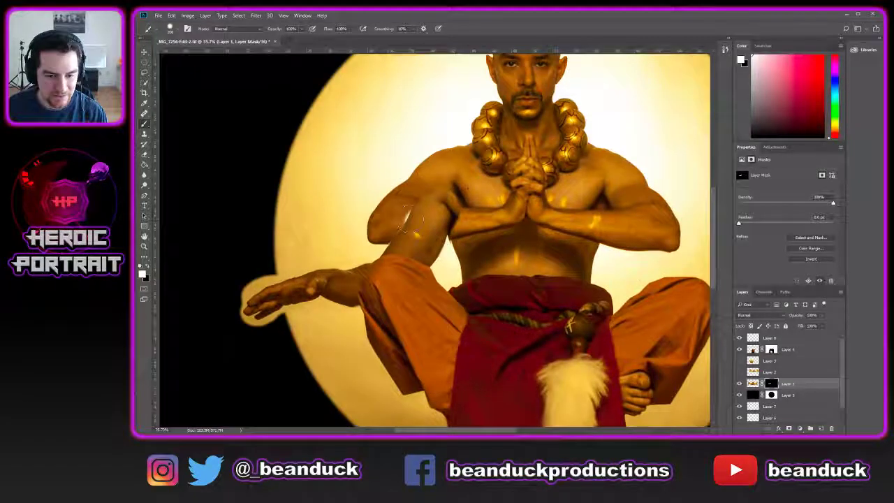
pyautogui.press('x')
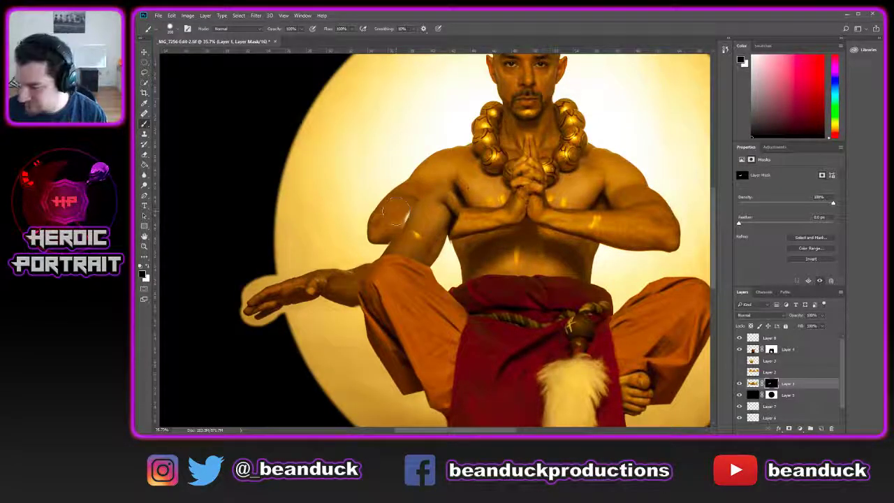
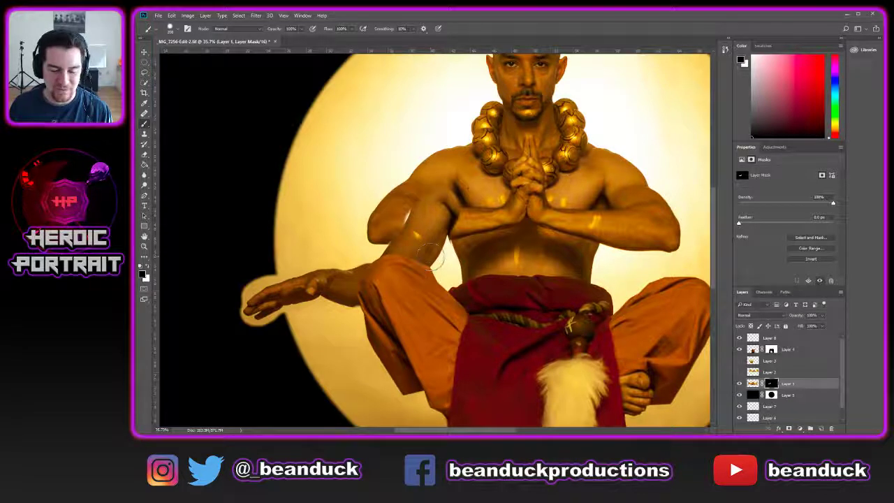
pyautogui.press('x')
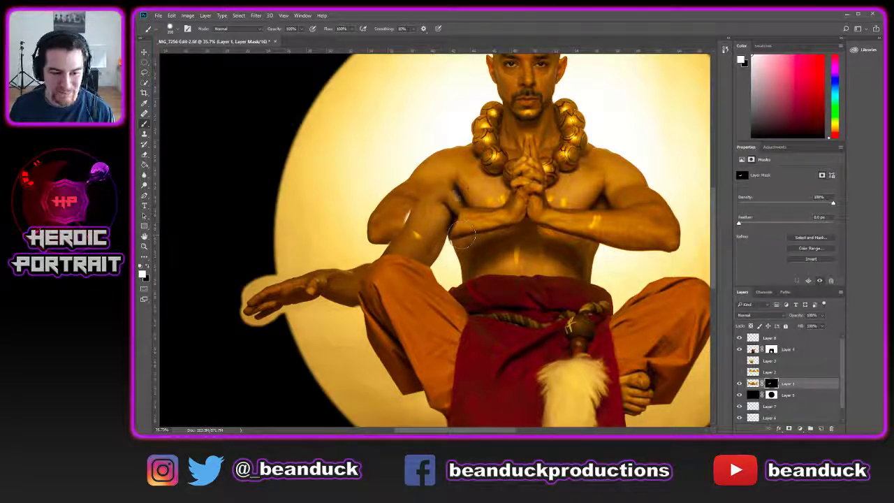
pyautogui.press('x')
pyautogui.moveTo(444, 208)
pyautogui.mouseDown()
pyautogui.moveTo(447, 224)
pyautogui.moveTo(419, 237)
pyautogui.moveTo(413, 230)
pyautogui.mouseUp()
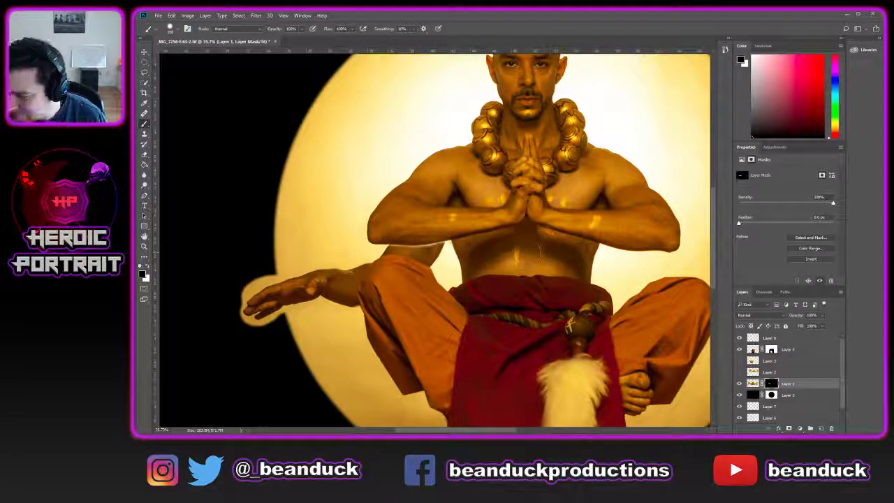
# - Mask out the added arm over the orange trouser knee and compare the image with Layer 1 hidden and shown
pyautogui.press('x')
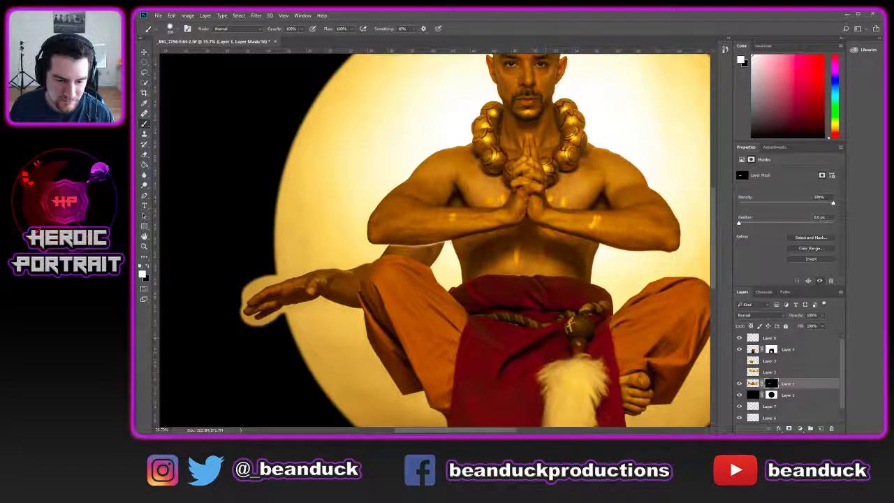
pyautogui.click(738, 383)
pyautogui.click(739, 384)
pyautogui.click(739, 384)
pyautogui.press('x')
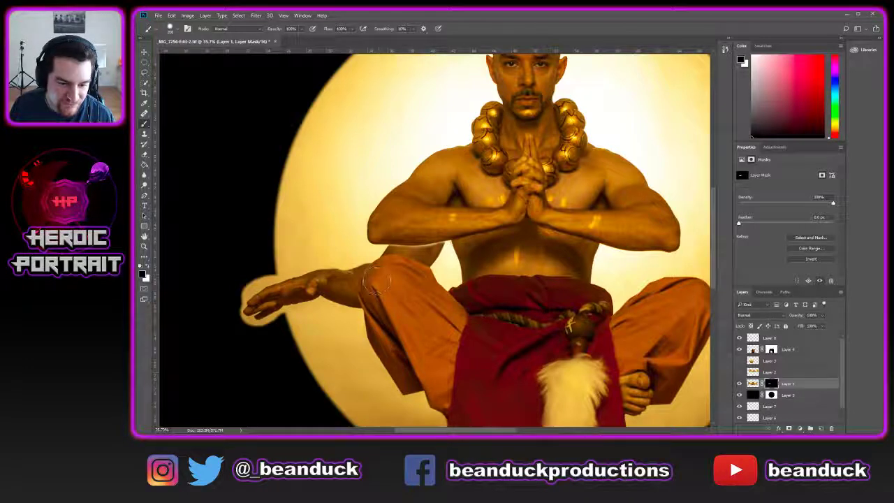
pyautogui.moveTo(374, 300); pyautogui.dragTo(383, 325)
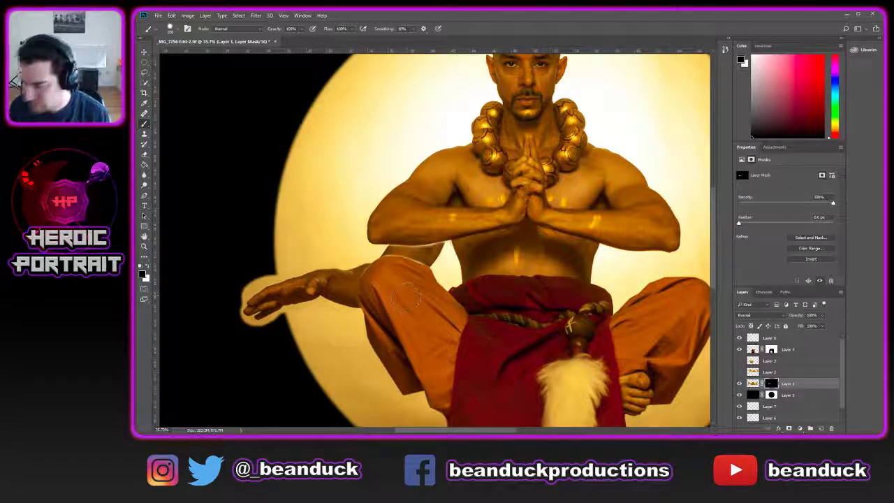
pyautogui.click(738, 384)
pyautogui.click(738, 384)
pyautogui.click(738, 385)
pyautogui.click(739, 384)
pyautogui.click(739, 383)
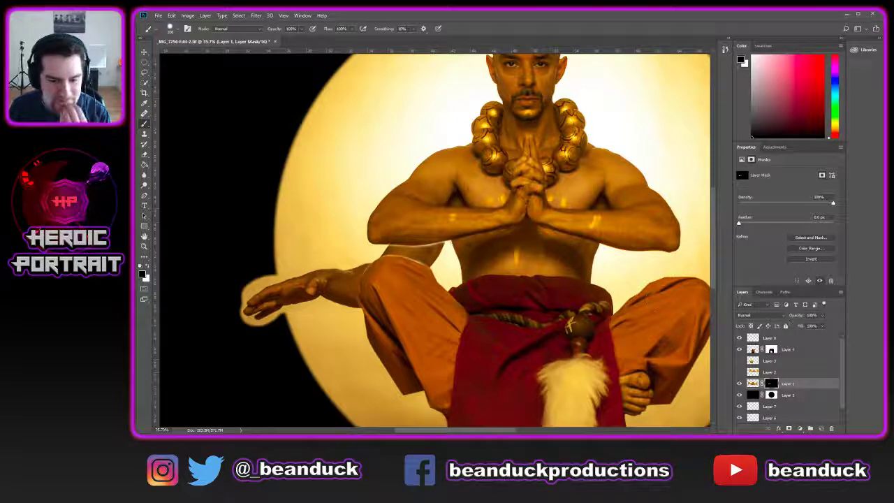
# - Paint white on Layer 1's mask to reveal the opposite outstretched arm and hand behind the other knee
pyautogui.press('space')
pyautogui.moveTo(637, 274)
pyautogui.mouseDown()
pyautogui.moveTo(614, 251)
pyautogui.moveTo(375, 251)
pyautogui.moveTo(421, 267)
pyautogui.moveTo(360, 262)
pyautogui.moveTo(383, 280)
pyautogui.mouseUp()
pyautogui.press('x')
pyautogui.hotkey('ctrl', 'z')
pyautogui.press('x')
pyautogui.press('x')
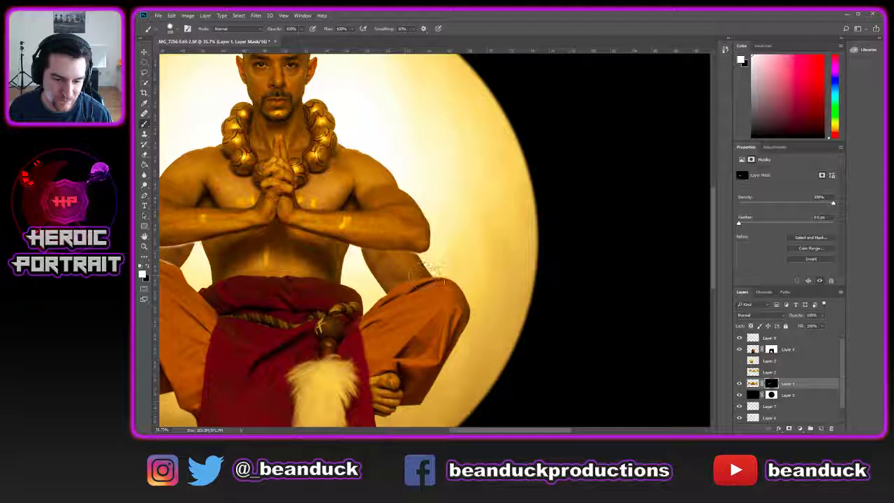
pyautogui.moveTo(444, 272)
pyautogui.mouseDown()
pyautogui.moveTo(475, 314)
pyautogui.moveTo(476, 284)
pyautogui.moveTo(452, 276)
pyautogui.moveTo(504, 301)
pyautogui.moveTo(552, 293)
pyautogui.moveTo(566, 335)
pyautogui.moveTo(526, 295)
pyautogui.mouseUp()
pyautogui.press('x')
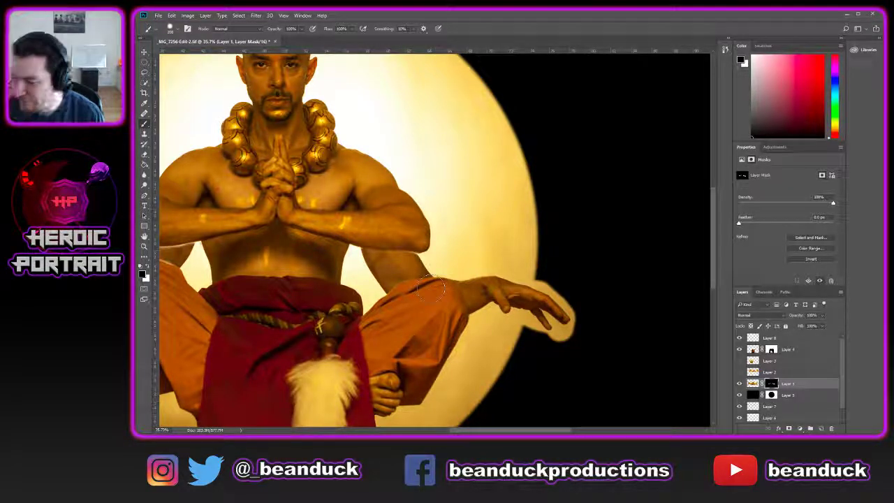
# - Target Layer 1's image instead of its mask and save the document
pyautogui.press('h')
pyautogui.hotkey('ctrl', '0')
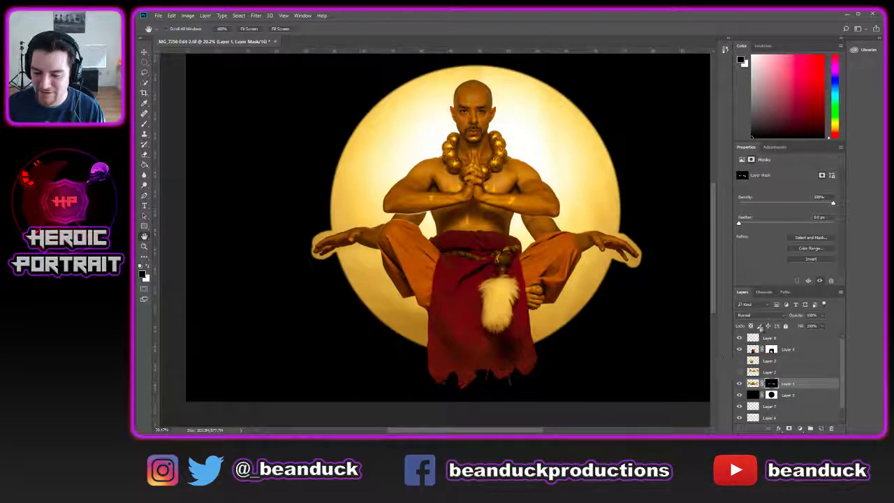
pyautogui.click(753, 384)
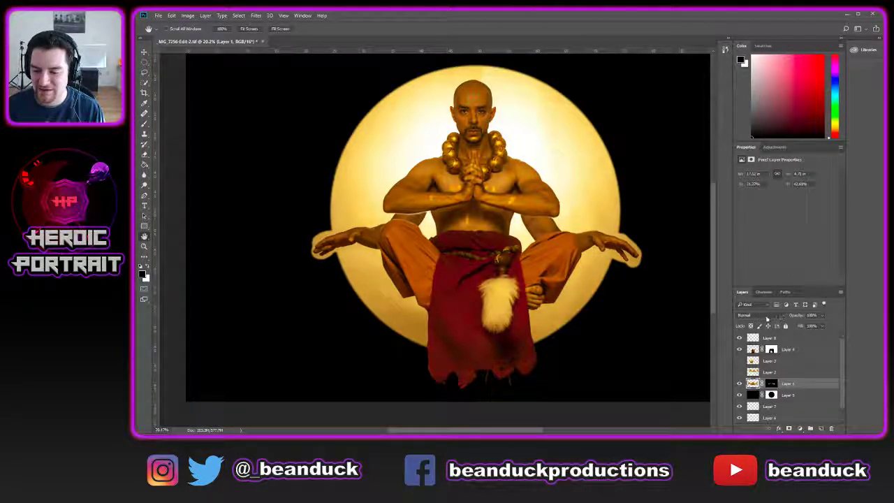
pyautogui.click(754, 316)
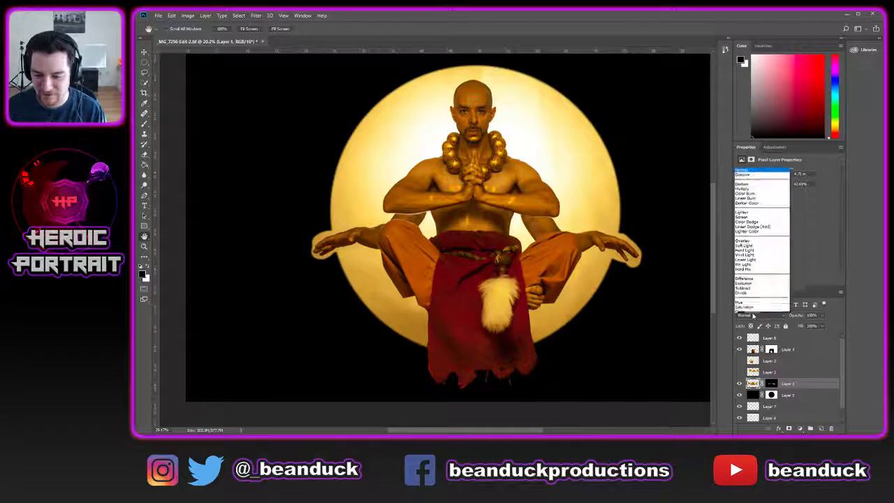
pyautogui.click(863, 323)
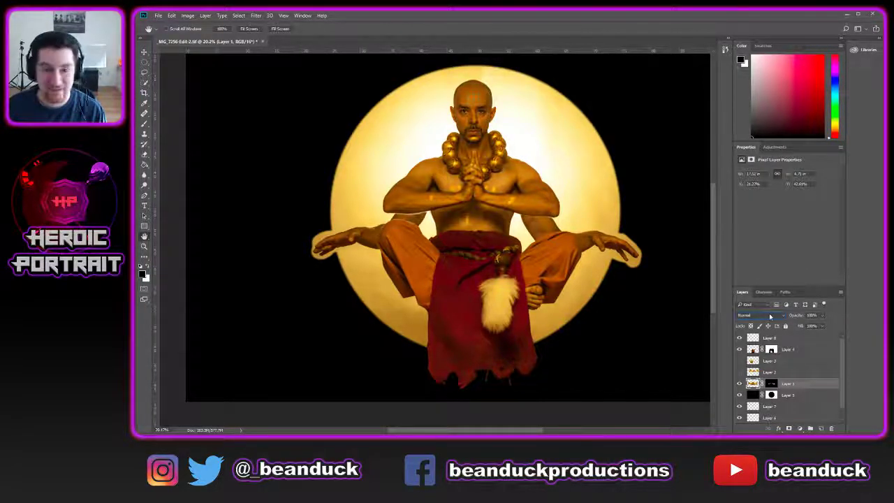
pyautogui.hotkey('ctrl', 's')
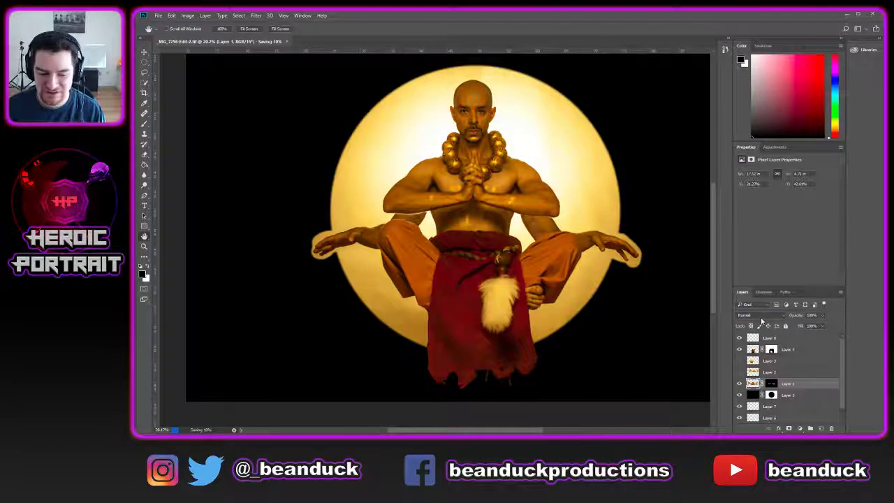
# - Try the Darken, Multiply and Lighten blend modes on Layer 1
pyautogui.click(760, 317)
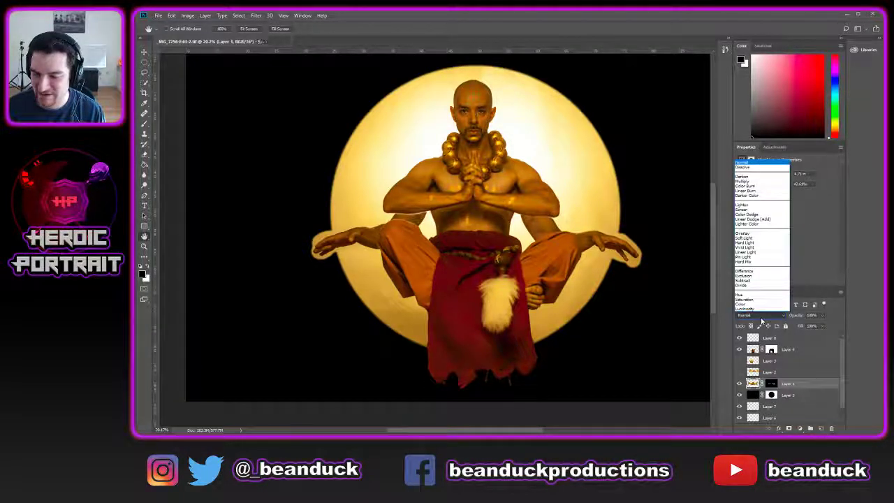
pyautogui.press('Down')
pyautogui.press('Down')
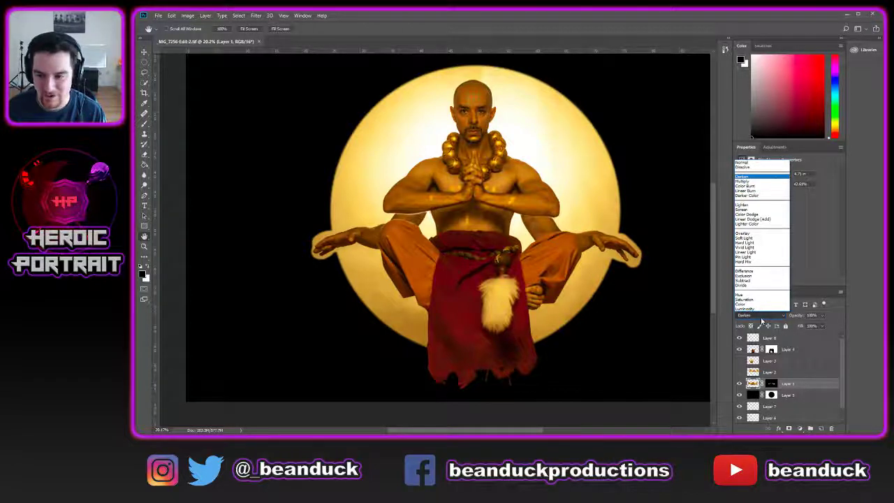
pyautogui.press('Return')
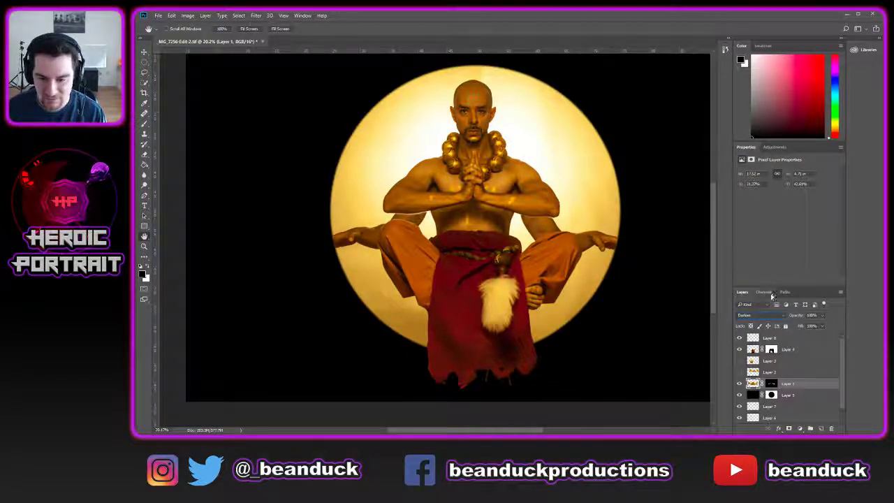
pyautogui.click(762, 316)
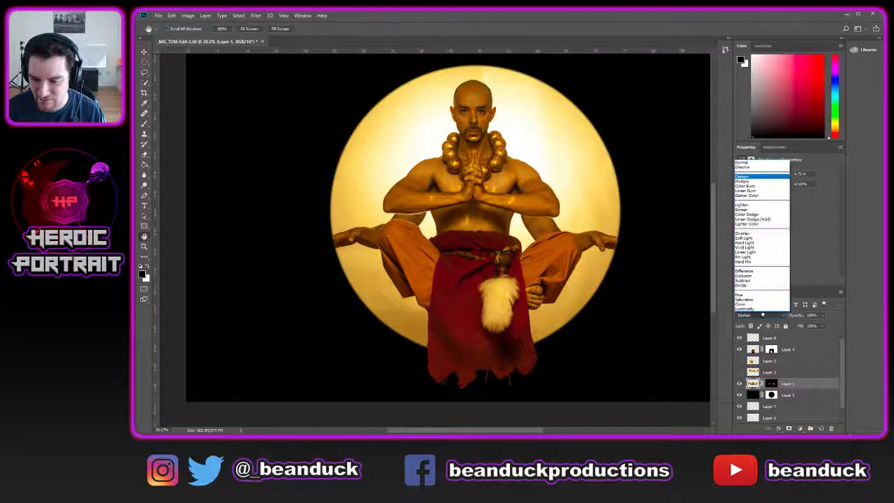
pyautogui.click(754, 243)
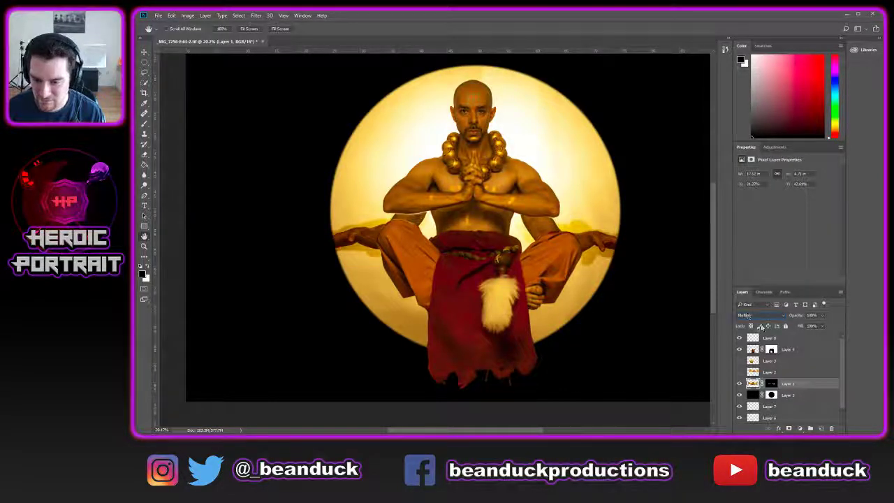
pyautogui.click(762, 317)
pyautogui.click(763, 208)
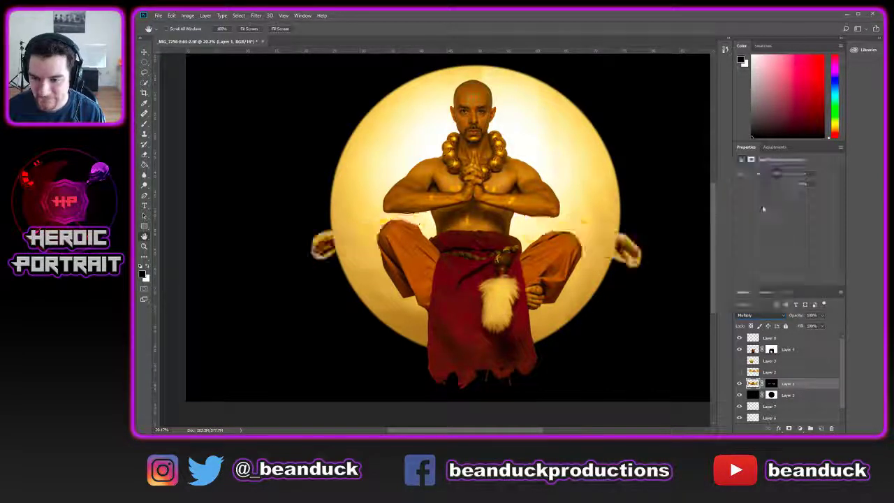
# - Try the Screen, Color Dodge and Overlay blend modes on Layer 1
pyautogui.click(763, 322)
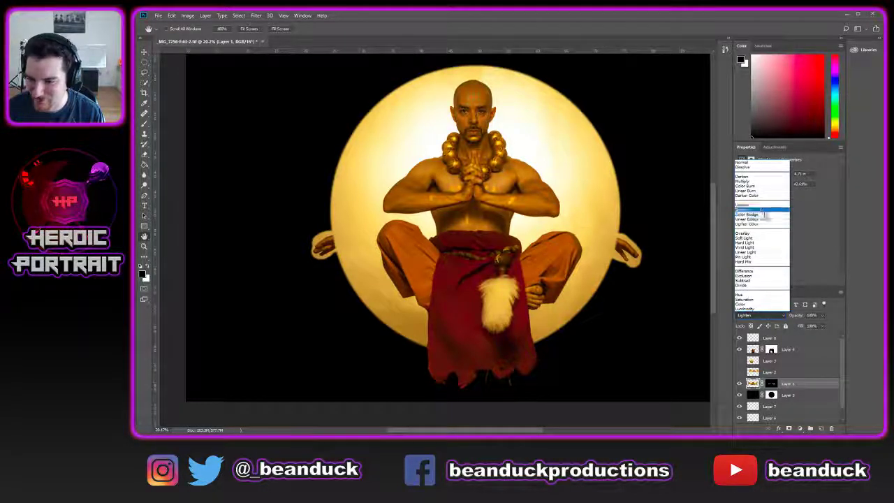
pyautogui.click(754, 209)
pyautogui.click(766, 317)
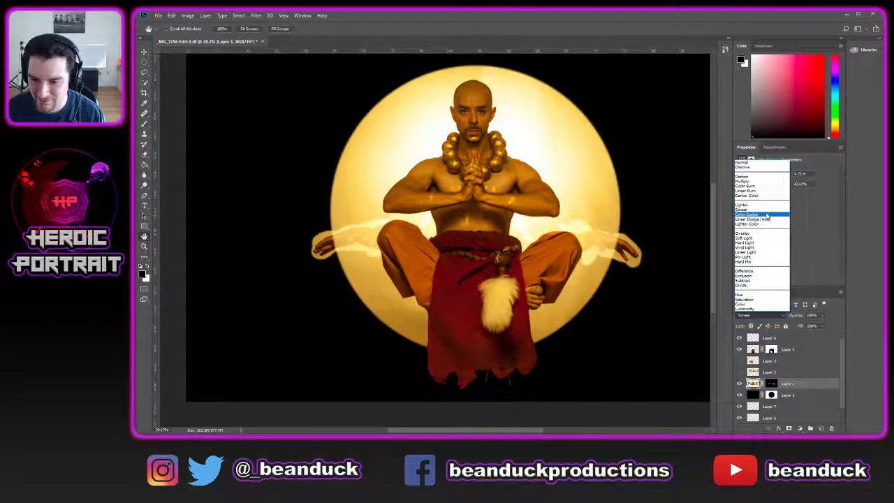
pyautogui.click(767, 214)
pyautogui.click(752, 314)
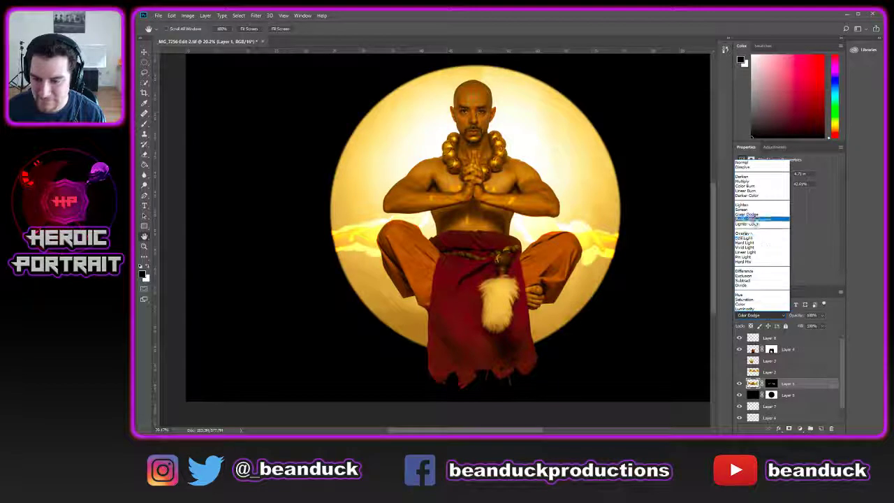
pyautogui.click(750, 232)
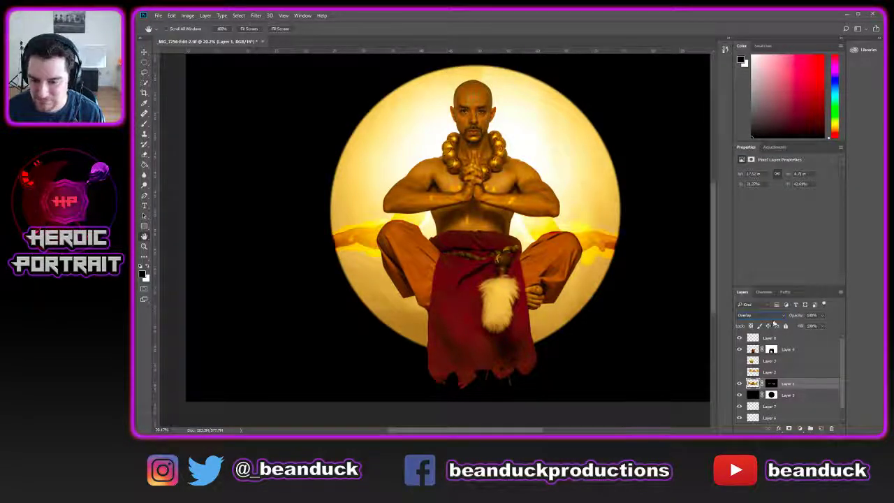
# - Set Layer 1's blend mode to Hard Light and keep its opacity at 100%
pyautogui.click(752, 315)
pyautogui.click(763, 245)
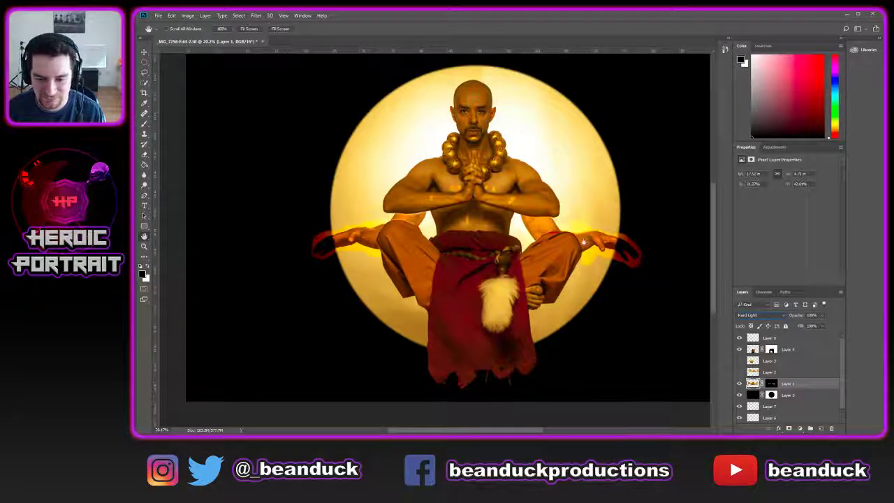
pyautogui.scroll(-7, 593, 218)
pyautogui.scroll(6, 584, 230)
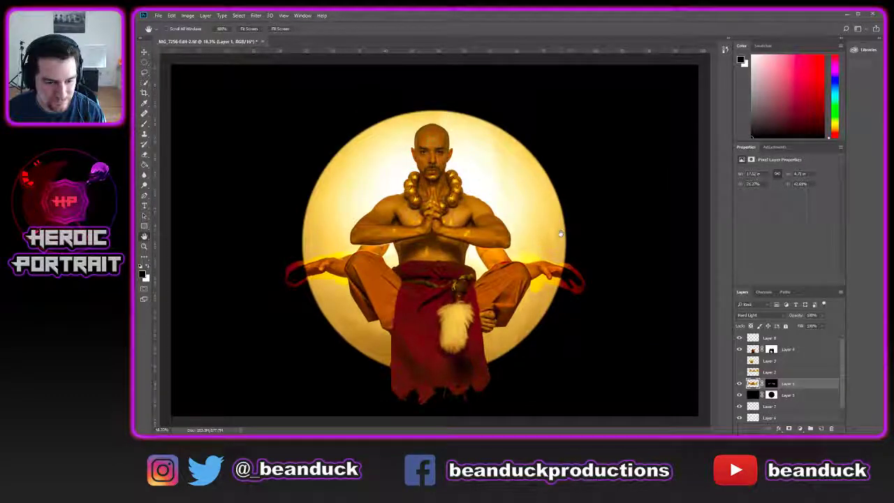
pyautogui.click(810, 315)
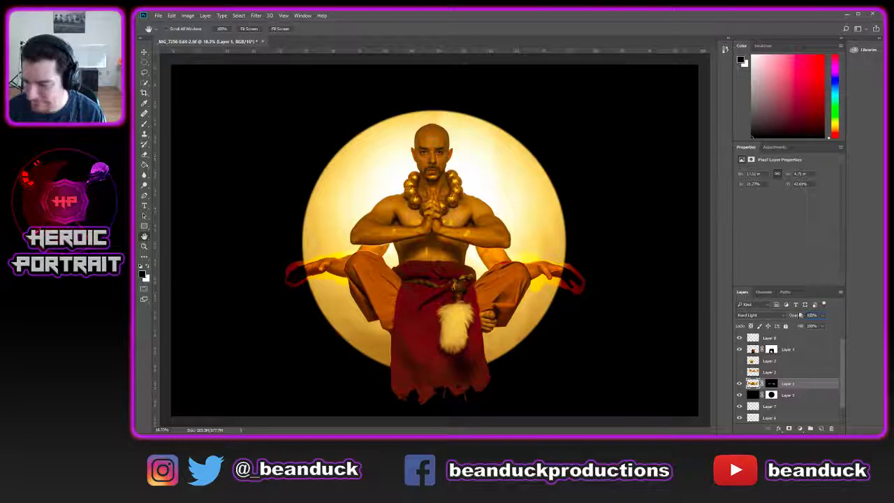
pyautogui.press('Return')
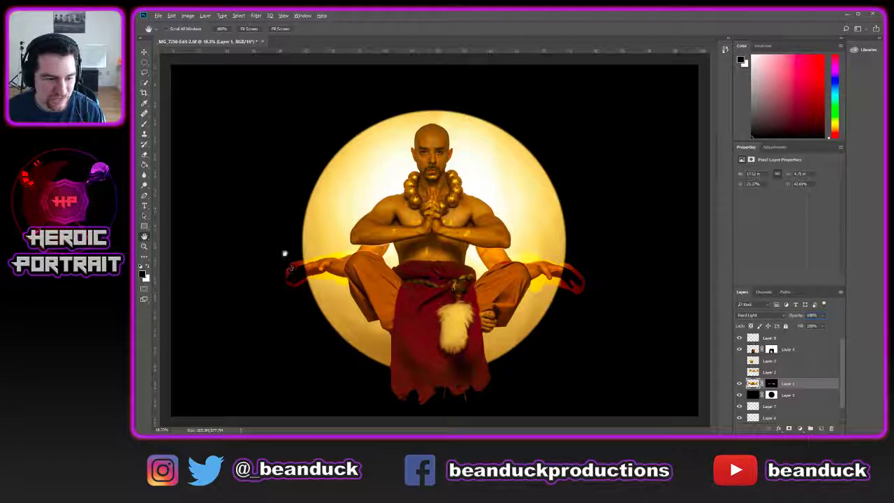
# - Examine how the Hard Light blending affects both outstretched hands where they cross the edge of the glowing circle
pyautogui.press('z')
pyautogui.moveTo(291, 270); pyautogui.dragTo(290, 268)
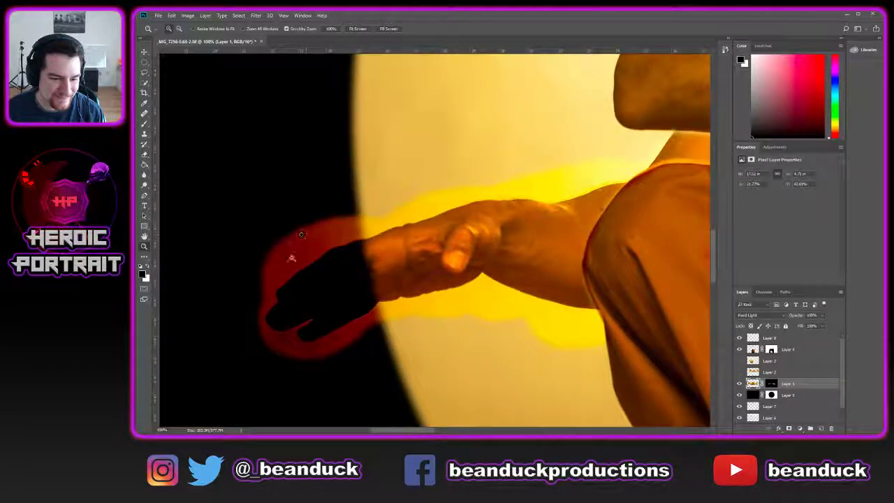
pyautogui.moveTo(339, 225); pyautogui.dragTo(302, 227)
pyautogui.press('h')
pyautogui.moveTo(578, 212); pyautogui.dragTo(398, 249)
pyautogui.hotkey('ctrl', '0')
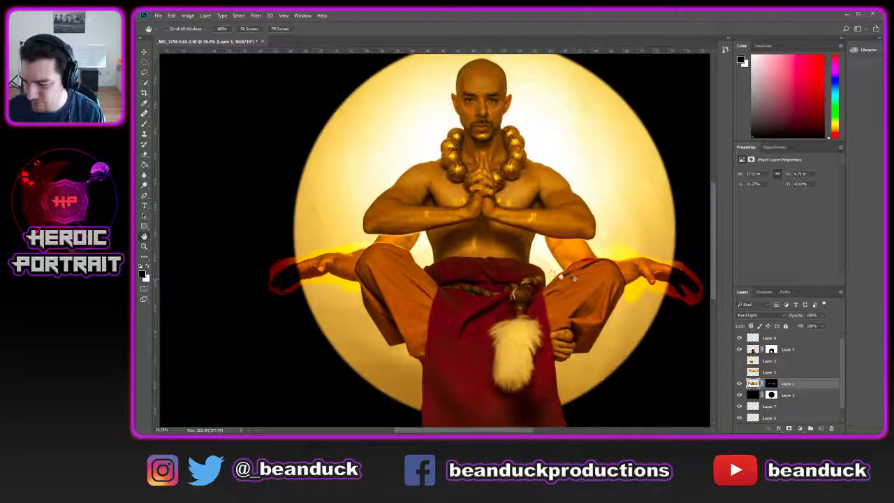
pyautogui.moveTo(630, 282); pyautogui.dragTo(588, 260)
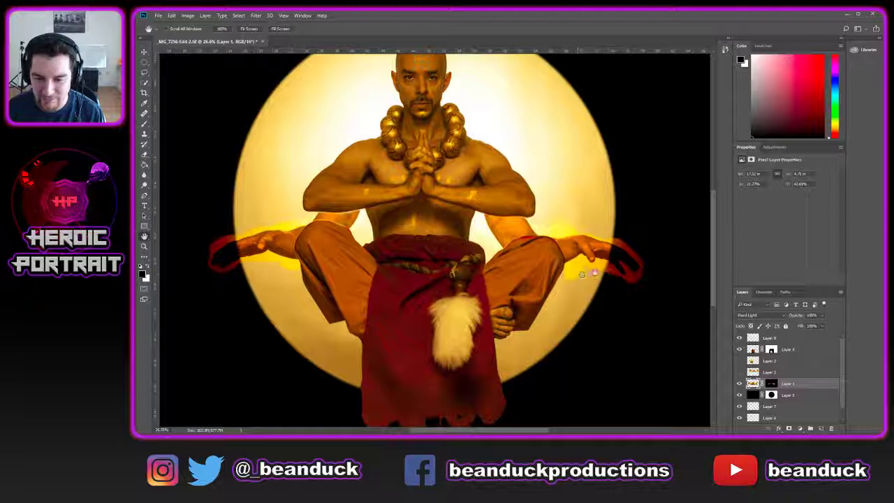
# - Set up the Brush tool with a softer edge and enlarge it to 400 px
pyautogui.press('b')
pyautogui.rightClick(581, 254)
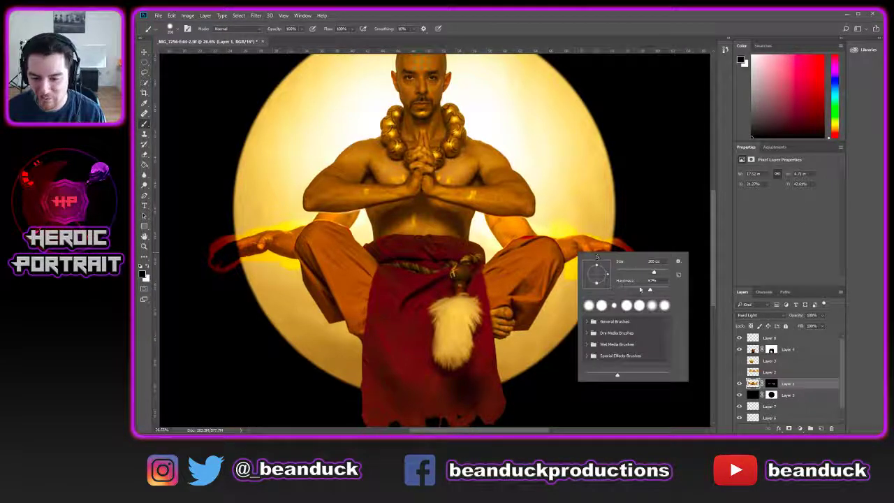
pyautogui.moveTo(651, 289); pyautogui.dragTo(617, 289)
pyautogui.click(567, 284)
pyautogui.press(']')
pyautogui.press(']')
pyautogui.press(']')
# - Target Layer 1's mask and paint soft white around the image's right-side hand to widen the revealed area beyond the circle
pyautogui.moveTo(636, 256)
pyautogui.mouseDown()
pyautogui.moveTo(605, 254)
pyautogui.moveTo(613, 266)
pyautogui.moveTo(603, 252)
pyautogui.moveTo(627, 263)
pyautogui.moveTo(615, 252)
pyautogui.moveTo(625, 256)
pyautogui.moveTo(633, 282)
pyautogui.moveTo(595, 258)
pyautogui.mouseUp()
pyautogui.hotkey('ctrl', 'z')
pyautogui.click(771, 383)
pyautogui.hotkey('ctrl', 'z')
pyautogui.press('x')
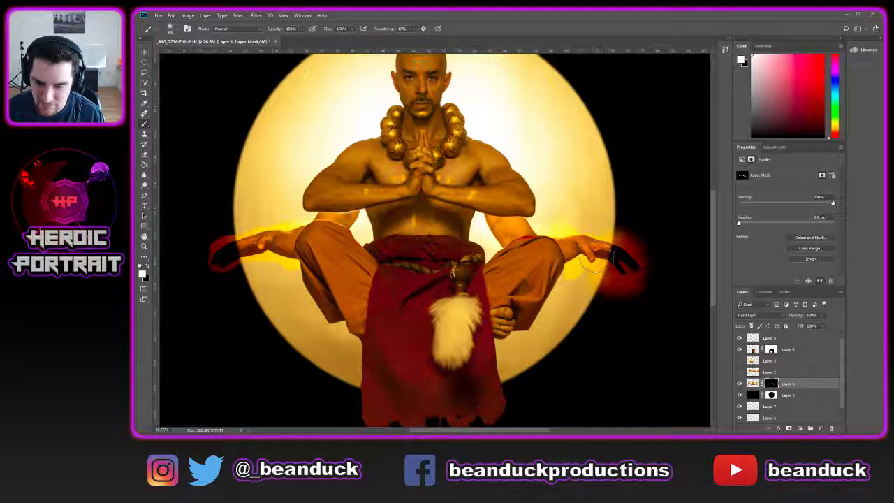
pyautogui.press('x')
pyautogui.press('x')
pyautogui.moveTo(493, 234); pyautogui.dragTo(531, 209)
pyautogui.hotkey('ctrl', 'z')
pyautogui.moveTo(581, 266)
pyautogui.mouseDown()
pyautogui.moveTo(585, 284)
pyautogui.moveTo(603, 268)
pyautogui.moveTo(623, 277)
pyautogui.moveTo(593, 286)
pyautogui.moveTo(581, 277)
pyautogui.moveTo(602, 259)
pyautogui.mouseUp()
pyautogui.press('x')
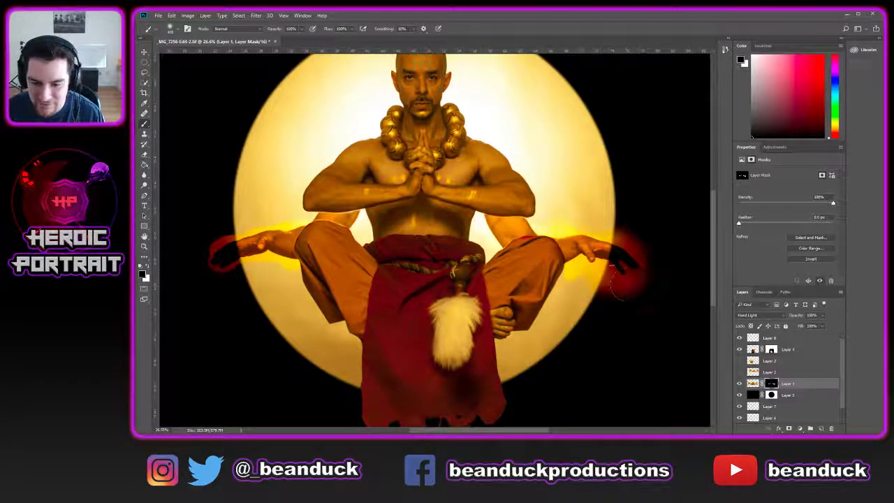
# - Paint soft white on Layer 1's mask around the image's left-side hand to widen the revealed area beyond the circle
pyautogui.moveTo(305, 237); pyautogui.dragTo(486, 236)
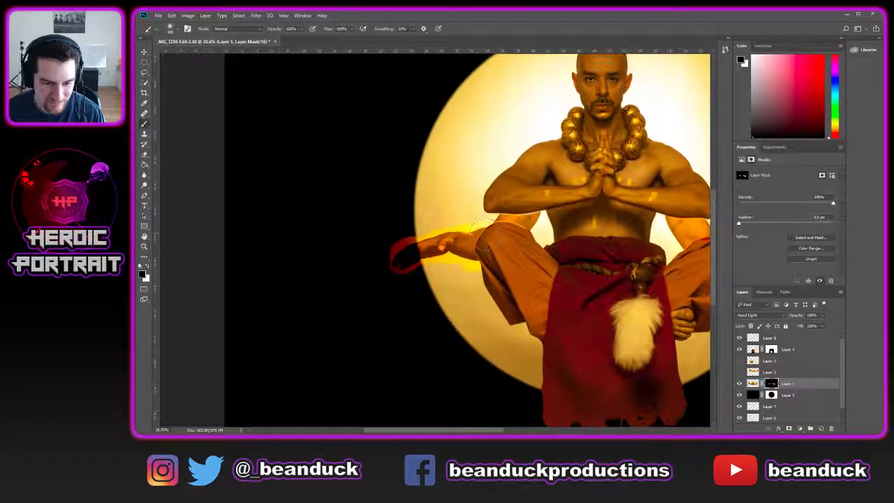
pyautogui.press('x')
pyautogui.moveTo(406, 253)
pyautogui.mouseDown()
pyautogui.moveTo(400, 235)
pyautogui.moveTo(402, 270)
pyautogui.moveTo(404, 264)
pyautogui.mouseUp()
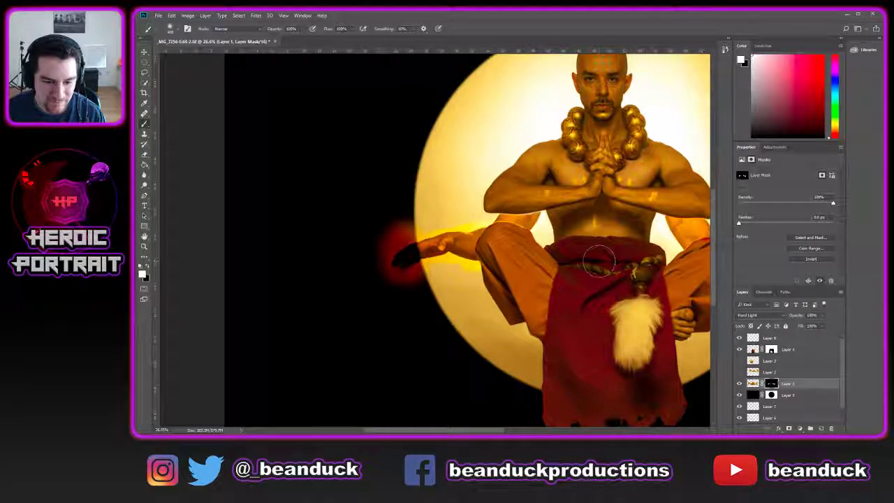
pyautogui.press('space')
pyautogui.moveTo(604, 258); pyautogui.dragTo(420, 246)
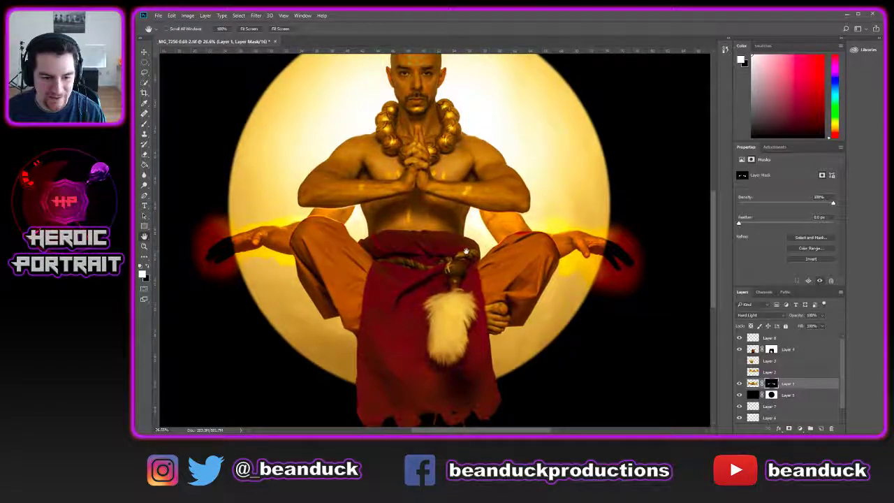
# - Switch to black with the brush hardness at 100% and view Layer 1 in isolation to check its masked arm
pyautogui.scroll(8, 628, 282)
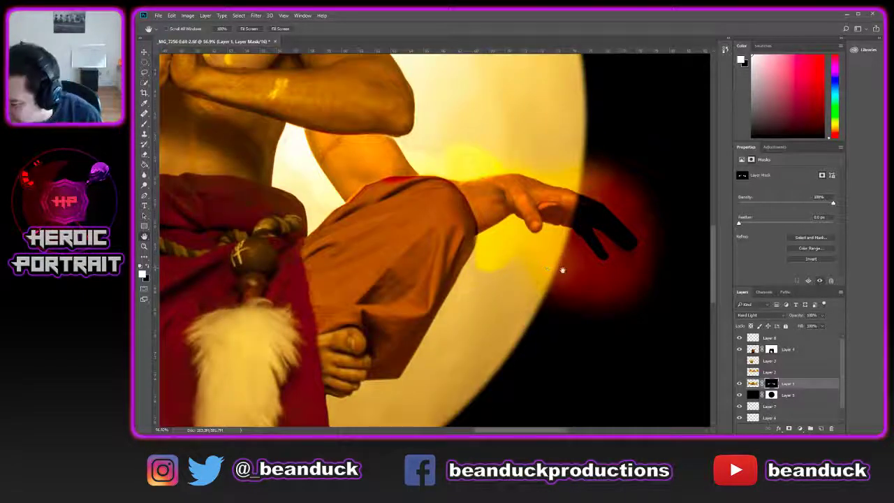
pyautogui.moveTo(597, 255); pyautogui.dragTo(577, 258)
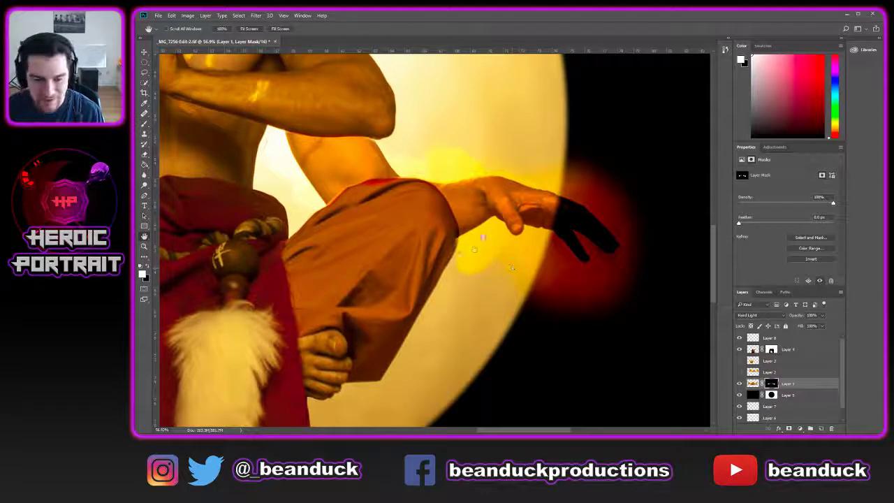
pyautogui.press('x')
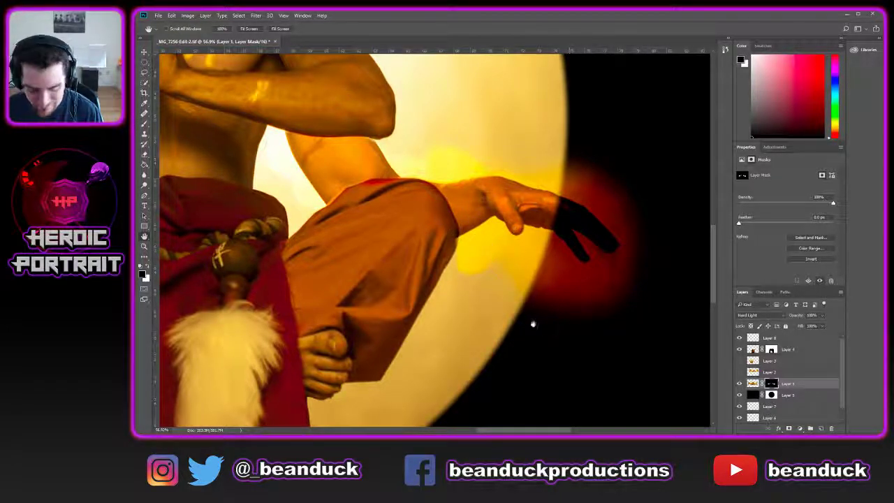
pyautogui.rightClick(489, 280)
pyautogui.moveTo(571, 317); pyautogui.dragTo(599, 314)
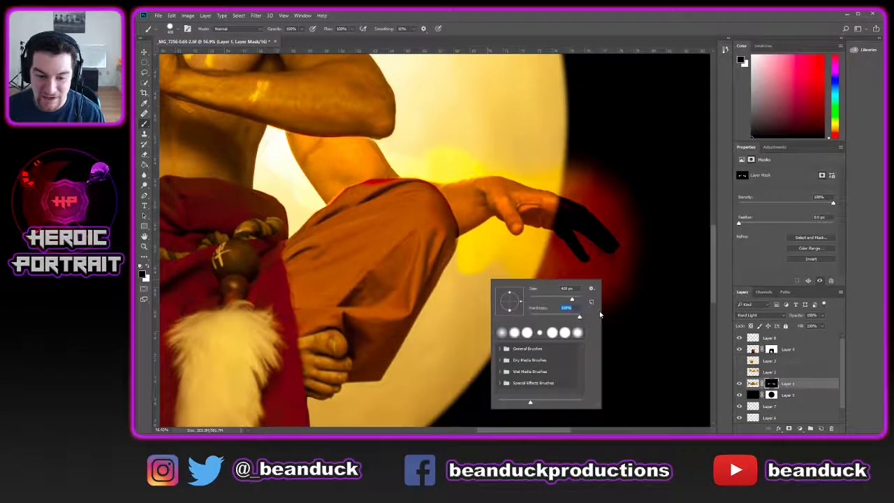
pyautogui.keyDown('alt'); pyautogui.click(739, 383); pyautogui.keyUp('alt')
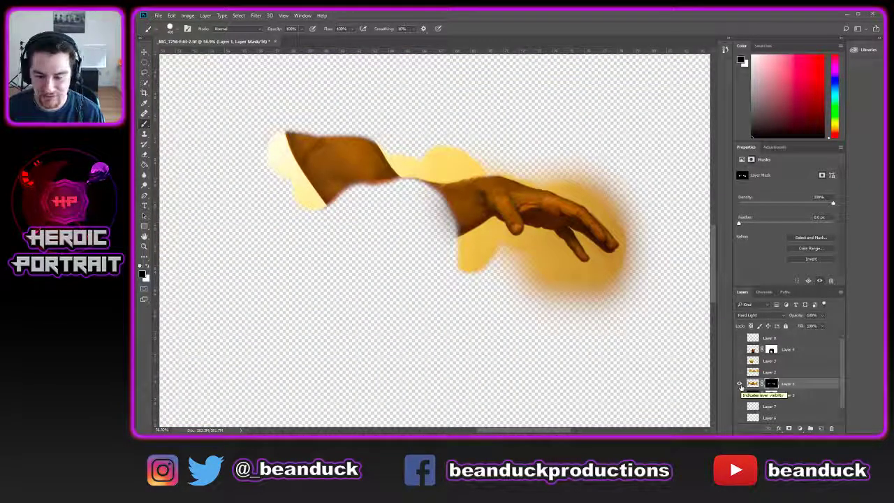
pyautogui.keyDown('alt'); pyautogui.click(738, 384); pyautogui.keyUp('alt')
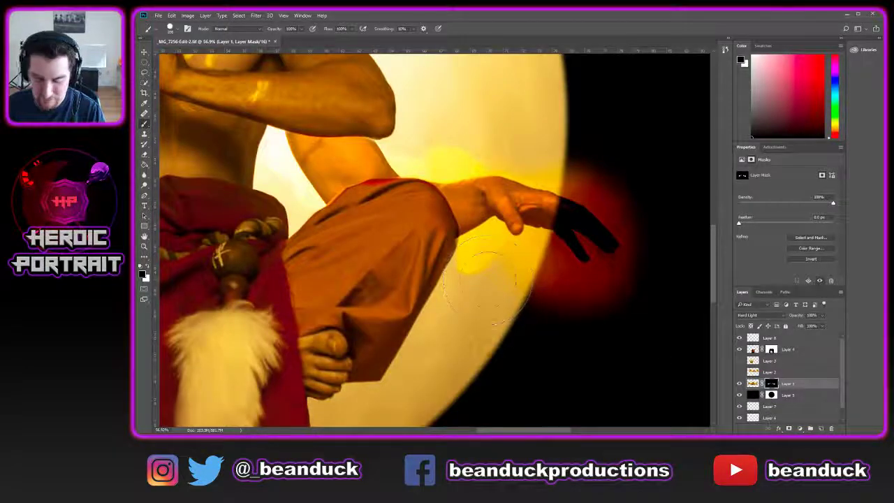
# - Paint black on Layer 1's mask with a smaller brush to hide the yellow patch below the wrist and the red edge along the knee
pyautogui.rightClick(482, 265)
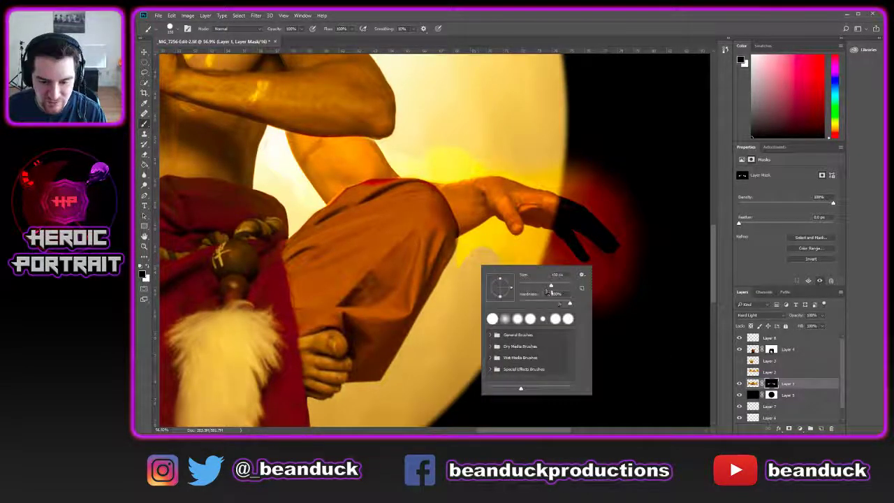
pyautogui.click(553, 293)
pyautogui.press('Return')
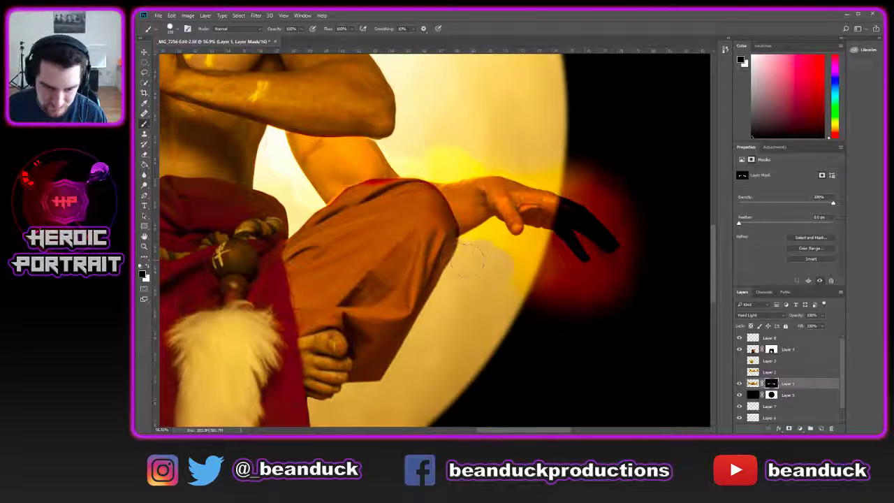
pyautogui.moveTo(465, 252); pyautogui.dragTo(477, 247)
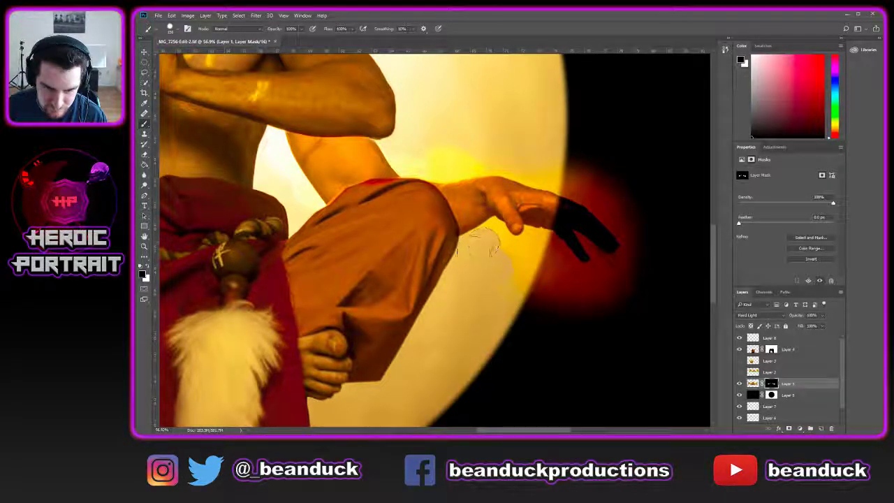
pyautogui.press('x')
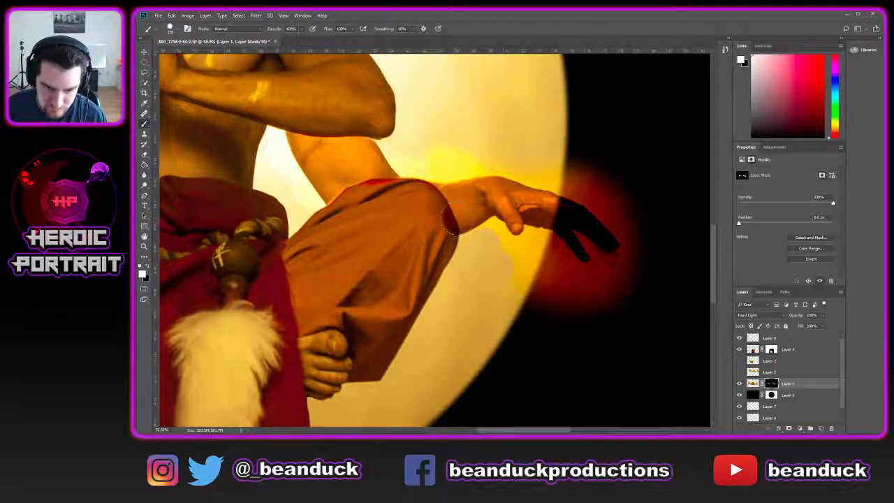
pyautogui.press('x')
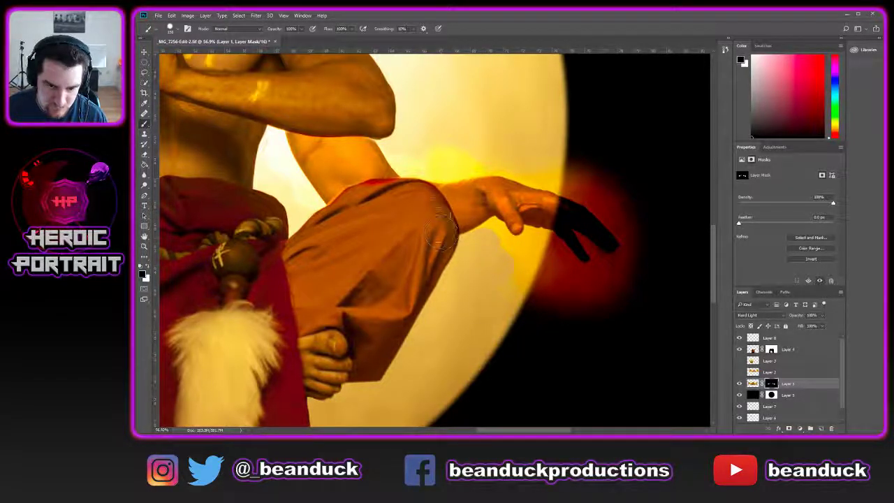
pyautogui.moveTo(413, 197)
pyautogui.mouseDown()
pyautogui.moveTo(359, 190)
pyautogui.moveTo(365, 199)
pyautogui.moveTo(345, 205)
pyautogui.moveTo(334, 225)
pyautogui.mouseUp()
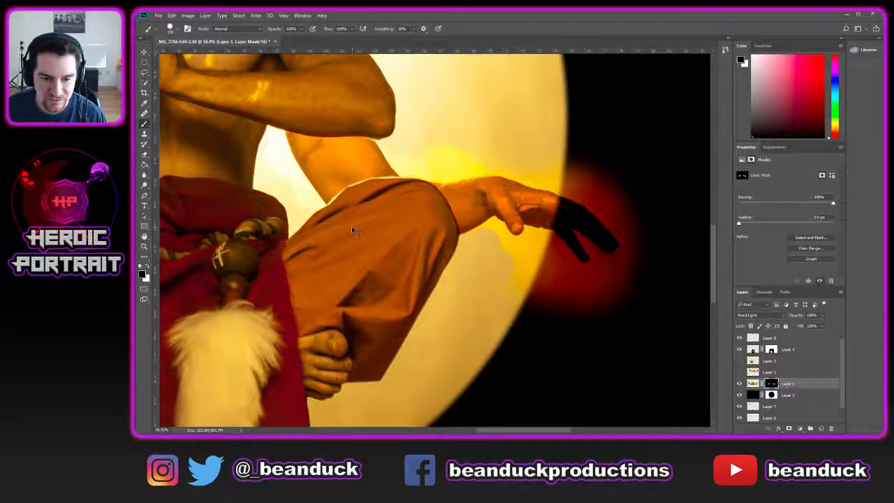
# - Undo the last black strokes on Layer 1's mask along the knee and soften the brush to 0% hardness
pyautogui.hotkey('ctrl', 'z')
pyautogui.hotkey('ctrl', 'z')
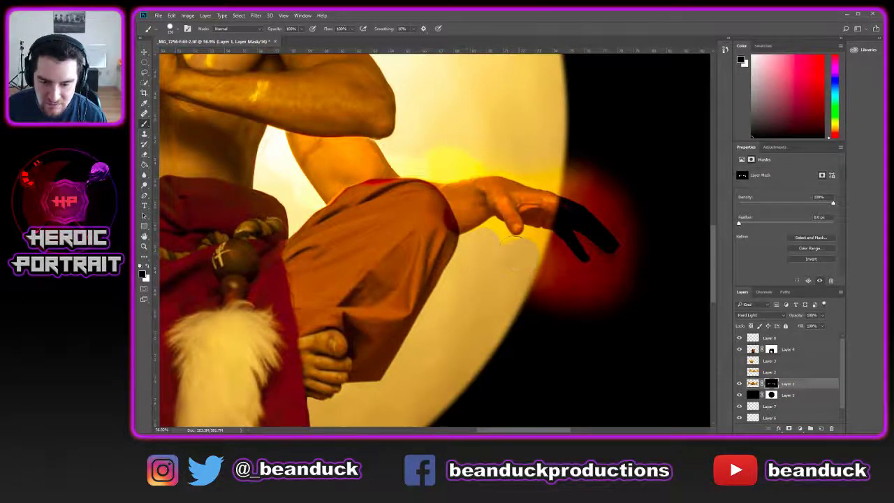
pyautogui.rightClick(507, 253)
pyautogui.press('Return')
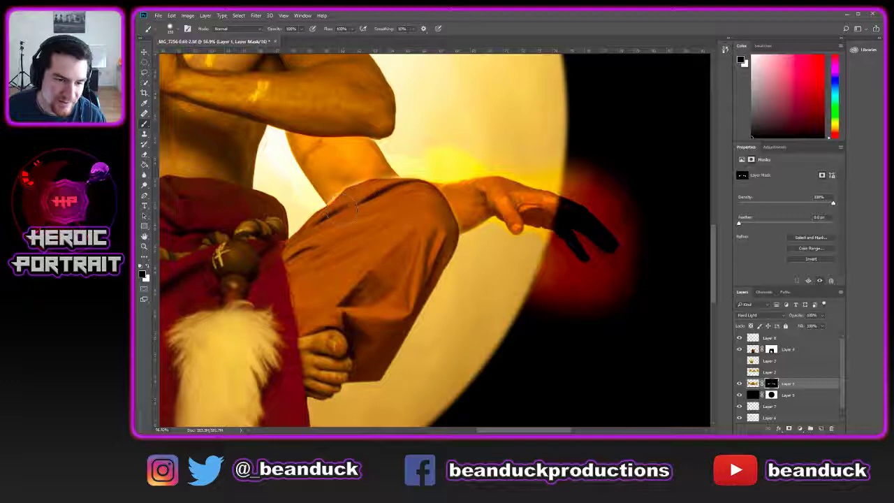
# - Paint soft black with a smaller brush on Layer 1's mask along the top of the image's right-side knee to hide the red edge
pyautogui.scroll(2, 327, 209)
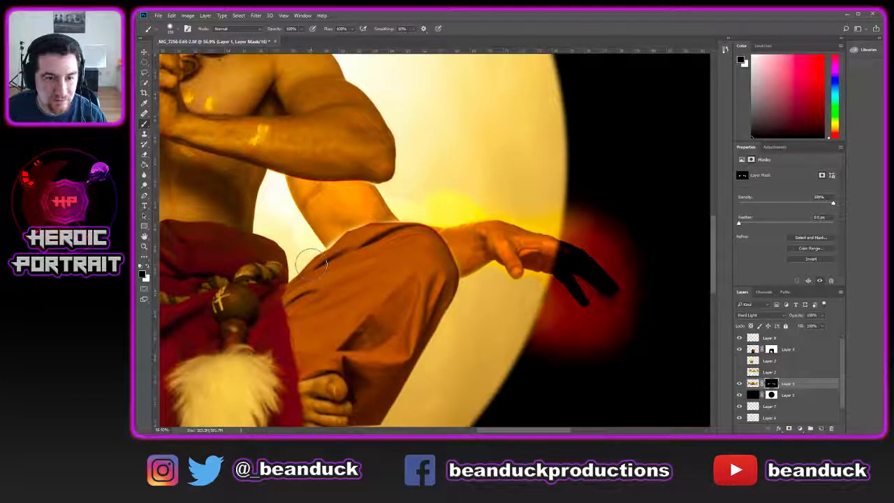
pyautogui.rightClick(329, 256)
pyautogui.moveTo(387, 292); pyautogui.dragTo(356, 289)
pyautogui.press('Return')
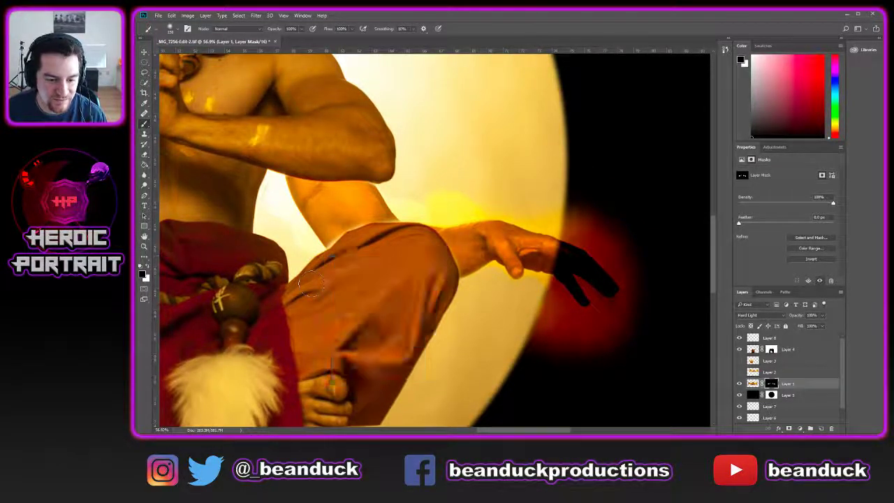
pyautogui.press('x')
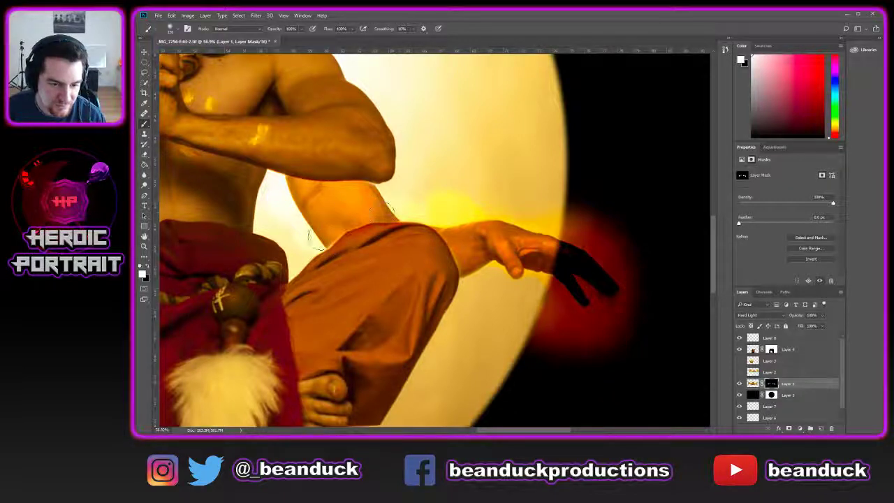
pyautogui.press('x')
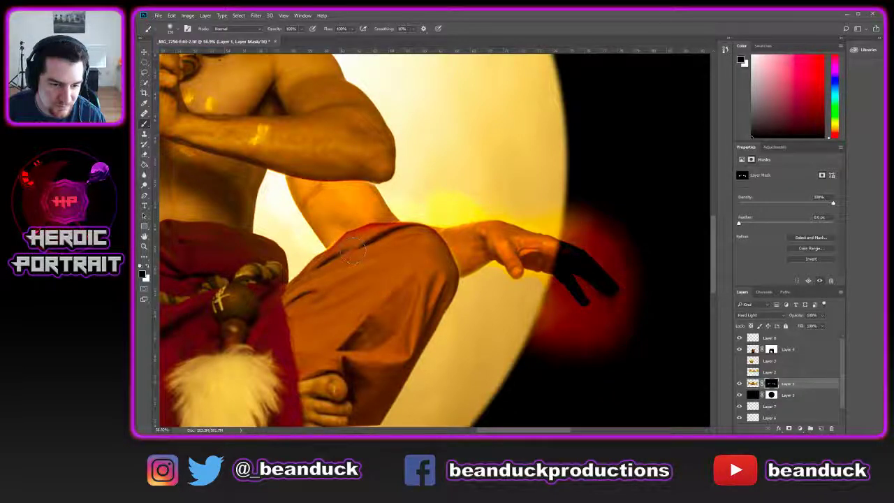
pyautogui.moveTo(353, 243)
pyautogui.mouseDown()
pyautogui.moveTo(398, 225)
pyautogui.moveTo(424, 241)
pyautogui.mouseUp()
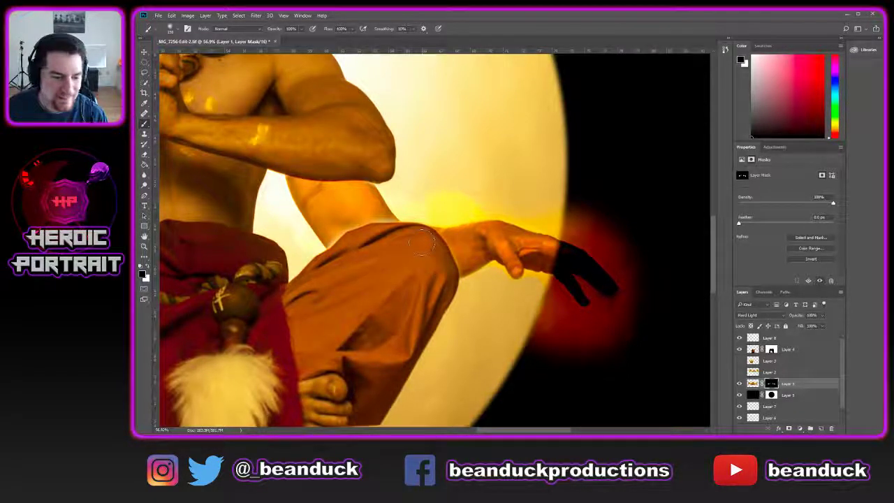
pyautogui.moveTo(389, 235); pyautogui.dragTo(337, 241)
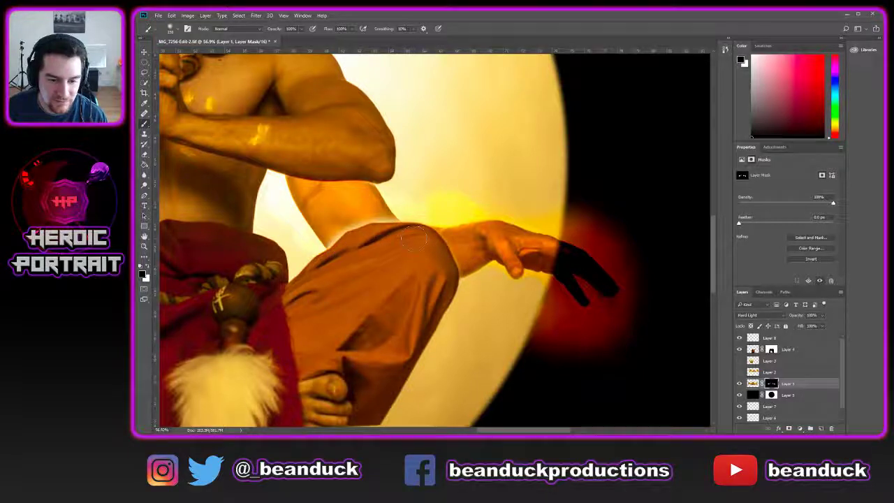
# - Paint soft black on Layer 1's mask above the image's right-side wrist to hide the yellow glow, and touch up below it in white
pyautogui.press('x')
pyautogui.press('x')
pyautogui.moveTo(475, 213)
pyautogui.mouseDown()
pyautogui.moveTo(510, 225)
pyautogui.moveTo(533, 213)
pyautogui.moveTo(549, 220)
pyautogui.moveTo(532, 215)
pyautogui.mouseUp()
pyautogui.press('x')
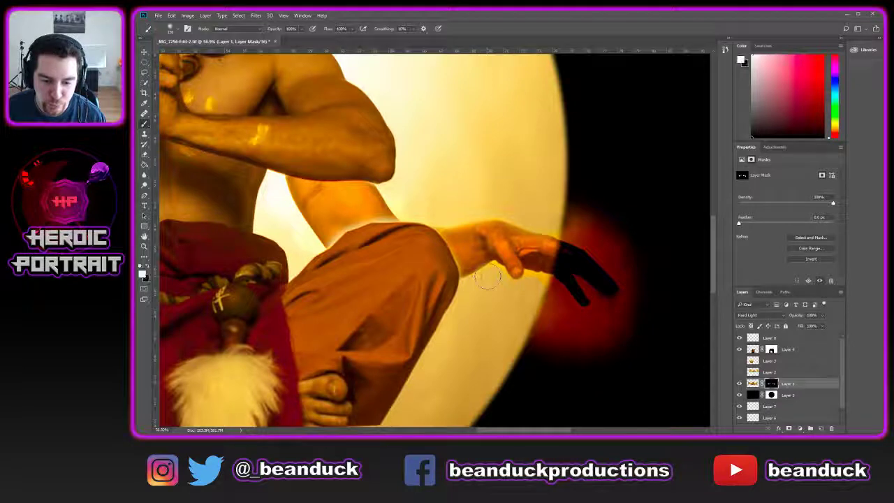
pyautogui.moveTo(488, 275); pyautogui.dragTo(490, 287)
pyautogui.press('x')
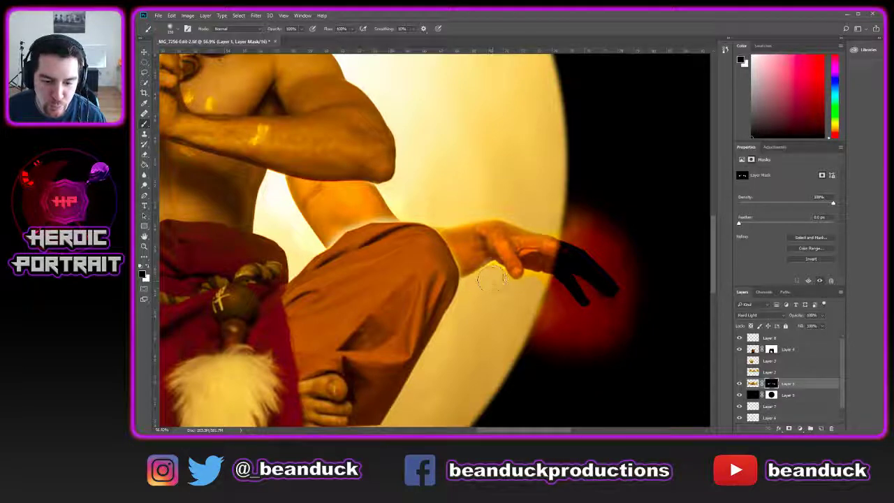
# - Set the black brush's hardness to about 20% for cleaning the mask around the image's left-side arm
pyautogui.scroll(-2, 495, 259)
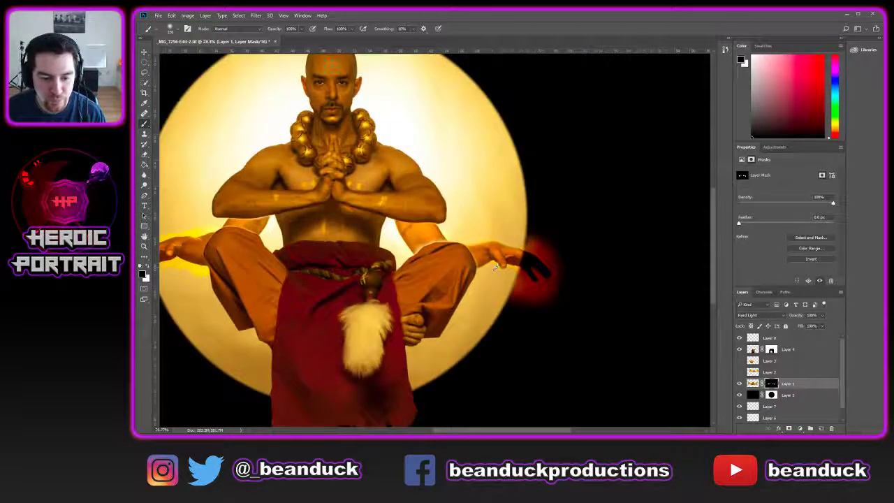
pyautogui.scroll(-1, 422, 253)
pyautogui.press('space')
pyautogui.moveTo(270, 235); pyautogui.dragTo(434, 225)
pyautogui.moveTo(363, 234); pyautogui.dragTo(418, 259)
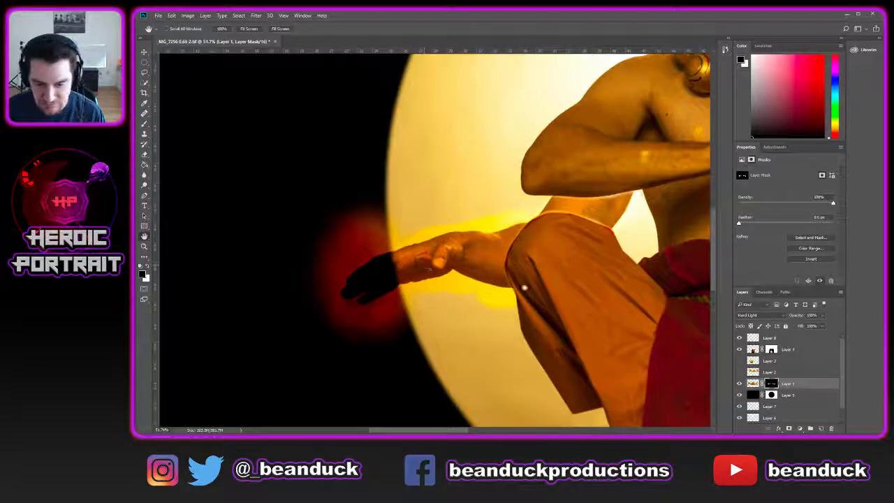
pyautogui.press('x')
pyautogui.press('x')
pyautogui.rightClick(481, 305)
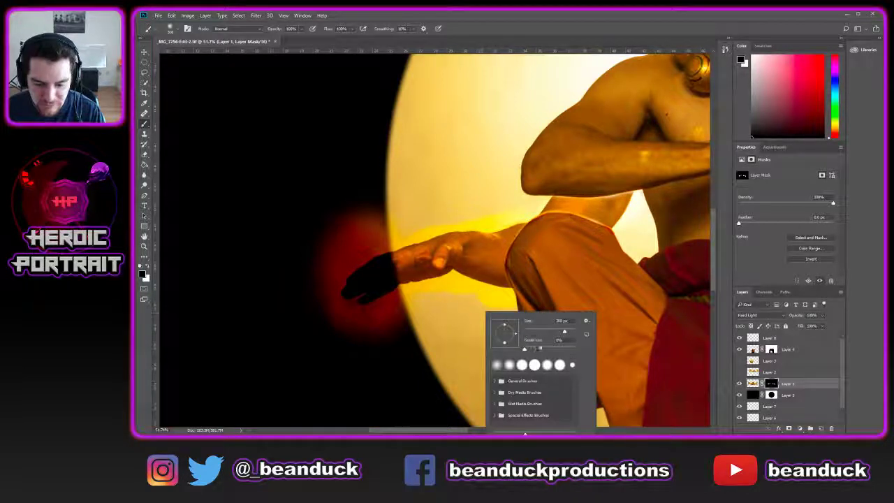
pyautogui.click(536, 348)
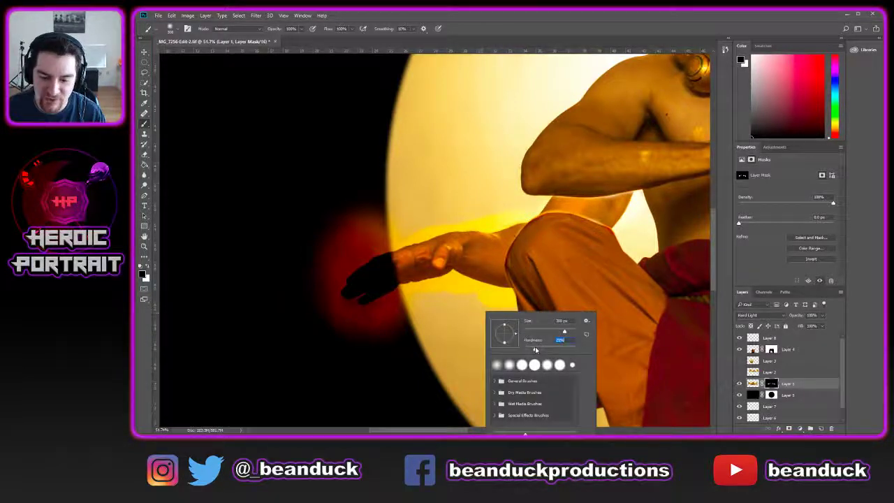
pyautogui.press('Return')
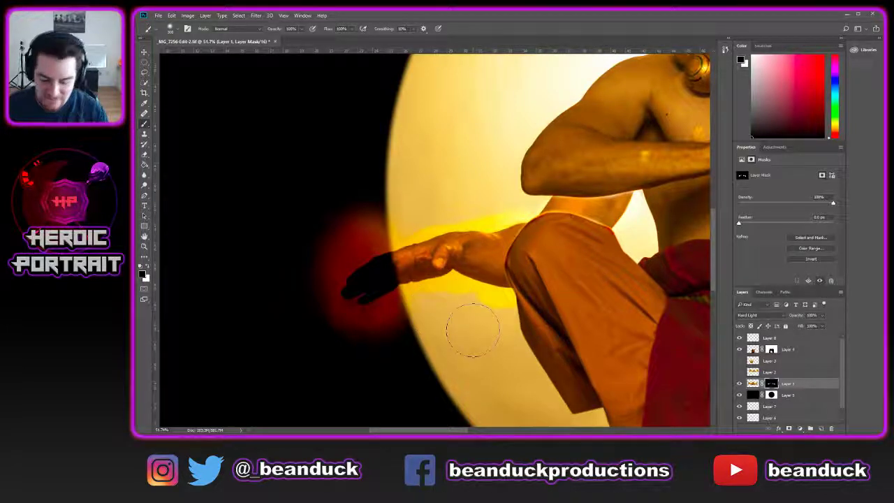
# - Paint black with progressively smaller brushes on Layer 1's mask to hide the yellow glow above and below the image's left-side forearm
pyautogui.press('[')
pyautogui.press('[')
pyautogui.press('[')
pyautogui.moveTo(499, 309)
pyautogui.mouseDown()
pyautogui.moveTo(495, 297)
pyautogui.moveTo(448, 290)
pyautogui.mouseUp()
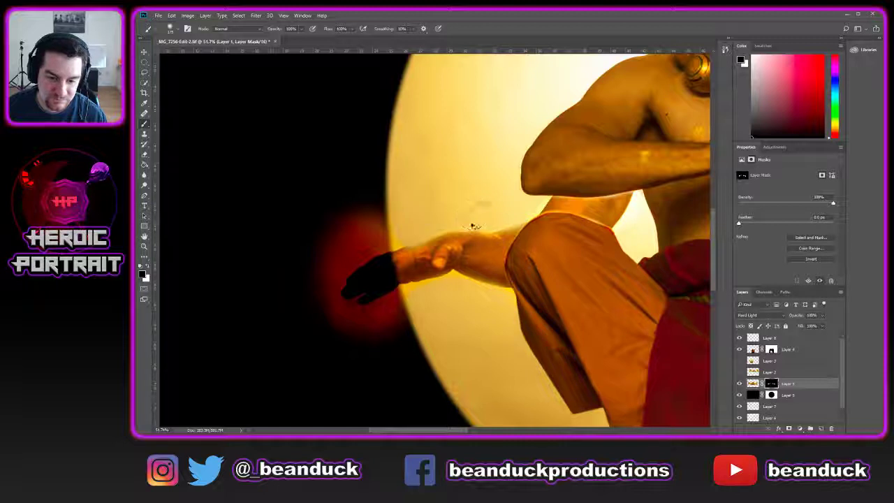
pyautogui.press('[')
pyautogui.press('[')
pyautogui.press('[')
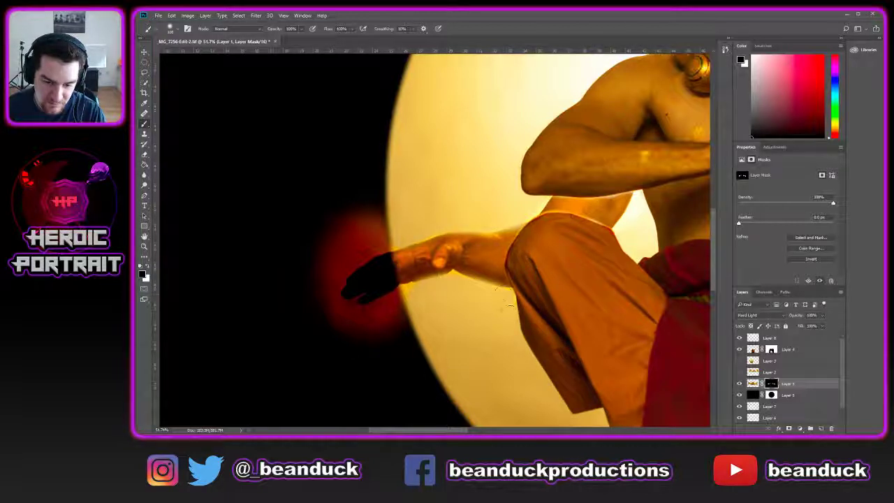
pyautogui.press('[')
pyautogui.press('[')
pyautogui.press('[')
pyautogui.press('[')
pyautogui.press('[')
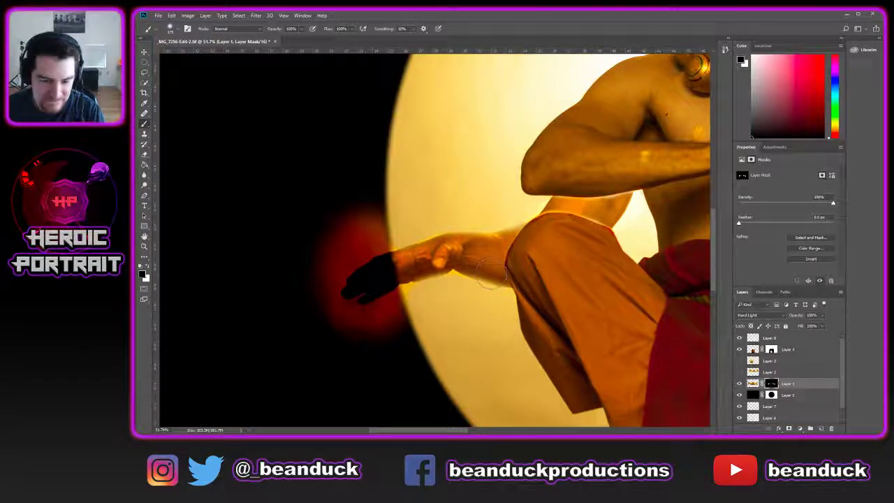
# - Enlarge the brush and paint white on Layer 1's mask along the image's left-side forearm and hand to restore them
pyautogui.press(']')
pyautogui.press(']')
pyautogui.press(']')
pyautogui.press(']')
pyautogui.press(']')
pyautogui.press(']')
pyautogui.press(']')
pyautogui.press(']')
pyautogui.press(']')
pyautogui.press('x')
pyautogui.moveTo(489, 259)
pyautogui.mouseDown()
pyautogui.moveTo(510, 263)
pyautogui.moveTo(473, 236)
pyautogui.moveTo(453, 255)
pyautogui.mouseUp()
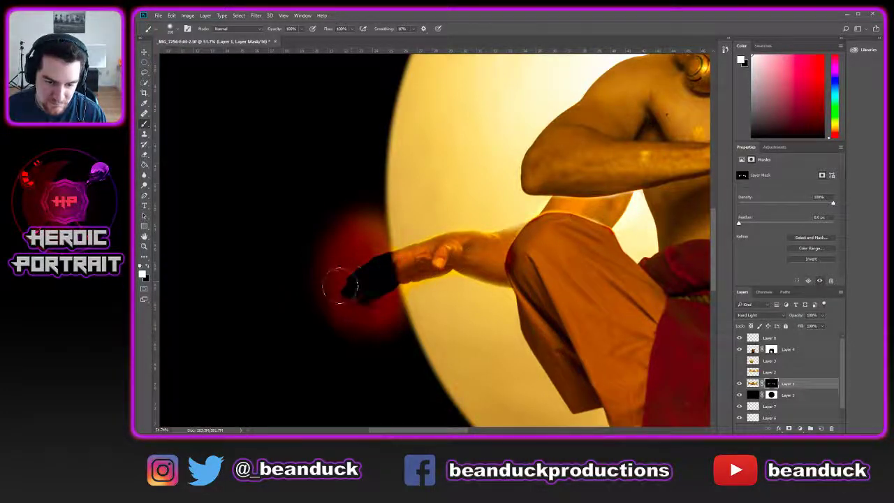
# - Try Layer 1 at 50% opacity over the whole image and restore it to 100%
pyautogui.hotkey('ctrl', '0')
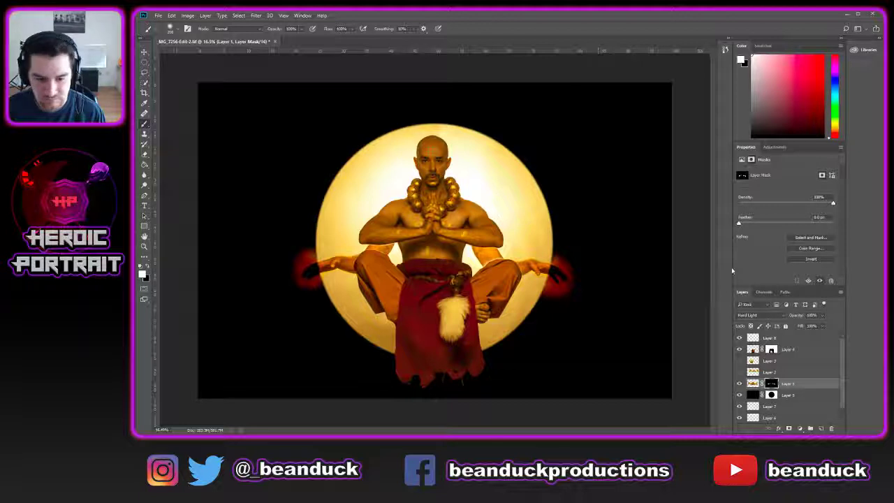
pyautogui.moveTo(800, 317); pyautogui.dragTo(791, 320)
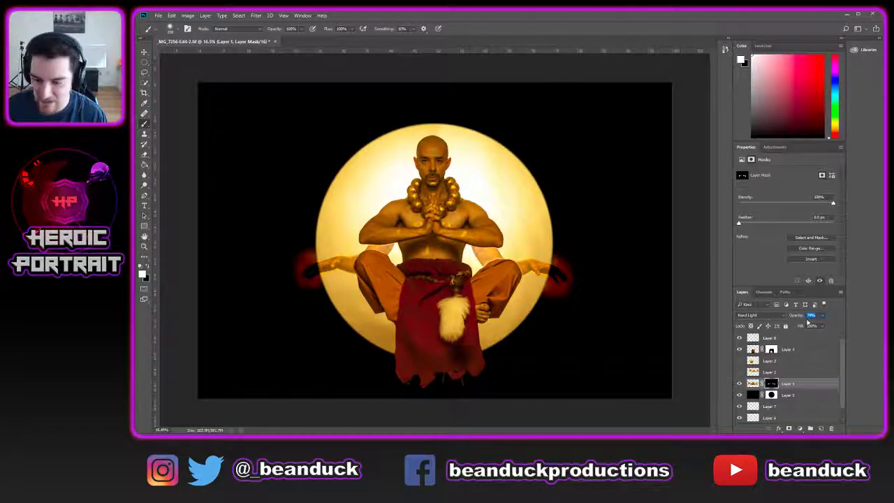
pyautogui.write('100')
pyautogui.press('Return')
pyautogui.press('Return')
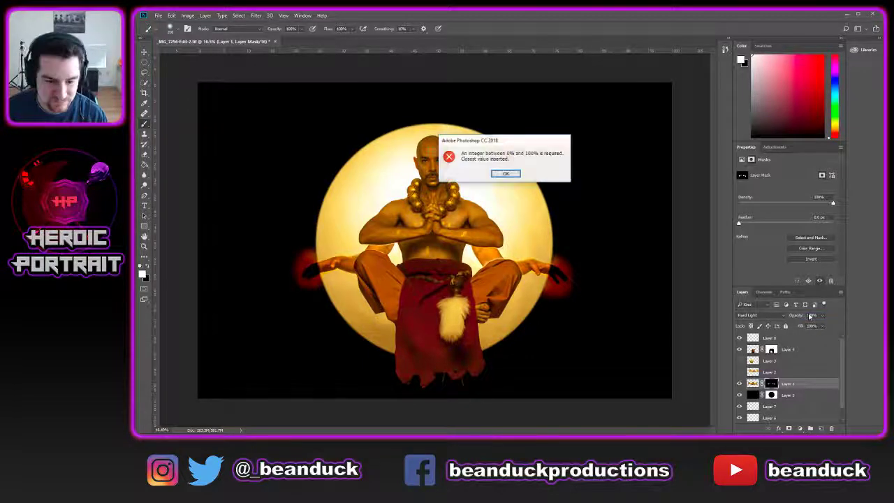
pyautogui.click(504, 173)
pyautogui.write('50')
pyautogui.press('Return')
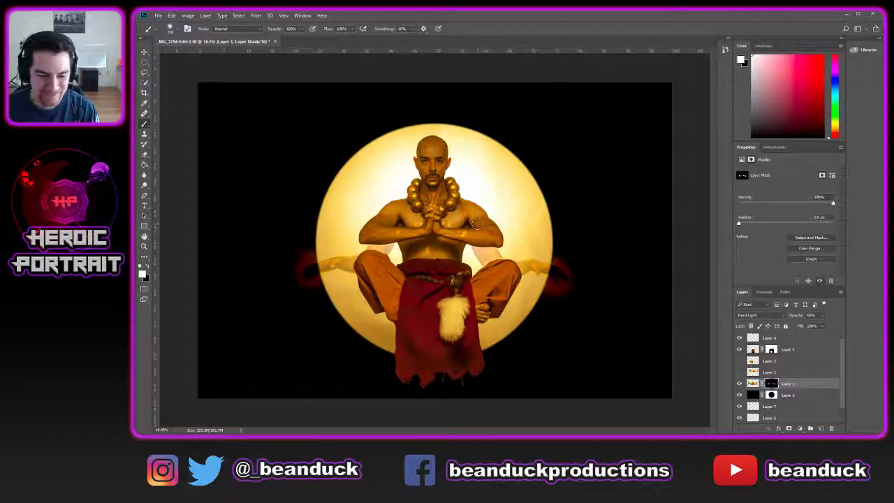
pyautogui.scroll(2, 325, 256)
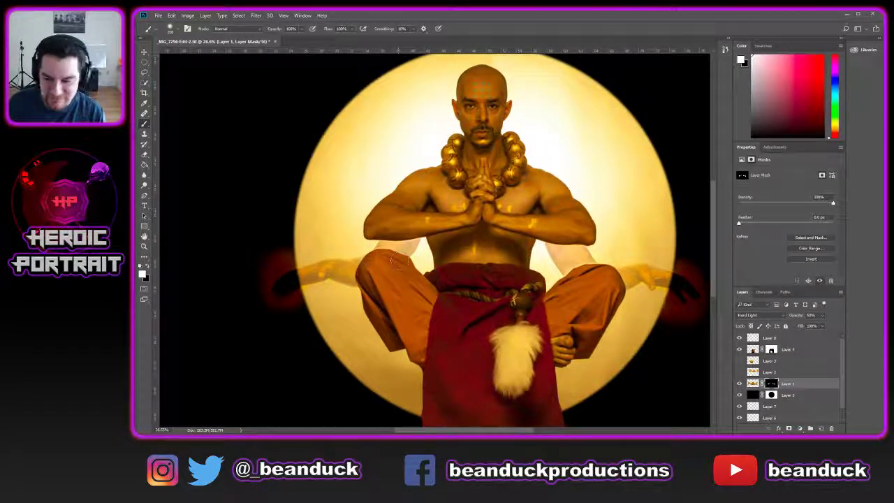
pyautogui.scroll(-2, 630, 270)
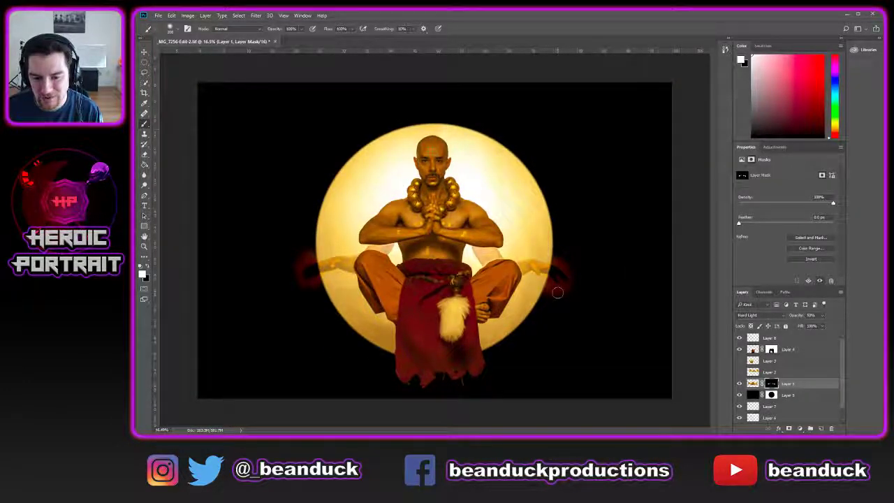
pyautogui.moveTo(797, 319); pyautogui.dragTo(824, 318)
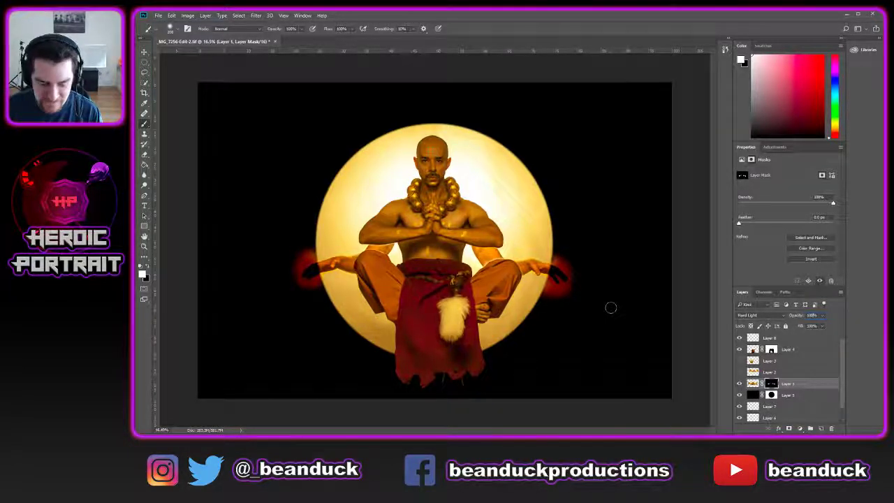
# - Enlarge the brush to 5000 px
pyautogui.rightClick(411, 165)
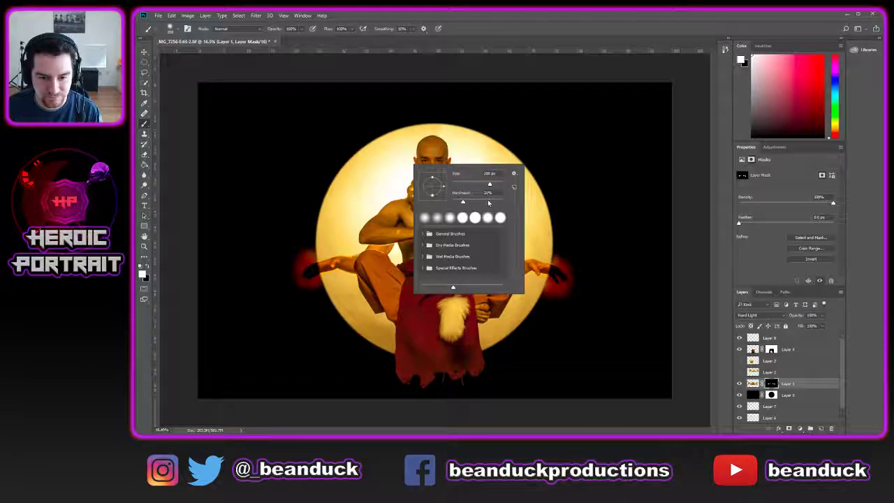
pyautogui.moveTo(489, 185); pyautogui.dragTo(533, 179)
pyautogui.press('Return')
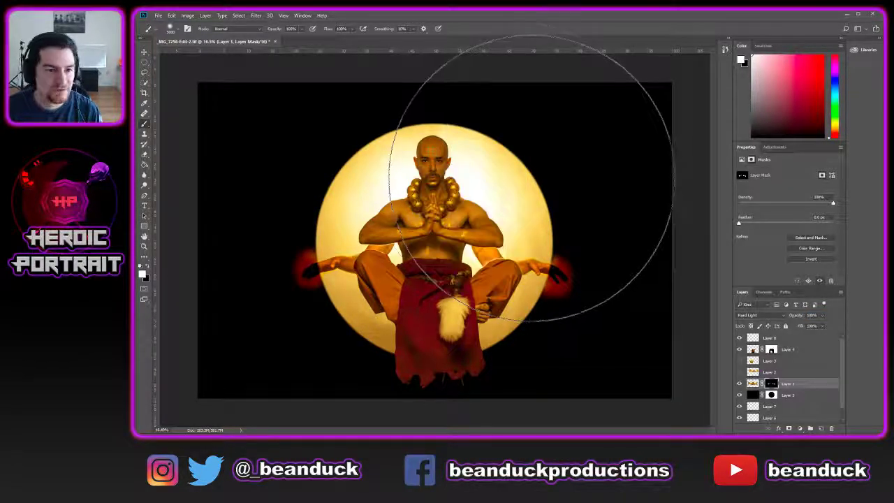
# - Try fading both extra arms on Layer 1's mask with the huge black brush at 75% opacity, and undo the strokes
pyautogui.click(290, 29)
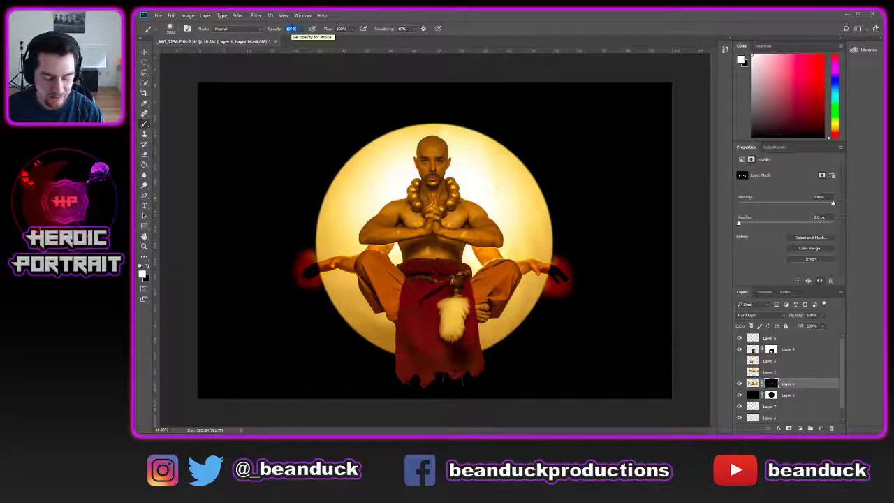
pyautogui.write('175')
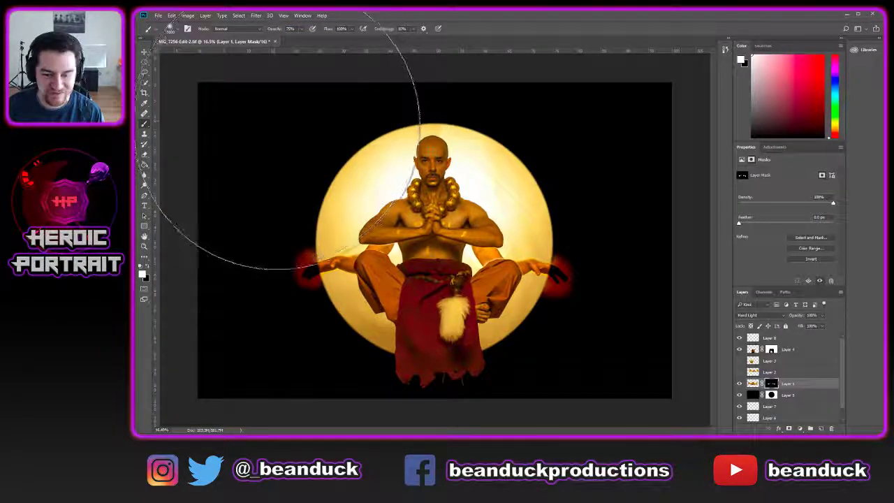
pyautogui.write('x')
pyautogui.moveTo(484, 131)
pyautogui.mouseDown()
pyautogui.moveTo(652, 221)
pyautogui.moveTo(637, 215)
pyautogui.moveTo(629, 158)
pyautogui.mouseUp()
pyautogui.press(']')
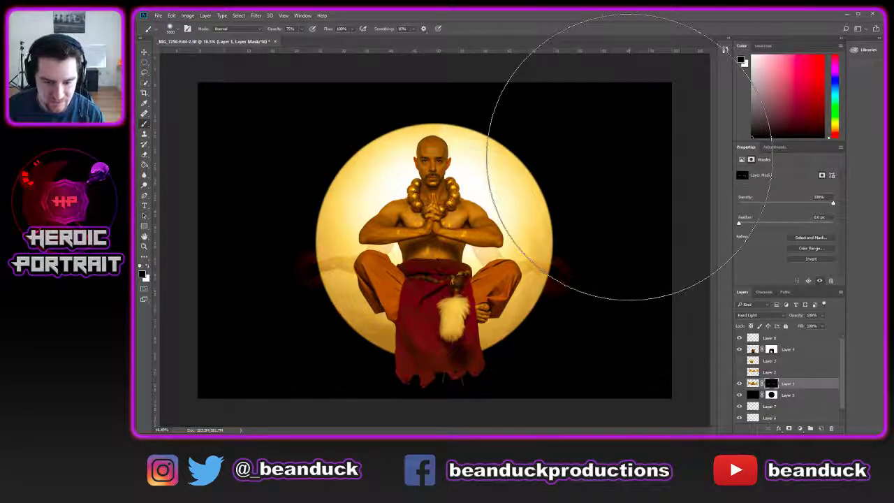
pyautogui.hotkey('ctrl', 'z')
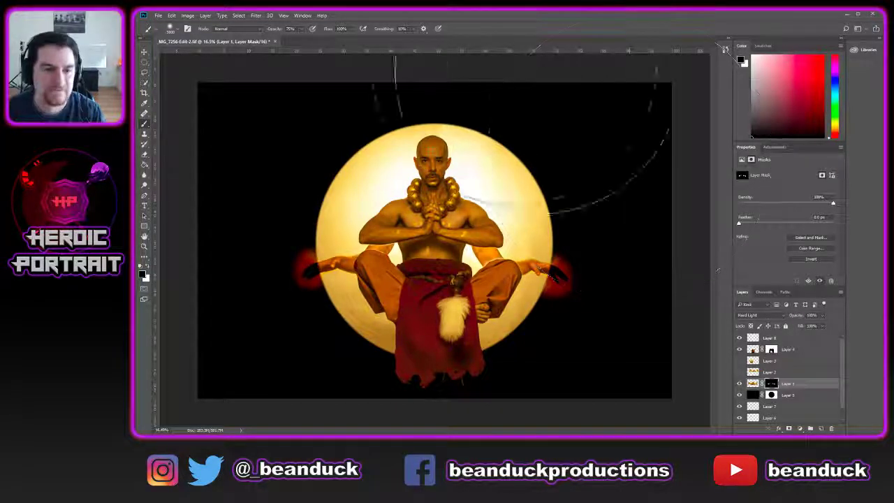
# - Set the brush opacity to 25% and dab black over Layer 1's mask to partly fade both extra arms
pyautogui.click(281, 29)
pyautogui.write('25')
pyautogui.press('Return')
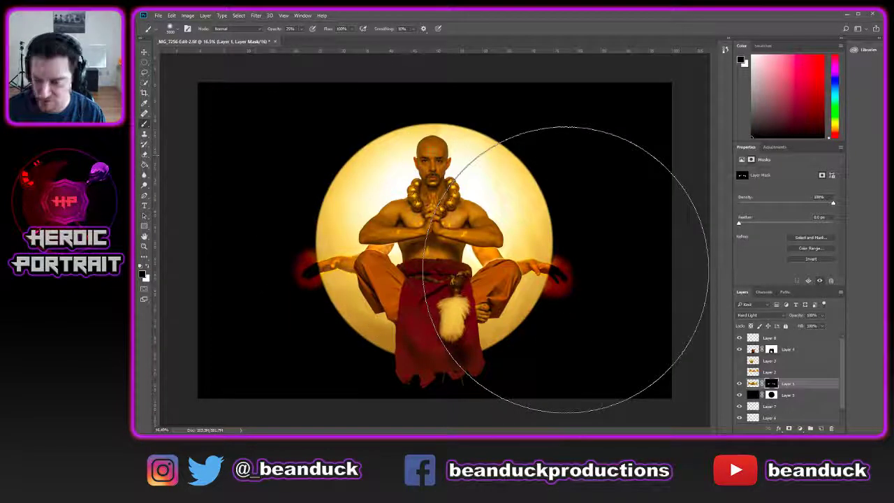
pyautogui.click(565, 269)
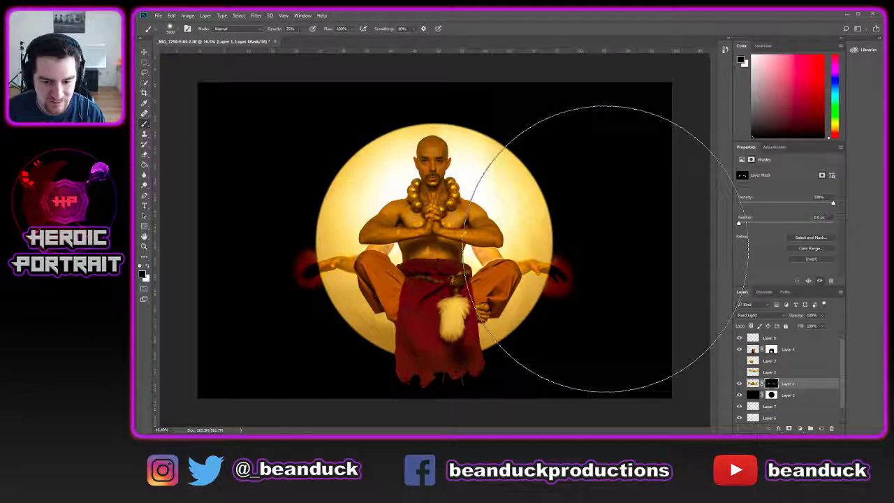
pyautogui.click(442, 228)
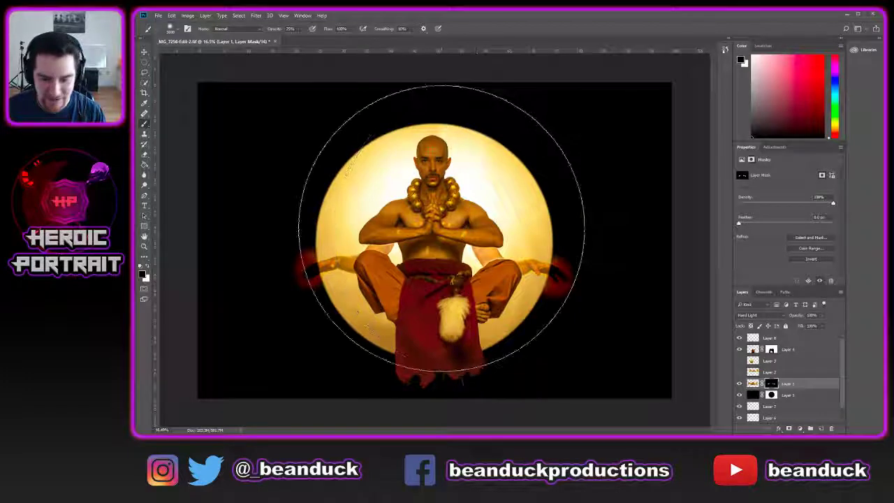
# - Raise the brush hardness and shrink the brush to about 800 px for work on Layer 1's mask
pyautogui.press('[')
pyautogui.press('[')
pyautogui.press('[')
pyautogui.press('[')
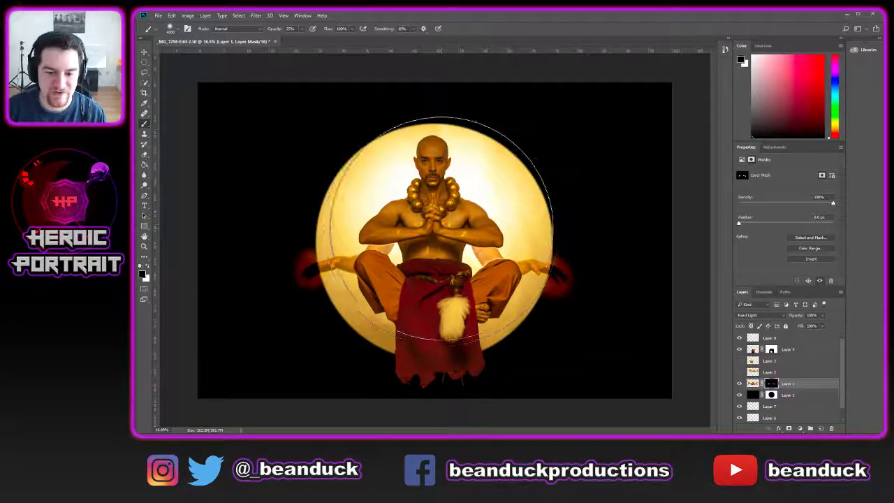
pyautogui.rightClick(461, 216)
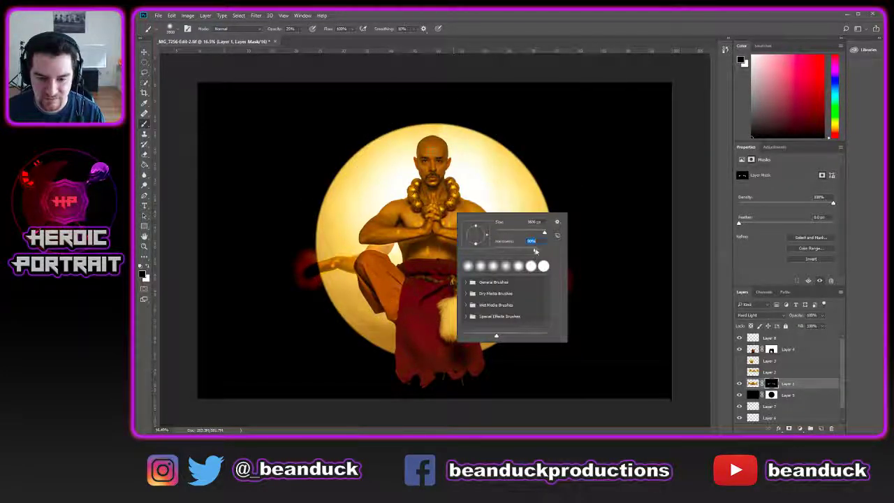
pyautogui.press('Return')
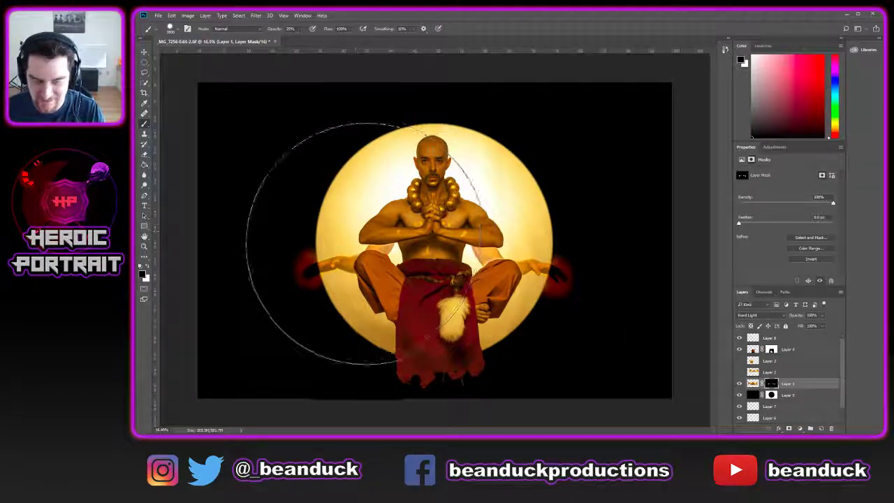
pyautogui.press('[')
pyautogui.press('[')
pyautogui.press('[')
pyautogui.press('[')
pyautogui.press('[')
pyautogui.press('[')
pyautogui.press('[')
pyautogui.press('[')
pyautogui.press('[')
pyautogui.press('[')
pyautogui.press('[')
pyautogui.press('[')
pyautogui.press('[')
pyautogui.press('[')
pyautogui.press('[')
pyautogui.press('[')
pyautogui.press('[')
pyautogui.press('[')
pyautogui.press('[')
pyautogui.press('[')
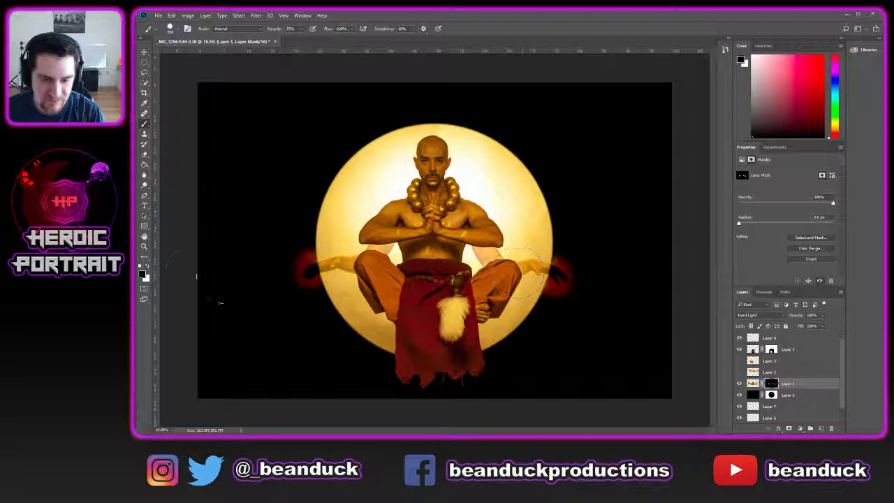
# - Compare the whole image with Layer 1 hidden and shown to judge the faded extra arms
pyautogui.scroll(-2, 619, 310)
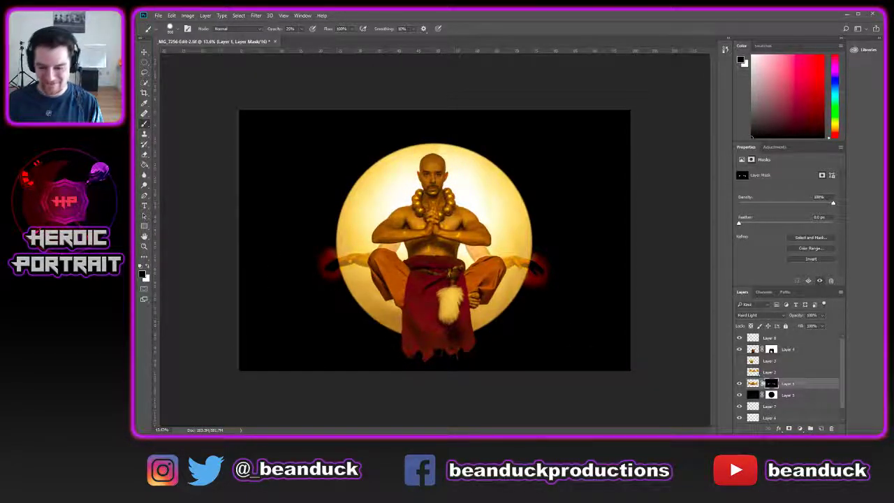
pyautogui.click(738, 384)
pyautogui.click(738, 384)
pyautogui.click(739, 384)
pyautogui.click(739, 384)
pyautogui.click(739, 384)
pyautogui.click(739, 384)
pyautogui.click(738, 384)
pyautogui.click(739, 384)
# - Save the composite with the partly faded extra arms
pyautogui.scroll(5, 398, 265)
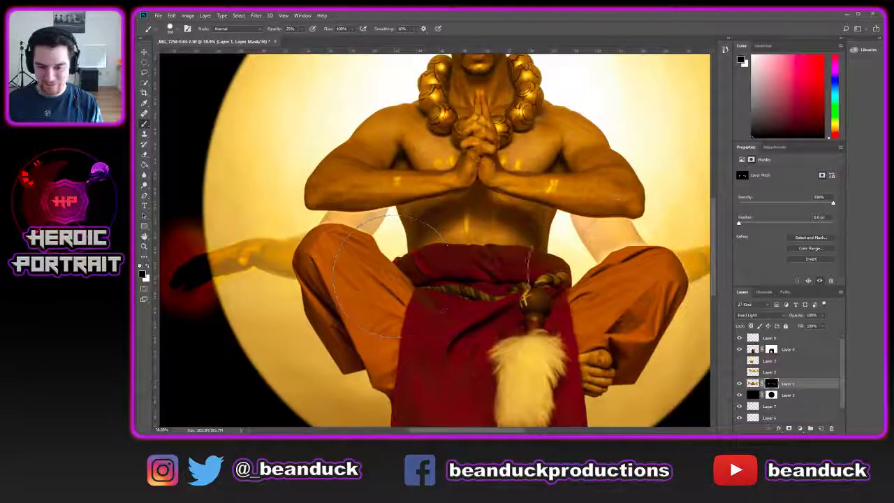
pyautogui.press('v')
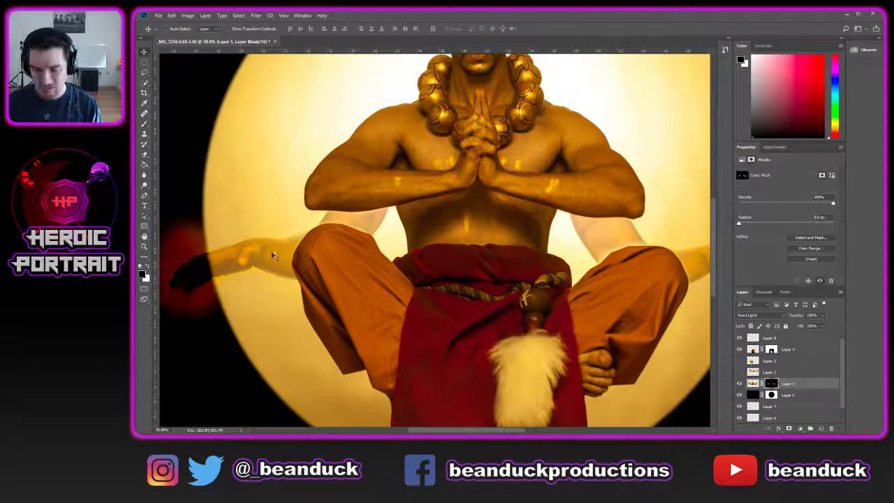
pyautogui.scroll(-5, 523, 221)
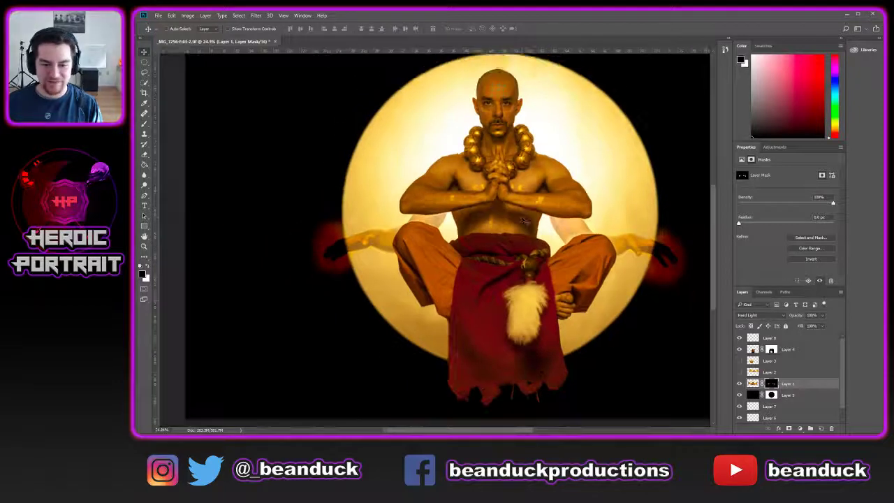
pyautogui.press('space')
pyautogui.moveTo(564, 176); pyautogui.dragTo(490, 203)
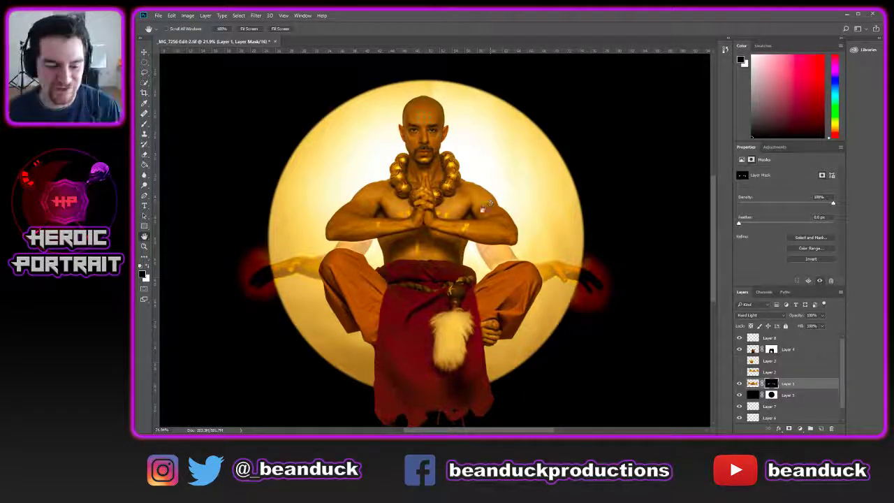
pyautogui.hotkey('ctrl', 's')
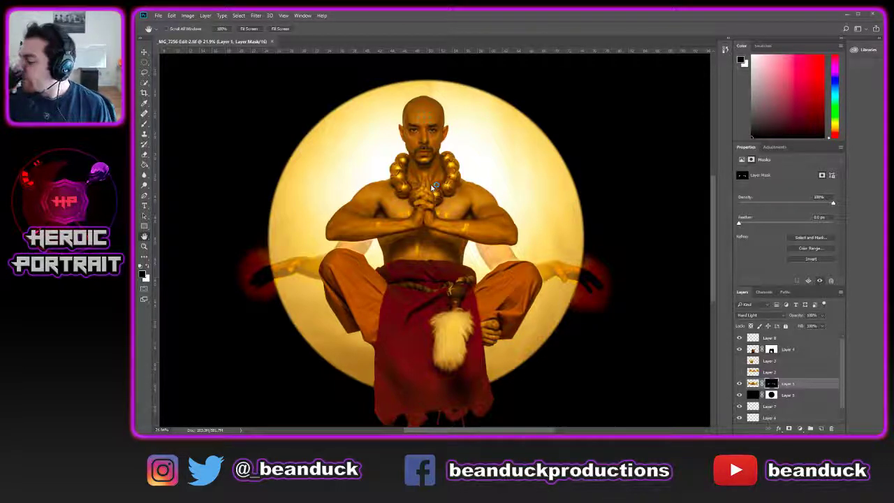
# - Show Layer 2 with the raised arms and move it over the monk's torso
pyautogui.click(739, 371)
pyautogui.press('v')
pyautogui.moveTo(569, 178); pyautogui.dragTo(531, 142)
pyautogui.hotkey('ctrl', 'z')
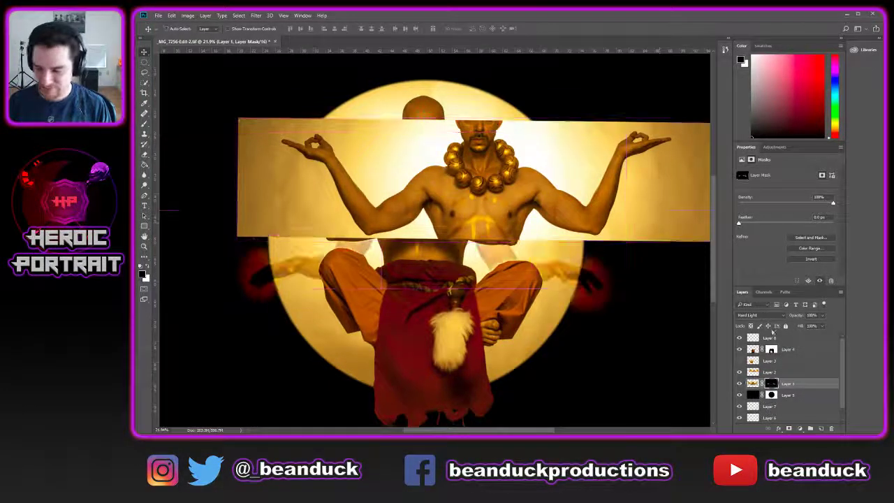
pyautogui.click(808, 373)
pyautogui.moveTo(644, 236); pyautogui.dragTo(573, 256)
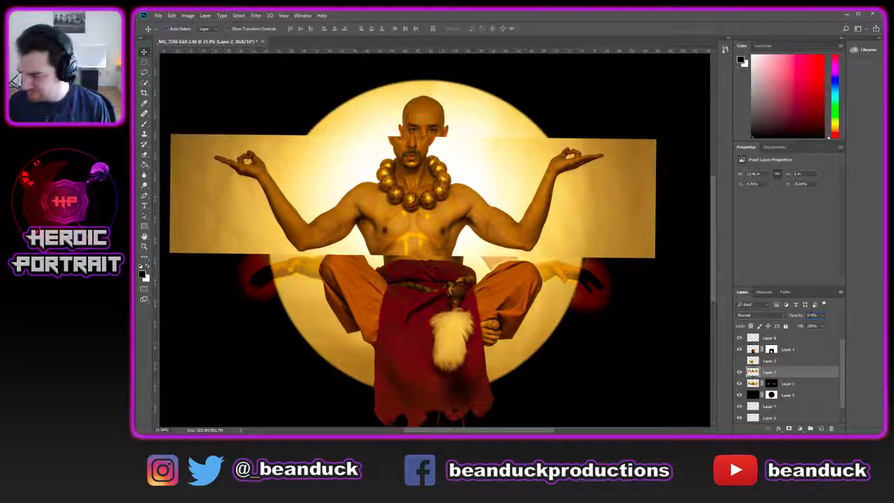
# - Set Layer 2's opacity to 50% and align its bead necklace and shoulders with the monk underneath
pyautogui.click(810, 315)
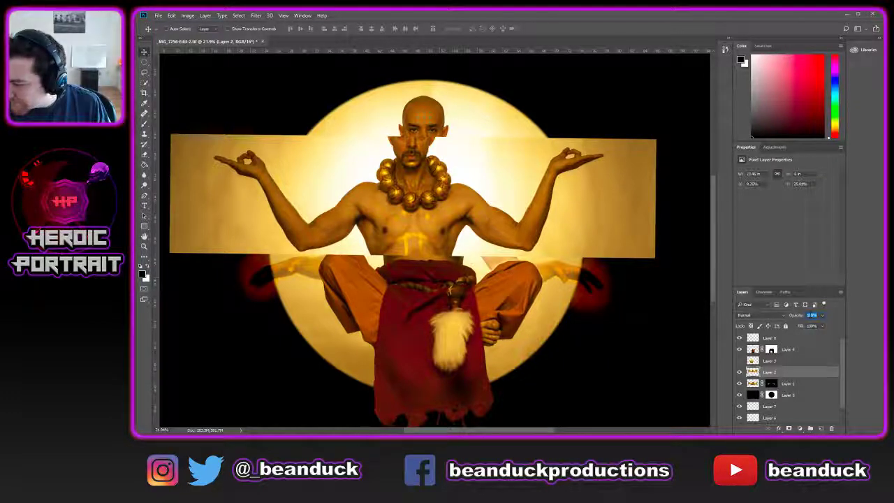
pyautogui.write('50')
pyautogui.press('Return')
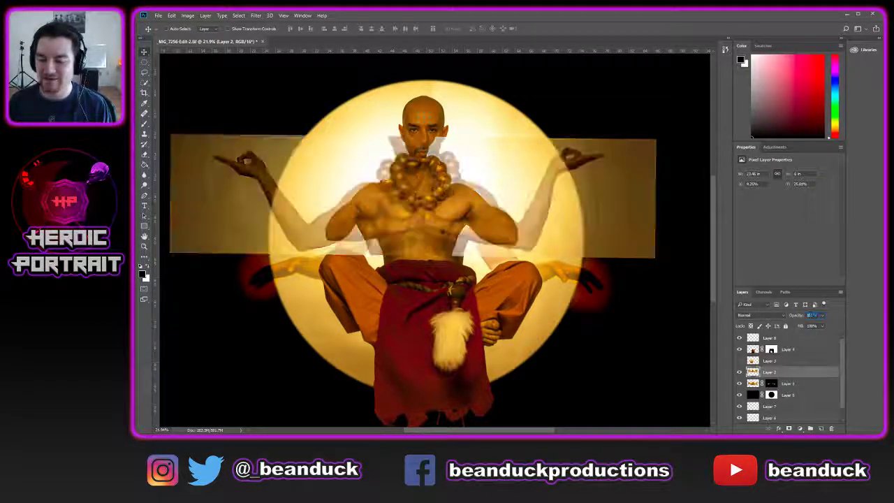
pyautogui.moveTo(472, 202)
pyautogui.mouseDown()
pyautogui.moveTo(482, 195)
pyautogui.moveTo(477, 204)
pyautogui.mouseUp()
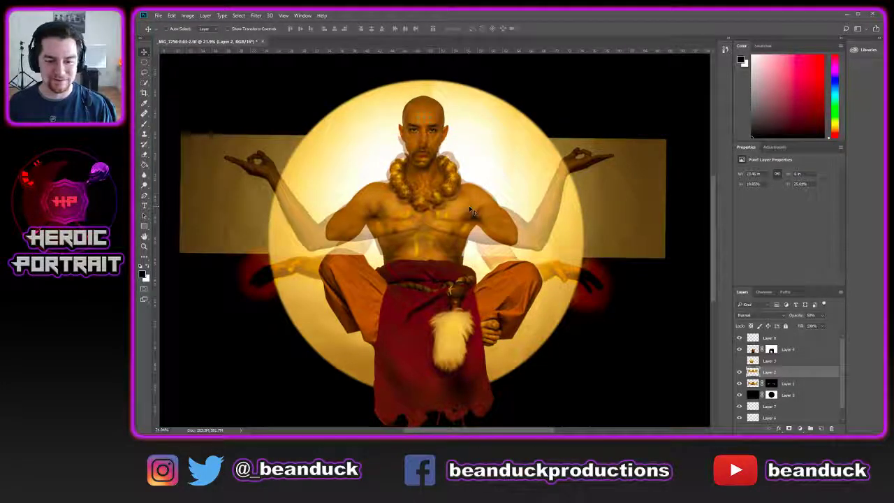
pyautogui.moveTo(570, 100)
pyautogui.mouseDown()
pyautogui.moveTo(579, 85)
pyautogui.moveTo(573, 96)
pyautogui.mouseUp()
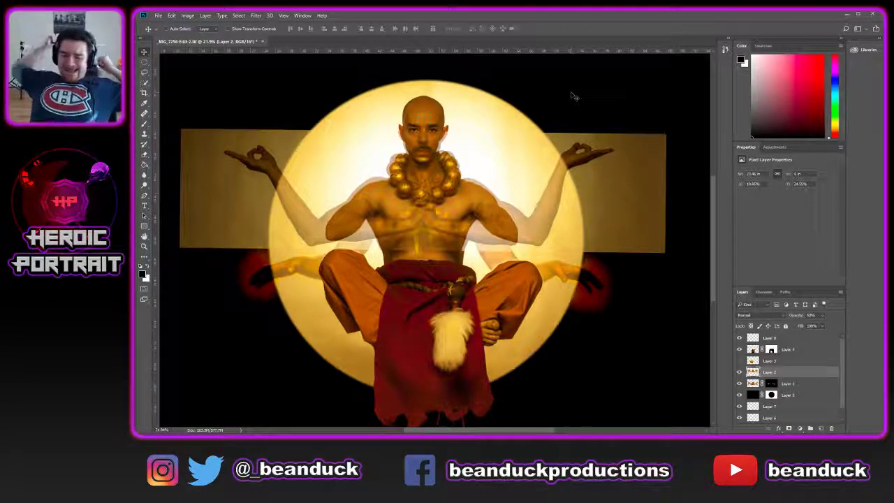
pyautogui.moveTo(469, 182); pyautogui.dragTo(471, 182)
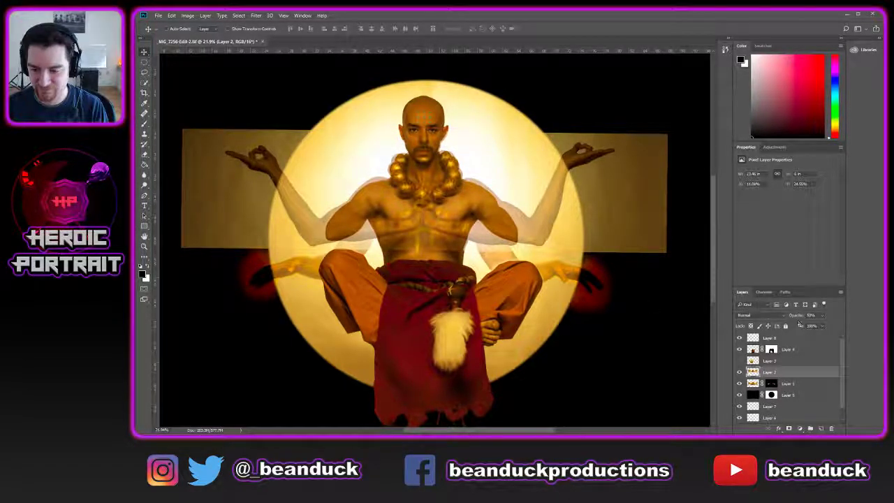
# - Restore Layer 2 to 100% opacity and add a white layer mask to it
pyautogui.press('0')
pyautogui.click(789, 428)
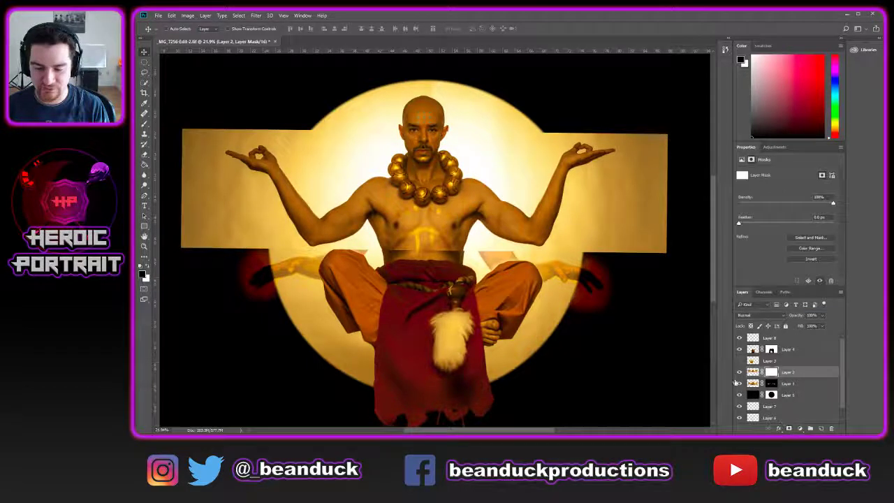
# - Set the brush opacity to 10% and enlarge the brush for painting on Layer 2's mask
pyautogui.press('b')
pyautogui.click(289, 29)
pyautogui.write('10')
pyautogui.press('Return')
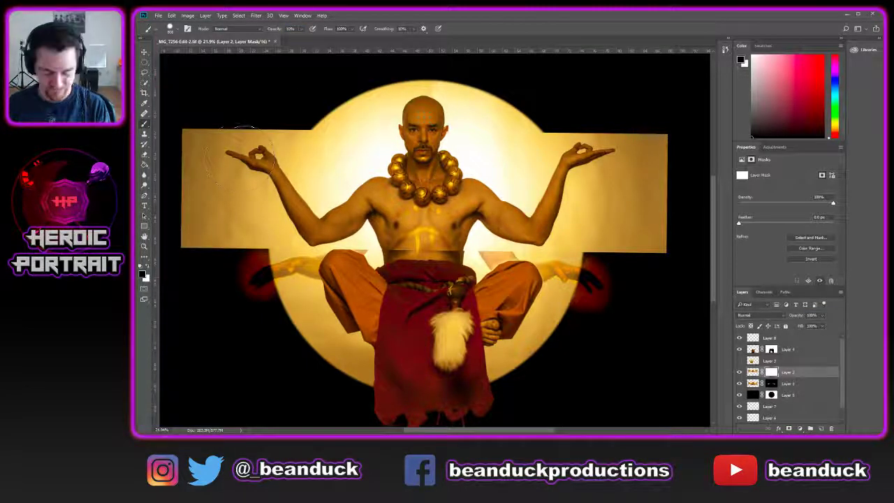
pyautogui.press(']')
pyautogui.press(']')
pyautogui.press(']')
# - Try a black stroke over the left raised hand on Layer 2's mask, undo it and save the composite
pyautogui.moveTo(214, 154)
pyautogui.mouseDown()
pyautogui.moveTo(226, 209)
pyautogui.moveTo(258, 154)
pyautogui.mouseUp()
pyautogui.hotkey('ctrl', 'z')
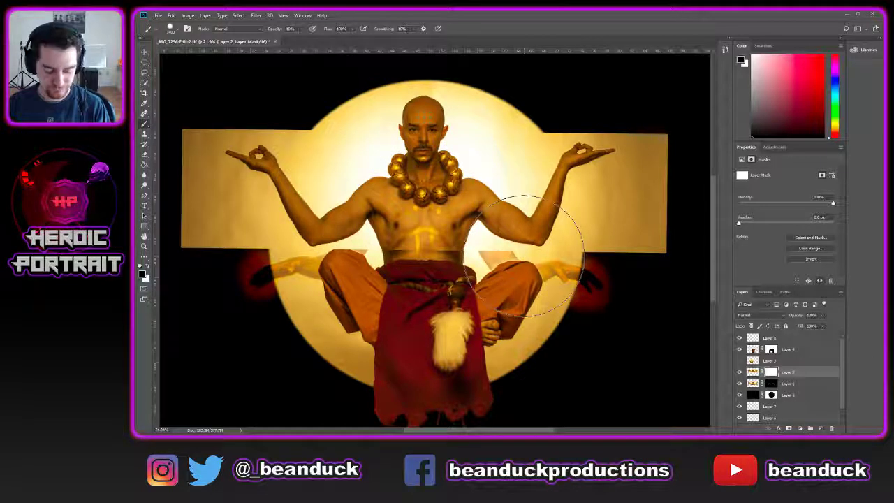
pyautogui.hotkey('ctrl', 's')
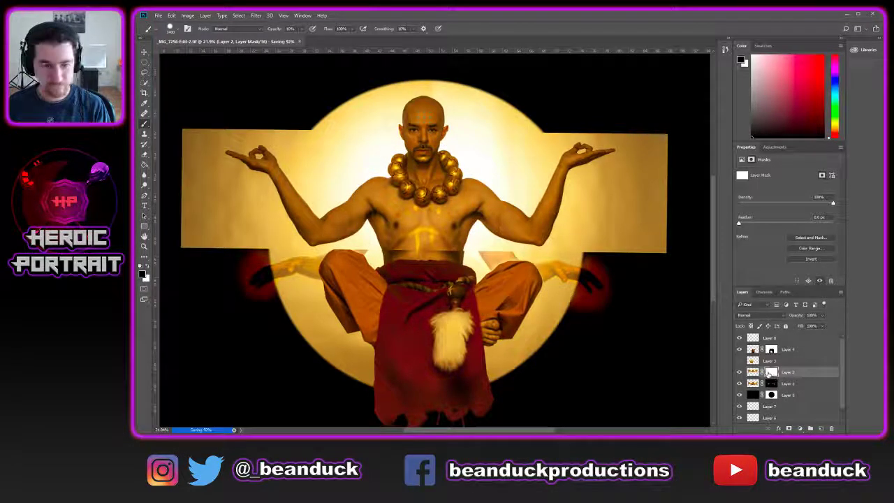
# - Hide the raised-arms image by painting black across the Layer 2 mask with the brush at 100% opacity
pyautogui.click(289, 28)
pyautogui.write('100')
pyautogui.press('Return')
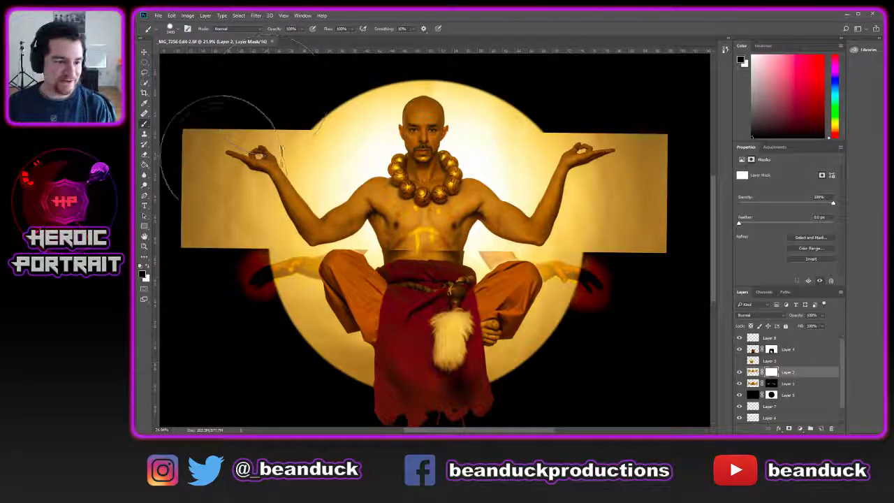
pyautogui.moveTo(222, 171); pyautogui.dragTo(302, 208)
pyautogui.moveTo(318, 150)
pyautogui.mouseDown()
pyautogui.moveTo(499, 200)
pyautogui.moveTo(598, 170)
pyautogui.moveTo(538, 150)
pyautogui.mouseUp()
# - Reveal both raised arms and their hands by painting white on the Layer 2 mask with a much smaller brush
pyautogui.press('x')
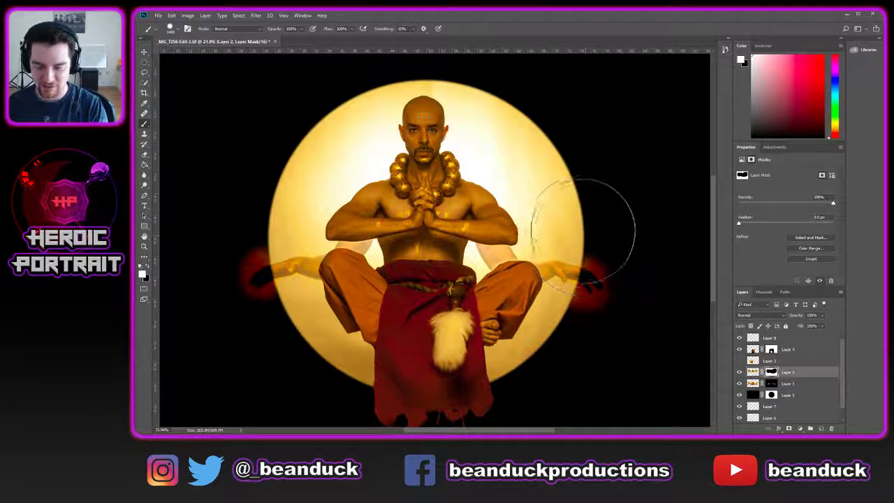
pyautogui.press('[')
pyautogui.press('[')
pyautogui.press('[')
pyautogui.press('[')
pyautogui.press('[')
pyautogui.press('[')
pyautogui.press('[')
pyautogui.moveTo(521, 229); pyautogui.dragTo(562, 168)
pyautogui.hotkey('ctrl', 'z')
pyautogui.rightClick(563, 168)
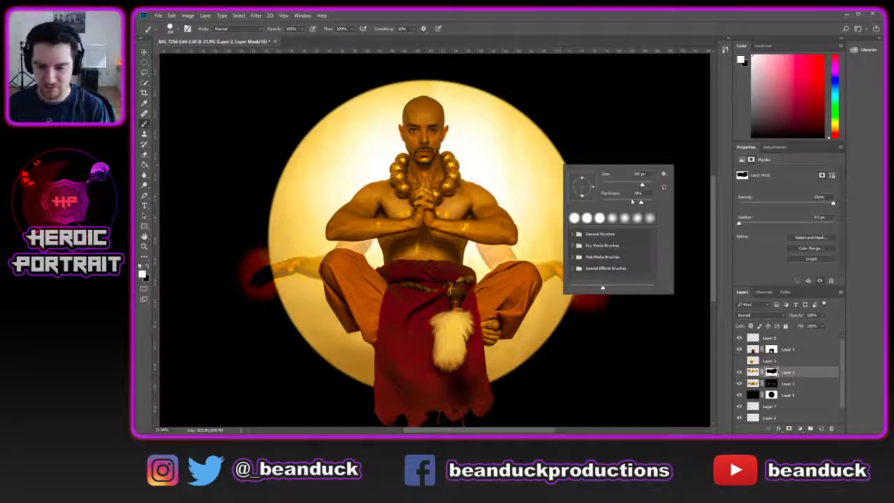
pyautogui.press('Return')
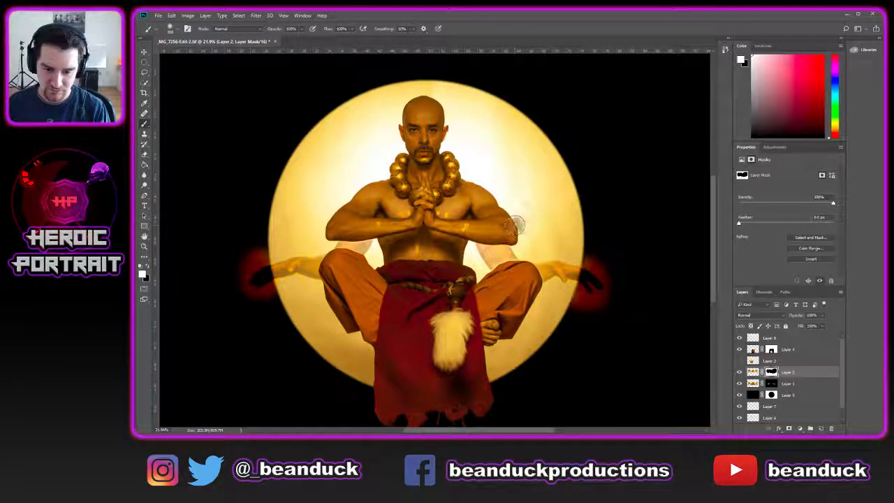
pyautogui.moveTo(517, 222)
pyautogui.mouseDown()
pyautogui.moveTo(541, 223)
pyautogui.moveTo(544, 238)
pyautogui.moveTo(564, 166)
pyautogui.moveTo(562, 174)
pyautogui.moveTo(574, 157)
pyautogui.moveTo(603, 151)
pyautogui.moveTo(581, 157)
pyautogui.moveTo(592, 163)
pyautogui.moveTo(588, 150)
pyautogui.moveTo(575, 151)
pyautogui.moveTo(588, 150)
pyautogui.moveTo(569, 119)
pyautogui.moveTo(614, 126)
pyautogui.moveTo(632, 140)
pyautogui.mouseUp()
pyautogui.press('x')
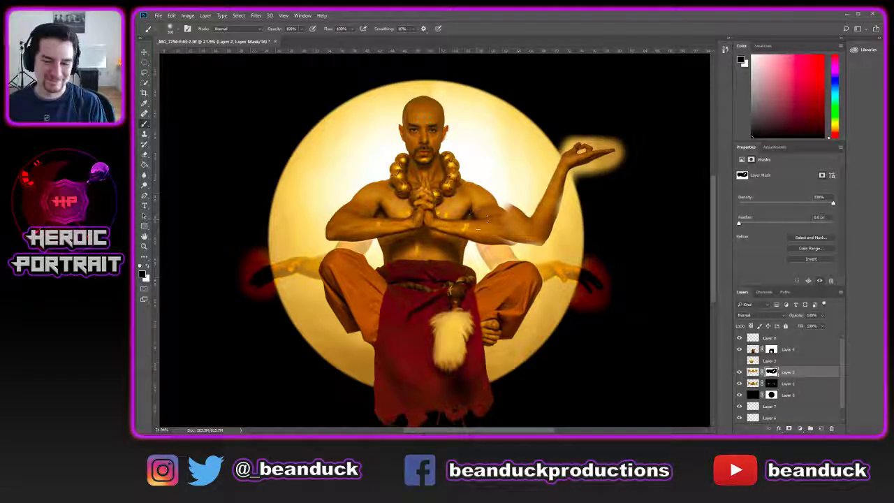
pyautogui.press('x')
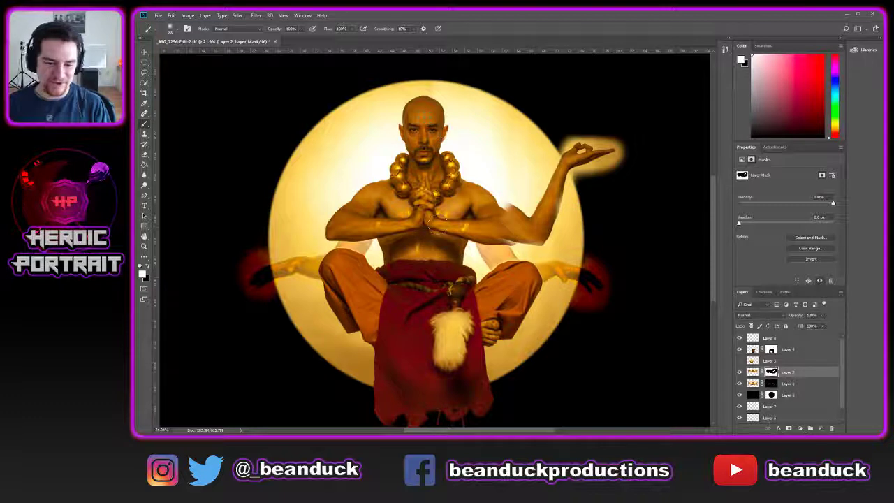
pyautogui.moveTo(350, 210)
pyautogui.mouseDown()
pyautogui.moveTo(370, 201)
pyautogui.moveTo(314, 232)
pyautogui.moveTo(279, 180)
pyautogui.moveTo(271, 183)
pyautogui.moveTo(298, 224)
pyautogui.moveTo(262, 151)
pyautogui.moveTo(240, 163)
pyautogui.moveTo(241, 152)
pyautogui.moveTo(224, 149)
pyautogui.moveTo(224, 162)
pyautogui.moveTo(250, 148)
pyautogui.mouseUp()
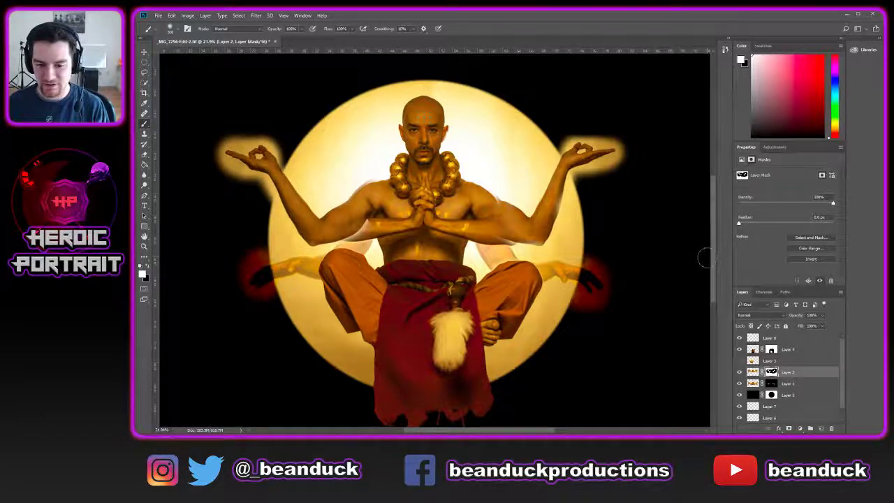
# - Shift the Layer 2 arms left and slightly down, and paint out the image-right raised arm on the mask with a larger brush
pyautogui.moveTo(542, 217)
pyautogui.mouseDown()
pyautogui.moveTo(510, 243)
pyautogui.moveTo(536, 208)
pyautogui.moveTo(533, 217)
pyautogui.moveTo(490, 213)
pyautogui.moveTo(482, 224)
pyautogui.moveTo(557, 199)
pyautogui.moveTo(520, 213)
pyautogui.moveTo(524, 220)
pyautogui.mouseUp()
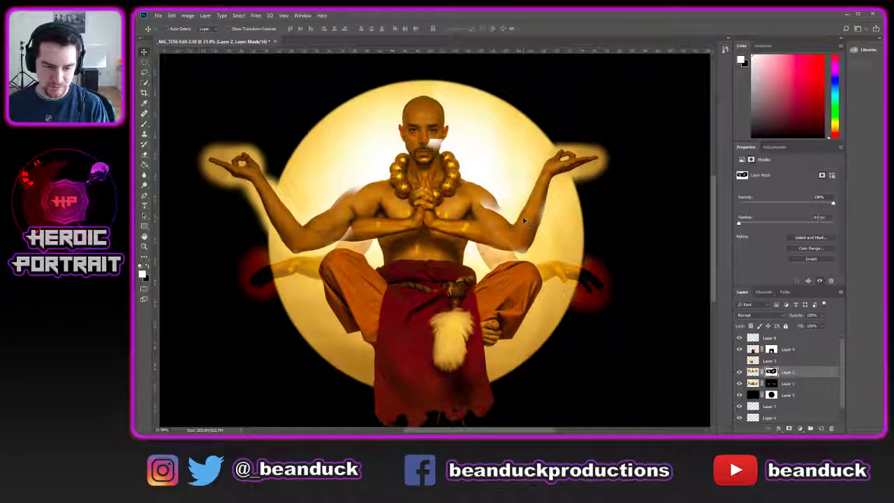
pyautogui.press('b')
pyautogui.press(']')
pyautogui.press(']')
pyautogui.press(']')
pyautogui.press(']')
pyautogui.press(']')
pyautogui.press(']')
pyautogui.press(']')
pyautogui.press(']')
pyautogui.press(']')
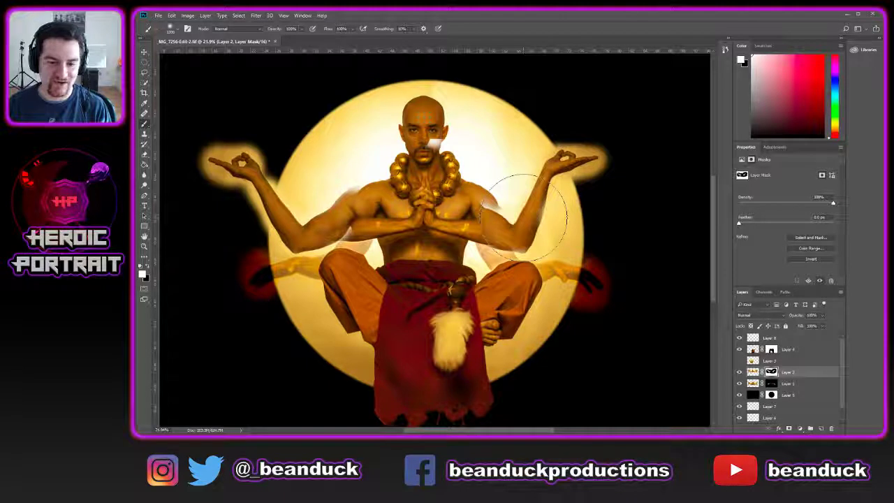
pyautogui.moveTo(480, 197)
pyautogui.mouseDown()
pyautogui.moveTo(549, 188)
pyautogui.moveTo(538, 160)
pyautogui.moveTo(581, 146)
pyautogui.moveTo(528, 213)
pyautogui.moveTo(498, 173)
pyautogui.mouseUp()
pyautogui.hotkey('ctrl', 'z')
pyautogui.press('x')
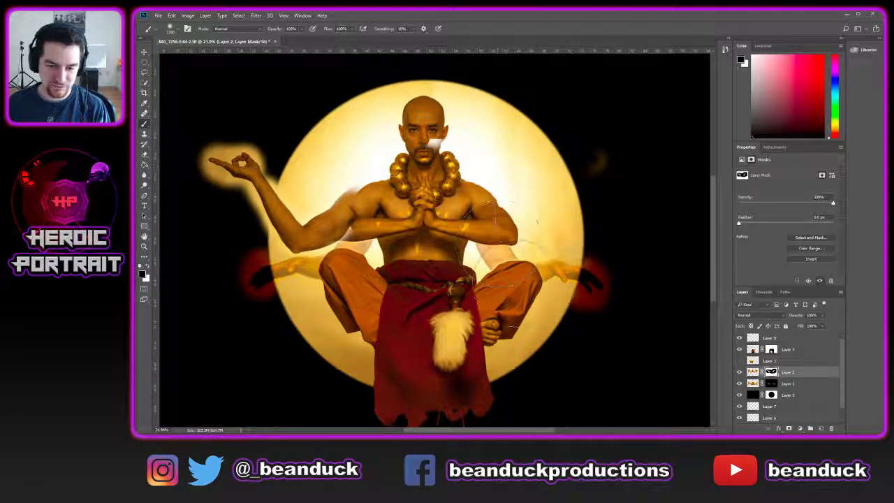
# - Set Layer 2's opacity to 50% and try to drag the image-left raised arm into line with the shoulder
pyautogui.press('v')
pyautogui.moveTo(317, 217)
pyautogui.mouseDown()
pyautogui.moveTo(326, 222)
pyautogui.moveTo(327, 197)
pyautogui.mouseUp()
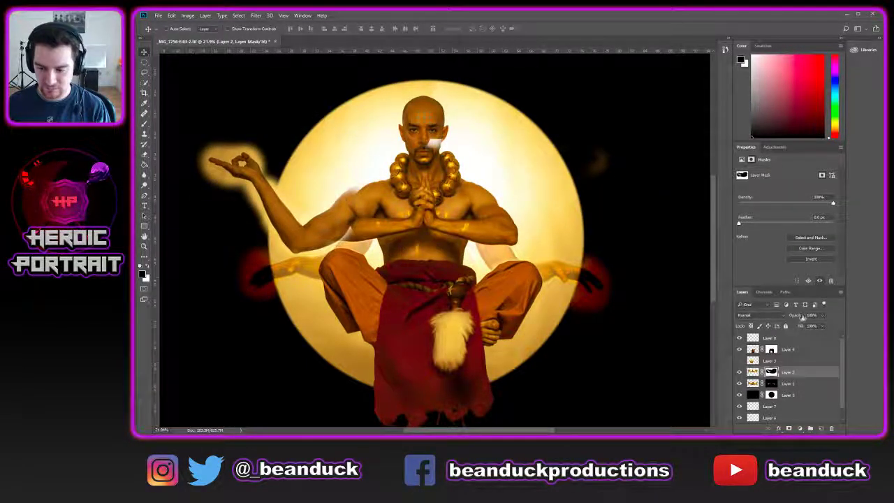
pyautogui.click(811, 315)
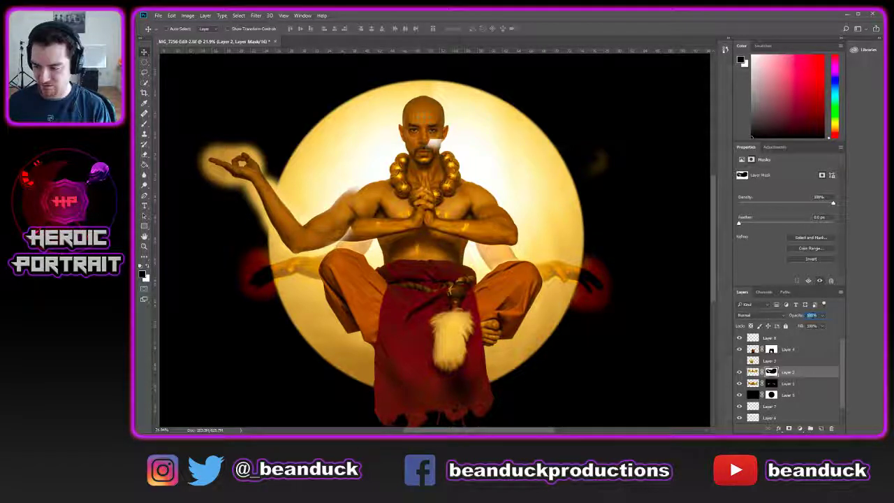
pyautogui.write('50')
pyautogui.press('Return')
pyautogui.moveTo(345, 201); pyautogui.dragTo(349, 182)
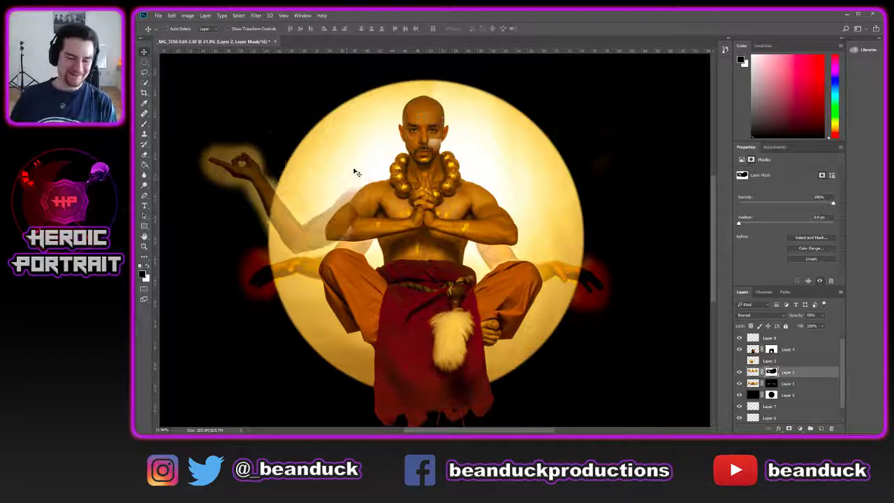
pyautogui.moveTo(353, 178); pyautogui.dragTo(351, 218)
# - Try to rotate and reposition the whole raised-arms layer with Free Transform
pyautogui.hotkey('ctrl', 't')
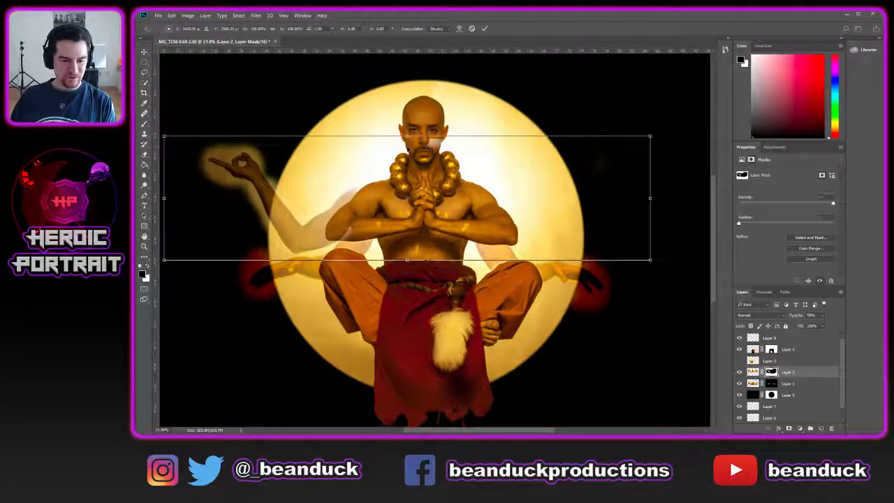
pyautogui.moveTo(537, 126); pyautogui.dragTo(552, 170)
pyautogui.moveTo(390, 182); pyautogui.dragTo(382, 217)
pyautogui.press('Return')
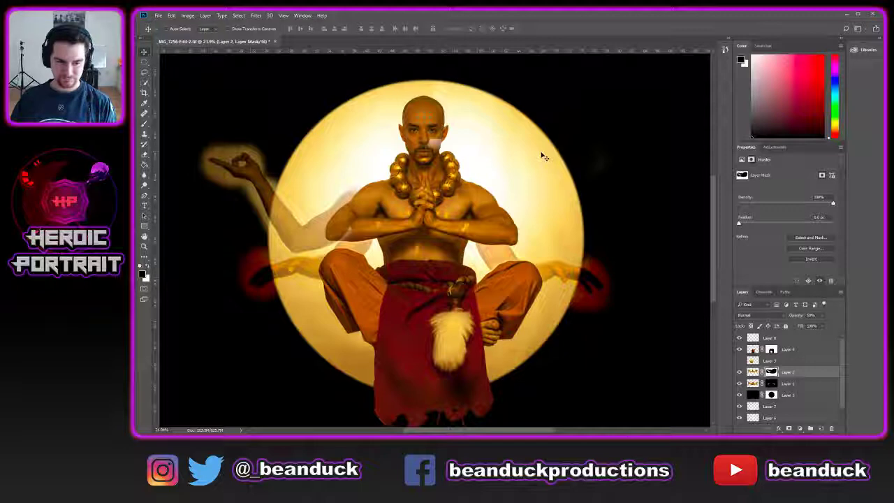
# - Restore Layer 2 to 100% opacity and try to transform a rectangular marquee selection around the image-left raised arm
pyautogui.click(144, 62)
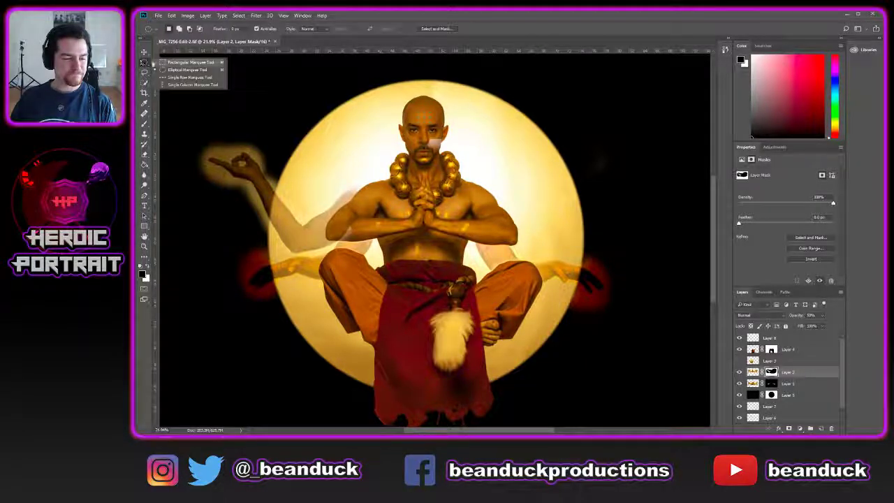
pyautogui.click(188, 62)
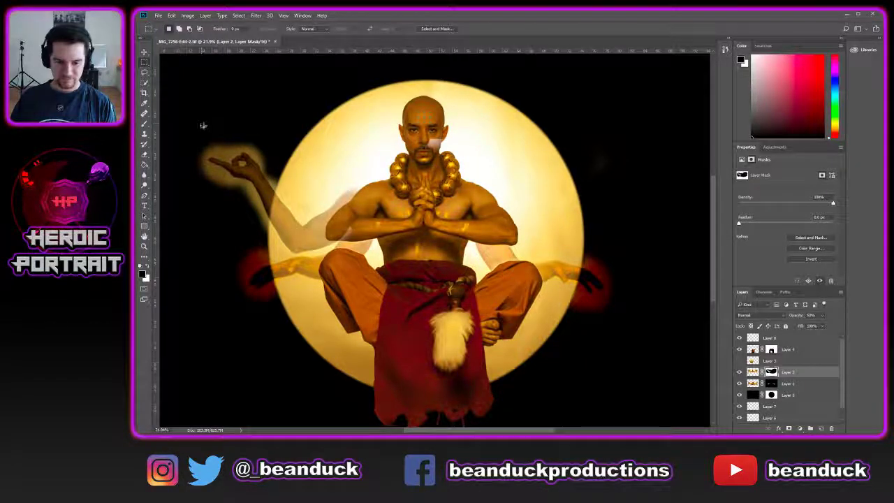
pyautogui.press('0')
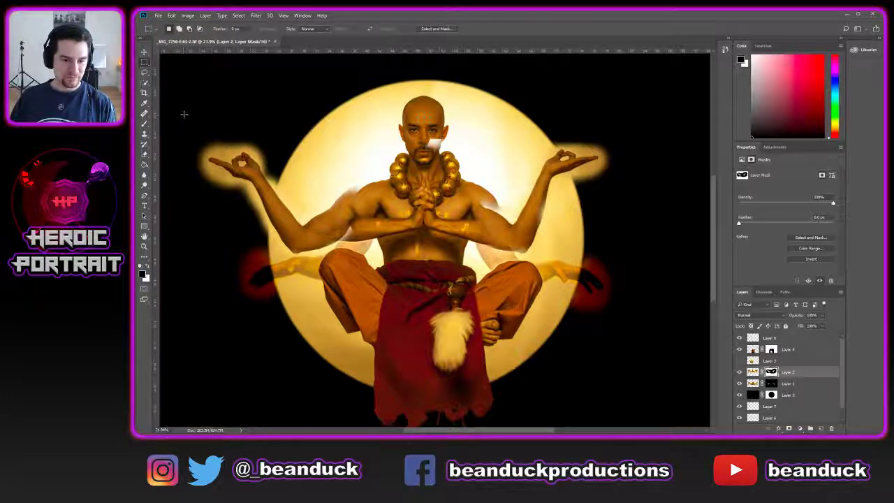
pyautogui.moveTo(201, 128); pyautogui.dragTo(406, 279)
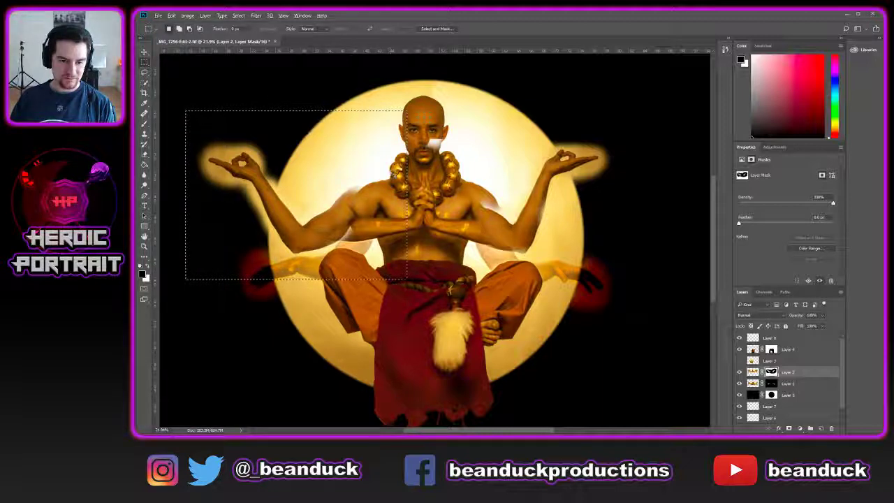
pyautogui.hotkey('ctrl', 't')
pyautogui.moveTo(409, 171); pyautogui.dragTo(408, 215)
pyautogui.press('Escape')
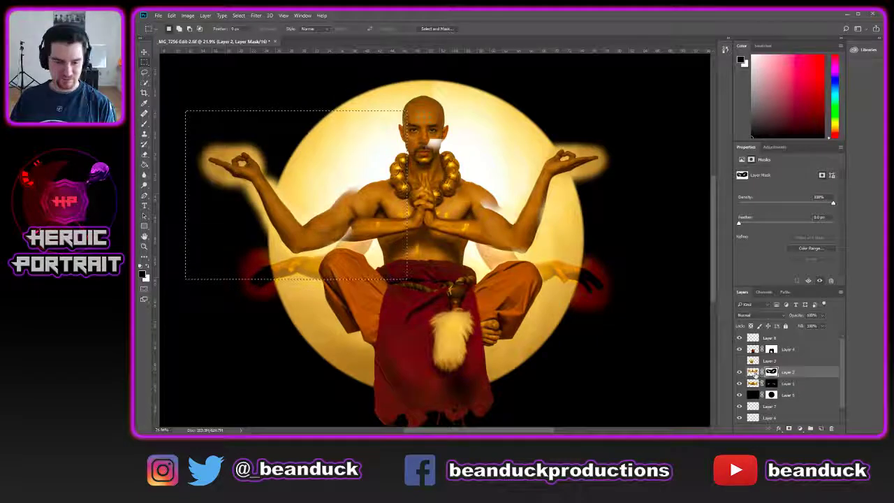
# - Try to rotate the Layer 2 image pixels inside a rectangular selection around the image-left arm, and load the mask as a selection
pyautogui.hotkey('ctrl', 'd')
pyautogui.click(753, 373)
pyautogui.moveTo(188, 113); pyautogui.dragTo(413, 277)
pyautogui.hotkey('ctrl', 't')
pyautogui.moveTo(451, 204); pyautogui.dragTo(461, 253)
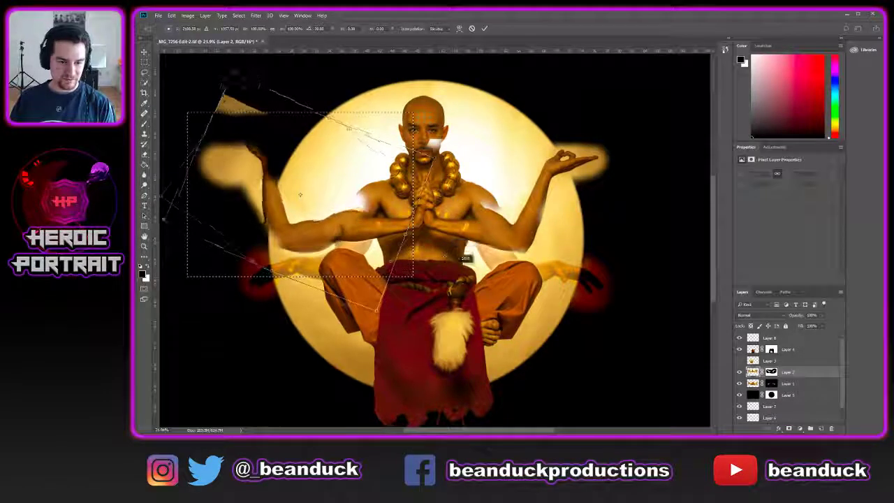
pyautogui.press('Escape')
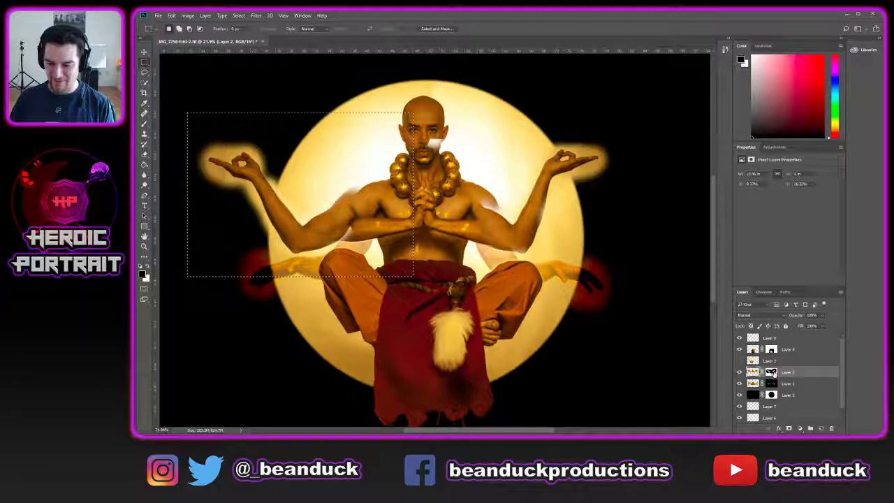
pyautogui.keyDown('ctrl'); pyautogui.click(771, 372); pyautogui.keyUp('ctrl')
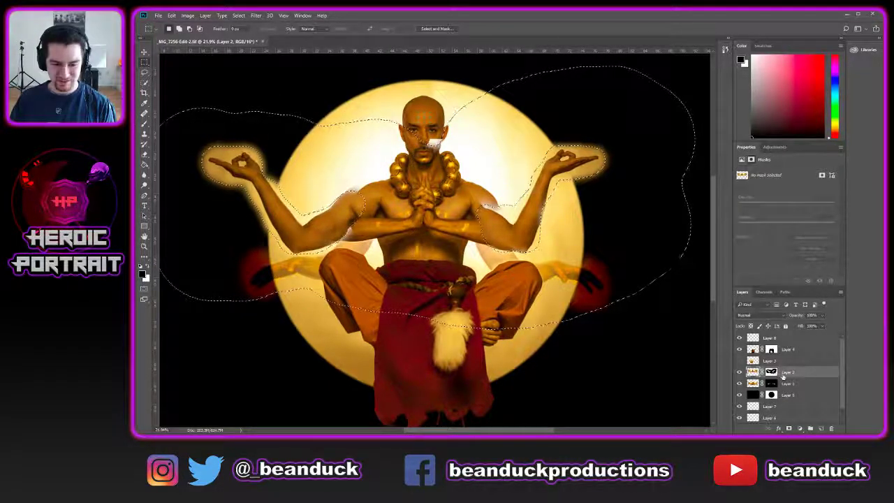
pyautogui.hotkey('ctrl', 'd')
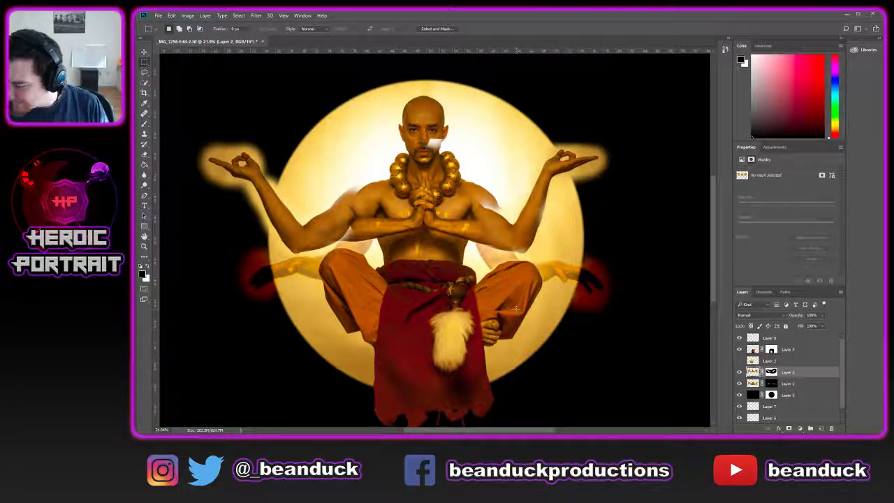
# - Move Layer 2 right and slightly up to align the raised arms with the shoulders, toggling its visibility to compare
pyautogui.press('v')
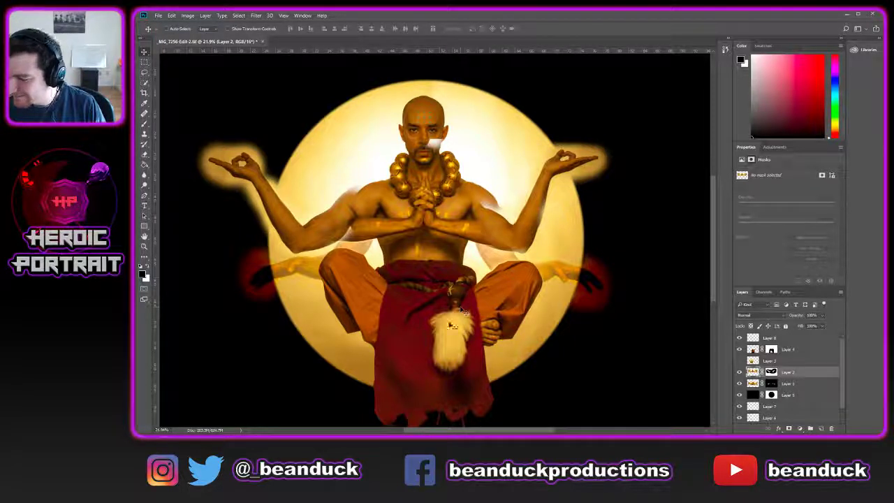
pyautogui.moveTo(335, 218); pyautogui.dragTo(357, 208)
pyautogui.click(740, 372)
pyautogui.click(740, 372)
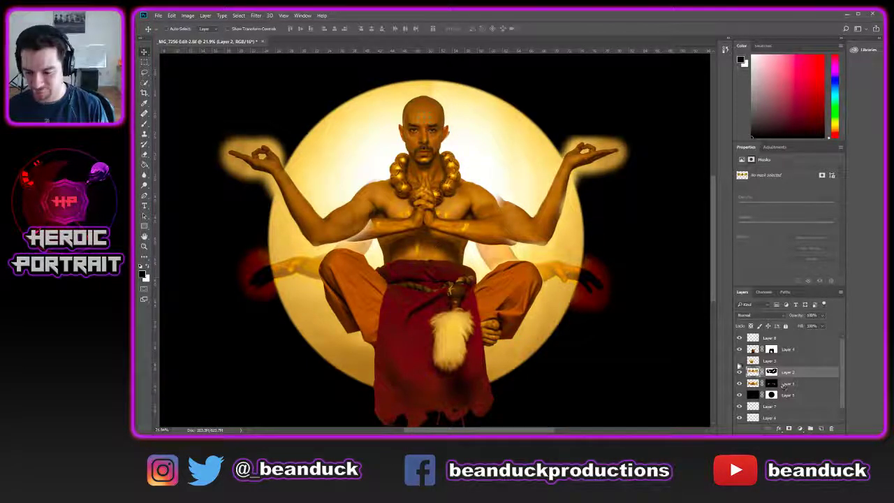
# - Try to shift the image-right raised arm on Layer 2 inside a rectangular marquee selection
pyautogui.click(145, 61)
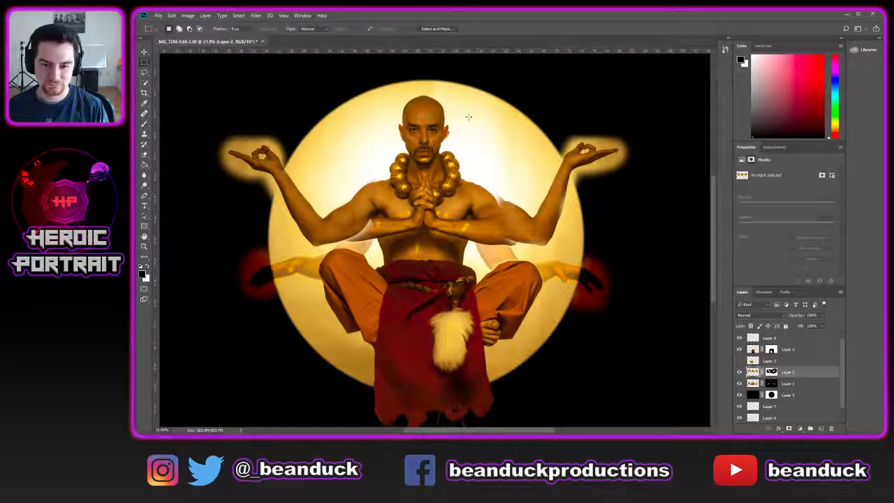
pyautogui.moveTo(454, 112); pyautogui.dragTo(583, 215)
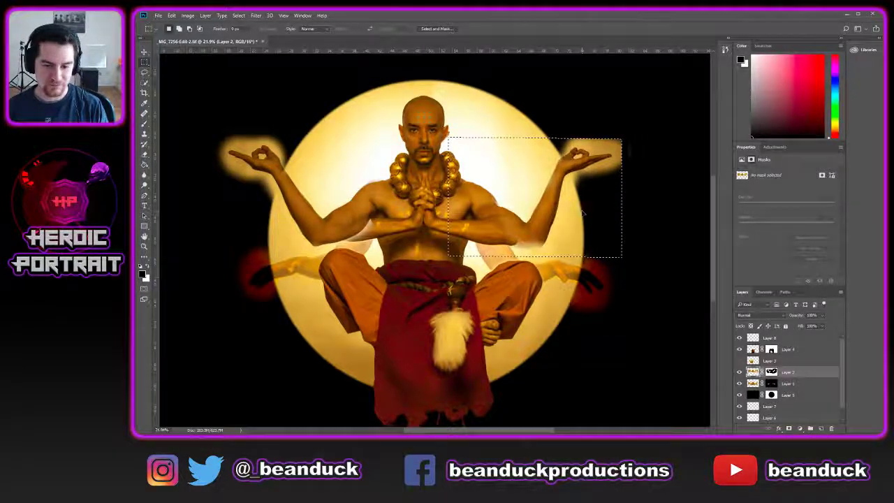
pyautogui.hotkey('ctrl', 'z')
pyautogui.hotkey('ctrl', 'd')
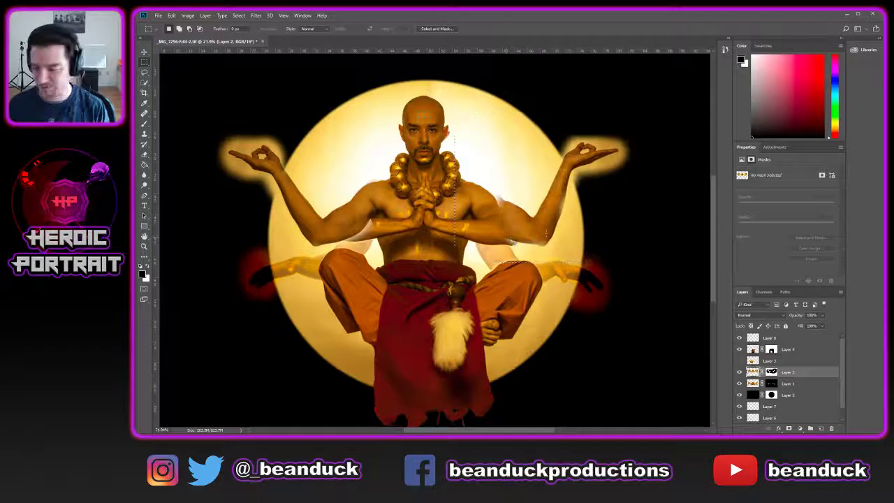
# - Blend the image-left raised arm into the shoulder by painting black on the Layer 2 mask with a smaller brush
pyautogui.press('z')
pyautogui.click(338, 209)
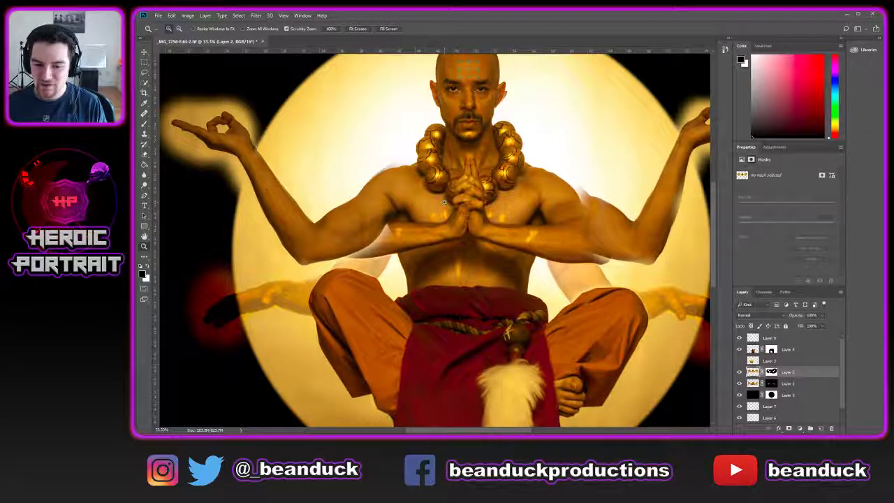
pyautogui.scroll(-4, 464, 204)
pyautogui.moveTo(380, 196); pyautogui.dragTo(380, 197)
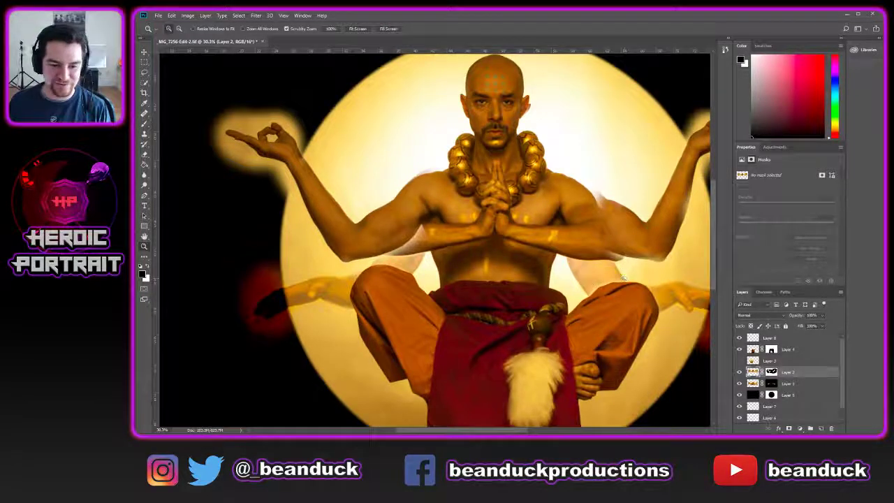
pyautogui.click(753, 372)
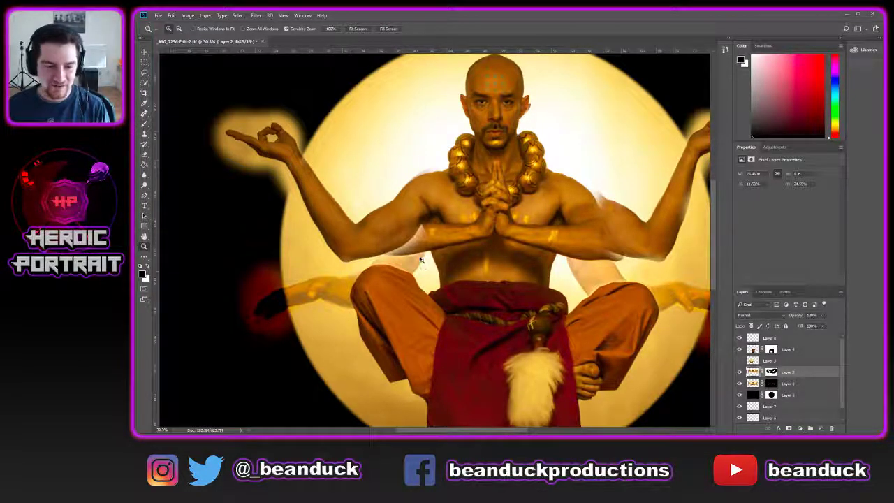
pyautogui.press('b')
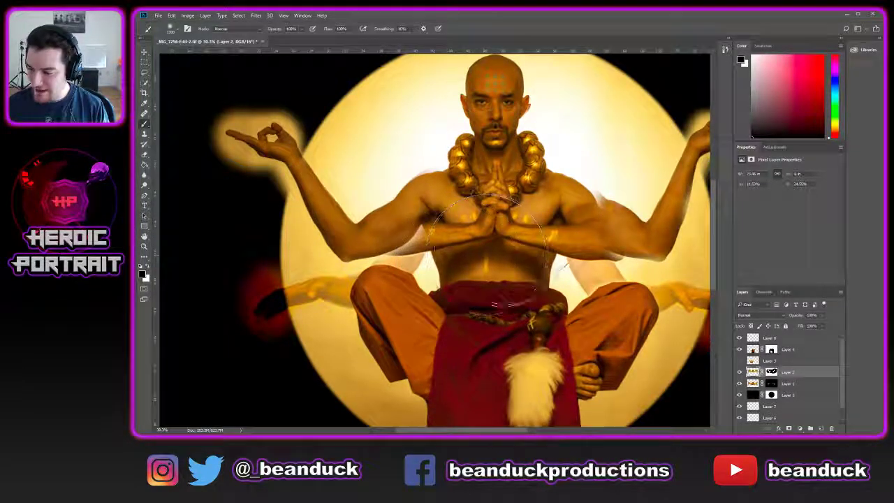
pyautogui.press('[')
pyautogui.press('[')
pyautogui.press('[')
pyautogui.press('[')
pyautogui.press('[')
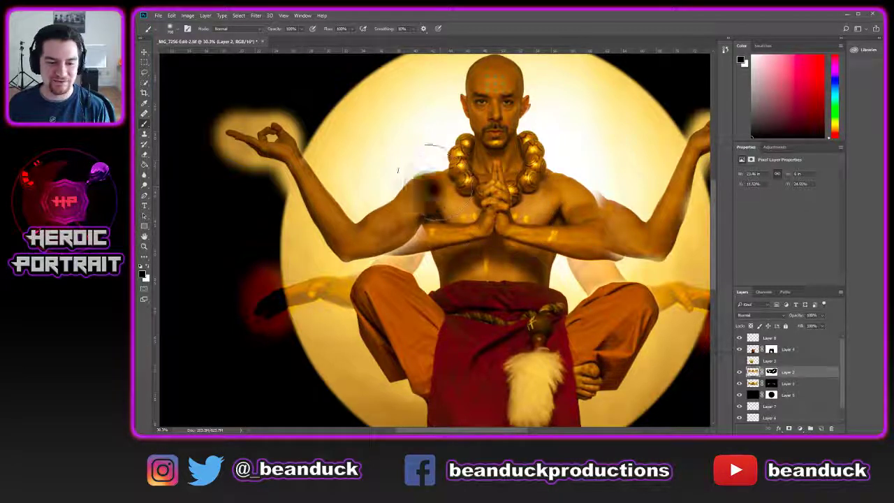
pyautogui.click(771, 371)
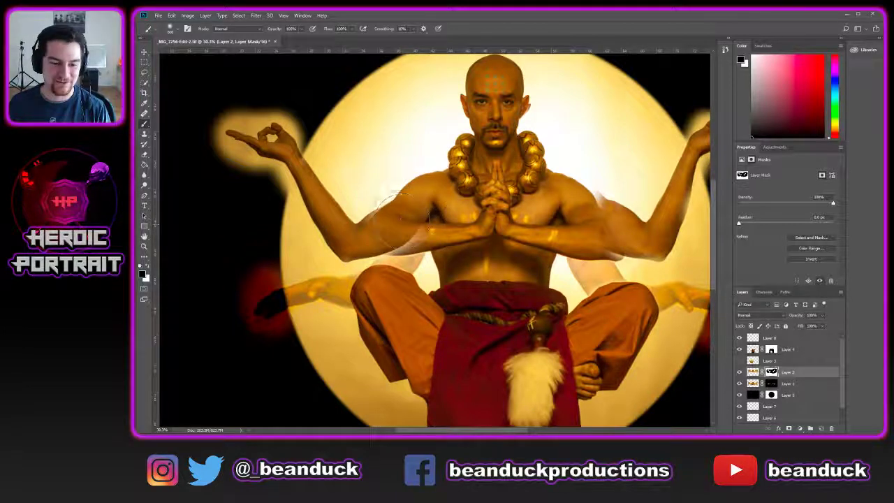
# - Move Layer 2 slightly to the left to realign the raised arms with the shoulders
pyautogui.press('v')
pyautogui.moveTo(419, 223)
pyautogui.mouseDown()
pyautogui.moveTo(408, 234)
pyautogui.moveTo(412, 224)
pyautogui.mouseUp()
pyautogui.scroll(1, 363, 193)
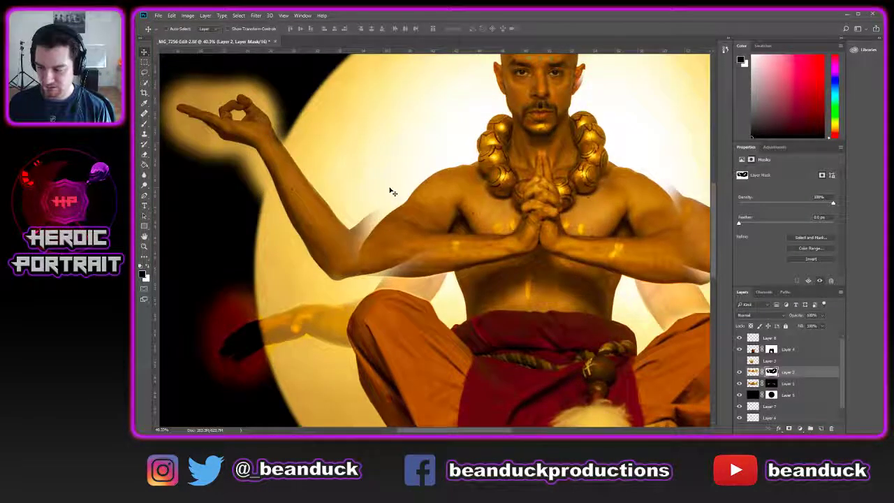
# - Try to reveal the image-left upper arm toward the shoulder by painting white on the Layer 2 mask with a smaller brush
pyautogui.press('b')
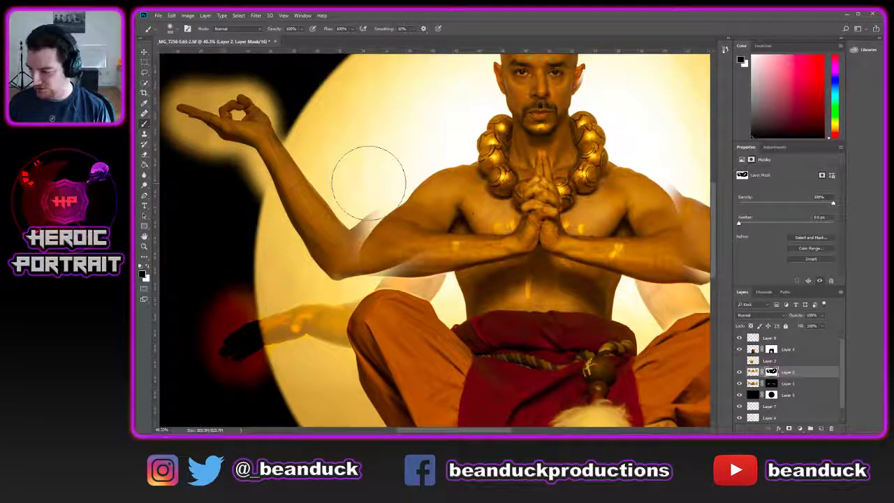
pyautogui.press('[')
pyautogui.press('[')
pyautogui.press('[')
pyautogui.press('[')
pyautogui.press('[')
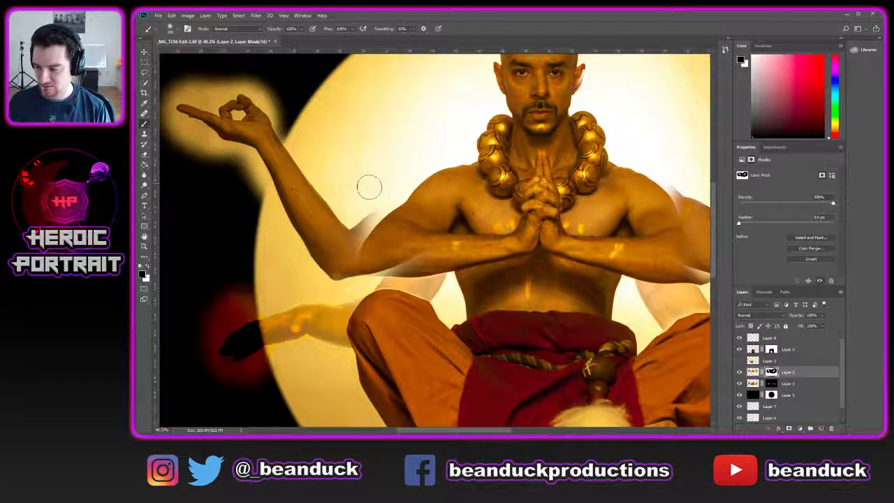
pyautogui.press('x')
pyautogui.moveTo(368, 213)
pyautogui.mouseDown()
pyautogui.moveTo(397, 195)
pyautogui.moveTo(389, 199)
pyautogui.mouseUp()
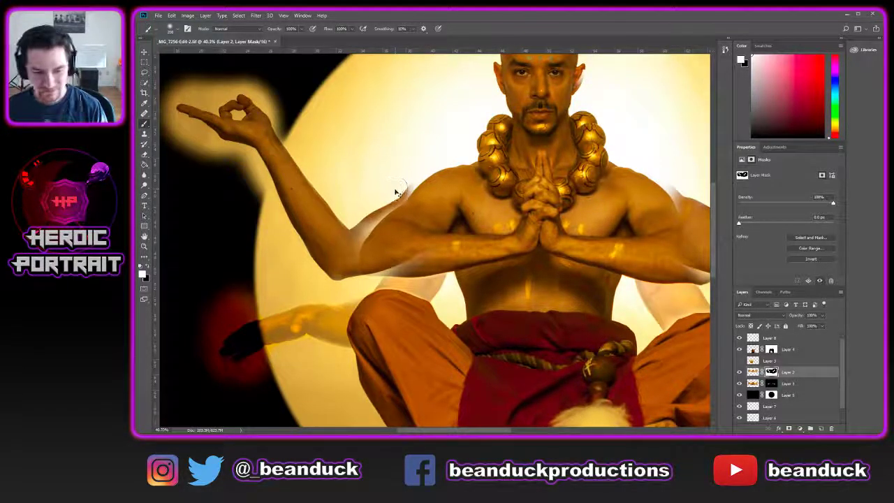
pyautogui.hotkey('ctrl', 'z')
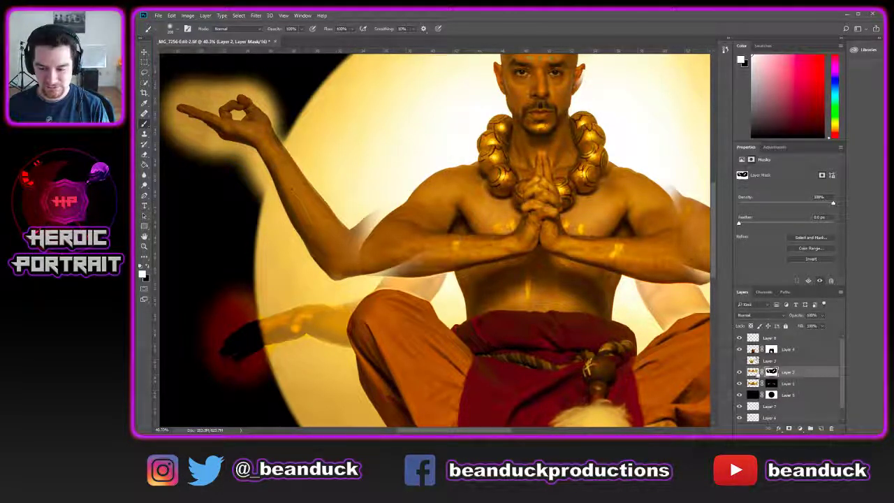
# - Shift the image-left raised arm in the Layer 2 image slightly left and up inside a rectangular marquee selection
pyautogui.click(754, 373)
pyautogui.press('m')
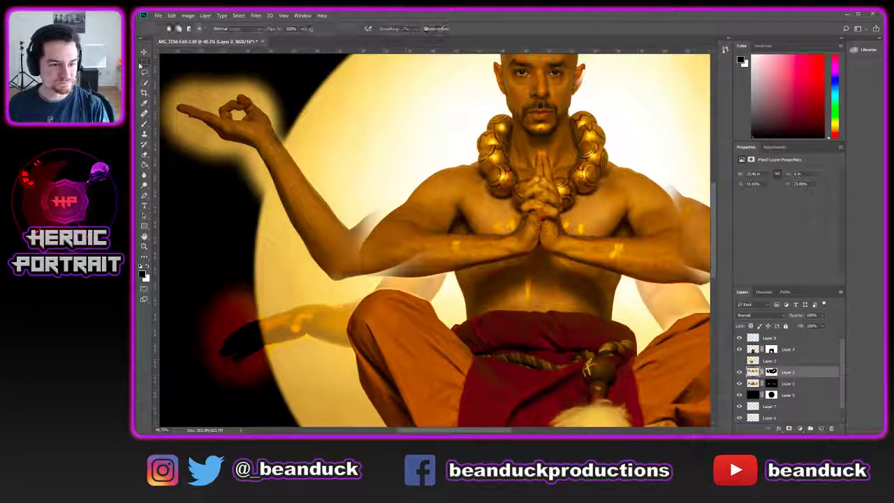
pyautogui.hotkey('ctrl', '-')
pyautogui.scroll(-1, 307, 123)
pyautogui.moveTo(197, 106); pyautogui.dragTo(422, 271)
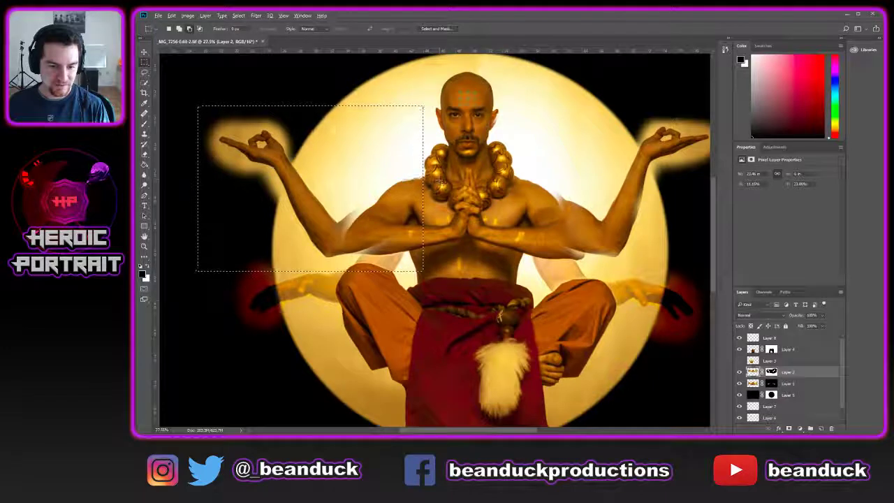
pyautogui.moveTo(392, 193)
pyautogui.keyDown('ctrl'); pyautogui.mouseDown()
pyautogui.moveTo(395, 200)
pyautogui.moveTo(388, 190)
pyautogui.mouseUp(); pyautogui.keyUp('ctrl')
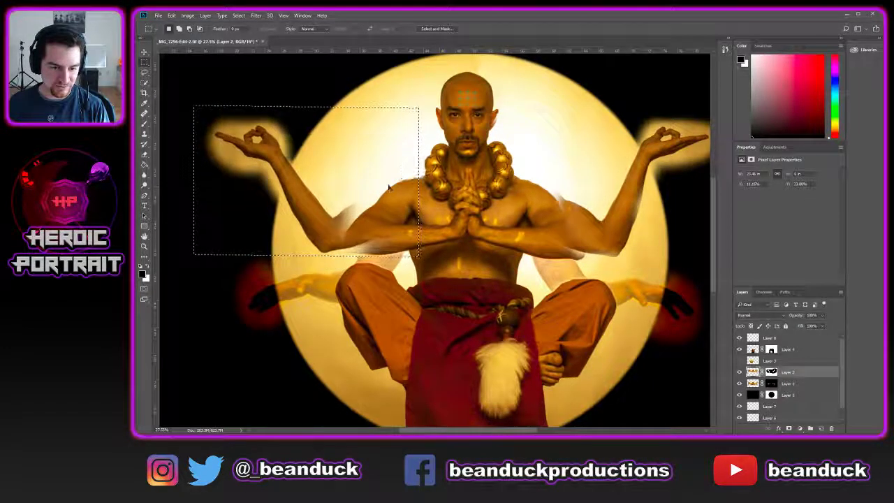
pyautogui.hotkey('ctrl', 't')
pyautogui.moveTo(448, 138); pyautogui.dragTo(459, 187)
pyautogui.moveTo(365, 187); pyautogui.dragTo(361, 185)
pyautogui.press('Escape')
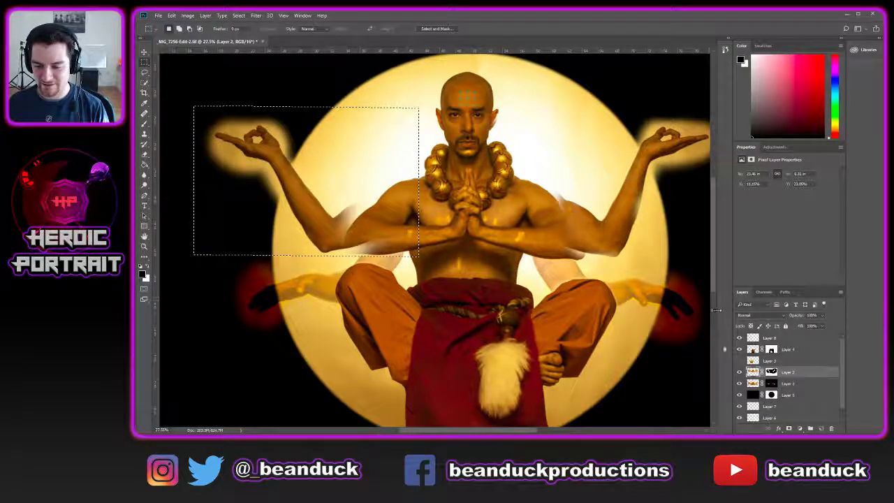
# - Compare Layer 2 with its mask disabled and enabled, clearing the marquee selection around the arm
pyautogui.keyDown('shift'); pyautogui.click(772, 374); pyautogui.keyUp('shift')
pyautogui.keyDown('shift'); pyautogui.click(771, 372); pyautogui.keyUp('shift')
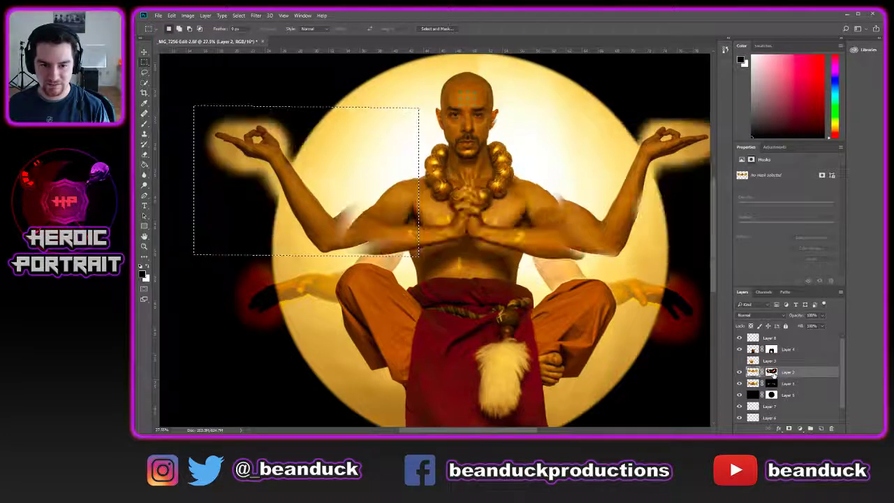
pyautogui.hotkey('ctrl', 'd')
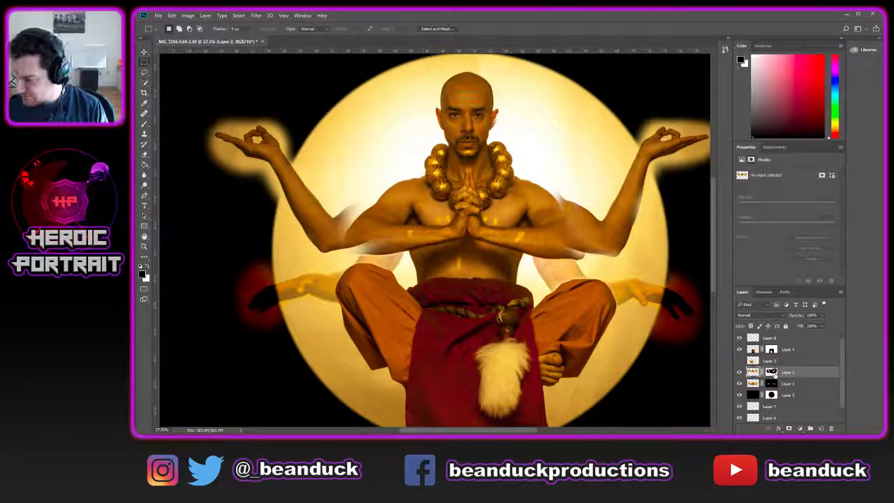
pyautogui.click(772, 372)
pyautogui.scroll(-1, 507, 295)
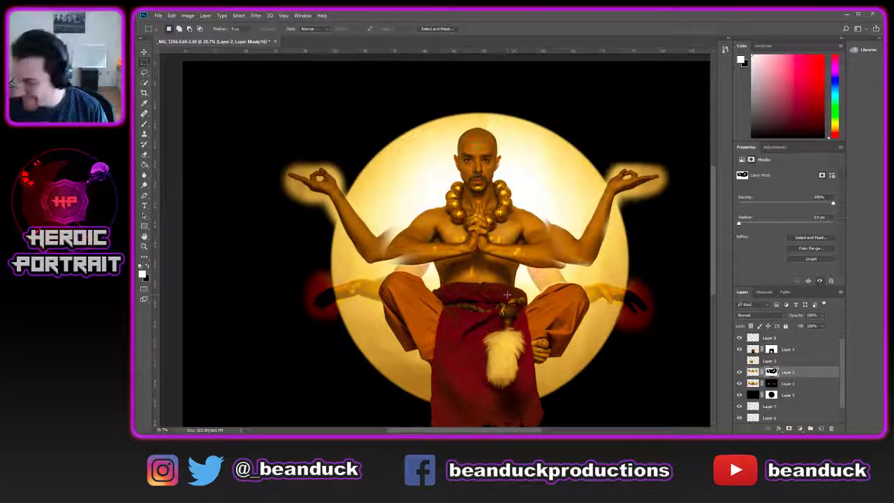
pyautogui.press('b')
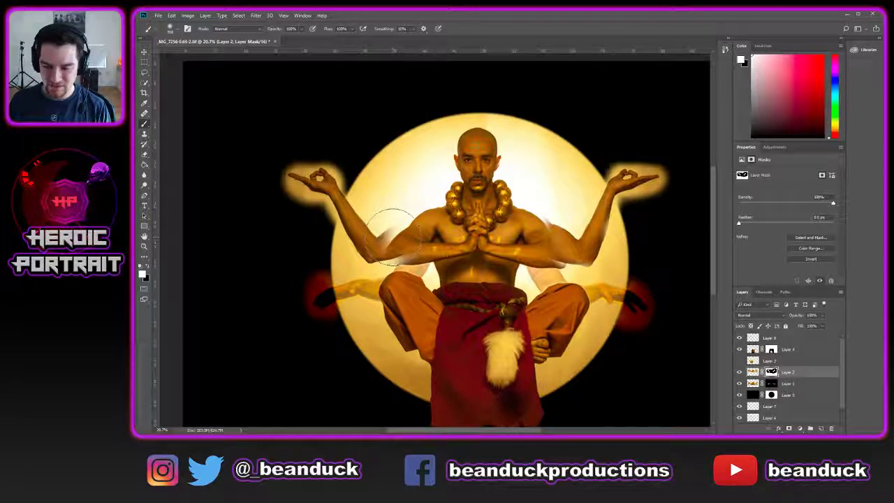
# - Try to rotate the image-left raised arm of Layer 2 clockwise inside a rectangular selection
pyautogui.click(752, 371)
pyautogui.hotkey('ctrl', 't')
pyautogui.press('Escape')
pyautogui.press('m')
pyautogui.moveTo(240, 108); pyautogui.dragTo(474, 270)
pyautogui.hotkey('ctrl', 't')
pyautogui.moveTo(505, 130); pyautogui.dragTo(555, 197)
pyautogui.moveTo(420, 203); pyautogui.dragTo(431, 200)
pyautogui.press('Return')
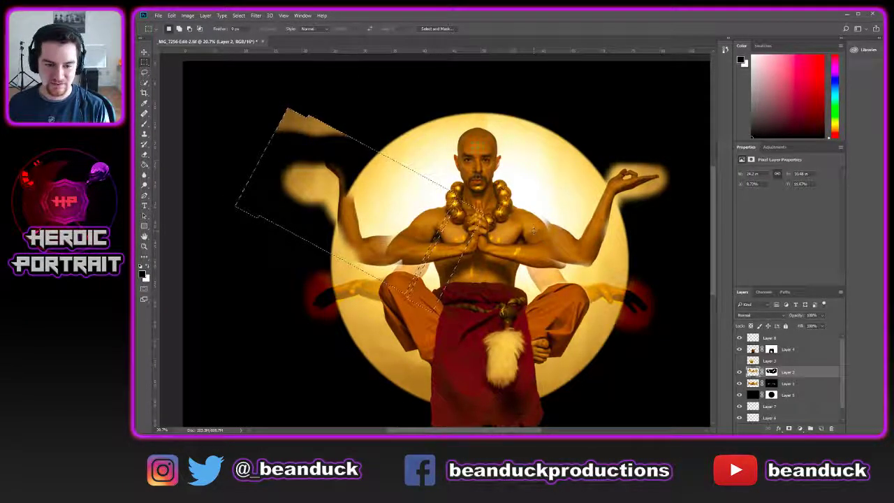
pyautogui.hotkey('ctrl', 'z')
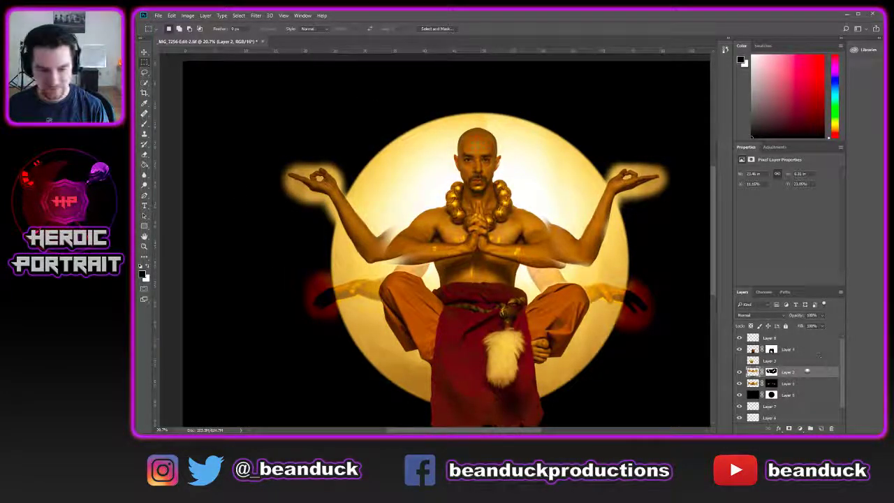
# - Duplicate Layer 2 with its mask and hide the original
pyautogui.hotkey('ctrl', 'j')
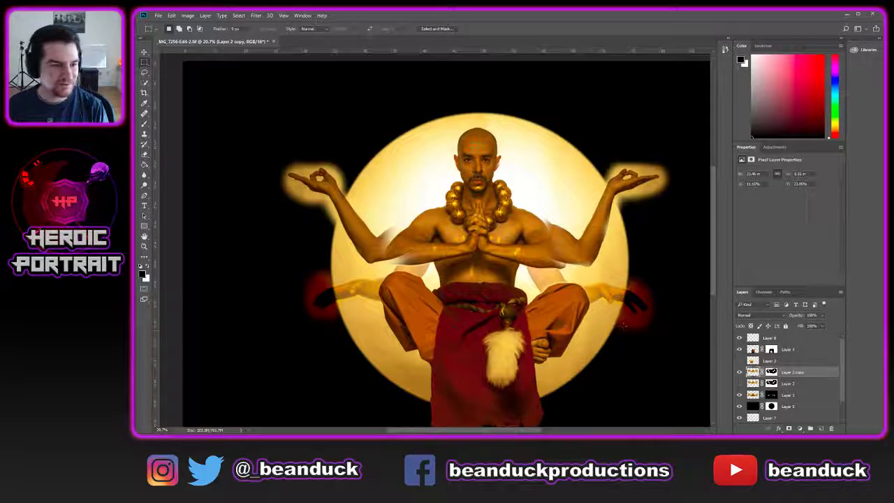
# - Try to rotate and reposition the image-left raised arm on Layer 2 copy inside a rectangular selection
pyautogui.moveTo(236, 109); pyautogui.dragTo(468, 275)
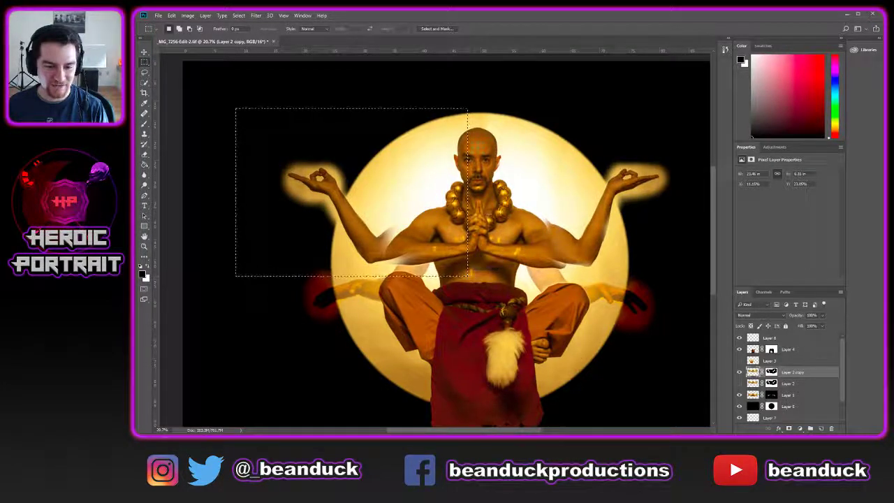
pyautogui.hotkey('ctrl', 't')
pyautogui.moveTo(510, 177); pyautogui.dragTo(520, 241)
pyautogui.moveTo(420, 218)
pyautogui.mouseDown()
pyautogui.moveTo(434, 222)
pyautogui.moveTo(440, 198)
pyautogui.moveTo(414, 219)
pyautogui.mouseUp()
pyautogui.moveTo(509, 192); pyautogui.dragTo(507, 201)
pyautogui.moveTo(405, 206)
pyautogui.mouseDown()
pyautogui.moveTo(416, 180)
pyautogui.moveTo(414, 201)
pyautogui.mouseUp()
pyautogui.press('Return')
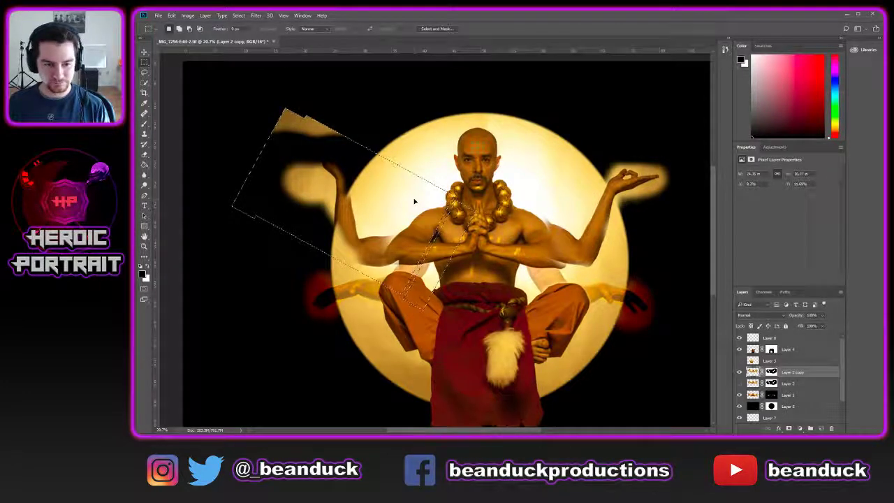
pyautogui.hotkey('ctrl', 'z')
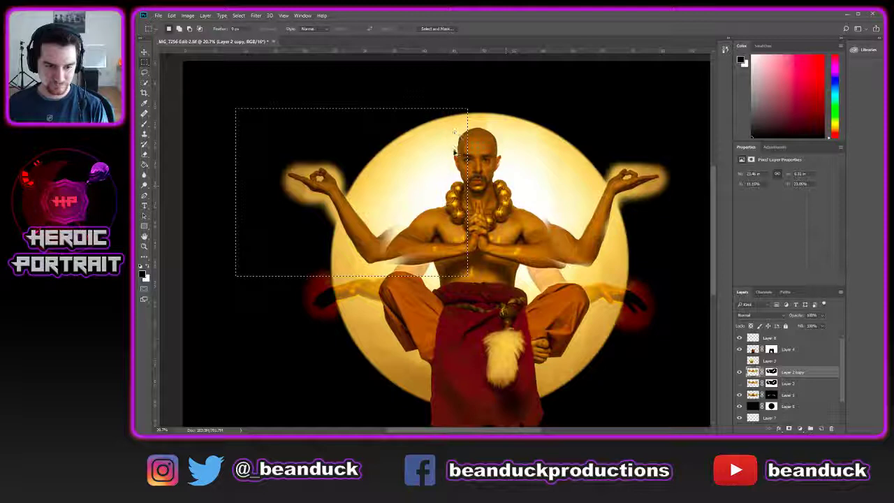
pyautogui.hotkey('ctrl', 'd')
# - Hide Layer 2 copy, then show Layer 3 and move its hands-overhead pose over the monk's head and torso
pyautogui.click(738, 372)
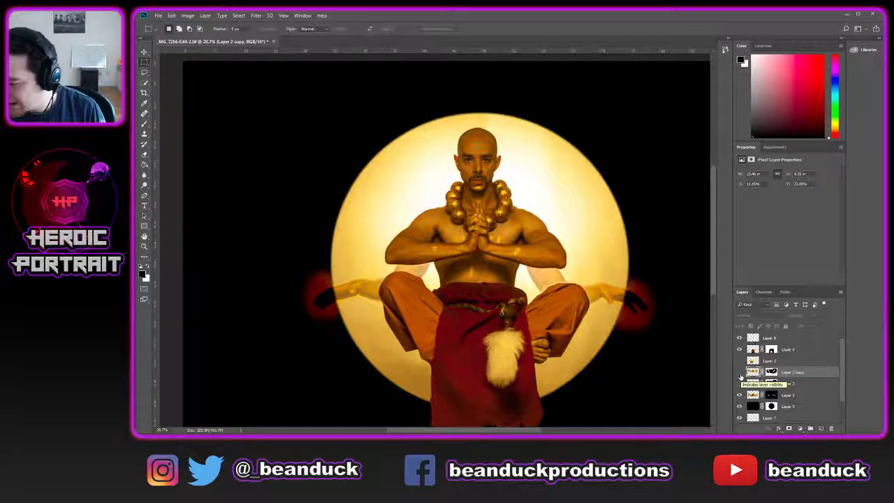
pyautogui.click(739, 361)
pyautogui.press('v')
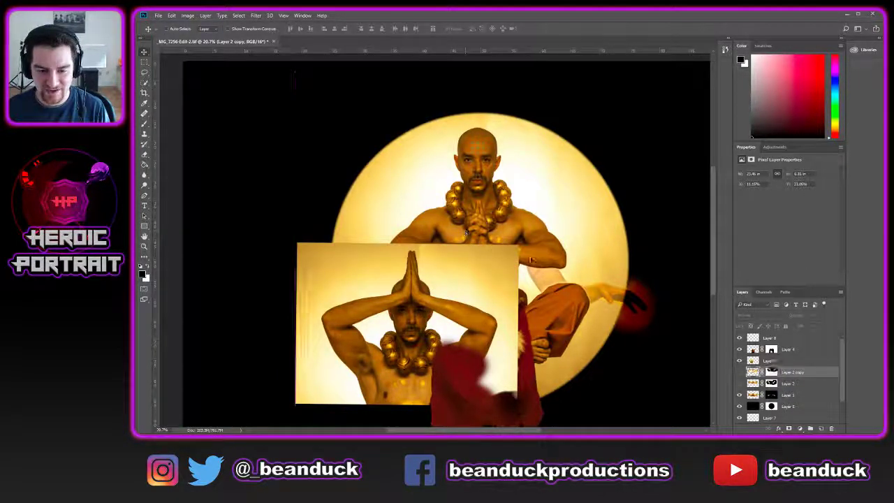
pyautogui.moveTo(456, 317); pyautogui.dragTo(532, 161)
pyautogui.scroll(2, 516, 183)
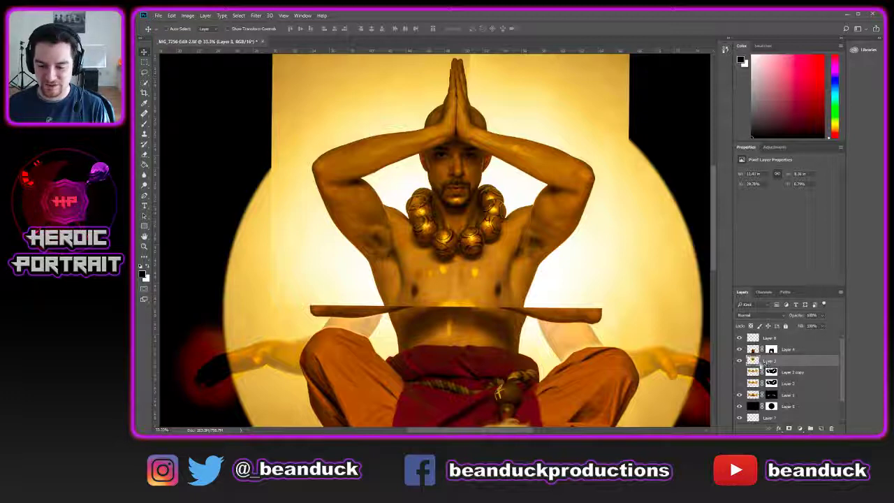
# - Add a layer mask to Layer 3
pyautogui.click(789, 429)
# - Try to hide the Layer 3 pose by painting black on its mask with a larger brush
pyautogui.press('b')
pyautogui.scroll(-2, 433, 238)
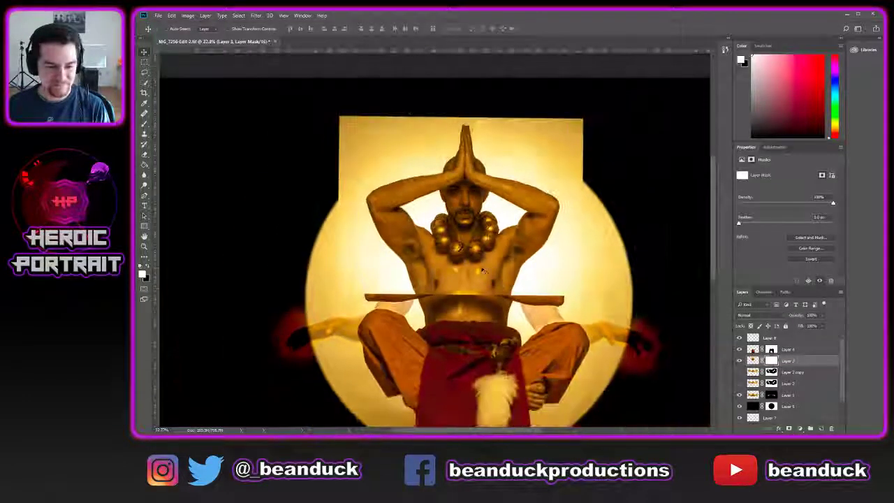
pyautogui.press(']')
pyautogui.press(']')
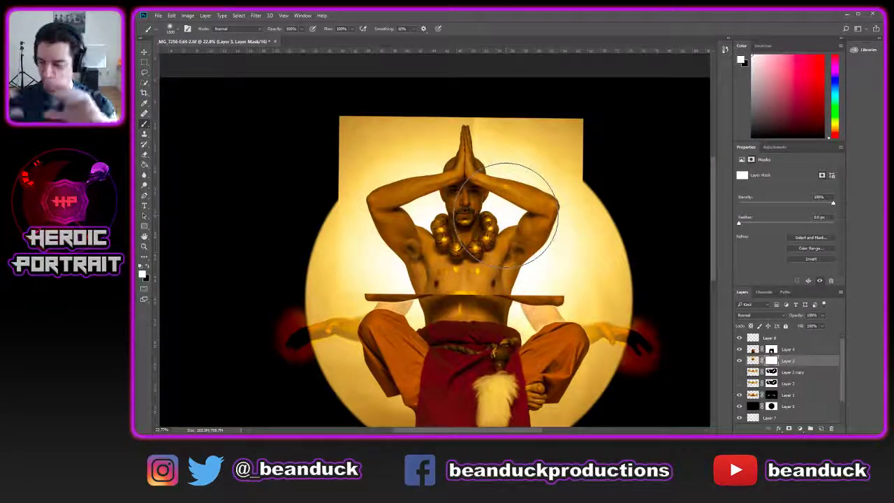
pyautogui.scroll(-1, 506, 215)
pyautogui.moveTo(381, 174)
pyautogui.mouseDown()
pyautogui.moveTo(389, 113)
pyautogui.moveTo(383, 213)
pyautogui.moveTo(491, 137)
pyautogui.moveTo(294, 172)
pyautogui.moveTo(476, 217)
pyautogui.moveTo(493, 123)
pyautogui.moveTo(285, 104)
pyautogui.moveTo(553, 282)
pyautogui.moveTo(476, 115)
pyautogui.mouseUp()
pyautogui.scroll(3, 426, 202)
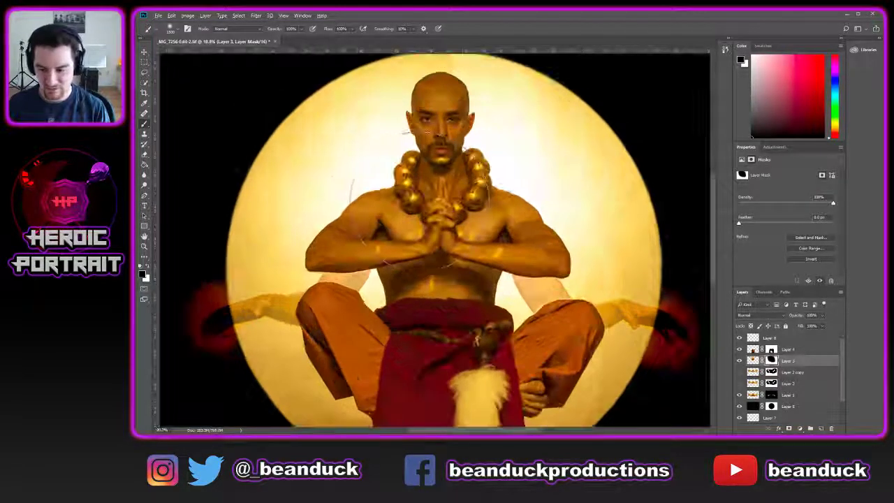
pyautogui.hotkey('ctrl', 'z')
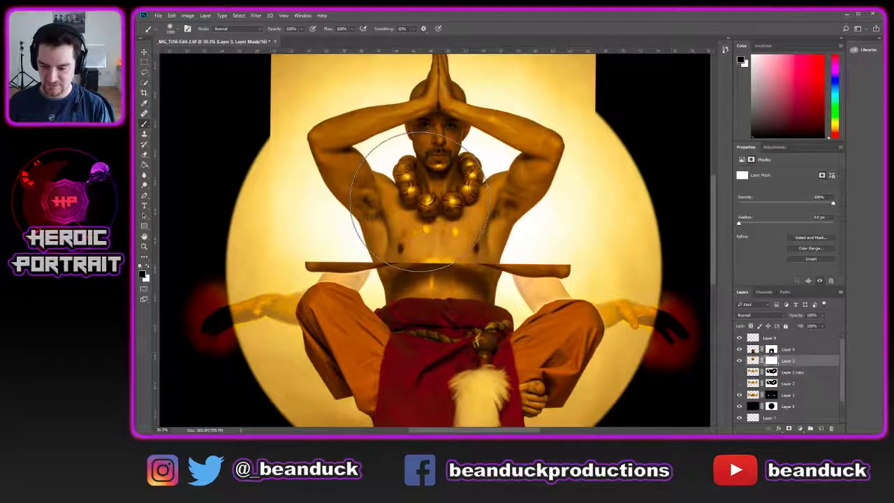
# - Fill the Layer 3 mask with black and paint white over the overhead arms and joined hands to reveal them
pyautogui.press('g')
pyautogui.click(408, 246)
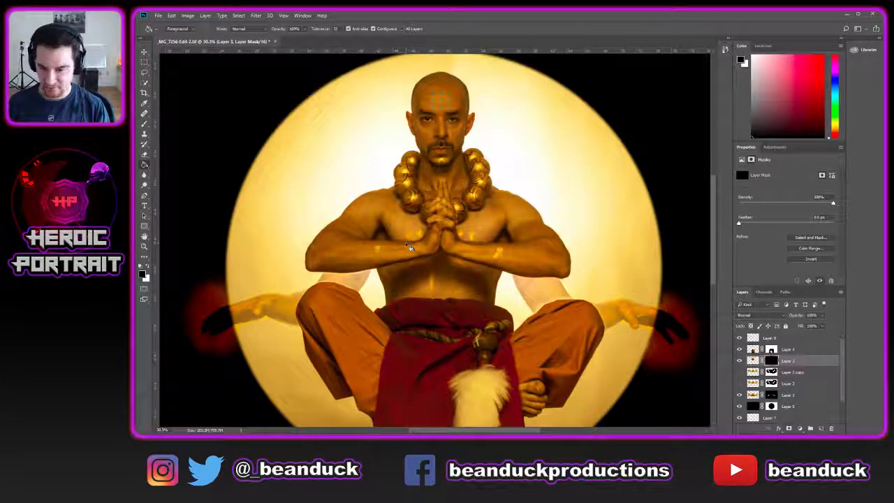
pyautogui.press('b')
pyautogui.press('x')
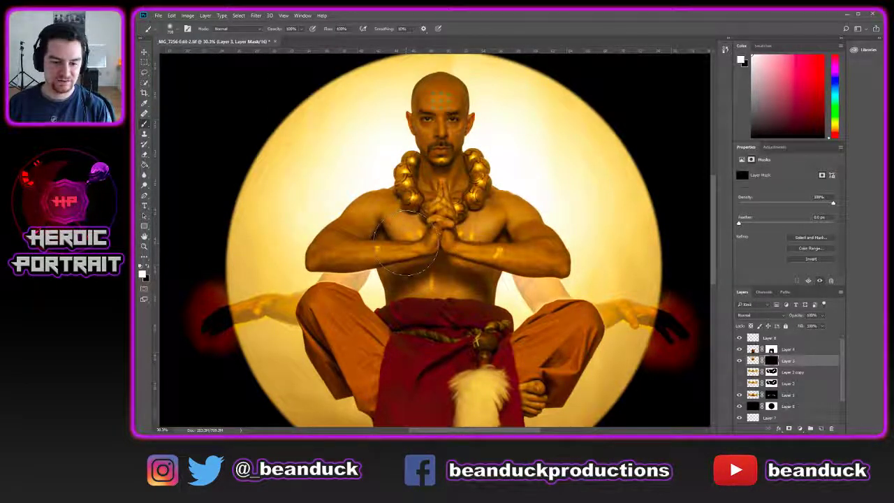
pyautogui.moveTo(406, 241)
pyautogui.mouseDown()
pyautogui.moveTo(422, 192)
pyautogui.moveTo(430, 195)
pyautogui.moveTo(426, 126)
pyautogui.moveTo(438, 65)
pyautogui.mouseUp()
pyautogui.scroll(3, 447, 77)
pyautogui.moveTo(456, 102)
pyautogui.mouseDown()
pyautogui.moveTo(416, 153)
pyautogui.moveTo(370, 171)
pyautogui.moveTo(341, 204)
pyautogui.moveTo(304, 192)
pyautogui.moveTo(310, 184)
pyautogui.moveTo(356, 223)
pyautogui.moveTo(363, 248)
pyautogui.moveTo(380, 224)
pyautogui.mouseUp()
pyautogui.moveTo(517, 234)
pyautogui.mouseDown()
pyautogui.moveTo(488, 229)
pyautogui.moveTo(502, 237)
pyautogui.moveTo(535, 222)
pyautogui.moveTo(538, 183)
pyautogui.moveTo(484, 144)
pyautogui.moveTo(451, 150)
pyautogui.moveTo(435, 132)
pyautogui.mouseUp()
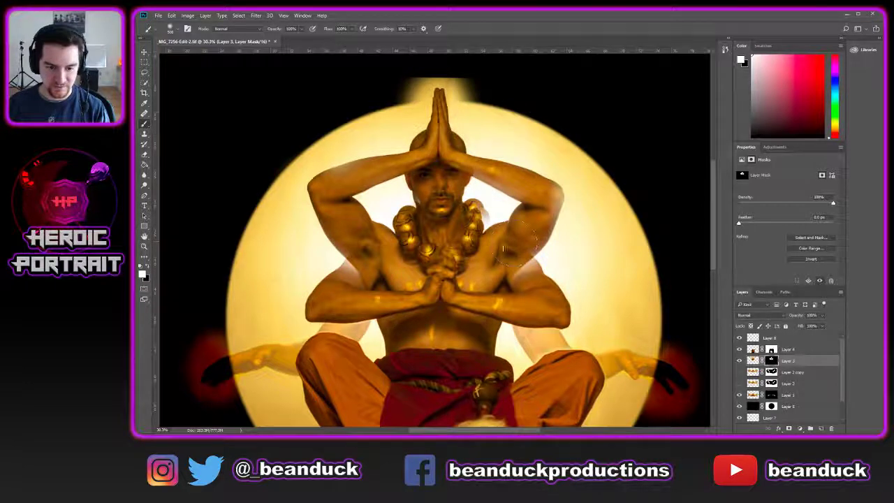
# - Harden the brush and paint black on the Layer 3 mask to remove its duplicate face, necklace, chest and shoulders
pyautogui.scroll(2, 599, 224)
pyautogui.moveTo(426, 231)
pyautogui.mouseDown()
pyautogui.moveTo(402, 254)
pyautogui.moveTo(426, 241)
pyautogui.mouseUp()
pyautogui.rightClick(469, 246)
pyautogui.moveTo(544, 281); pyautogui.dragTo(557, 283)
pyautogui.press('Return')
pyautogui.moveTo(469, 269)
pyautogui.mouseDown()
pyautogui.moveTo(440, 277)
pyautogui.moveTo(411, 254)
pyautogui.mouseUp()
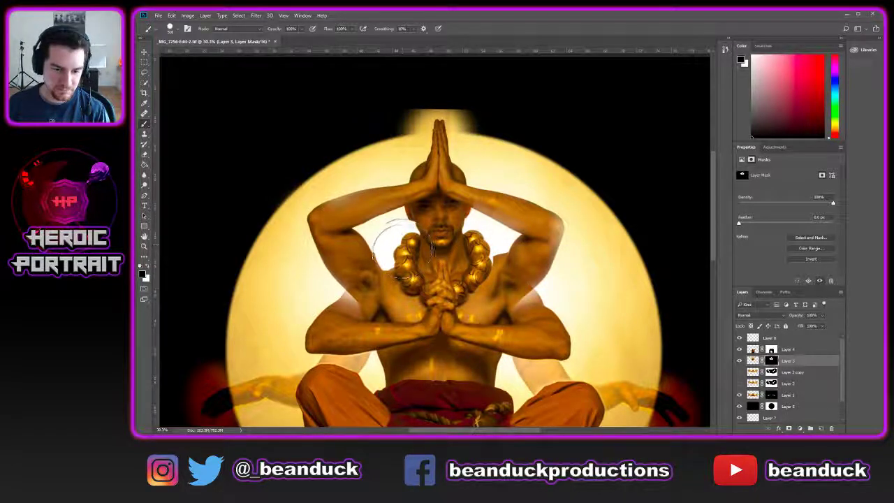
pyautogui.moveTo(440, 229)
pyautogui.mouseDown()
pyautogui.moveTo(419, 220)
pyautogui.moveTo(431, 230)
pyautogui.moveTo(439, 204)
pyautogui.moveTo(447, 204)
pyautogui.moveTo(492, 237)
pyautogui.moveTo(475, 238)
pyautogui.moveTo(483, 254)
pyautogui.moveTo(444, 273)
pyautogui.moveTo(465, 279)
pyautogui.mouseUp()
pyautogui.moveTo(471, 310)
pyautogui.mouseDown()
pyautogui.moveTo(519, 328)
pyautogui.moveTo(538, 300)
pyautogui.moveTo(503, 276)
pyautogui.moveTo(491, 299)
pyautogui.moveTo(365, 298)
pyautogui.mouseUp()
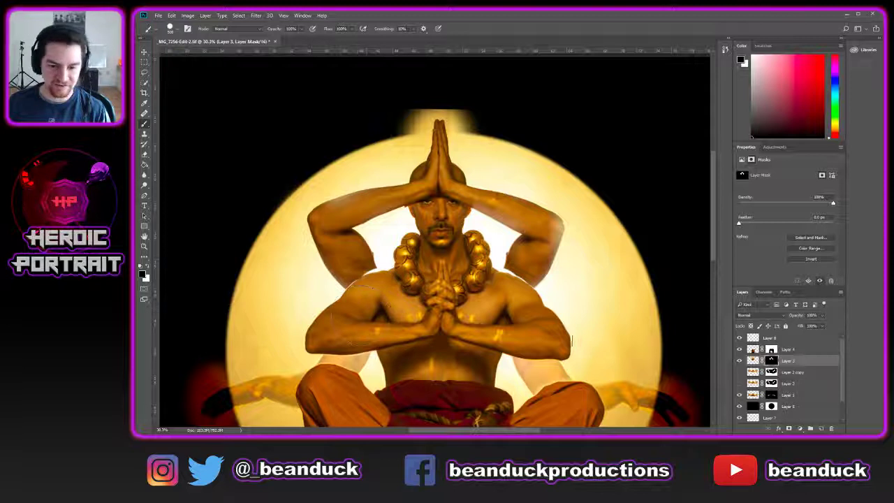
# - Move Layer 3 slightly down toward the shoulders and set its opacity to 50%
pyautogui.press('v')
pyautogui.moveTo(522, 199); pyautogui.dragTo(511, 230)
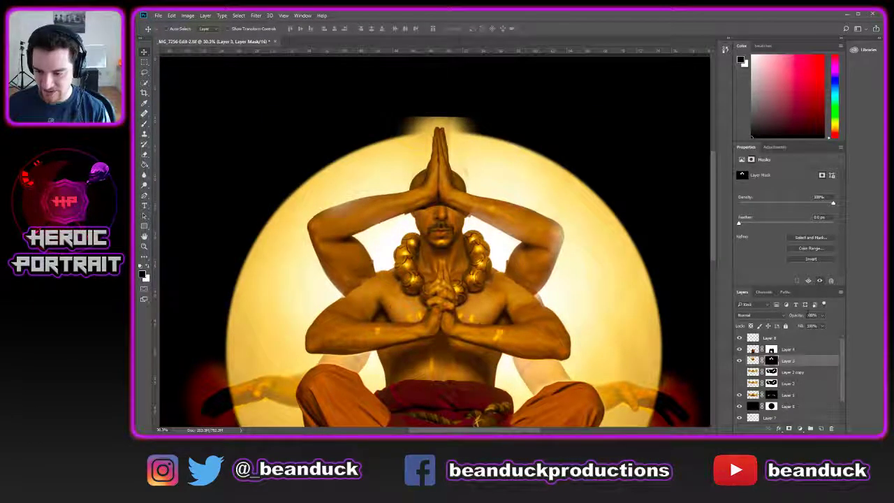
pyautogui.write('50')
pyautogui.press('Return')
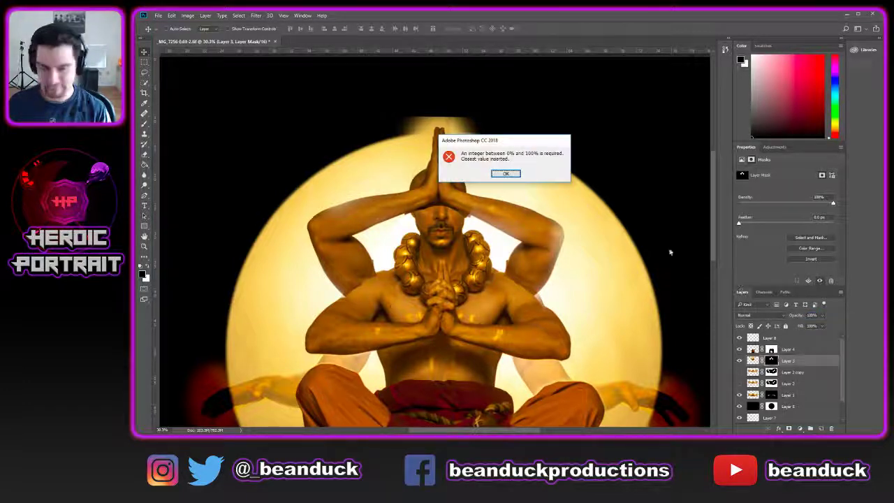
pyautogui.click(505, 174)
pyautogui.click(811, 315)
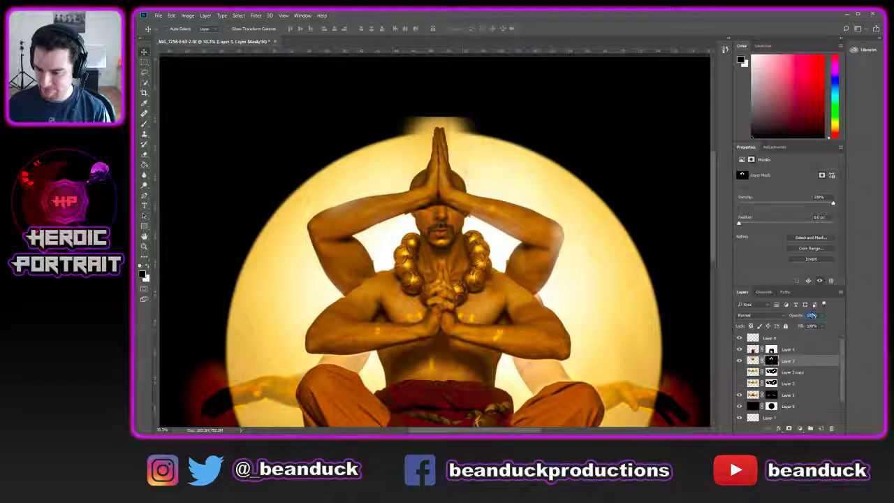
pyautogui.write('50')
# - Raise the semi-transparent Layer 3 arms with Free Transform and nudge them left to center them over the head
pyautogui.hotkey('ctrl', 't')
pyautogui.moveTo(475, 255); pyautogui.dragTo(493, 218)
pyautogui.press('Left')
pyautogui.press('Left')
pyautogui.press('Left')
pyautogui.press('Left')
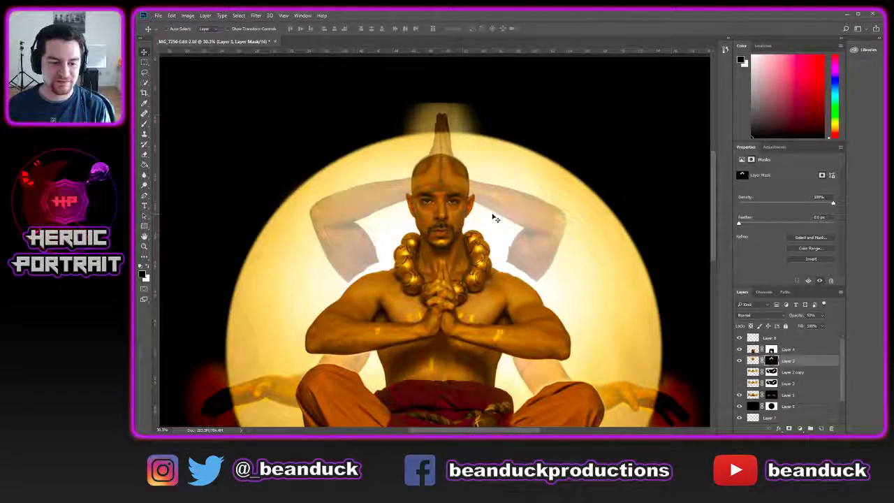
# - Soften and enlarge the brush, and paint white on the Layer 3 mask around the joined hands above the head
pyautogui.press('b')
pyautogui.press('x')
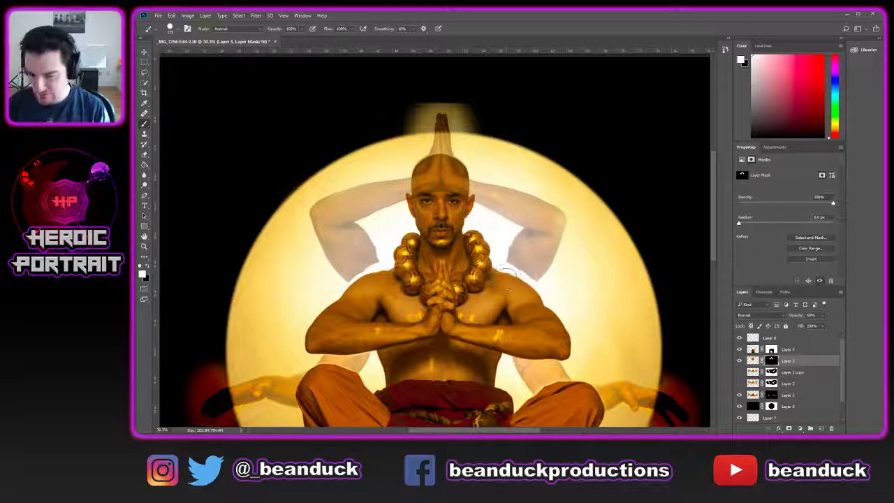
pyautogui.rightClick(507, 278)
pyautogui.moveTo(583, 318); pyautogui.dragTo(561, 317)
pyautogui.press('Return')
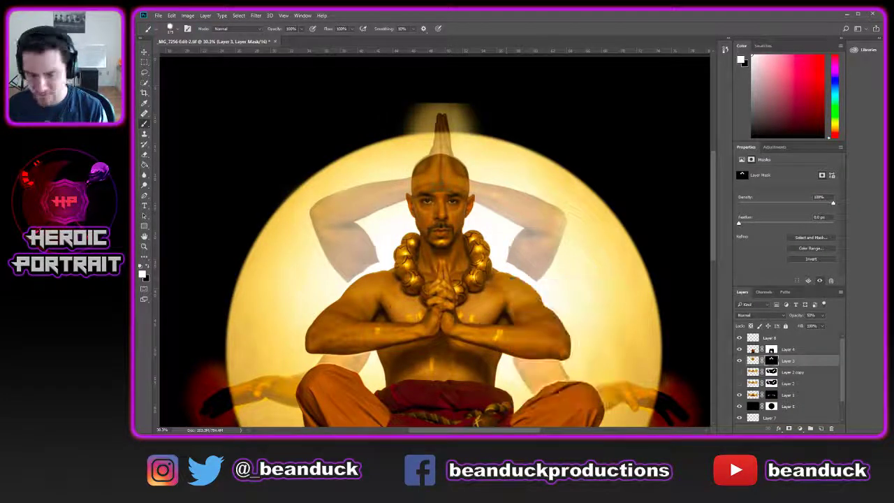
pyautogui.scroll(2, 460, 152)
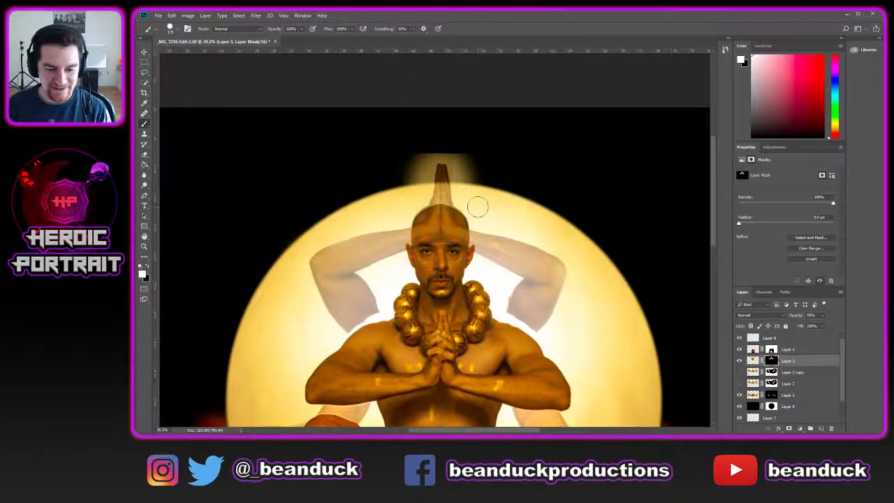
pyautogui.rightClick(516, 218)
pyautogui.press('Return')
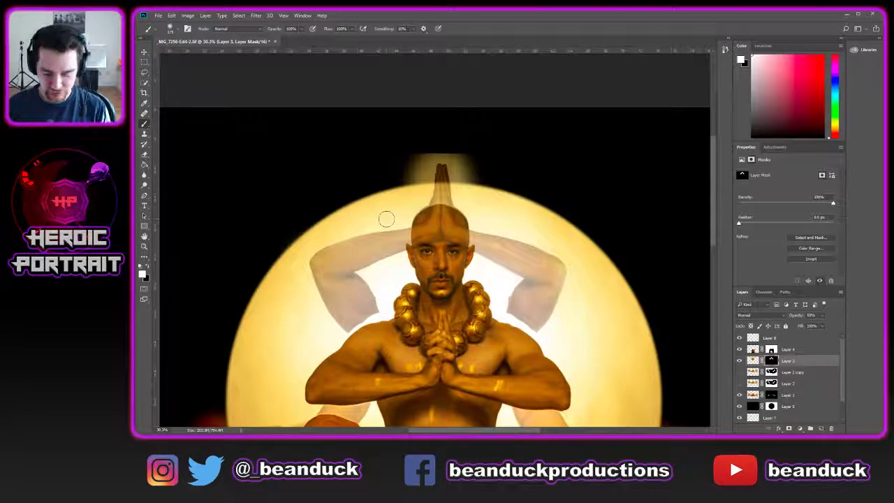
pyautogui.press(']')
pyautogui.press(']')
pyautogui.press(']')
pyautogui.press('x')
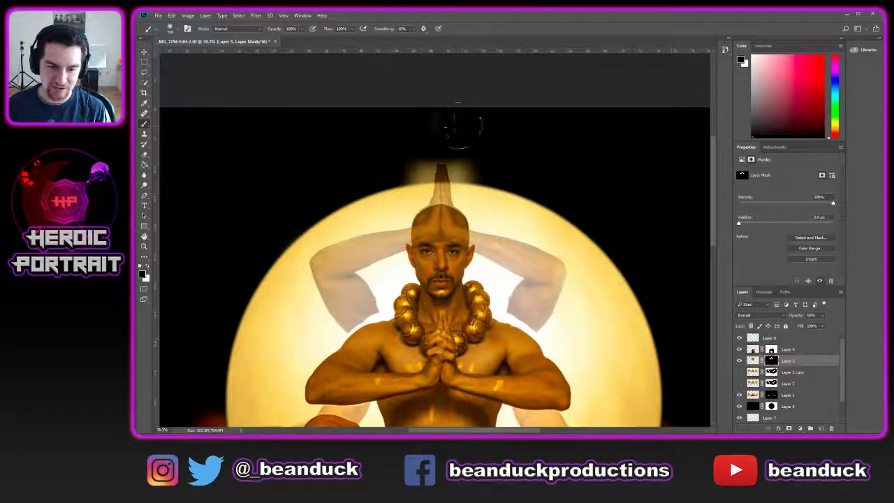
pyautogui.press('x')
pyautogui.moveTo(482, 196); pyautogui.dragTo(440, 190)
pyautogui.scroll(3, 409, 197)
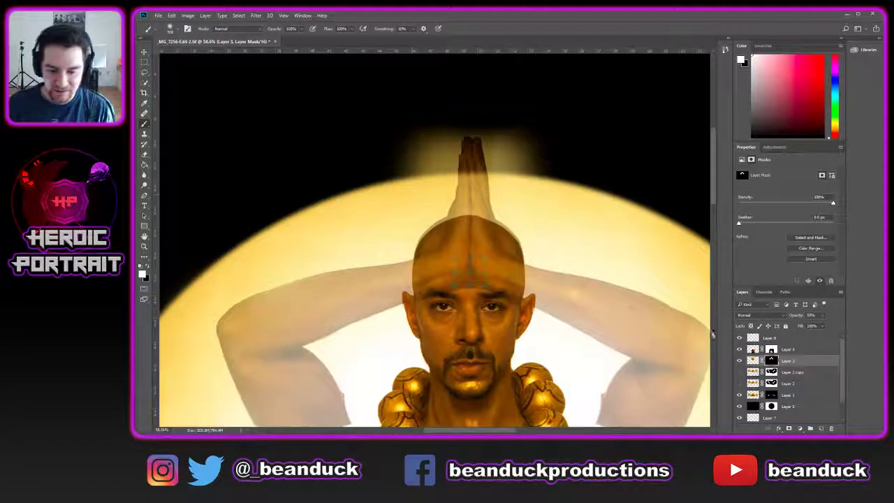
# - Set Layer 3's opacity to 100% and prepare a smaller black brush for its mask
pyautogui.moveTo(803, 314); pyautogui.dragTo(858, 315)
pyautogui.press('x')
pyautogui.press('[')
pyautogui.press('[')
pyautogui.press('[')
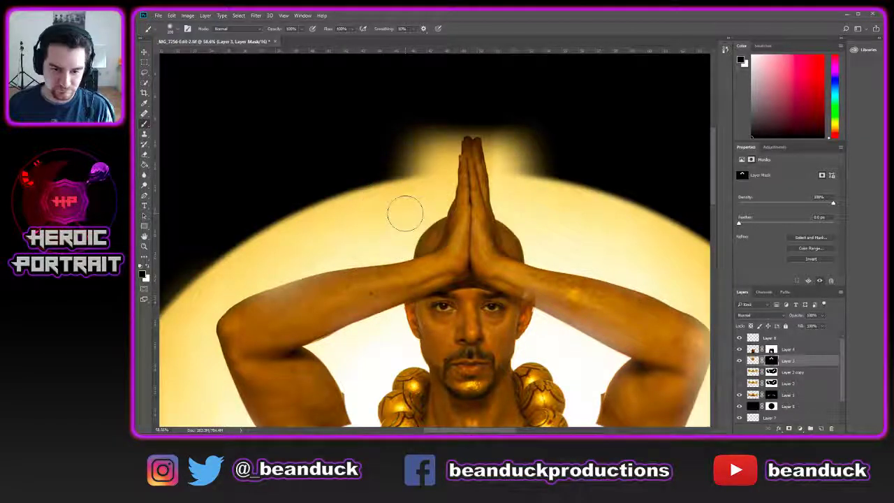
# - Enlarge the brush to 300 px, set its hardness to 50%, and paint black on the Layer 3 mask beside the joined hands
pyautogui.press(']')
pyautogui.press(']')
pyautogui.press('x')
pyautogui.press('x')
pyautogui.moveTo(417, 211)
pyautogui.mouseDown()
pyautogui.moveTo(439, 213)
pyautogui.moveTo(453, 234)
pyautogui.mouseUp()
pyautogui.rightClick(462, 243)
pyautogui.doubleClick(456, 233)
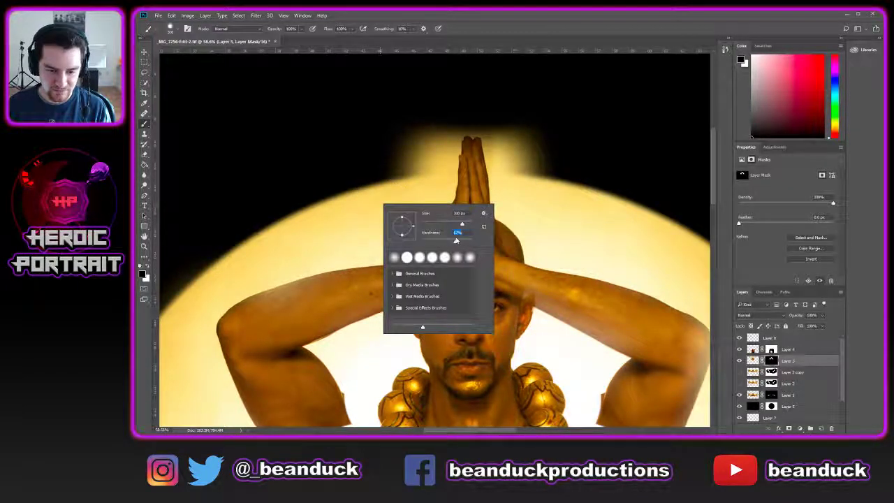
pyautogui.write('50')
pyautogui.press('Return')
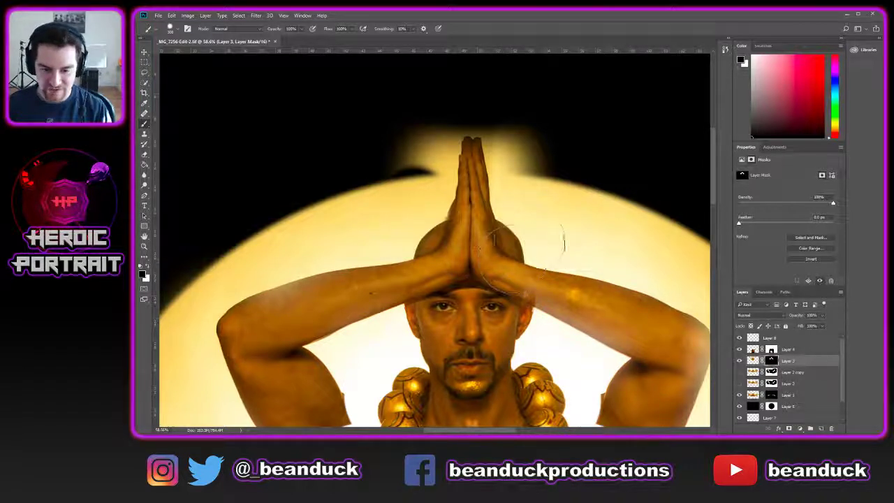
# - Toggle Layer 3's visibility to compare the portrait with and without the overhead arms
pyautogui.click(740, 360)
pyautogui.click(740, 360)
pyautogui.click(740, 360)
pyautogui.click(741, 360)
pyautogui.click(740, 361)
pyautogui.click(740, 360)
pyautogui.click(740, 360)
pyautogui.click(740, 360)
pyautogui.click(740, 360)
pyautogui.click(740, 360)
pyautogui.click(741, 360)
pyautogui.click(740, 360)
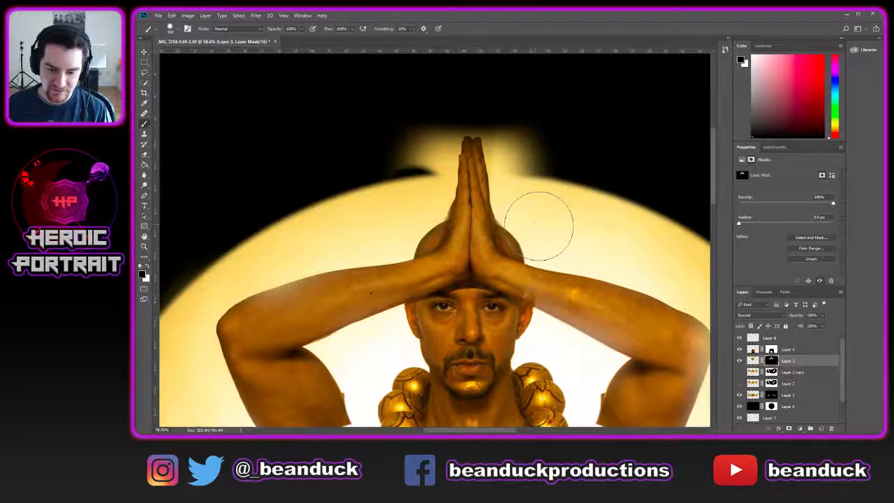
# - Paint white on the Layer 3 mask to extend the raised arm on the image's left down to the shoulder and necklace
pyautogui.press('z')
pyautogui.doubleClick(543, 215)
pyautogui.press('b')
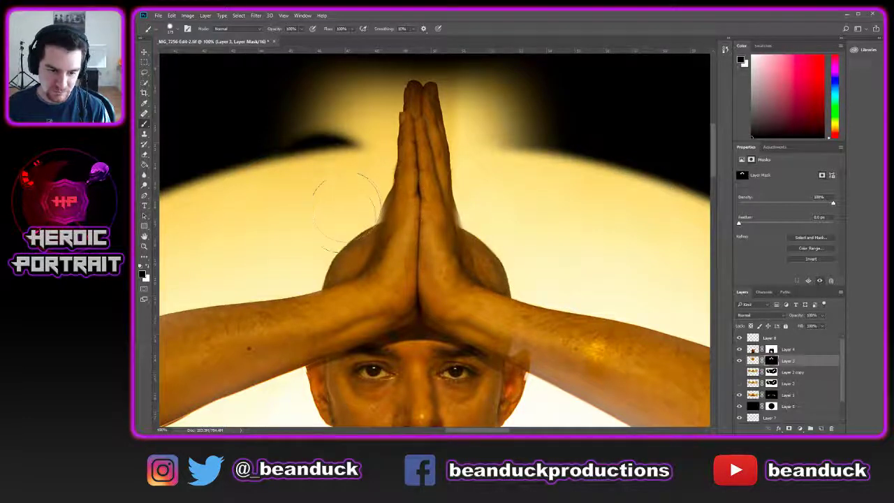
pyautogui.press('x')
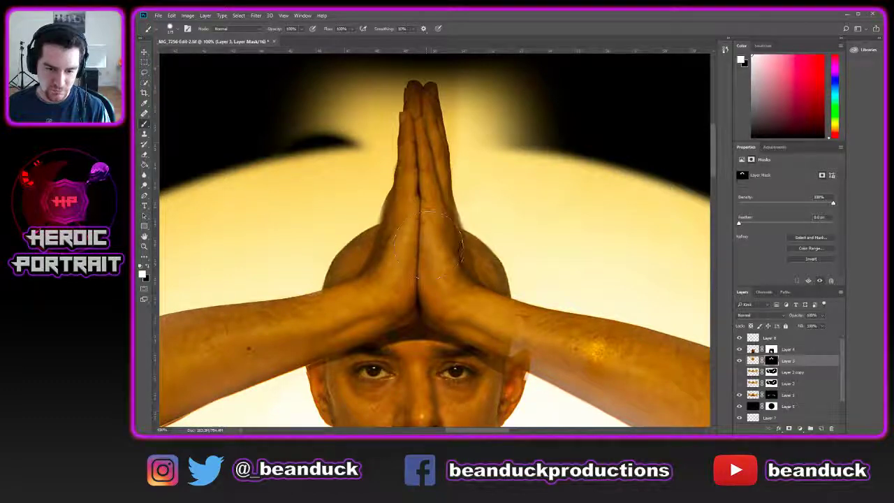
pyautogui.scroll(3, 422, 209)
pyautogui.scroll(-4, 333, 264)
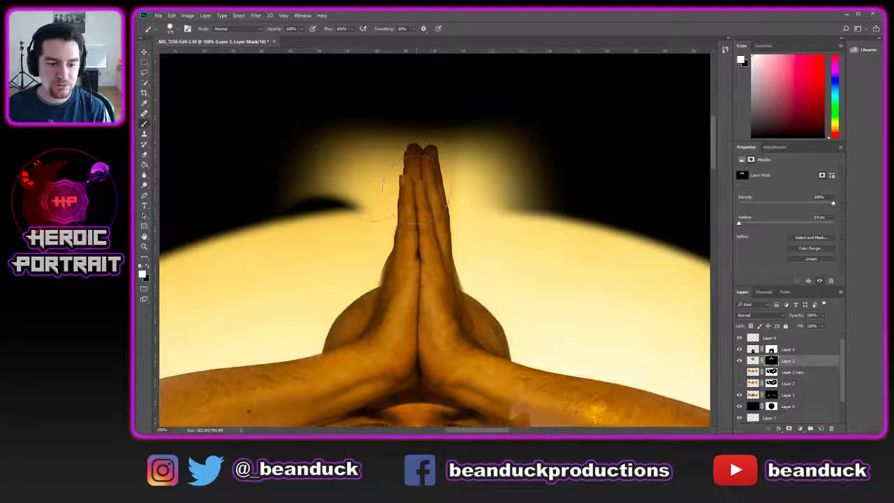
pyautogui.scroll(-5, 279, 290)
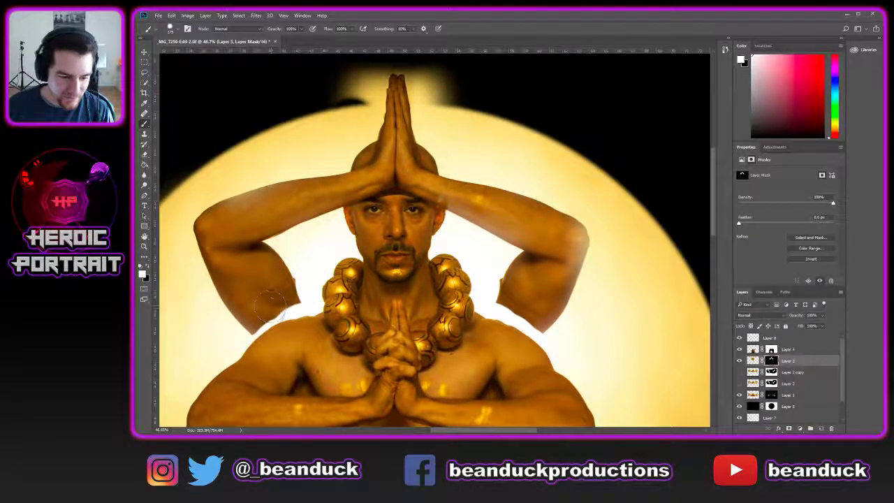
pyautogui.moveTo(266, 313)
pyautogui.mouseDown()
pyautogui.moveTo(293, 306)
pyautogui.moveTo(284, 295)
pyautogui.moveTo(244, 298)
pyautogui.moveTo(275, 301)
pyautogui.moveTo(283, 290)
pyautogui.moveTo(301, 315)
pyautogui.mouseUp()
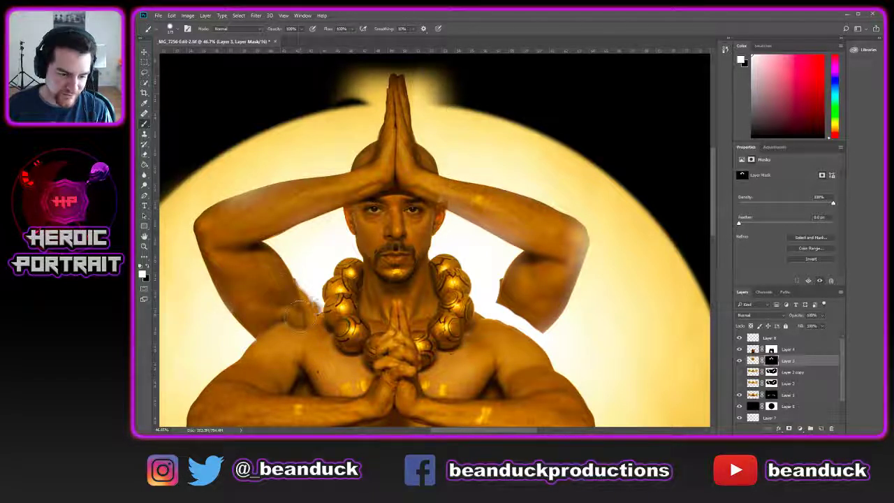
pyautogui.moveTo(275, 287); pyautogui.dragTo(302, 294)
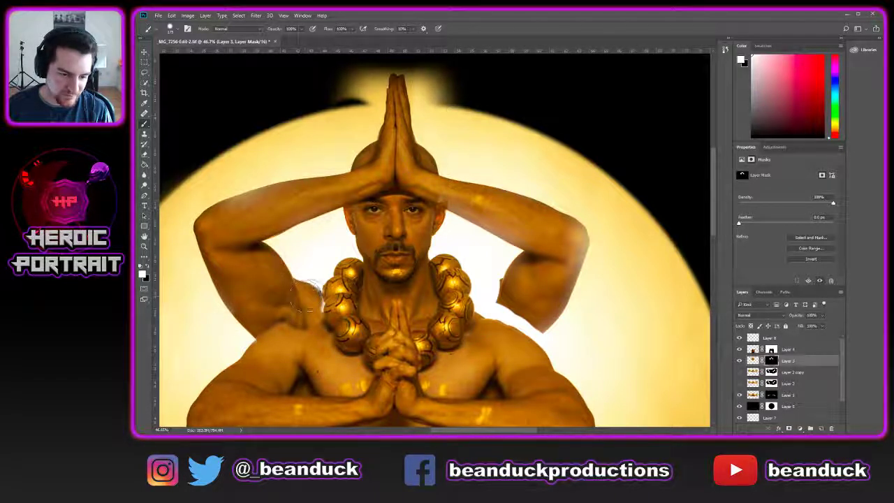
# - Paint black on the Layer 3 mask to clear the raised arm's overlap from the image's left front shoulder and necklace
pyautogui.press('x')
pyautogui.moveTo(308, 328)
pyautogui.mouseDown()
pyautogui.moveTo(342, 308)
pyautogui.moveTo(272, 321)
pyautogui.moveTo(283, 335)
pyautogui.mouseUp()
pyautogui.rightClick(325, 335)
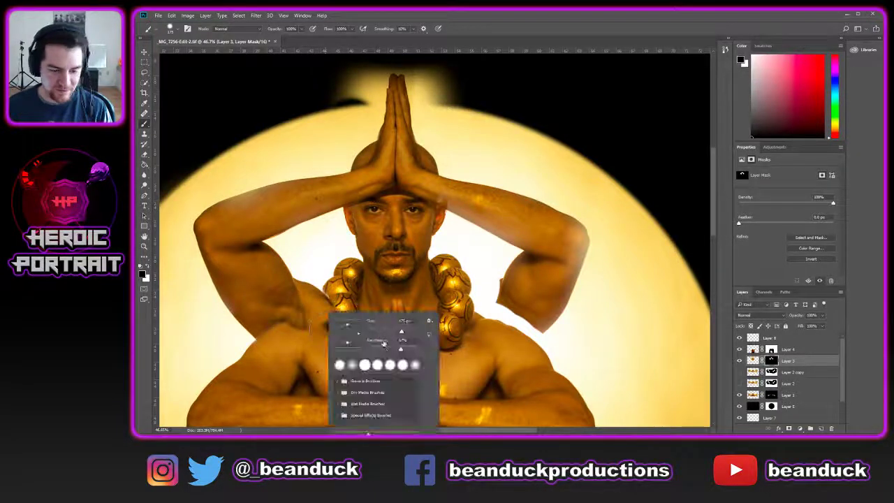
pyautogui.press('Escape')
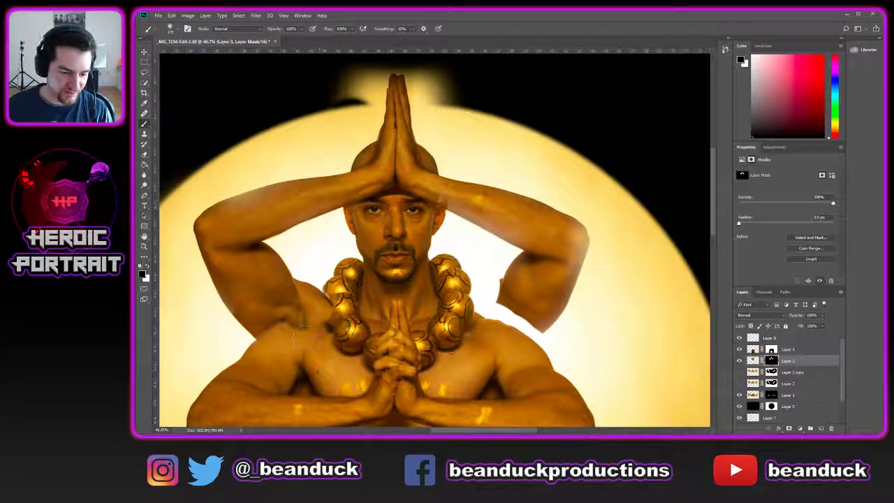
pyautogui.moveTo(285, 324); pyautogui.dragTo(253, 340)
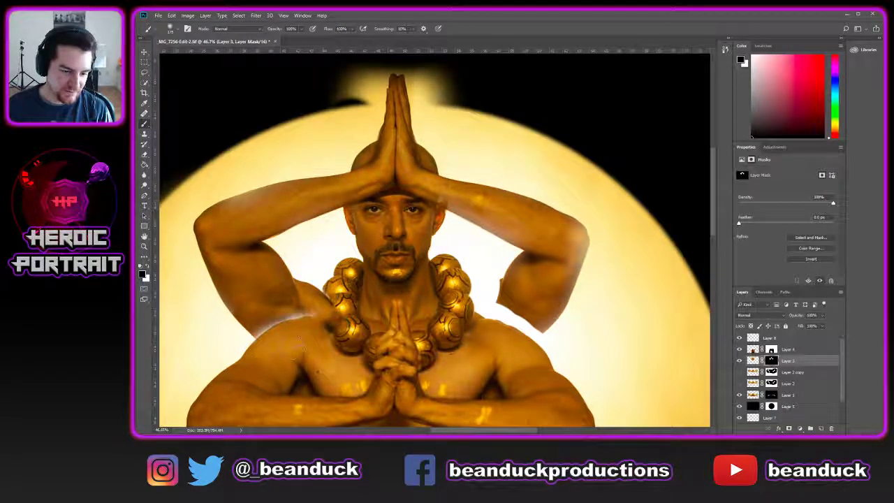
pyautogui.moveTo(336, 307)
pyautogui.mouseDown()
pyautogui.moveTo(336, 297)
pyautogui.moveTo(342, 304)
pyautogui.mouseUp()
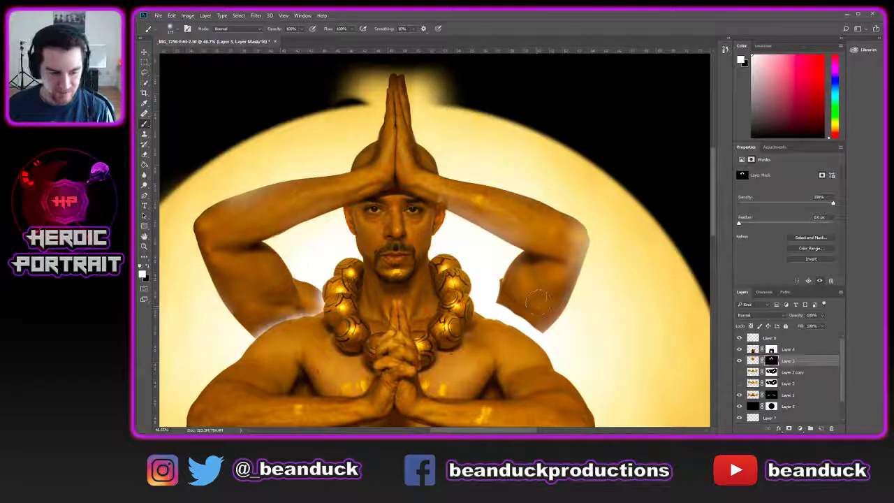
# - Reveal the shoulder of the raised arm on the image's right and mask out its overlap with the front shoulder and necklace
pyautogui.moveTo(522, 304)
pyautogui.mouseDown()
pyautogui.moveTo(509, 318)
pyautogui.moveTo(494, 307)
pyautogui.moveTo(533, 335)
pyautogui.moveTo(529, 323)
pyautogui.moveTo(483, 305)
pyautogui.moveTo(489, 318)
pyautogui.moveTo(497, 285)
pyautogui.moveTo(466, 317)
pyautogui.moveTo(457, 295)
pyautogui.mouseUp()
pyautogui.press('x')
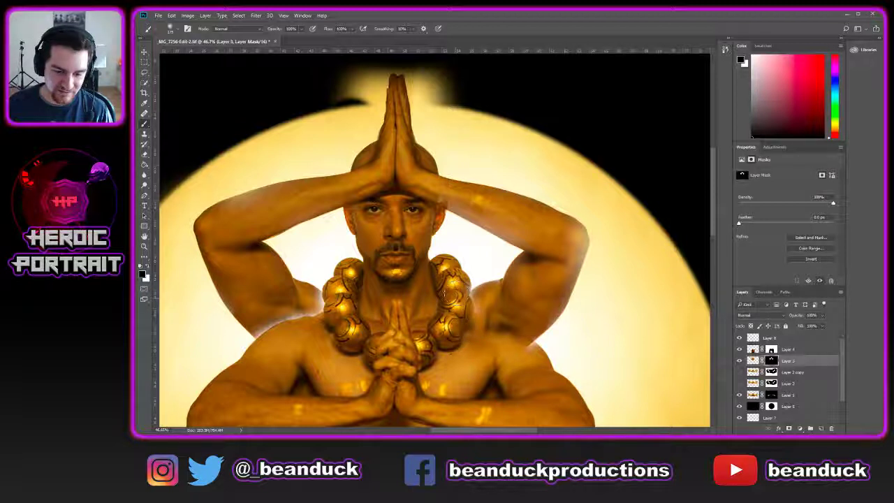
pyautogui.moveTo(472, 335)
pyautogui.mouseDown()
pyautogui.moveTo(509, 335)
pyautogui.moveTo(529, 351)
pyautogui.mouseUp()
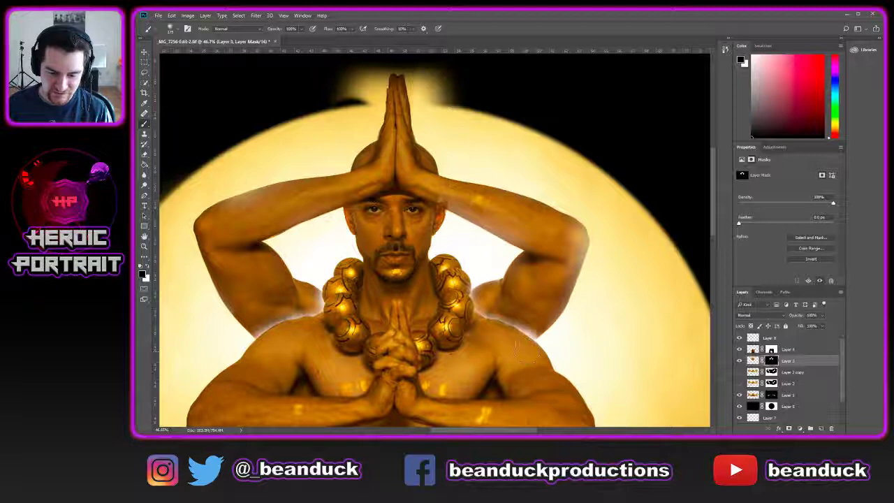
pyautogui.moveTo(506, 316); pyautogui.dragTo(476, 313)
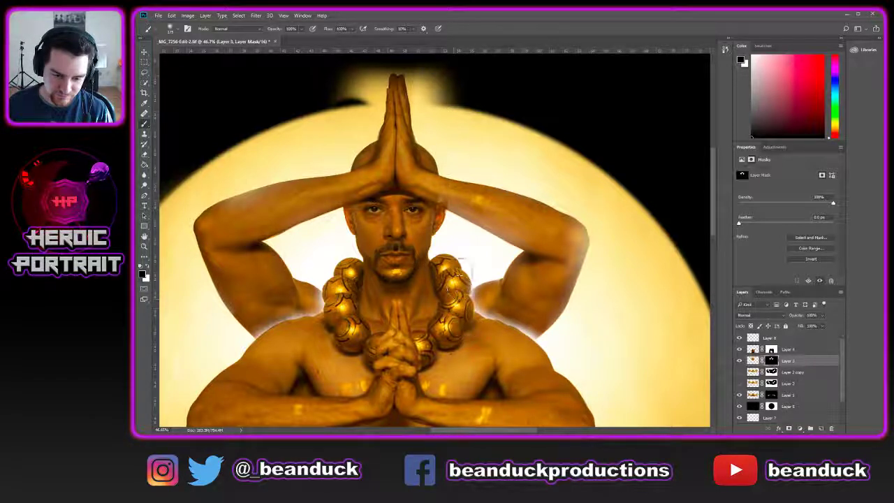
# - View the whole figure and toggle Layer 3's visibility to judge how the raised arms join the shoulders
pyautogui.scroll(-4, 480, 260)
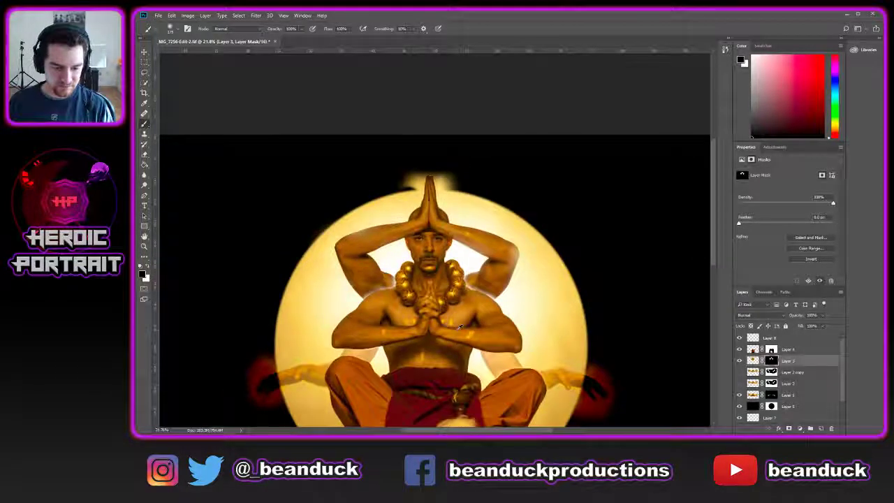
pyautogui.scroll(-2, 459, 327)
pyautogui.scroll(2, 390, 188)
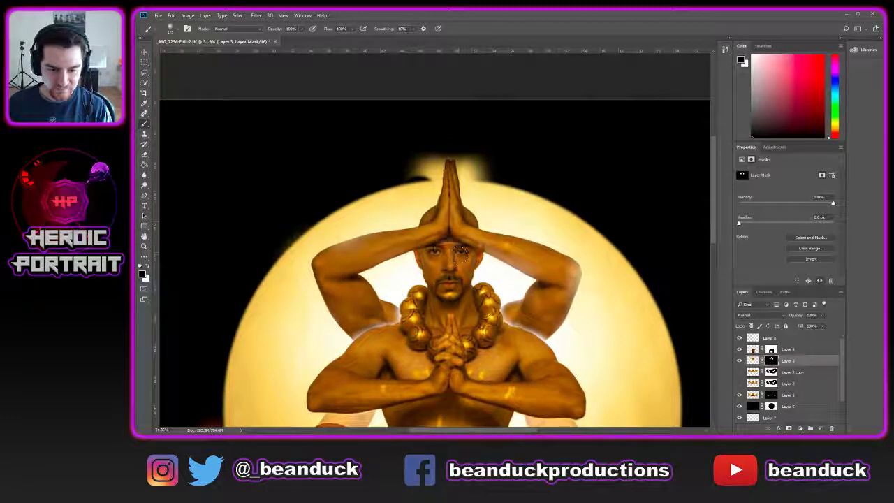
pyautogui.click(739, 361)
pyautogui.click(739, 361)
pyautogui.click(739, 361)
pyautogui.click(739, 360)
pyautogui.click(739, 360)
pyautogui.click(739, 360)
pyautogui.click(739, 361)
pyautogui.click(739, 360)
pyautogui.click(739, 361)
pyautogui.click(739, 360)
pyautogui.click(739, 360)
pyautogui.click(739, 360)
pyautogui.click(739, 360)
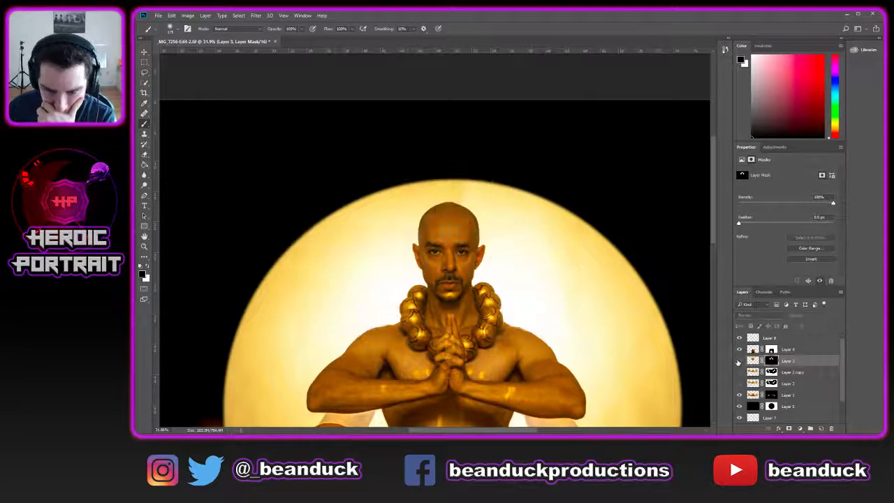
pyautogui.click(739, 360)
# - Paint white on the Layer 3 mask along the raised upper arm on the image's right and compare the layer on and off
pyautogui.press('x')
pyautogui.moveTo(569, 281); pyautogui.dragTo(566, 303)
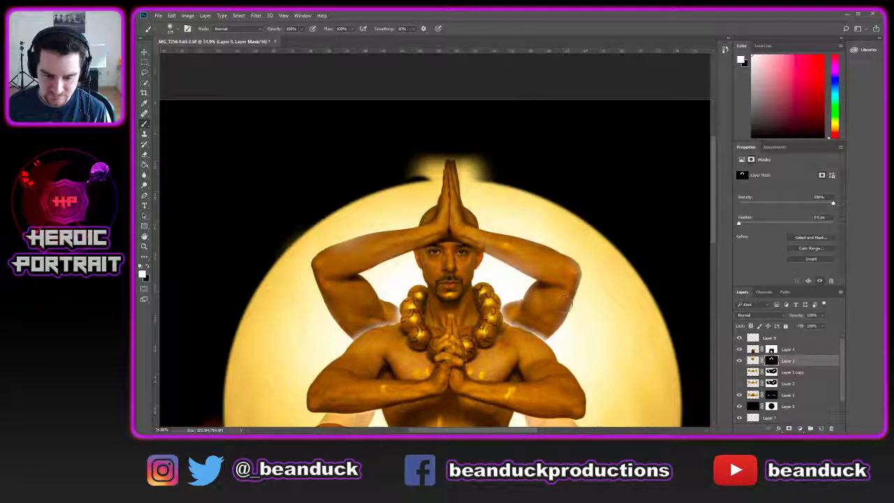
pyautogui.click(739, 360)
pyautogui.click(739, 360)
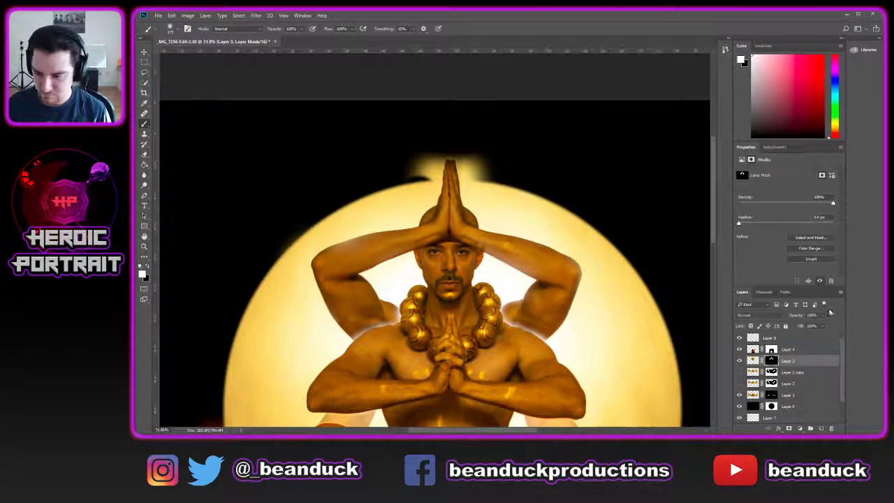
# - Change Layer 3's blend mode to Hard Light
pyautogui.click(778, 316)
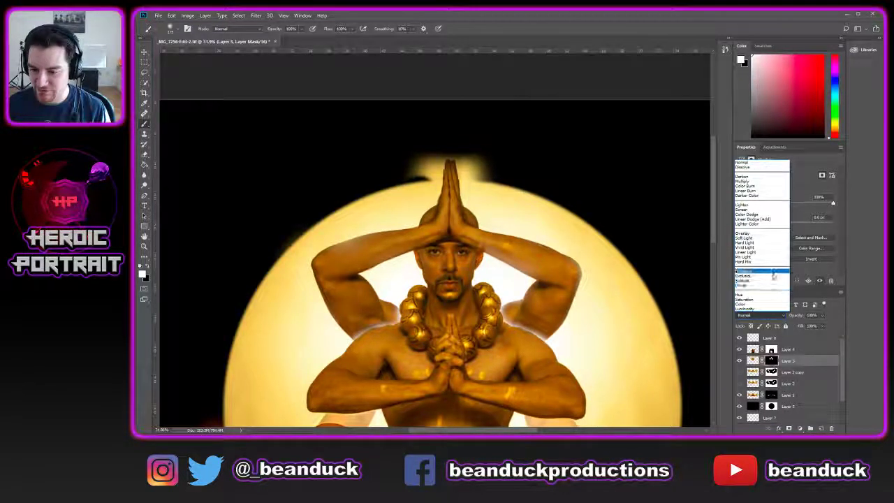
pyautogui.click(771, 252)
pyautogui.click(811, 315)
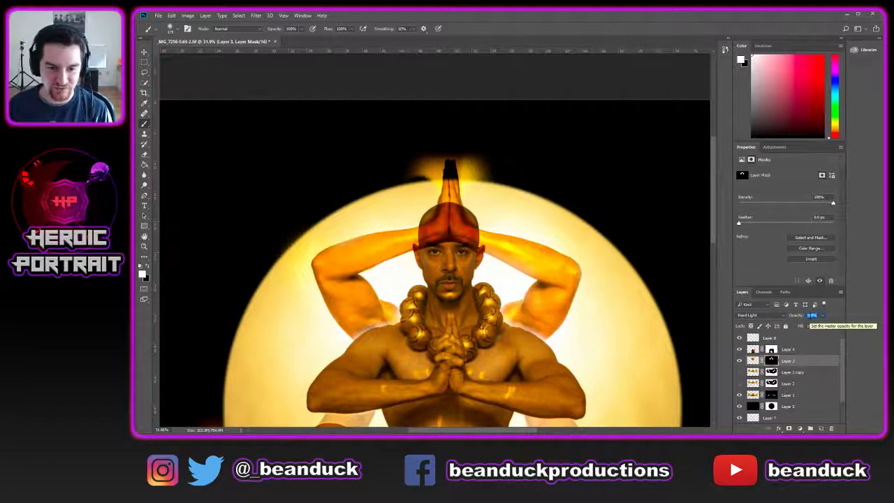
pyautogui.press('Return')
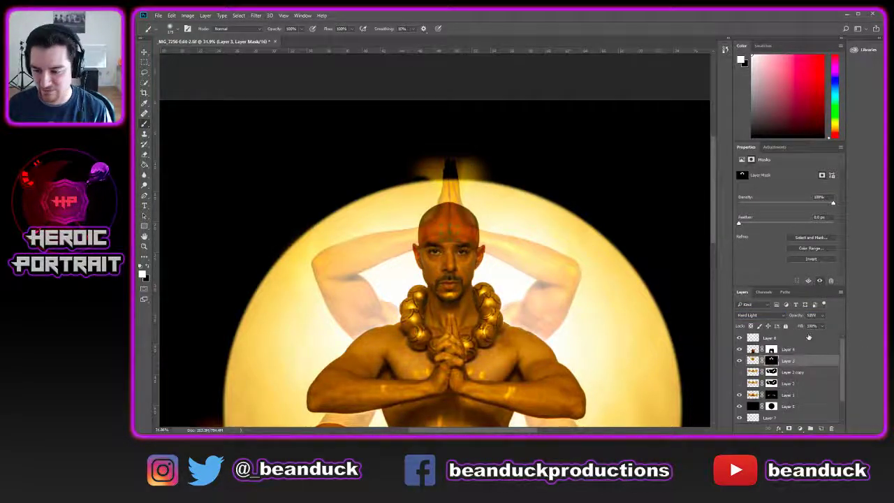
pyautogui.hotkey('ctrl', 'z')
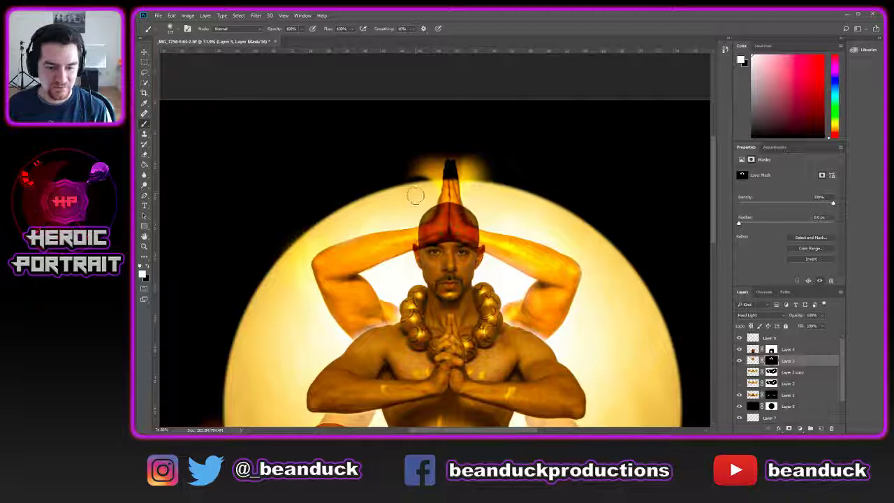
# - Examine the raised praying hands and the glow around their fingertips on Layer 3
pyautogui.scroll(3, 423, 203)
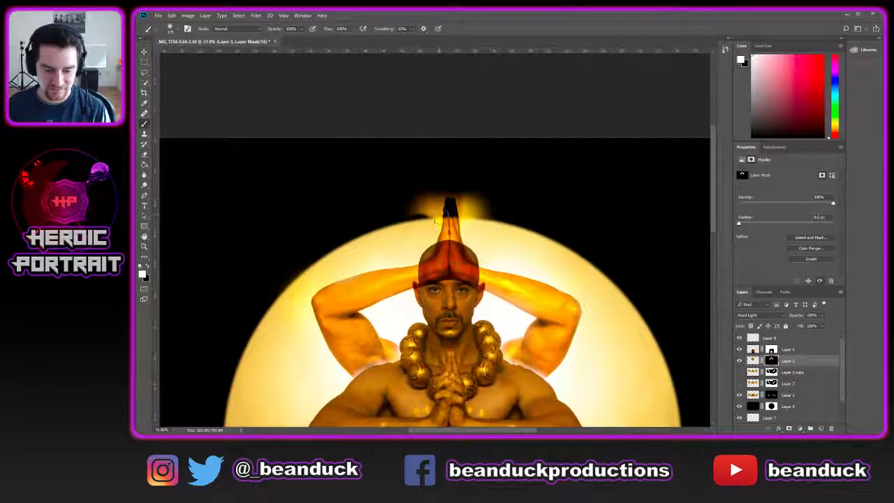
pyautogui.scroll(-6, 450, 222)
pyautogui.scroll(4, 455, 222)
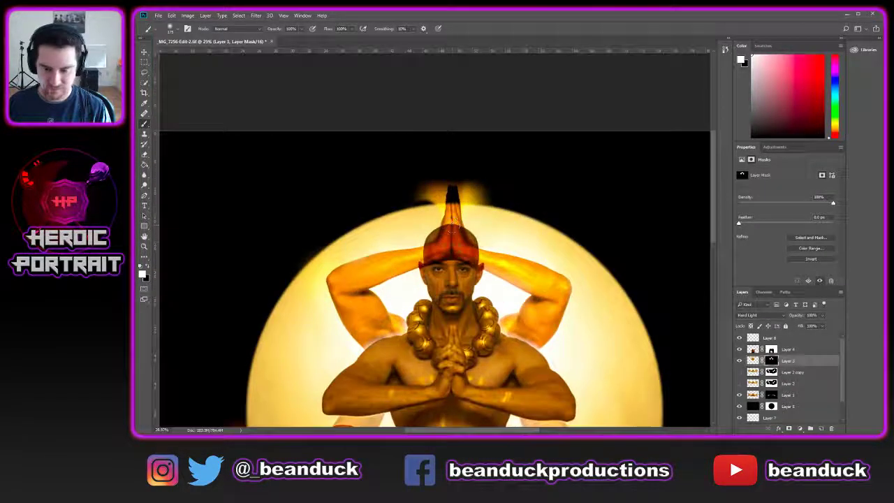
pyautogui.scroll(-3, 457, 222)
pyautogui.click(803, 395)
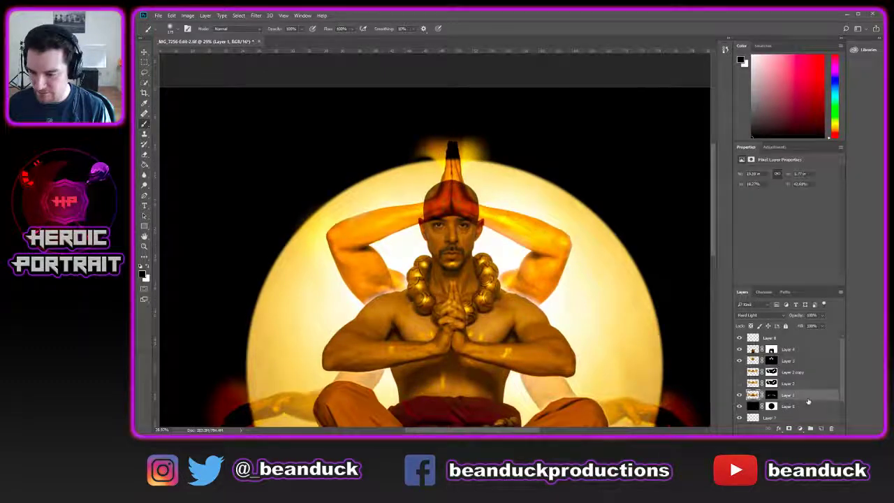
pyautogui.click(817, 361)
pyautogui.scroll(2, 437, 224)
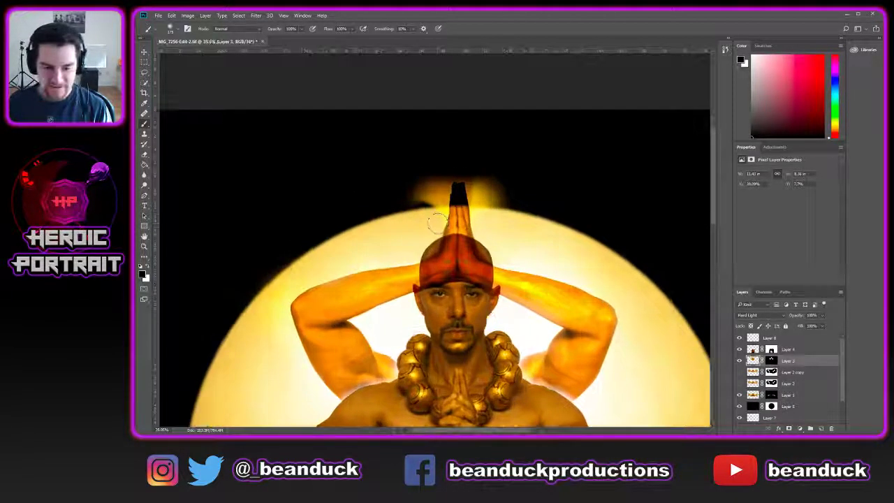
pyautogui.scroll(3, 436, 222)
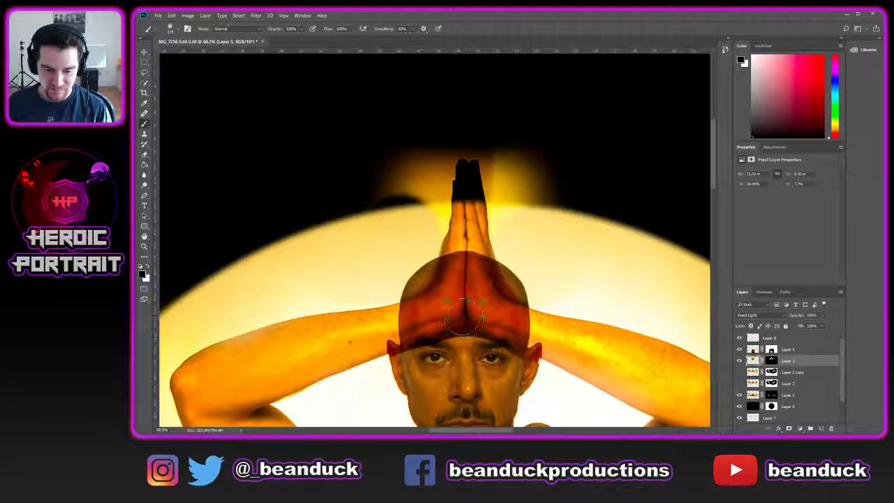
pyautogui.scroll(2, 452, 321)
pyautogui.scroll(-3, 489, 360)
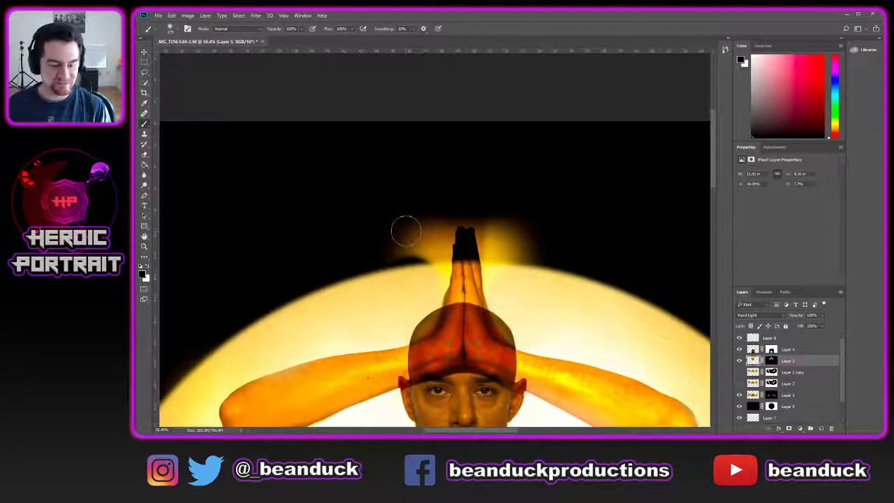
# - Enlarge the brush and paint black on the Layer 3 mask to trim the wide glow either side of the raised fingertips
pyautogui.press(']')
pyautogui.press(']')
pyautogui.press(']')
pyautogui.press(']')
pyautogui.press(']')
pyautogui.press('x')
pyautogui.moveTo(385, 237)
pyautogui.mouseDown()
pyautogui.moveTo(394, 251)
pyautogui.moveTo(393, 227)
pyautogui.moveTo(380, 239)
pyautogui.mouseUp()
pyautogui.hotkey('ctrl', 'z')
pyautogui.click(771, 360)
pyautogui.press('x')
pyautogui.press('x')
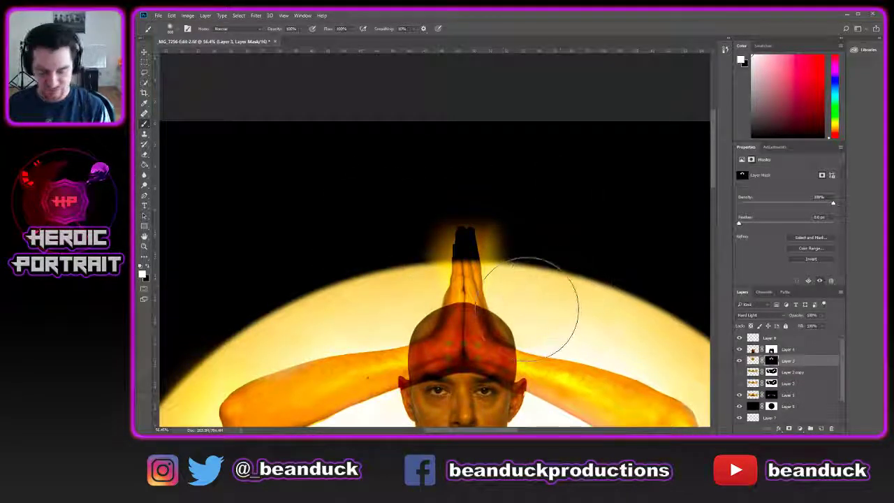
pyautogui.moveTo(454, 246)
pyautogui.mouseDown()
pyautogui.moveTo(458, 236)
pyautogui.moveTo(488, 236)
pyautogui.mouseUp()
pyautogui.hotkey('ctrl', 'z')
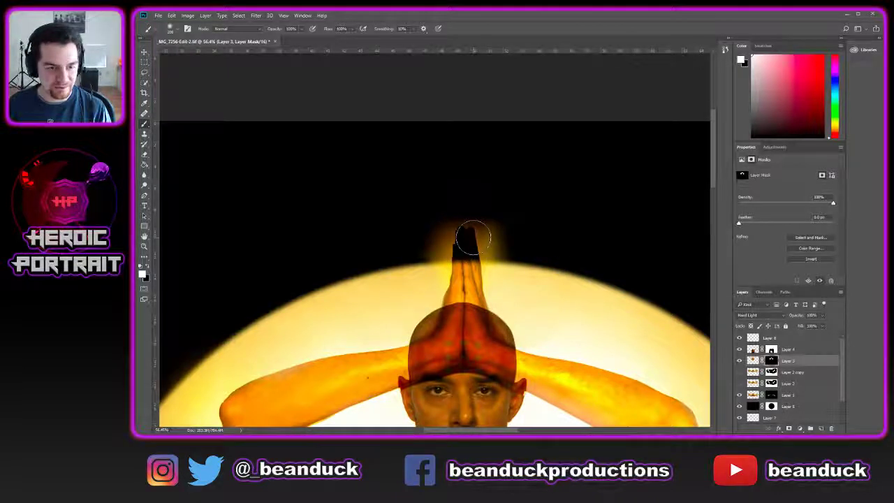
pyautogui.moveTo(475, 245)
pyautogui.mouseDown()
pyautogui.moveTo(447, 239)
pyautogui.moveTo(477, 241)
pyautogui.mouseUp()
pyautogui.hotkey('ctrl', 'z')
# - Resize the brush and repaint the Layer 3 mask, white over the raised fingertips and black around them, to tighten the halo
pyautogui.press(']')
pyautogui.press(']')
pyautogui.press(']')
pyautogui.press(']')
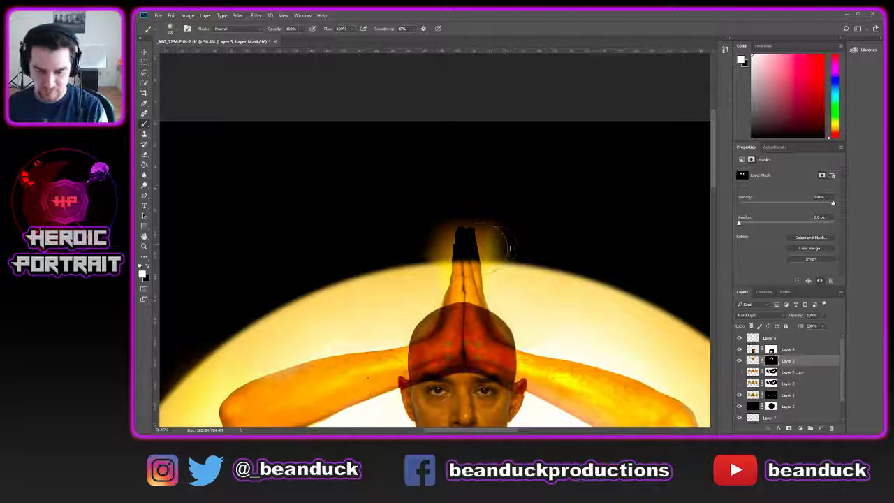
pyautogui.press('[')
pyautogui.press('[')
pyautogui.press('[')
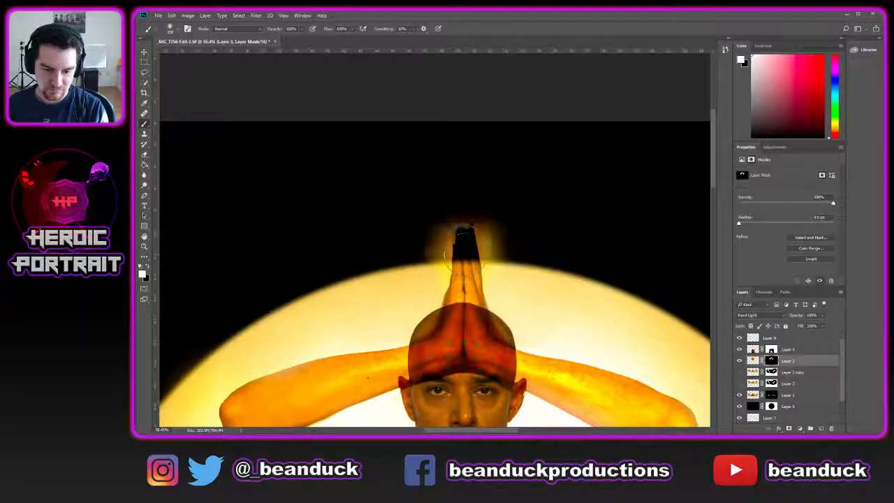
pyautogui.moveTo(465, 236)
pyautogui.mouseDown()
pyautogui.moveTo(460, 215)
pyautogui.moveTo(456, 235)
pyautogui.moveTo(448, 233)
pyautogui.moveTo(481, 236)
pyautogui.mouseUp()
pyautogui.press('x')
pyautogui.moveTo(437, 194)
pyautogui.mouseDown()
pyautogui.moveTo(512, 187)
pyautogui.moveTo(521, 199)
pyautogui.moveTo(518, 231)
pyautogui.moveTo(409, 236)
pyautogui.moveTo(440, 252)
pyautogui.moveTo(519, 235)
pyautogui.moveTo(564, 252)
pyautogui.mouseUp()
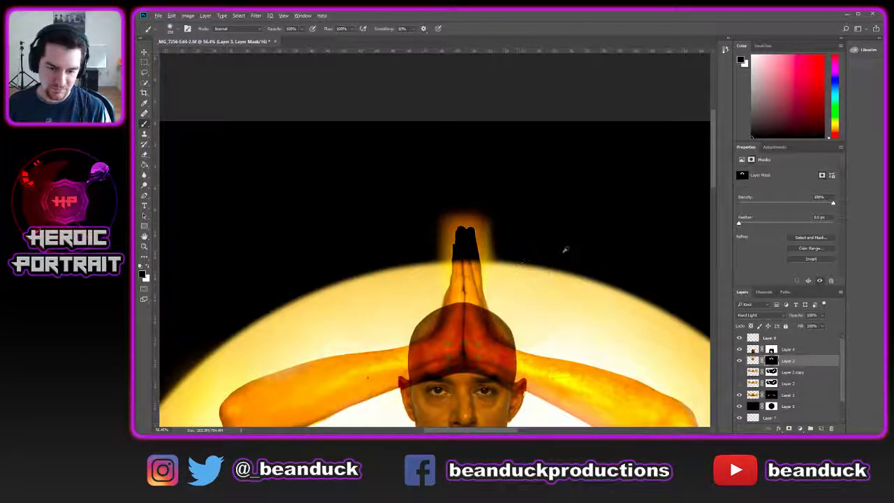
# - Touch up the Layer 3 mask with a short white stroke over the raised fingertips
pyautogui.scroll(-5, 565, 252)
pyautogui.scroll(3, 481, 222)
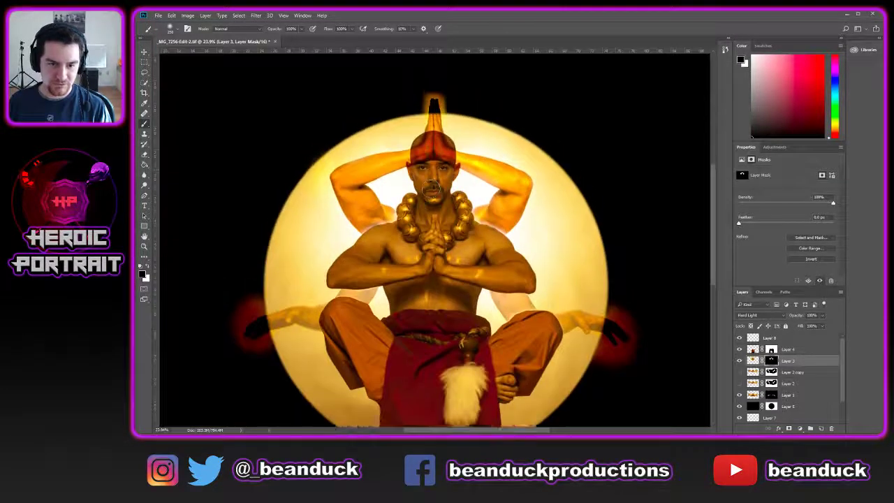
pyautogui.press('x')
pyautogui.moveTo(434, 145); pyautogui.dragTo(429, 143)
pyautogui.press('x')
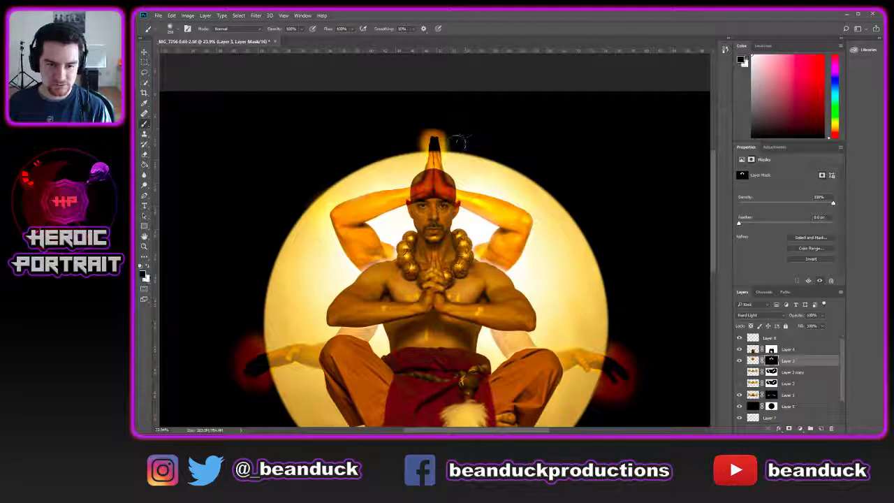
# - Lower the brush opacity and greatly enlarge the brush while keeping black as the painting colour
pyautogui.scroll(-2, 625, 300)
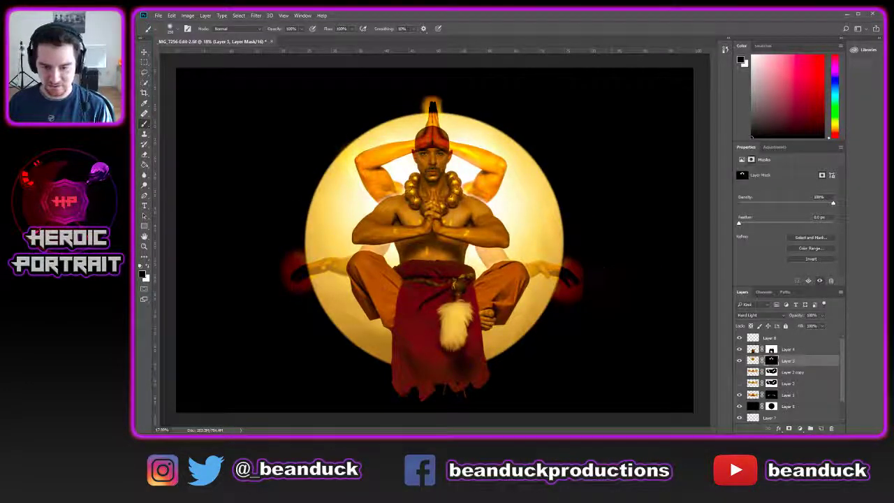
pyautogui.scroll(4, 427, 170)
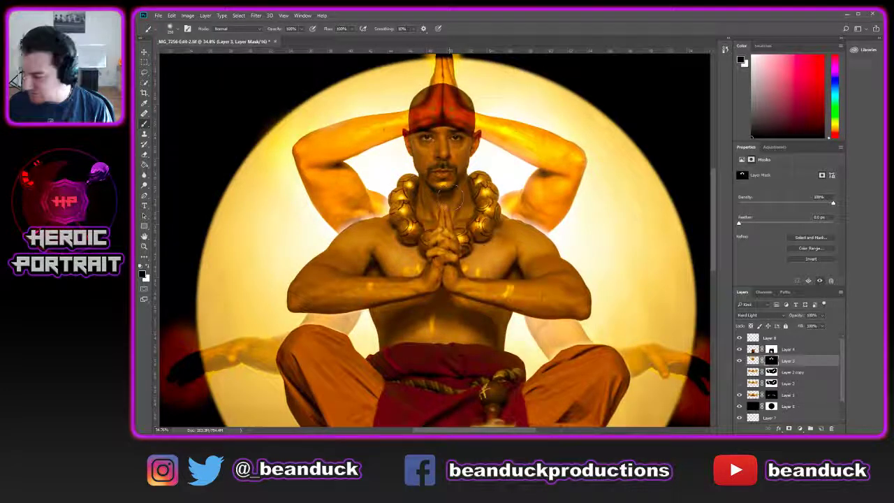
pyautogui.scroll(2, 434, 238)
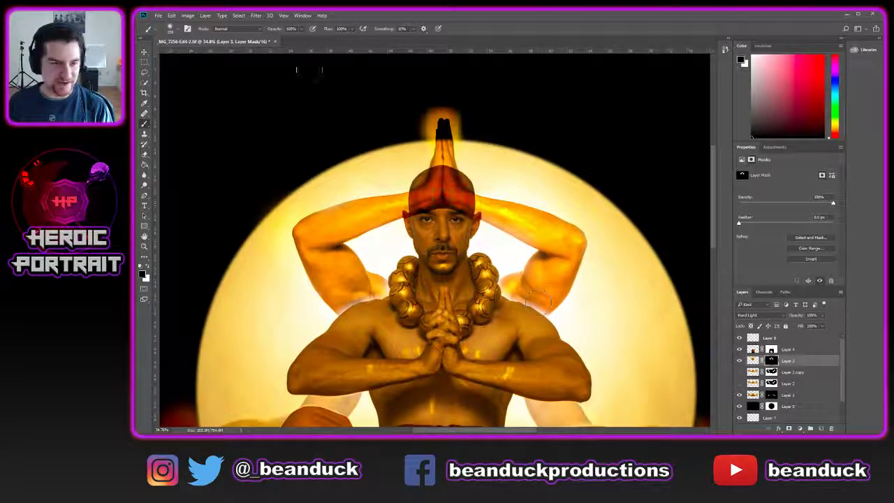
pyautogui.press('Return')
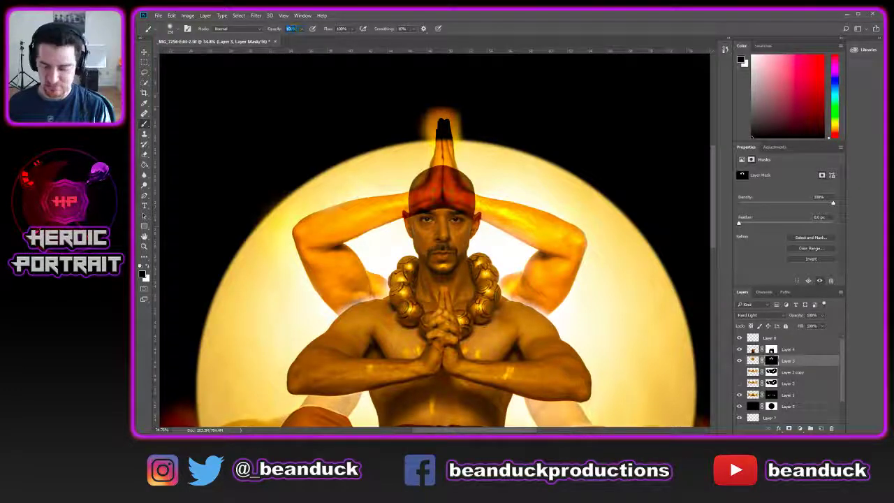
pyautogui.scroll(-3, 444, 213)
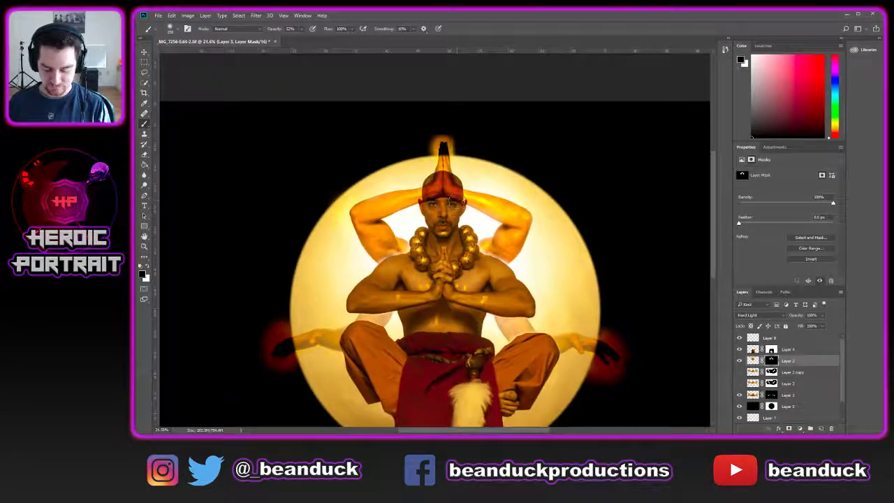
pyautogui.press(']')
pyautogui.press(']')
pyautogui.press(']')
pyautogui.press(']')
pyautogui.press(']')
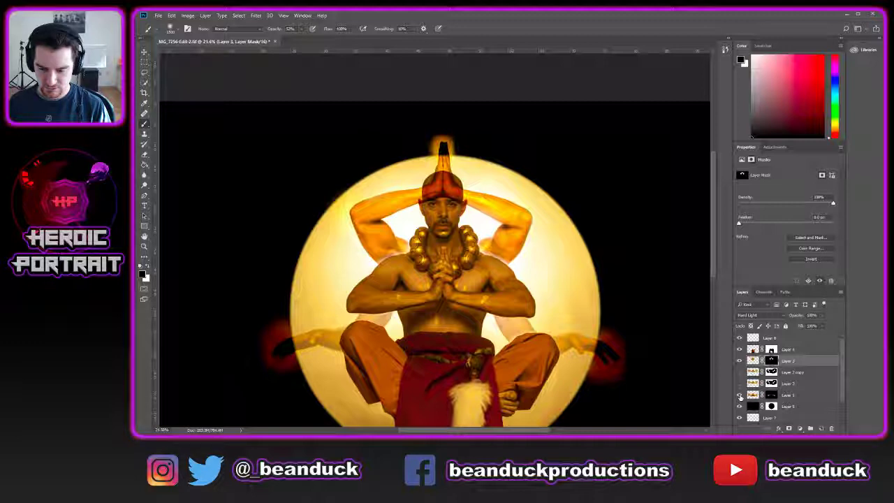
# - Toggle Layer 1's visibility repeatedly to compare the lower arms with and without it, including close up beside the front elbow
pyautogui.click(740, 396)
pyautogui.click(739, 395)
pyautogui.click(740, 395)
pyautogui.click(739, 395)
pyautogui.scroll(4, 478, 300)
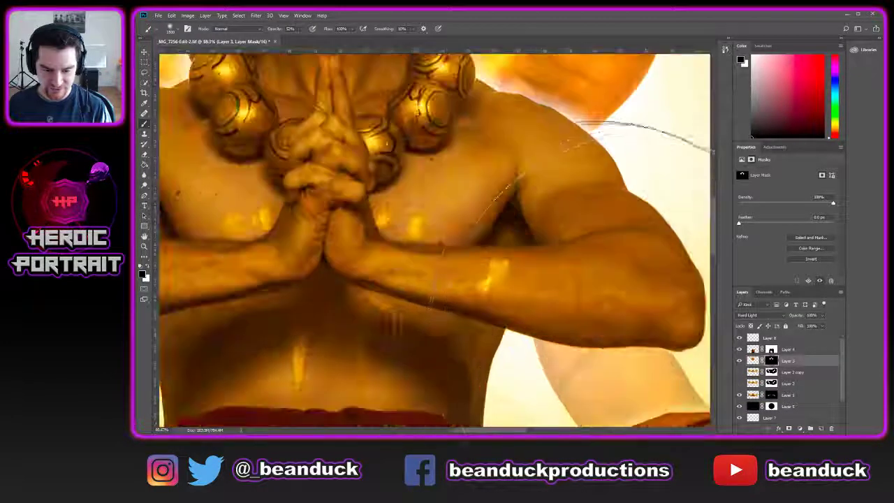
pyautogui.click(739, 395)
pyautogui.click(739, 396)
pyautogui.click(739, 395)
pyautogui.click(740, 395)
pyautogui.click(739, 395)
pyautogui.click(739, 396)
pyautogui.click(740, 396)
pyautogui.click(739, 395)
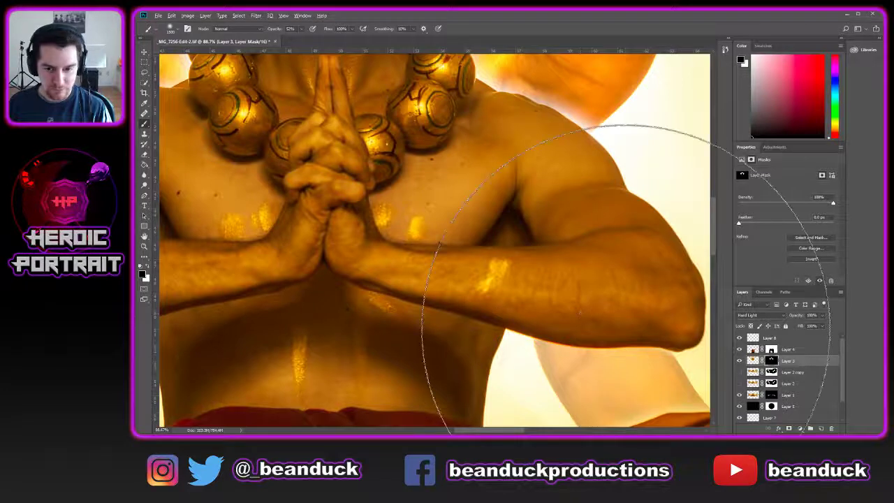
# - Reduce the brush to a much smaller size suited to masking individual arms
pyautogui.hotkey('ctrl', '0')
pyautogui.scroll(-4, 532, 240)
pyautogui.press('[')
pyautogui.press('[')
pyautogui.press('[')
pyautogui.press('[')
pyautogui.press('[')
pyautogui.press('[')
pyautogui.press('[')
pyautogui.press('[')
pyautogui.press('[')
pyautogui.press('[')
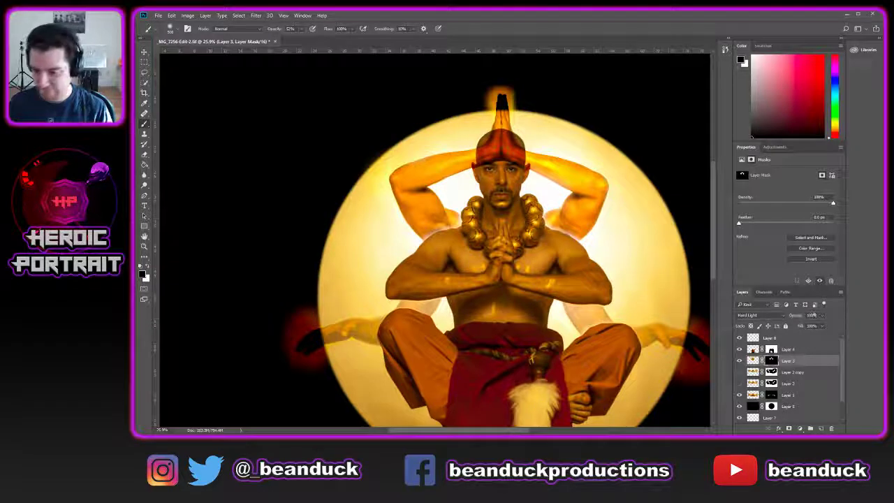
# - Set Layer 3's opacity to 50%
pyautogui.click(811, 315)
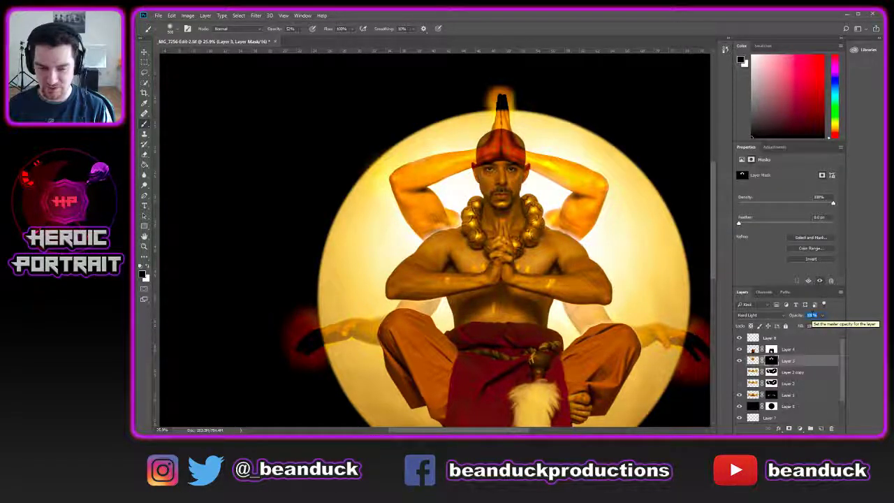
pyautogui.write('50')
pyautogui.press('Return')
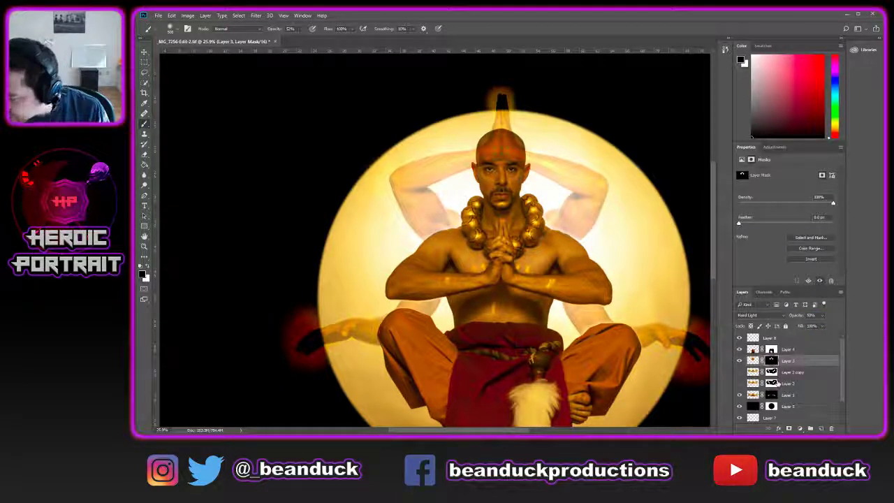
pyautogui.press('h')
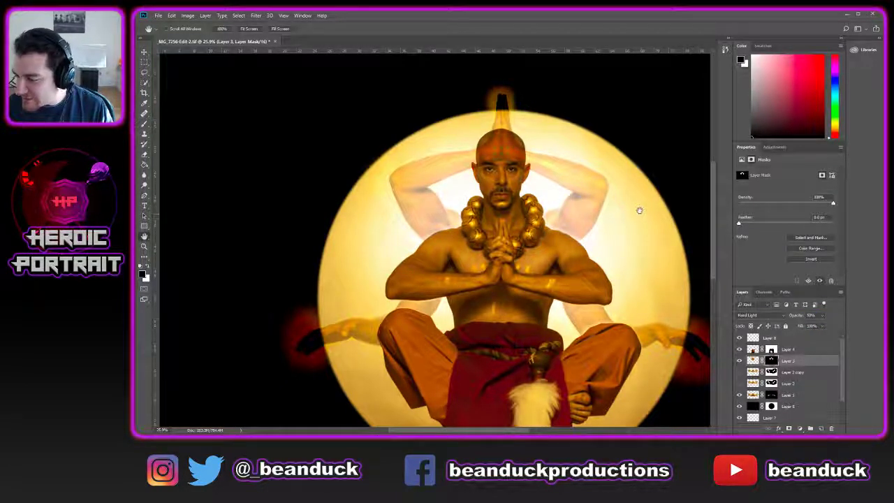
pyautogui.moveTo(609, 183); pyautogui.dragTo(520, 143)
pyautogui.scroll(-3, 524, 141)
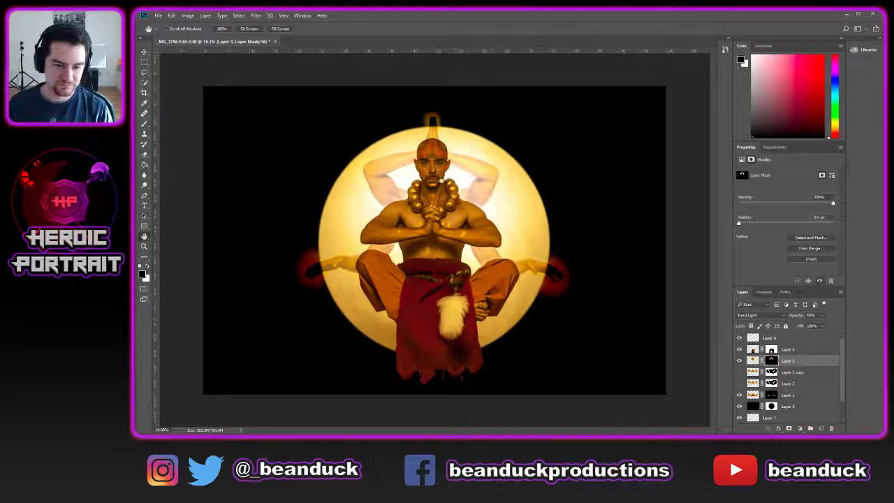
# - Compare the whole composition with Layer 1 hidden and shown, and save the document
pyautogui.click(739, 396)
pyautogui.click(740, 395)
pyautogui.click(740, 396)
pyautogui.click(739, 396)
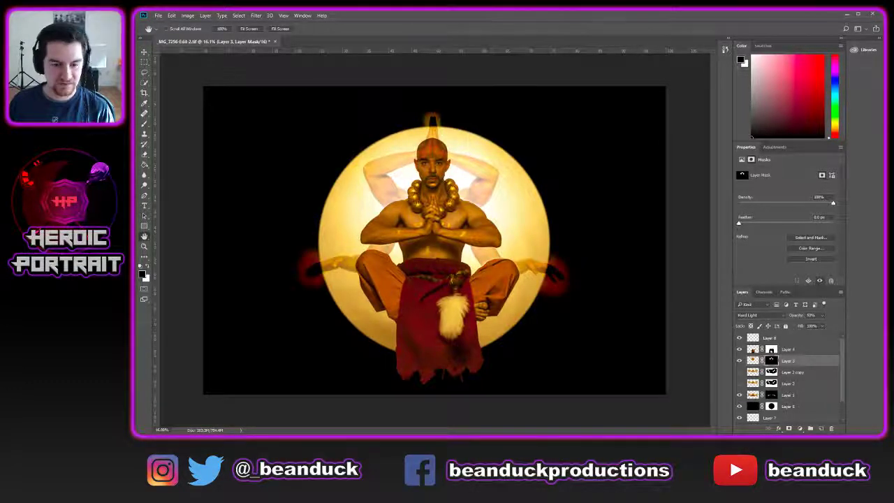
pyautogui.hotkey('ctrl', 's')
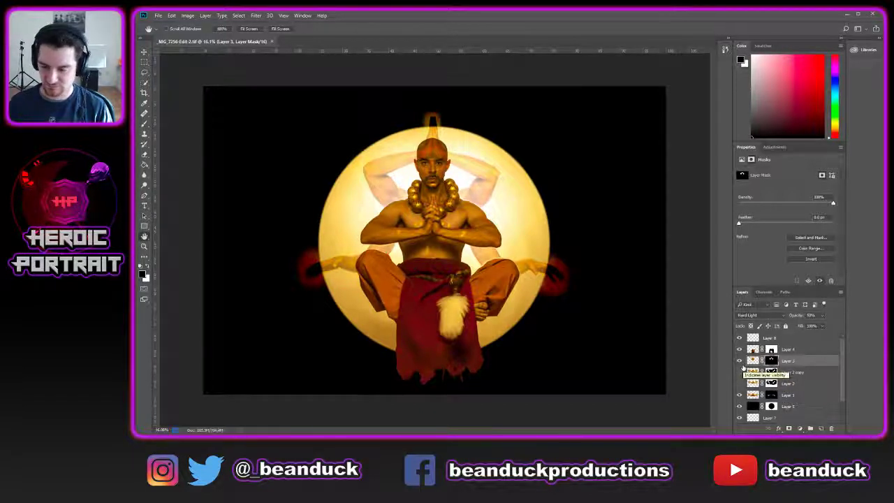
# - Compare Layer 2 and Layer 2 copy by toggling them, leaving Layer 2 copy shown and Layer 2 hidden
pyautogui.click(739, 383)
pyautogui.click(740, 383)
pyautogui.click(740, 383)
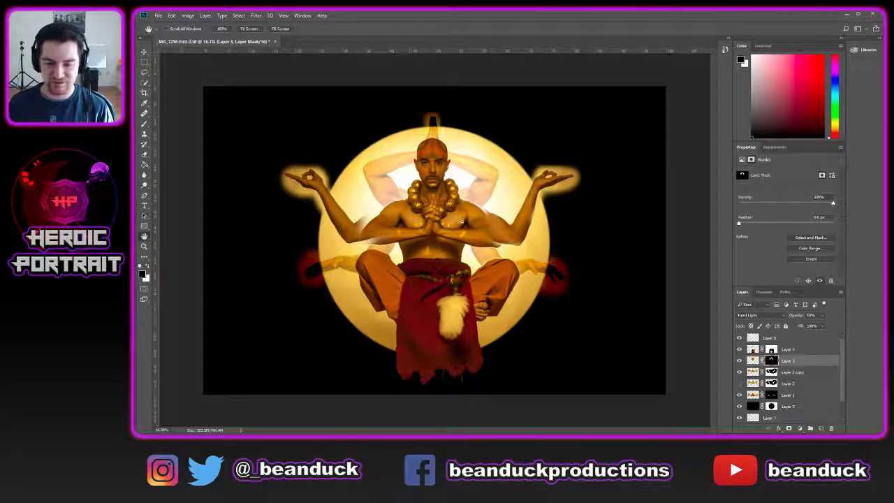
pyautogui.click(739, 373)
pyautogui.click(740, 382)
pyautogui.click(739, 383)
pyautogui.click(739, 373)
pyautogui.press('v')
pyautogui.moveTo(466, 200); pyautogui.dragTo(456, 201)
pyautogui.hotkey('ctrl', 'z')
# - Move the arms on Layer 2 copy slightly downward and check their fit against the front arms
pyautogui.click(789, 371)
pyautogui.moveTo(437, 233)
pyautogui.mouseDown()
pyautogui.moveTo(448, 238)
pyautogui.moveTo(438, 238)
pyautogui.mouseUp()
pyautogui.scroll(5, 249, 193)
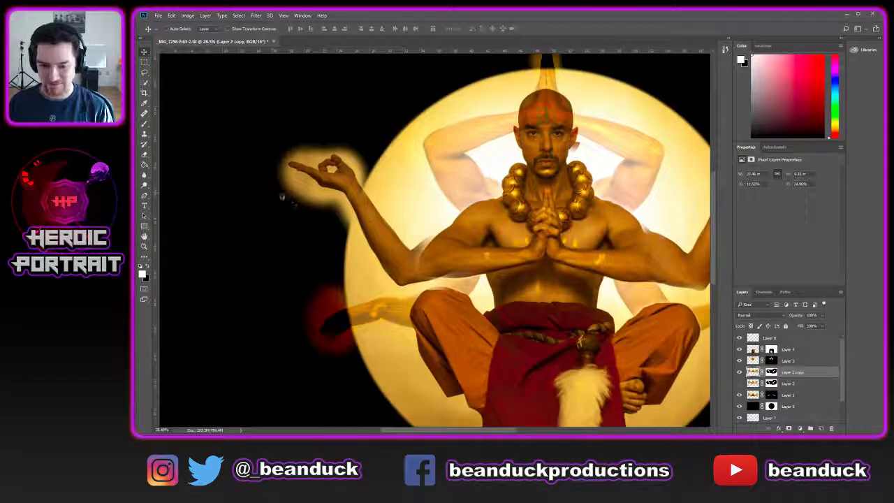
pyautogui.scroll(-4, 430, 210)
pyautogui.scroll(3, 358, 200)
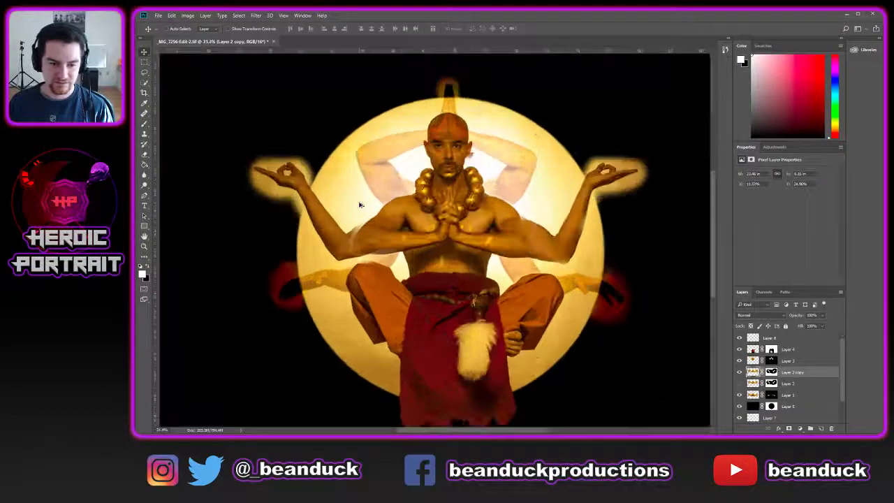
pyautogui.scroll(2, 263, 202)
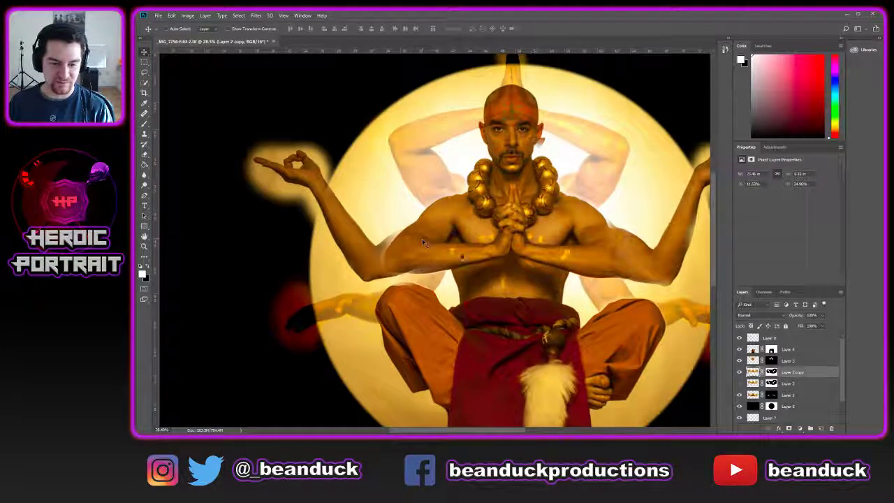
# - Paint black on the Layer 2 copy mask where the extra arm overlaps the front elbow and forearm on the image's left
pyautogui.press('b')
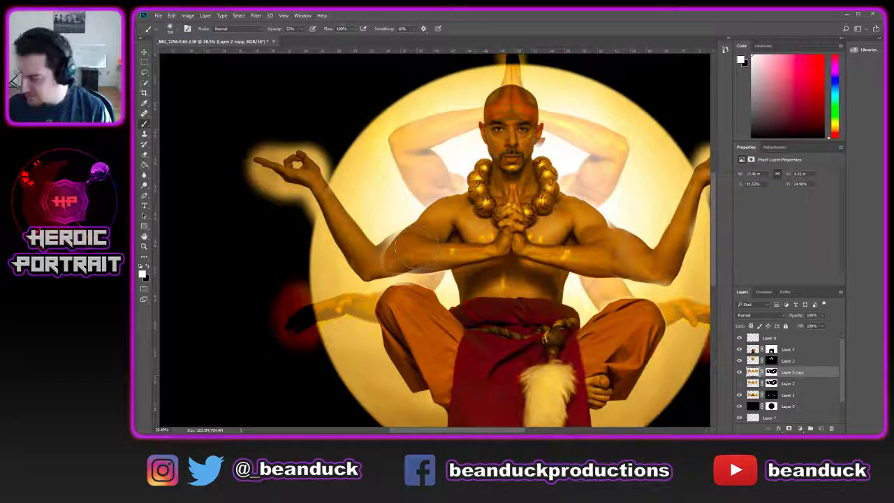
pyautogui.click(772, 372)
pyautogui.press('x')
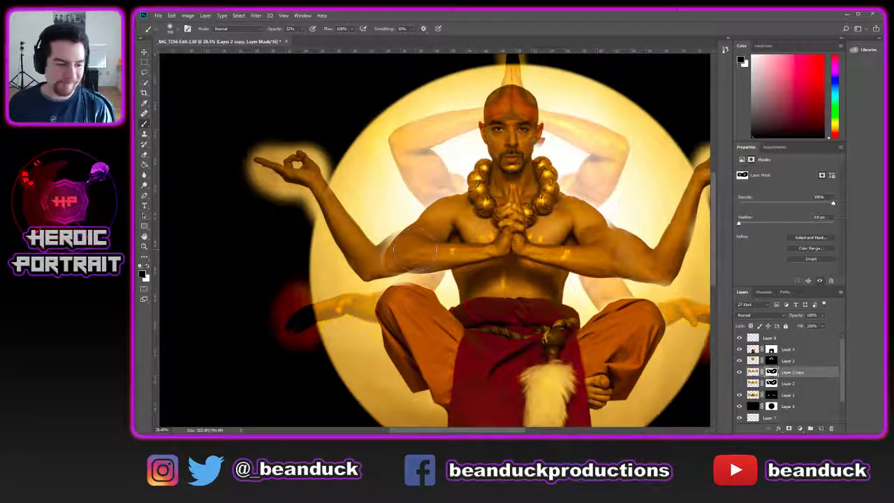
pyautogui.moveTo(413, 263)
pyautogui.mouseDown()
pyautogui.moveTo(405, 264)
pyautogui.moveTo(407, 227)
pyautogui.mouseUp()
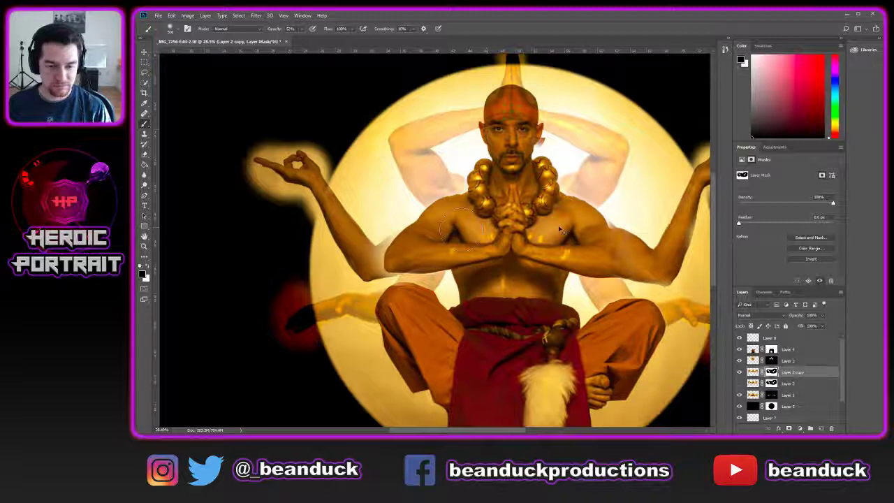
# - Undo the last mask stroke and repaint the front elbow overlap on the image's left with the brush opacity at 100%
pyautogui.hotkey('ctrl', 'z')
pyautogui.click(289, 28)
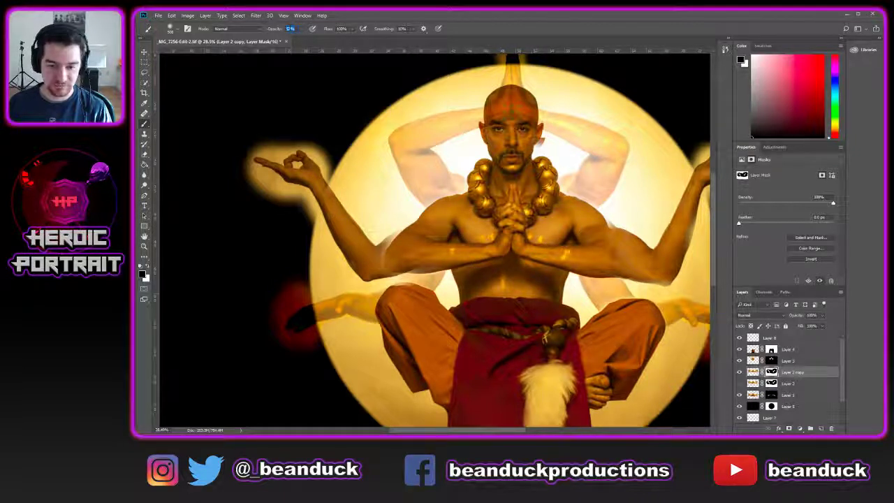
pyautogui.moveTo(419, 251)
pyautogui.mouseDown()
pyautogui.moveTo(414, 230)
pyautogui.moveTo(423, 239)
pyautogui.moveTo(420, 274)
pyautogui.moveTo(439, 269)
pyautogui.mouseUp()
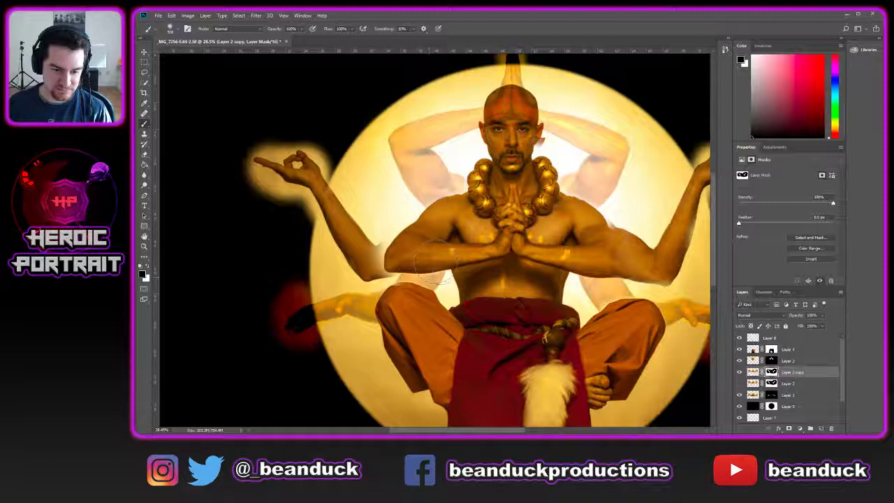
# - Refine the Layer 2 copy mask around the extra arm's elbow on the image's left with a smaller brush, undoing the stray stroke below it
pyautogui.press('x')
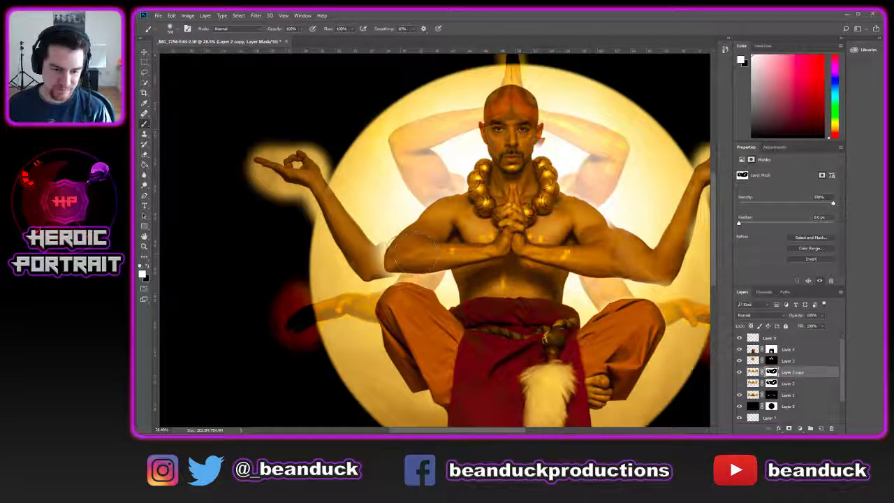
pyautogui.press('[')
pyautogui.moveTo(379, 246)
pyautogui.mouseDown()
pyautogui.moveTo(377, 228)
pyautogui.moveTo(384, 238)
pyautogui.mouseUp()
pyautogui.press(']')
pyautogui.moveTo(382, 289); pyautogui.dragTo(391, 286)
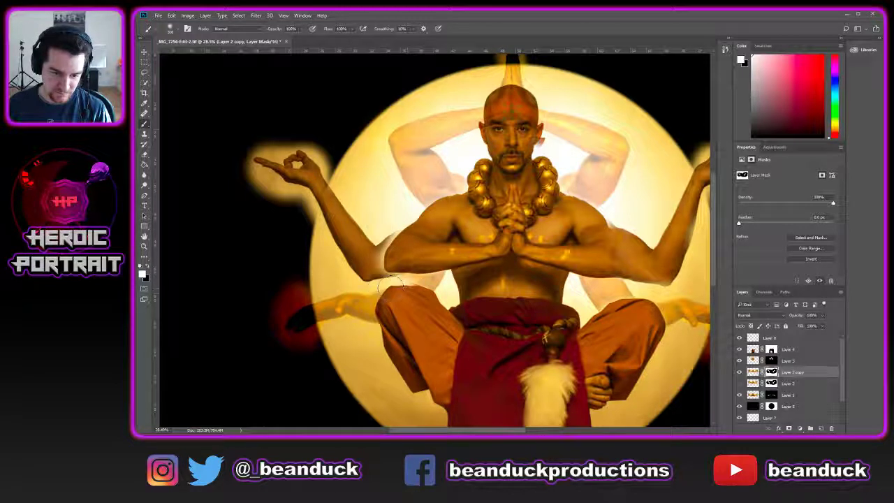
pyautogui.hotkey('ctrl', 'z')
pyautogui.moveTo(389, 222)
pyautogui.mouseDown()
pyautogui.moveTo(388, 236)
pyautogui.moveTo(373, 242)
pyautogui.mouseUp()
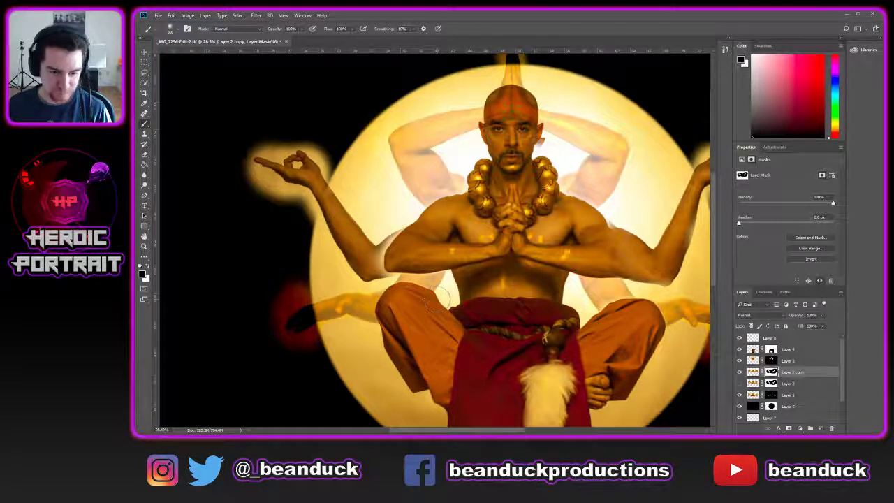
# - Compare the image with Layer 2 copy hidden and shown, and examine the extra arm's join on the image's right
pyautogui.click(740, 373)
pyautogui.click(740, 372)
pyautogui.click(739, 373)
pyautogui.click(739, 372)
pyautogui.click(740, 374)
pyautogui.click(739, 374)
pyautogui.scroll(-5, 565, 248)
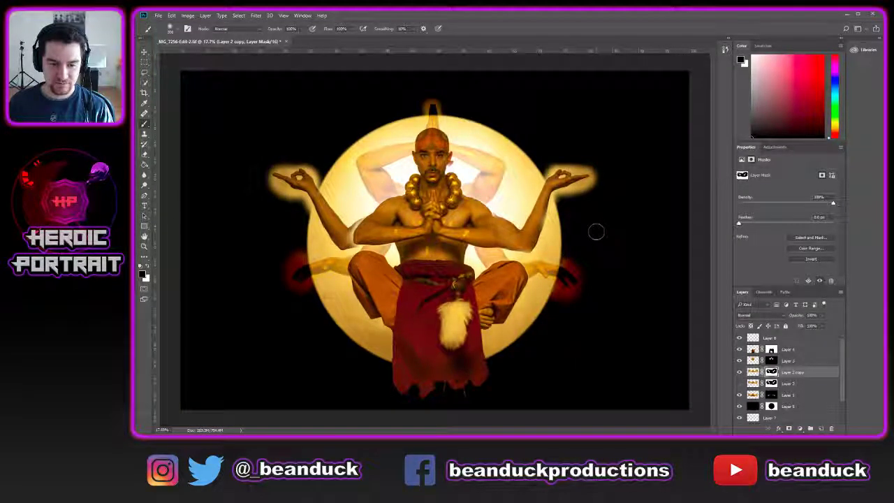
pyautogui.scroll(3, 590, 220)
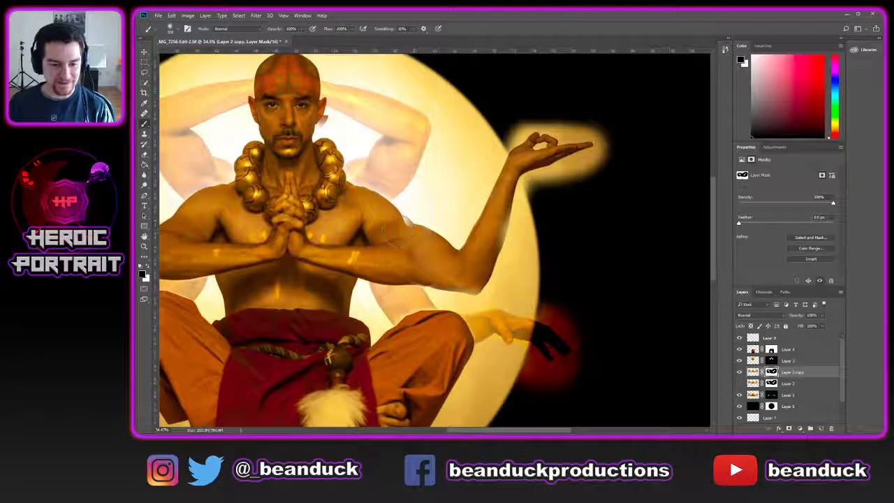
pyautogui.scroll(1, 363, 225)
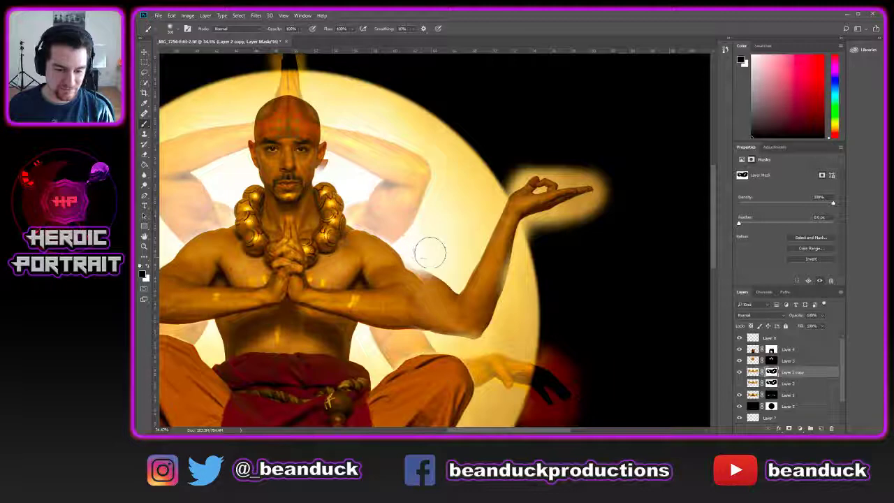
pyautogui.press('x')
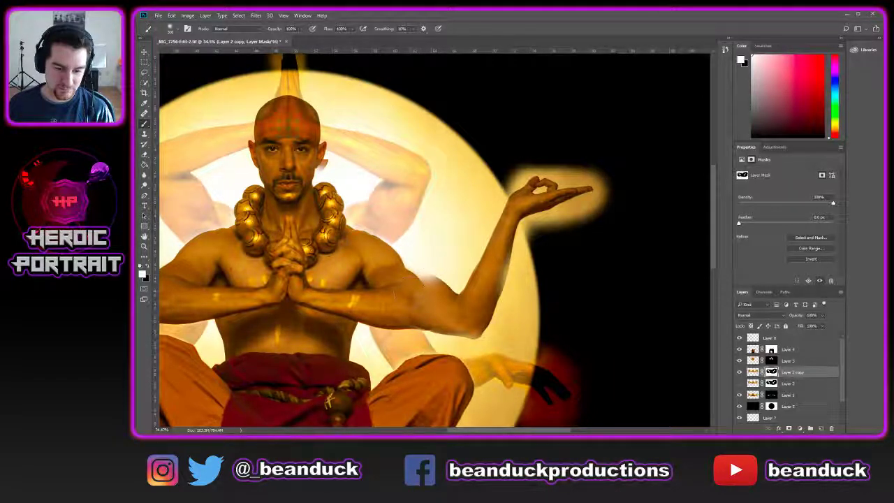
pyautogui.scroll(-7, 419, 292)
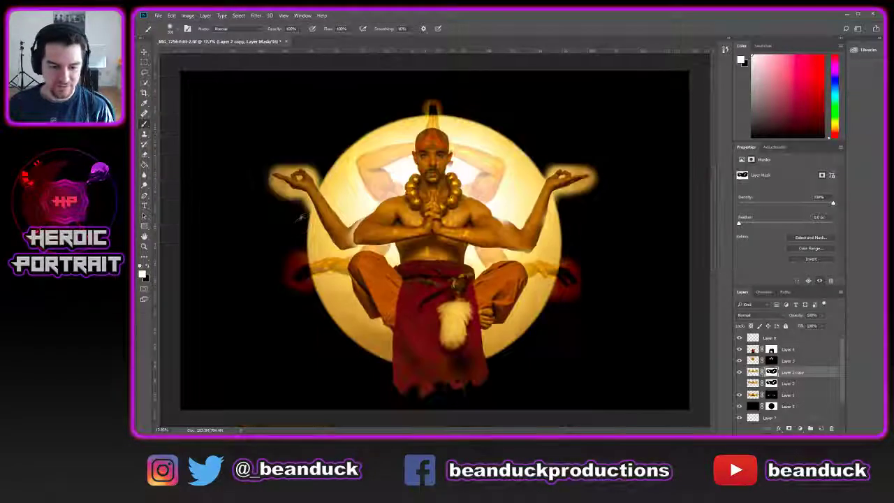
# - Try to shift the extra arm on the image's right by moving a rectangular selection of the Layer 2 copy mask
pyautogui.click(145, 62)
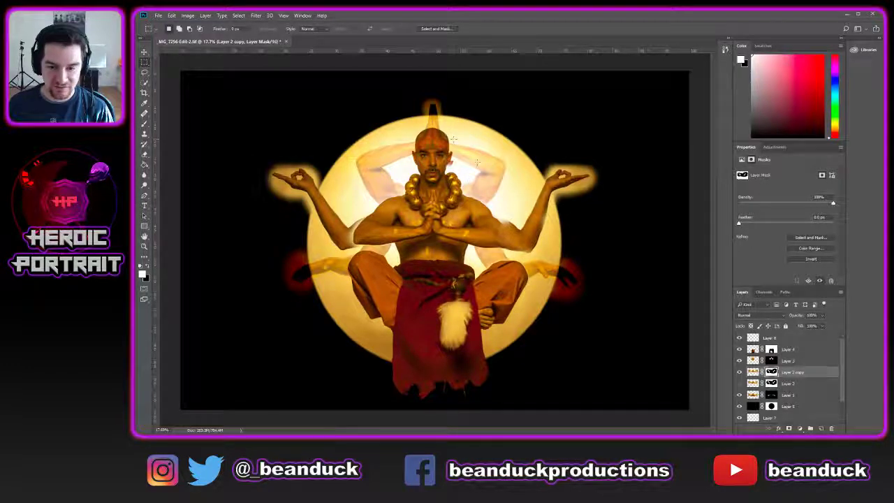
pyautogui.moveTo(441, 146); pyautogui.dragTo(627, 269)
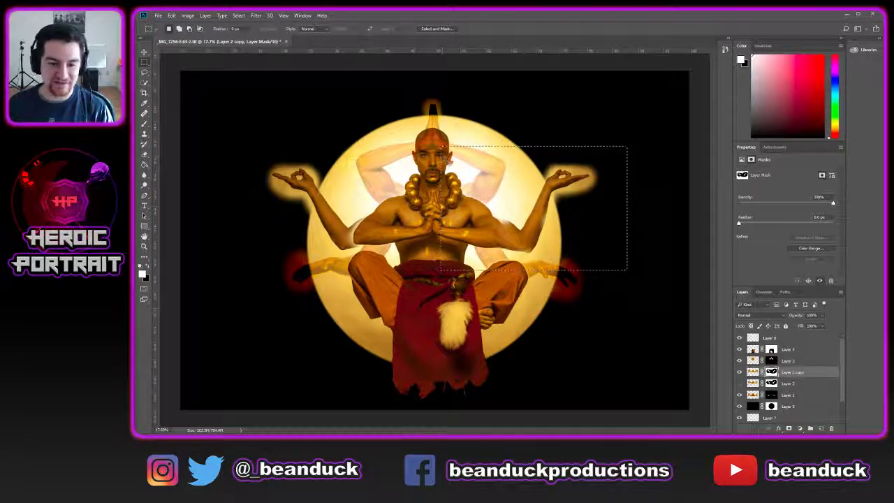
pyautogui.hotkey('ctrl', 'd')
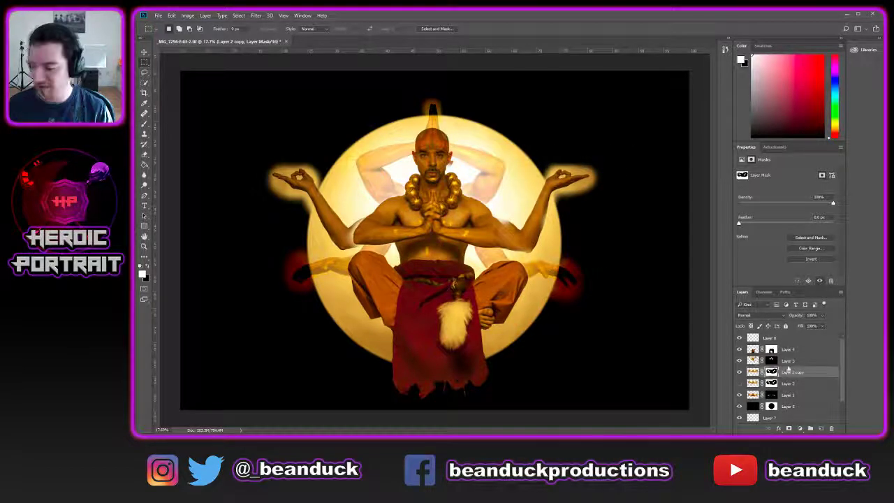
pyautogui.moveTo(427, 131); pyautogui.dragTo(623, 264)
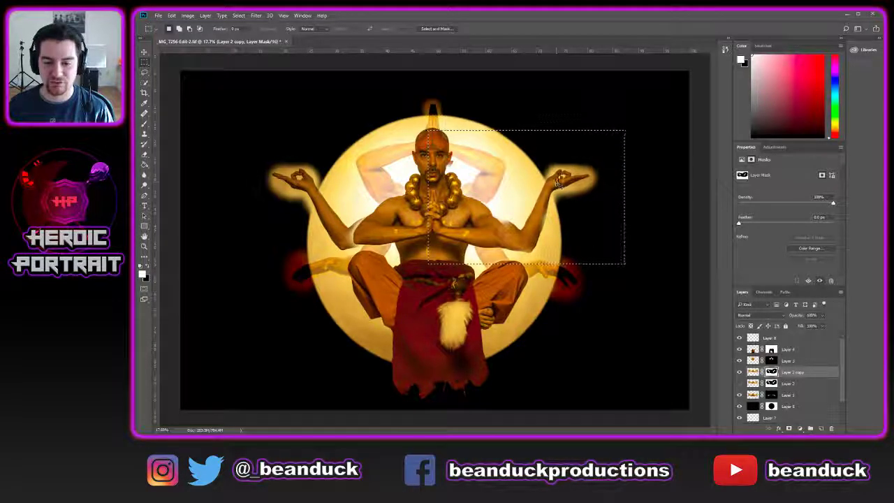
pyautogui.moveTo(509, 186); pyautogui.dragTo(546, 246)
pyautogui.hotkey('ctrl', 'z')
pyautogui.click(752, 372)
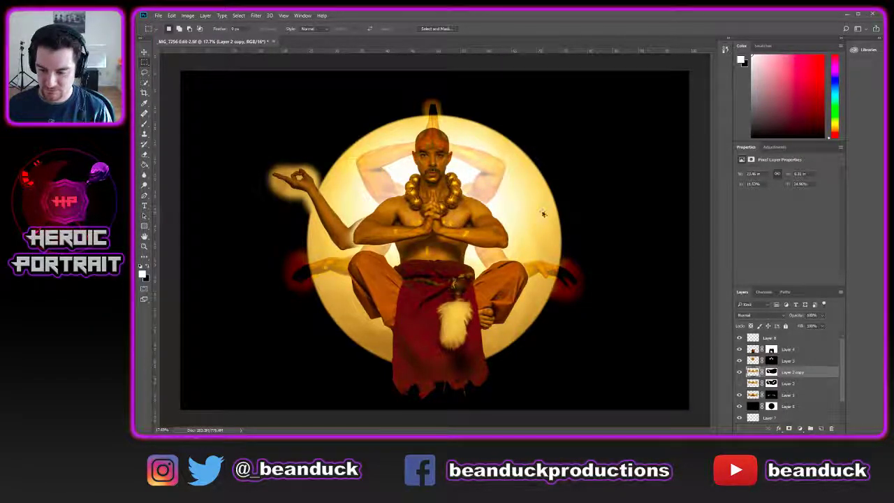
pyautogui.hotkey('ctrl', 'shift', 'z')
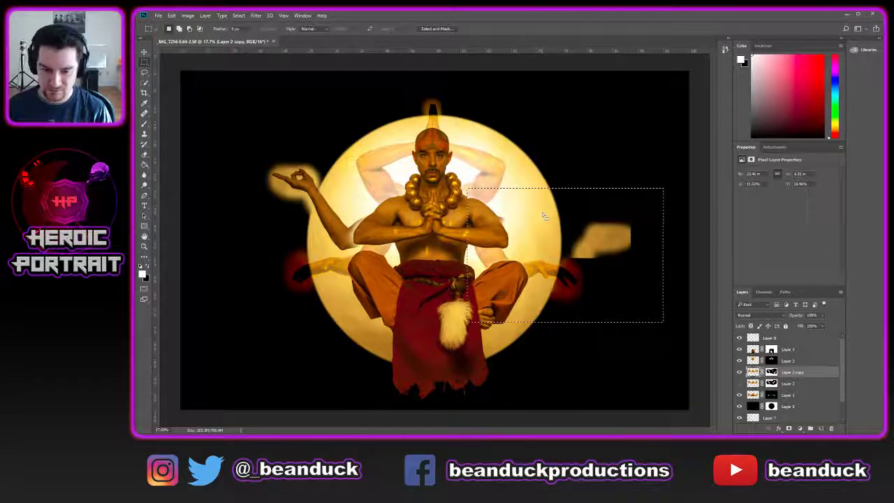
pyautogui.hotkey('ctrl', 'shift', 'z')
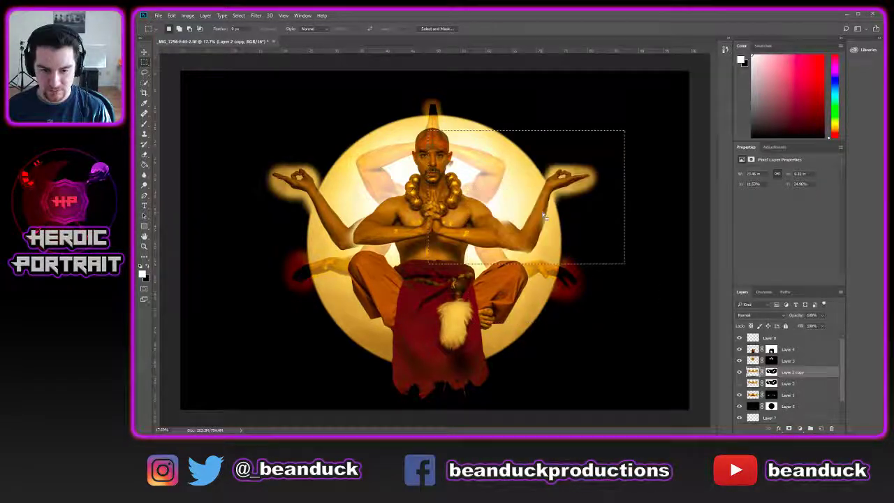
# - Try to move the extra arm's pixels on the Layer 2 copy image within a new rectangular selection
pyautogui.hotkey('ctrl', 'd')
pyautogui.moveTo(428, 120); pyautogui.dragTo(624, 271)
pyautogui.moveTo(537, 216); pyautogui.dragTo(553, 225)
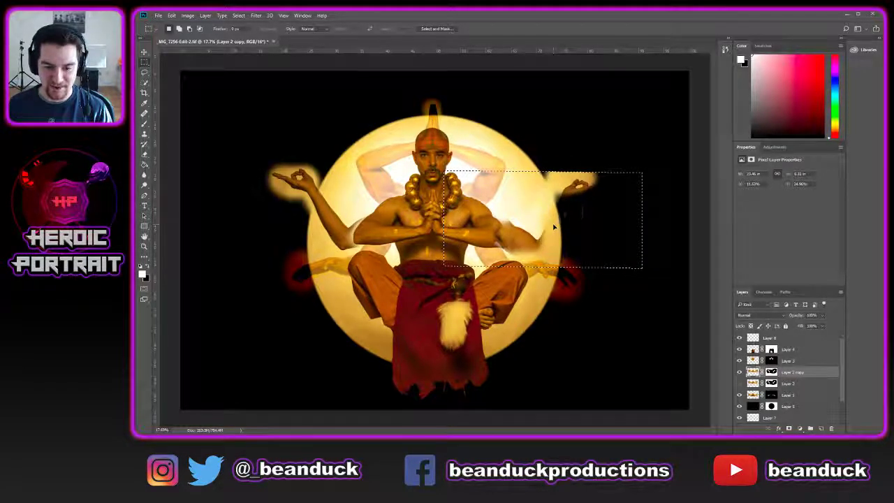
pyautogui.hotkey('ctrl', 'z')
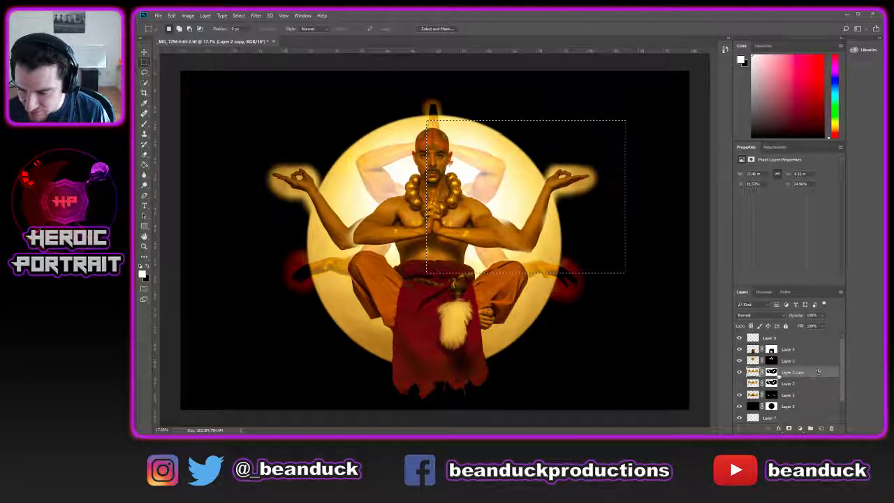
pyautogui.keyDown('ctrl'); pyautogui.click(773, 374); pyautogui.keyUp('ctrl')
pyautogui.hotkey('ctrl', 'd')
pyautogui.click(830, 375)
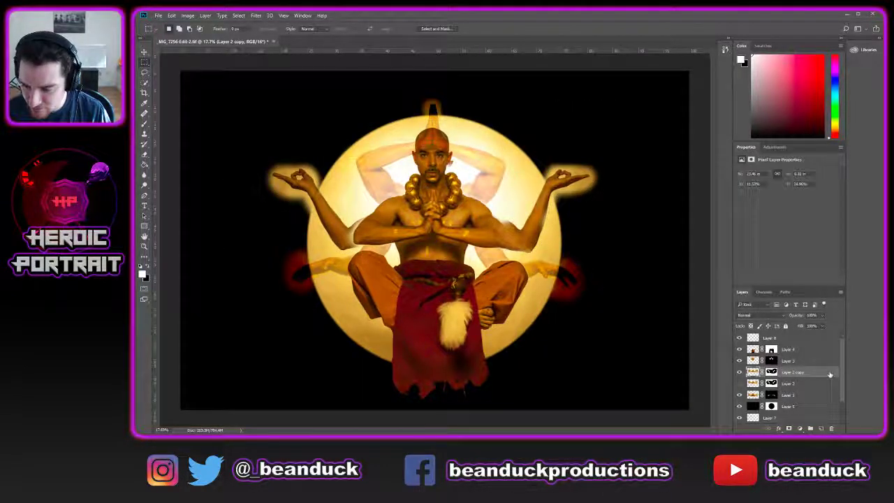
pyautogui.click(772, 373)
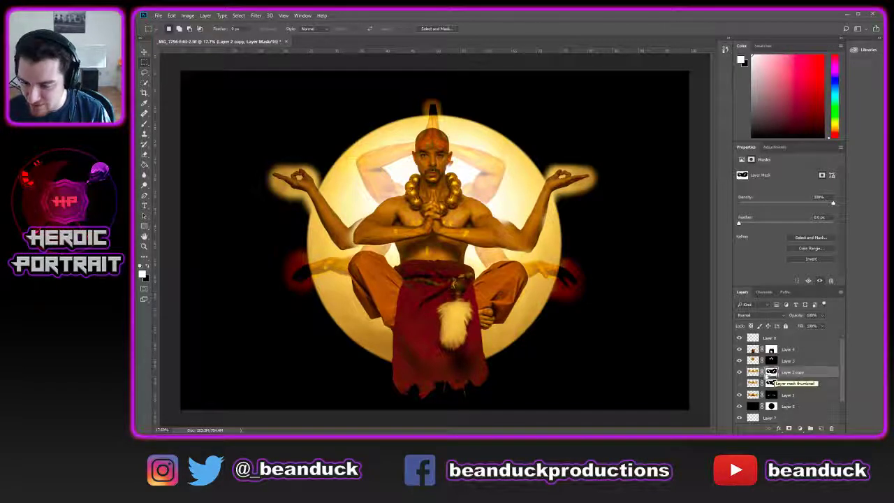
pyautogui.click(760, 375)
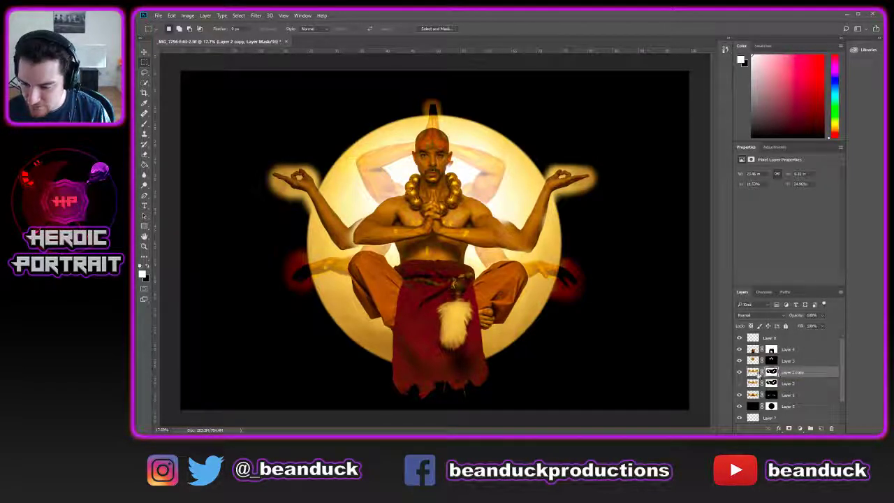
pyautogui.rightClick(770, 373)
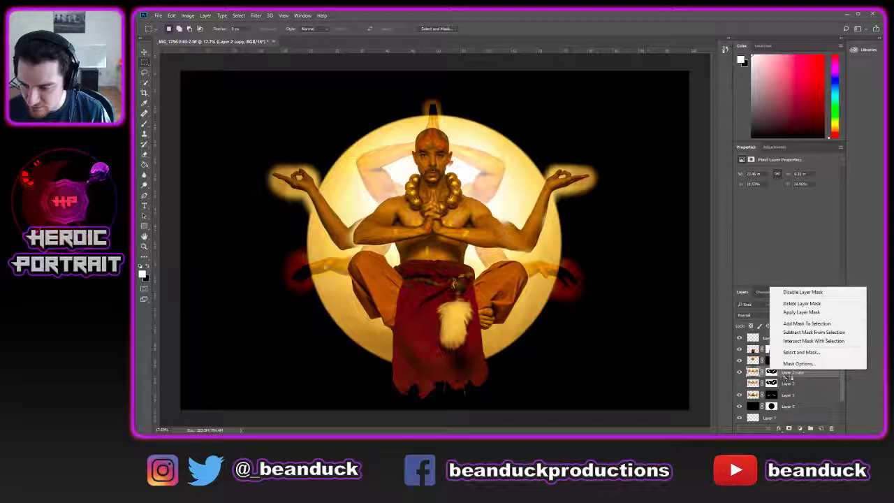
pyautogui.click(827, 375)
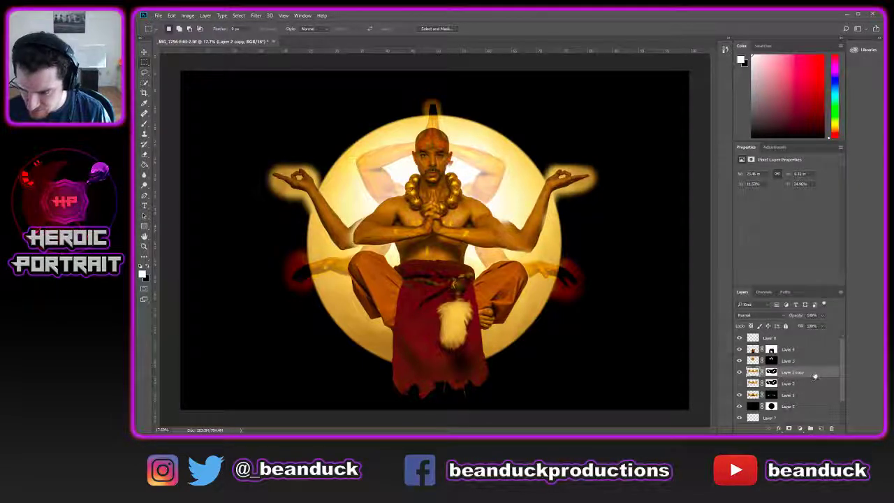
# - Try to reposition the extra arm on the image's right by reselecting it and nudging its Layer 2 copy pixels against the front elbow
pyautogui.moveTo(456, 149); pyautogui.dragTo(608, 259)
pyautogui.moveTo(556, 225); pyautogui.dragTo(555, 224)
pyautogui.hotkey('ctrl', 'd')
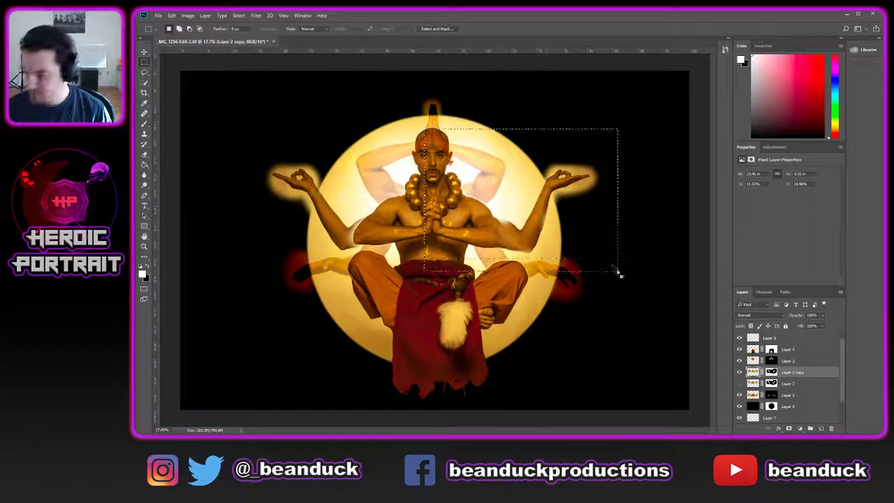
pyautogui.moveTo(495, 210)
pyautogui.mouseDown()
pyautogui.moveTo(536, 226)
pyautogui.moveTo(518, 219)
pyautogui.moveTo(518, 234)
pyautogui.moveTo(522, 218)
pyautogui.moveTo(531, 222)
pyautogui.moveTo(510, 212)
pyautogui.mouseUp()
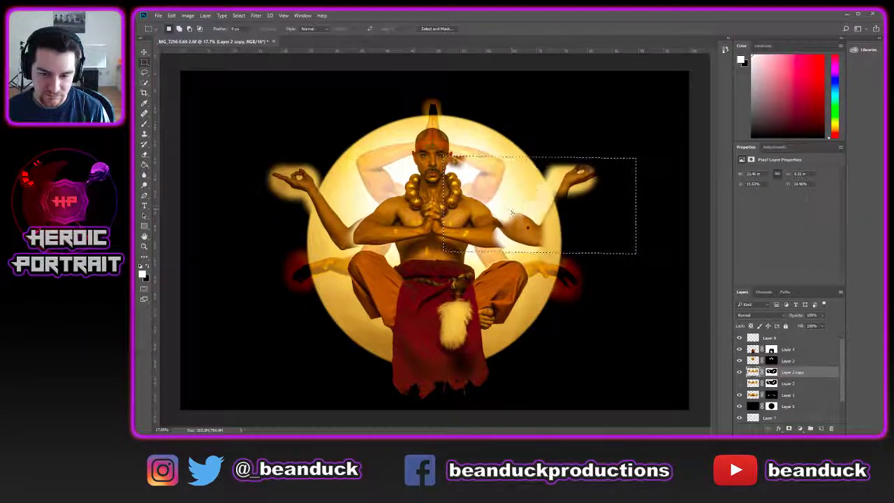
pyautogui.keyDown('shift'); pyautogui.click(771, 372); pyautogui.keyUp('shift')
pyautogui.moveTo(547, 215); pyautogui.dragTo(533, 234)
pyautogui.keyDown('shift'); pyautogui.click(771, 372); pyautogui.keyUp('shift')
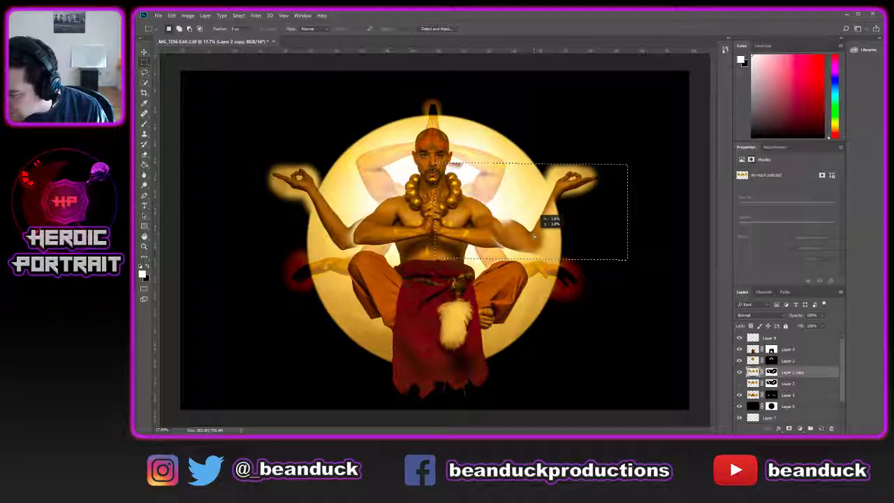
pyautogui.moveTo(533, 234); pyautogui.dragTo(533, 233)
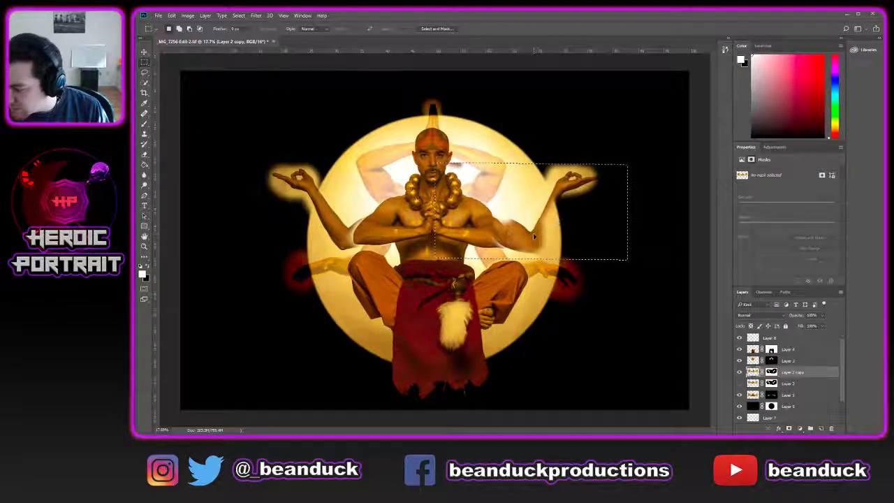
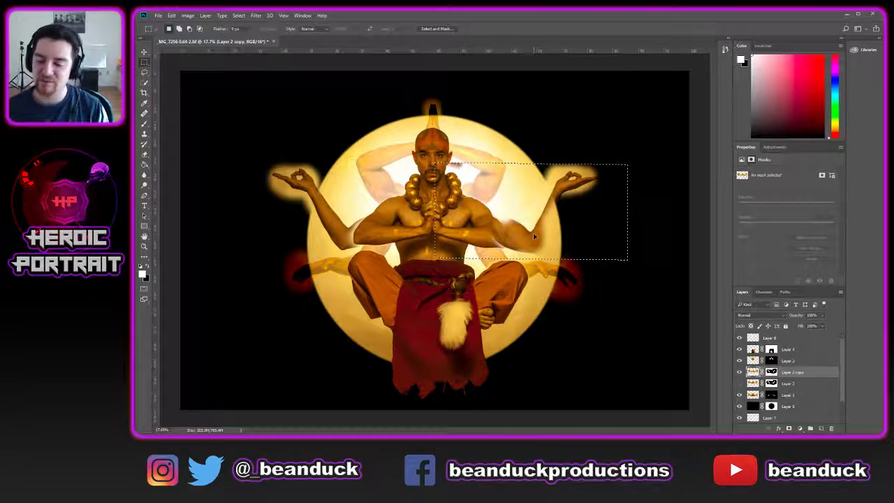
pyautogui.hotkey('ctrl', 'alt', 'z')
pyautogui.hotkey('ctrl', 'alt', 'z')
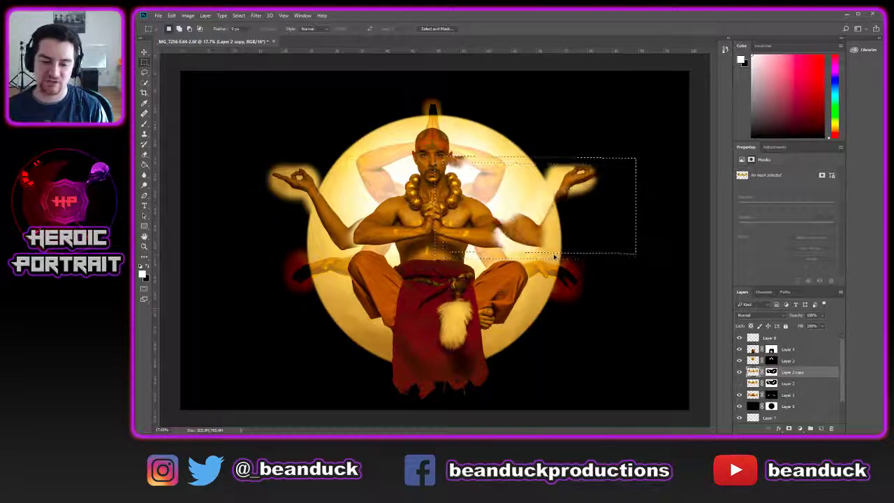
# - Try to move the Layer 2 copy arm with its layer mask loaded as the selection
pyautogui.click(821, 373)
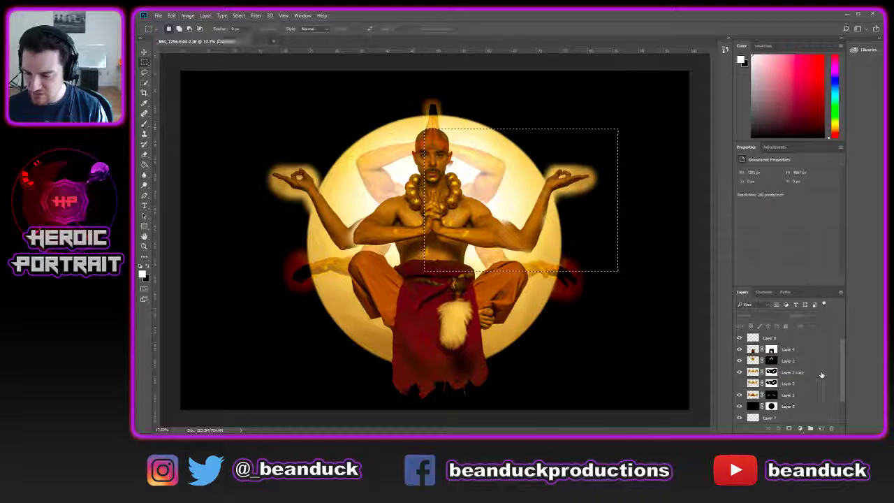
pyautogui.click(770, 372)
pyautogui.click(758, 374)
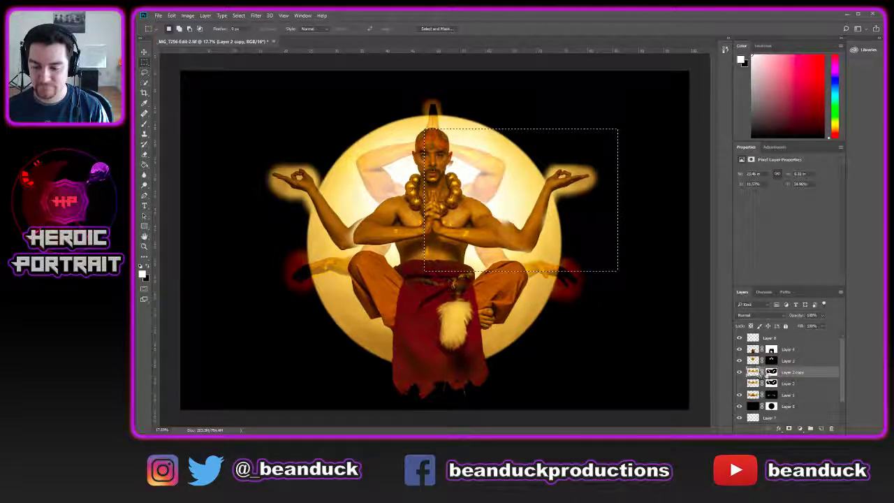
pyautogui.keyDown('ctrl'); pyautogui.click(767, 375); pyautogui.keyUp('ctrl')
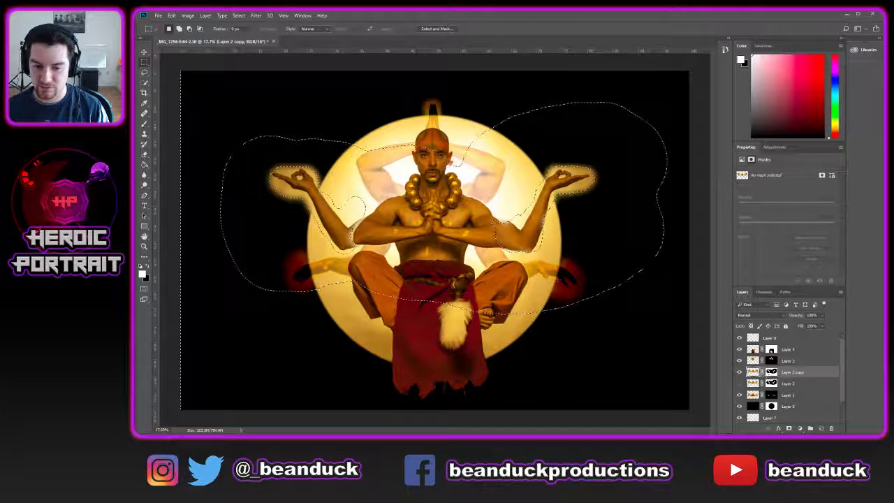
pyautogui.moveTo(512, 218); pyautogui.dragTo(571, 209)
pyautogui.hotkey('ctrl', 'z')
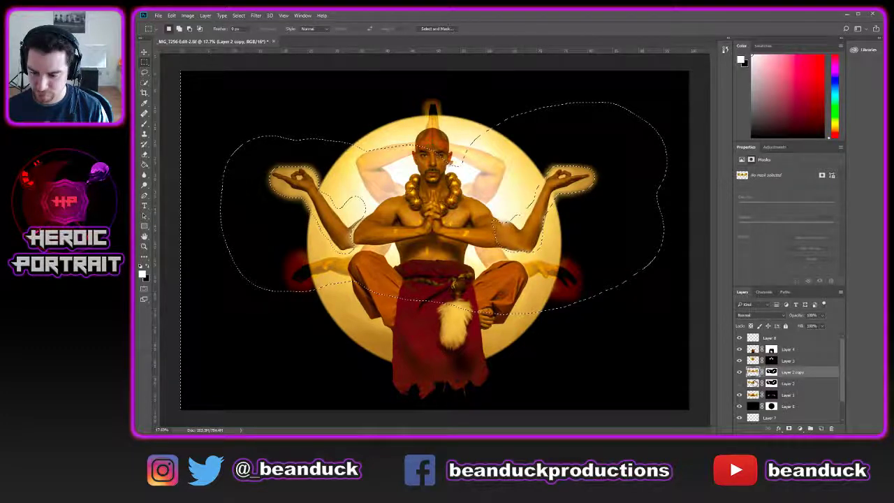
pyautogui.keyDown('ctrl'); pyautogui.click(754, 372); pyautogui.keyUp('ctrl')
pyautogui.hotkey('ctrl', 'd')
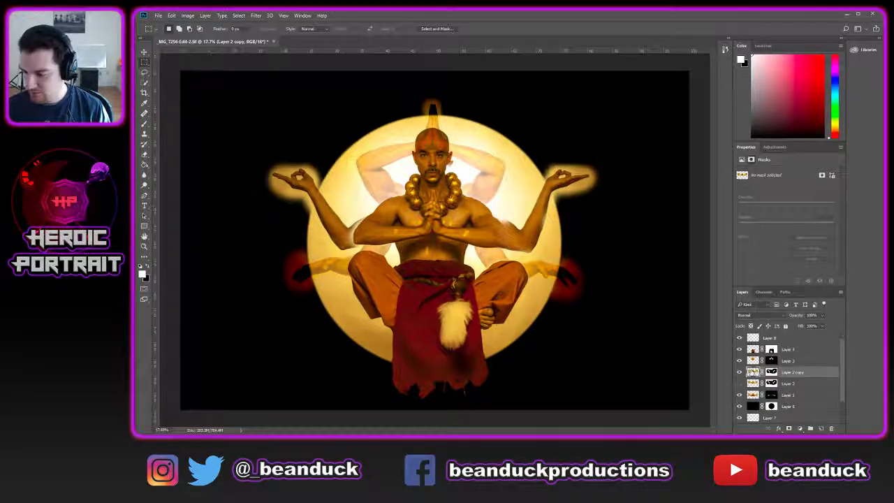
# - Select the extra arm on the image's right with a rectangular marquee and shift its Layer 2 copy pixels outward and down
pyautogui.moveTo(630, 269); pyautogui.dragTo(423, 136)
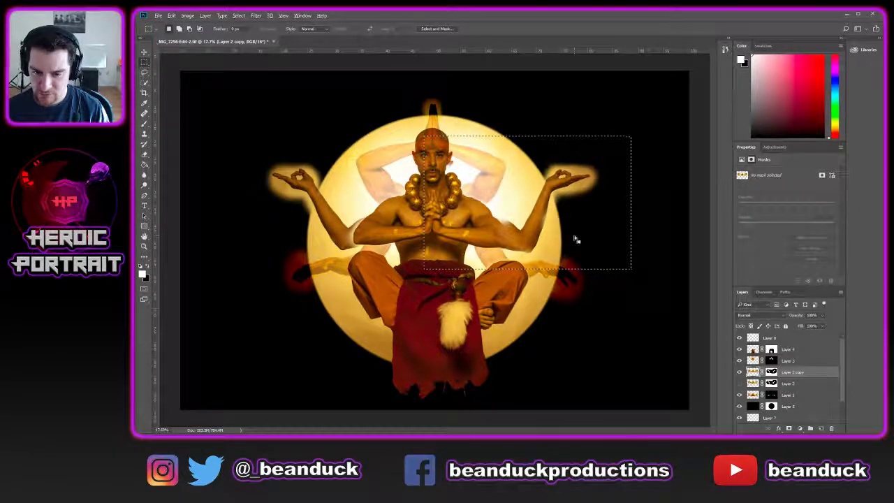
pyautogui.moveTo(559, 230); pyautogui.dragTo(572, 227)
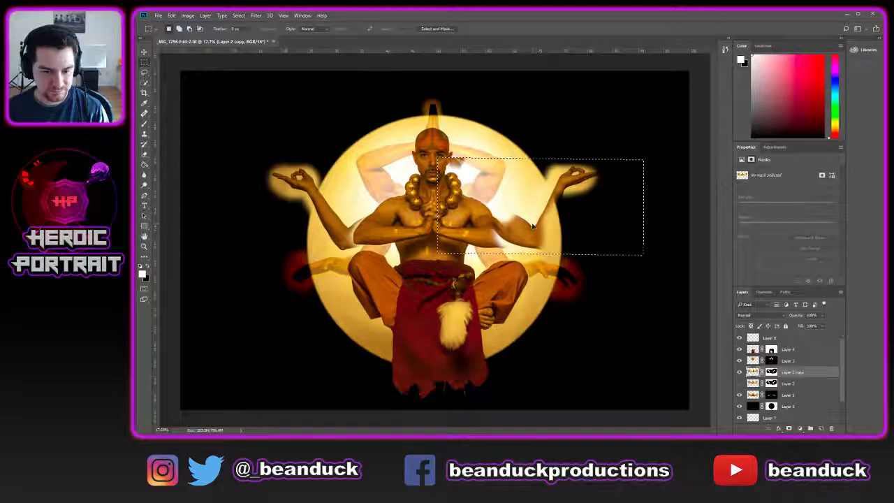
pyautogui.moveTo(532, 238); pyautogui.dragTo(533, 238)
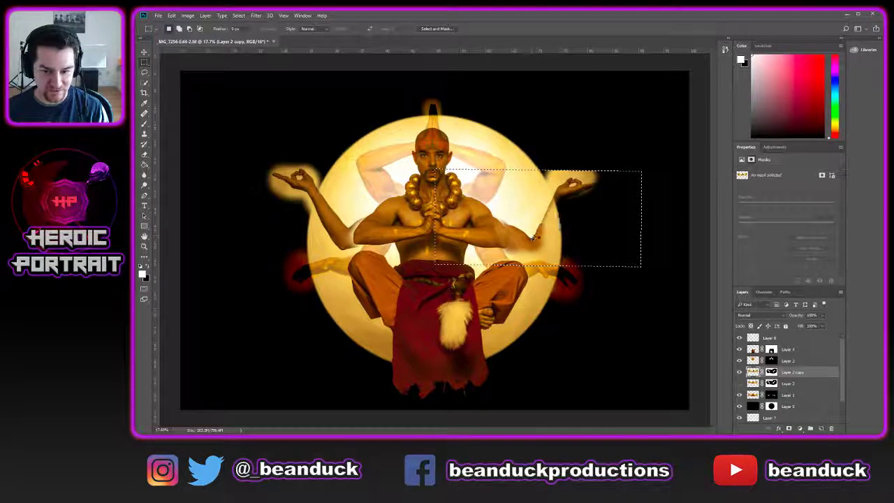
# - Rotate the selected extra arm counterclockwise with Free Transform and shift it outward from the front elbow
pyautogui.hotkey('ctrl', 't')
pyautogui.moveTo(668, 224); pyautogui.dragTo(578, 219)
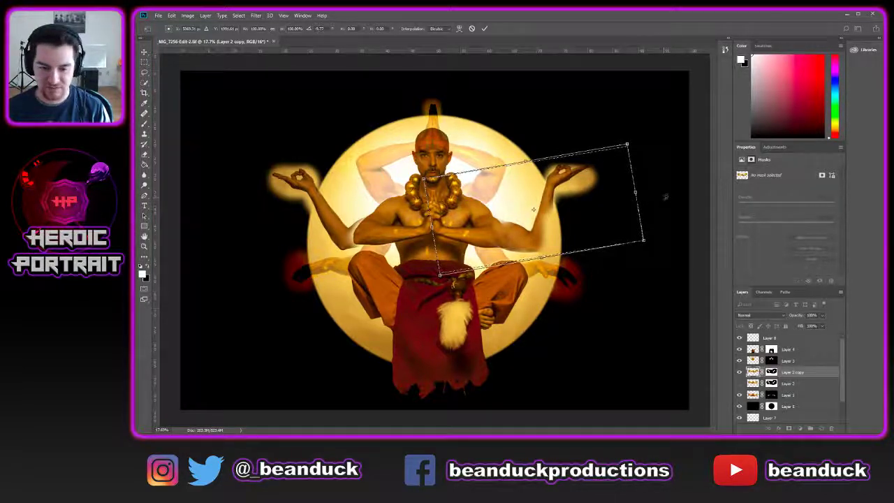
pyautogui.moveTo(588, 213); pyautogui.dragTo(641, 205)
pyautogui.press('Right')
pyautogui.press('Right')
pyautogui.press('Right')
pyautogui.press('Right')
pyautogui.press('Up')
pyautogui.press('Up')
pyautogui.press('Up')
pyautogui.press('Up')
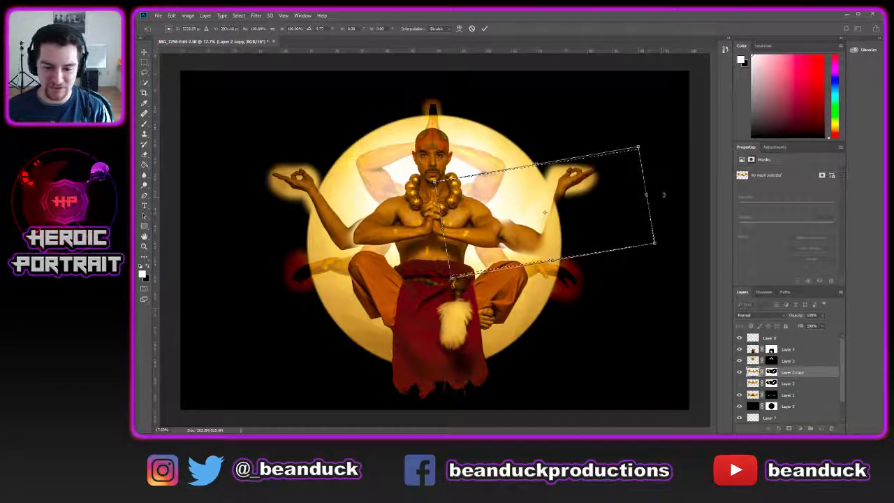
# - Fine-tune the extra arm's rotation and position behind the front elbow, apply the transform and deselect
pyautogui.moveTo(687, 176); pyautogui.dragTo(684, 177)
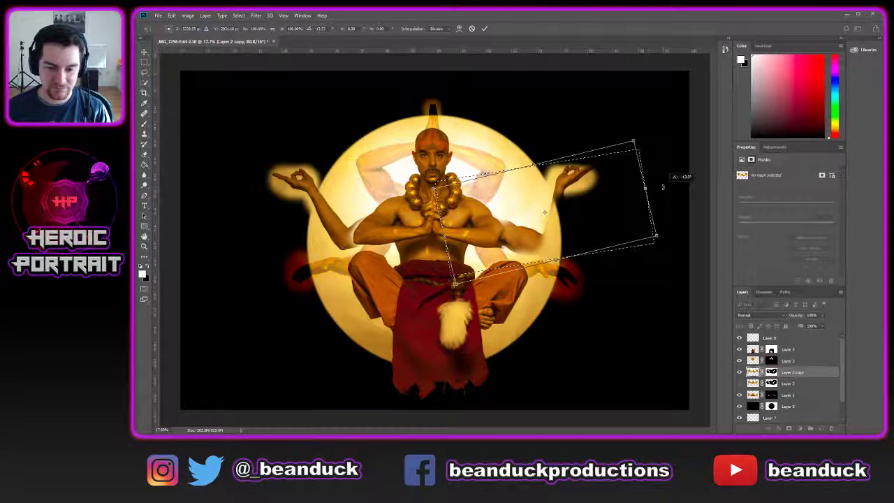
pyautogui.moveTo(608, 198)
pyautogui.mouseDown()
pyautogui.moveTo(608, 185)
pyautogui.moveTo(597, 195)
pyautogui.mouseUp()
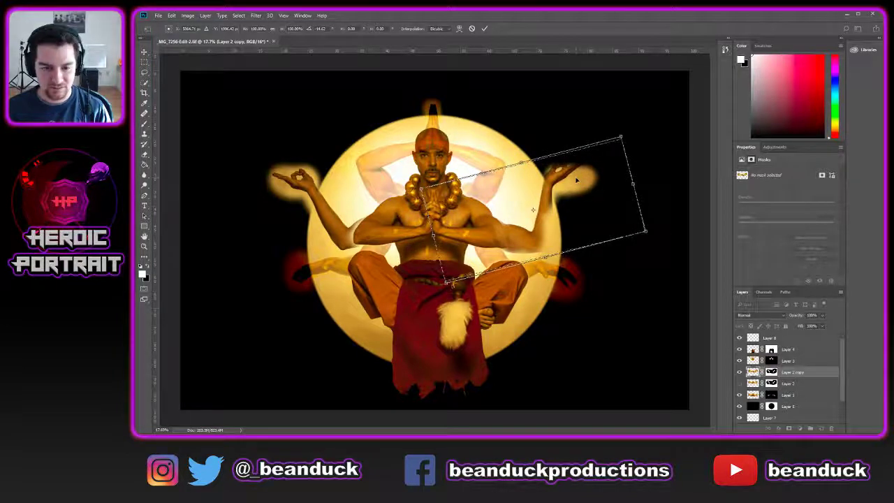
pyautogui.moveTo(666, 169); pyautogui.dragTo(668, 177)
pyautogui.moveTo(591, 203); pyautogui.dragTo(599, 203)
pyautogui.press('Return')
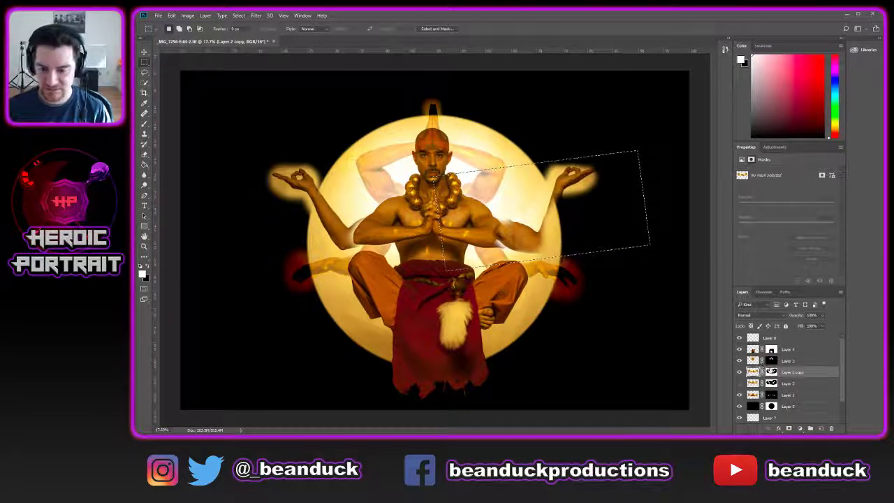
pyautogui.hotkey('ctrl', 'd')
# - Paint black on the Layer 2 copy mask with a smaller brush to hide the extra arm where it overlaps the front elbow
pyautogui.click(771, 372)
pyautogui.press('b')
pyautogui.press('x')
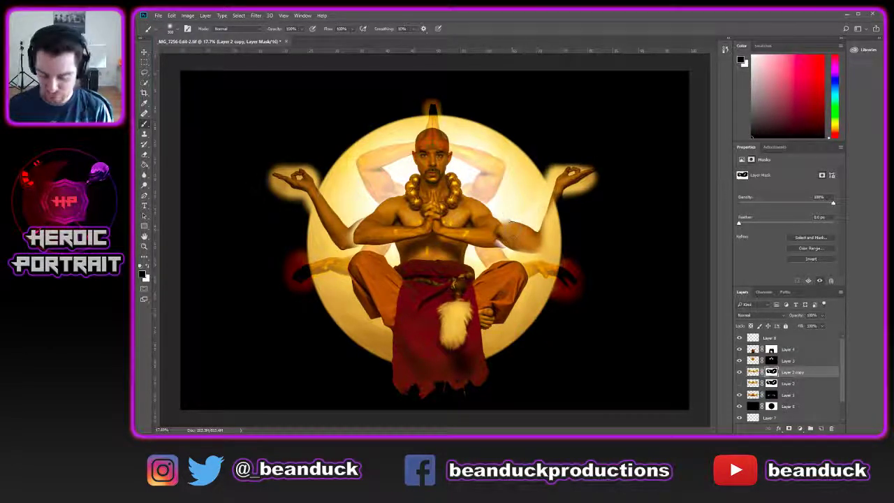
pyautogui.press('z')
pyautogui.click(511, 218)
pyautogui.click(510, 219)
pyautogui.press('b')
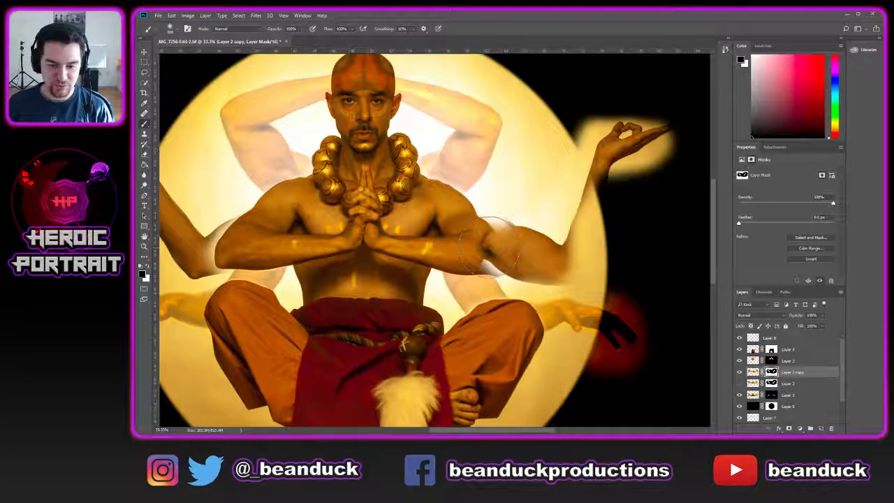
pyautogui.press('[')
pyautogui.press('[')
pyautogui.moveTo(493, 242); pyautogui.dragTo(482, 266)
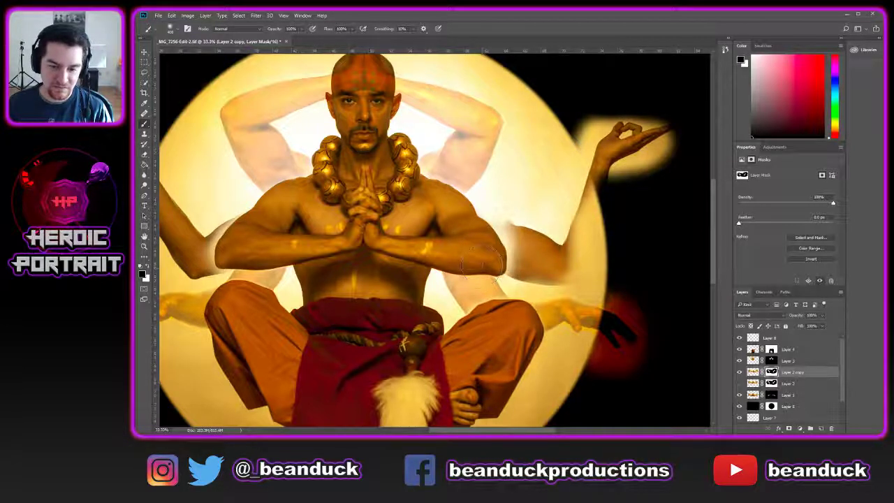
pyautogui.press('x')
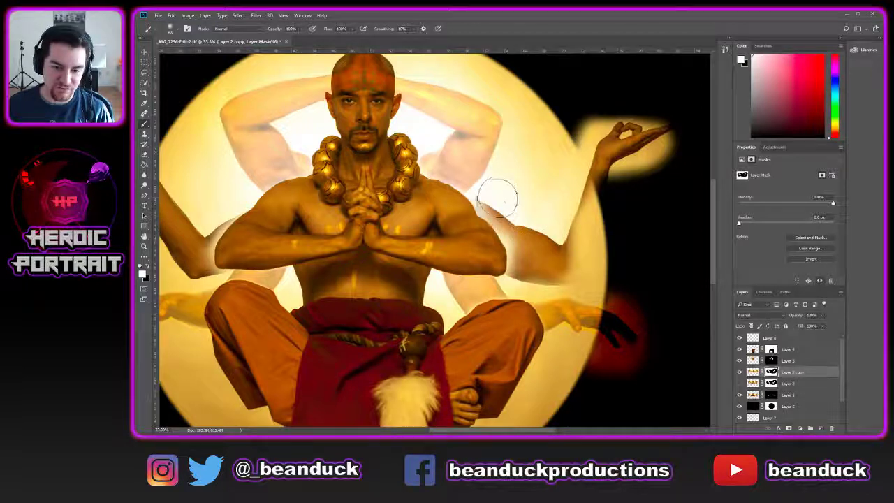
pyautogui.press('x')
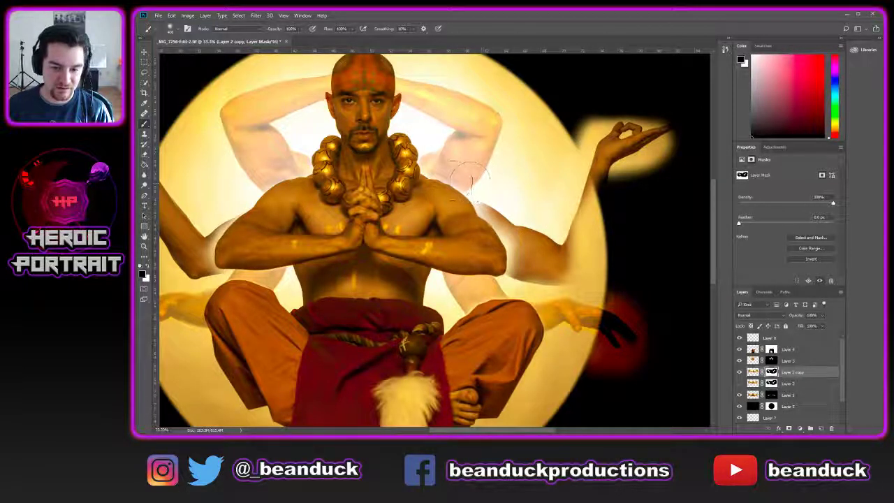
# - Nudge Layer 2 copy with its mask slightly toward the image's left so the extra arm sits closer to the front arm
pyautogui.press('v')
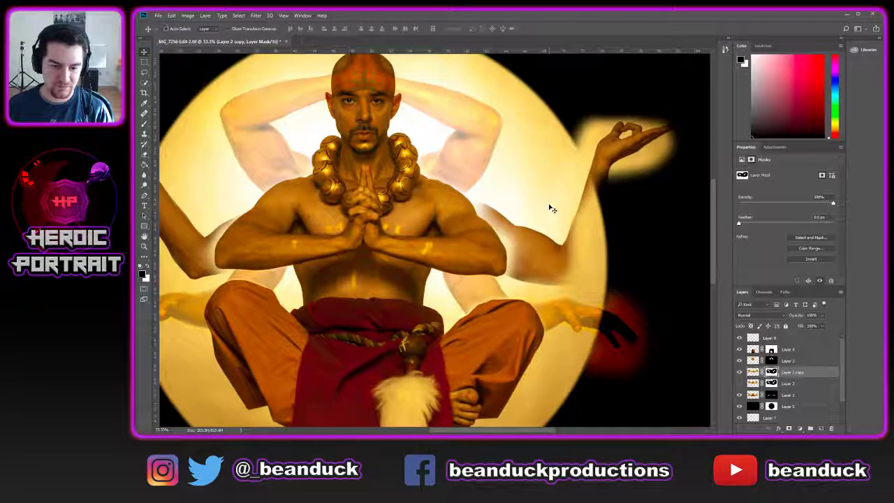
pyautogui.hotkey('ctrl', 'Left')
pyautogui.hotkey('ctrl', 'Left')
pyautogui.hotkey('ctrl', 'Left')
pyautogui.hotkey('ctrl', 'Left')
pyautogui.hotkey('ctrl', 'Left')
pyautogui.hotkey('ctrl', 'Left')
pyautogui.hotkey('ctrl', 'Left')
pyautogui.hotkey('ctrl', 'Left')
pyautogui.hotkey('ctrl', 'Left')
pyautogui.hotkey('ctrl', 'Left')
pyautogui.hotkey('ctrl', 'Left')
pyautogui.hotkey('ctrl', 'Left')
pyautogui.hotkey('ctrl', 'Left')
pyautogui.hotkey('ctrl', 'Left')
pyautogui.hotkey('ctrl', 'Left')
pyautogui.hotkey('ctrl', 'Left')
pyautogui.hotkey('ctrl', 'Left')
pyautogui.hotkey('ctrl', 'Left')
pyautogui.hotkey('ctrl', 'Left')
pyautogui.hotkey('ctrl', 'Left')
pyautogui.press('Left')
pyautogui.press('Left')
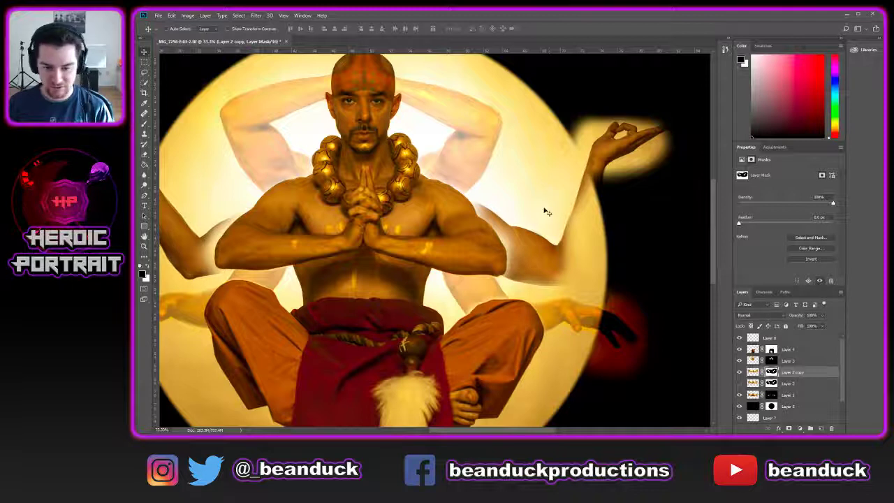
pyautogui.press('Left')
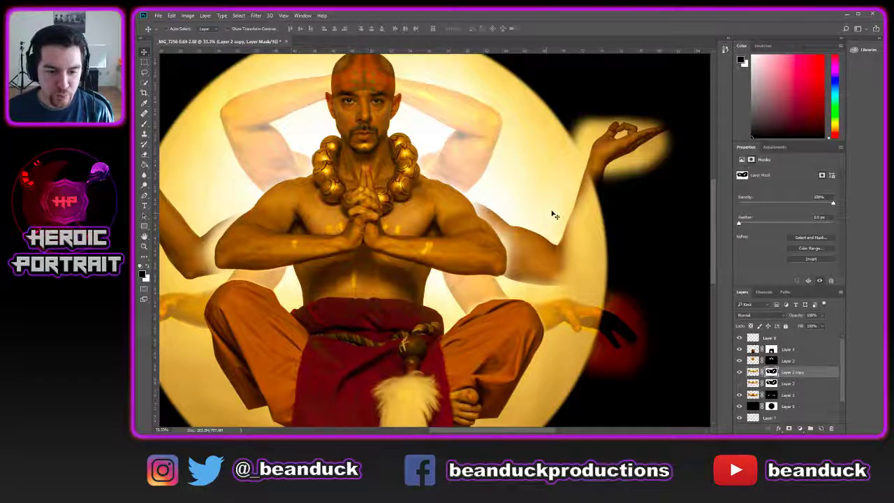
# - Paint white on the Layer 2 copy mask to reveal the outer forearm, elbow and fingertips of the extra arm on the image's right
pyautogui.press('b')
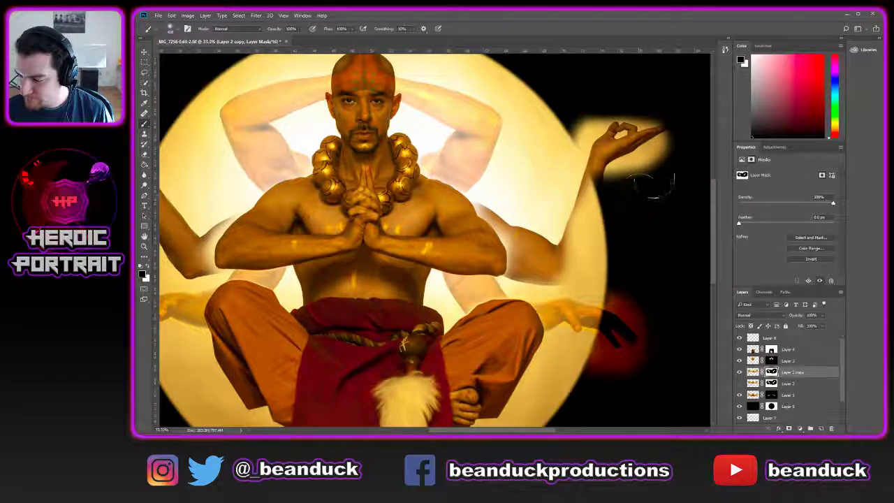
pyautogui.scroll(1, 614, 223)
pyautogui.scroll(-3, 583, 265)
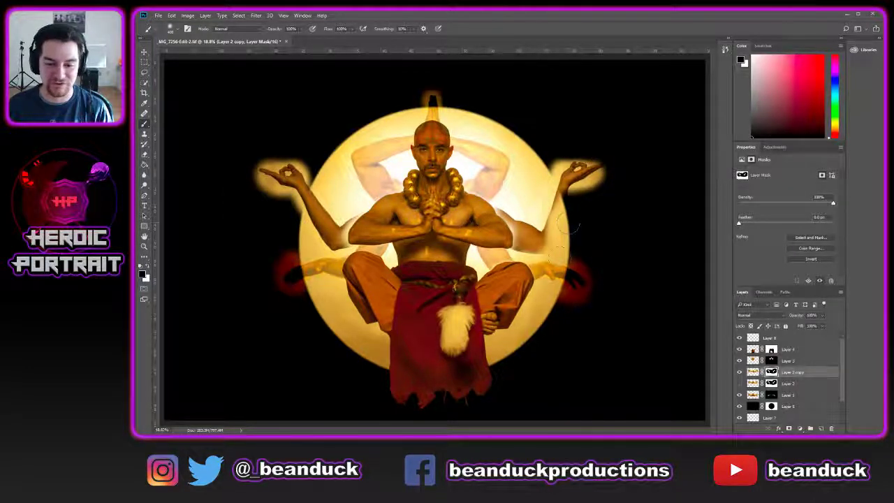
pyautogui.press('x')
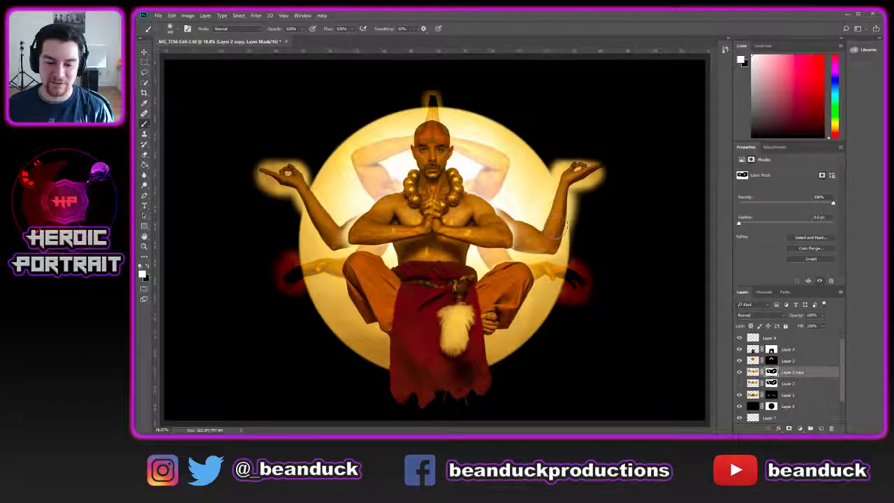
pyautogui.scroll(2, 583, 218)
pyautogui.moveTo(580, 226)
pyautogui.mouseDown()
pyautogui.moveTo(558, 190)
pyautogui.moveTo(569, 174)
pyautogui.moveTo(537, 259)
pyautogui.moveTo(521, 261)
pyautogui.mouseUp()
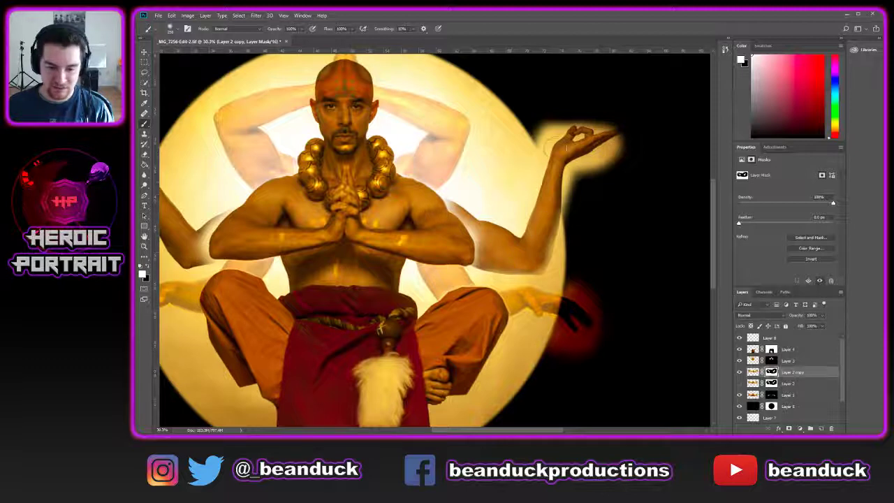
pyautogui.moveTo(584, 140)
pyautogui.mouseDown()
pyautogui.moveTo(619, 128)
pyautogui.moveTo(604, 123)
pyautogui.moveTo(577, 133)
pyautogui.mouseUp()
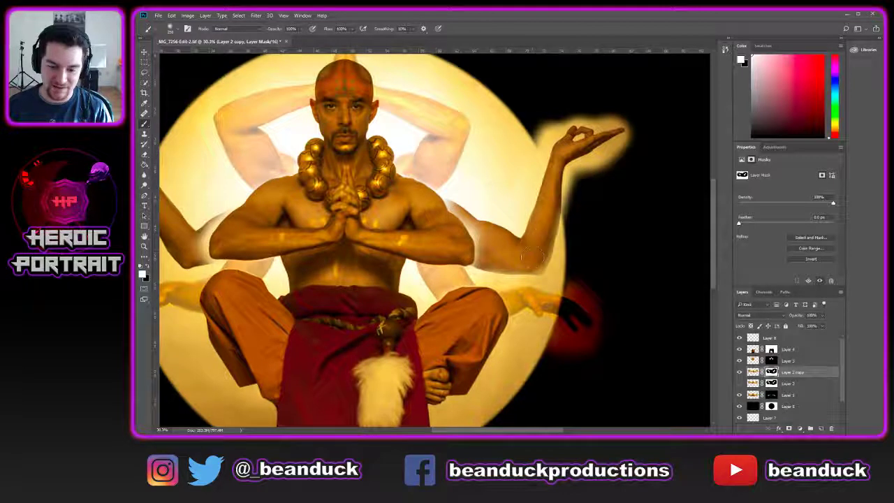
pyautogui.press('x')
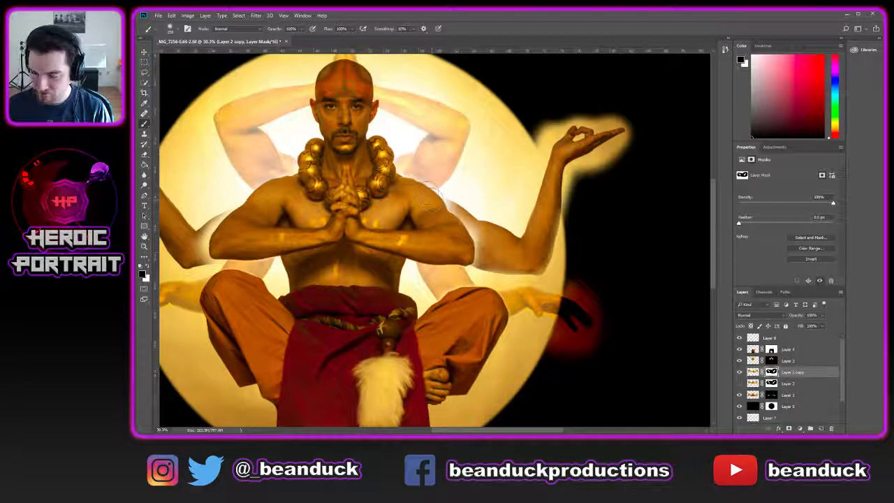
pyautogui.moveTo(424, 190); pyautogui.dragTo(494, 189)
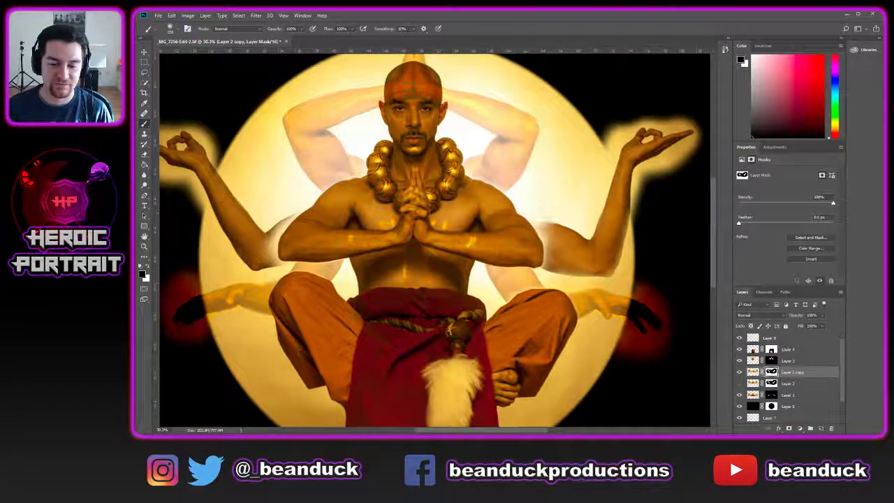
# - Set the blend mode of Layer 2 copy to Hard Light and its opacity to 50%
pyautogui.press('z')
pyautogui.keyDown('alt'); pyautogui.click(503, 170); pyautogui.keyUp('alt')
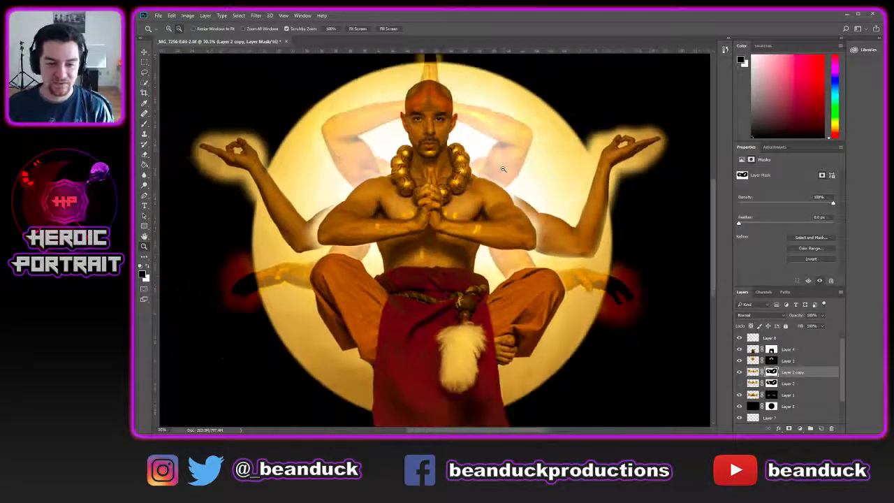
pyautogui.keyDown('alt'); pyautogui.click(503, 170); pyautogui.keyUp('alt')
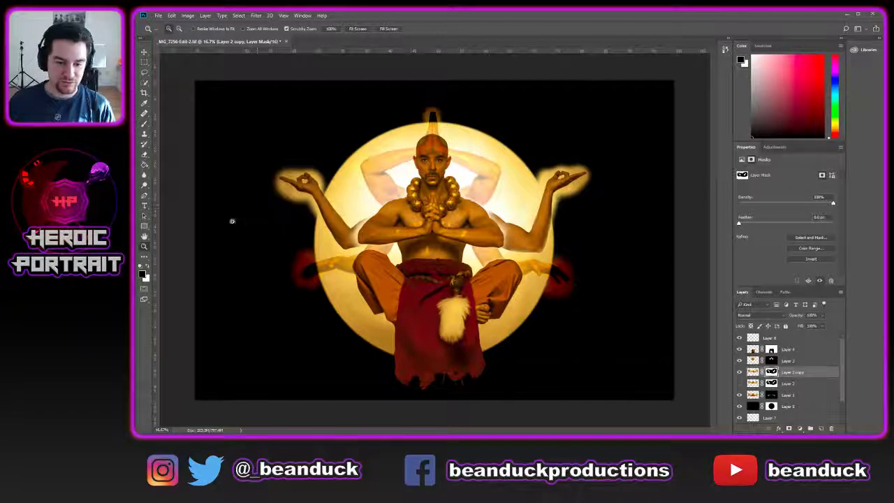
pyautogui.press('b')
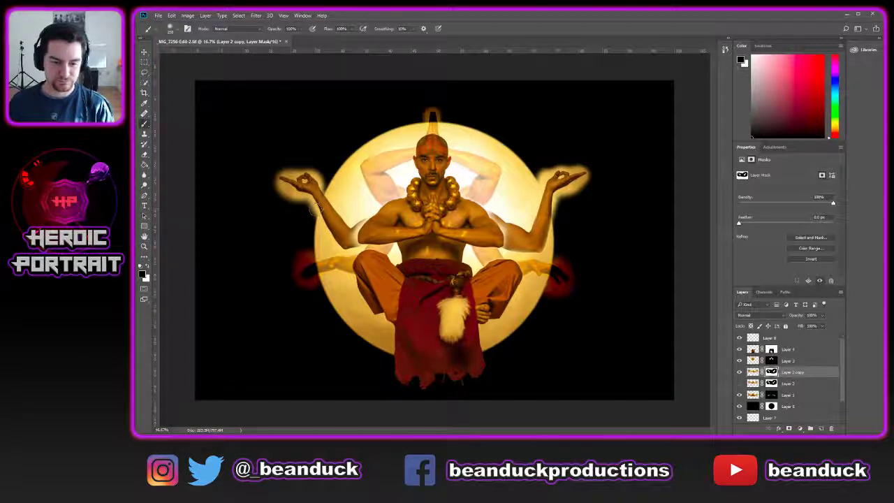
pyautogui.press('h')
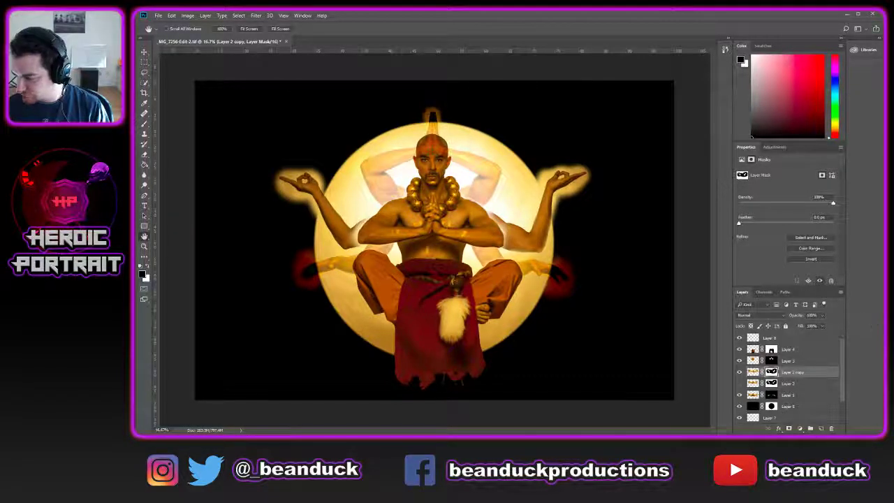
pyautogui.click(761, 315)
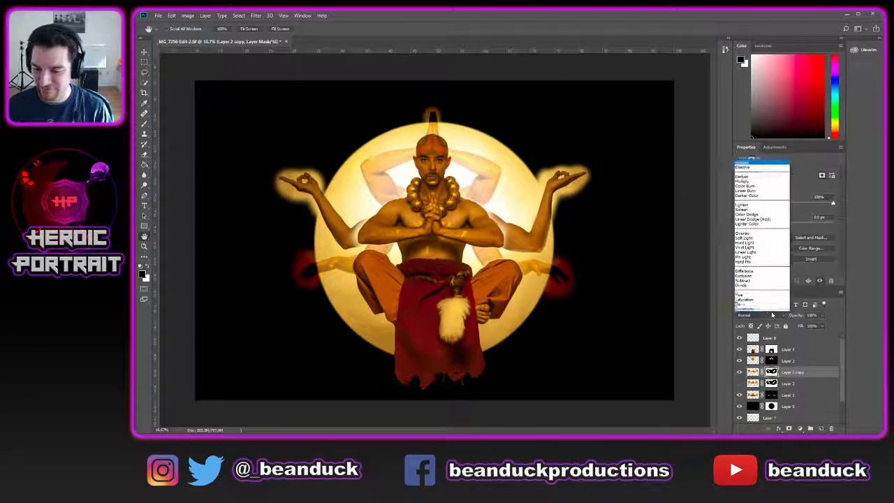
pyautogui.click(752, 242)
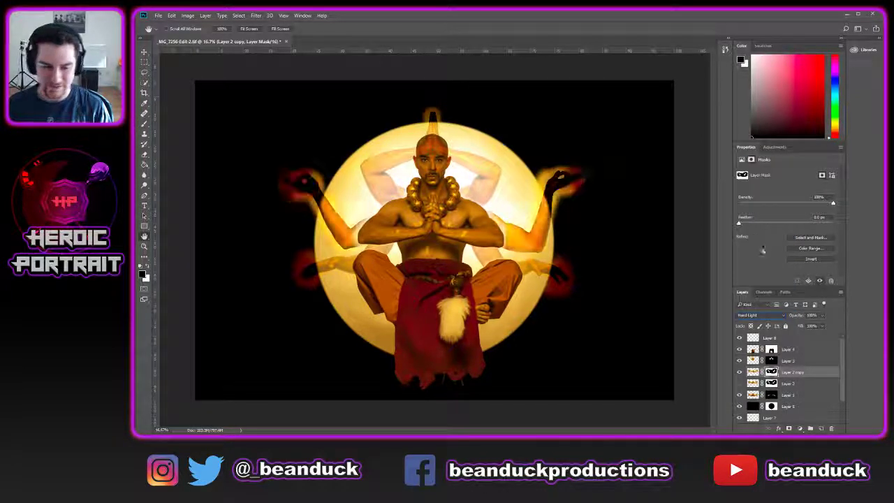
pyautogui.click(811, 317)
pyautogui.write('100')
pyautogui.press('Return')
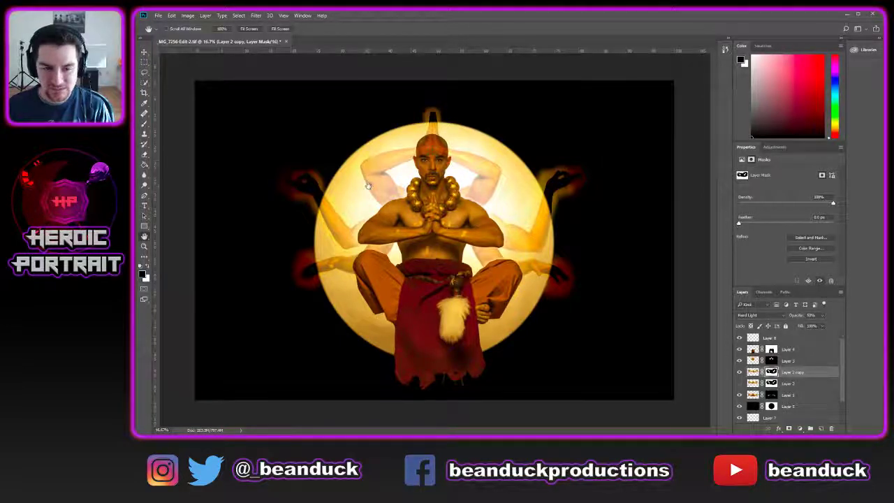
# - Compare the composite with and without Layer 2 copy by repeatedly toggling the layer's visibility
pyautogui.scroll(2, 368, 186)
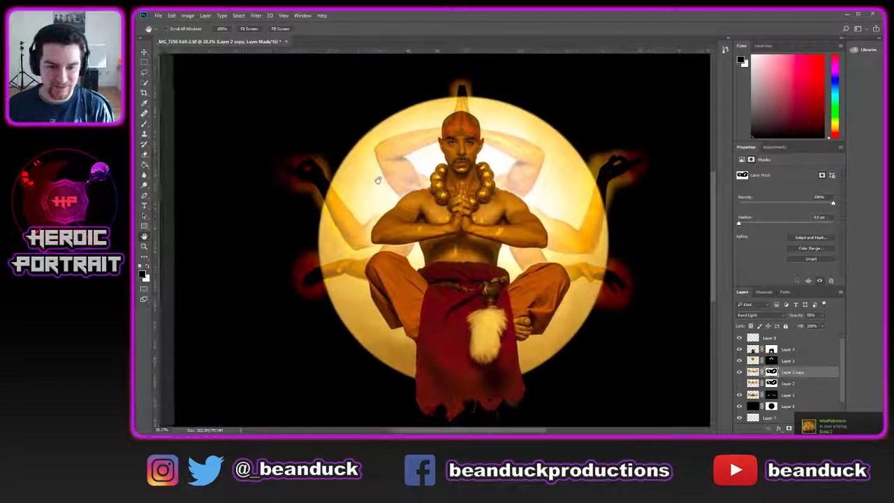
pyautogui.moveTo(372, 179); pyautogui.dragTo(360, 167)
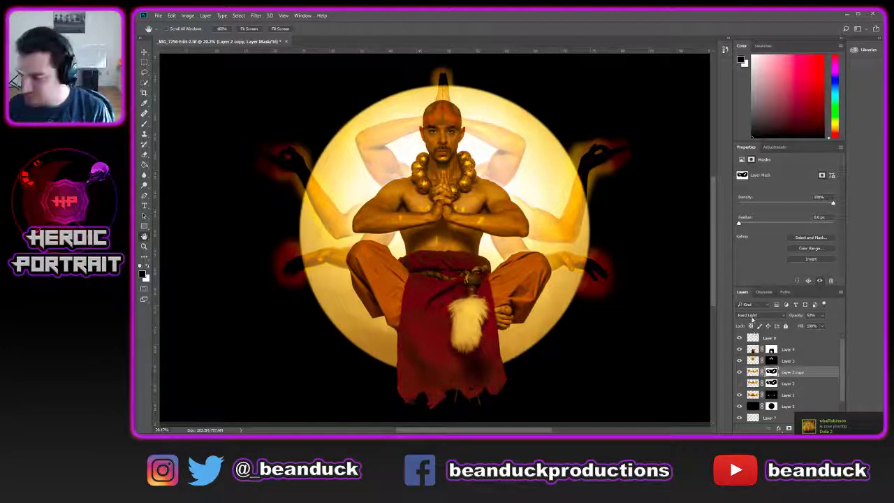
pyautogui.click(740, 376)
pyautogui.click(740, 376)
pyautogui.click(740, 376)
pyautogui.click(740, 376)
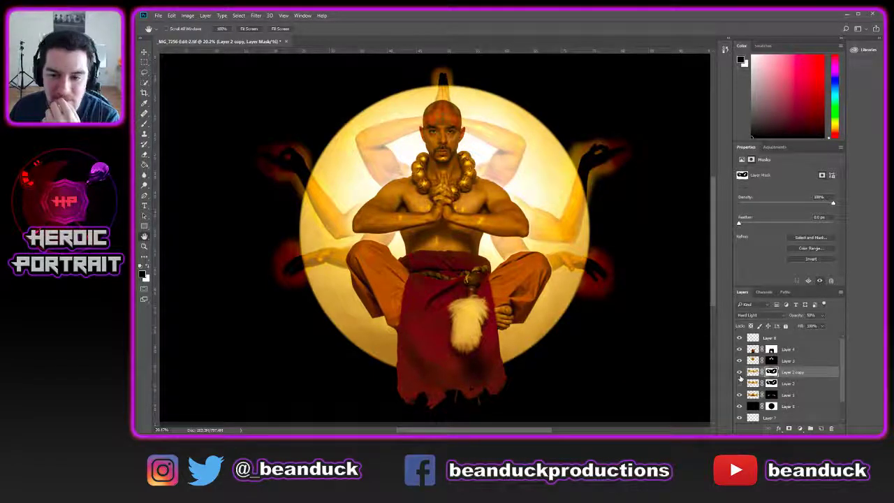
pyautogui.click(739, 376)
pyautogui.click(739, 376)
pyautogui.click(740, 376)
pyautogui.click(740, 376)
pyautogui.click(740, 376)
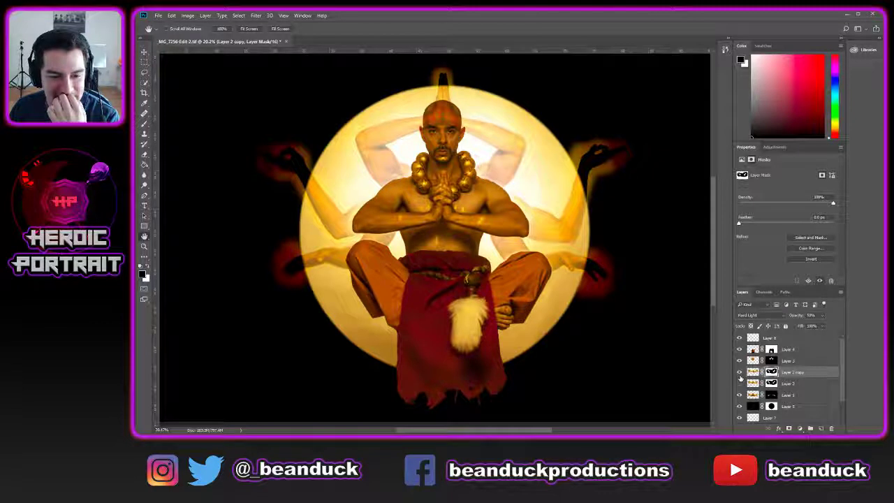
pyautogui.click(739, 376)
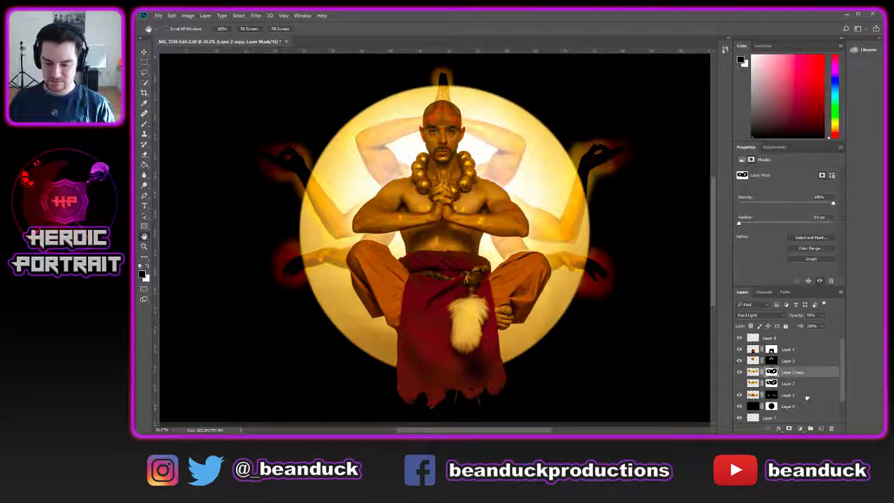
# - Examine the faded extra arms against the glowing disc, both up close and in the full composition
pyautogui.scroll(-2, 807, 398)
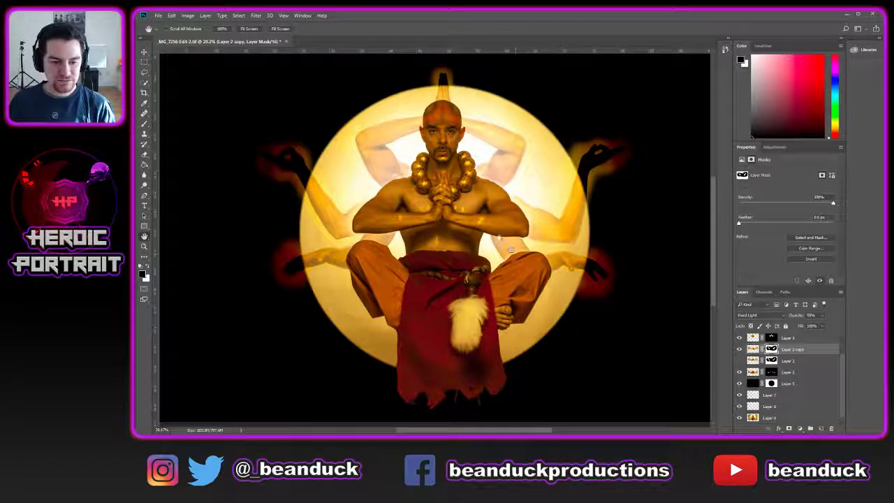
pyautogui.scroll(2, 475, 231)
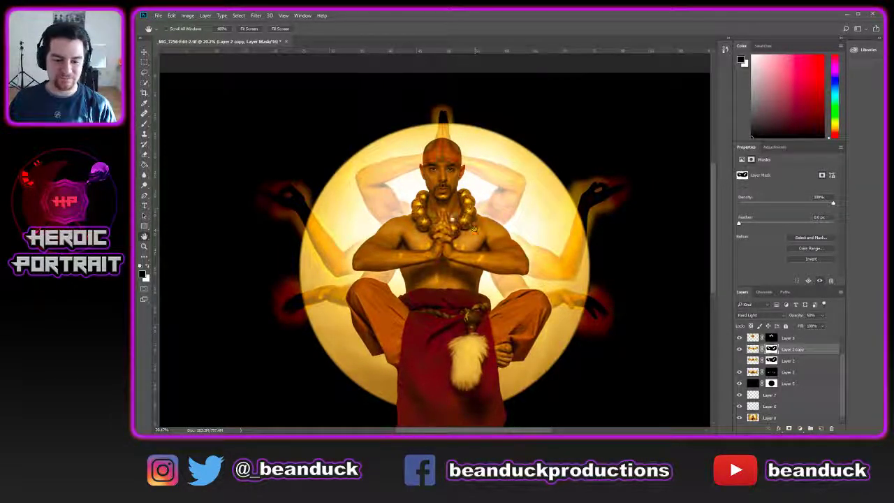
pyautogui.scroll(3, 530, 239)
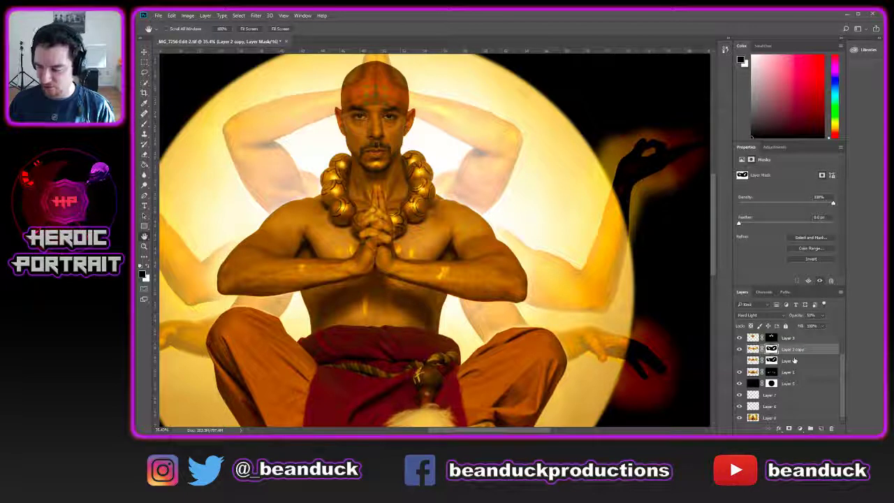
pyautogui.press('b')
pyautogui.press(']')
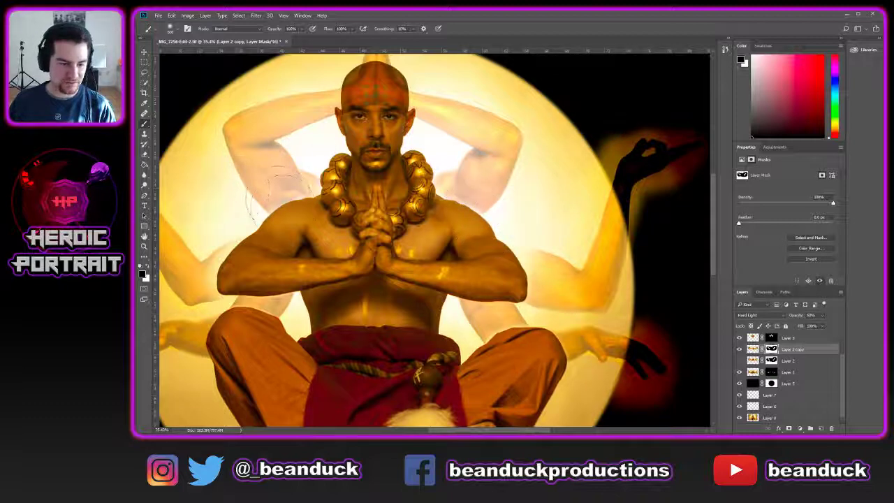
pyautogui.scroll(-7, 331, 187)
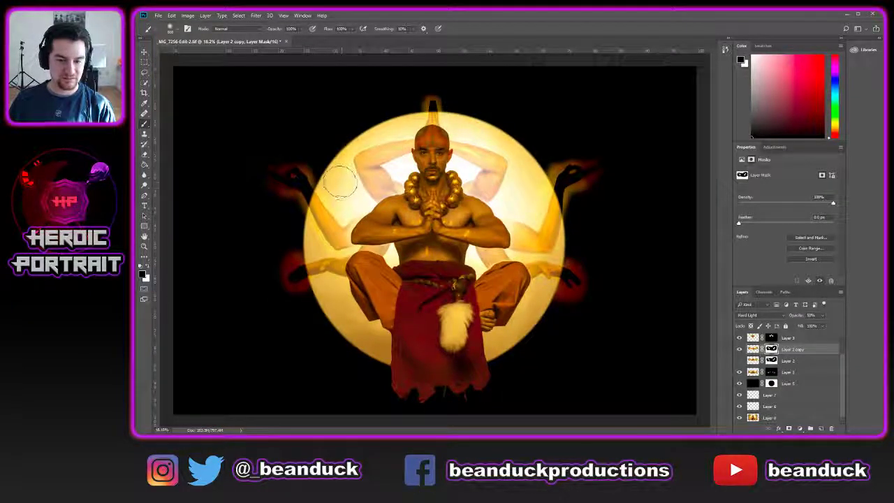
pyautogui.scroll(-2, 385, 173)
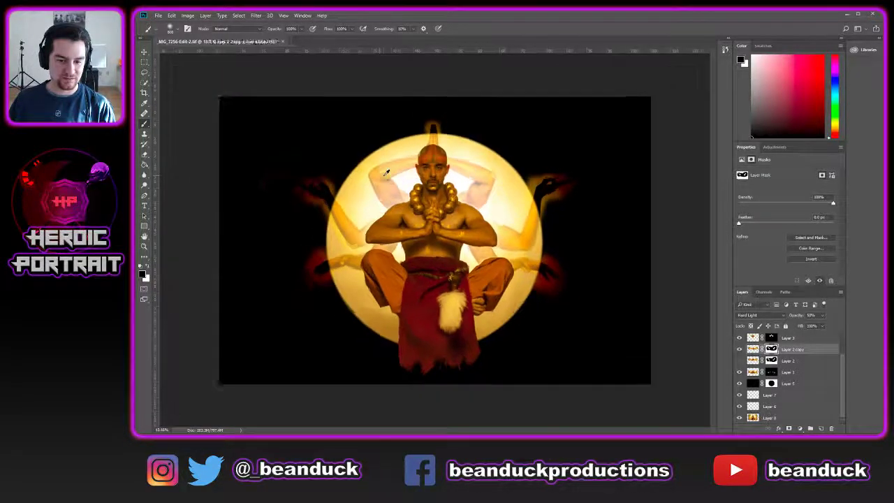
pyautogui.scroll(-1, 385, 173)
# - Nudge Layer 2 copy with its mask slightly toward the image's right
pyautogui.press('v')
pyautogui.moveTo(519, 225); pyautogui.dragTo(526, 208)
pyautogui.hotkey('ctrl', 'z')
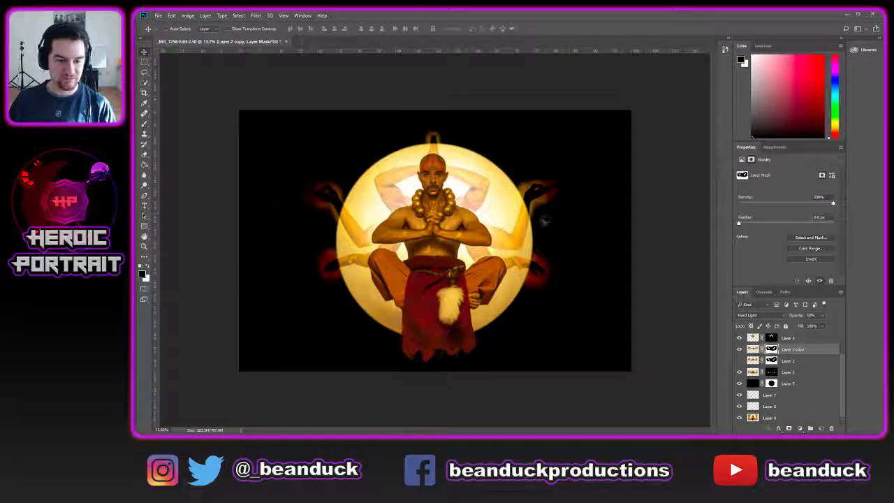
pyautogui.hotkey('shift', 'Right')
pyautogui.hotkey('shift', 'Right')
pyautogui.hotkey('shift', 'Right')
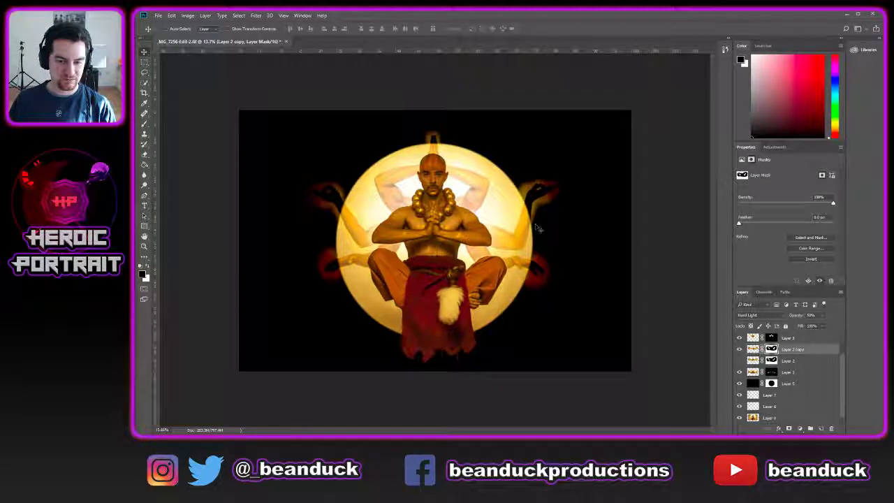
pyautogui.scroll(-1, 543, 217)
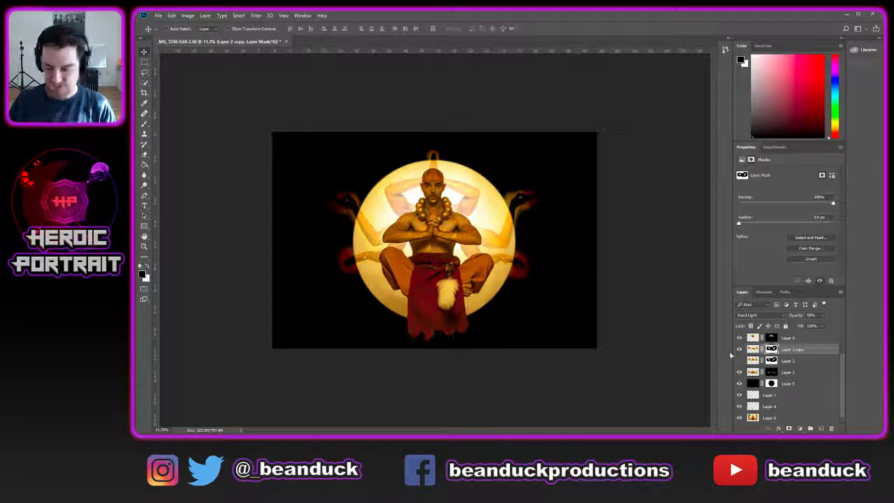
# - Compare Layer 2 copy at 75% opacity with its previous look and set the layer's opacity to 60%
pyautogui.doubleClick(811, 315)
pyautogui.write('75')
pyautogui.press('Return')
pyautogui.hotkey('ctrl', 'z')
pyautogui.hotkey('ctrl', 'z')
pyautogui.hotkey('ctrl', 'z')
pyautogui.hotkey('ctrl', 'z')
pyautogui.write('60')
pyautogui.press('Return')
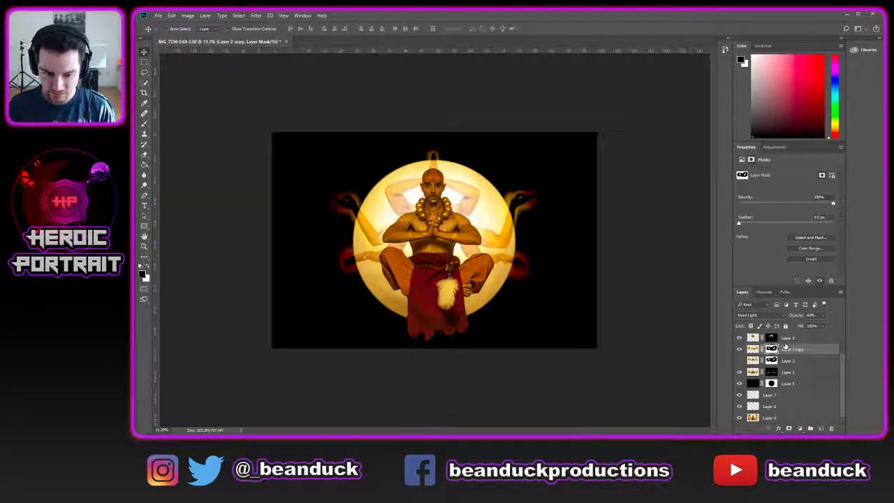
# - Check the blended arms in the whole composite and save the document
pyautogui.scroll(2, 353, 166)
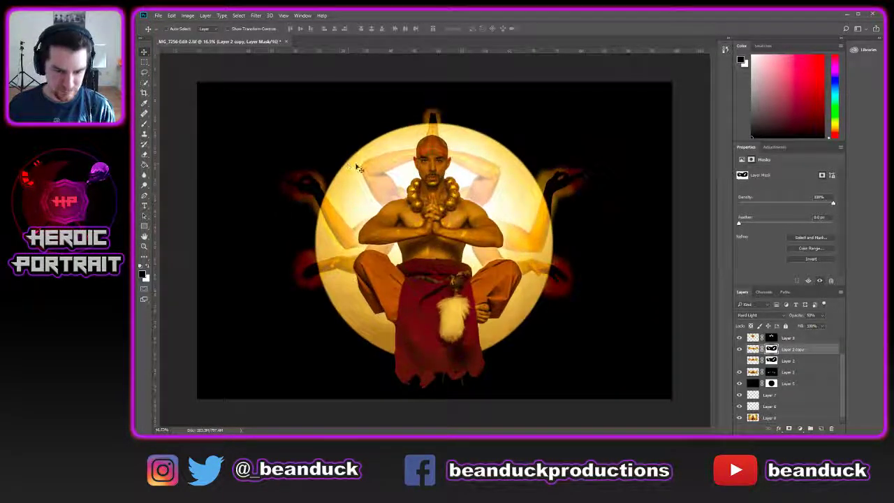
pyautogui.scroll(2, 356, 167)
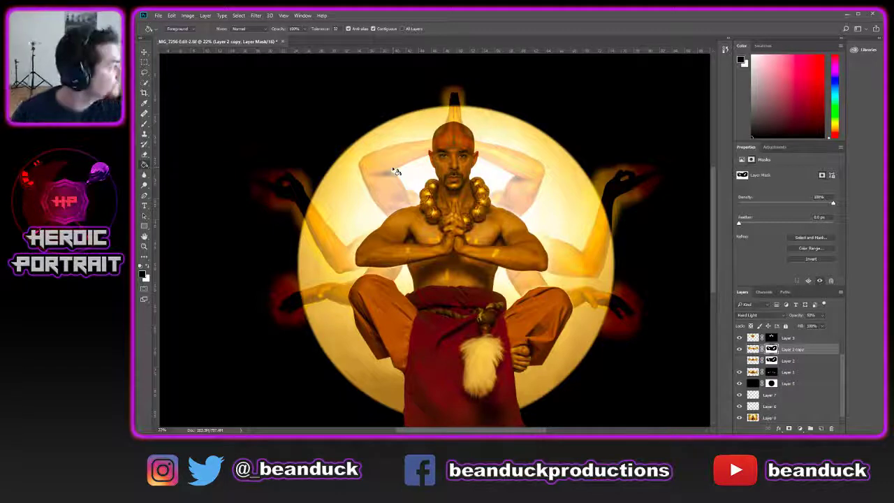
pyautogui.scroll(-2, 435, 151)
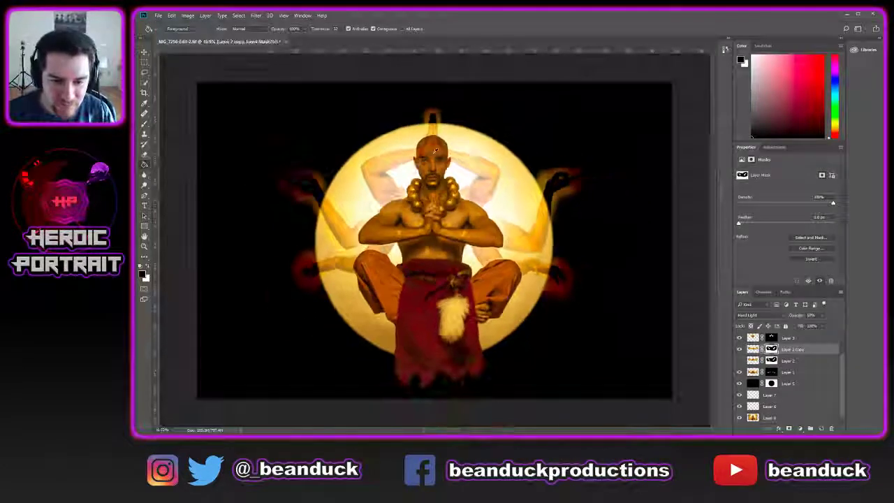
pyautogui.scroll(-1, 381, 257)
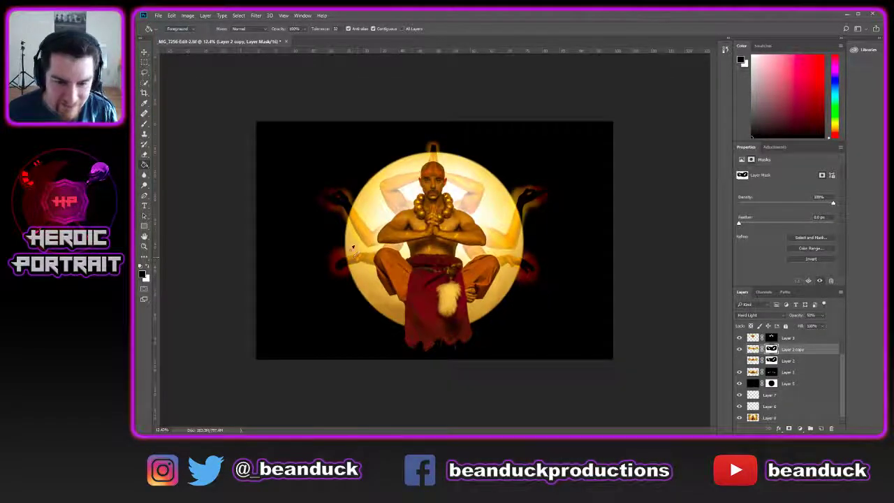
pyautogui.scroll(2, 803, 370)
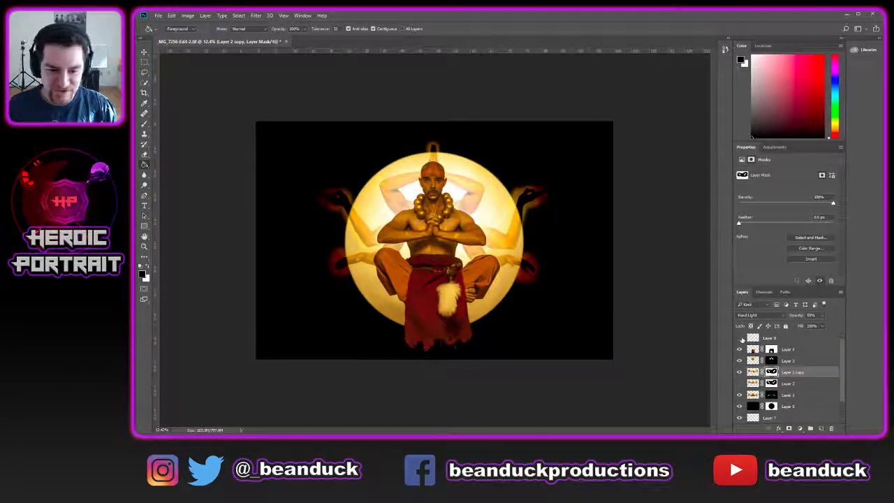
pyautogui.hotkey('ctrl', 's')
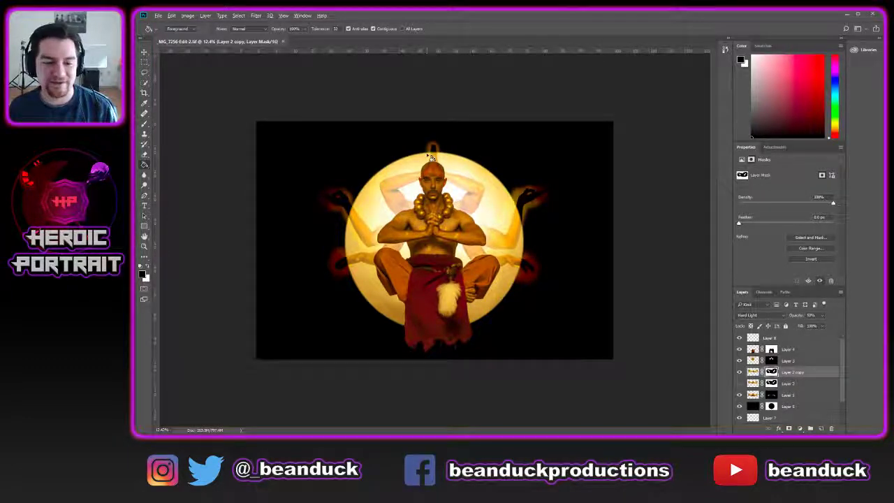
# - Examine the face, beads, extra arms and red cloth up close and in the full composition for blending quality
pyautogui.scroll(5, 427, 179)
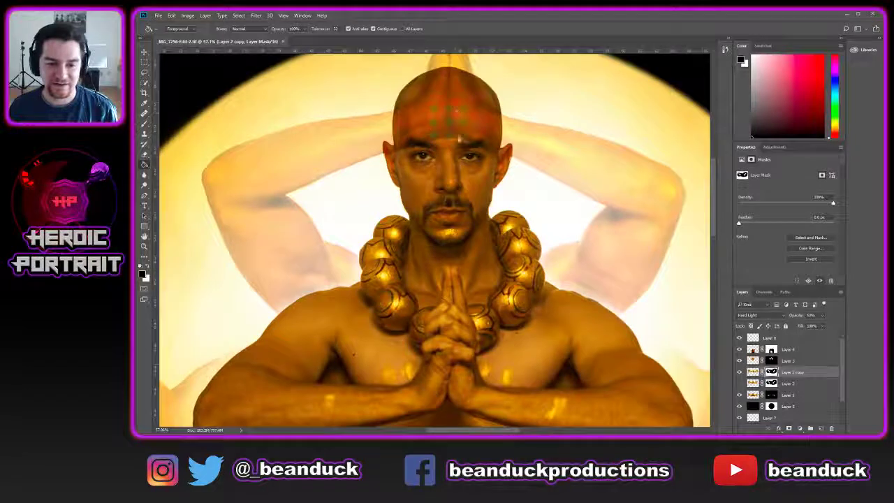
pyautogui.press('space')
pyautogui.moveTo(488, 102); pyautogui.dragTo(487, 130)
pyautogui.scroll(-4, 487, 130)
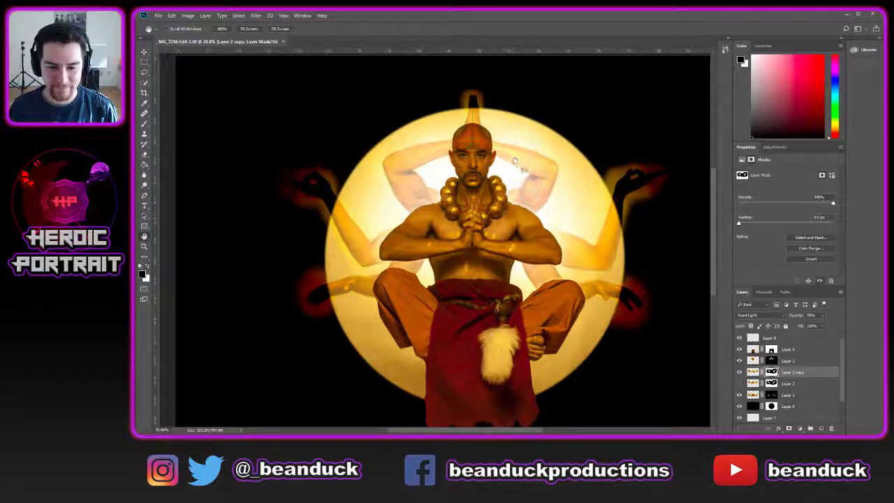
pyautogui.scroll(-3, 559, 185)
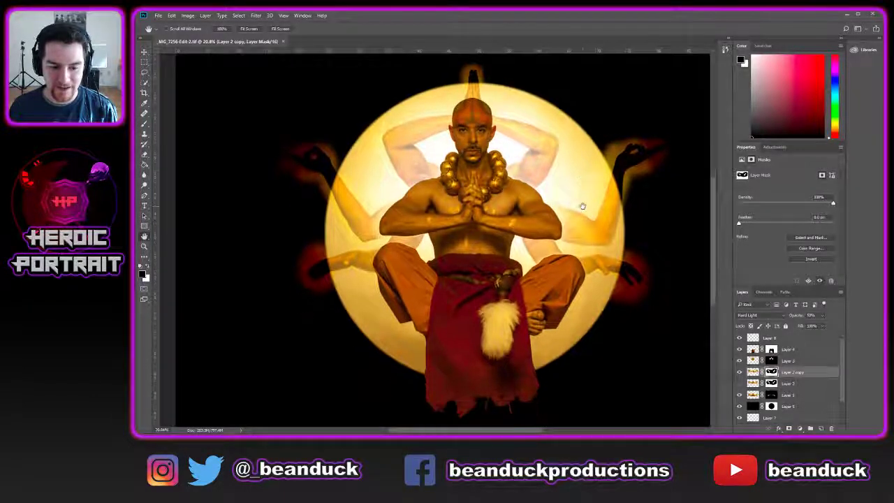
pyautogui.moveTo(610, 181); pyautogui.dragTo(582, 197)
pyautogui.scroll(3, 511, 172)
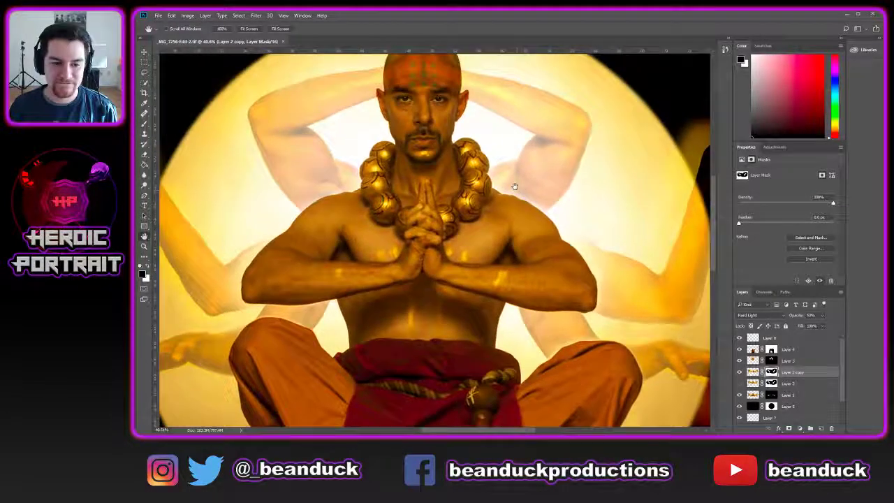
pyautogui.moveTo(514, 187); pyautogui.dragTo(517, 154)
pyautogui.scroll(-2, 658, 182)
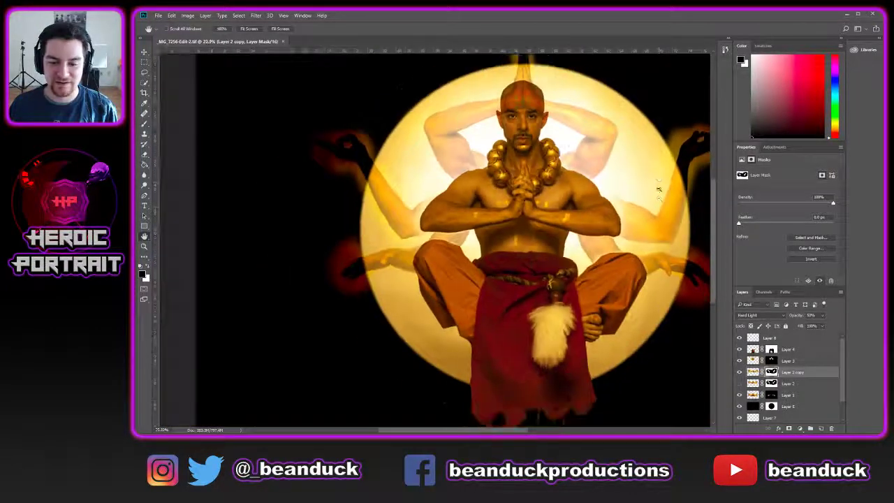
pyautogui.scroll(-2, 658, 188)
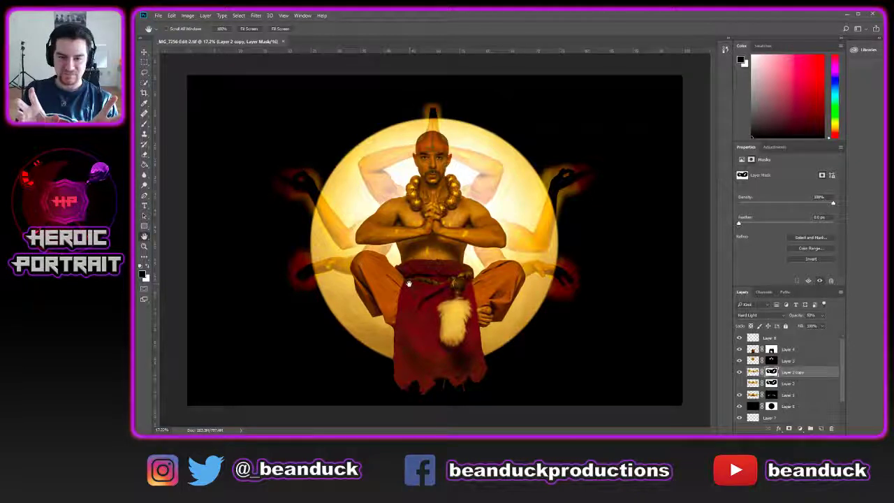
pyautogui.hotkey('ctrl', '-')
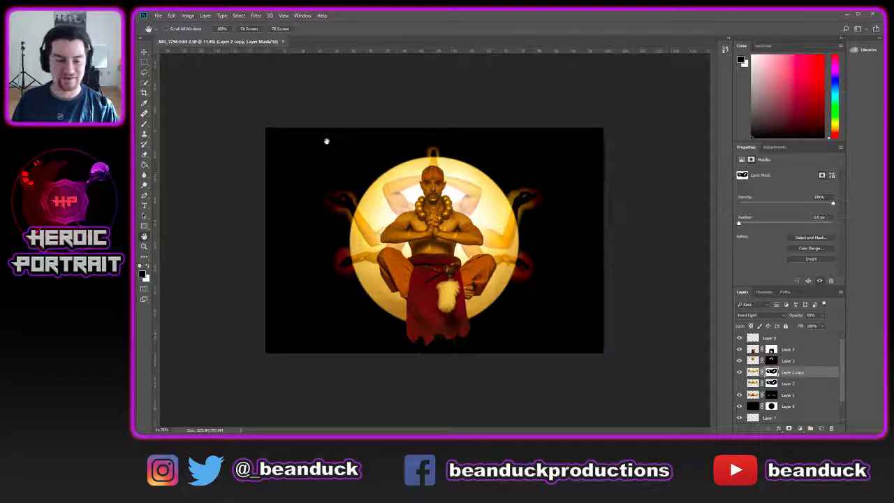
pyautogui.scroll(2, 284, 150)
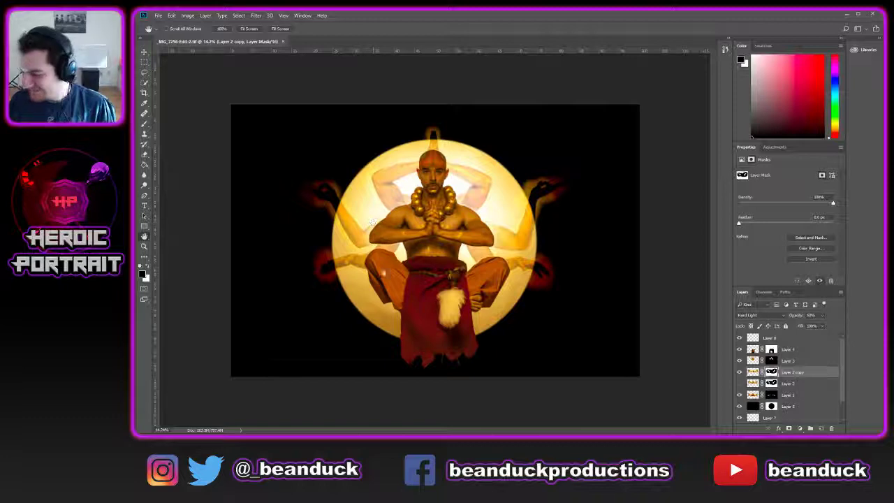
pyautogui.scroll(4, 401, 279)
pyautogui.moveTo(464, 342); pyautogui.dragTo(470, 299)
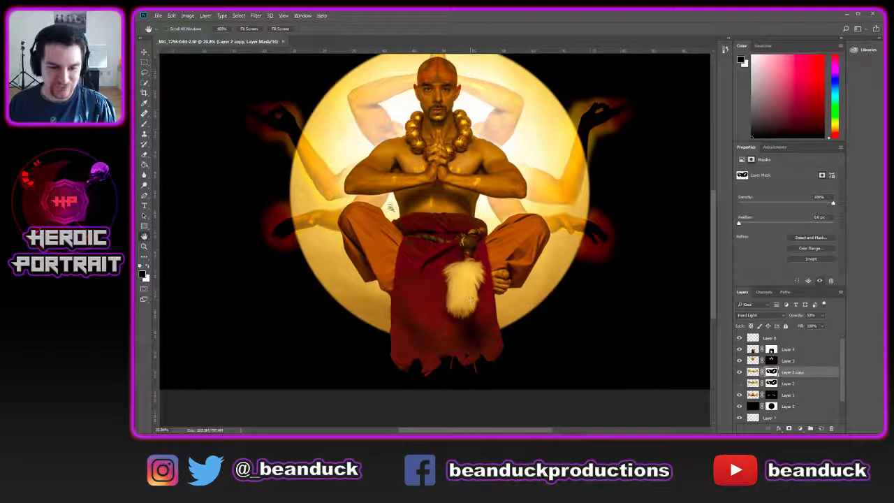
pyautogui.scroll(-1, 469, 299)
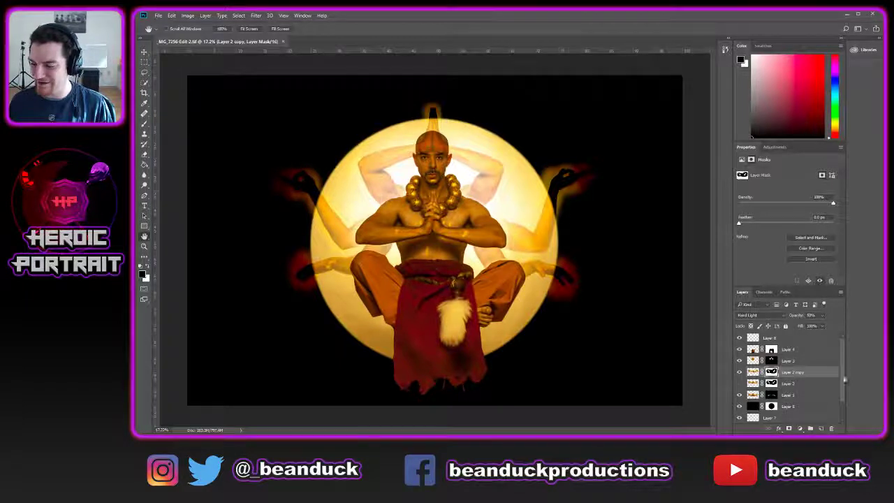
# - Group the arm and cloth layers from Layer 4 down to Layer 1
pyautogui.click(799, 339)
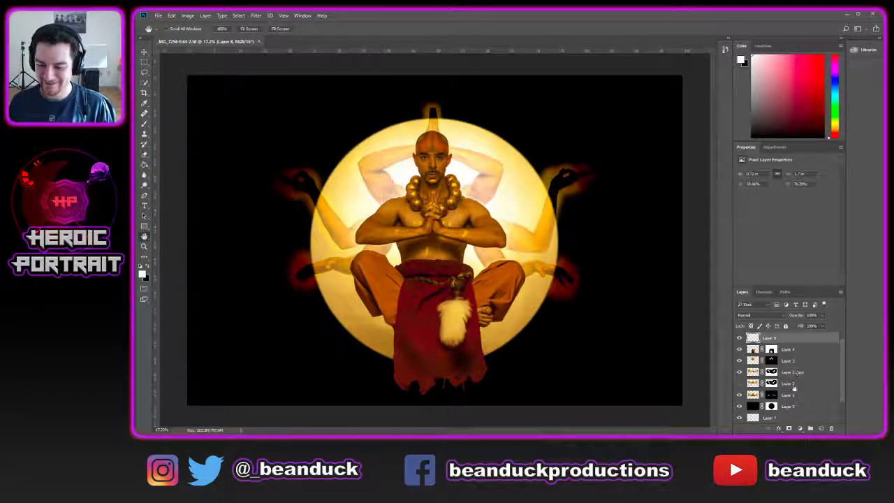
pyautogui.click(800, 361)
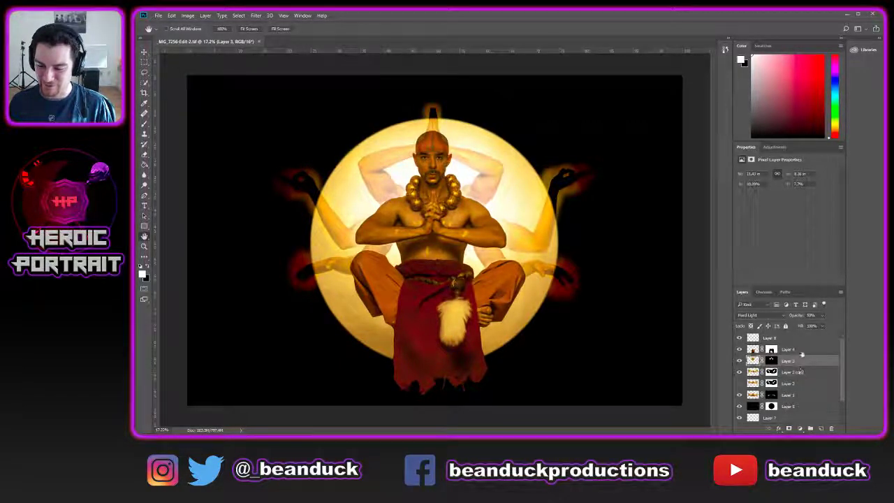
pyautogui.click(801, 351)
pyautogui.keyDown('shift'); pyautogui.click(805, 396); pyautogui.keyUp('shift')
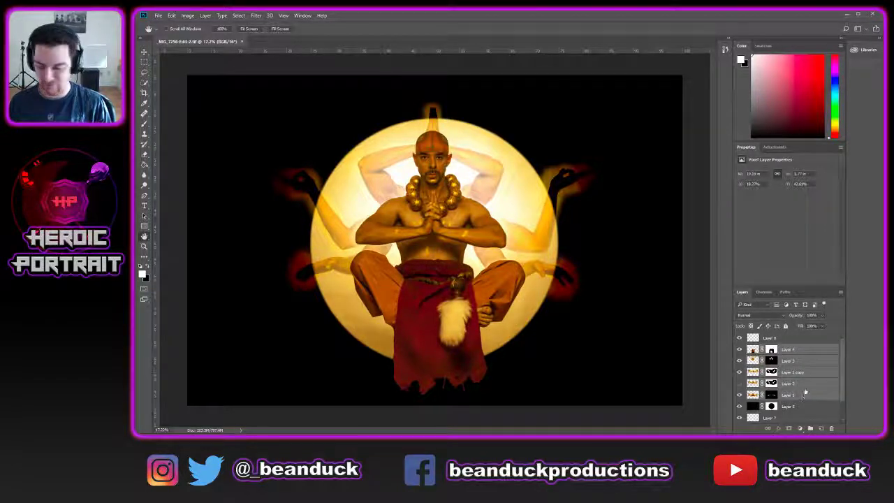
pyautogui.hotkey('ctrl', 'g')
# - Rename the new layer group as Arms and Cloth
pyautogui.doubleClick(768, 347)
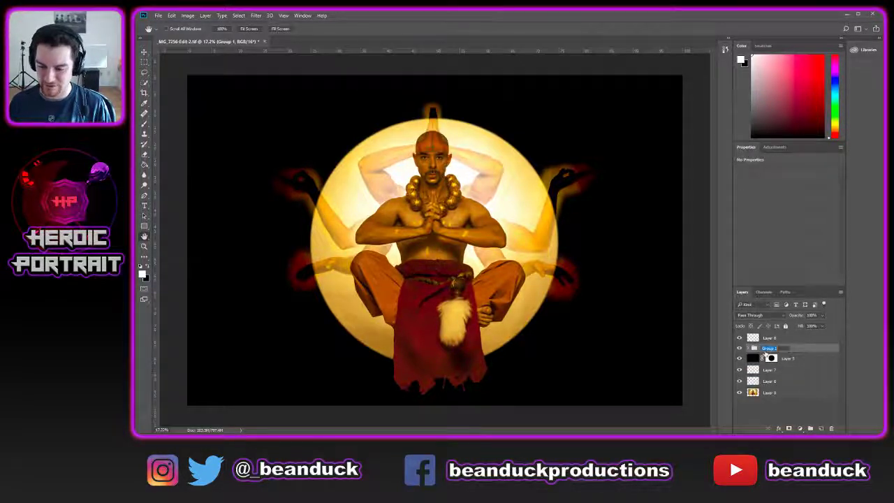
pyautogui.write('Base')
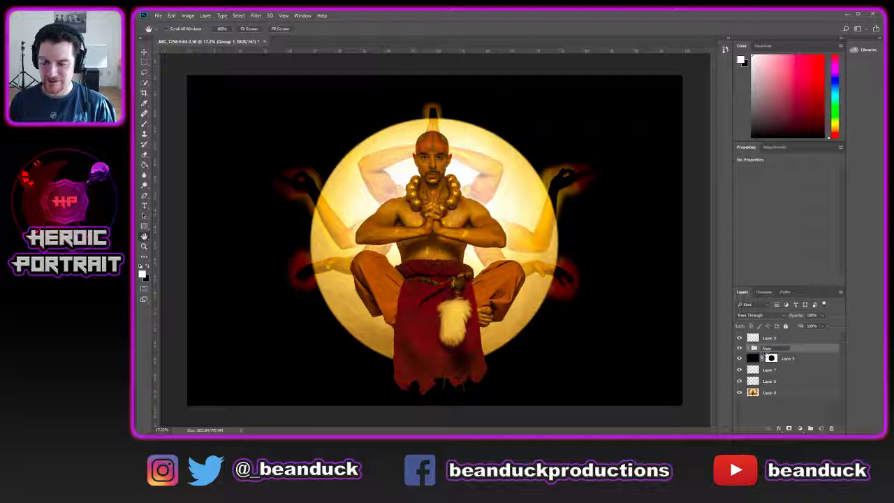
pyautogui.hotkey('ctrl', 'a')
pyautogui.press('BackSpace')
pyautogui.write('Arms and Clo')
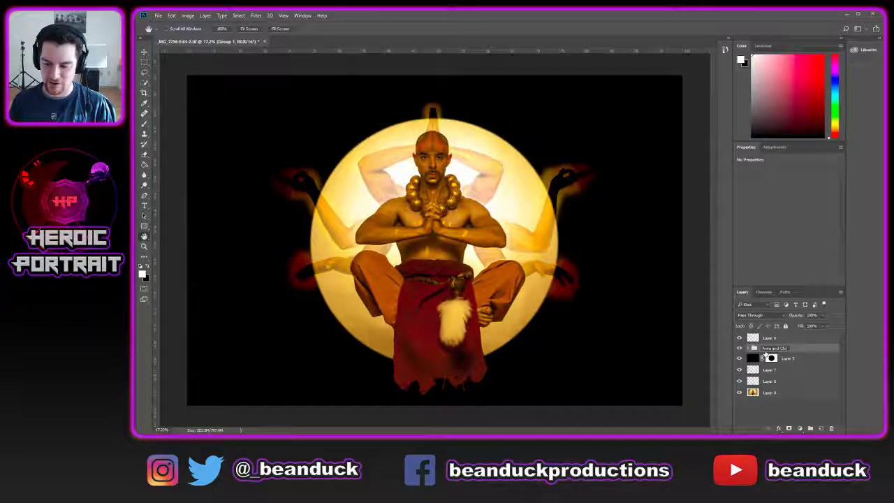
pyautogui.write('oth')
pyautogui.press('Return')
# - Compare the composite with and without the masked black layer below the Arms and Cloth group by toggling its visibility
pyautogui.click(740, 359)
pyautogui.click(739, 359)
pyautogui.click(740, 358)
pyautogui.click(739, 358)
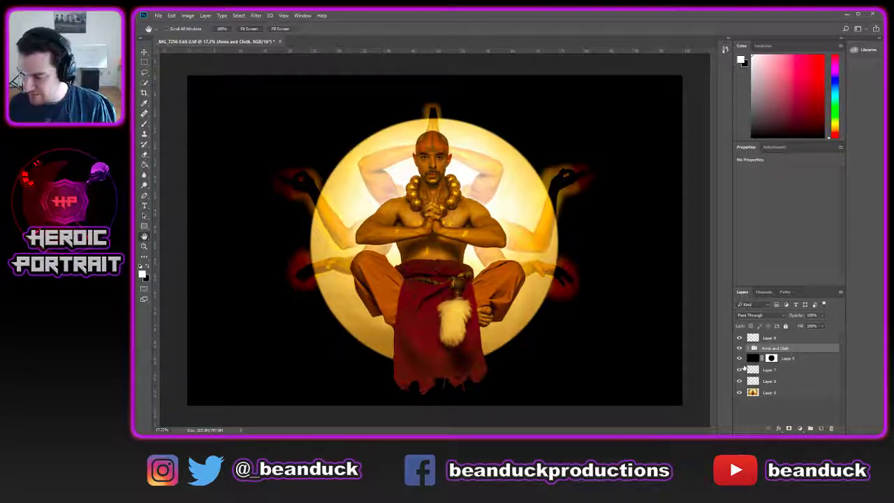
# - Select Layer 8 and examine the red cloth, tassel and extra arms up close and in the wider composition
pyautogui.click(753, 338)
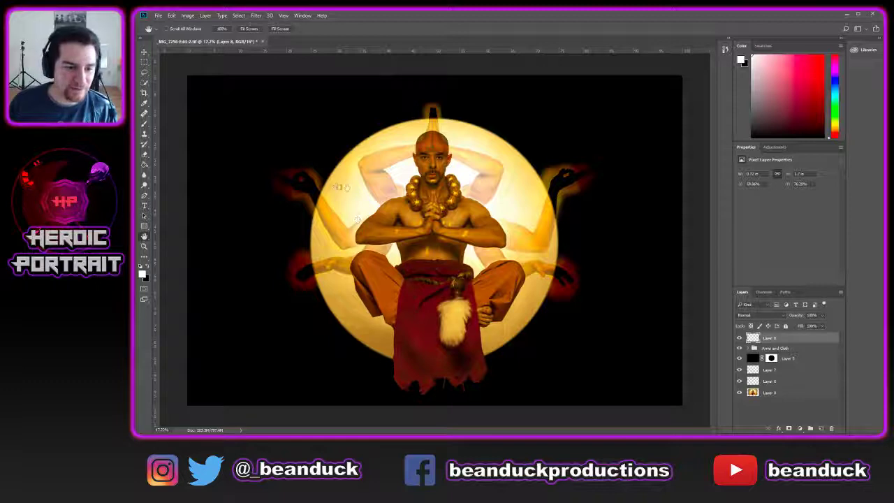
pyautogui.scroll(5, 381, 323)
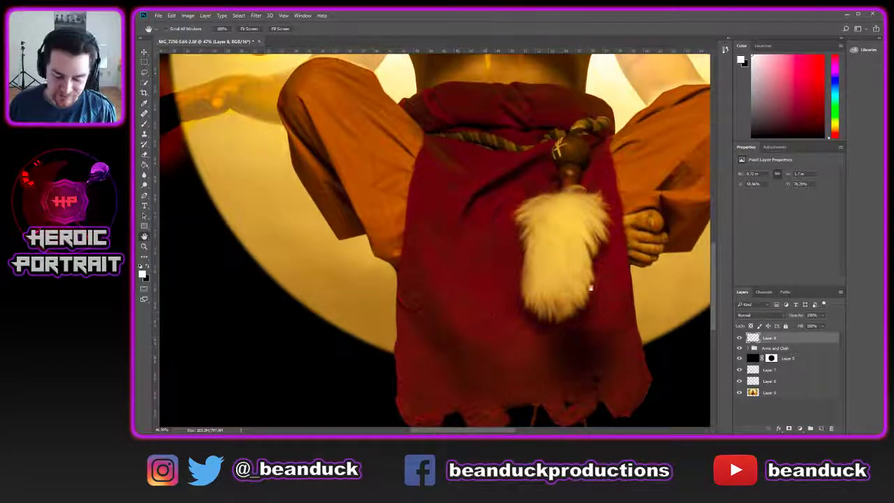
pyautogui.moveTo(605, 268); pyautogui.dragTo(586, 275)
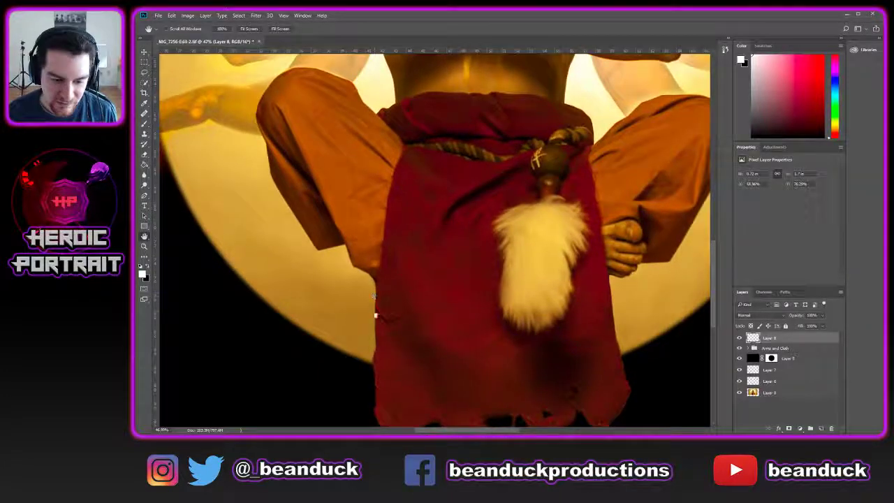
pyautogui.moveTo(579, 230); pyautogui.dragTo(418, 214)
pyautogui.scroll(-4, 417, 214)
pyautogui.moveTo(437, 260); pyautogui.dragTo(447, 245)
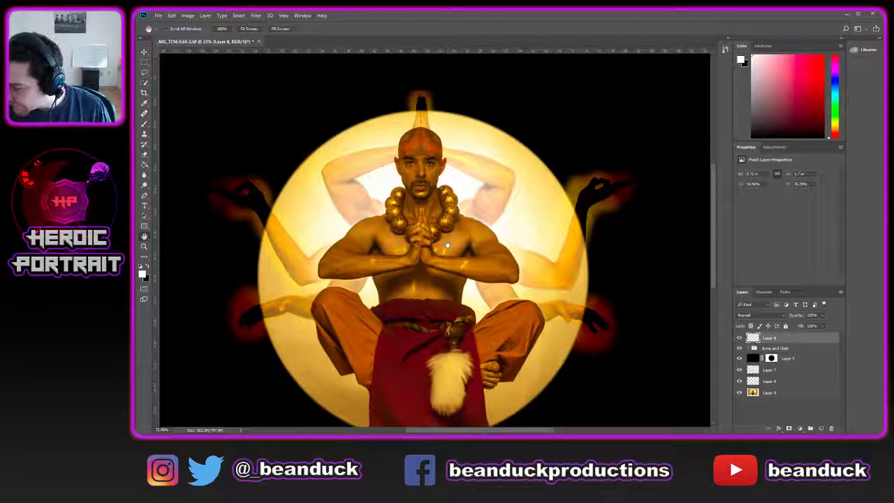
pyautogui.moveTo(460, 258); pyautogui.dragTo(487, 250)
pyautogui.moveTo(275, 178); pyautogui.dragTo(391, 220)
pyautogui.scroll(3, 427, 220)
pyautogui.moveTo(700, 279); pyautogui.dragTo(455, 196)
pyautogui.scroll(-3, 294, 239)
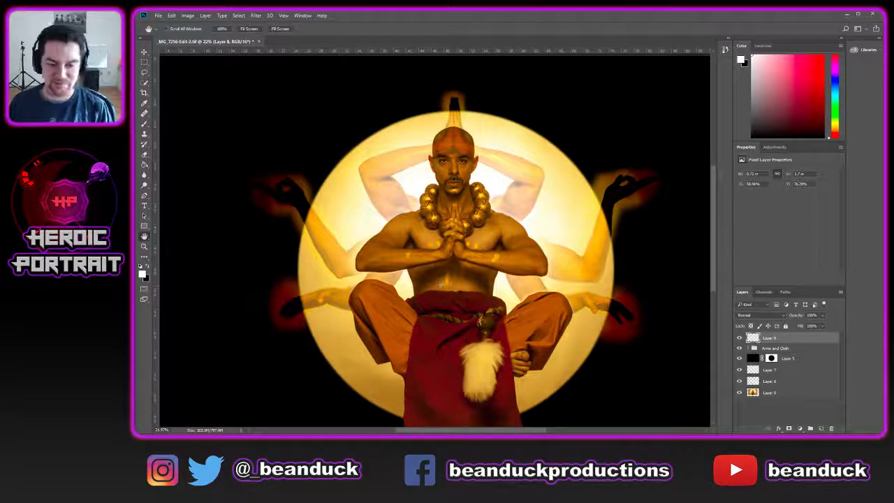
pyautogui.click(750, 348)
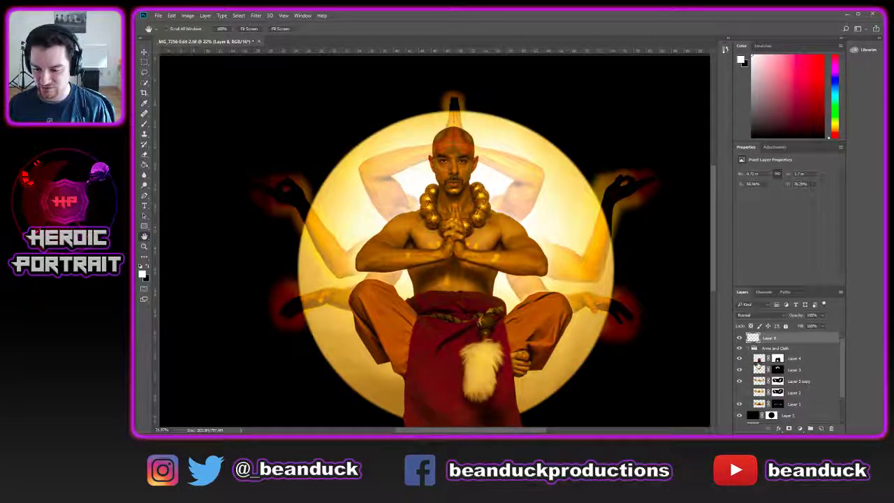
pyautogui.click(758, 359)
pyautogui.click(754, 348)
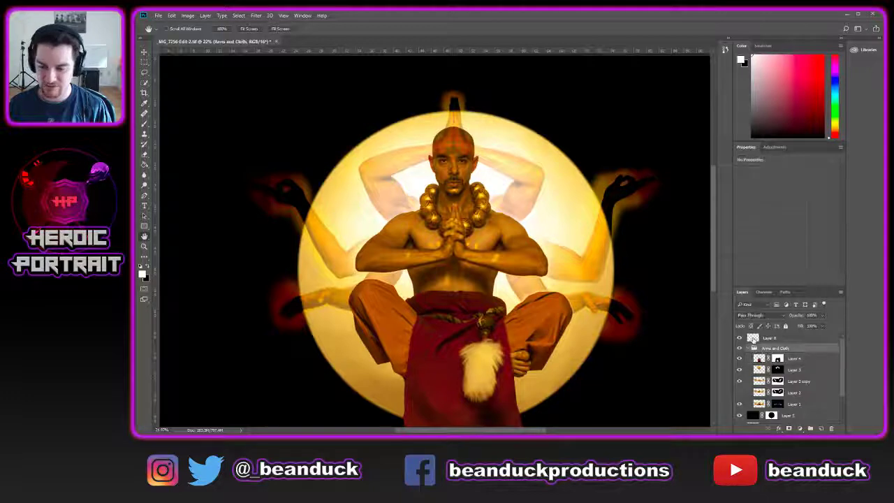
pyautogui.click(753, 339)
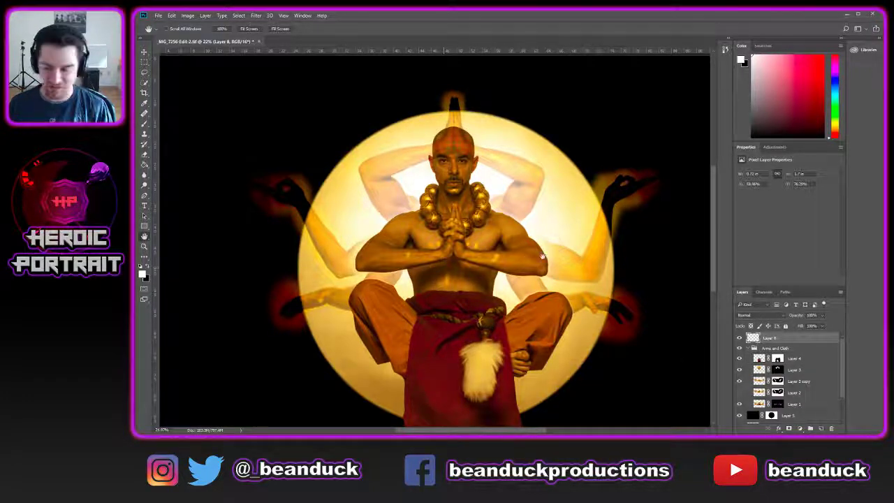
pyautogui.hotkey('ctrl', '-')
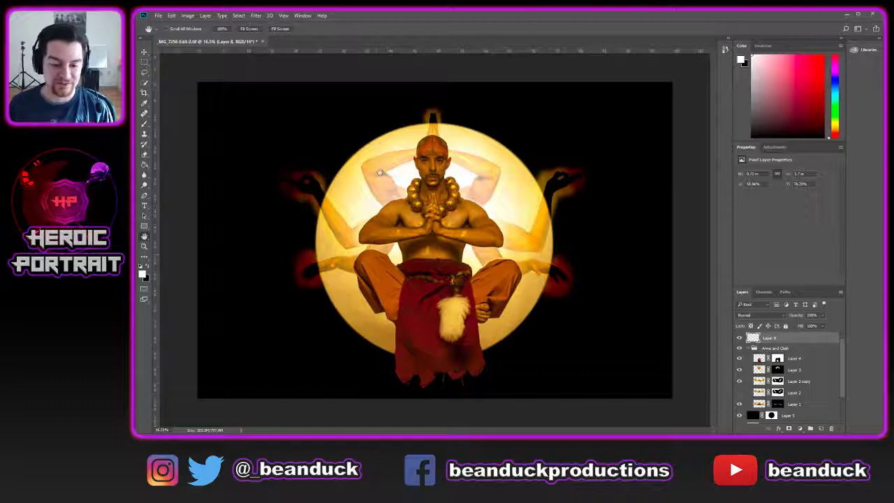
pyautogui.scroll(2, 381, 173)
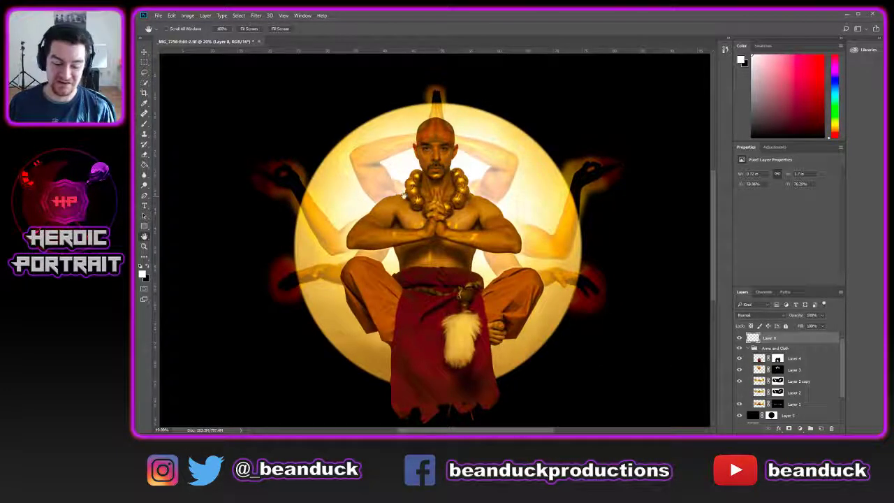
pyautogui.moveTo(408, 192); pyautogui.dragTo(412, 173)
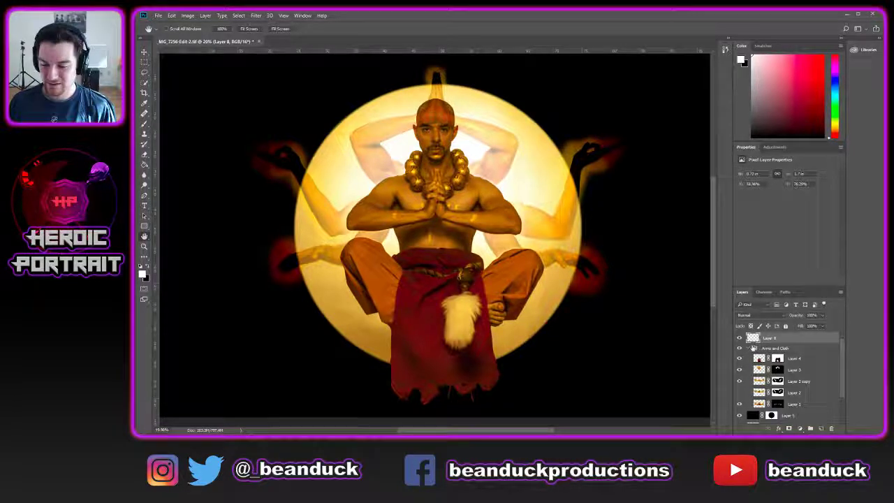
pyautogui.click(749, 349)
# - Select every layer except the masked black Layer 5 and try moving the figure sideways within the glowing circle
pyautogui.click(760, 347)
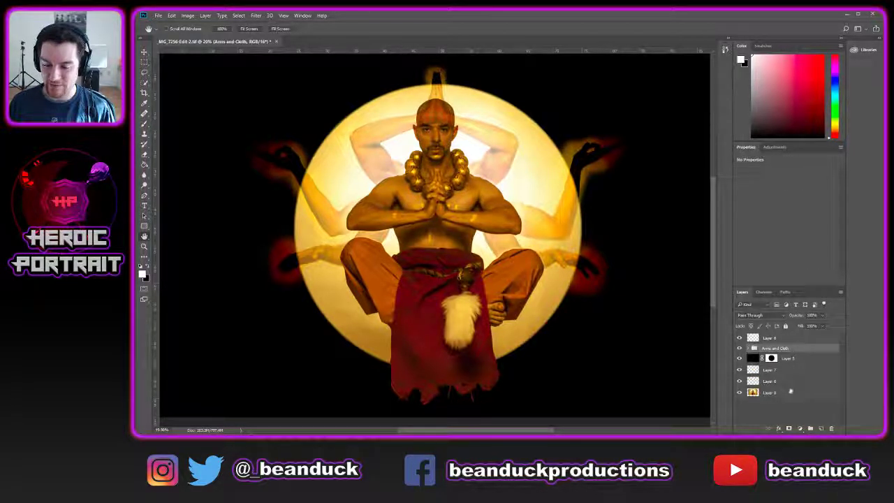
pyautogui.keyDown('shift'); pyautogui.click(791, 395); pyautogui.keyUp('shift')
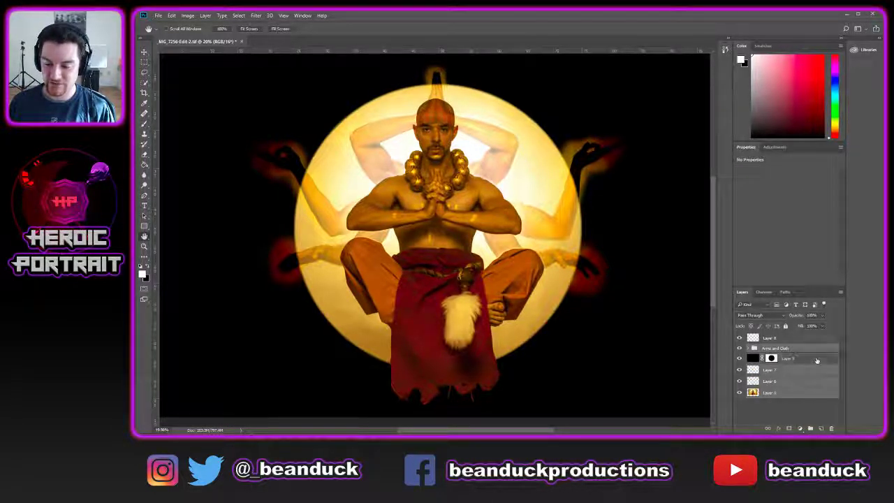
pyautogui.hotkey('ctrl', '0')
pyautogui.press('v')
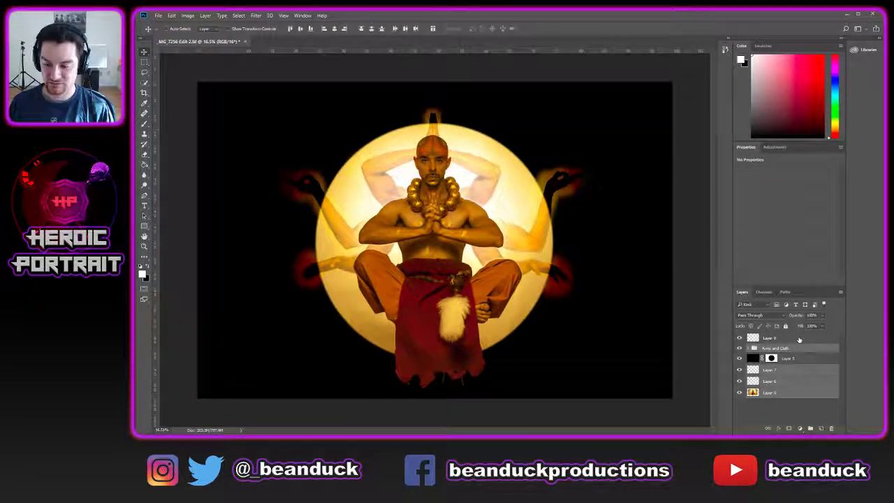
pyautogui.moveTo(466, 258); pyautogui.dragTo(487, 252)
pyautogui.hotkey('ctrl', 'z')
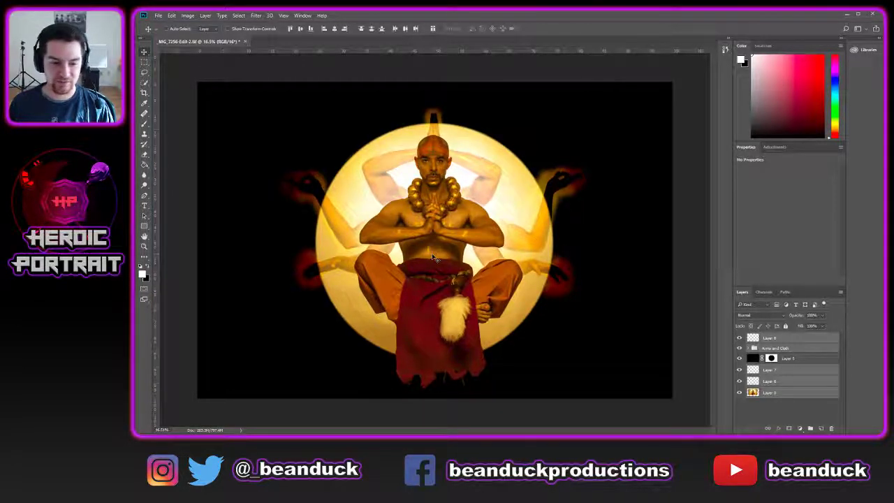
# - Undo the trial moves and shift the selected figure layers very slightly to the right within the circle
pyautogui.press('ctrl')
pyautogui.moveTo(437, 238); pyautogui.dragTo(438, 239)
pyautogui.hotkey('ctrl', 'alt', 'z')
pyautogui.hotkey('ctrl', 'alt', 'z')
pyautogui.keyDown('ctrl'); pyautogui.click(458, 240); pyautogui.keyUp('ctrl')
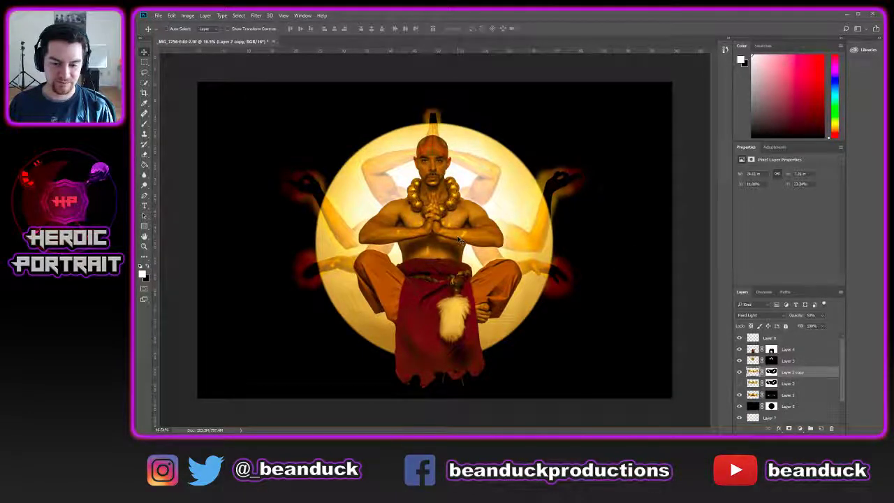
pyautogui.hotkey('ctrl', 'z')
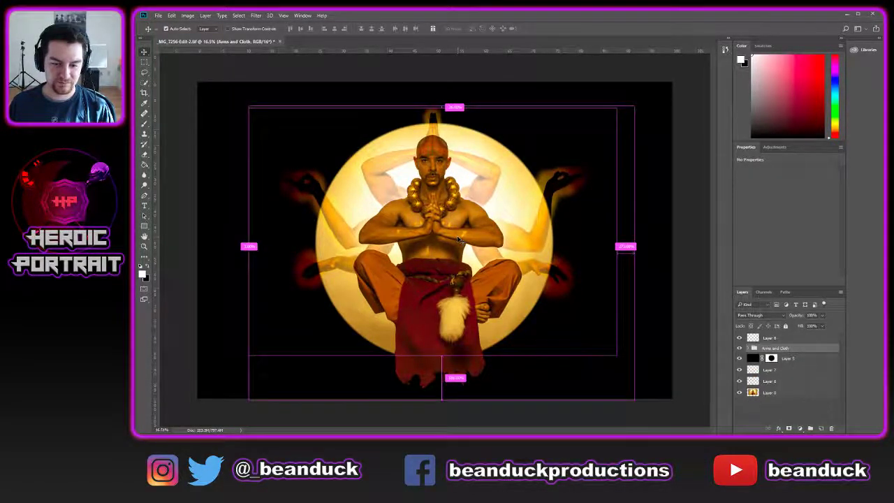
pyautogui.hotkey('ctrl', 'alt', 'a')
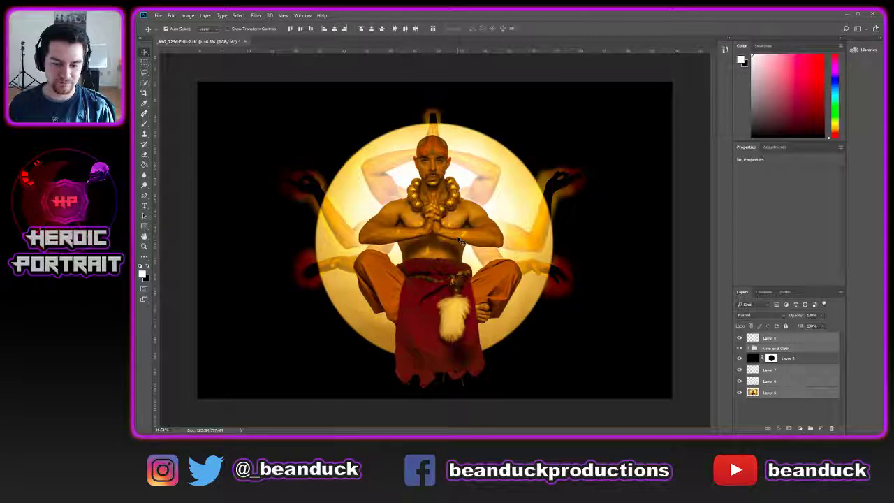
pyautogui.hotkey('ctrl', 'z')
pyautogui.hotkey('ctrl', 'z')
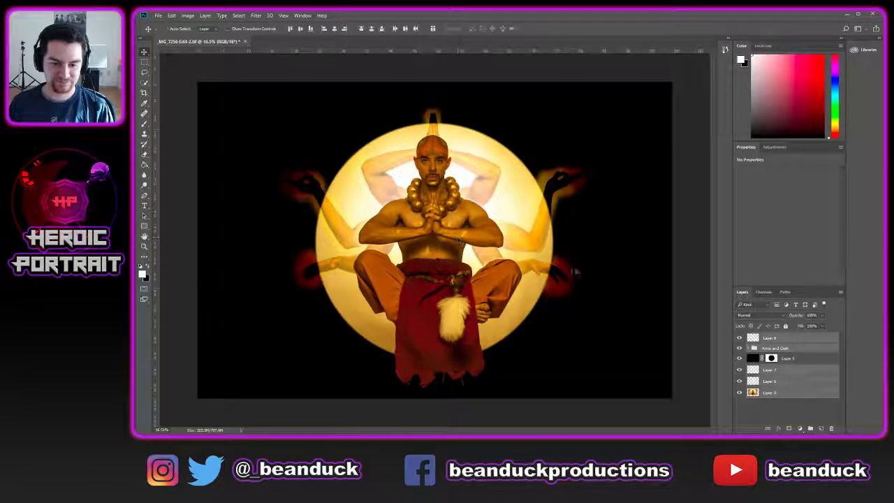
pyautogui.moveTo(493, 265); pyautogui.dragTo(500, 267)
pyautogui.hotkey('ctrl', 'z')
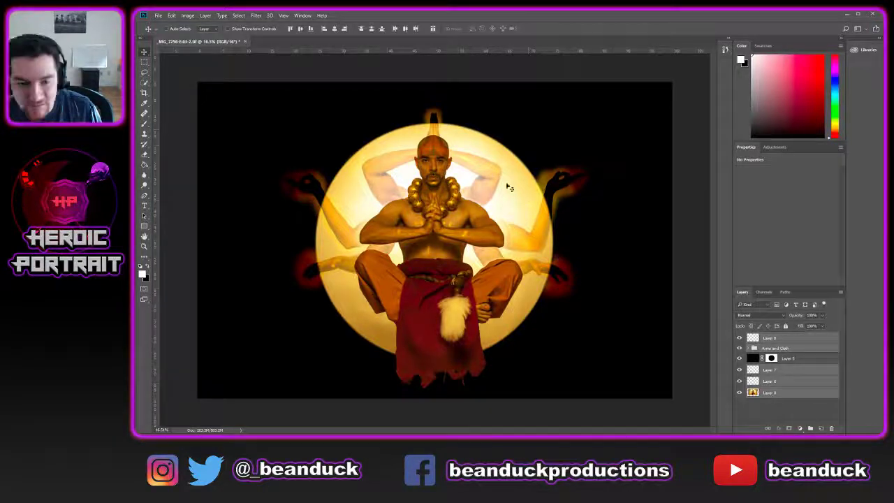
# - Select Layer 1 in the Arms and Cloth group and try painting over the lower right extra hand with a smaller brush
pyautogui.scroll(4, 425, 127)
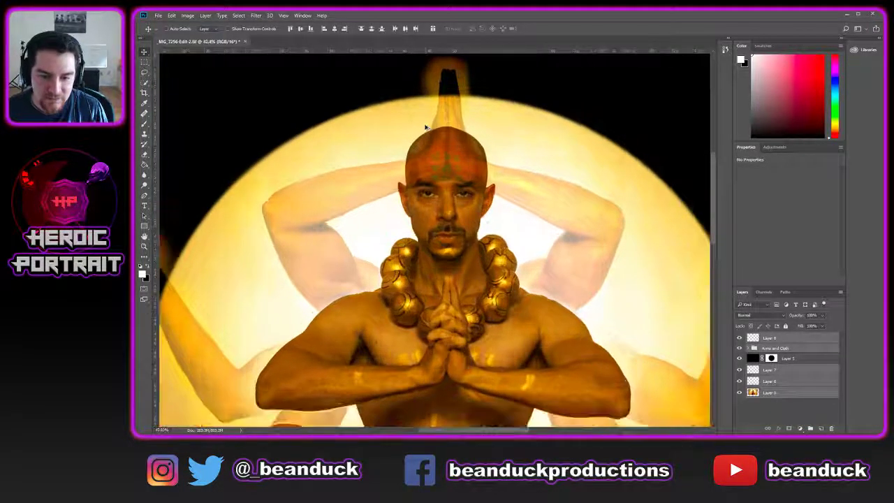
pyautogui.scroll(2, 426, 127)
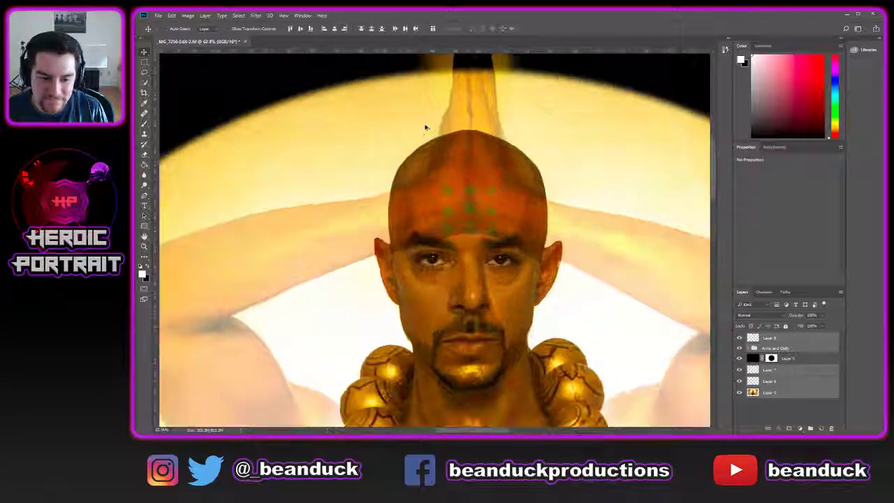
pyautogui.scroll(-2, 428, 130)
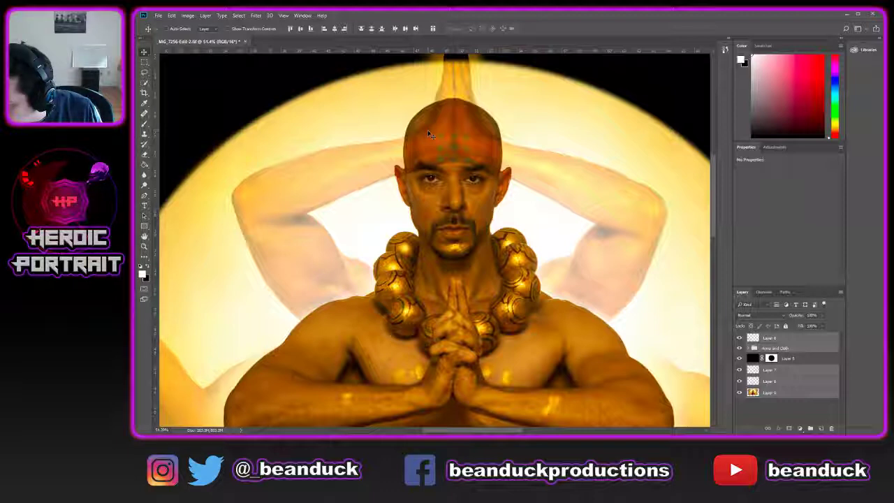
pyautogui.press('space')
pyautogui.moveTo(463, 157); pyautogui.dragTo(461, 190)
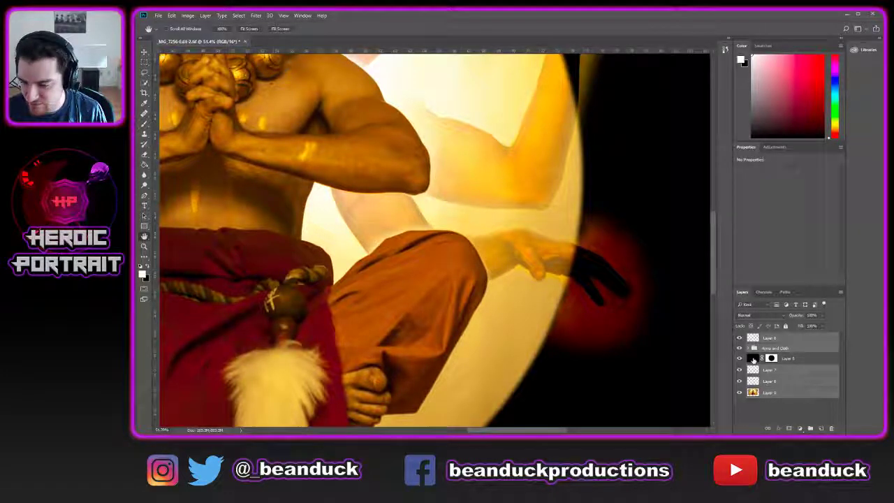
pyautogui.click(748, 348)
pyautogui.click(805, 382)
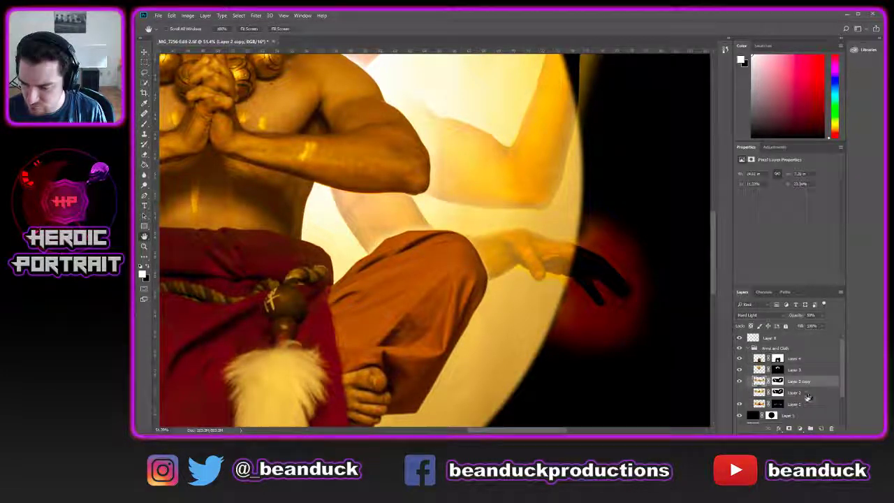
pyautogui.click(794, 405)
pyautogui.press('b')
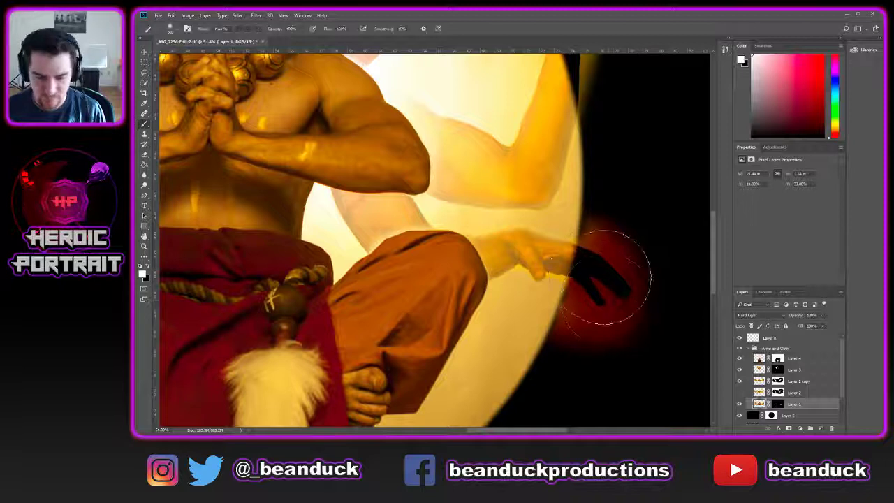
pyautogui.press('[')
pyautogui.press('[')
pyautogui.press('[')
pyautogui.press('[')
pyautogui.press('x')
pyautogui.press('x')
pyautogui.moveTo(592, 291)
pyautogui.mouseDown()
pyautogui.moveTo(594, 282)
pyautogui.moveTo(590, 294)
pyautogui.moveTo(606, 298)
pyautogui.moveTo(594, 282)
pyautogui.moveTo(577, 319)
pyautogui.moveTo(601, 245)
pyautogui.moveTo(614, 263)
pyautogui.mouseUp()
pyautogui.hotkey('ctrl', 'z')
# - Paint on Layer 1's mask with black and white to trim the red glow around the figure's lower right extra hand
pyautogui.click(777, 405)
pyautogui.hotkey('ctrl', 'z')
pyautogui.press('x')
pyautogui.hotkey('ctrl', 'z')
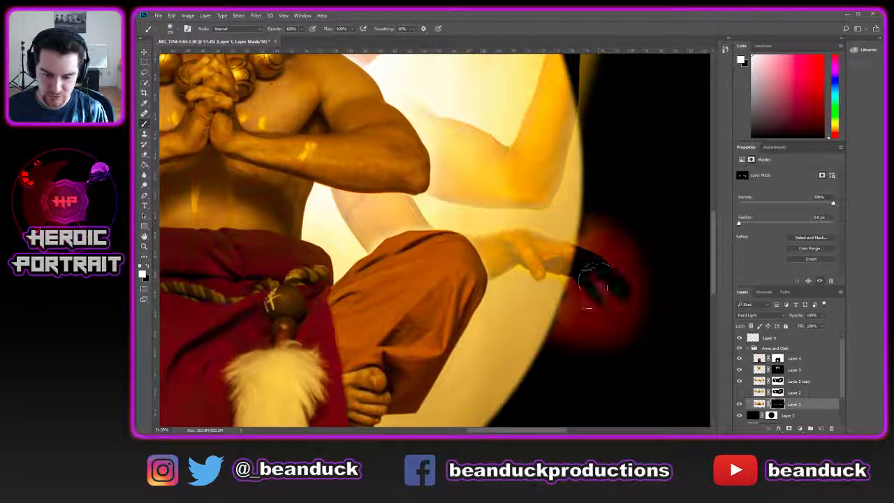
pyautogui.press('x')
pyautogui.moveTo(566, 344)
pyautogui.mouseDown()
pyautogui.moveTo(556, 348)
pyautogui.moveTo(559, 334)
pyautogui.moveTo(611, 351)
pyautogui.moveTo(609, 361)
pyautogui.mouseUp()
pyautogui.press('x')
pyautogui.moveTo(595, 322)
pyautogui.mouseDown()
pyautogui.moveTo(588, 300)
pyautogui.moveTo(601, 246)
pyautogui.moveTo(596, 263)
pyautogui.moveTo(617, 283)
pyautogui.moveTo(615, 292)
pyautogui.moveTo(599, 261)
pyautogui.moveTo(645, 296)
pyautogui.mouseUp()
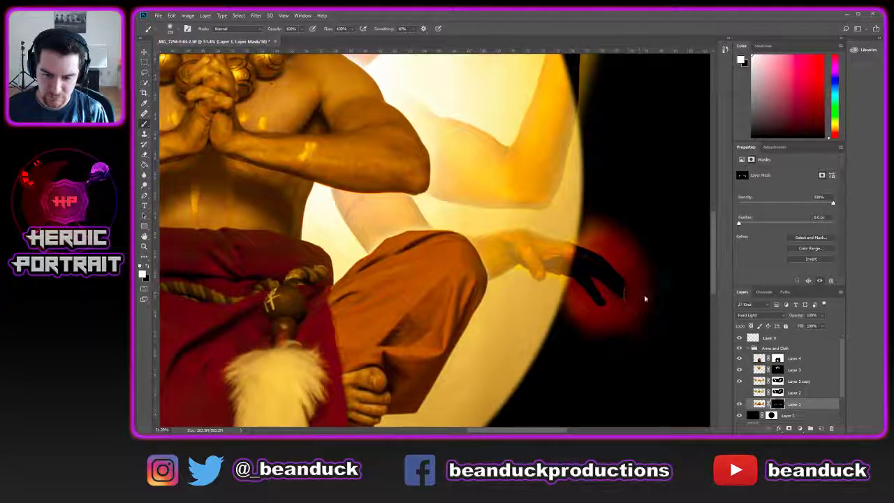
# - Try painting with white on Layer 2 copy's mask beside the raised extra arm on the image's left side
pyautogui.scroll(-5, 544, 245)
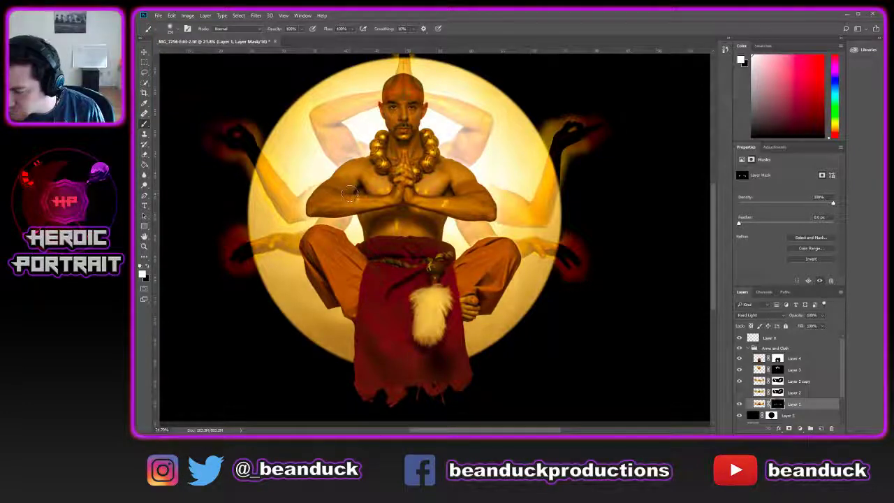
pyautogui.press('space')
pyautogui.moveTo(546, 167)
pyautogui.mouseDown()
pyautogui.moveTo(492, 250)
pyautogui.moveTo(461, 244)
pyautogui.moveTo(525, 243)
pyautogui.mouseUp()
pyautogui.scroll(6, 447, 250)
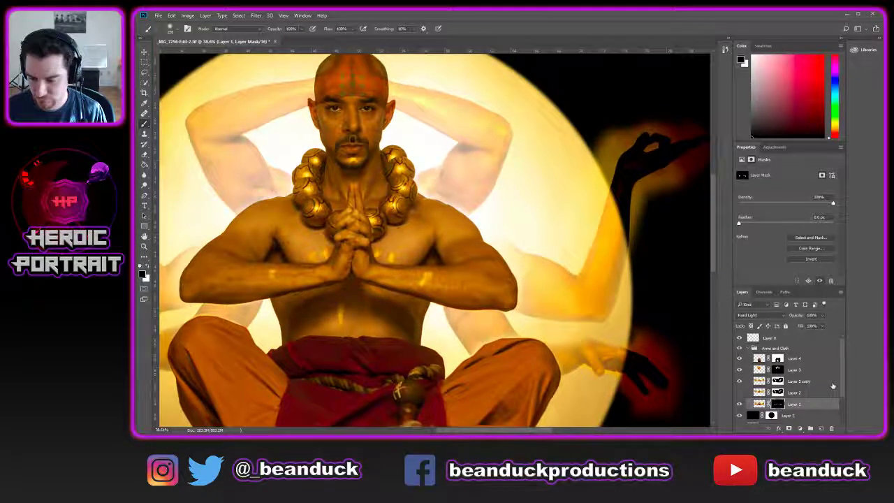
pyautogui.click(777, 381)
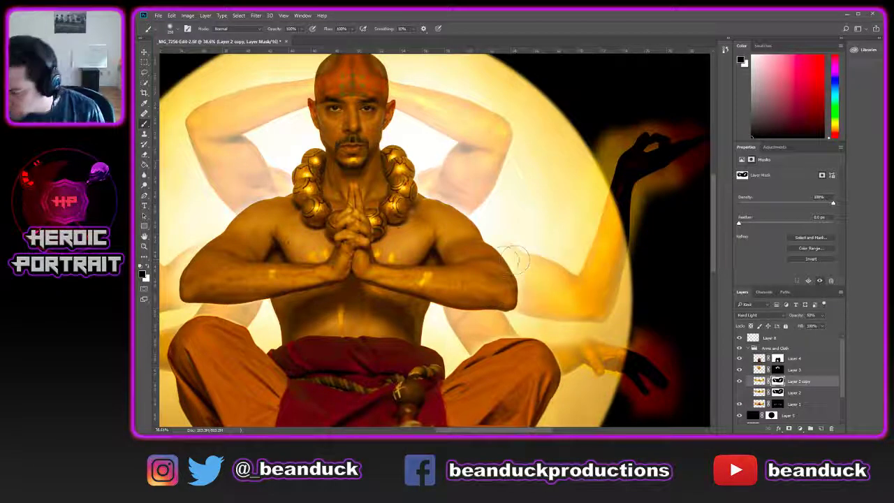
pyautogui.press('x')
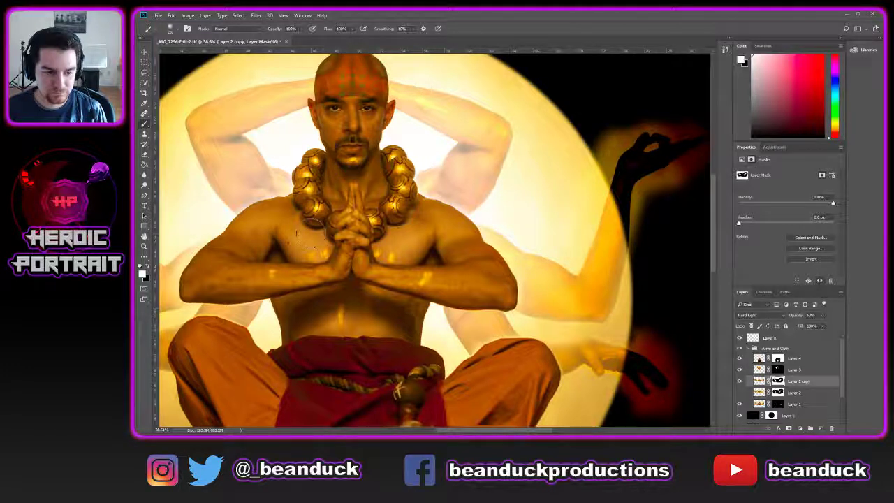
pyautogui.moveTo(195, 239)
pyautogui.mouseDown()
pyautogui.moveTo(210, 230)
pyautogui.moveTo(182, 273)
pyautogui.moveTo(227, 280)
pyautogui.moveTo(209, 305)
pyautogui.mouseUp()
pyautogui.hotkey('ctrl', 'z')
pyautogui.hotkey('ctrl', 'z')
pyautogui.hotkey('ctrl', 'z')
# - Switch the editing target of Layer 2 copy from its mask to its image content
pyautogui.press('z')
pyautogui.keyDown('alt'); pyautogui.click(522, 228); pyautogui.keyUp('alt')
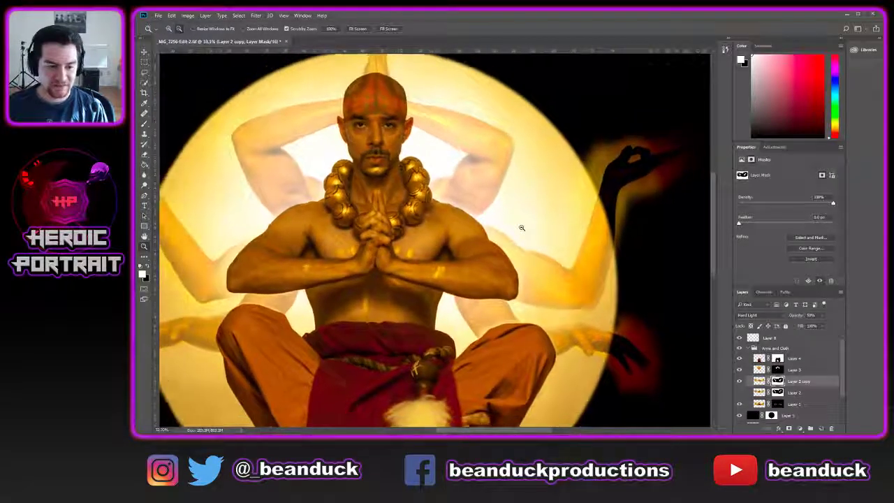
pyautogui.press('b')
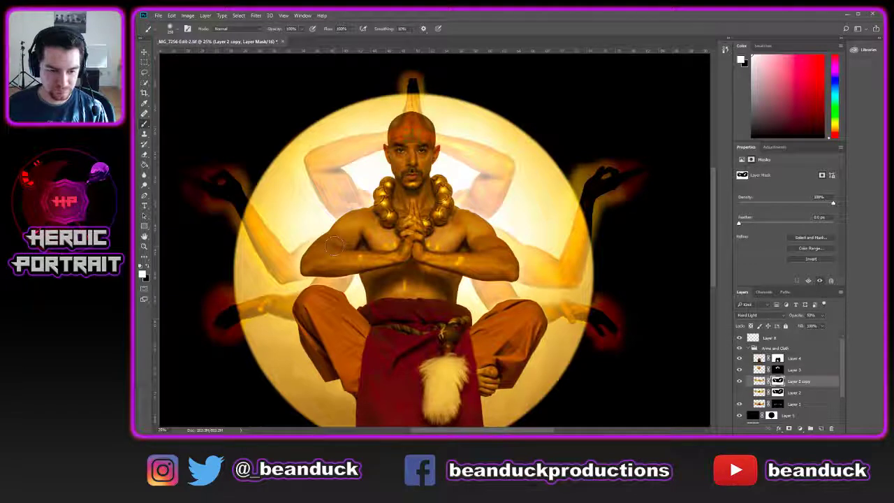
pyautogui.hotkey('ctrl', '2')
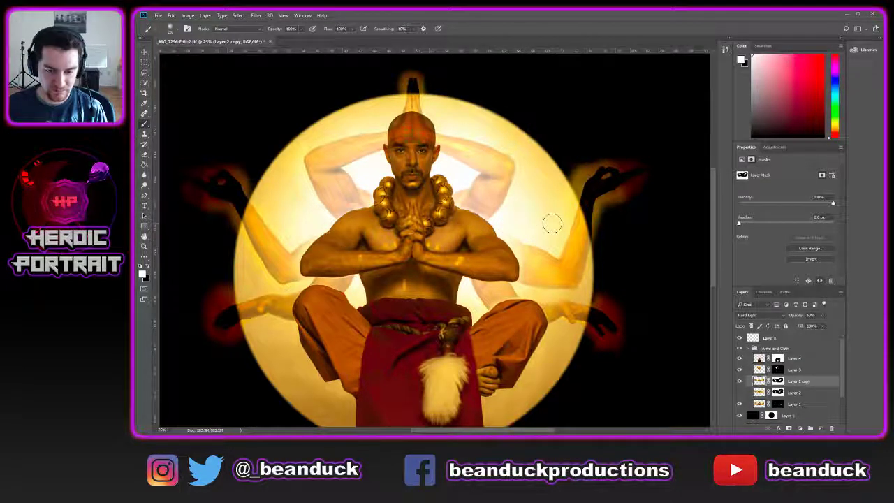
# - Paint on Layer 2 copy's mask with black and white beside the figure's elbow on the image's right side
pyautogui.press('x')
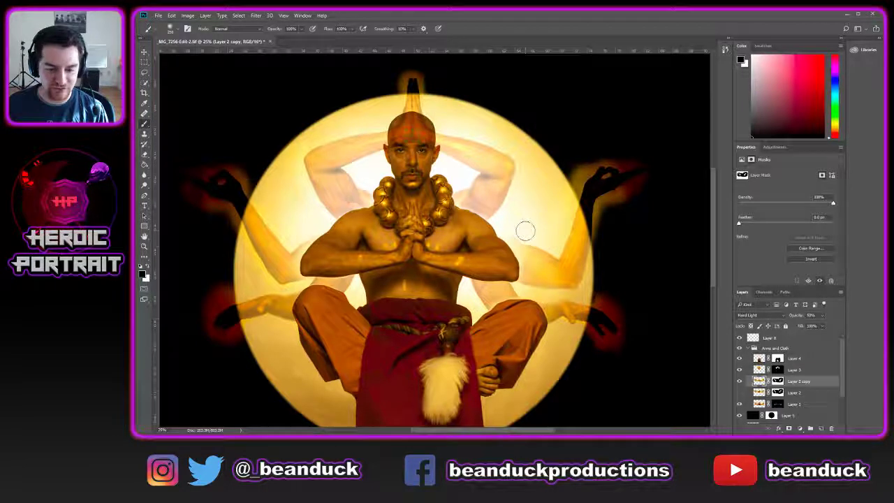
pyautogui.click(777, 380)
pyautogui.press('x')
pyautogui.press('x')
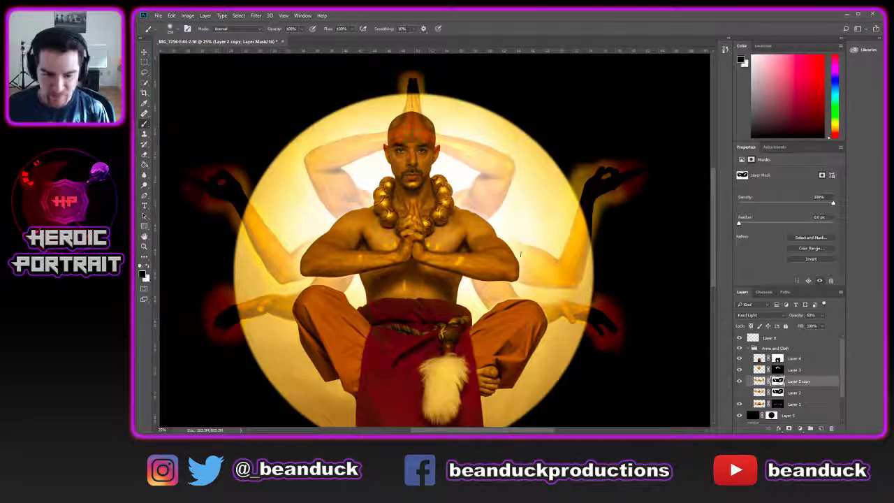
pyautogui.press('x')
pyautogui.press('x')
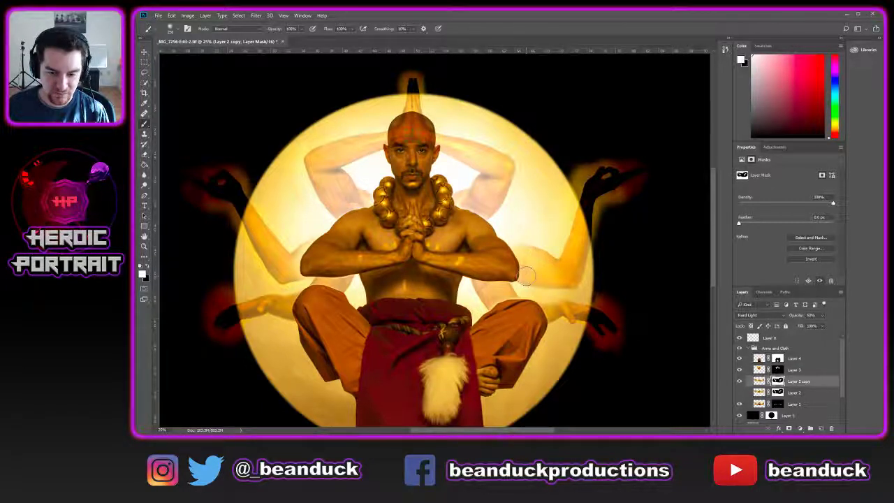
pyautogui.scroll(-2, 631, 283)
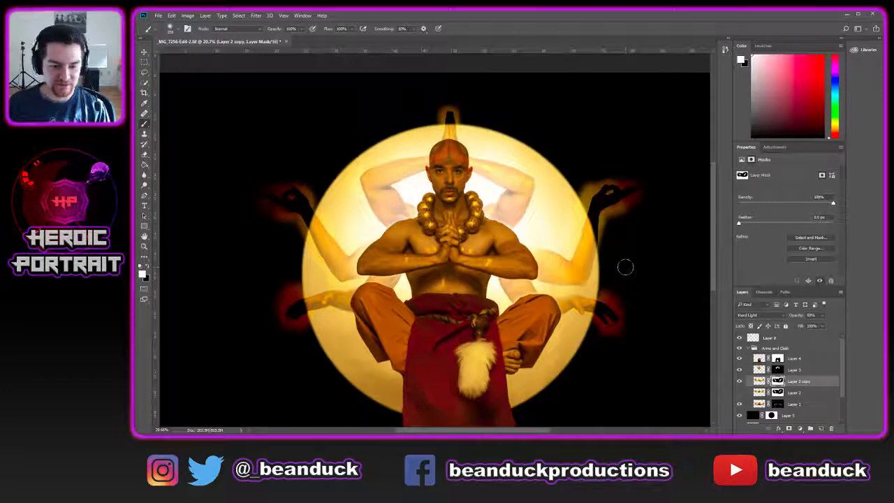
# - Refine Layer 2 copy's mask with a smaller brush where the extra arm meets the elbow, undoing an unwanted stroke and switching to black
pyautogui.scroll(5, 540, 251)
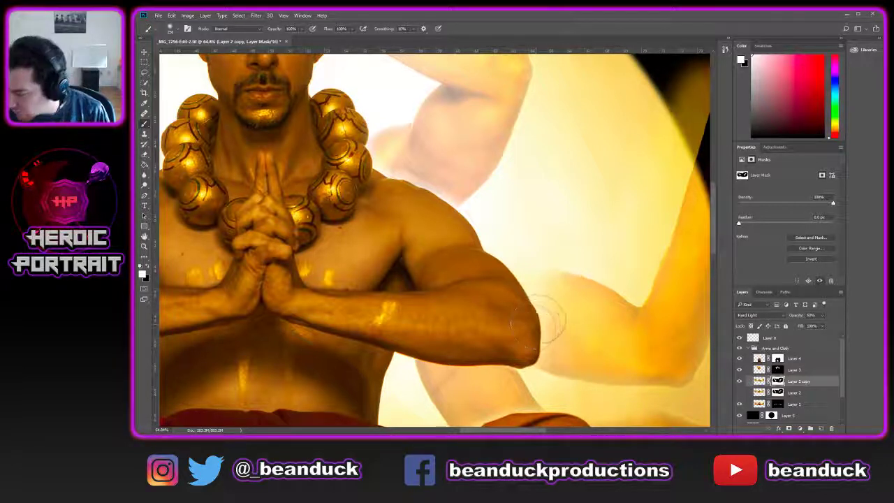
pyautogui.press('[')
pyautogui.press('[')
pyautogui.press('[')
pyautogui.press('[')
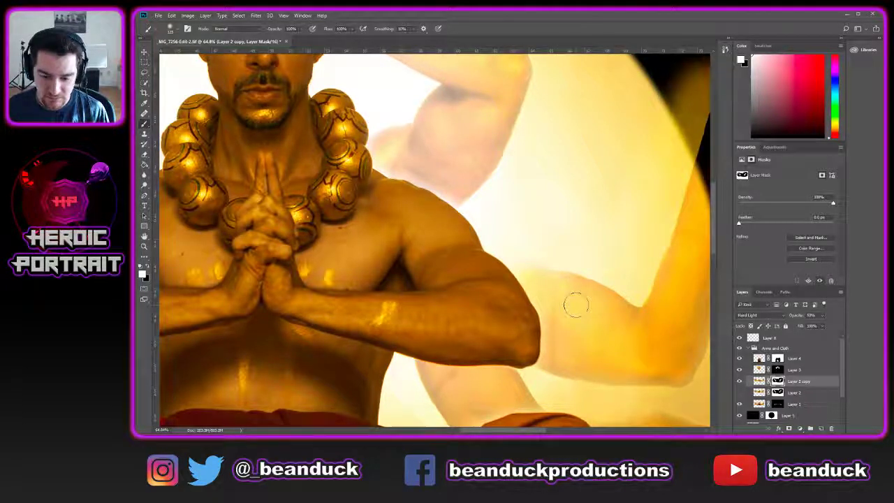
pyautogui.hotkey('ctrl', 'z')
pyautogui.press('x')
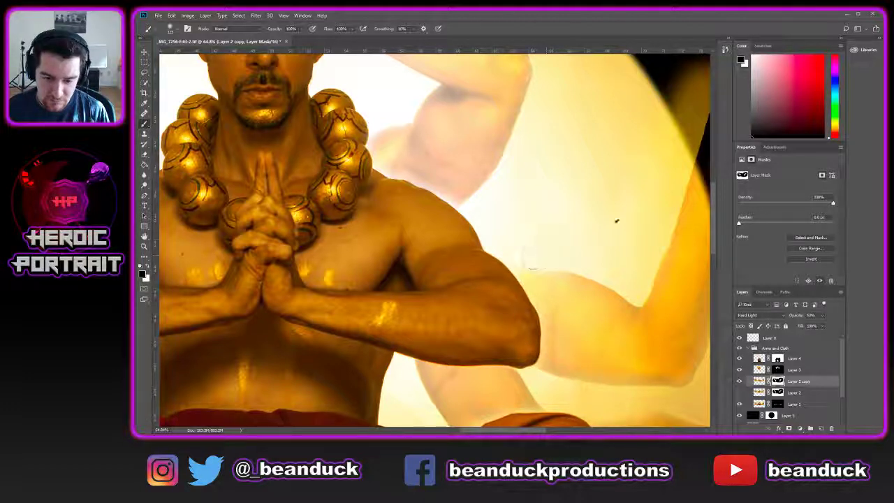
pyautogui.scroll(-5, 614, 218)
pyautogui.scroll(4, 605, 229)
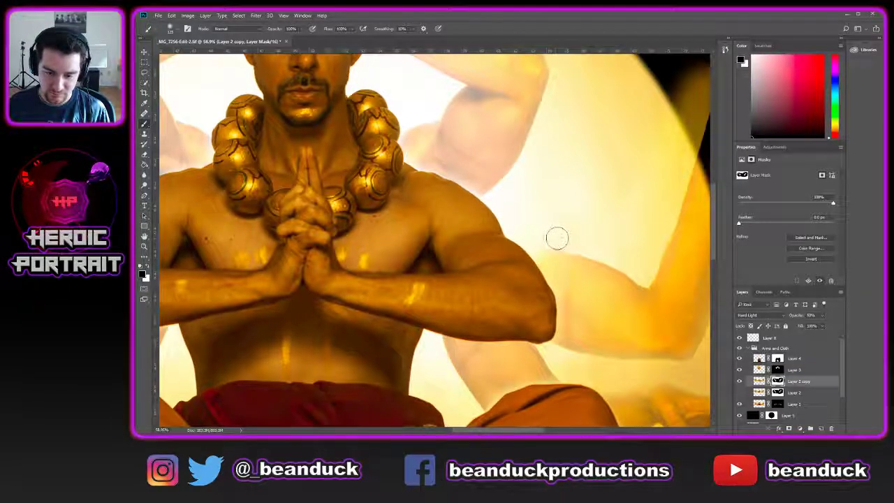
pyautogui.scroll(-2, 507, 198)
pyautogui.scroll(-2, 499, 199)
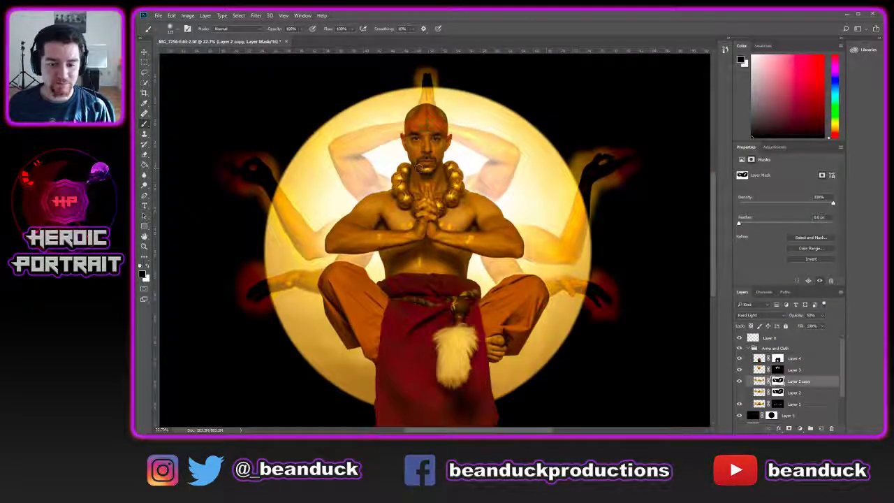
# - Save the document
pyautogui.press('space')
pyautogui.moveTo(402, 150); pyautogui.dragTo(451, 178)
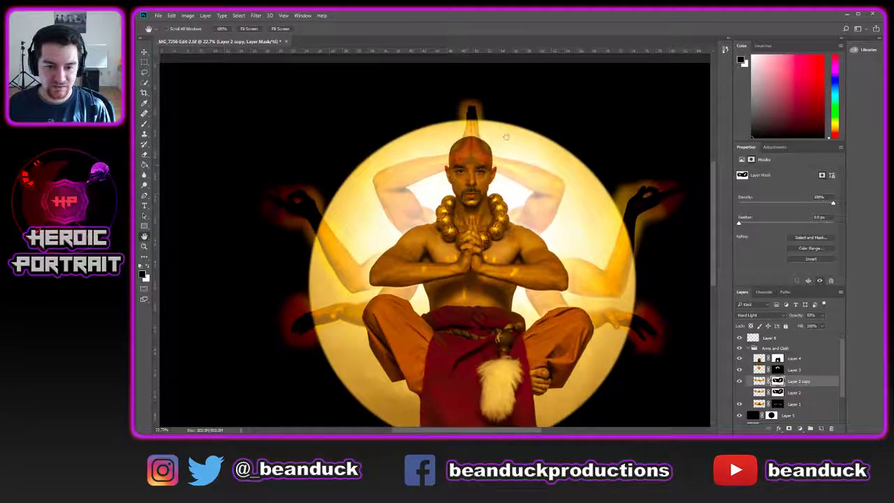
pyautogui.moveTo(505, 136); pyautogui.dragTo(500, 147)
pyautogui.hotkey('ctrl', 's')
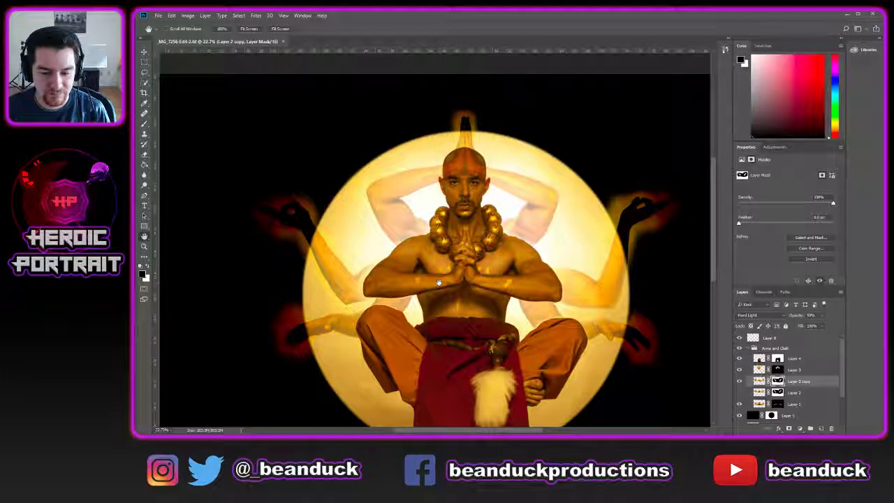
pyautogui.press('m')
pyautogui.moveTo(481, 159); pyautogui.dragTo(682, 315)
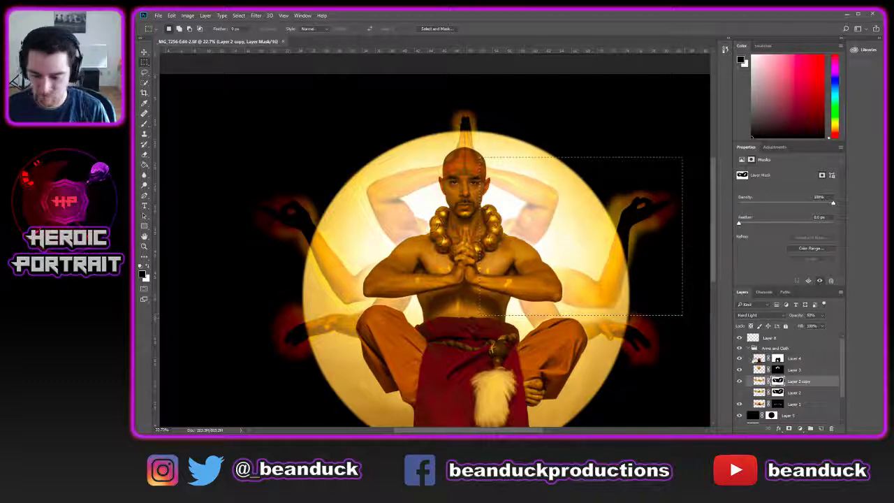
pyautogui.hotkey('ctrl', 't')
pyautogui.moveTo(693, 262); pyautogui.dragTo(693, 238)
pyautogui.hotkey('ctrl', 'z')
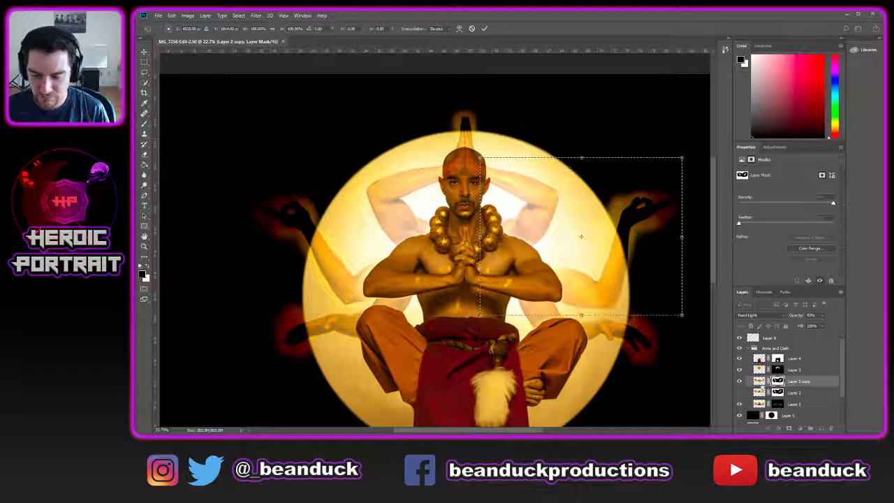
pyautogui.press('Escape')
pyautogui.hotkey('ctrl', 'd')
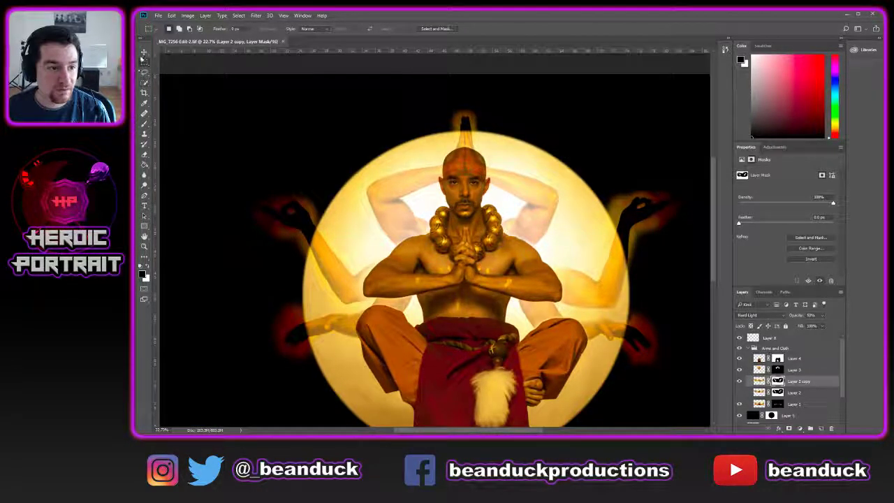
pyautogui.moveTo(445, 152); pyautogui.dragTo(551, 221)
pyautogui.hotkey('ctrl', 'd')
# - Select the raised extra arm on the image's right side in Layer 2 copy's content and rotate it by -4.76°
pyautogui.click(759, 380)
pyautogui.moveTo(510, 176); pyautogui.dragTo(704, 318)
pyautogui.hotkey('ctrl', 't')
pyautogui.moveTo(487, 110)
pyautogui.mouseDown()
pyautogui.moveTo(493, 104)
pyautogui.moveTo(475, 116)
pyautogui.moveTo(506, 104)
pyautogui.moveTo(493, 117)
pyautogui.moveTo(496, 110)
pyautogui.mouseUp()
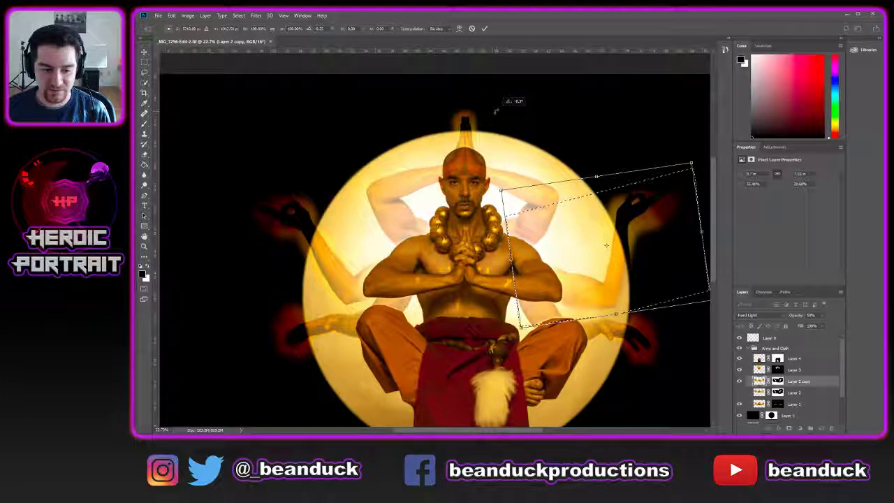
pyautogui.moveTo(495, 110); pyautogui.dragTo(495, 110)
pyautogui.moveTo(628, 218); pyautogui.dragTo(626, 211)
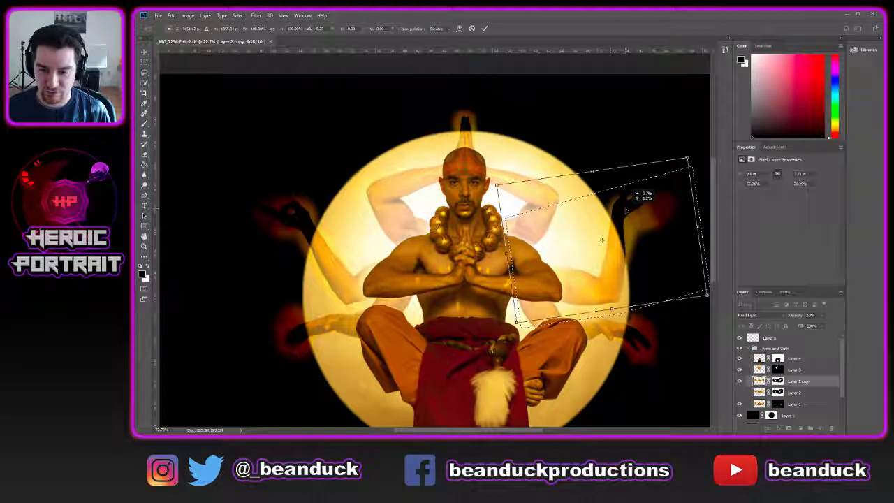
pyautogui.moveTo(626, 212); pyautogui.dragTo(631, 214)
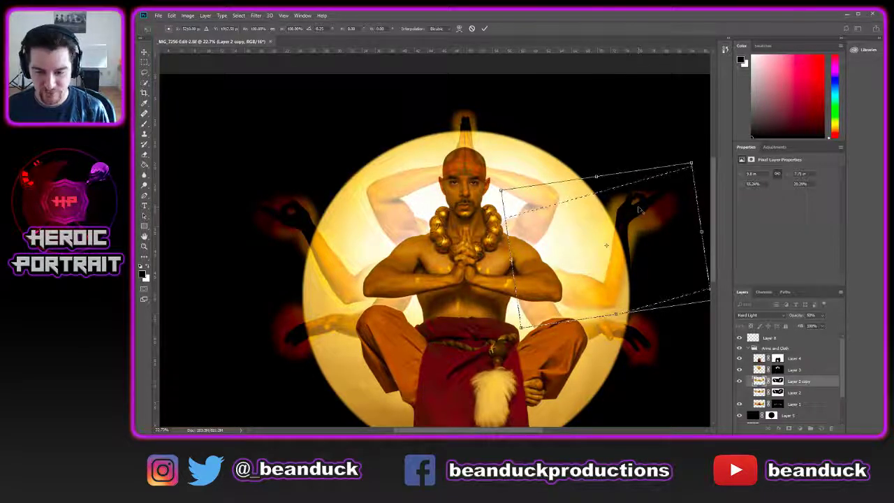
pyautogui.press('Return')
pyautogui.hotkey('ctrl', 't')
pyautogui.moveTo(684, 148); pyautogui.dragTo(684, 149)
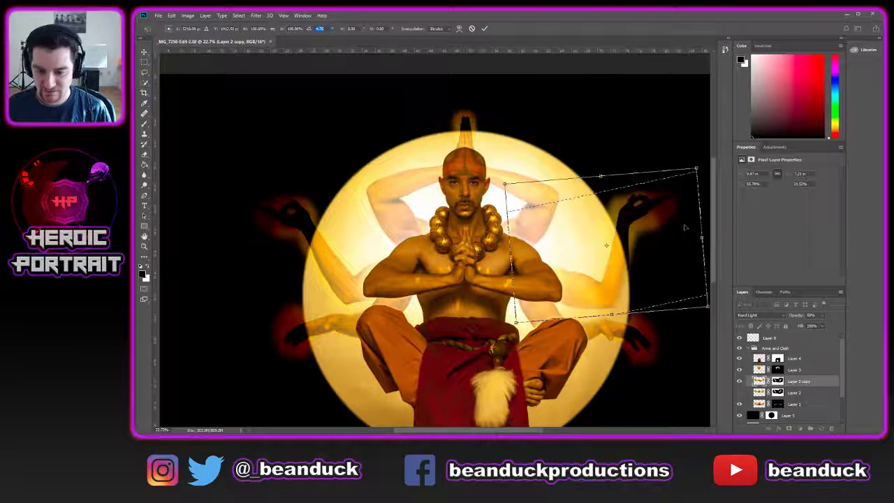
pyautogui.press('Return')
# - Select the same raised arm's area on Layer 2 copy's mask and rotate it by -4.7°
pyautogui.press('m')
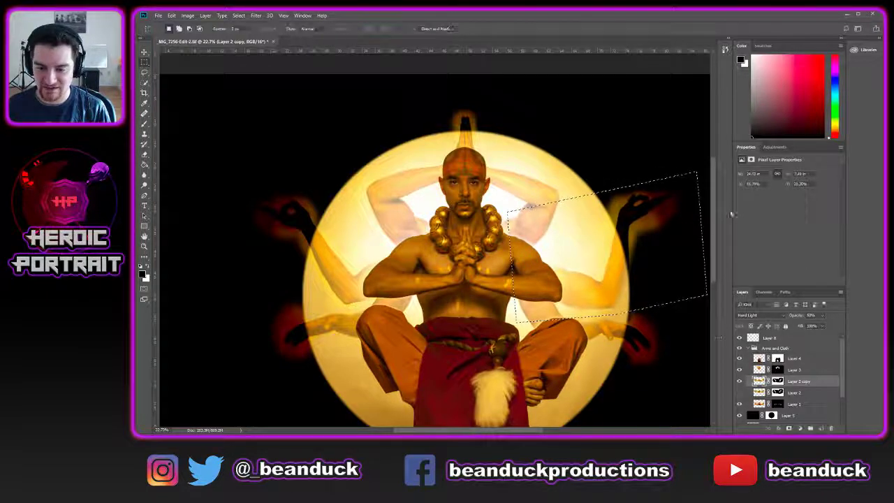
pyautogui.click(778, 382)
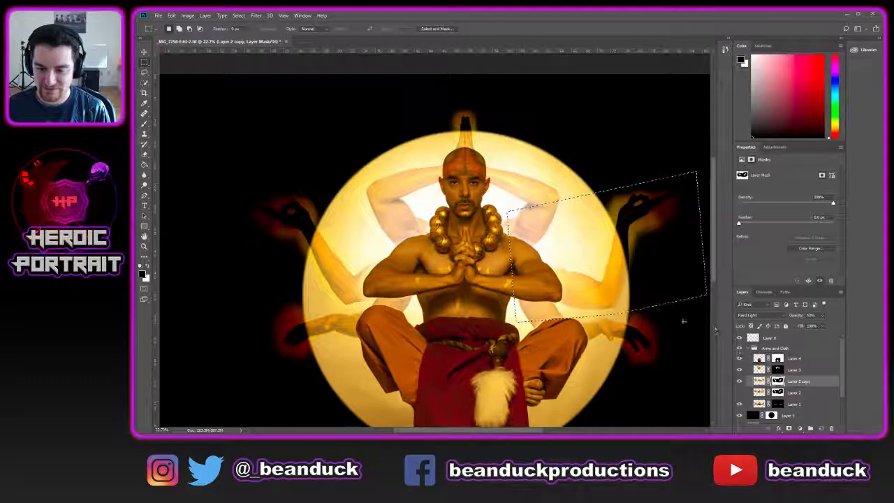
pyautogui.hotkey('ctrl', 'd')
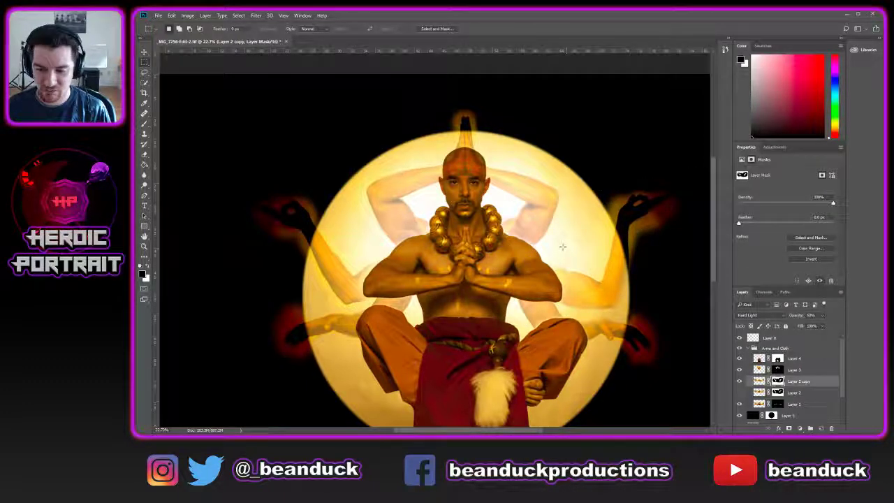
pyautogui.moveTo(466, 152); pyautogui.dragTo(698, 321)
pyautogui.hotkey('ctrl', 't')
pyautogui.doubleClick(320, 30)
pyautogui.write('4.76')
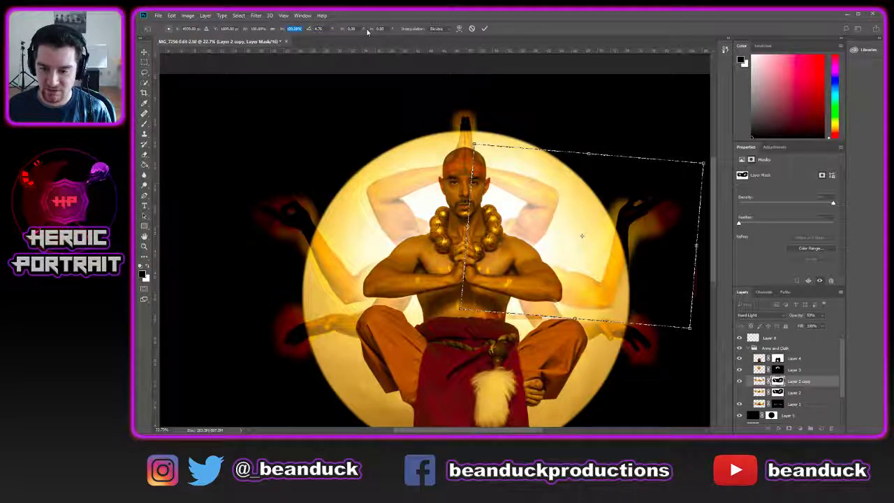
pyautogui.press('Tab')
pyautogui.hotkey('shift', 'Tab')
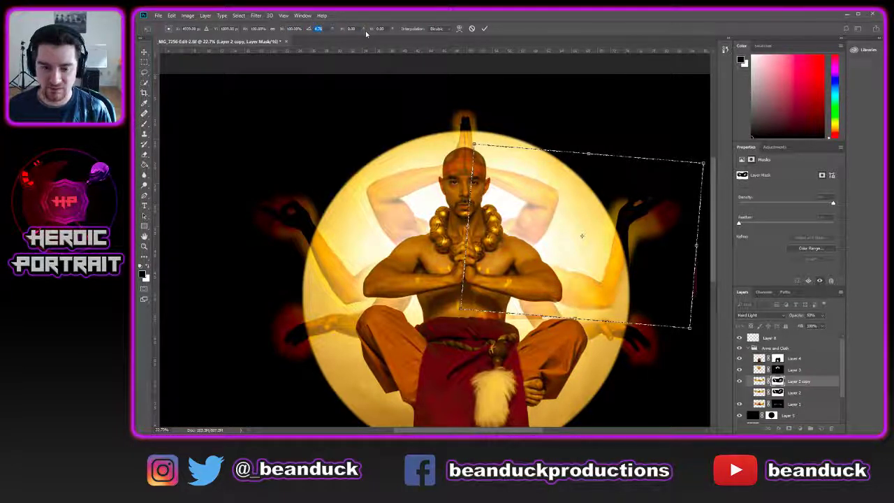
pyautogui.write('-4.7')
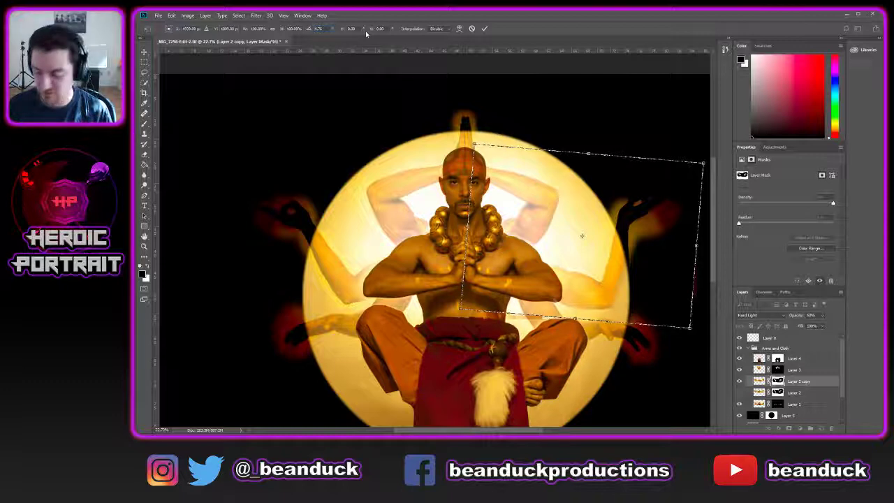
pyautogui.press('Tab')
pyautogui.press('Return')
# - Select the raised arm in Layer 2 copy's image content again and move it slightly upward and inward
pyautogui.click(759, 382)
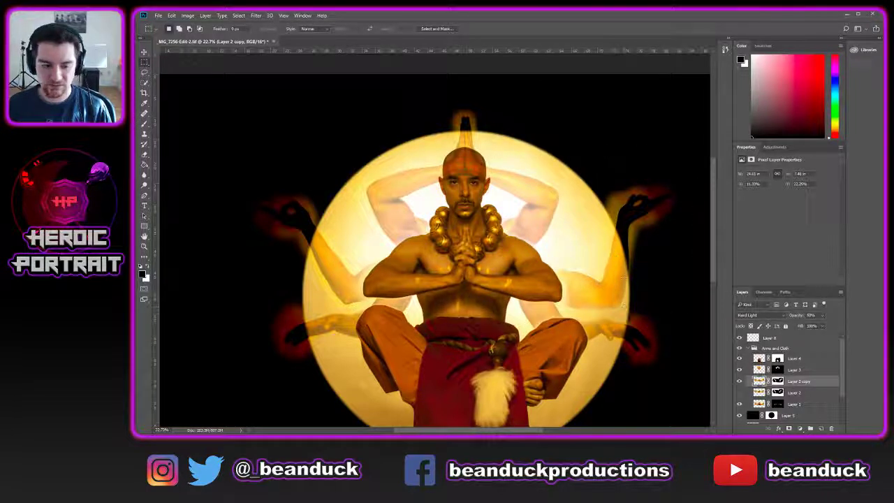
pyautogui.moveTo(520, 165); pyautogui.dragTo(703, 322)
pyautogui.hotkey('ctrl', 't')
pyautogui.moveTo(639, 292); pyautogui.dragTo(636, 281)
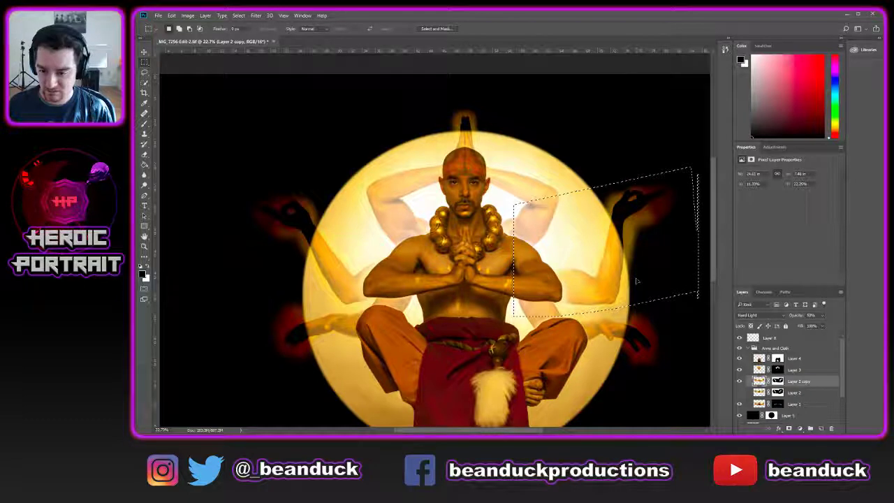
# - Move the matching area of Layer 2 copy's mask slightly upward to align it with the repositioned raised arm
pyautogui.click(779, 381)
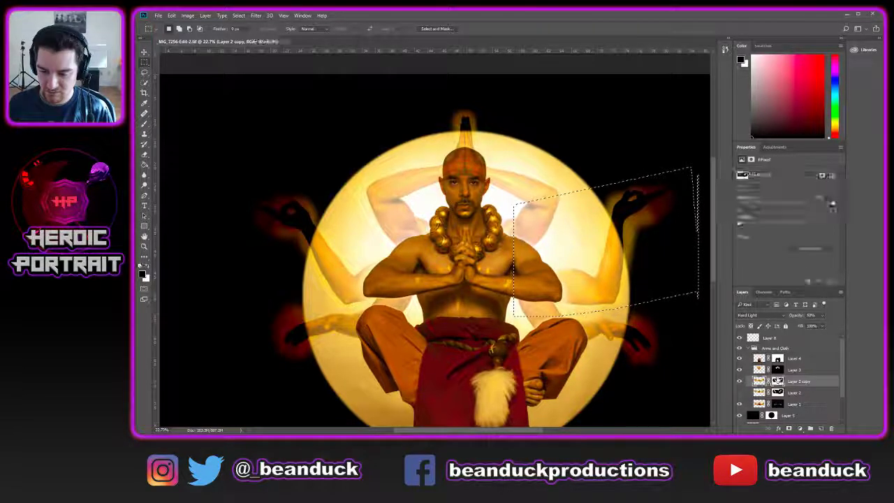
pyautogui.moveTo(668, 273); pyautogui.dragTo(684, 286)
pyautogui.press('Return')
pyautogui.moveTo(484, 159); pyautogui.dragTo(712, 325)
pyautogui.moveTo(662, 282)
pyautogui.mouseDown()
pyautogui.moveTo(653, 278)
pyautogui.moveTo(660, 275)
pyautogui.mouseUp()
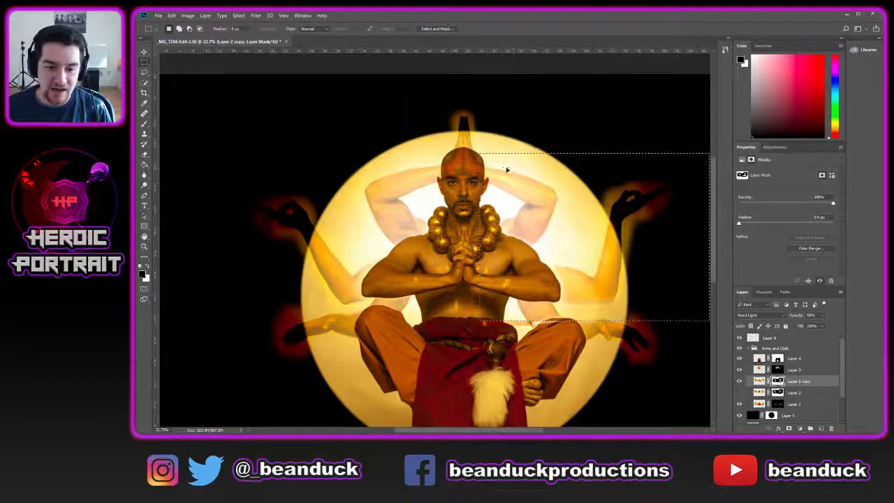
# - Inspect the arms around the head, set the foreground colour to white and clear the selection
pyautogui.scroll(2, 507, 169)
pyautogui.scroll(-3, 489, 161)
pyautogui.scroll(3, 432, 147)
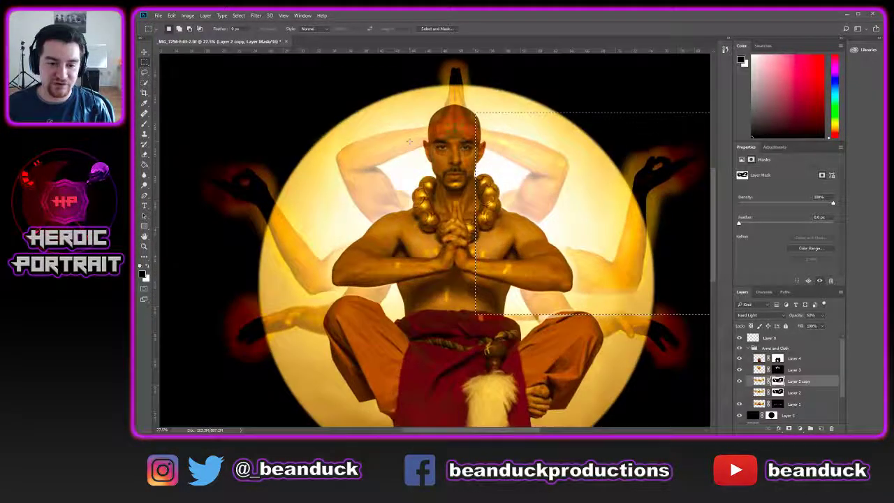
pyautogui.scroll(2, 426, 139)
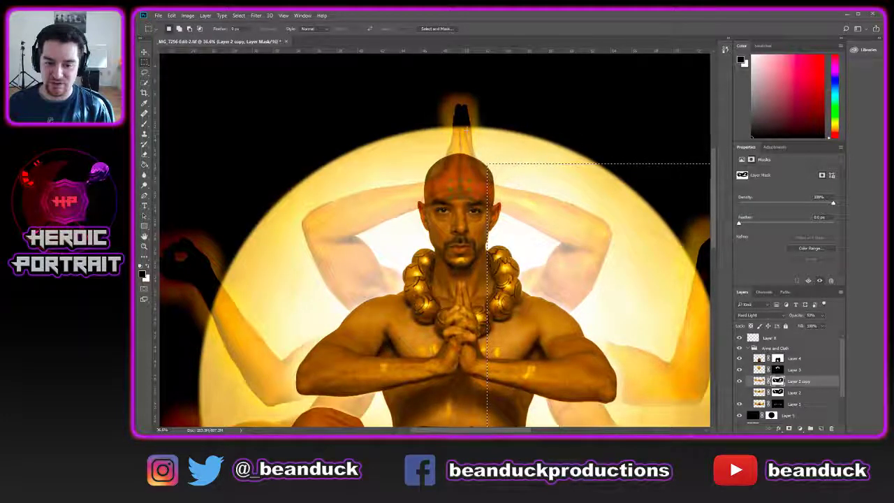
pyautogui.scroll(3, 478, 164)
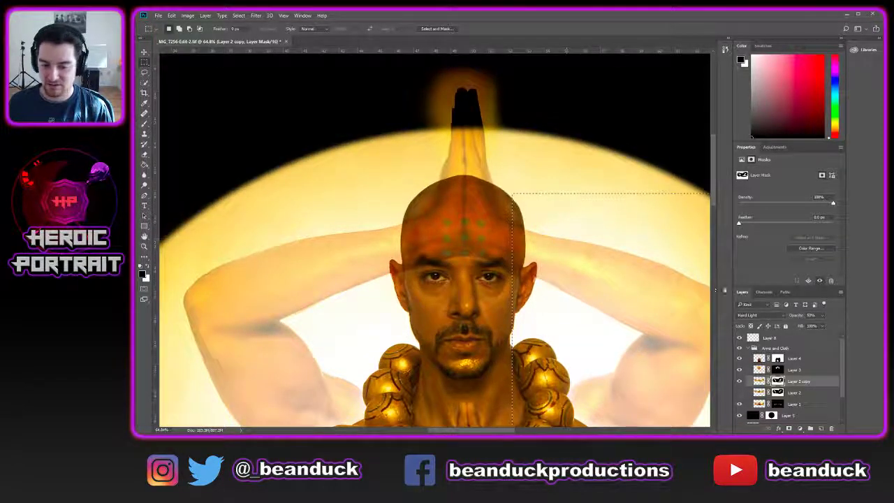
pyautogui.scroll(-3, 643, 316)
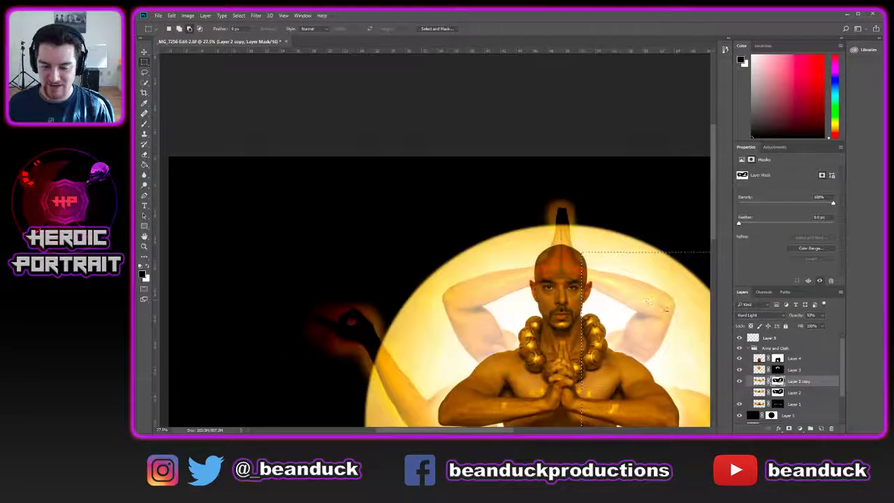
pyautogui.press('x')
pyautogui.hotkey('ctrl', 'd')
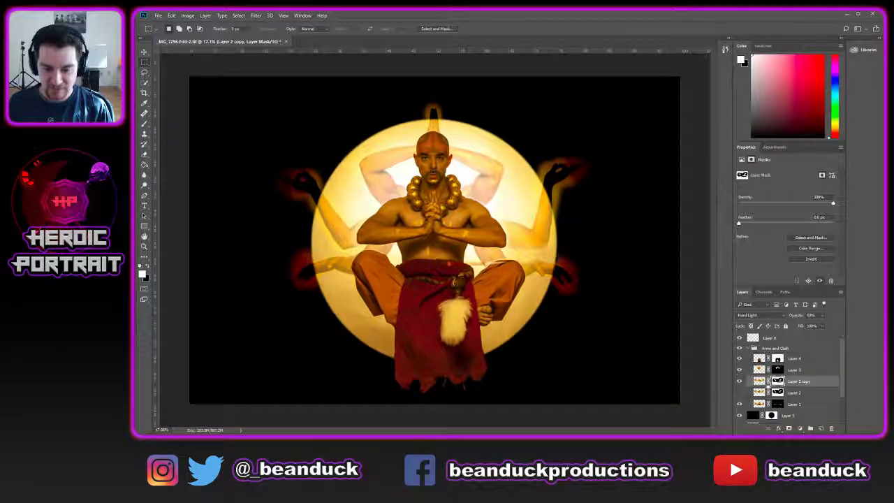
# - Paint with black on Layer 2 copy's mask using a larger brush to remove the bright seam above the knee on the image's right side
pyautogui.scroll(1, 557, 257)
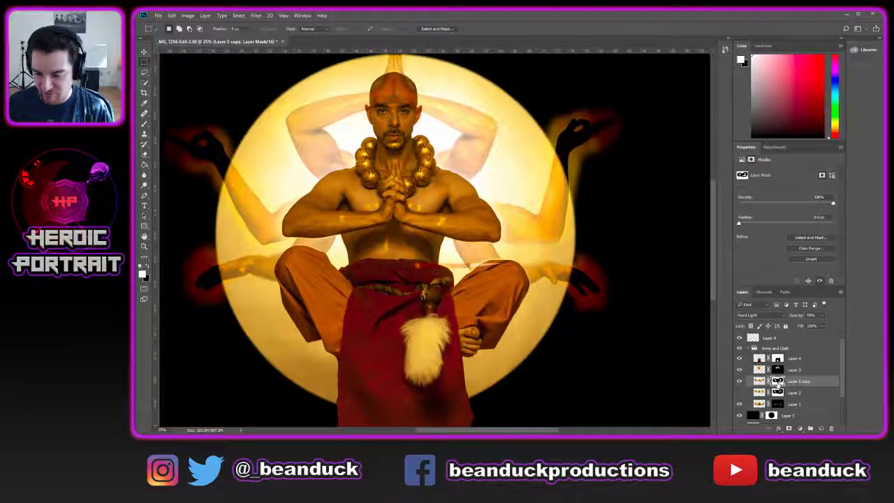
pyautogui.press('b')
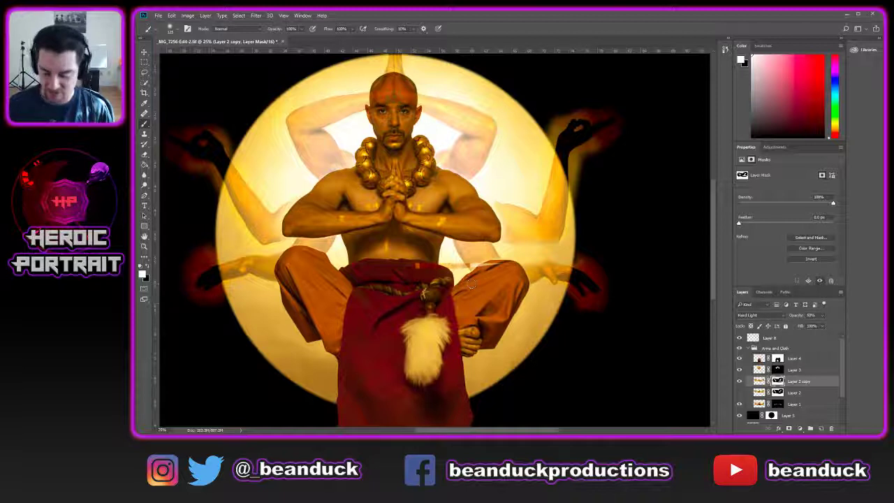
pyautogui.press(']')
pyautogui.press(']')
pyautogui.press(']')
pyautogui.press(']')
pyautogui.press(']')
pyautogui.press(']')
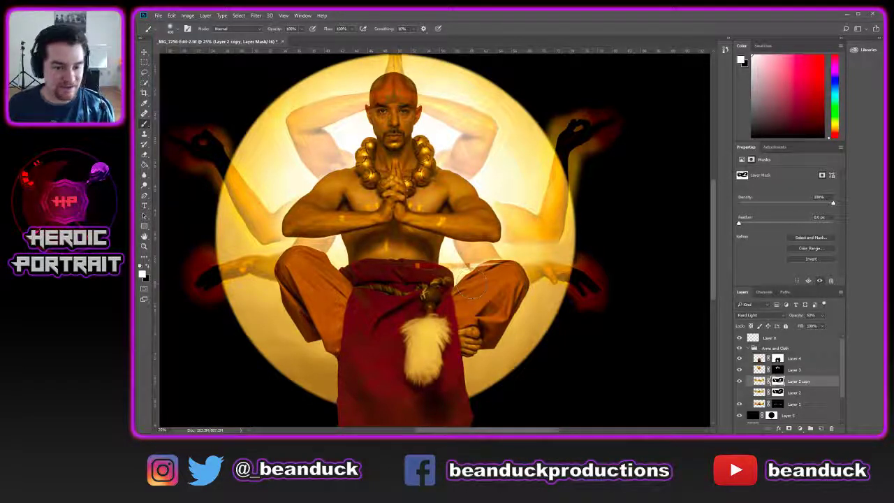
pyautogui.press('x')
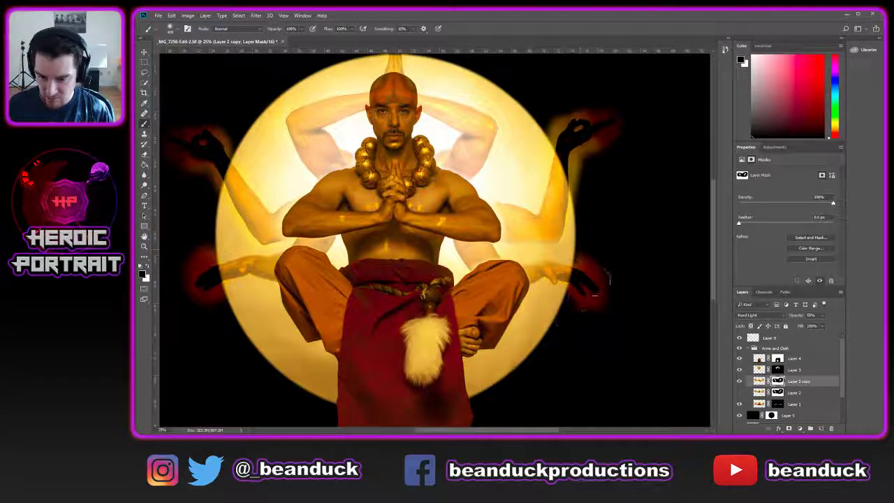
# - Toggle the mask of Layer 2 copy off and on to compare the extra arms, and inspect the whole image
pyautogui.keyDown('shift'); pyautogui.click(777, 381); pyautogui.keyUp('shift')
pyautogui.keyDown('shift'); pyautogui.click(777, 381); pyautogui.keyUp('shift')
pyautogui.keyDown('shift'); pyautogui.click(777, 381); pyautogui.keyUp('shift')
pyautogui.keyDown('shift'); pyautogui.click(778, 381); pyautogui.keyUp('shift')
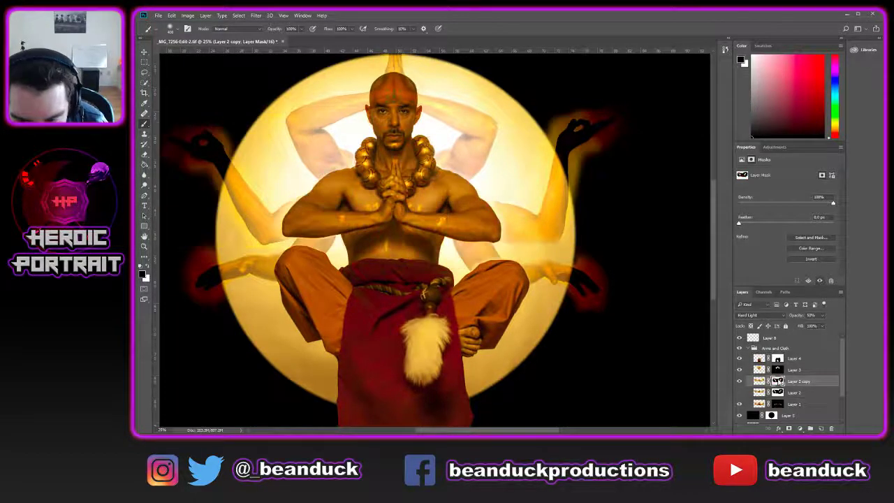
pyautogui.keyDown('shift'); pyautogui.click(777, 381); pyautogui.keyUp('shift')
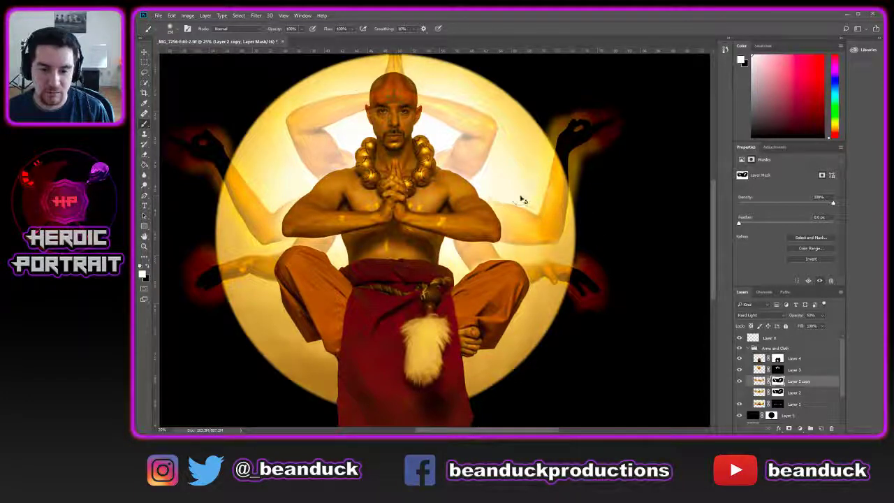
pyautogui.press('x')
pyautogui.hotkey('ctrl', '0')
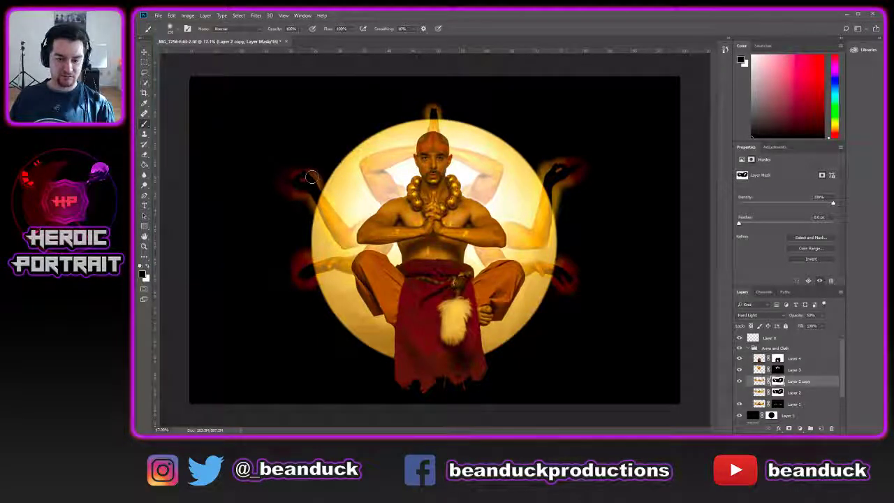
# - Undo the recent edits on Layer 2 copy step by step and clear the active selection
pyautogui.hotkey('ctrl', 'z')
pyautogui.hotkey('ctrl', 'z')
pyautogui.hotkey('ctrl', 'z')
pyautogui.hotkey('ctrl', 'z')
pyautogui.hotkey('ctrl', 'z')
pyautogui.hotkey('ctrl', 'z')
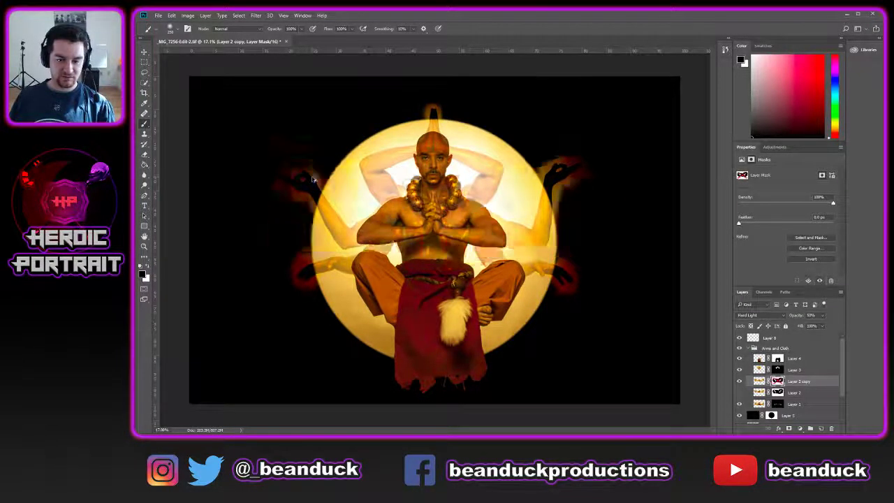
pyautogui.hotkey('ctrl', 'z')
pyautogui.hotkey('ctrl', 'z')
pyautogui.hotkey('ctrl', 'z')
pyautogui.hotkey('ctrl', 'z')
pyautogui.hotkey('ctrl', 'z')
pyautogui.hotkey('ctrl', 'z')
pyautogui.hotkey('ctrl', 'z')
pyautogui.hotkey('ctrl', 'z')
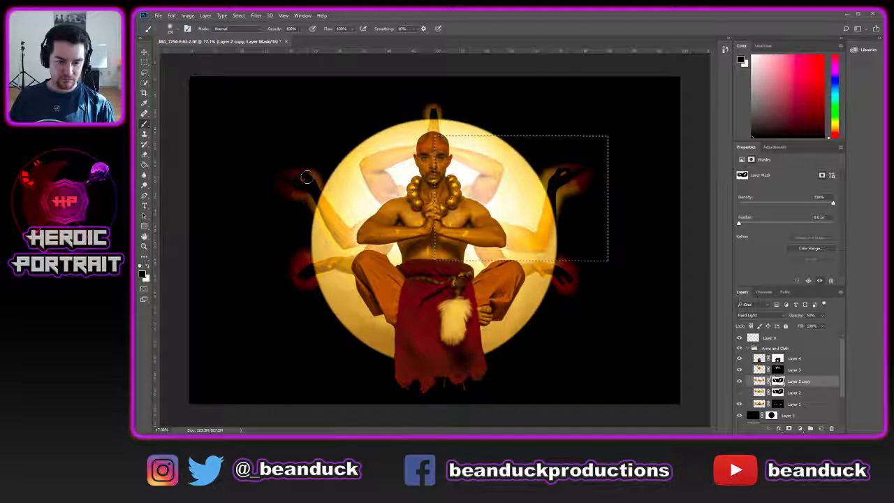
pyautogui.hotkey('ctrl', 'd')
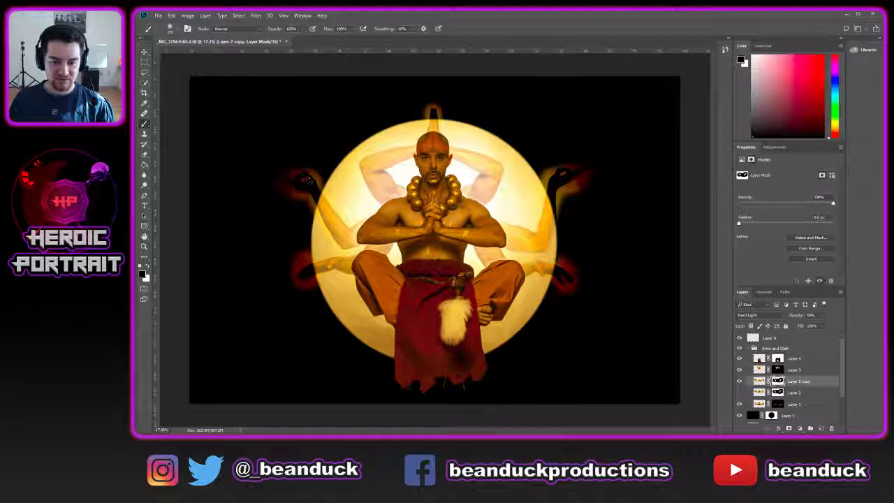
# - Set the opacity of Layer 3, the arms raised behind the head, to 100%
pyautogui.press('space')
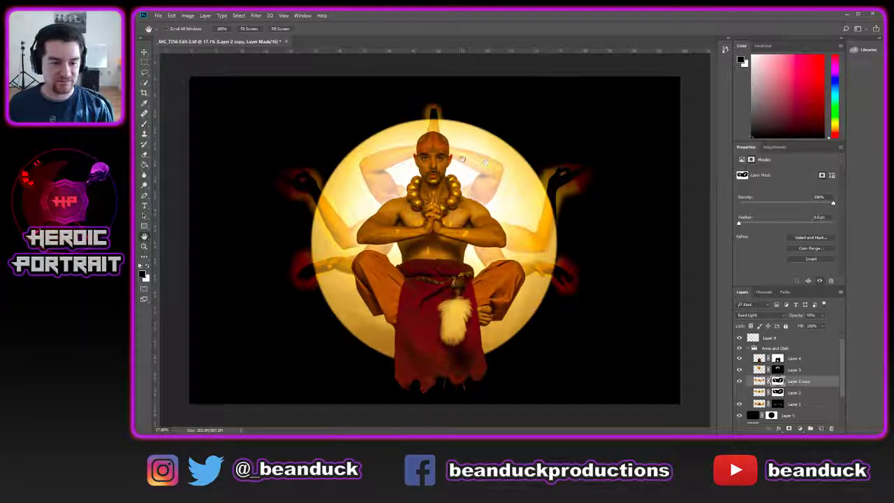
pyautogui.scroll(10, 392, 121)
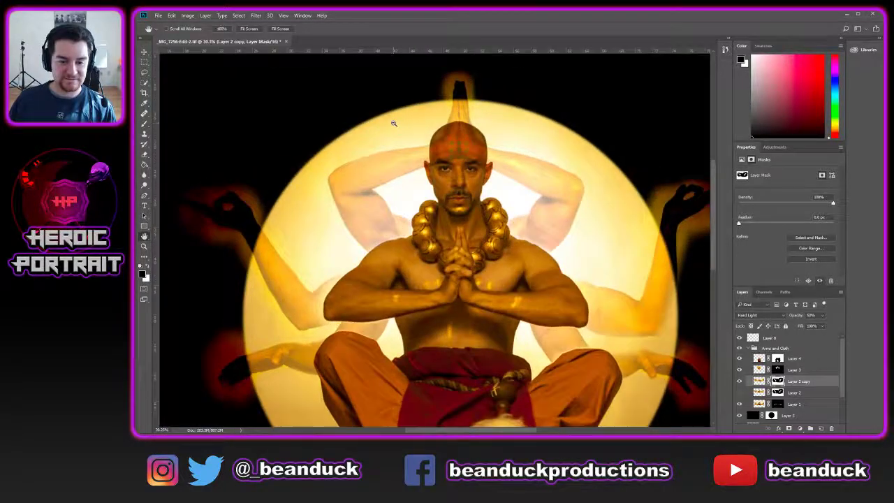
pyautogui.scroll(4, 445, 138)
pyautogui.scroll(4, 503, 151)
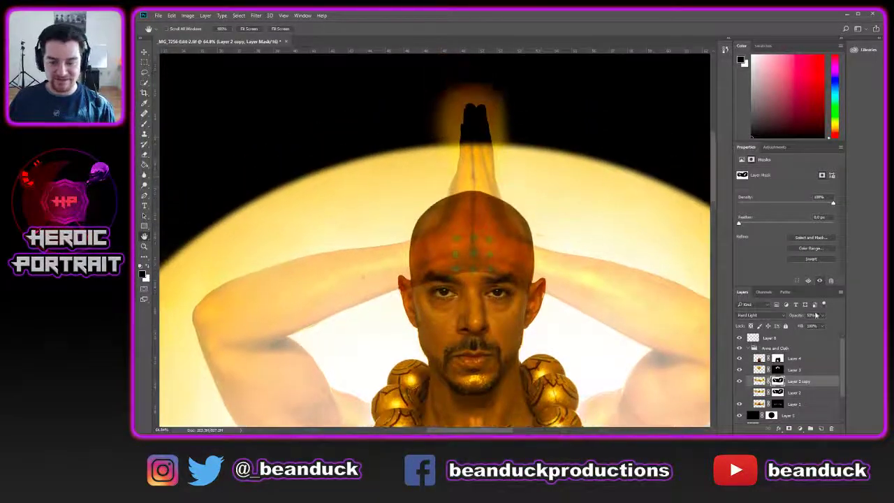
pyautogui.click(759, 370)
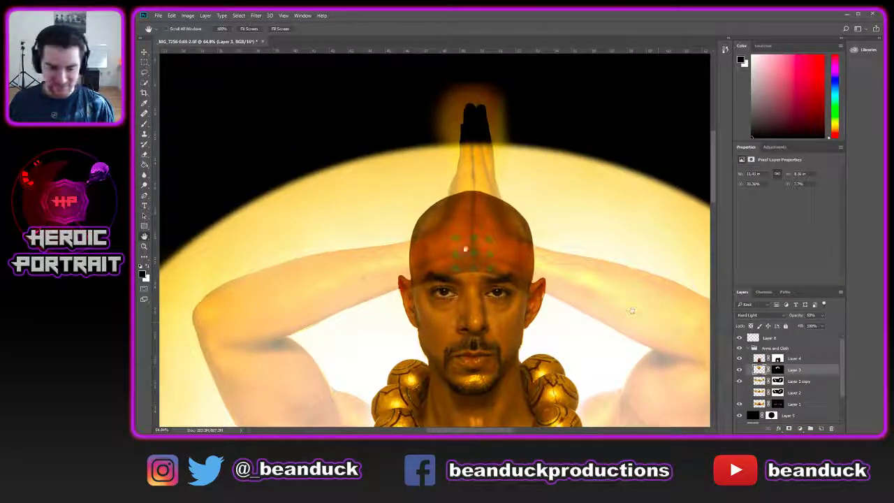
pyautogui.press('b')
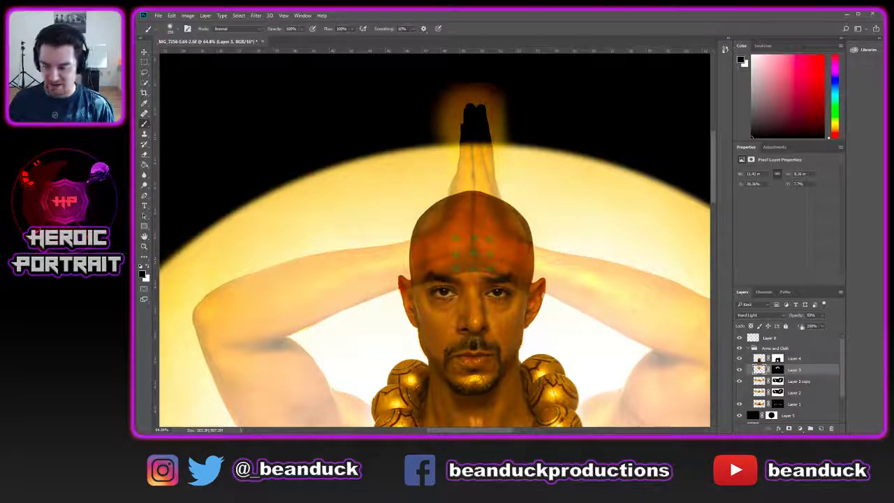
pyautogui.click(795, 316)
pyautogui.write('100')
pyautogui.press('Return')
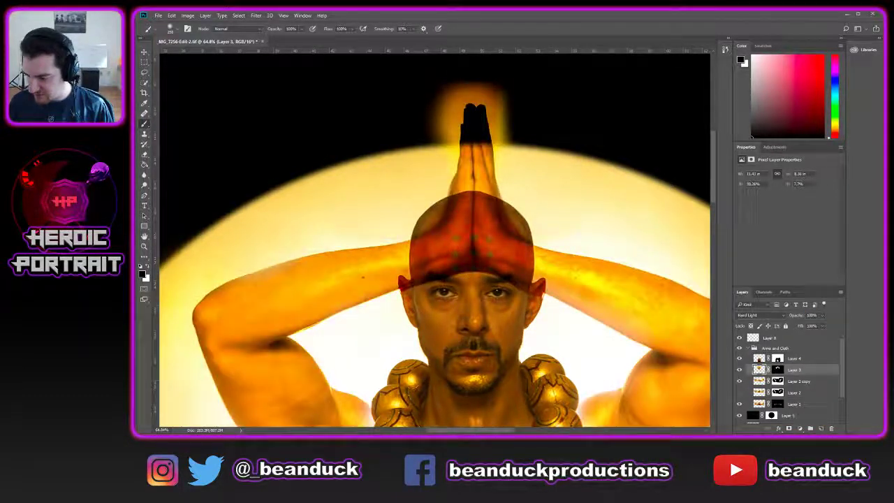
# - Return the opacity of Layer 3 to 50%
pyautogui.hotkey('ctrl', 'z')
pyautogui.hotkey('ctrl', 'z')
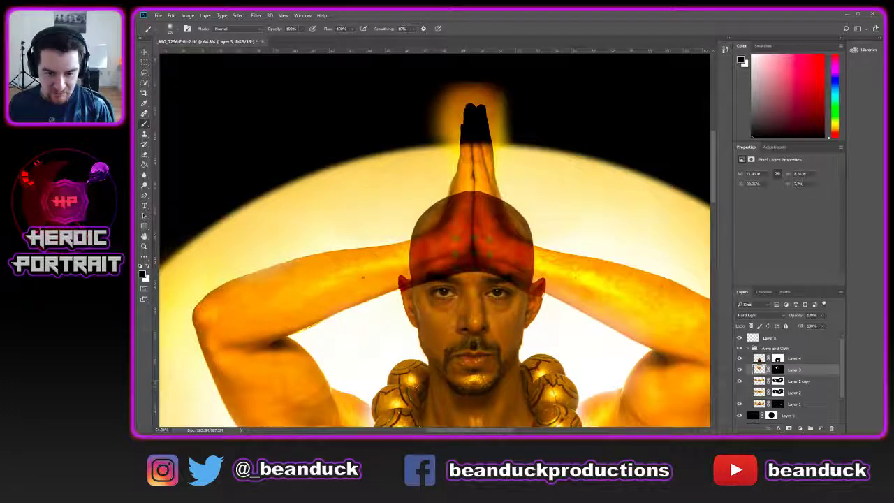
pyautogui.moveTo(829, 316); pyautogui.dragTo(795, 317)
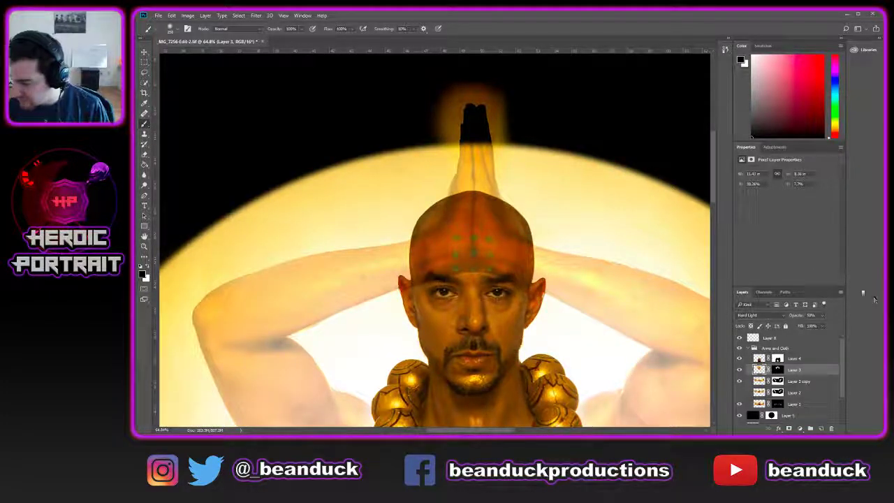
# - Try a white brush stroke on Layer 3's mask from the head out over the raised arm
pyautogui.click(778, 370)
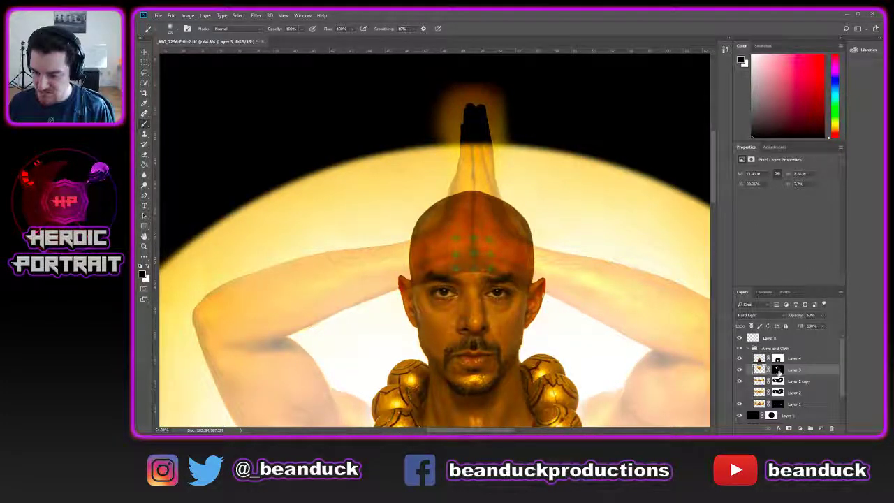
pyautogui.press('x')
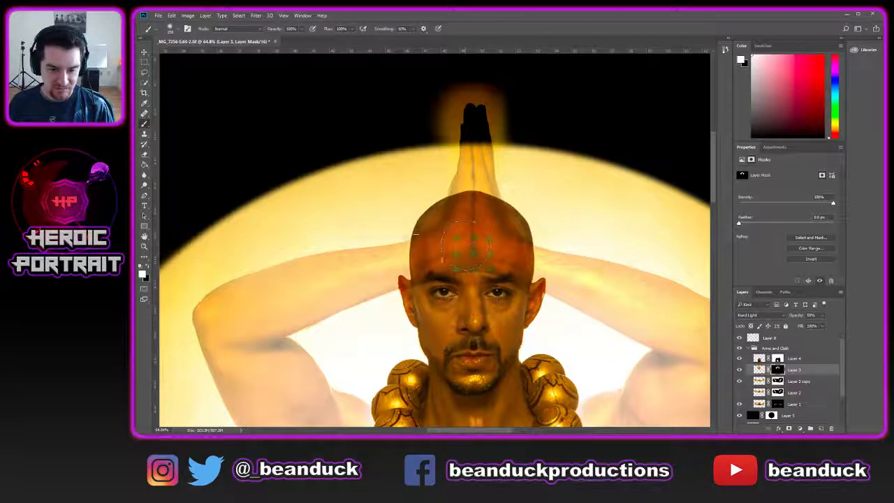
pyautogui.moveTo(416, 211); pyautogui.dragTo(217, 190)
pyautogui.hotkey('ctrl', 'z')
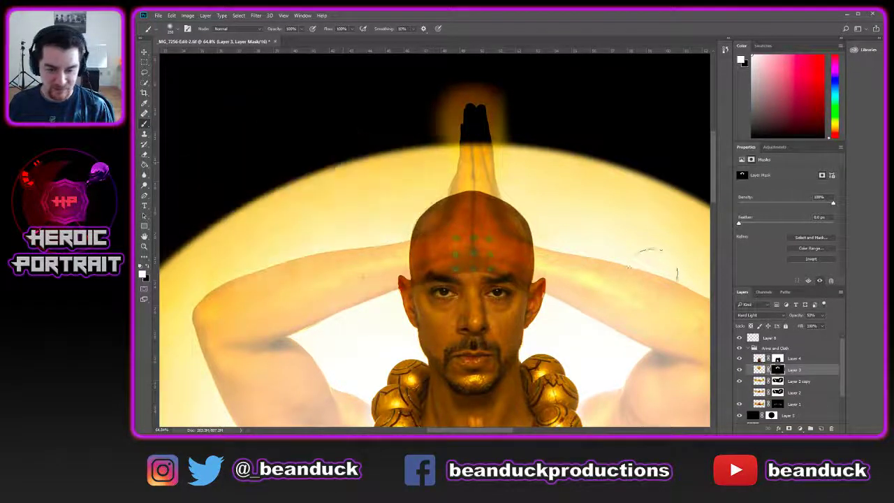
# - Set the opacity of Layer 3 to 75% and check the raised arms in the whole image
pyautogui.click(810, 315)
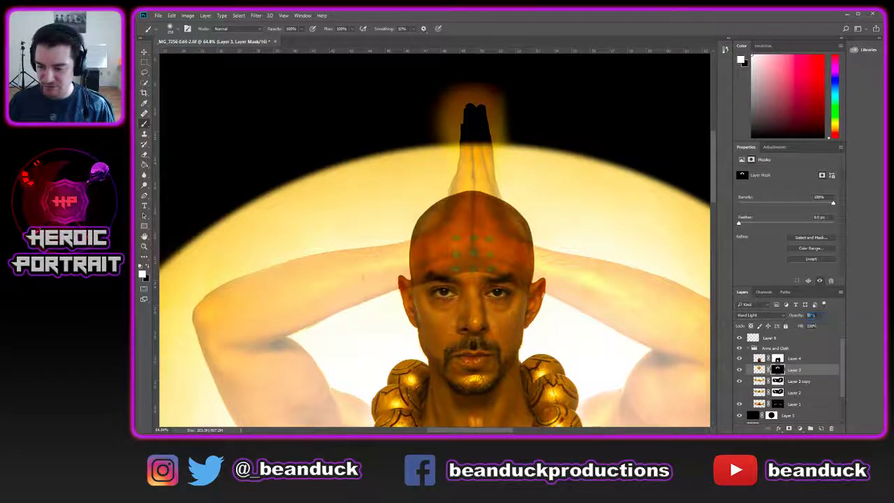
pyautogui.write('70')
pyautogui.scroll(-3, 474, 292)
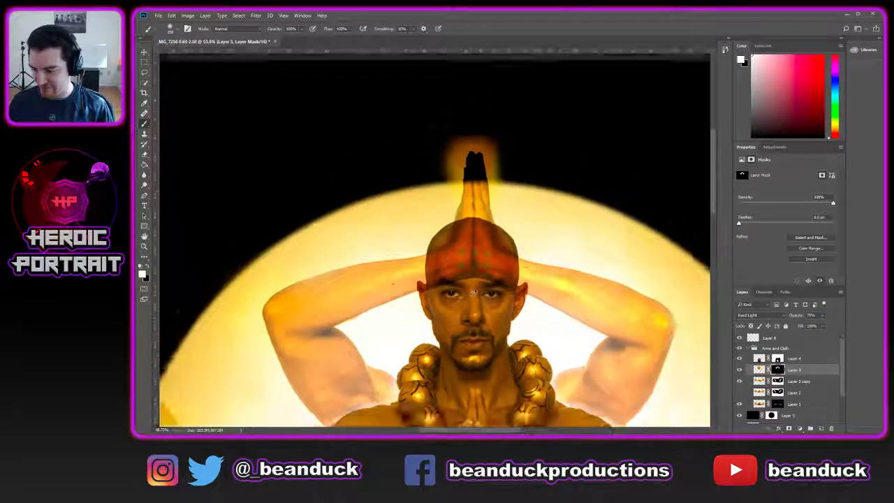
pyautogui.scroll(-1, 474, 292)
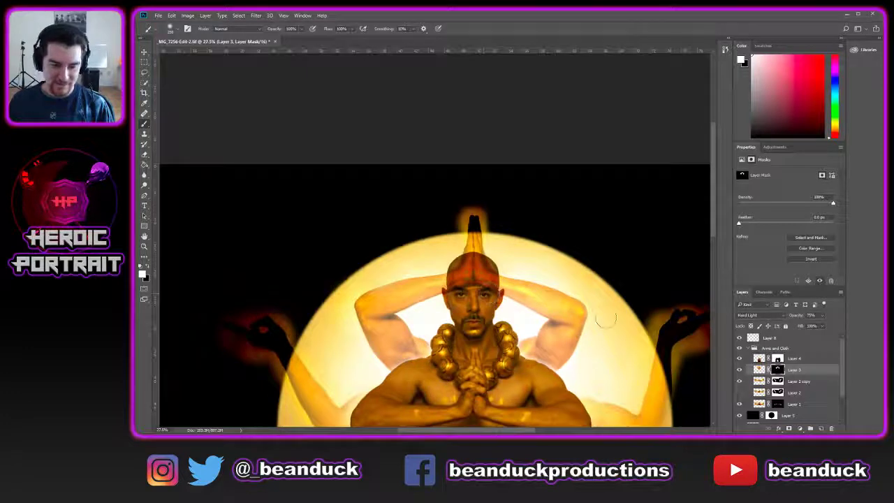
pyautogui.scroll(-1, 605, 317)
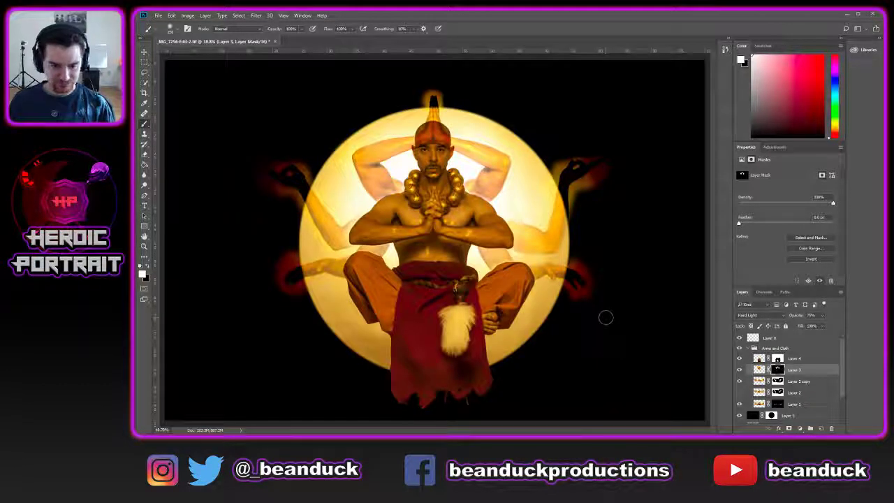
# - Set the opacity of Layer 2 copy to 75%
pyautogui.click(805, 380)
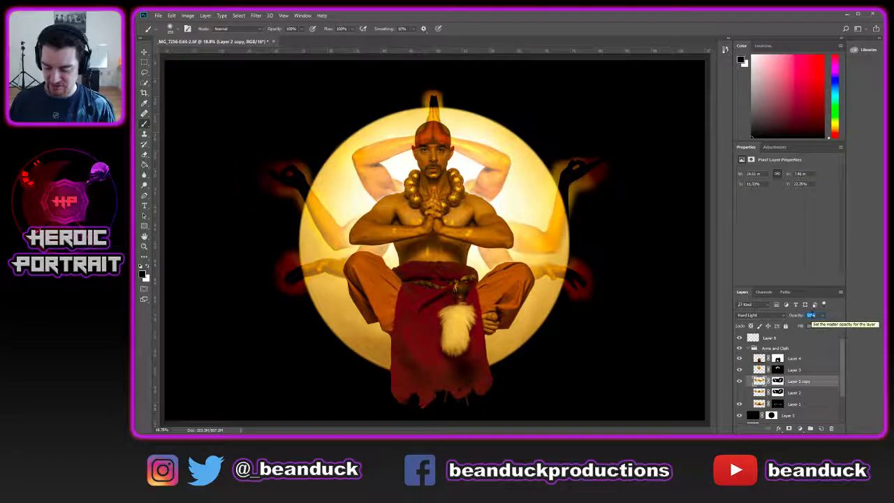
pyautogui.write('75')
pyautogui.press('Return')
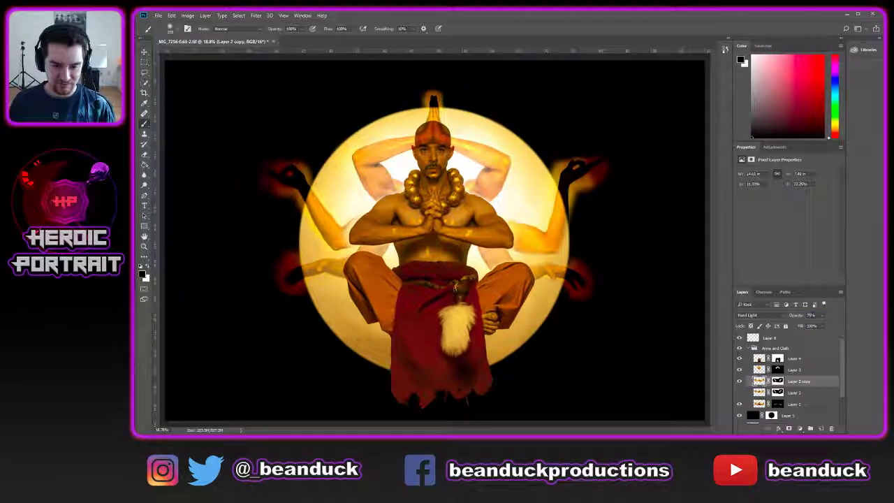
# - Try an opacity of 75% on Layer 1, the lowest pair of arms
pyautogui.click(807, 359)
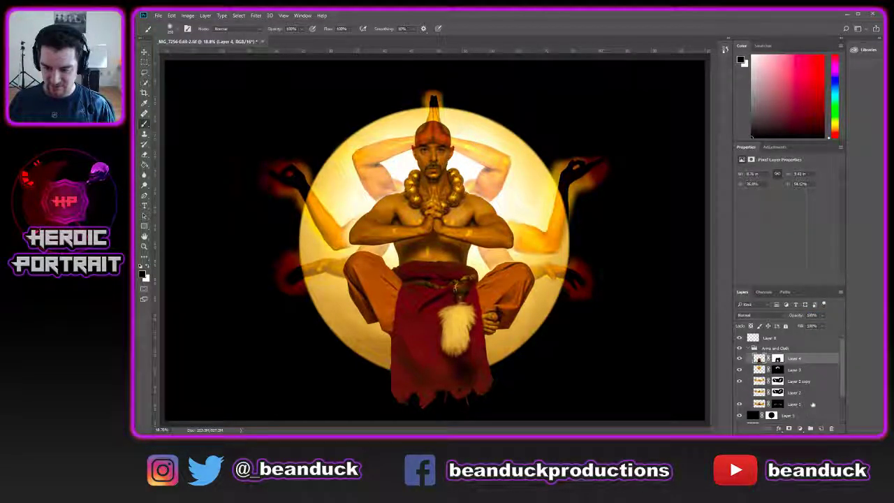
pyautogui.click(809, 403)
pyautogui.write('75')
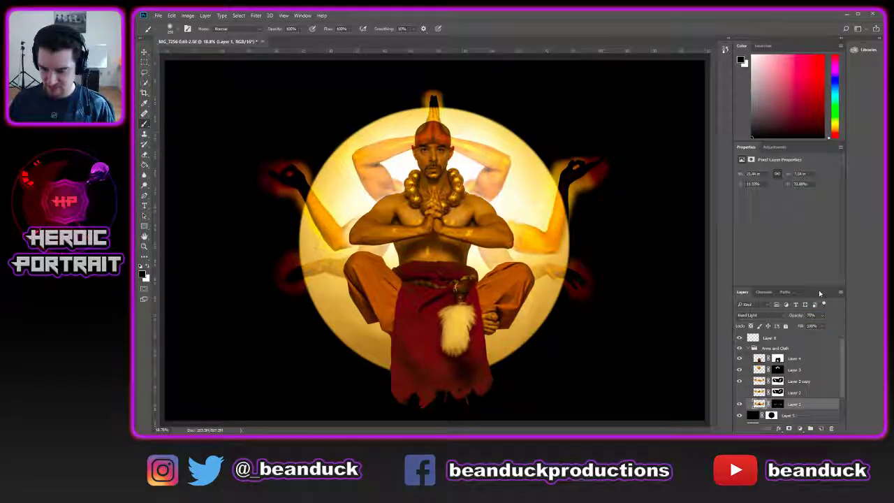
pyautogui.hotkey('ctrl', 'z')
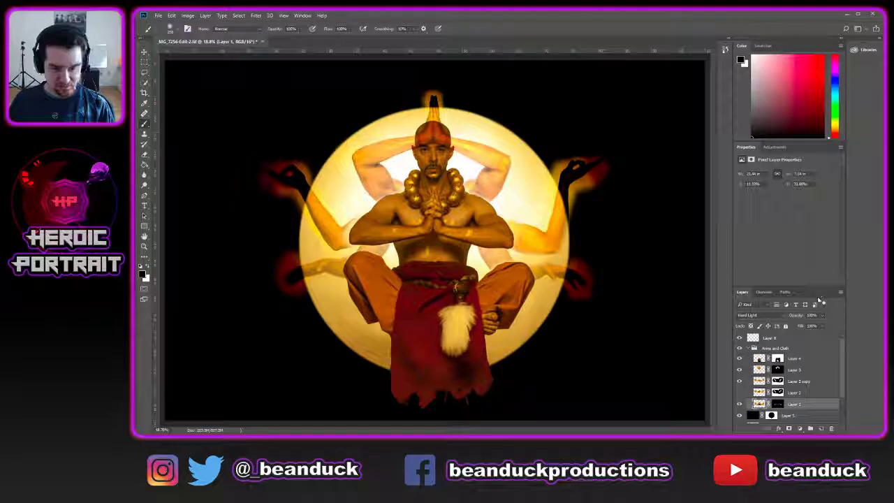
# - Make Layer 1's mask active for editing with white as the foreground colour
pyautogui.click(777, 403)
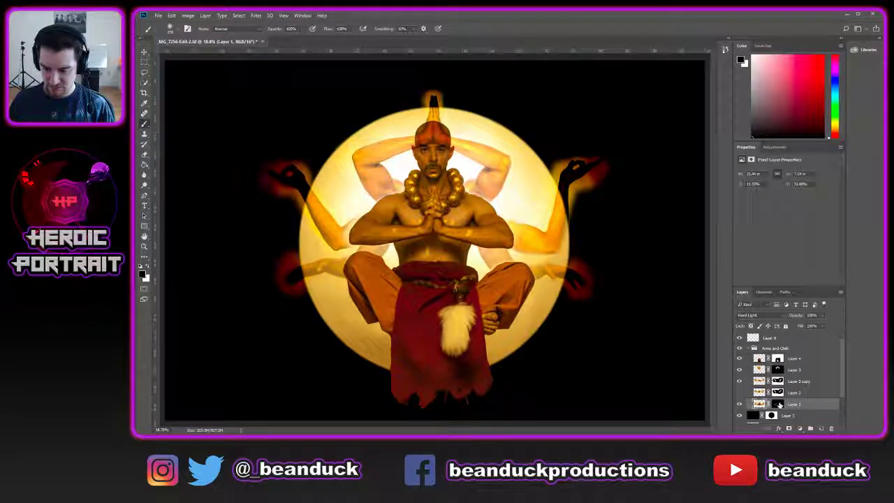
pyautogui.press('x')
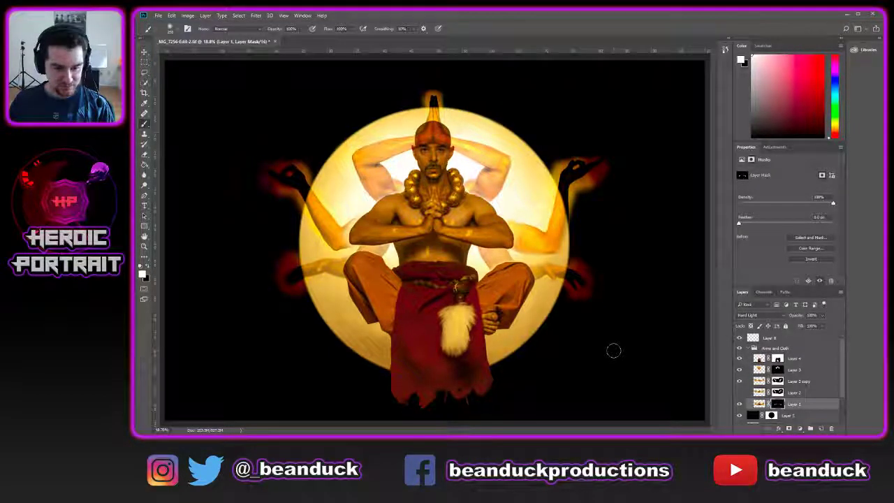
pyautogui.hotkey('ctrl', 'z')
pyautogui.hotkey('ctrl', 'z')
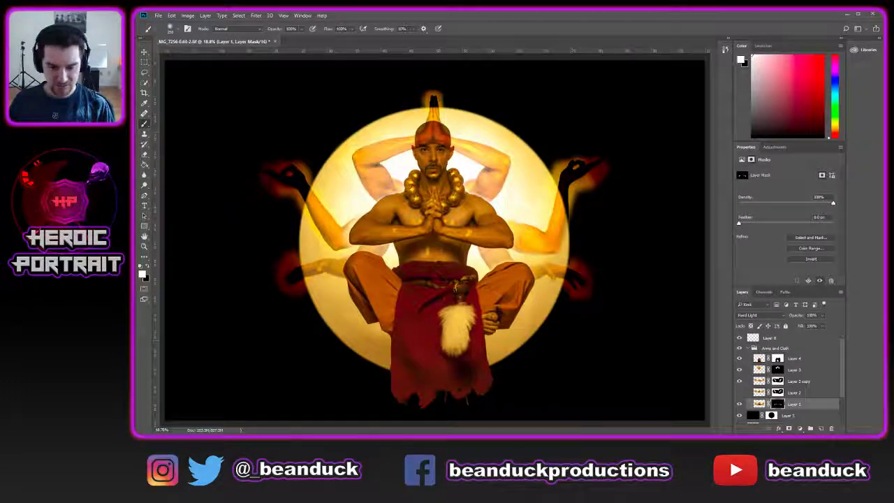
# - Step back through the recent opacity and mask changes on the arm layers
pyautogui.scroll(-1, 264, 176)
pyautogui.press('space')
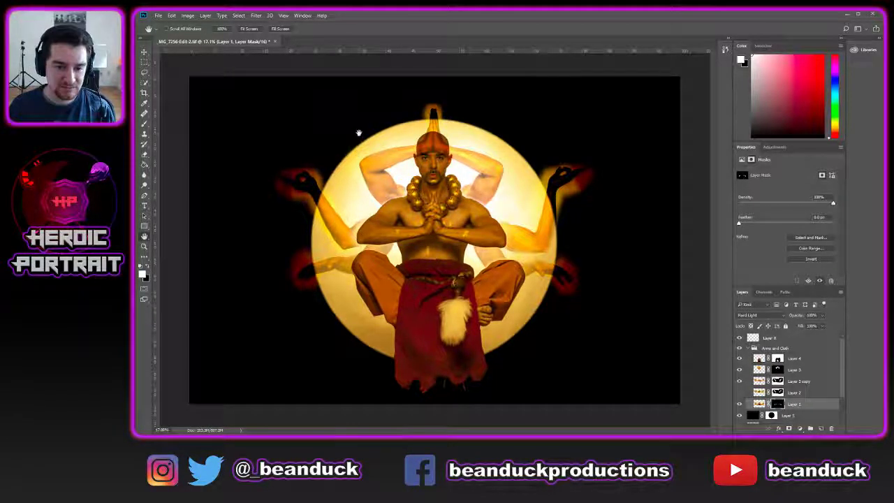
pyautogui.hotkey('ctrl', 'alt', 'z')
pyautogui.hotkey('ctrl', 'alt', 'z')
pyautogui.hotkey('ctrl', 'alt', 'z')
pyautogui.hotkey('ctrl', 'alt', 'z')
pyautogui.hotkey('ctrl', 'alt', 'z')
pyautogui.hotkey('ctrl', 'alt', 'z')
pyautogui.hotkey('ctrl', 'alt', 'z')
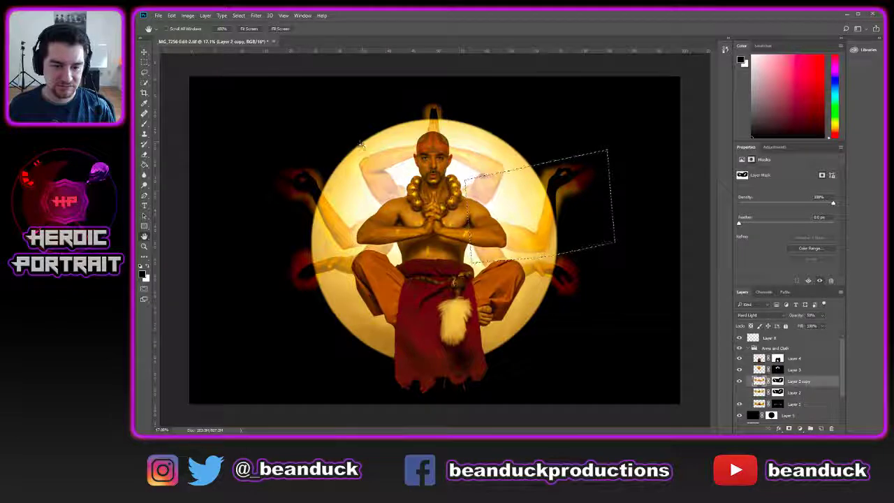
# - Try Layer 2 copy at 50% opacity, and settle on 60%
pyautogui.scroll(-1, 360, 155)
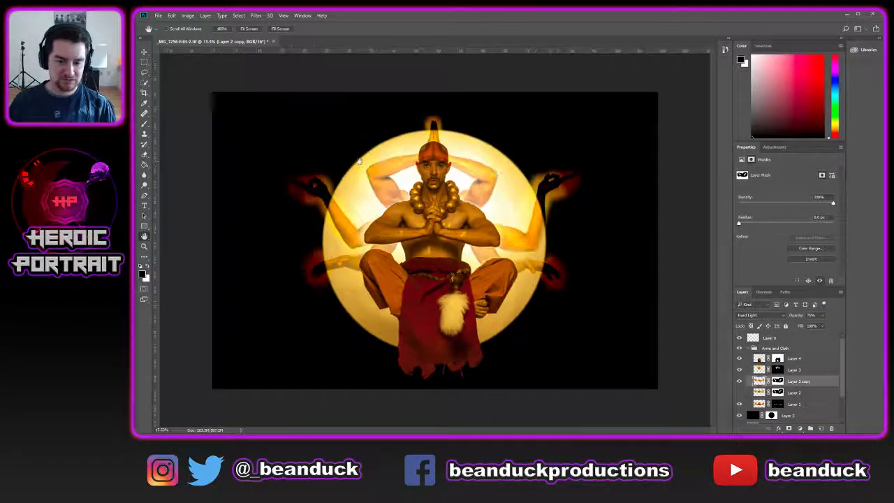
pyautogui.press('5')
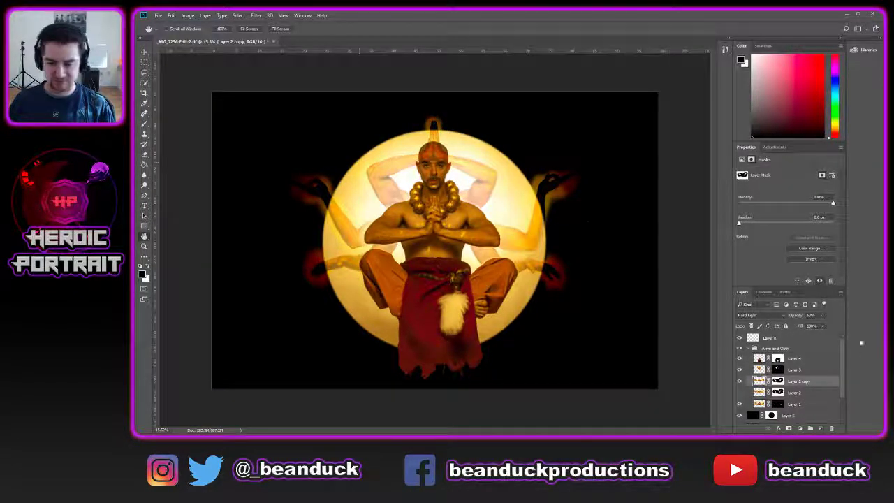
pyautogui.press('6')
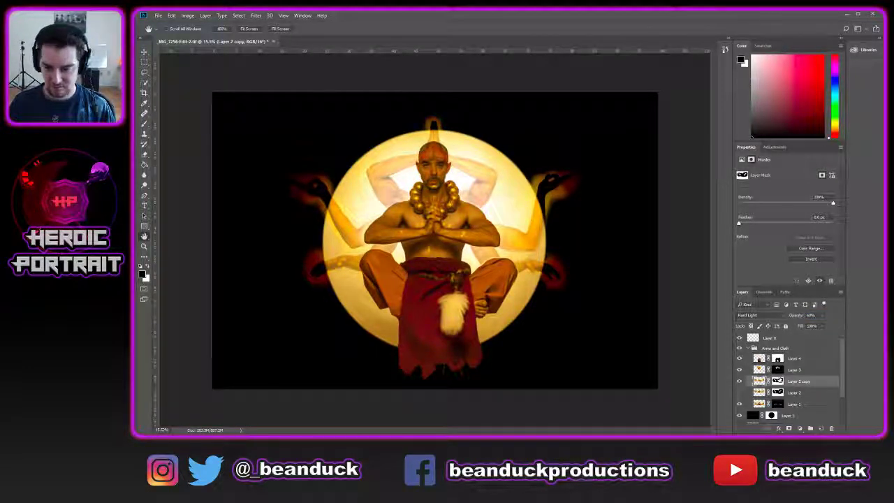
# - Set the opacity of Layer 3, the arms raised behind the head, to 60%
pyautogui.click(760, 370)
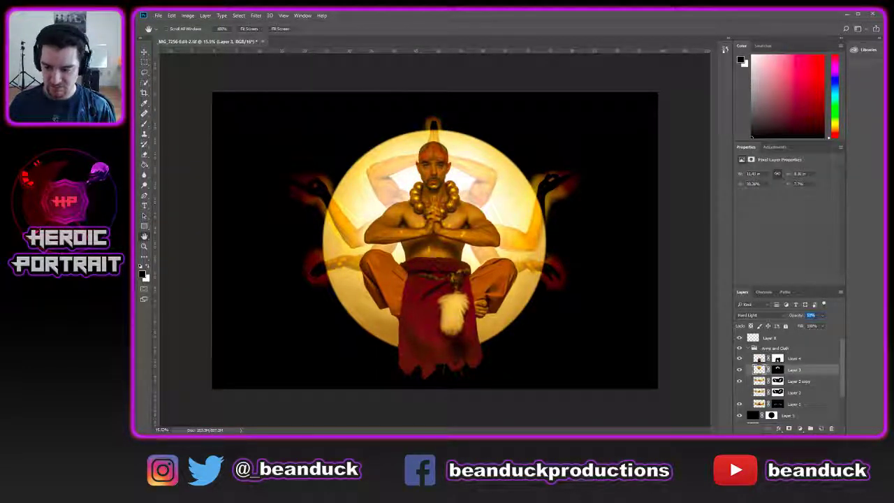
pyautogui.write('30')
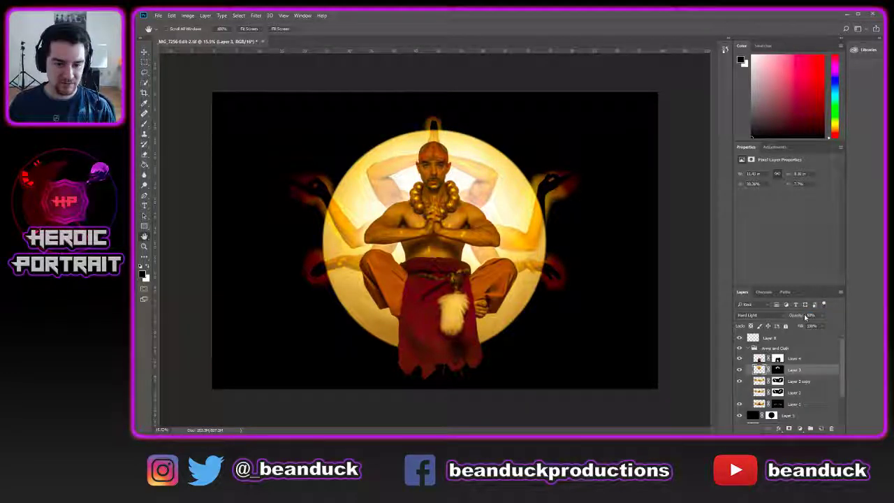
pyautogui.scroll(-2, 482, 193)
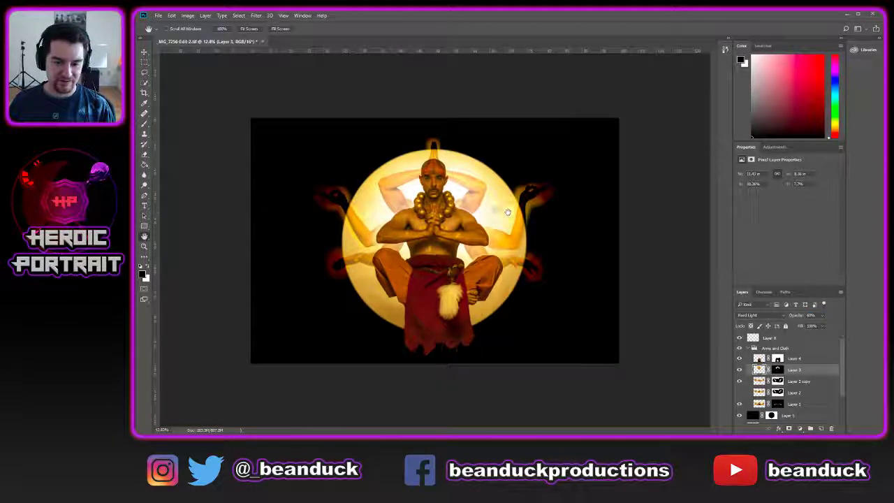
pyautogui.scroll(2, 347, 148)
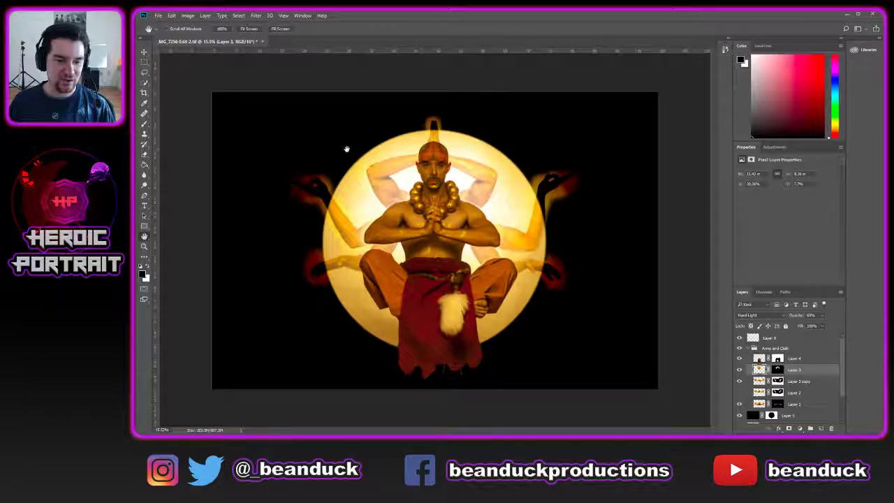
pyautogui.press('5')
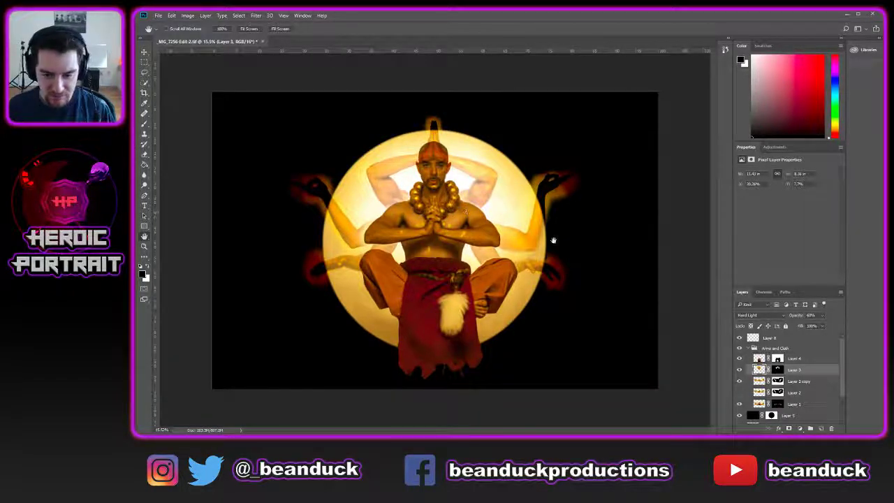
# - Paint on Layer 1's mask around the lower outstretched hand, trimming the red glow above it in black and touching up the hand in white
pyautogui.scroll(4, 534, 238)
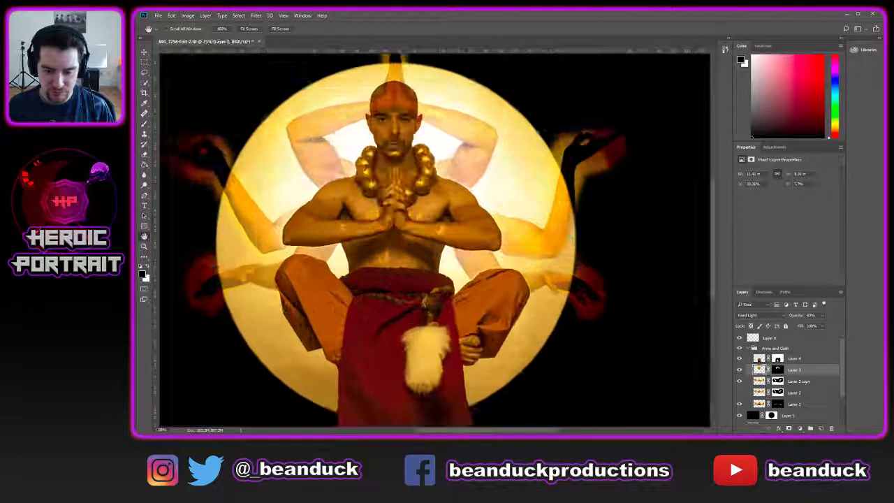
pyautogui.click(782, 382)
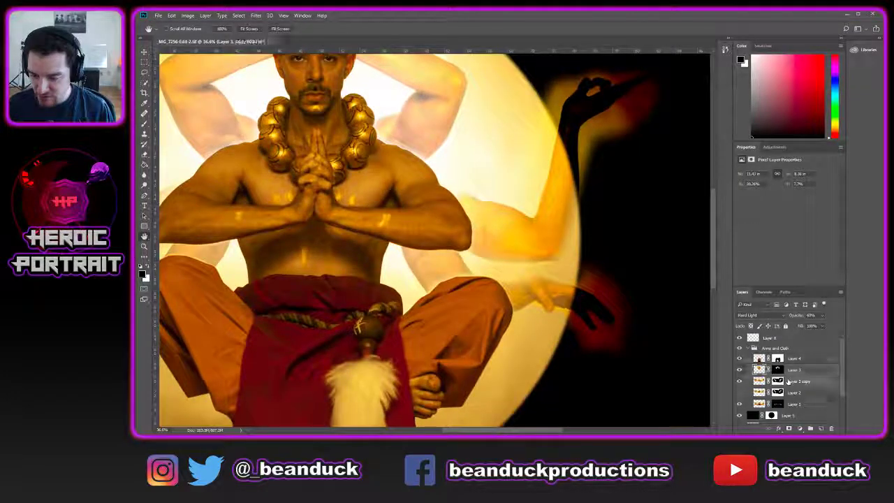
pyautogui.scroll(-2, 781, 382)
pyautogui.click(778, 381)
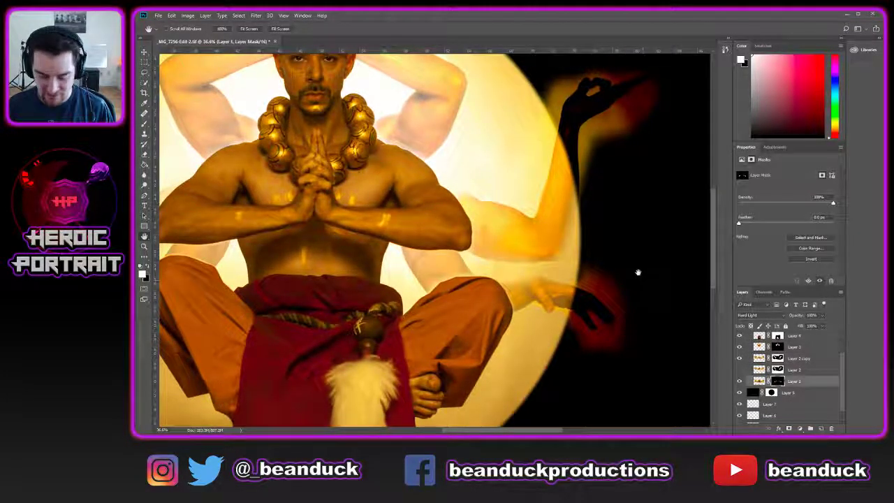
pyautogui.press('b')
pyautogui.press('x')
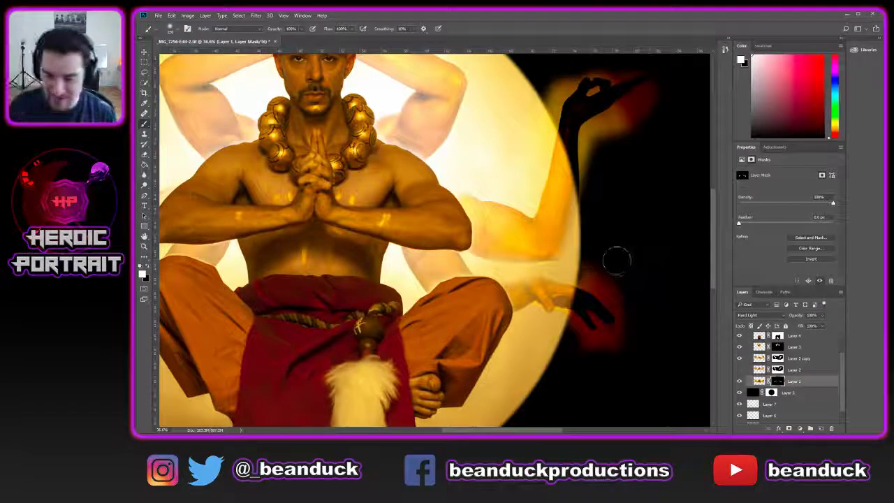
pyautogui.press('x')
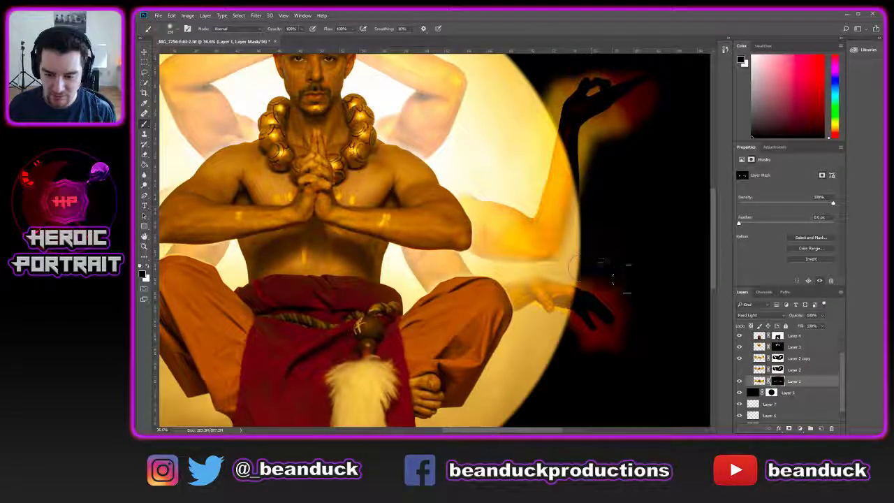
pyautogui.press('x')
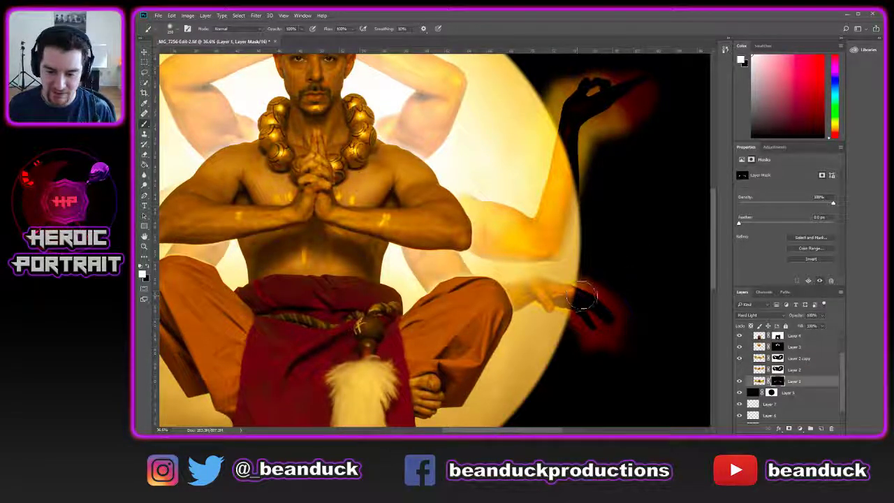
pyautogui.scroll(1, 652, 253)
pyautogui.scroll(3, 649, 251)
pyautogui.press('x')
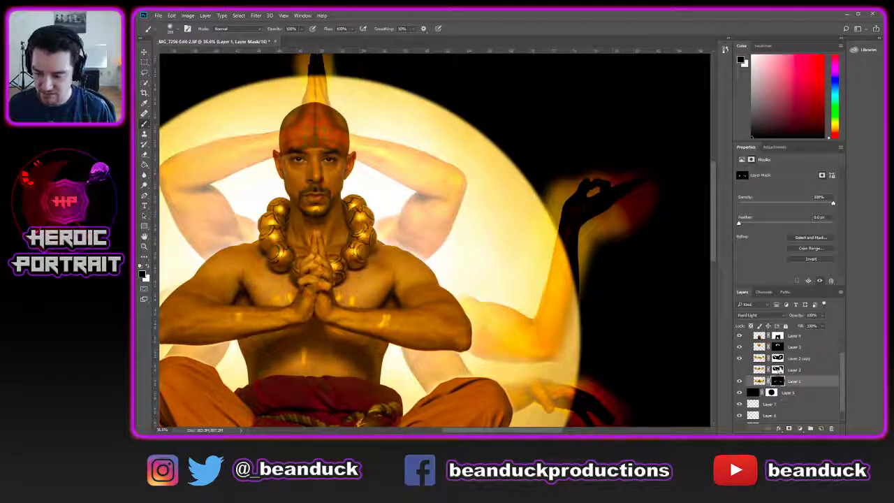
pyautogui.click(779, 370)
pyautogui.click(648, 229)
pyautogui.click(509, 173)
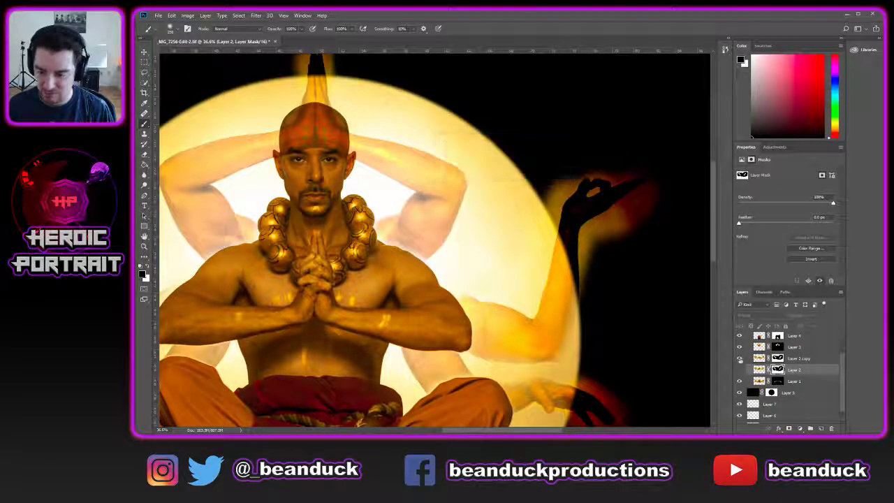
pyautogui.click(793, 357)
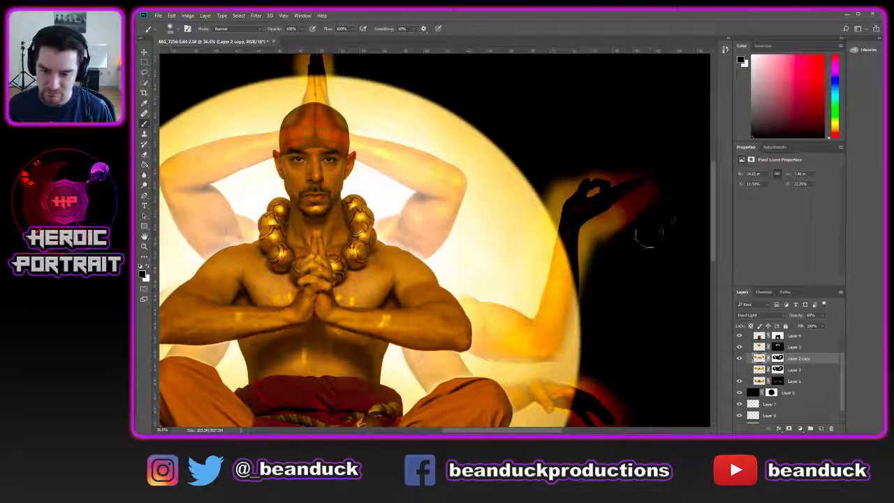
pyautogui.rightClick(583, 224)
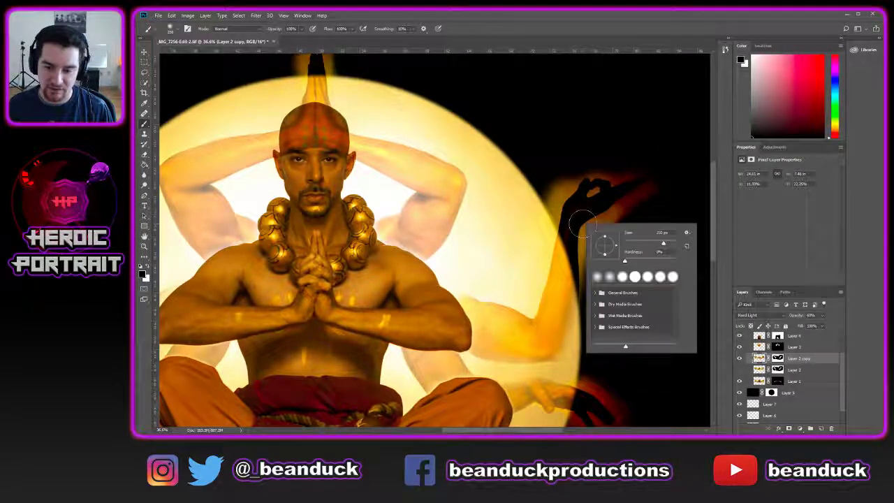
pyautogui.press('Escape')
pyautogui.press('x')
pyautogui.moveTo(595, 191); pyautogui.dragTo(589, 190)
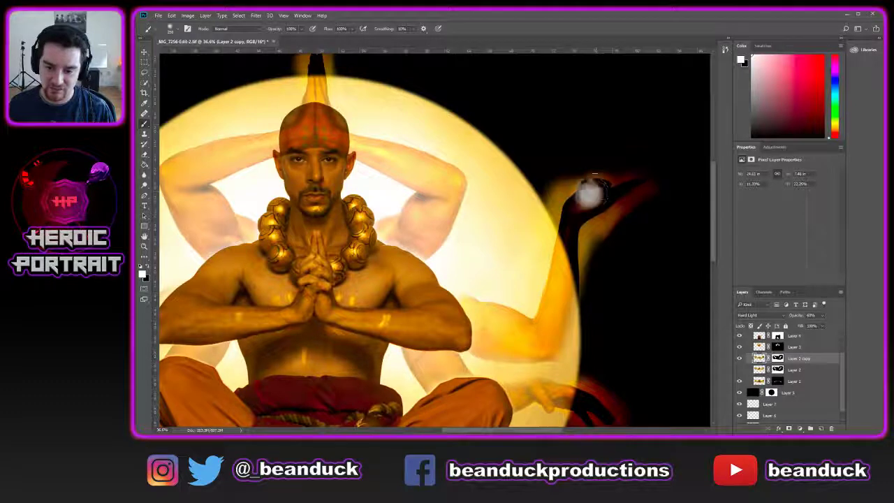
pyautogui.hotkey('ctrl', 'z')
# - Paint on Layer 2 copy's mask around the upper raised hand, using black beyond the glow and white over the hand
pyautogui.click(777, 358)
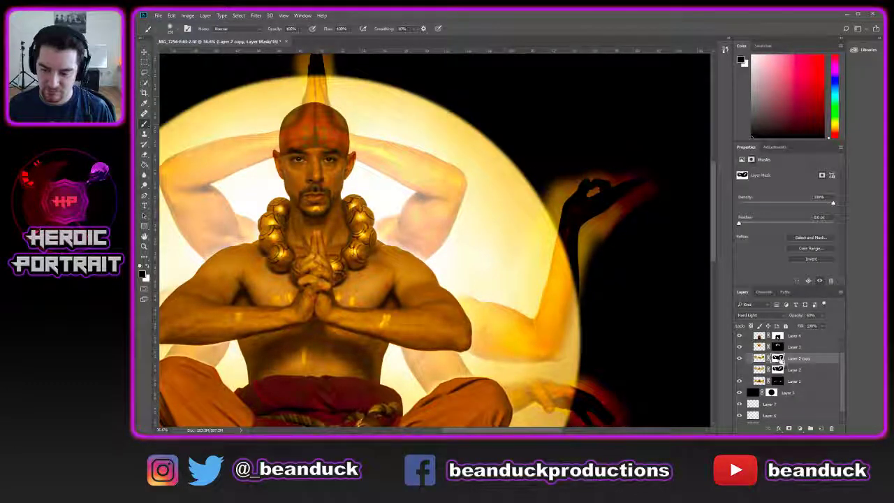
pyautogui.moveTo(641, 243); pyautogui.dragTo(644, 238)
pyautogui.press('x')
pyautogui.moveTo(594, 203)
pyautogui.mouseDown()
pyautogui.moveTo(590, 183)
pyautogui.moveTo(601, 196)
pyautogui.moveTo(616, 178)
pyautogui.moveTo(592, 192)
pyautogui.mouseUp()
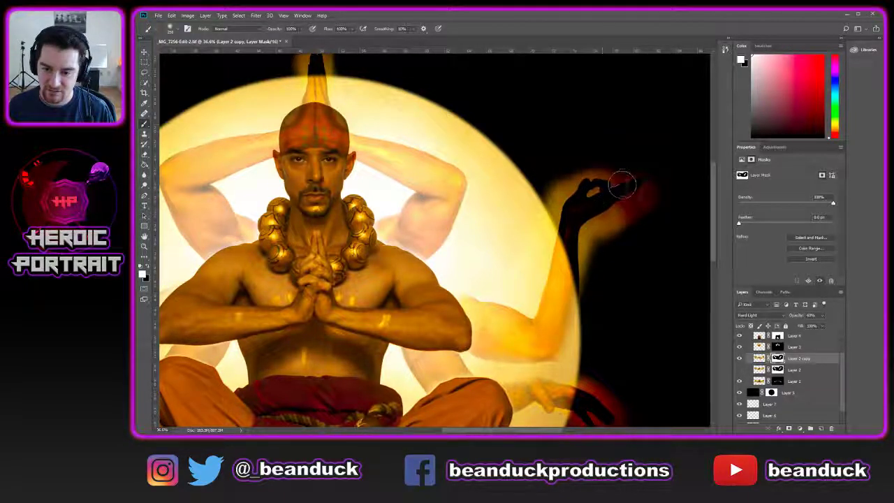
# - Inspect the ghosted arms, head and red cloth up close and as a whole, and save the document
pyautogui.press('h')
pyautogui.moveTo(480, 243); pyautogui.dragTo(656, 189)
pyautogui.moveTo(308, 244); pyautogui.dragTo(417, 138)
pyautogui.moveTo(622, 388); pyautogui.dragTo(471, 272)
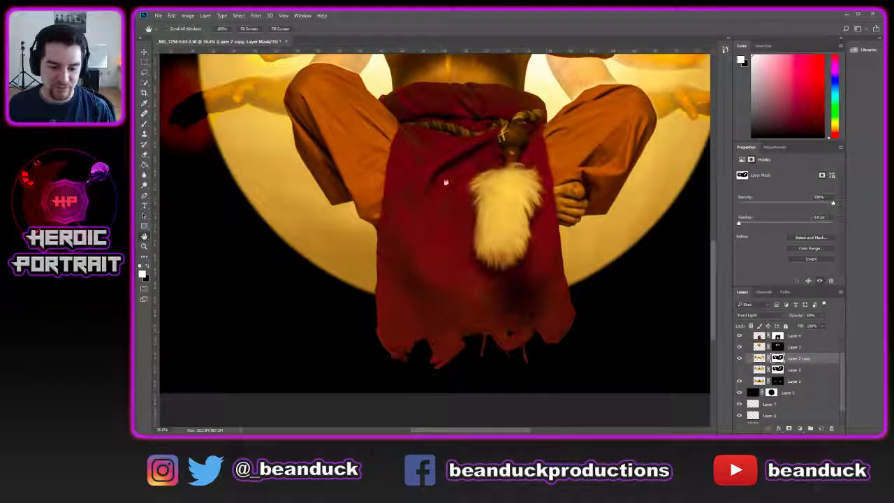
pyautogui.scroll(5, 419, 210)
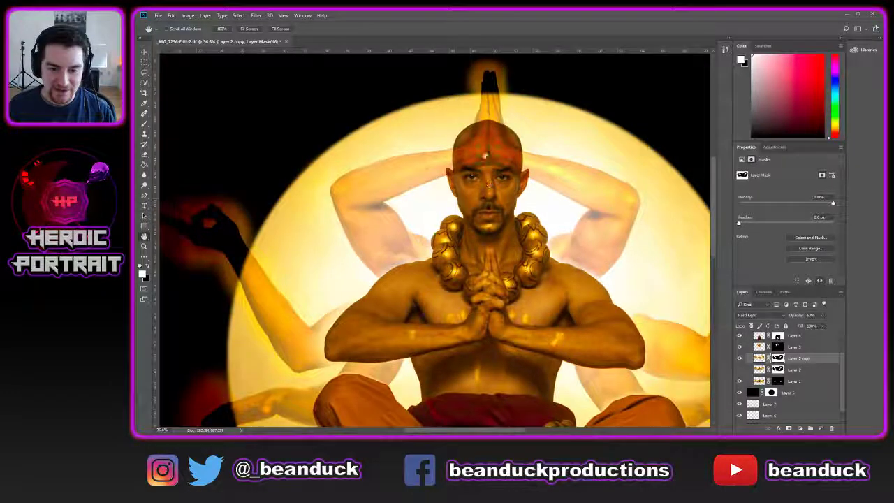
pyautogui.moveTo(581, 206); pyautogui.dragTo(433, 162)
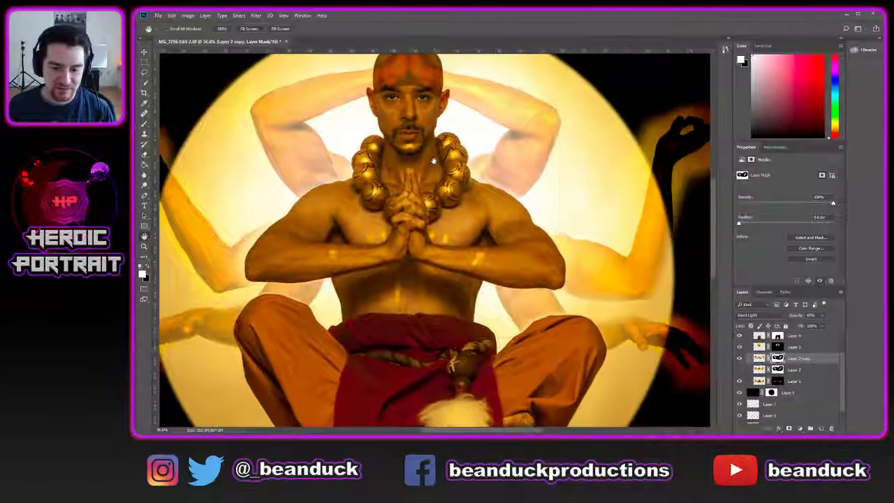
pyautogui.scroll(-2, 432, 165)
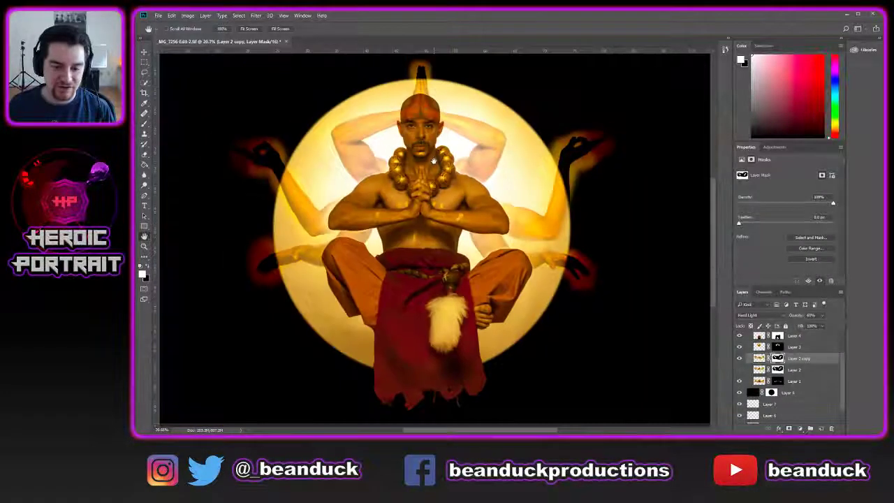
pyautogui.scroll(-2, 433, 167)
pyautogui.hotkey('ctrl', 's')
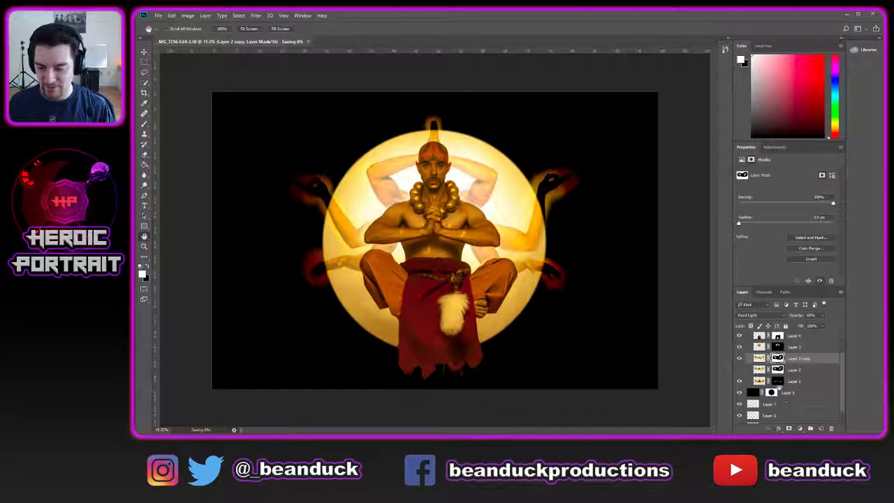
# - Add a Curves adjustment layer directly above Layer 4 and raise the upper part of its RGB curve slightly
pyautogui.click(797, 336)
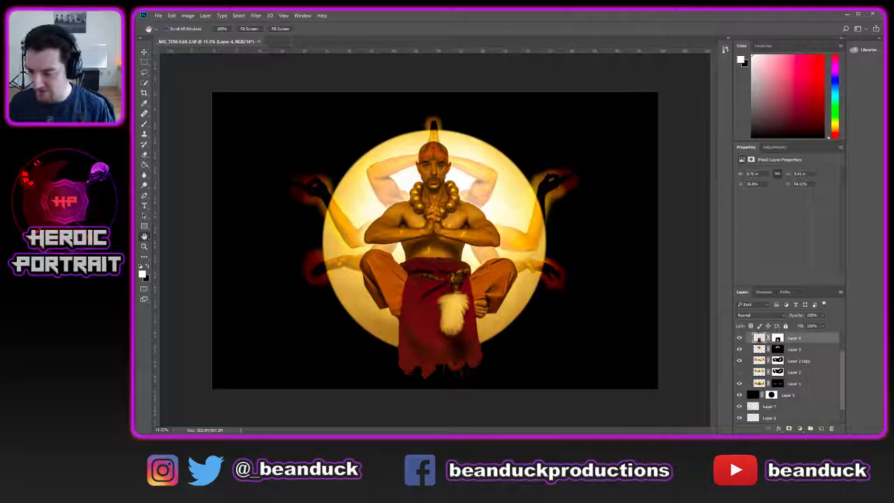
pyautogui.click(799, 428)
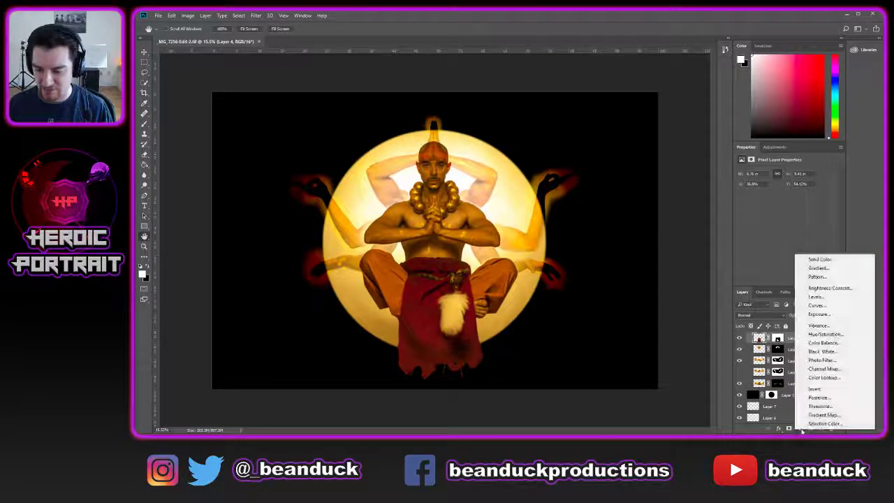
pyautogui.click(813, 307)
pyautogui.moveTo(807, 214); pyautogui.dragTo(763, 255)
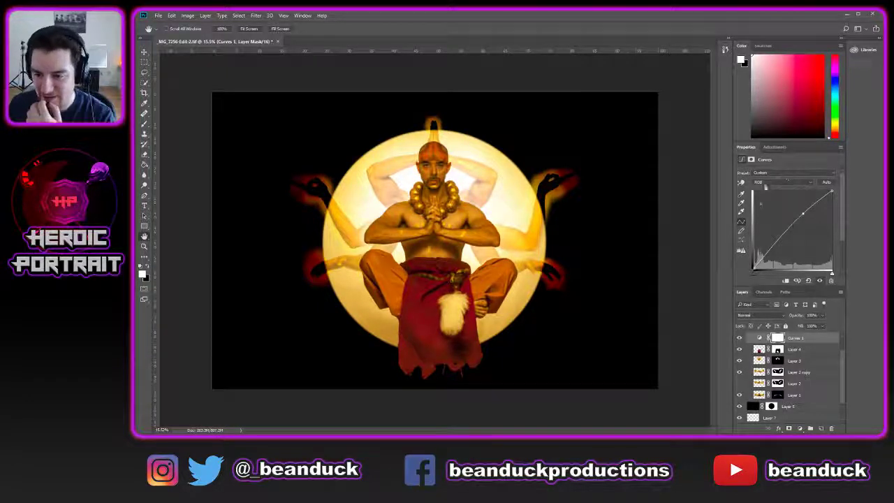
# - Move the curve's point down into the lower midtones for a lift there, and set the Curves layer's blend mode to Luminosity
pyautogui.click(759, 338)
pyautogui.click(779, 316)
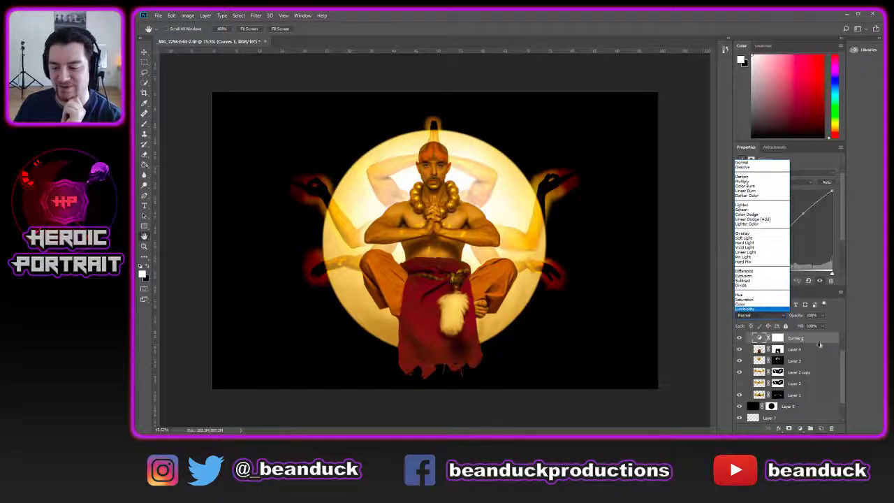
pyautogui.click(820, 343)
pyautogui.moveTo(803, 213); pyautogui.dragTo(780, 236)
pyautogui.click(770, 318)
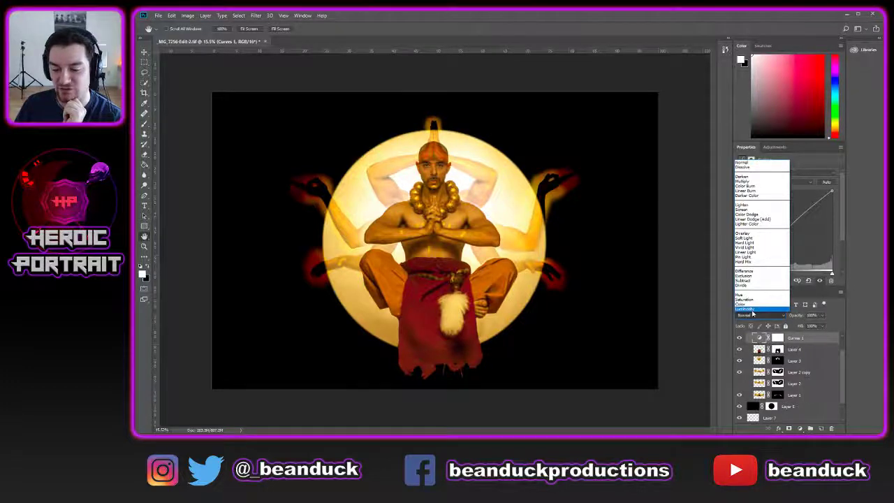
pyautogui.click(750, 309)
# - Compare the portrait with and without the Curves adjustment by switching its visibility repeatedly
pyautogui.click(740, 338)
pyautogui.click(739, 338)
pyautogui.click(739, 338)
pyautogui.click(740, 338)
pyautogui.click(739, 338)
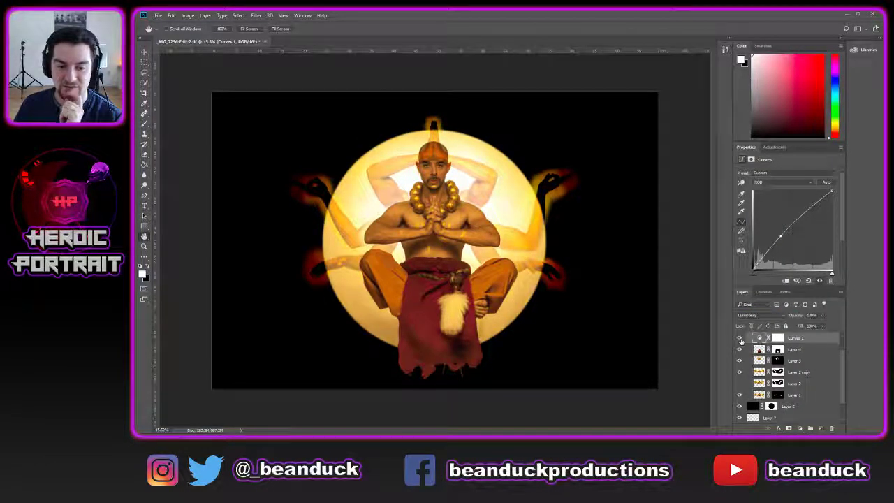
pyautogui.click(739, 338)
pyautogui.click(739, 338)
pyautogui.click(739, 338)
pyautogui.click(740, 338)
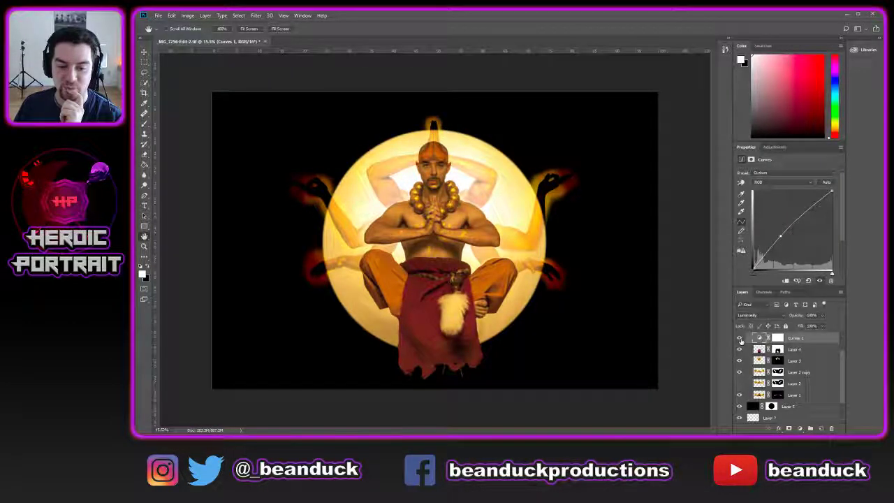
pyautogui.click(740, 338)
pyautogui.click(739, 338)
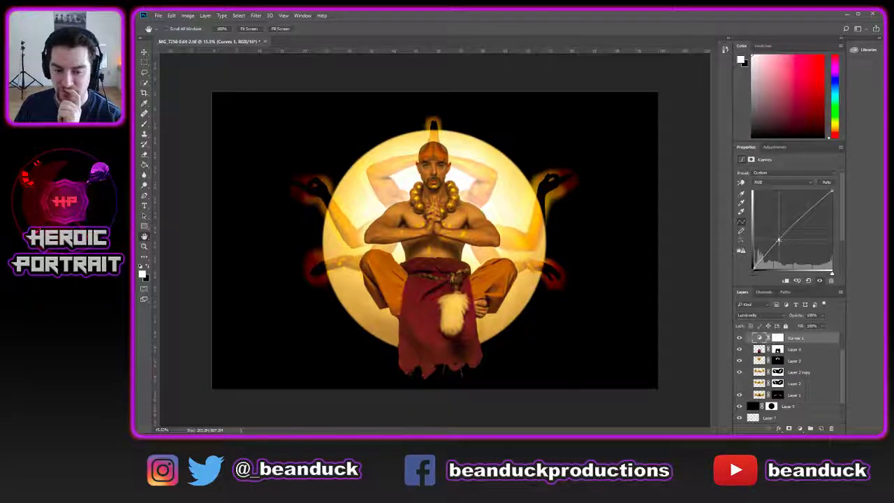
# - Check the Curves adjustment's effect once more with its visibility off and on, and save the document
pyautogui.doubleClick(749, 340)
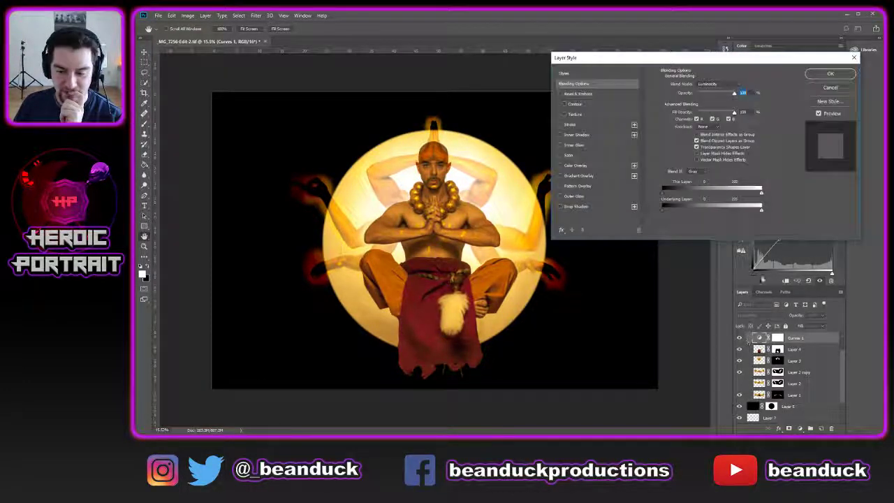
pyautogui.click(818, 88)
pyautogui.click(739, 338)
pyautogui.click(739, 338)
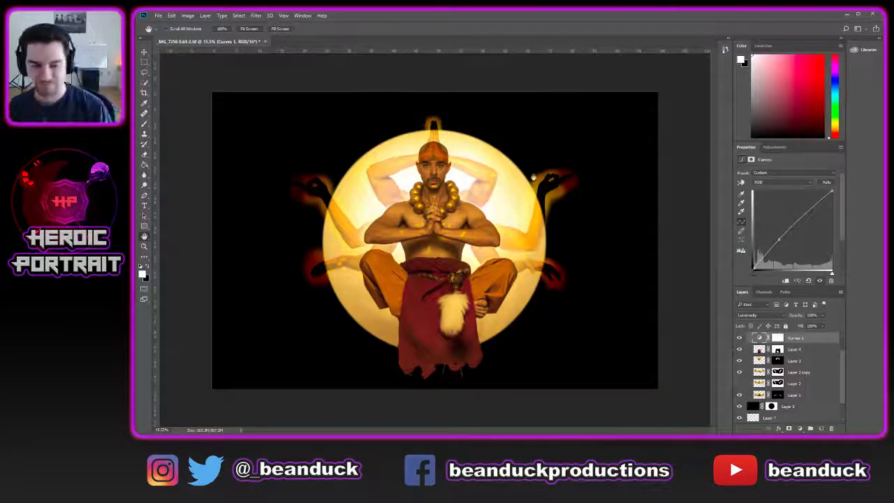
pyautogui.hotkey('ctrl', 's')
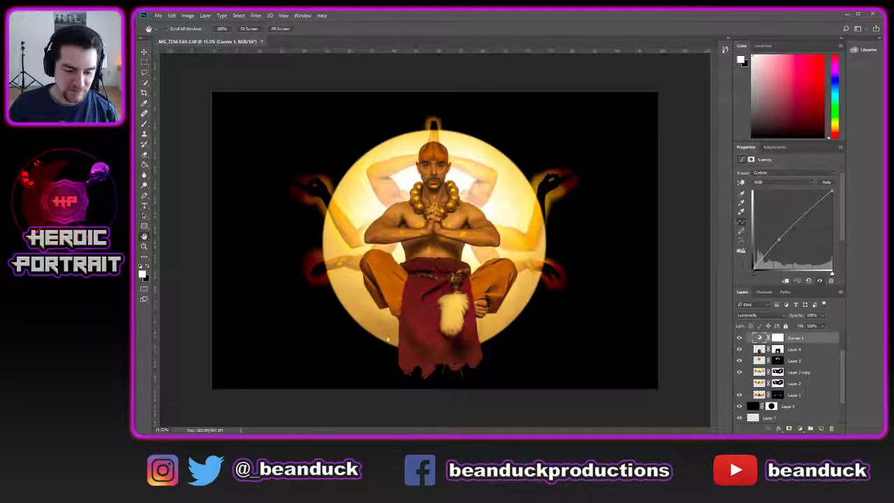
pyautogui.scroll(-1, 377, 308)
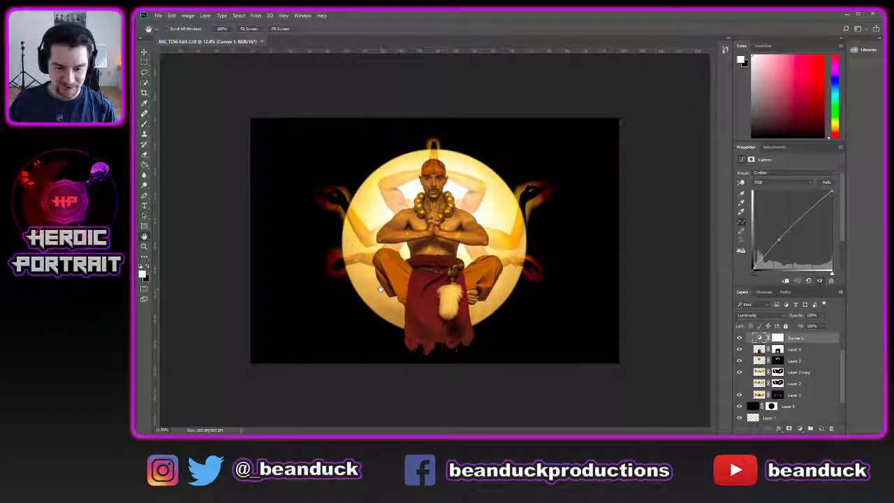
pyautogui.scroll(4, 444, 210)
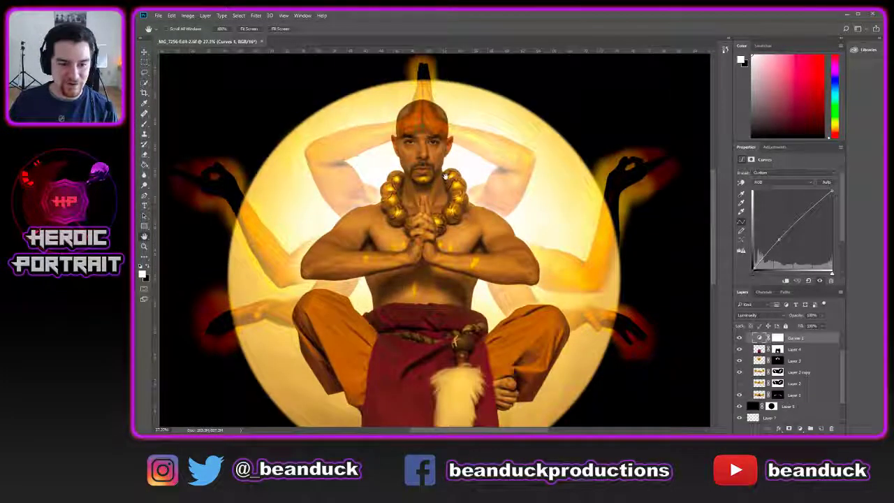
pyautogui.moveTo(444, 174); pyautogui.dragTo(440, 180)
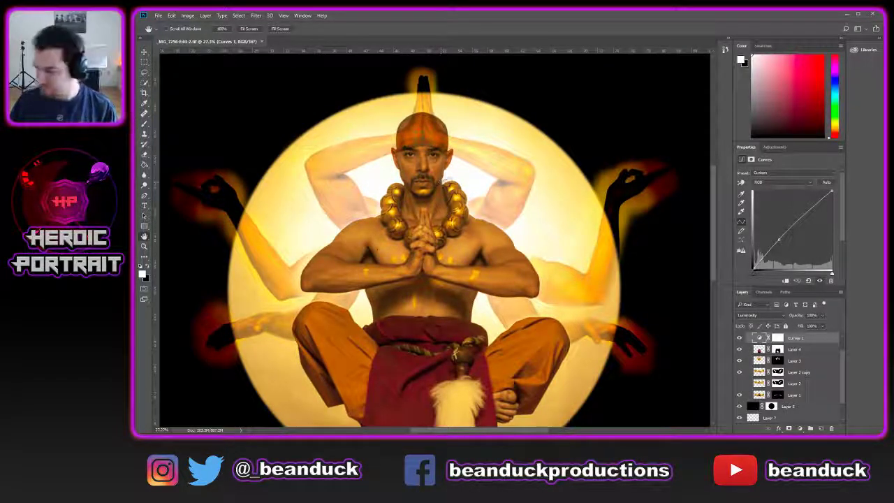
pyautogui.scroll(-3, 580, 231)
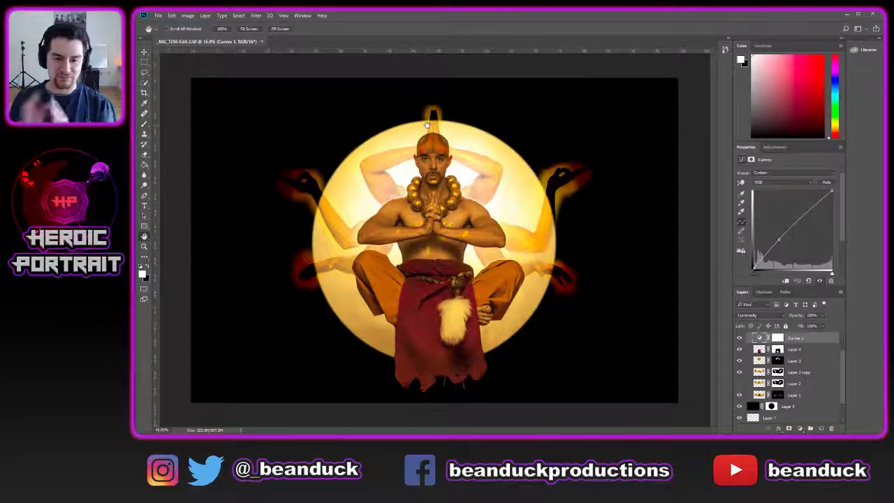
pyautogui.click(798, 372)
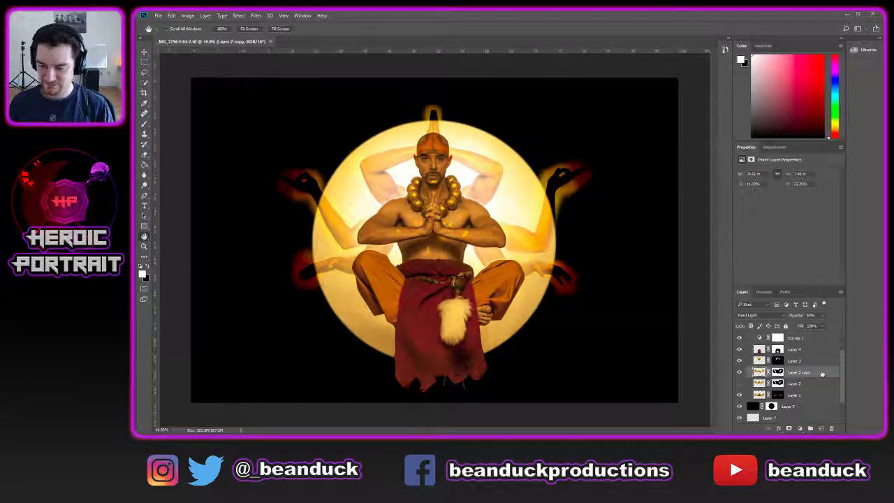
pyautogui.hotkey('ctrl', 't')
pyautogui.moveTo(557, 122); pyautogui.dragTo(540, 97)
pyautogui.hotkey('ctrl', 'z')
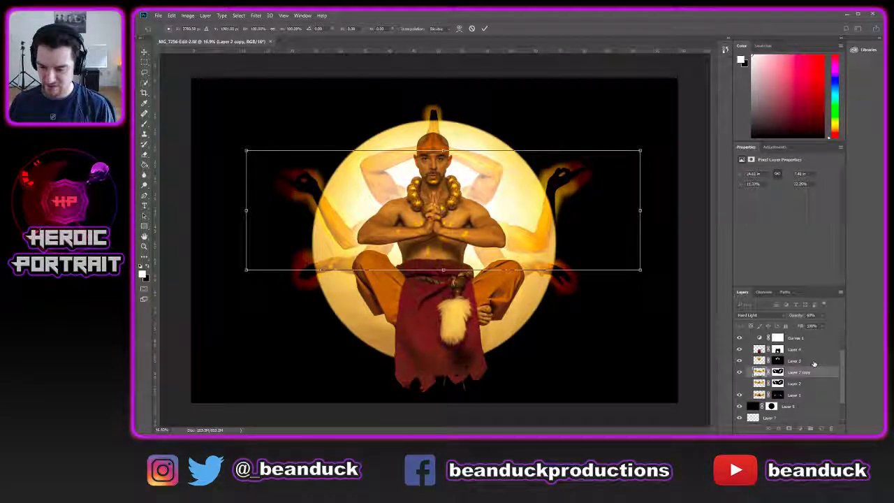
pyautogui.press('Escape')
# - Adjust the raised ghost arms on Layer 3 slightly with Free Transform, and save the document
pyautogui.click(814, 361)
pyautogui.hotkey('ctrl', 't')
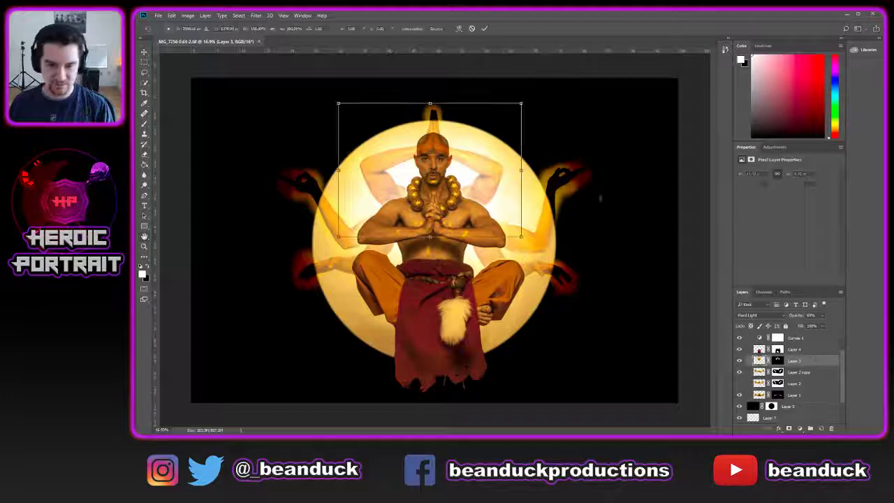
pyautogui.moveTo(556, 123)
pyautogui.mouseDown()
pyautogui.moveTo(563, 116)
pyautogui.moveTo(556, 121)
pyautogui.mouseUp()
pyautogui.press('Return')
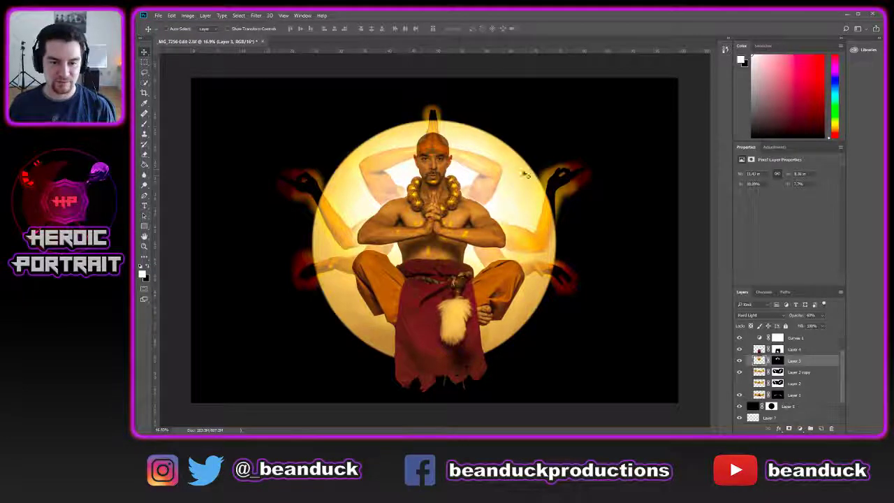
pyautogui.scroll(-1, 475, 177)
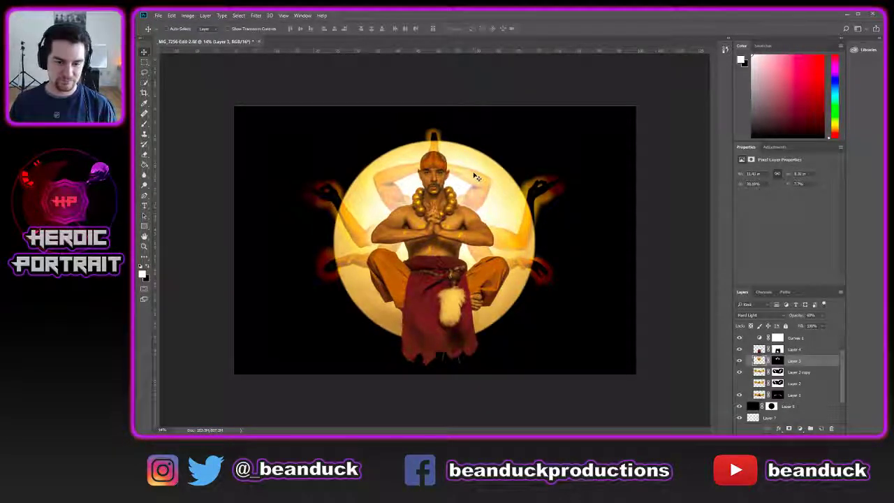
pyautogui.hotkey('ctrl', 's')
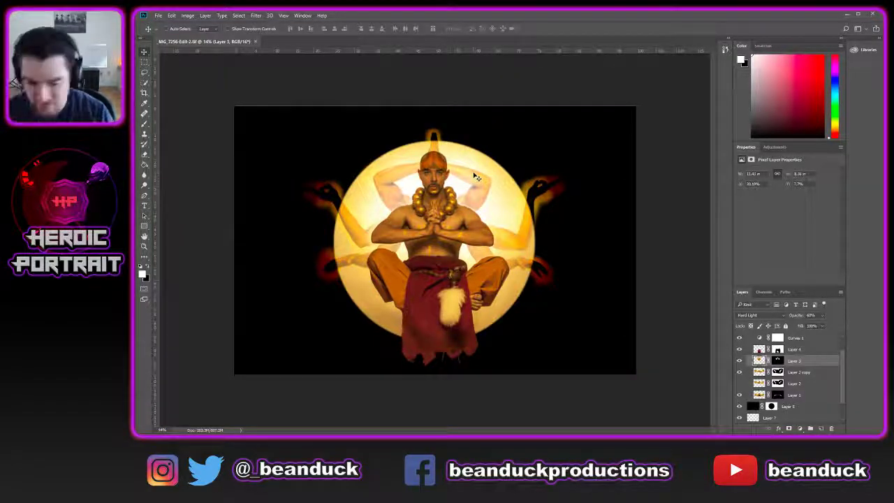
# - Examine the dark patch on the red cloth below the tassel with Layer 4 hidden and shown
pyautogui.scroll(6, 420, 336)
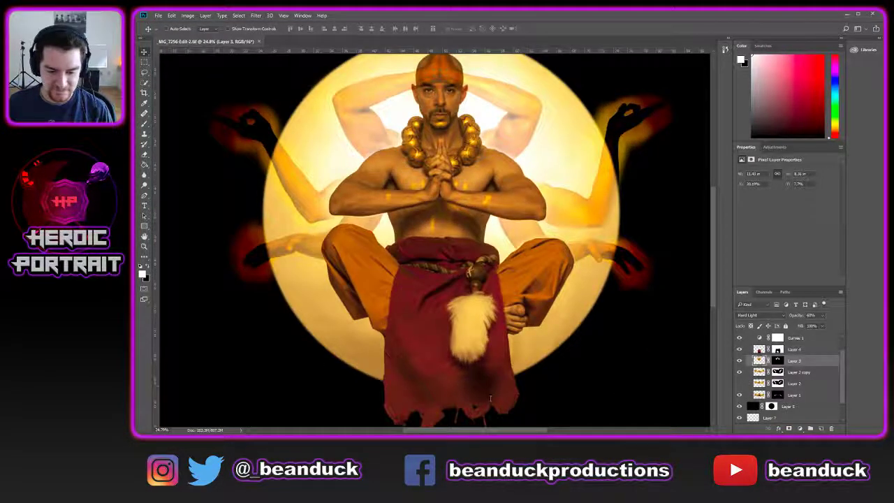
pyautogui.scroll(-3, 425, 335)
pyautogui.scroll(5, 477, 325)
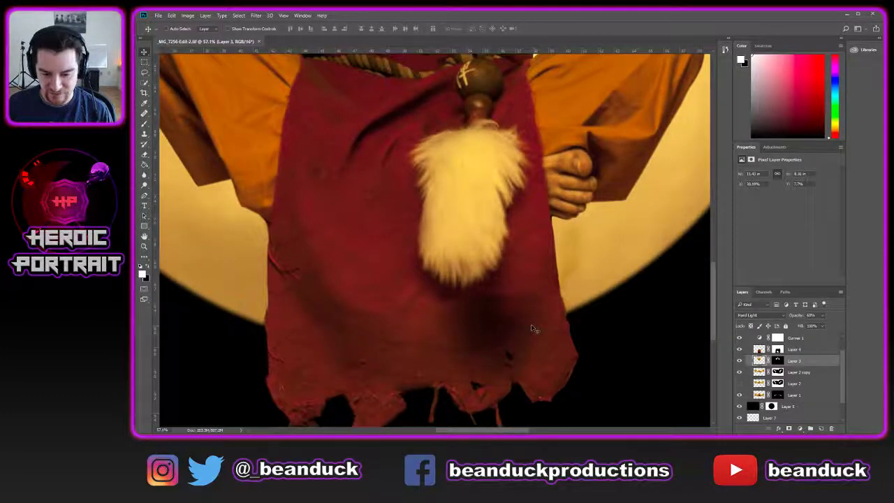
pyautogui.scroll(2, 537, 327)
pyautogui.scroll(-2, 761, 377)
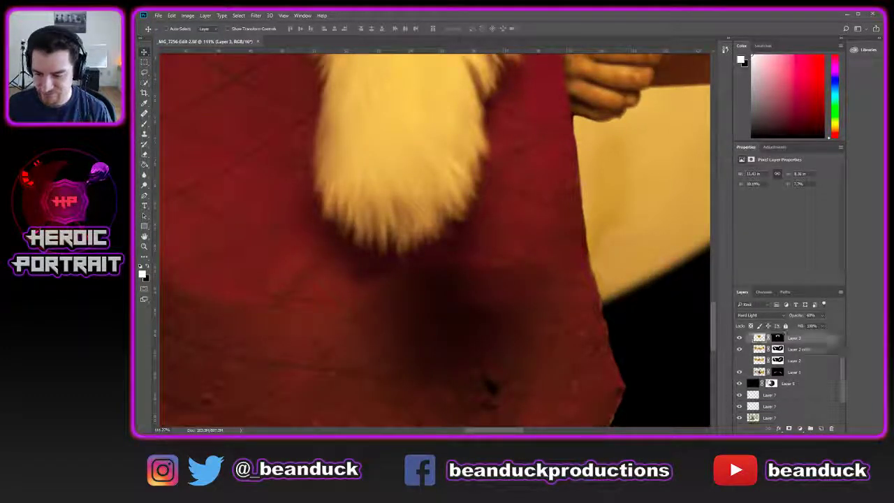
pyautogui.scroll(4, 758, 383)
pyautogui.click(740, 371)
pyautogui.click(740, 370)
pyautogui.click(741, 370)
pyautogui.click(740, 371)
# - Choose the Brush tool with black paint and a smaller tip, and make Layer 4's mask the painting target
pyautogui.click(777, 380)
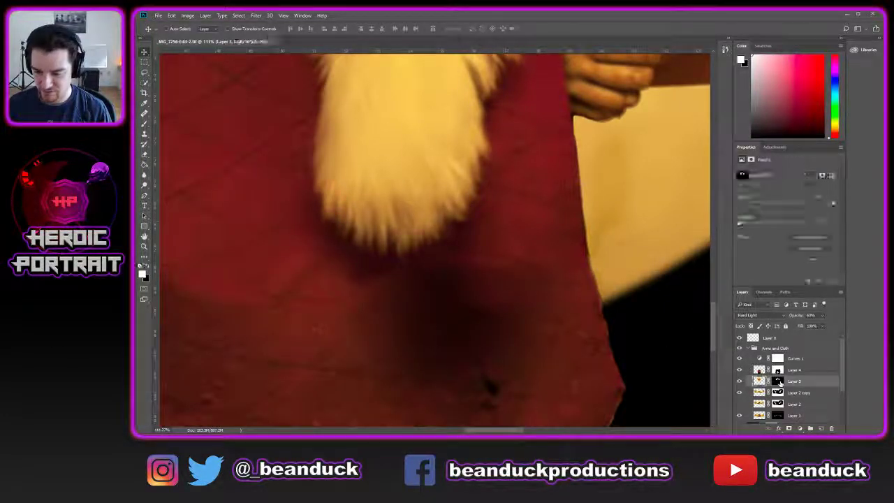
pyautogui.press('b')
pyautogui.press('x')
pyautogui.press('[')
pyautogui.press('[')
pyautogui.press('[')
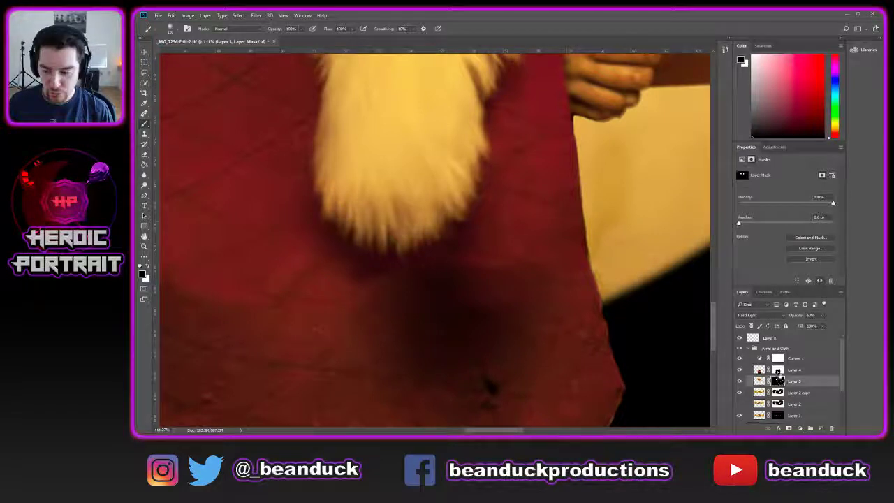
pyautogui.click(777, 370)
# - Try full-flow strokes on Layer 4's mask over the dark patch below the tassel, and undo them
pyautogui.hotkey('ctrl', 'z')
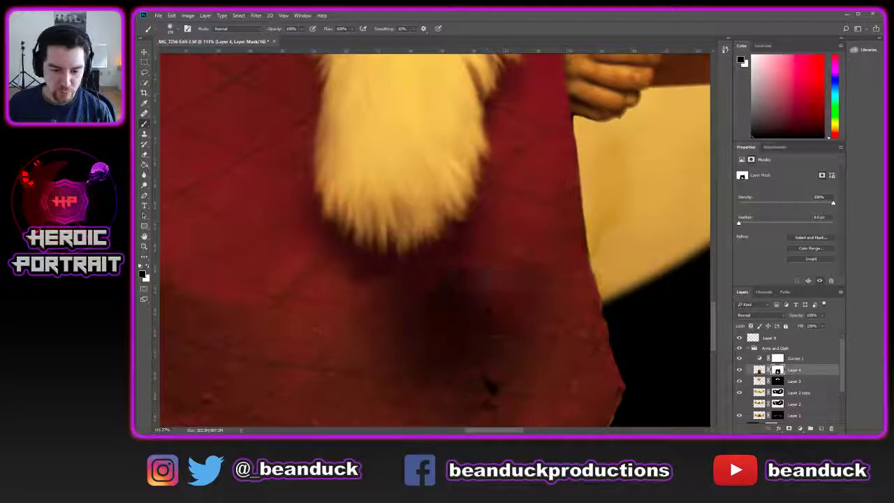
pyautogui.press('x')
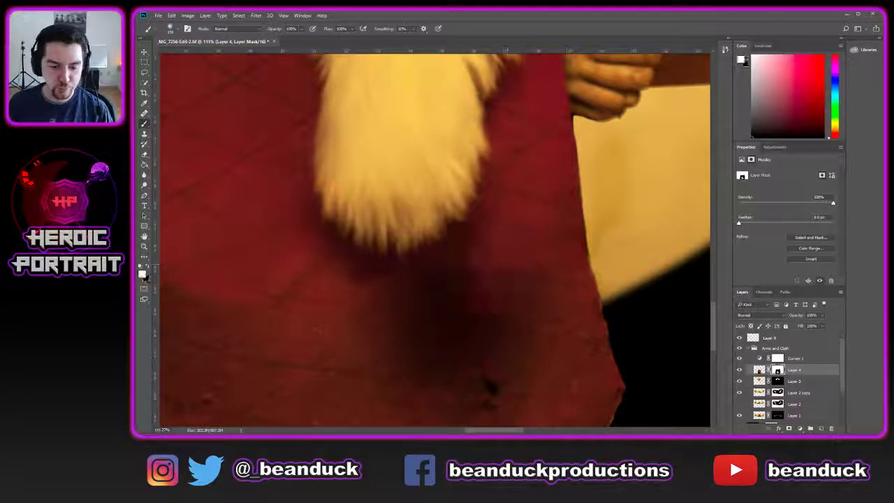
pyautogui.moveTo(514, 269)
pyautogui.mouseDown()
pyautogui.moveTo(491, 201)
pyautogui.moveTo(497, 257)
pyautogui.moveTo(483, 269)
pyautogui.mouseUp()
pyautogui.hotkey('ctrl', 'z')
pyautogui.hotkey('ctrl', 'z')
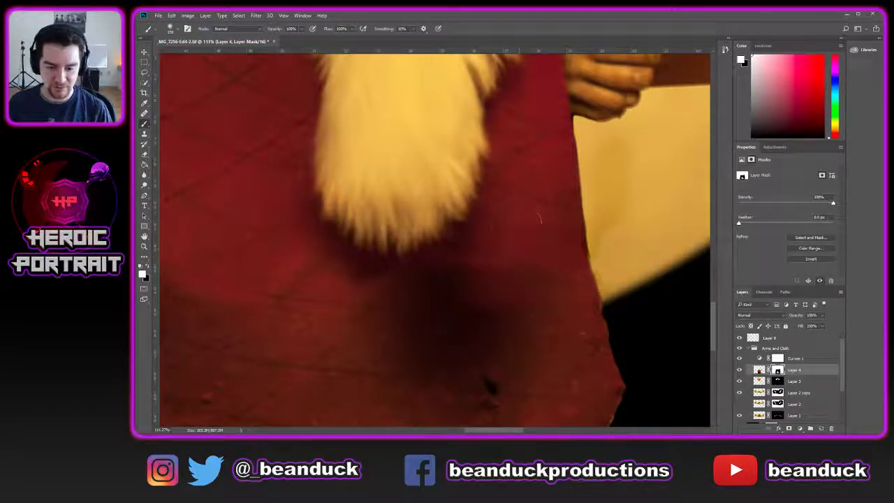
# - Set the brush flow to 5% and softly paint Layer 4's mask over the dark cloth patch with a smaller brush
pyautogui.write('41')
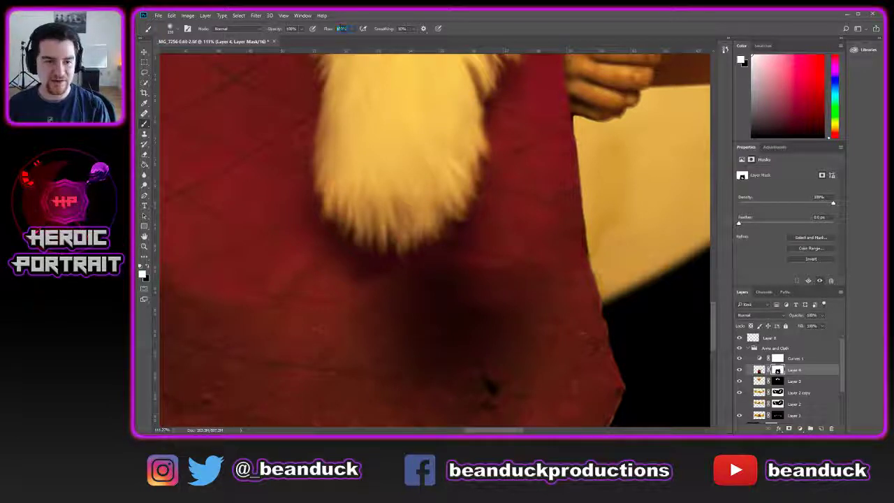
pyautogui.write('5')
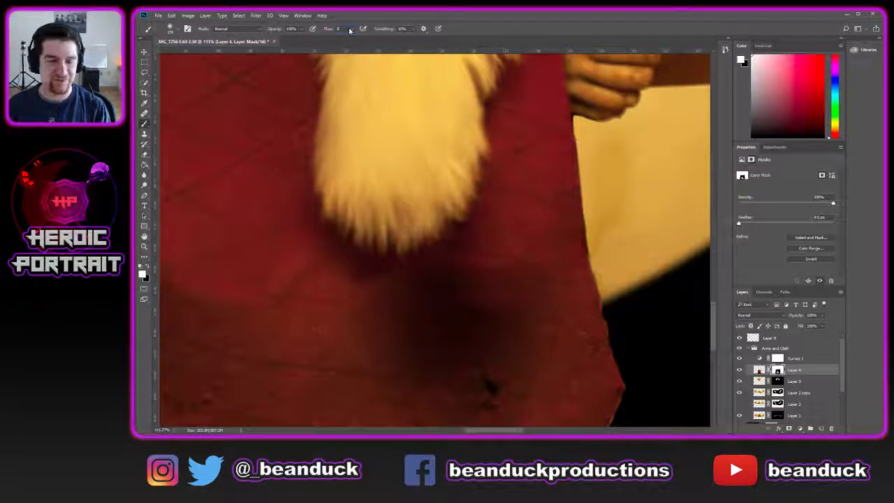
pyautogui.press('Return')
pyautogui.press('[')
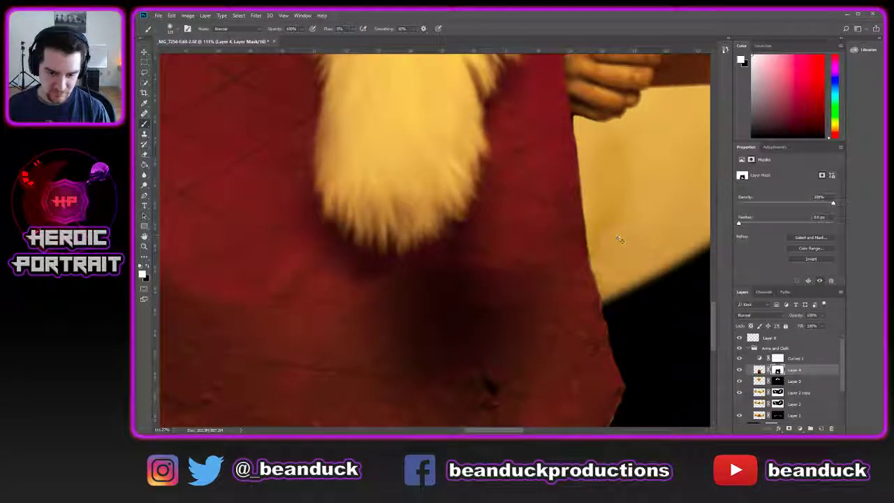
pyautogui.press('x')
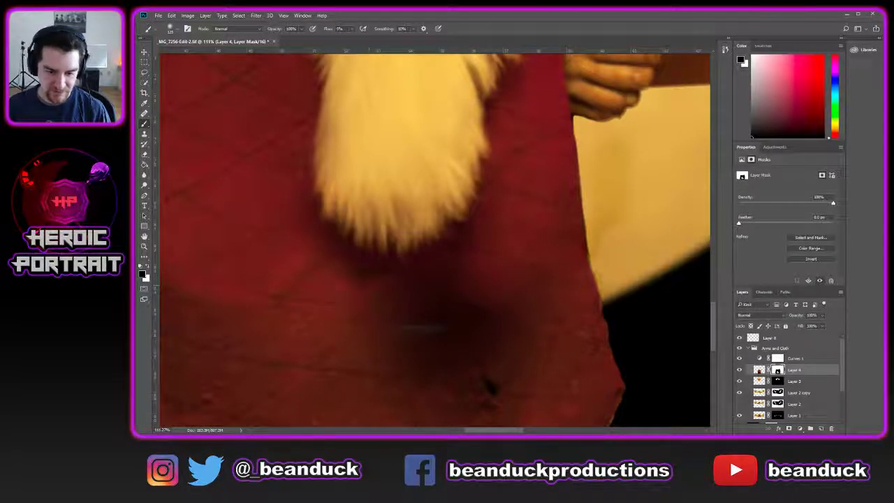
pyautogui.press('x')
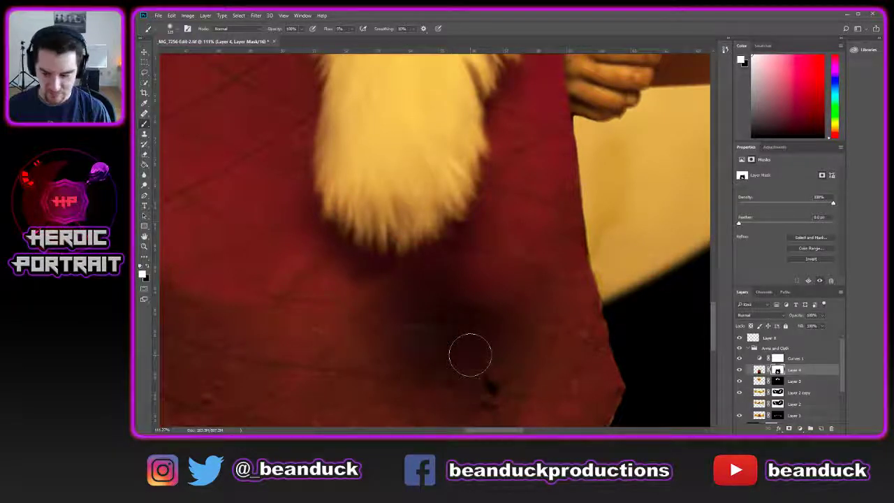
pyautogui.rightClick(499, 367)
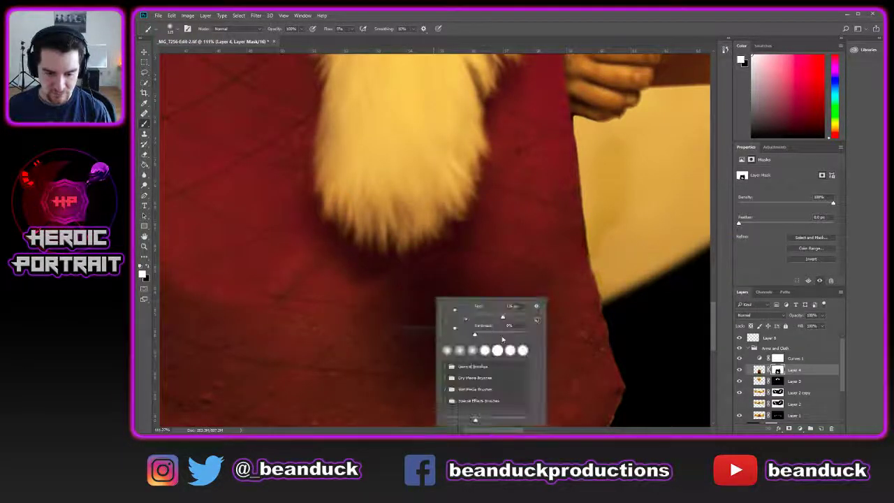
pyautogui.press('Return')
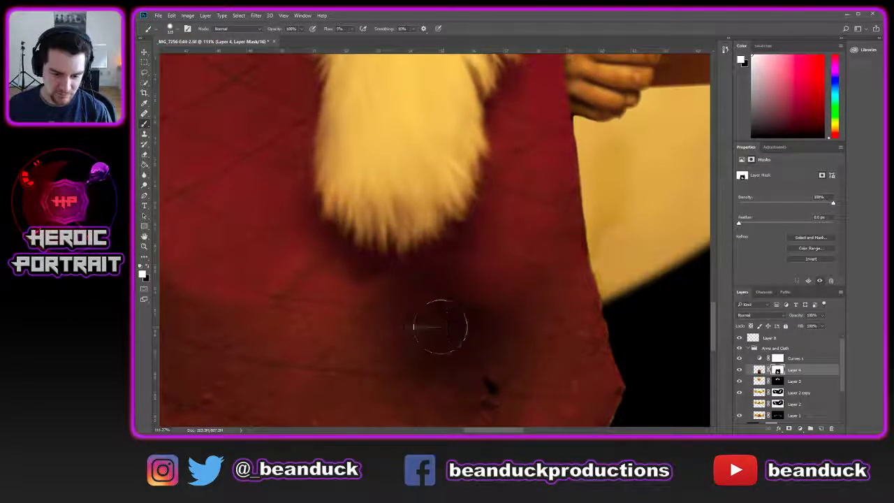
# - Rework Layer 4's mask around the dark patch with soft black and white brushing, undoing the unwanted stroke
pyautogui.hotkey('ctrl', '2')
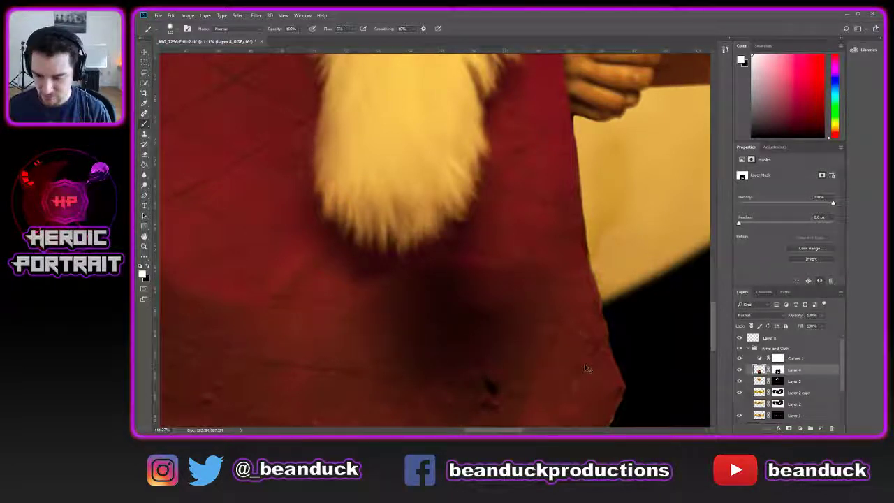
pyautogui.click(778, 370)
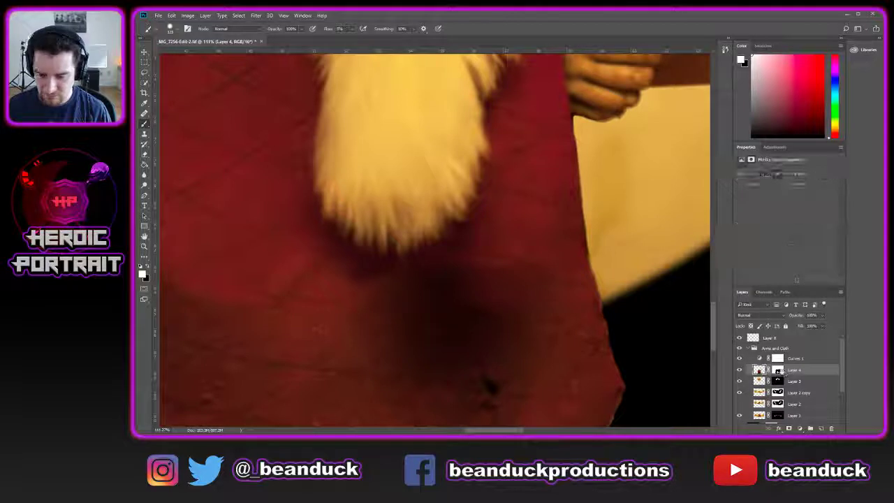
pyautogui.press('x')
pyautogui.moveTo(430, 338); pyautogui.dragTo(501, 333)
pyautogui.hotkey('ctrl', 'z')
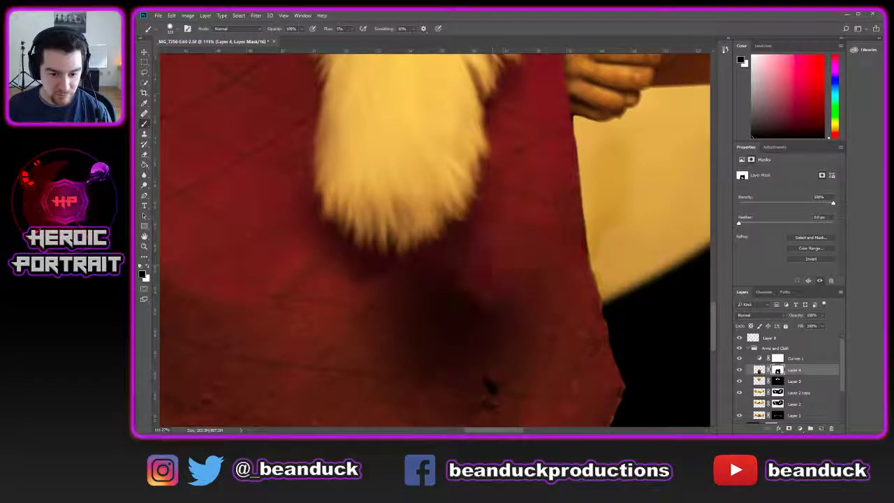
pyautogui.press('x')
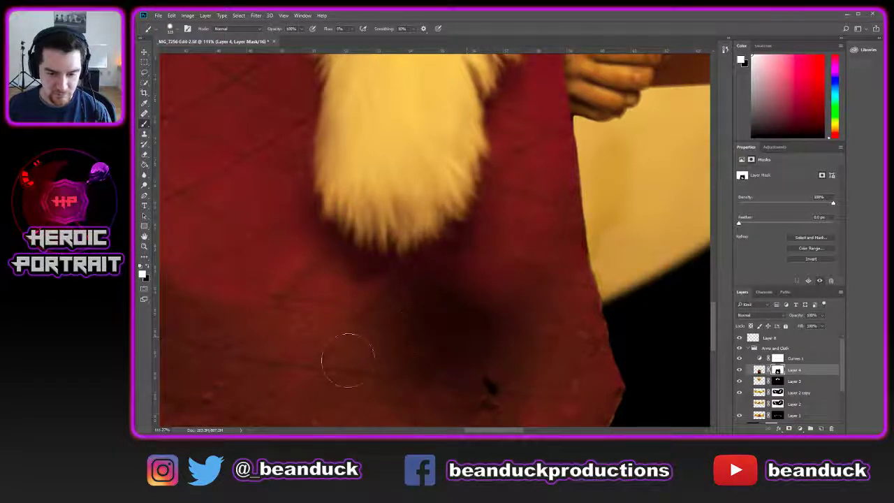
# - Compare the cloth with and without Layer 4 and examine the mask blend down to the torn hem
pyautogui.click(740, 370)
pyautogui.click(740, 371)
pyautogui.scroll(-5, 596, 327)
pyautogui.scroll(5, 596, 331)
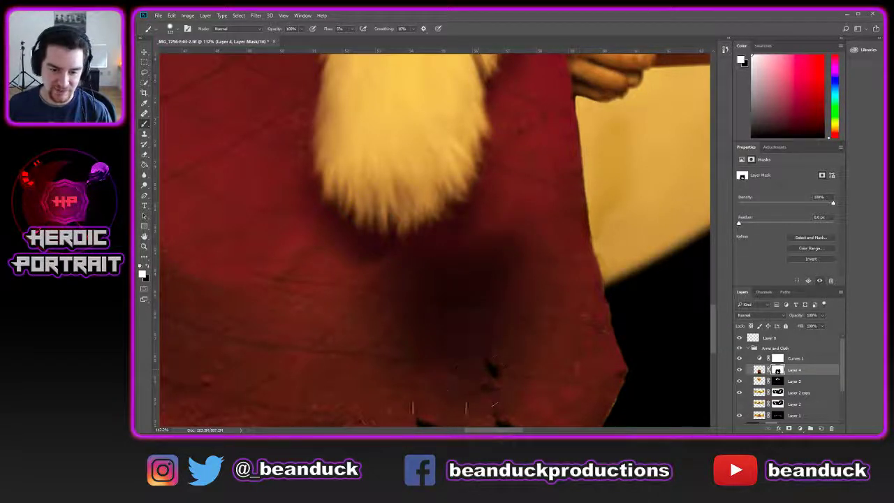
pyautogui.scroll(-3, 447, 350)
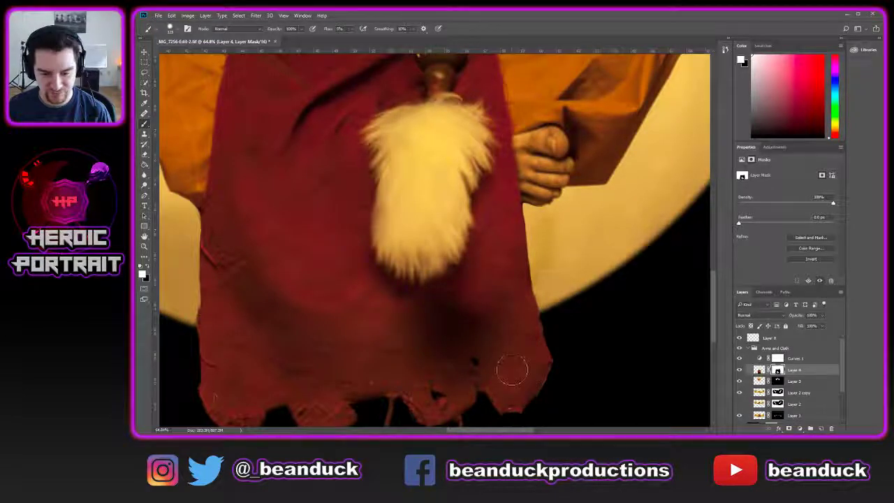
# - Try a soft brush stroke on Layer 4's image over the dark cloth patch below the tassel, and undo it
pyautogui.click(758, 370)
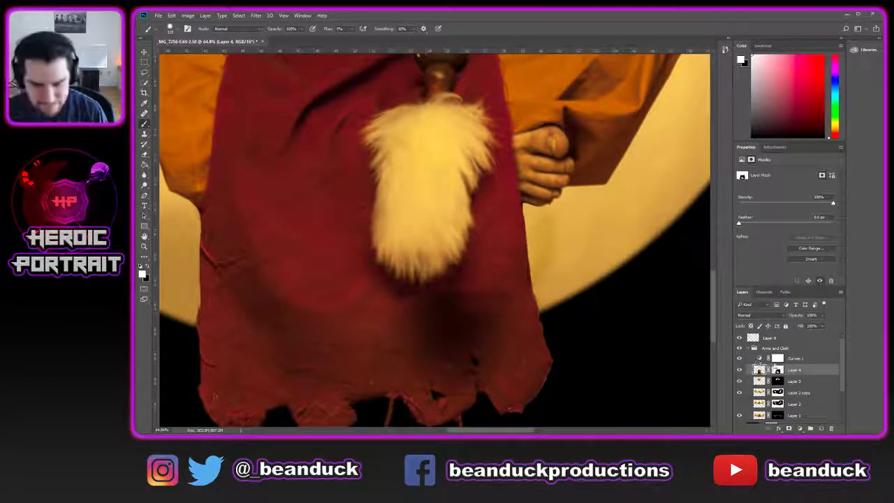
pyautogui.click(768, 338)
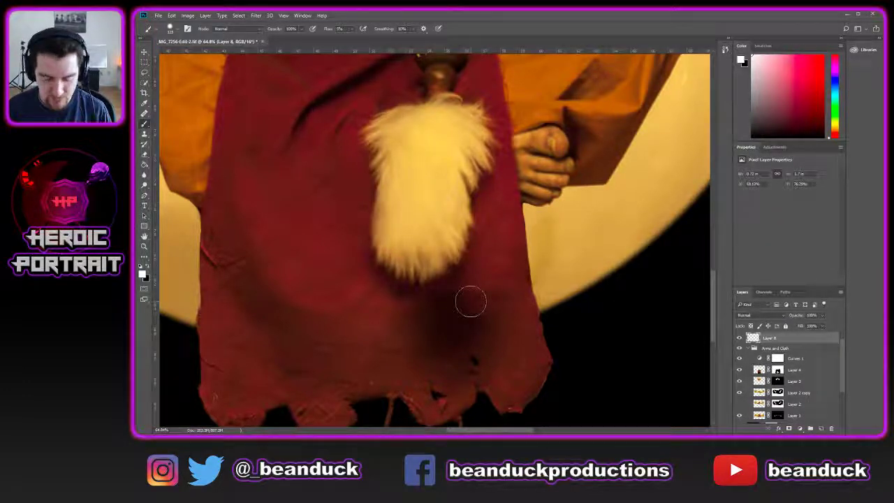
pyautogui.scroll(3, 470, 302)
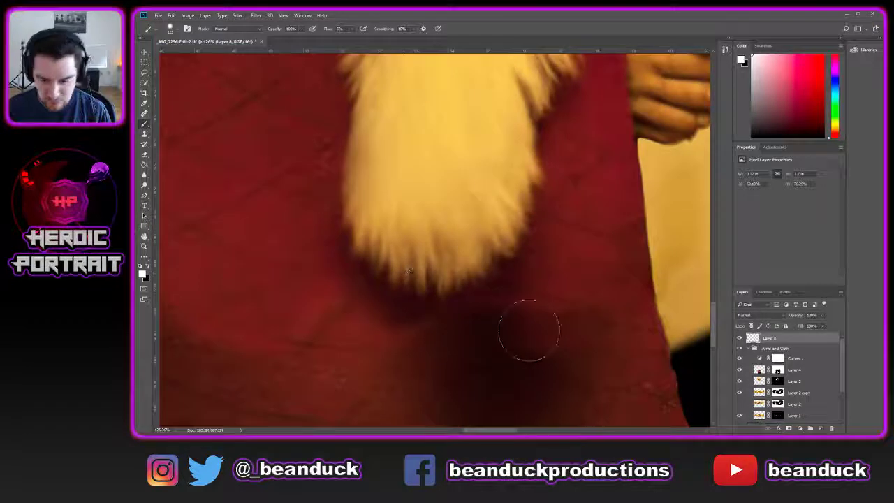
pyautogui.scroll(-3, 806, 384)
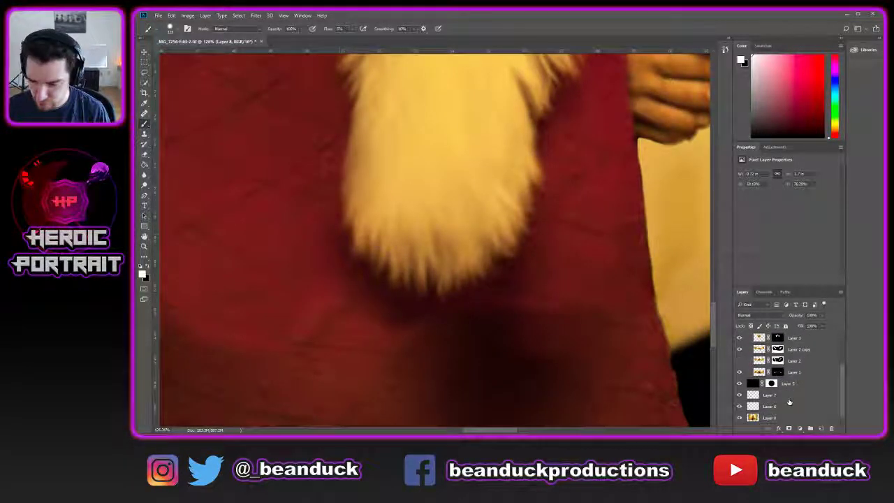
pyautogui.scroll(3, 791, 400)
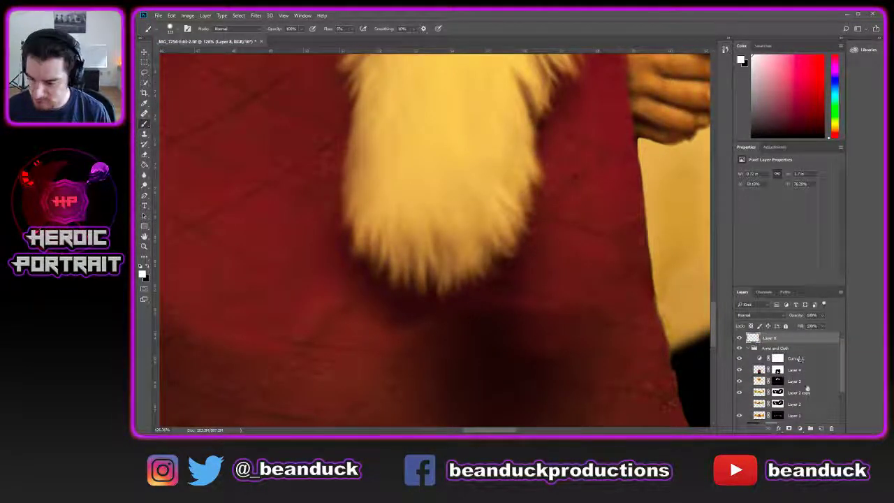
pyautogui.scroll(-3, 803, 394)
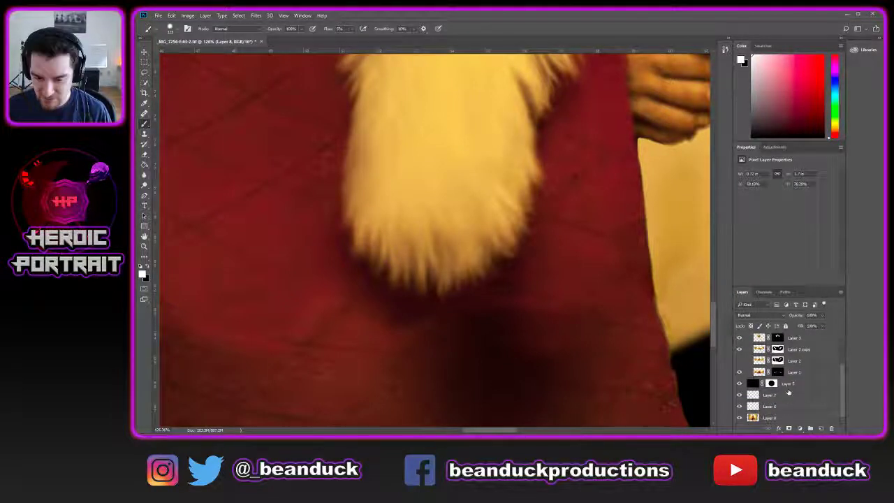
pyautogui.scroll(2, 798, 379)
pyautogui.click(796, 349)
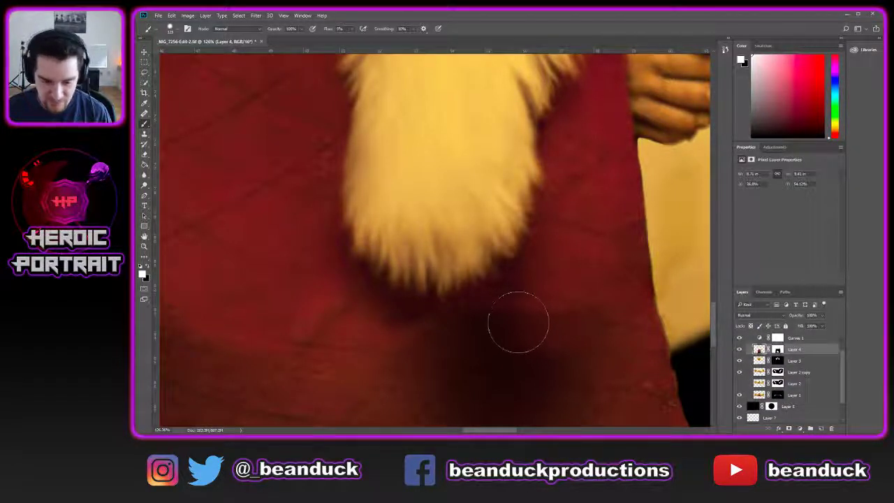
pyautogui.moveTo(511, 310); pyautogui.dragTo(520, 307)
pyautogui.hotkey('ctrl', 'z')
# - Soften the dark patch below the tassel with black on Layer 4's mask, and check the blend against the whole figure
pyautogui.click(777, 349)
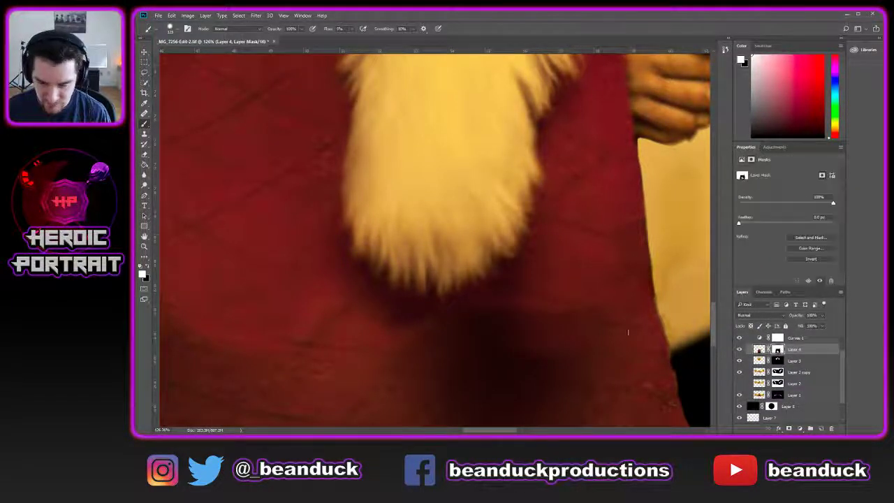
pyautogui.press('x')
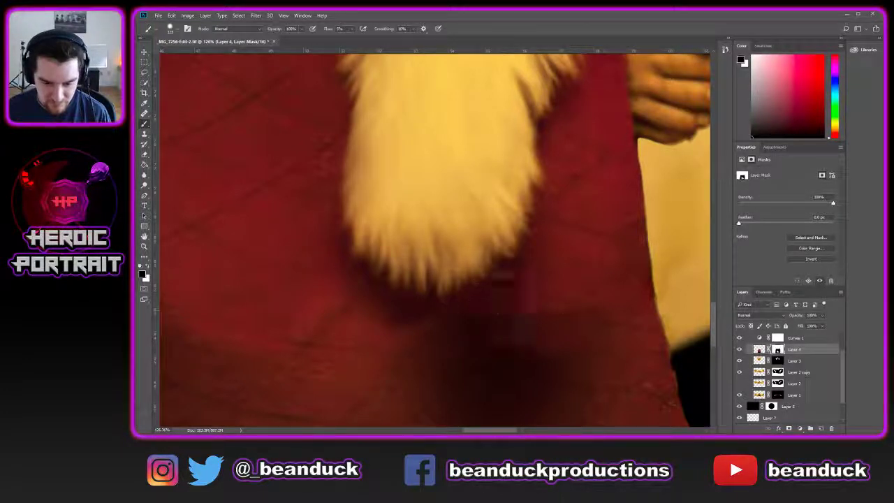
pyautogui.scroll(-3, 297, 287)
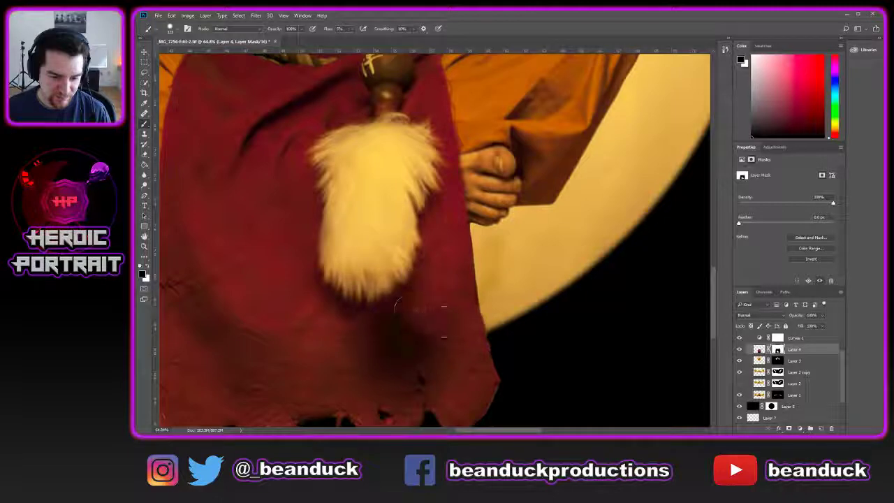
pyautogui.scroll(-2, 157, 342)
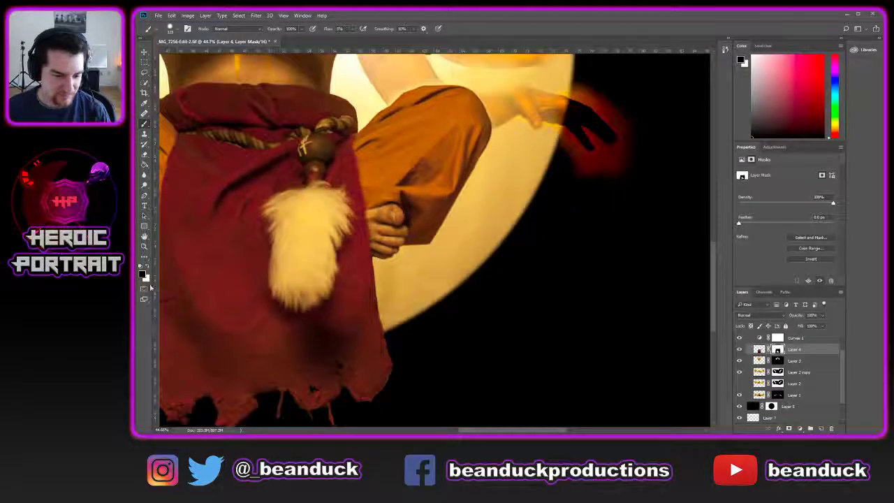
pyautogui.moveTo(214, 223); pyautogui.dragTo(337, 226)
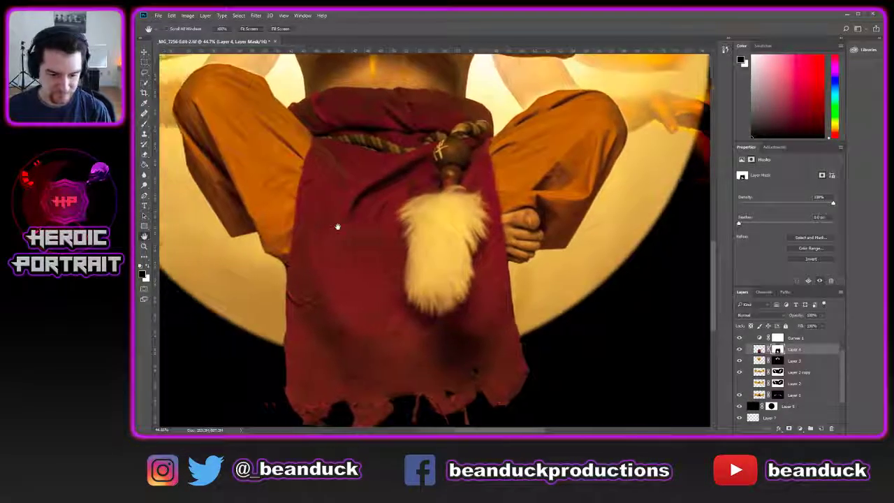
pyautogui.scroll(-3, 338, 226)
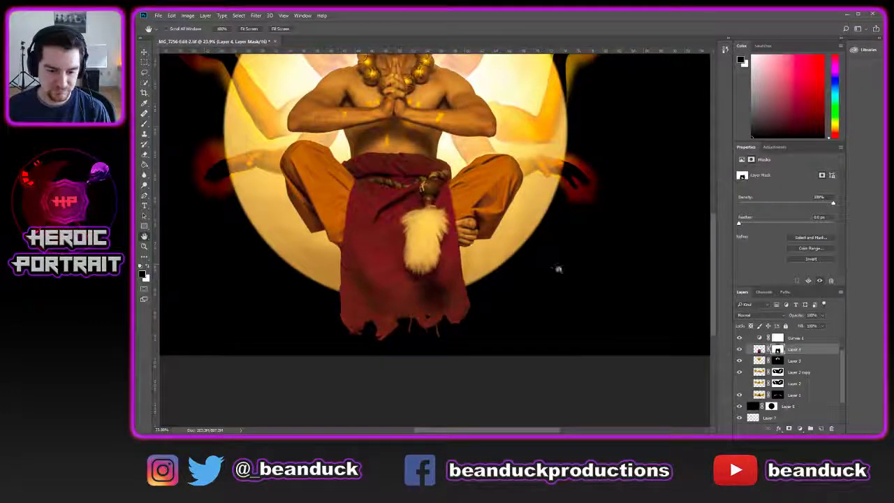
pyautogui.moveTo(362, 265); pyautogui.dragTo(405, 311)
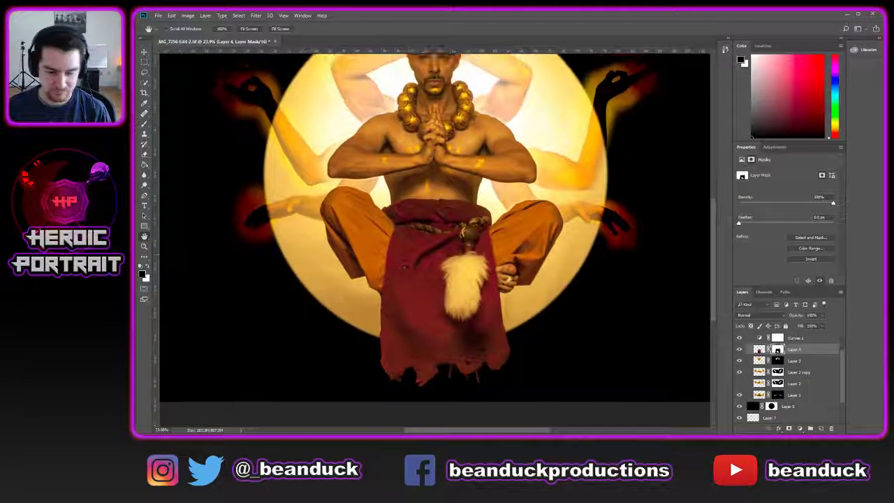
# - Add a brightening Curves adjustment above Layer 4 and fill its mask with black
pyautogui.click(800, 428)
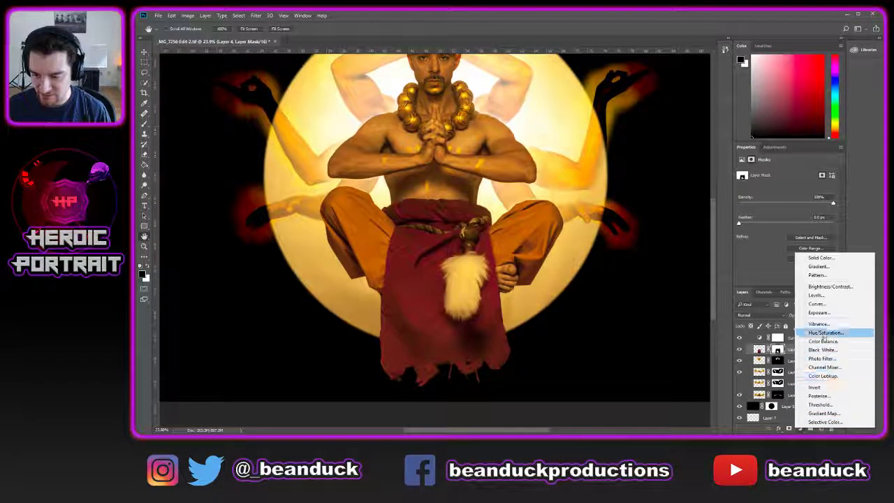
pyautogui.click(817, 302)
pyautogui.moveTo(767, 255)
pyautogui.mouseDown()
pyautogui.moveTo(756, 273)
pyautogui.moveTo(759, 261)
pyautogui.mouseUp()
pyautogui.press('g')
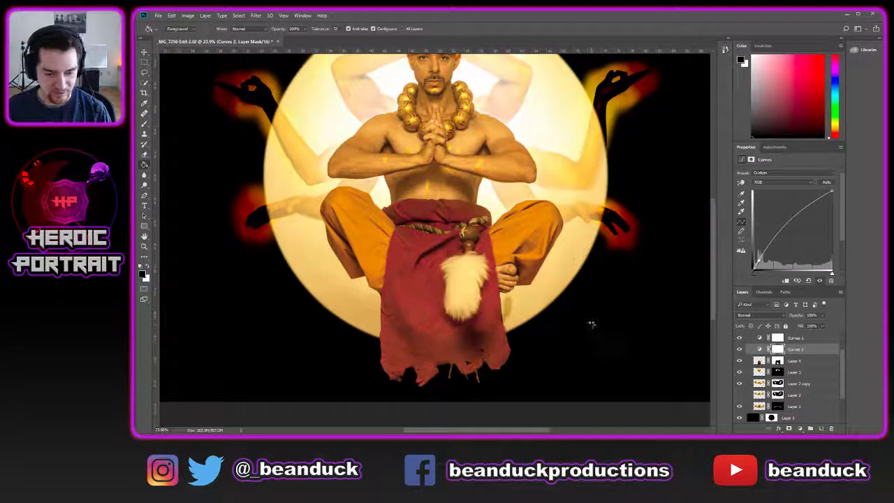
pyautogui.click(481, 370)
# - Softly paint white on the new Curves mask over the dark cloth patch below the tassel, and save the document
pyautogui.scroll(5, 468, 347)
pyautogui.press('b')
pyautogui.press('x')
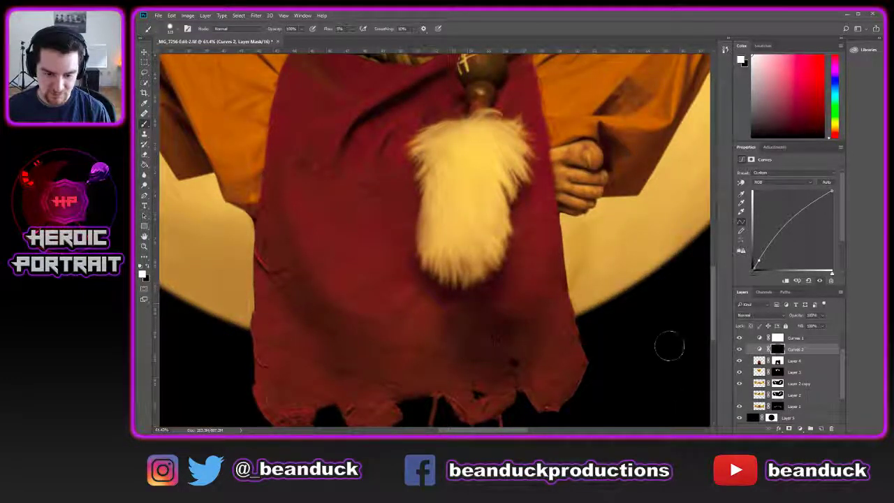
pyautogui.scroll(-4, 641, 310)
pyautogui.scroll(-2, 649, 313)
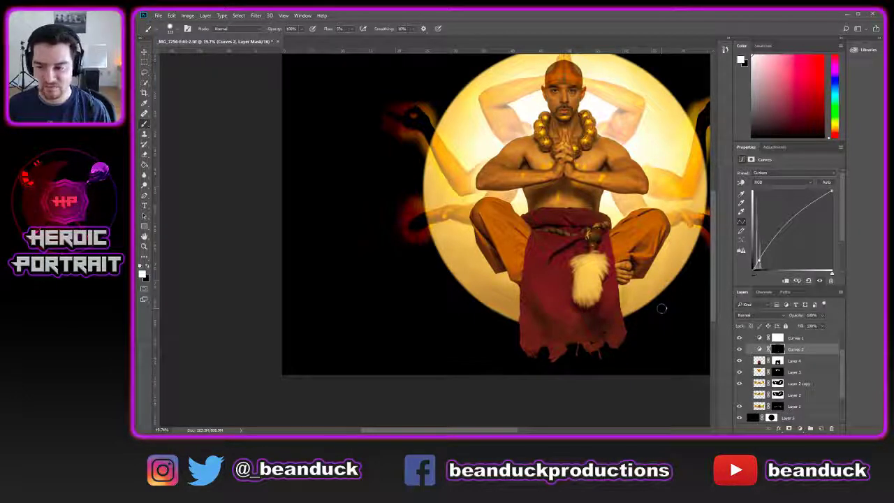
pyautogui.press('space')
pyautogui.moveTo(658, 218); pyautogui.dragTo(586, 249)
pyautogui.scroll(-2, 585, 249)
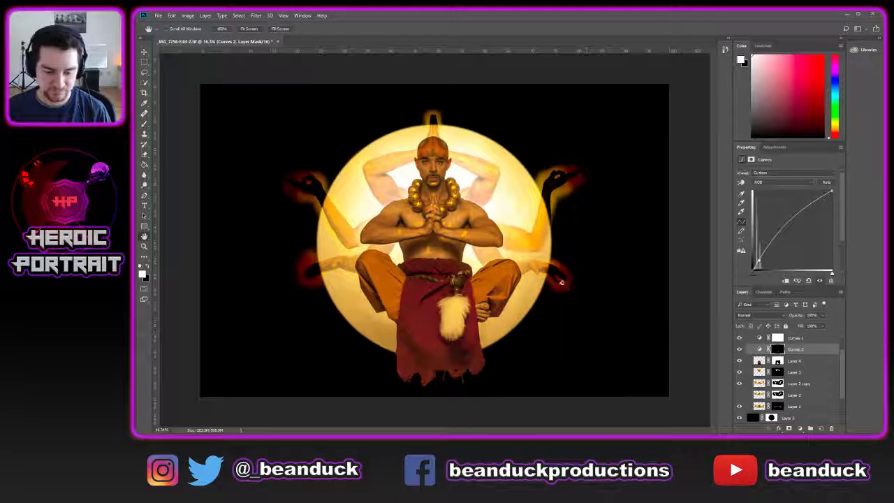
pyautogui.hotkey('ctrl', 's')
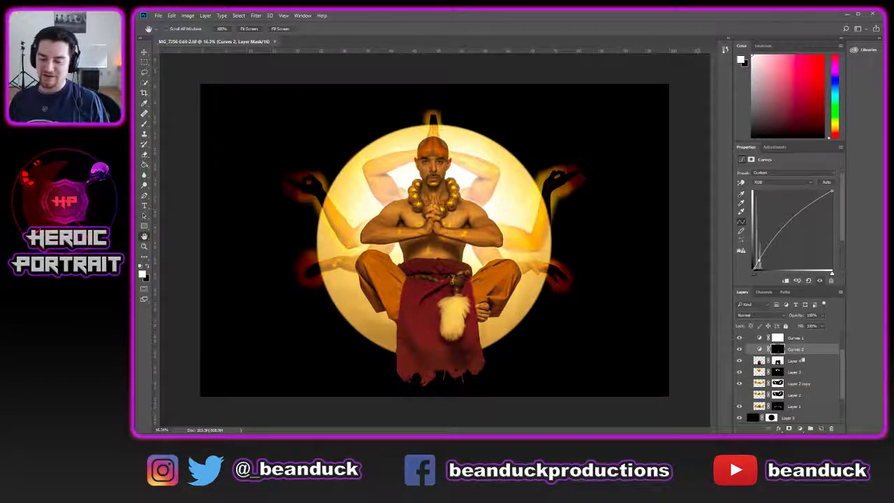
# - Compare the full composite with the original photo on Layer 0 shown alone, and save the document
pyautogui.scroll(-3, 785, 361)
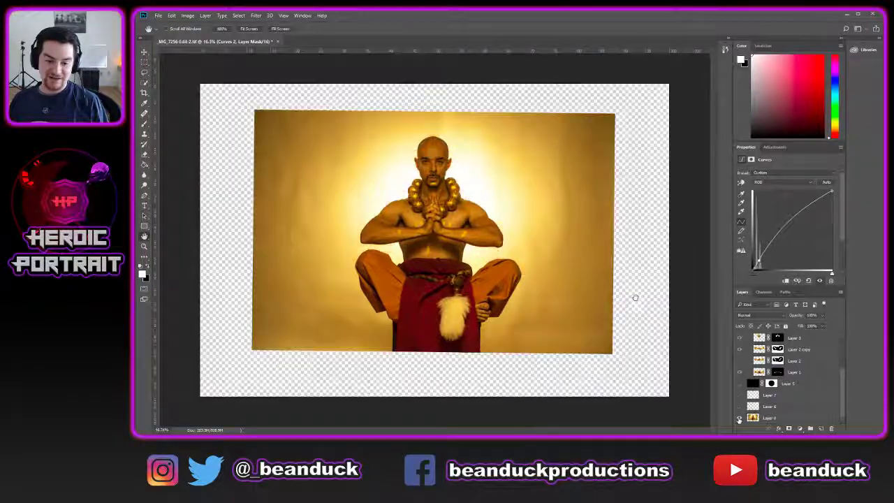
pyautogui.keyDown('alt'); pyautogui.click(740, 417); pyautogui.keyUp('alt')
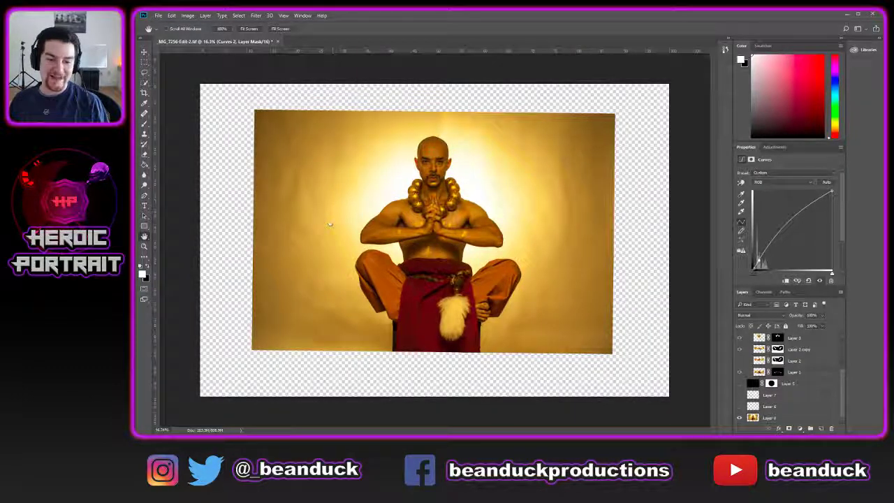
pyautogui.keyDown('alt'); pyautogui.click(739, 417); pyautogui.keyUp('alt')
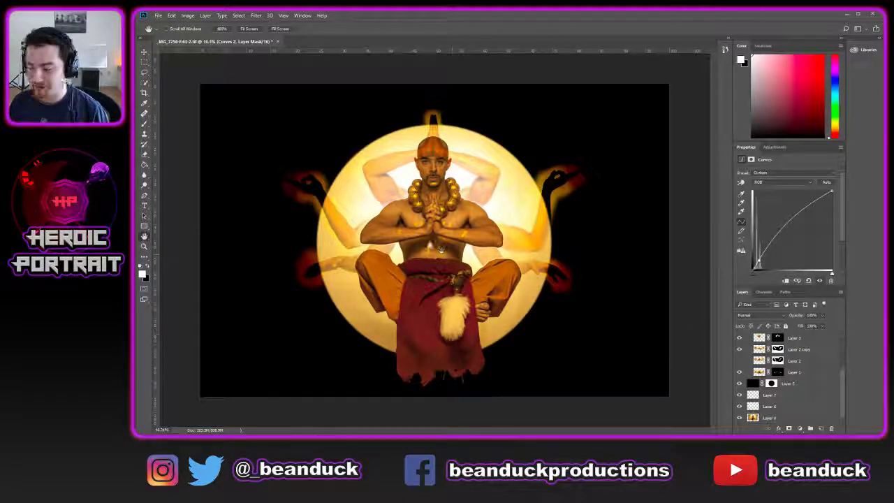
pyautogui.scroll(-1, 427, 241)
pyautogui.scroll(1, 429, 242)
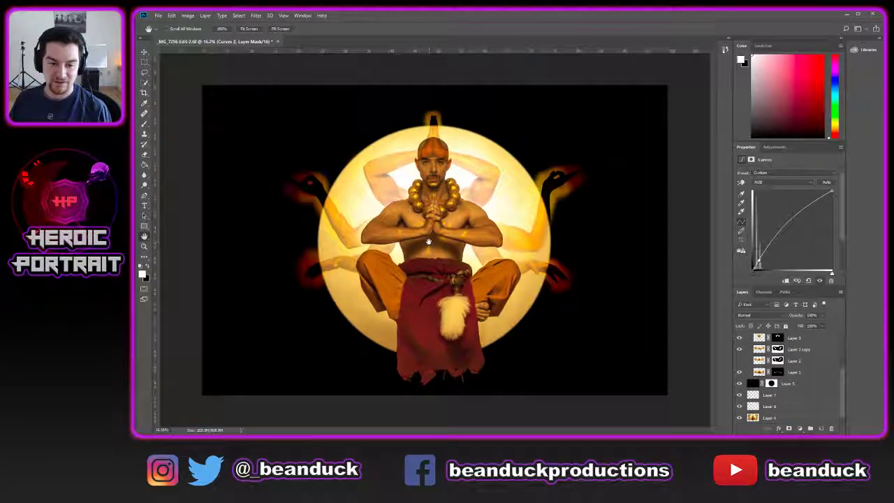
pyautogui.hotkey('ctrl', 's')
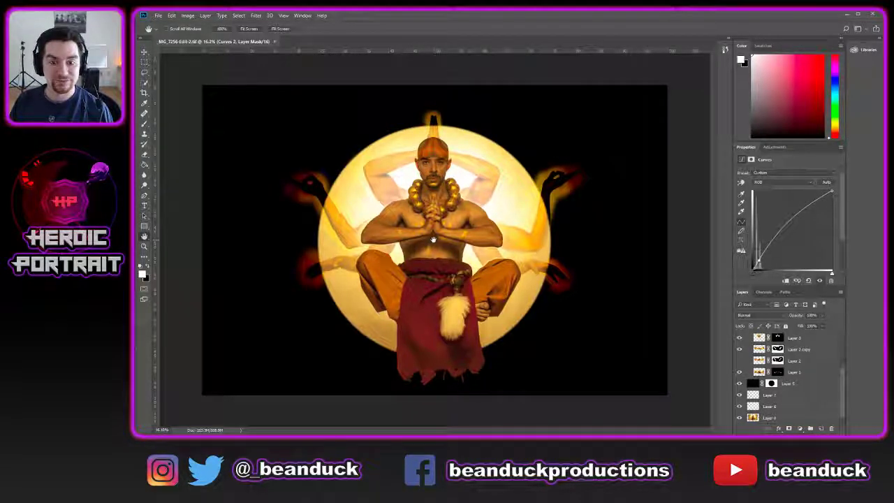
# - Collapse the Arms and Cloth group and examine the ghosted arms and dark hands at the glowing circle's edge
pyautogui.scroll(2, 811, 405)
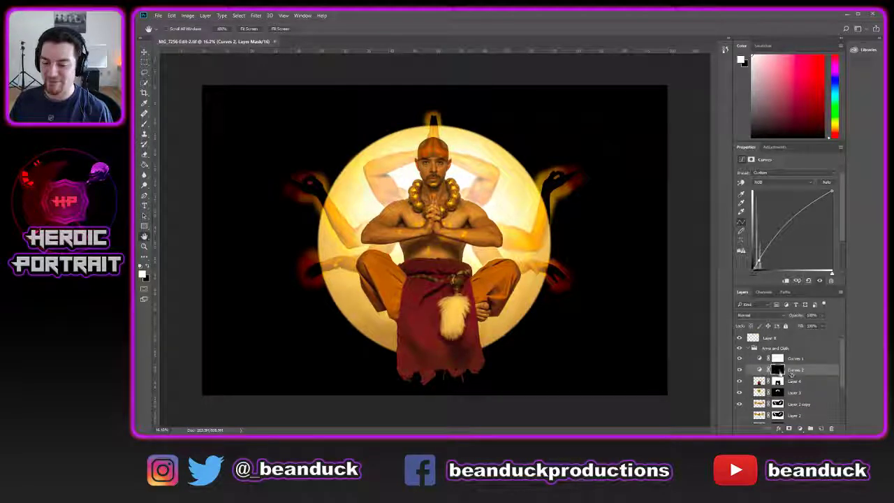
pyautogui.click(748, 348)
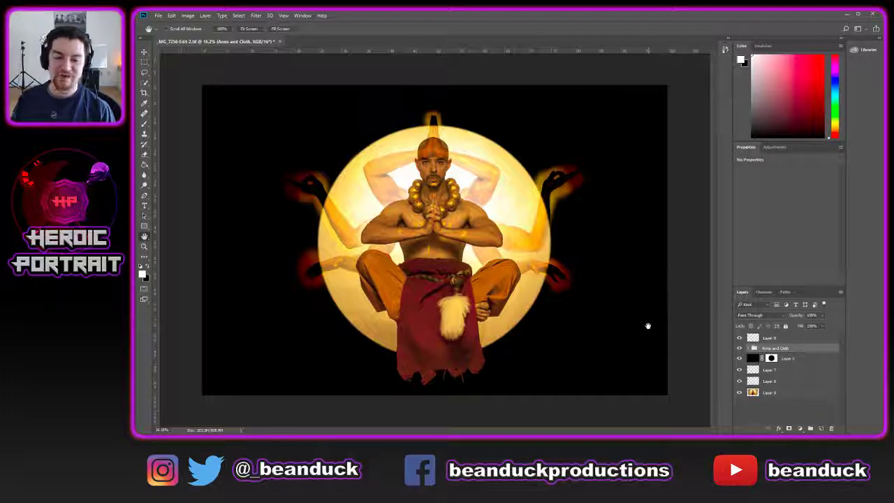
pyautogui.scroll(2, 530, 239)
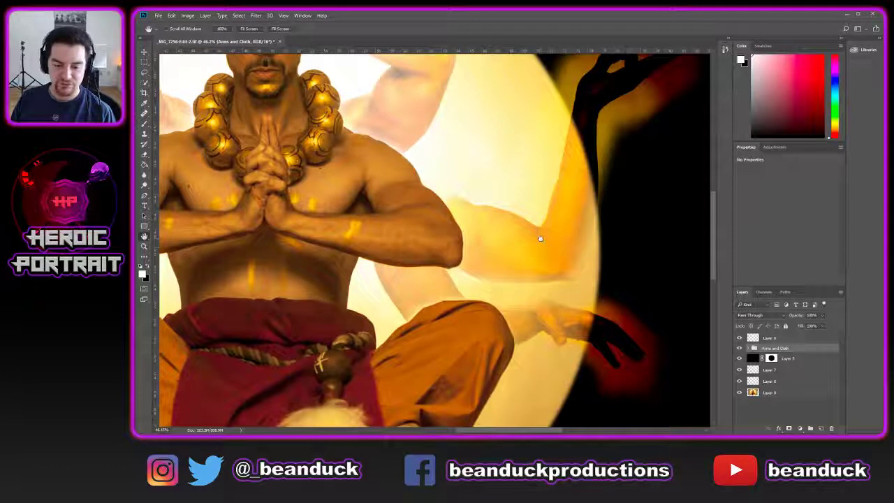
pyautogui.scroll(-2, 669, 315)
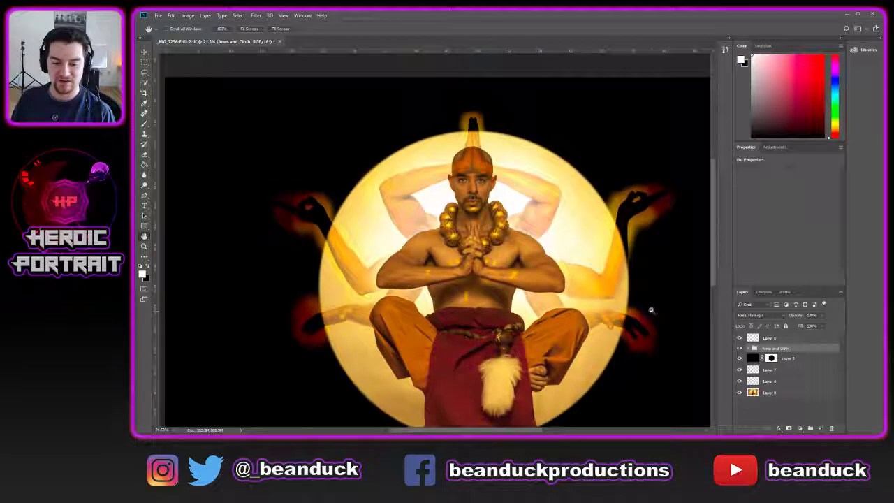
pyautogui.scroll(2, 671, 313)
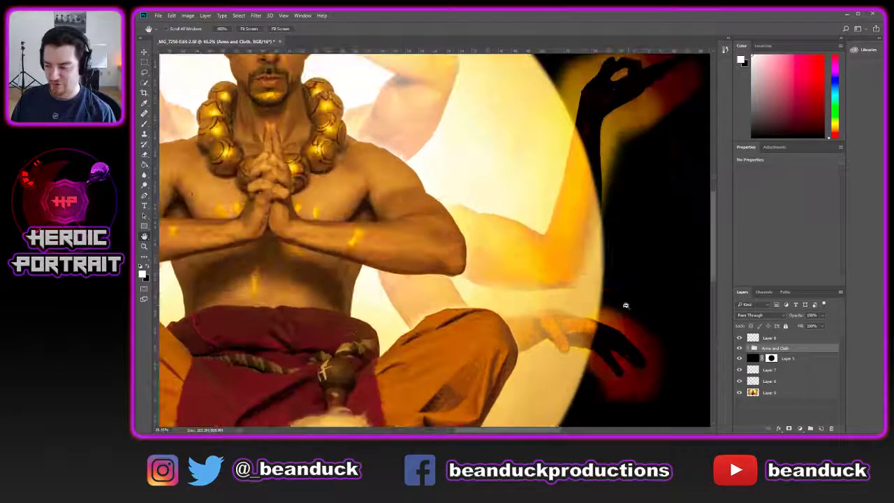
pyautogui.scroll(-1, 645, 297)
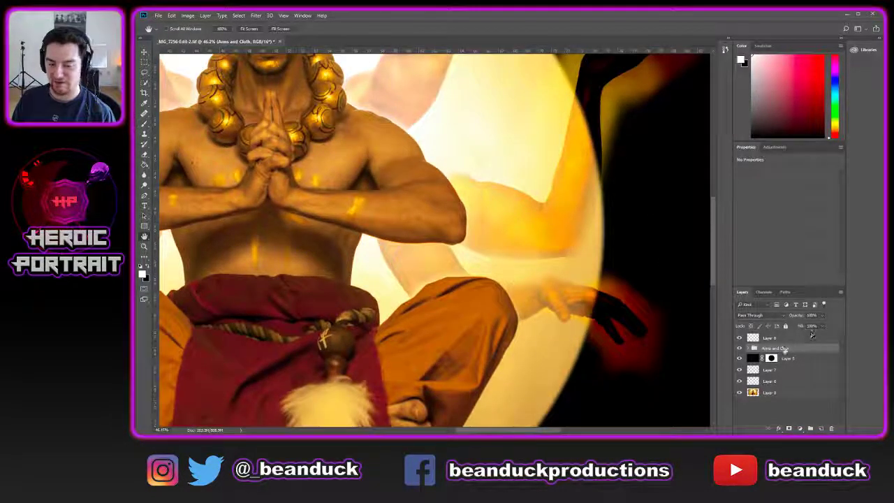
# - Try brushing Layer 1's mask over the ghosted lower arm beside the knee, and undo the strokes
pyautogui.click(748, 348)
pyautogui.scroll(-1, 777, 405)
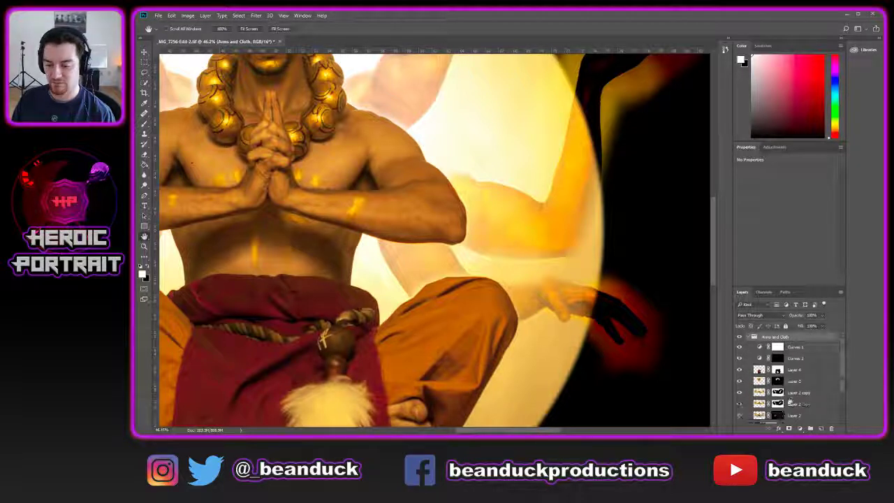
pyautogui.click(777, 414)
pyautogui.press('b')
pyautogui.moveTo(521, 285)
pyautogui.mouseDown()
pyautogui.moveTo(547, 284)
pyautogui.moveTo(558, 293)
pyautogui.moveTo(525, 285)
pyautogui.moveTo(545, 286)
pyautogui.moveTo(620, 338)
pyautogui.moveTo(617, 319)
pyautogui.moveTo(634, 311)
pyautogui.moveTo(522, 307)
pyautogui.mouseUp()
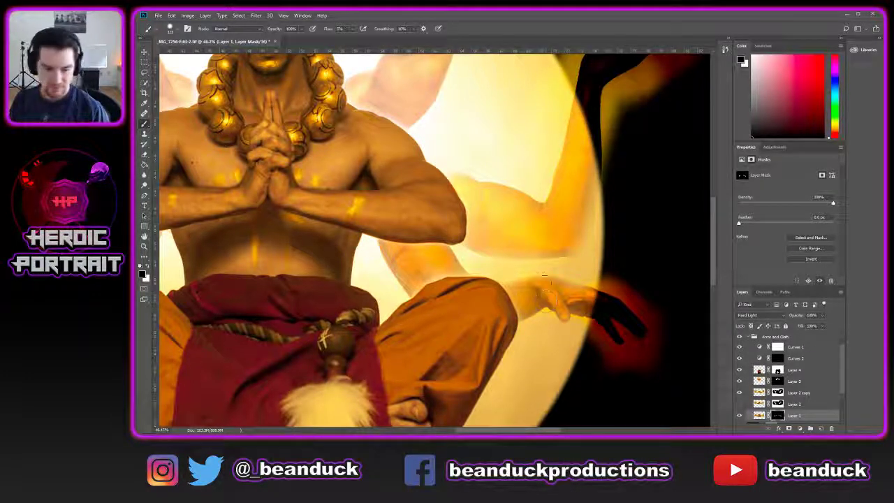
pyautogui.hotkey('ctrl', 'alt', 'z')
pyautogui.hotkey('ctrl', 'alt', 'z')
pyautogui.hotkey('ctrl', 'alt', 'z')
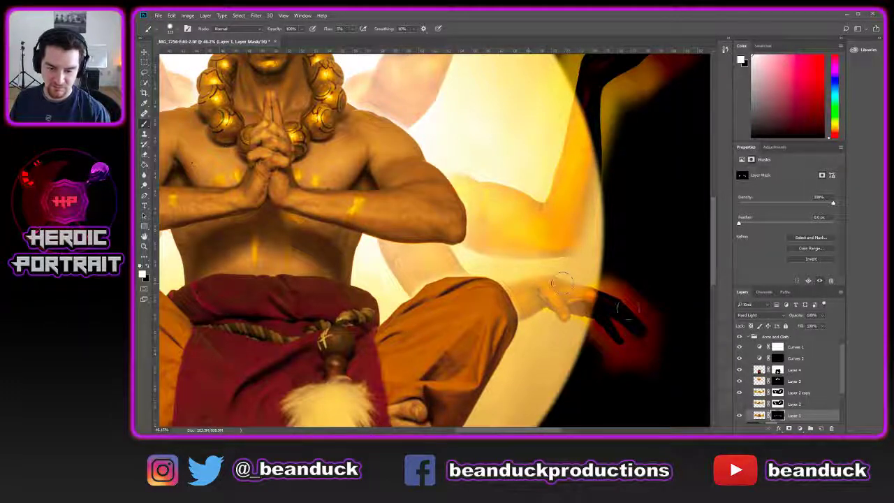
pyautogui.hotkey('ctrl', '0')
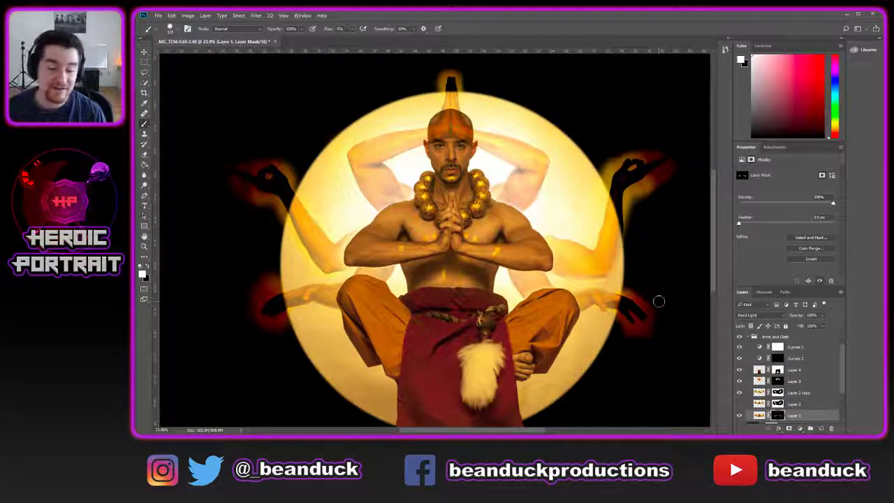
# - Save the document, then select the circular mask on black Layer 5 and inspect the glow's edge
pyautogui.scroll(-1, 659, 301)
pyautogui.hotkey('ctrl', 's')
pyautogui.scroll(-2, 788, 408)
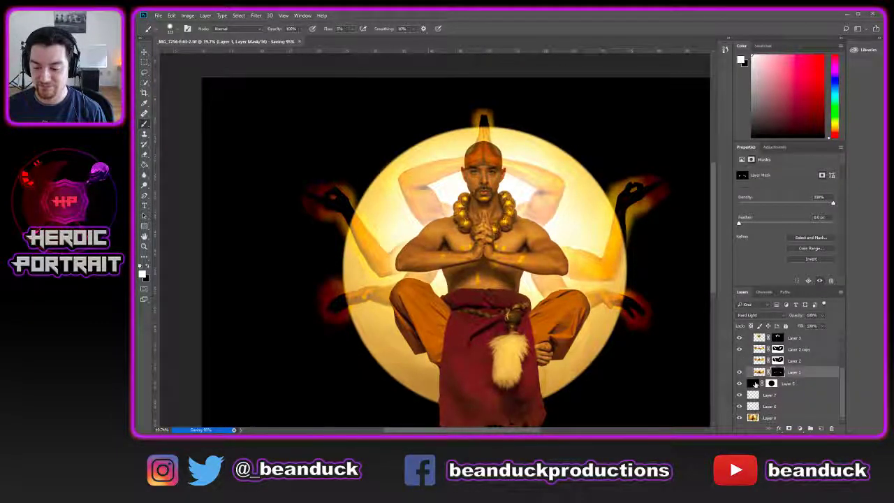
pyautogui.click(771, 383)
pyautogui.keyDown('shift'); pyautogui.click(771, 383); pyautogui.keyUp('shift')
pyautogui.keyDown('shift'); pyautogui.click(771, 382); pyautogui.keyUp('shift')
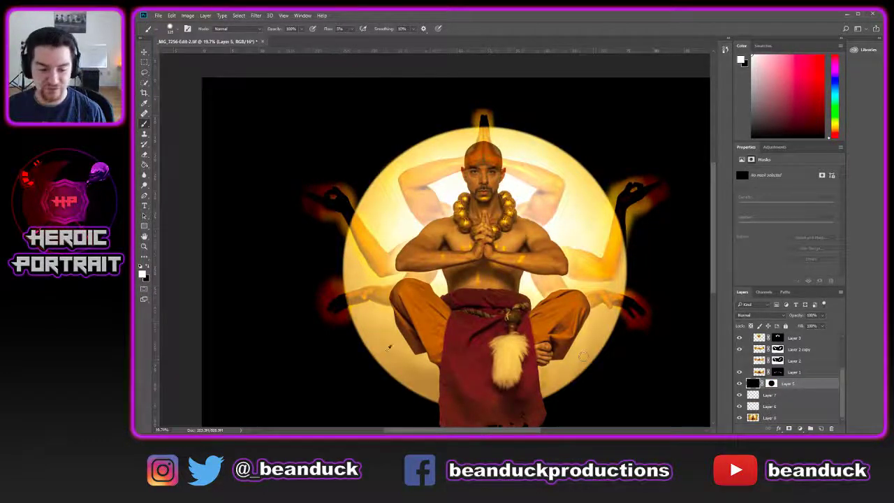
pyautogui.scroll(8, 337, 316)
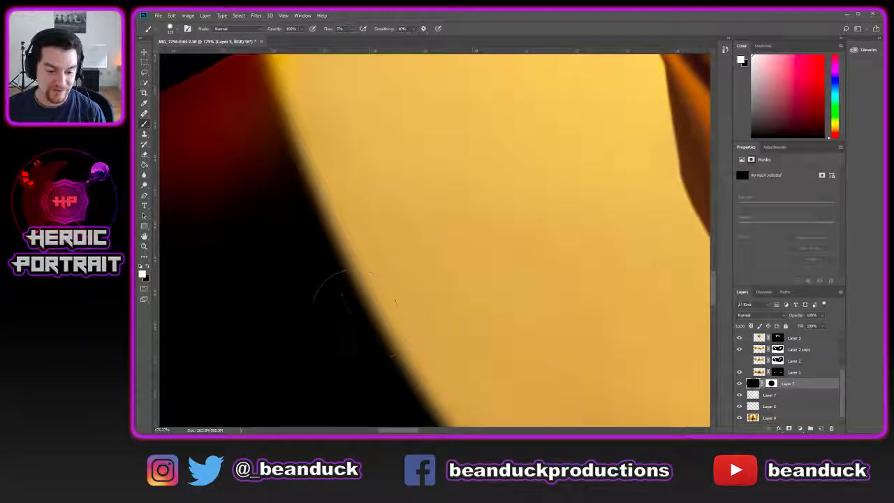
pyautogui.scroll(-6, 550, 282)
pyautogui.hotkey('ctrl', '0')
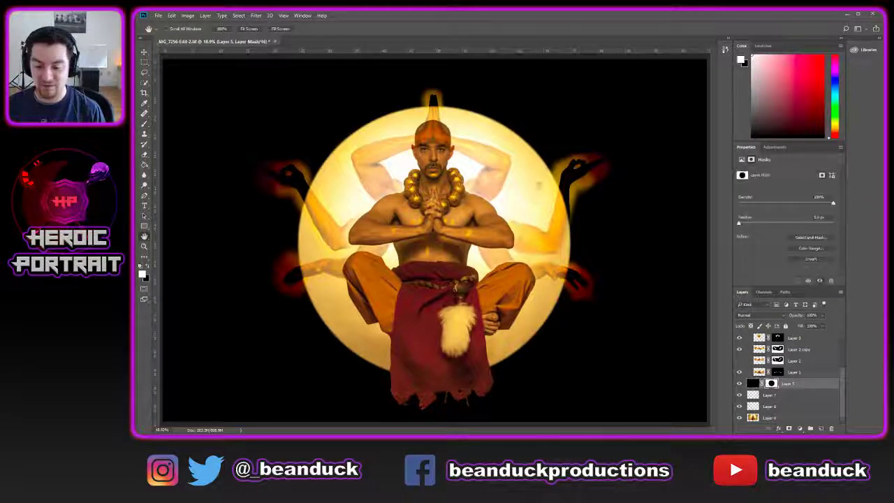
# - Soften Layer 5's circular mask with a Gaussian Blur of about 8 pixels and check the glow's edge
pyautogui.click(257, 15)
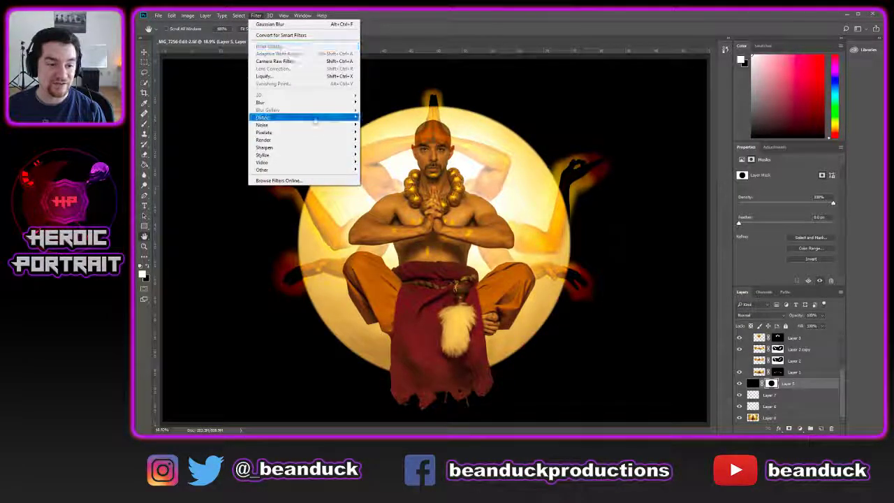
pyautogui.moveTo(318, 104)
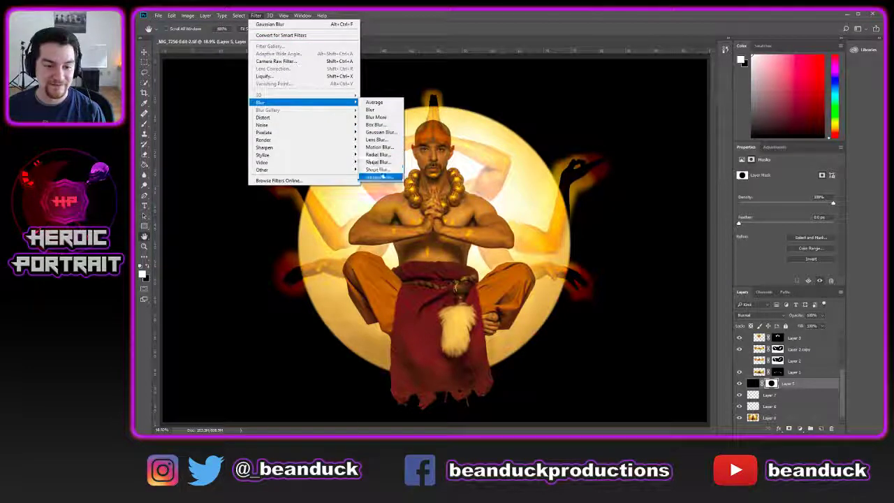
pyautogui.click(384, 131)
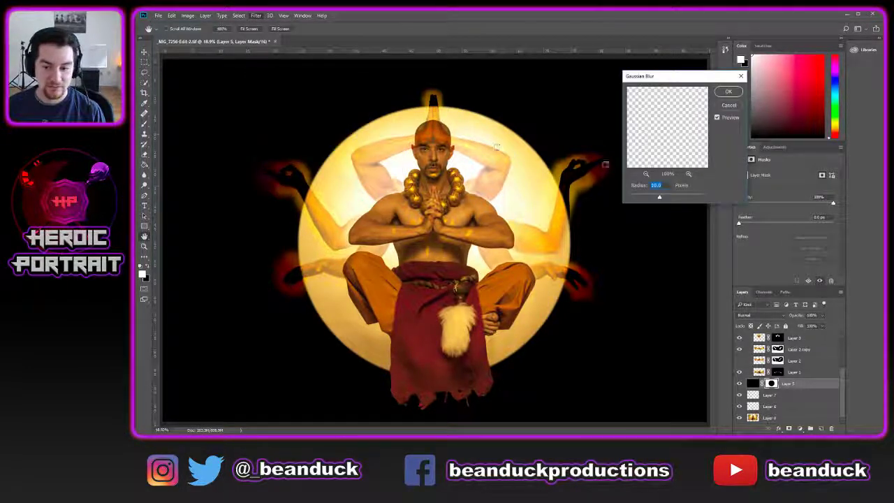
pyautogui.click(674, 198)
pyautogui.moveTo(672, 197); pyautogui.dragTo(655, 199)
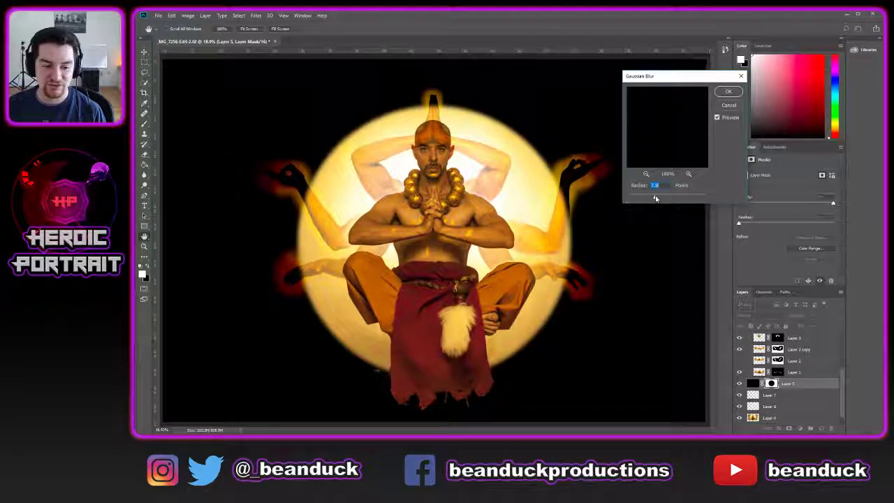
pyautogui.press('Return')
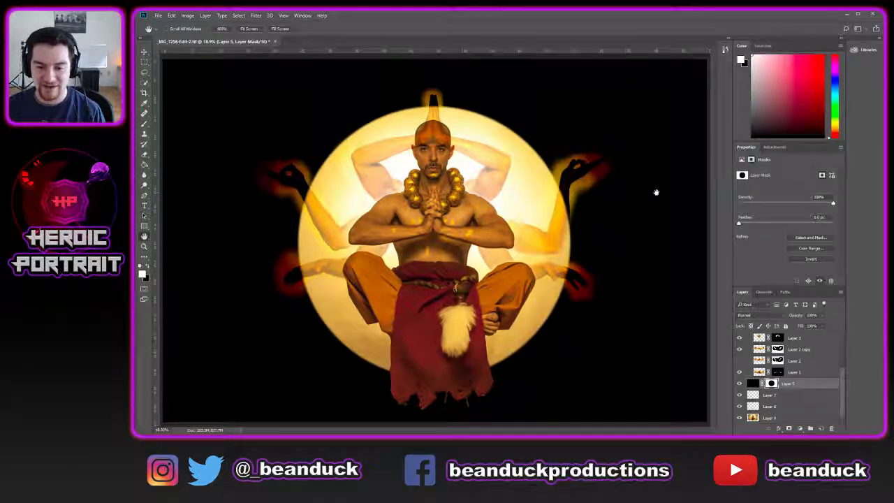
pyautogui.scroll(5, 520, 108)
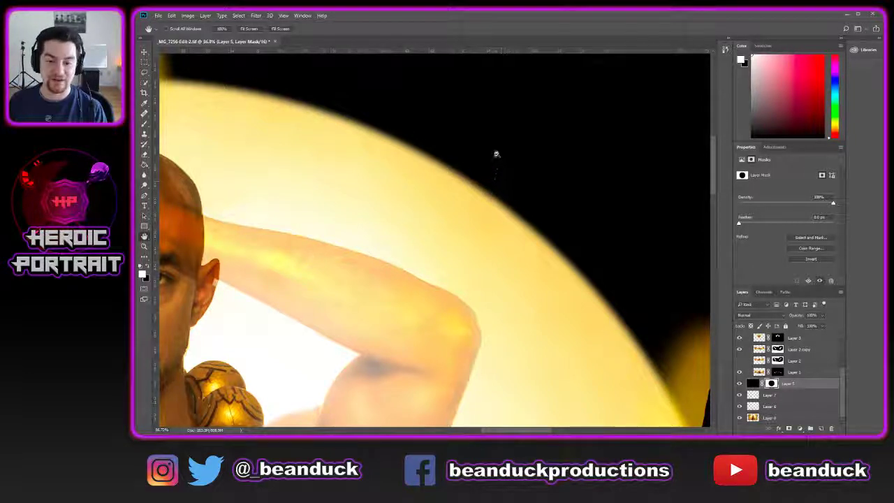
pyautogui.scroll(-4, 494, 147)
pyautogui.scroll(-1, 510, 128)
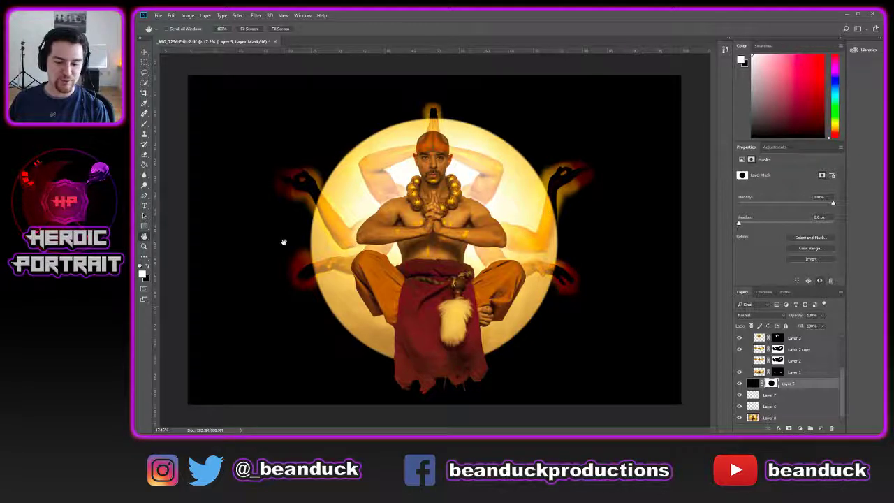
pyautogui.hotkey('ctrl', '-')
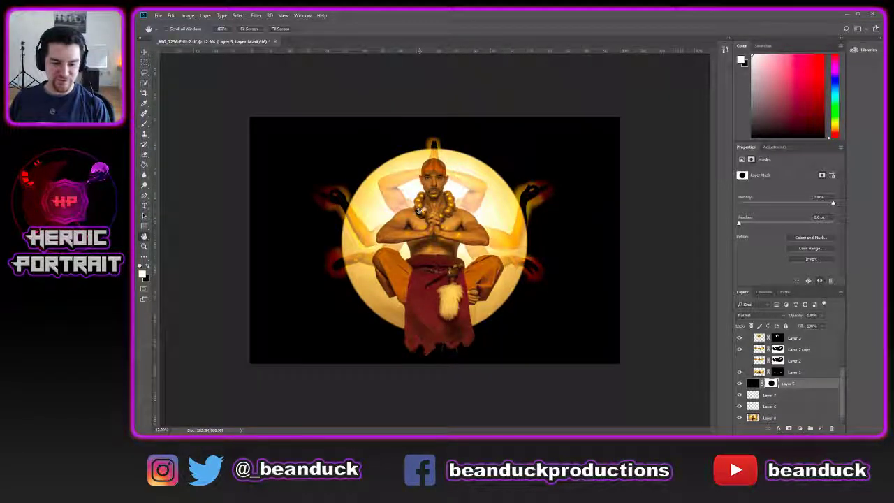
# - Collapse the Arms and Cloth group in the layer stack
pyautogui.click(807, 373)
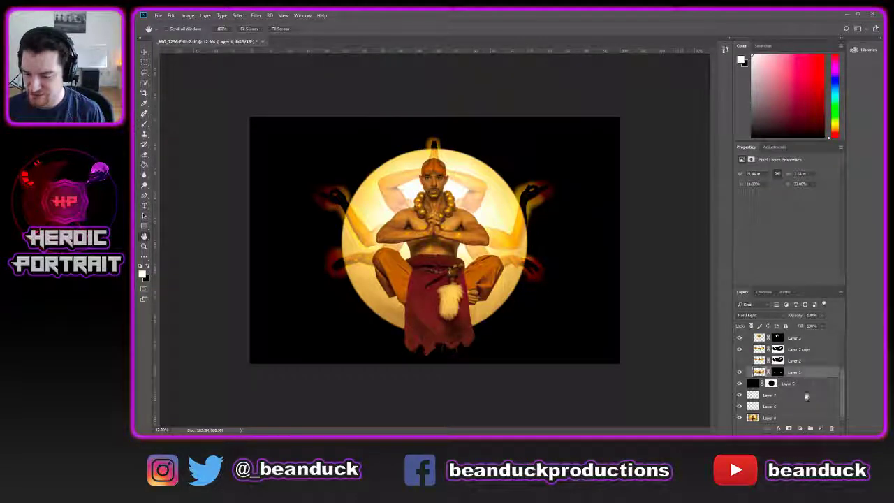
pyautogui.scroll(3, 789, 412)
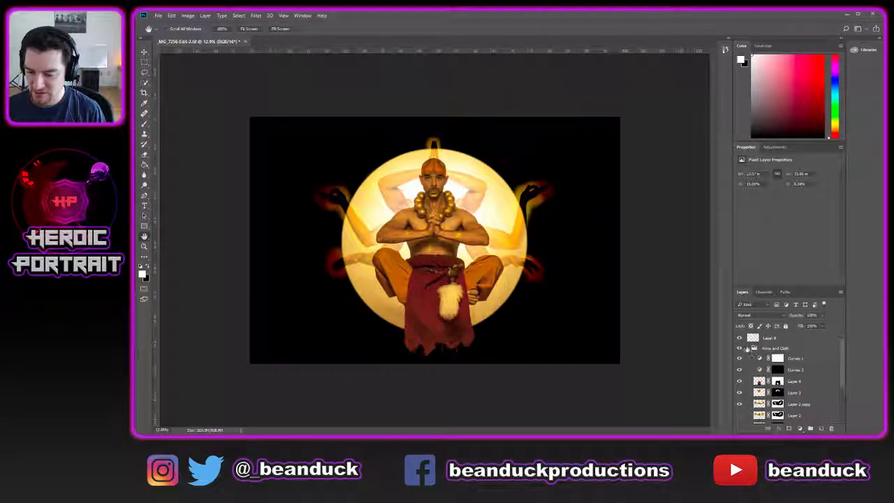
pyautogui.click(749, 348)
pyautogui.click(742, 348)
pyautogui.click(742, 348)
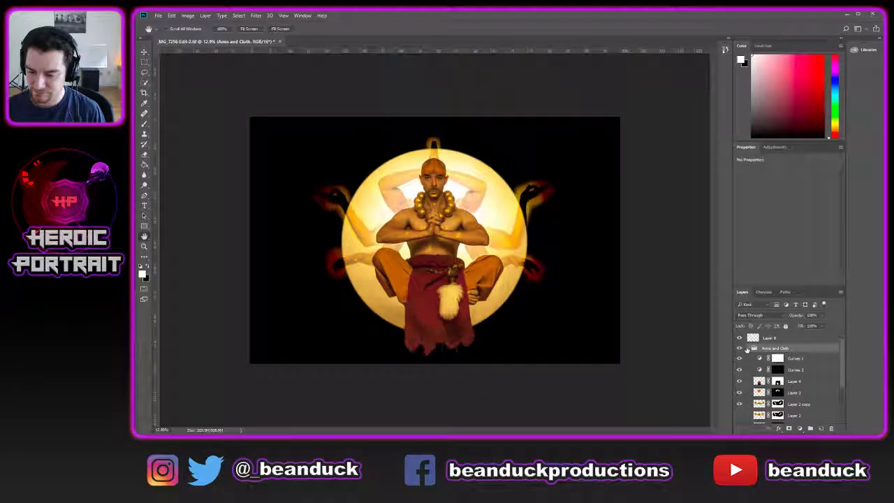
pyautogui.click(749, 348)
# - Try nudging the whole composite with all layers and the Arms and Cloth group selected, and deselect the layers
pyautogui.click(784, 339)
pyautogui.keyDown('ctrl'); pyautogui.click(784, 370); pyautogui.keyUp('ctrl')
pyautogui.keyDown('ctrl'); pyautogui.click(790, 383); pyautogui.keyUp('ctrl')
pyautogui.keyDown('ctrl'); pyautogui.click(793, 395); pyautogui.keyUp('ctrl')
pyautogui.press('v')
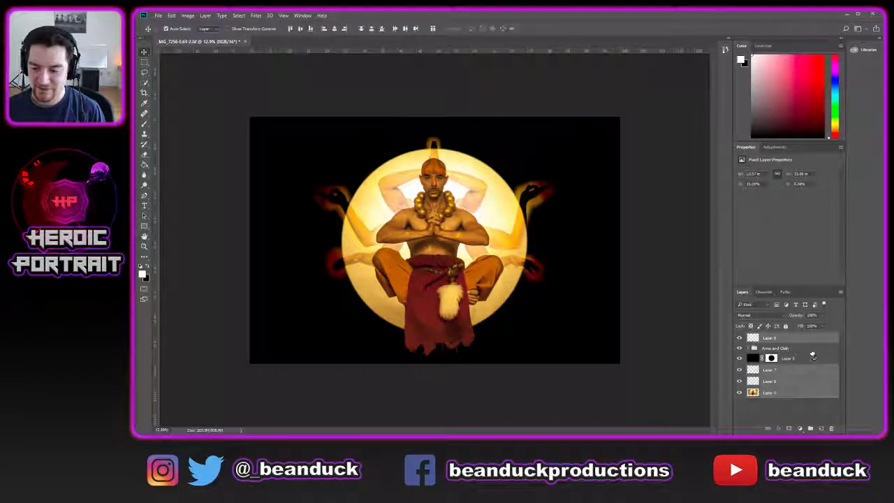
pyautogui.moveTo(559, 281); pyautogui.dragTo(558, 281)
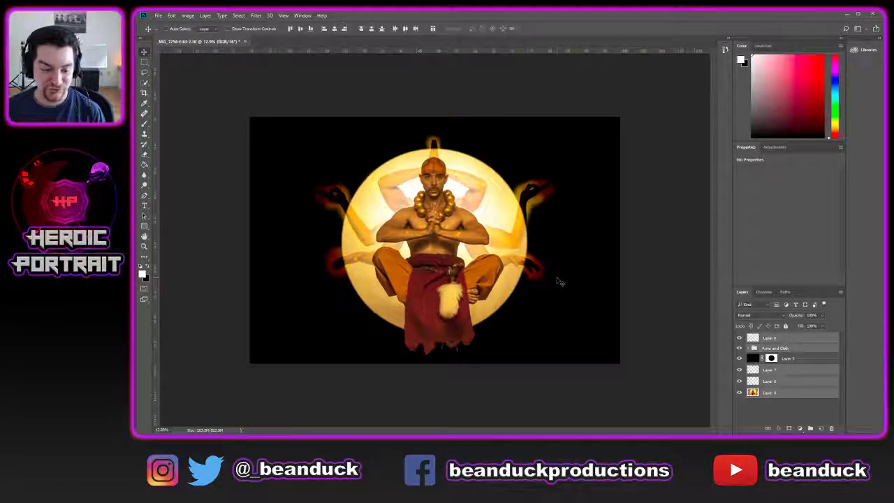
pyautogui.moveTo(558, 281); pyautogui.dragTo(558, 280)
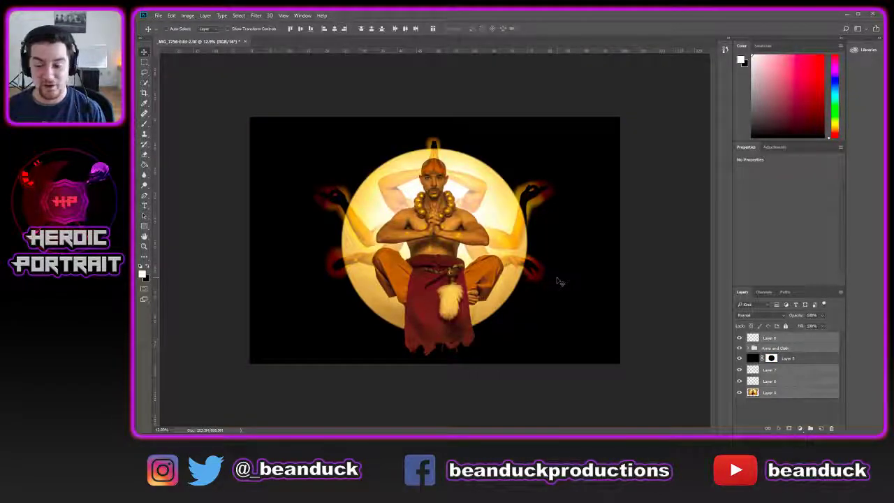
pyautogui.click(804, 421)
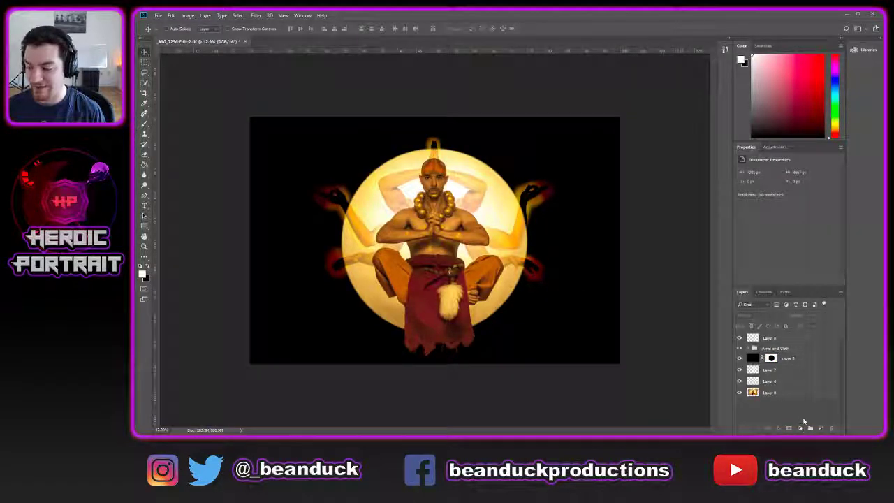
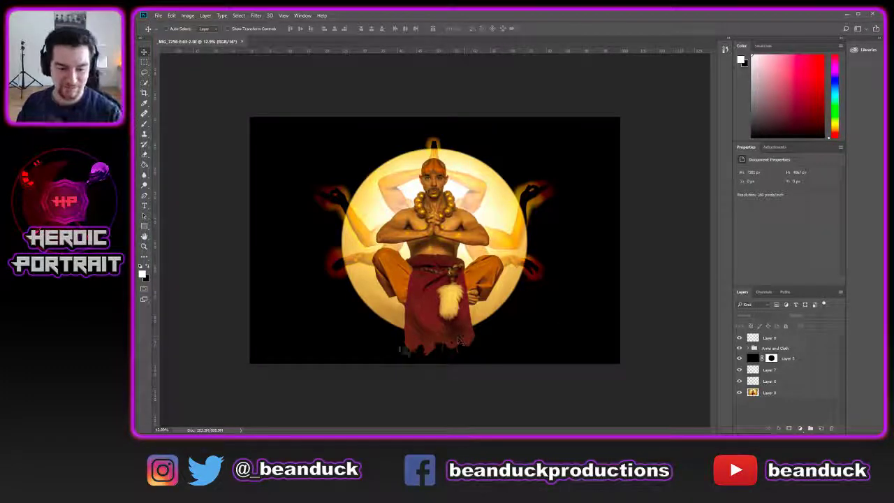
# - Expand the Arms and Cloth group, select Layer 4's mask and sample the yellow glow beside the red cloth with Clone Stamp
pyautogui.scroll(4, 403, 342)
pyautogui.scroll(-4, 403, 342)
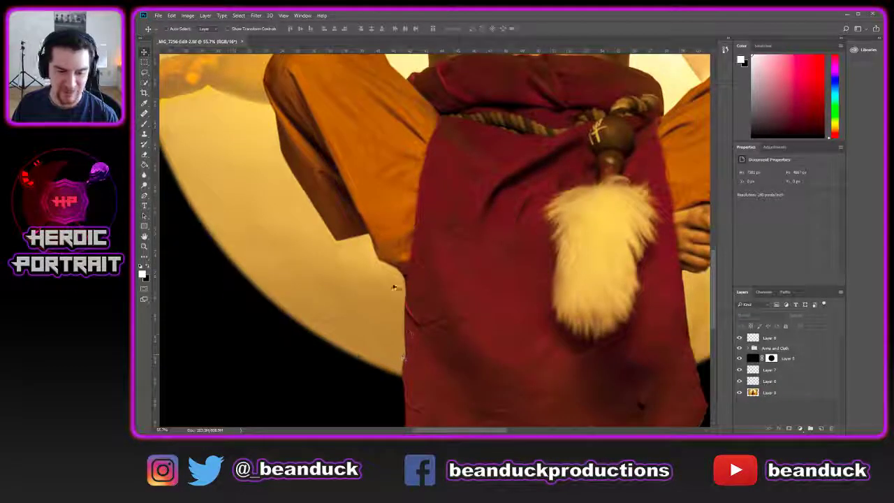
pyautogui.click(756, 347)
pyautogui.click(750, 348)
pyautogui.scroll(-4, 768, 363)
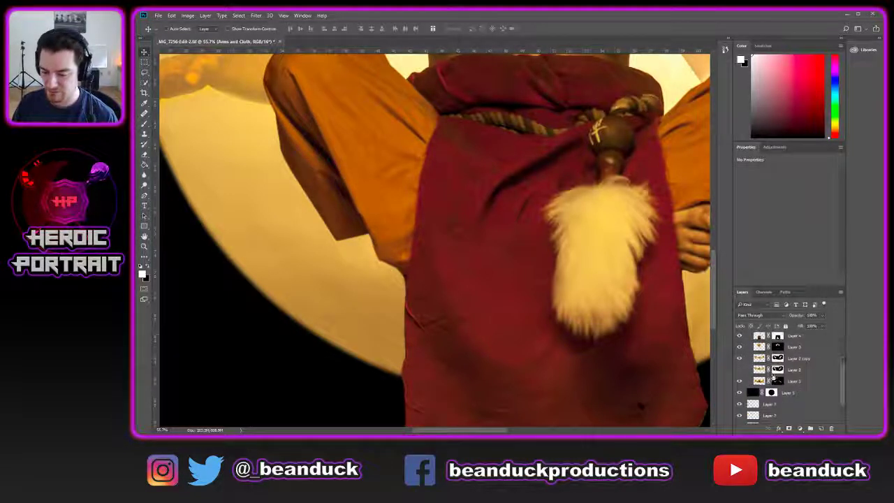
pyautogui.scroll(2, 779, 360)
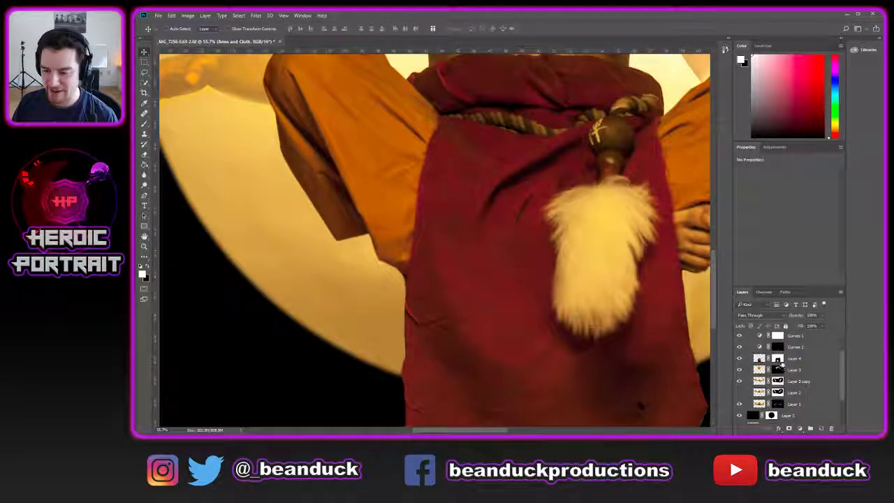
pyautogui.click(777, 358)
pyautogui.press('b')
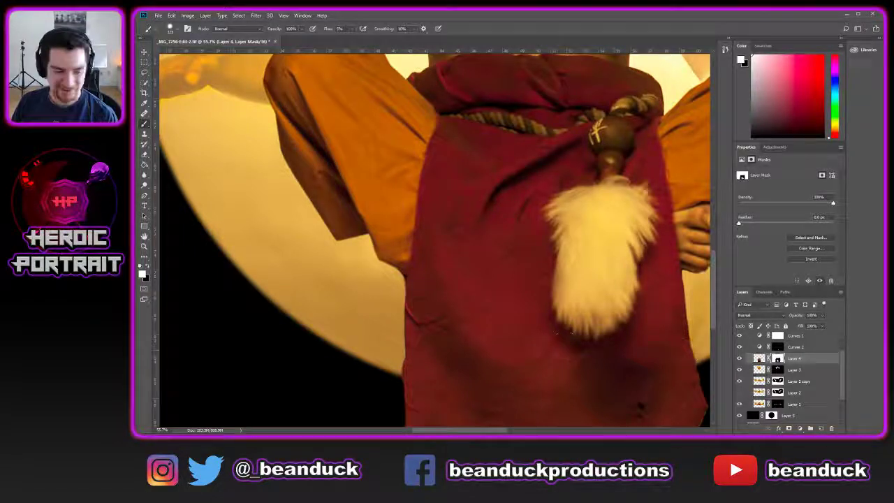
pyautogui.press('s')
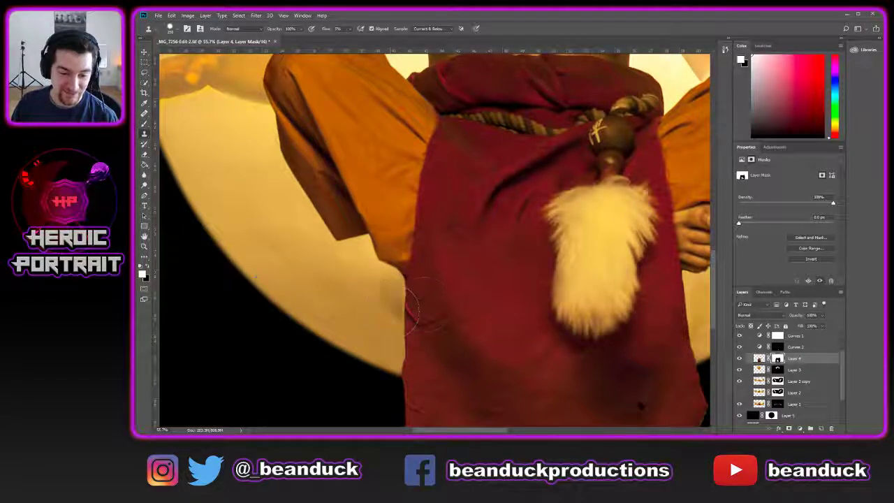
pyautogui.keyDown('alt'); pyautogui.click(401, 300); pyautogui.keyUp('alt')
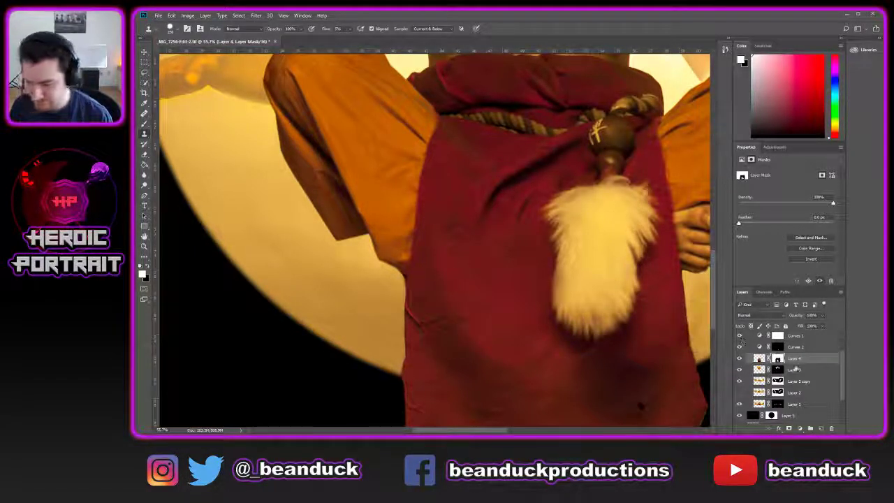
# - On Layer 8, clone the yellow glow along the red cloth's left edge below the knee with Clone Stamp at 100% flow
pyautogui.scroll(2, 798, 367)
pyautogui.click(768, 337)
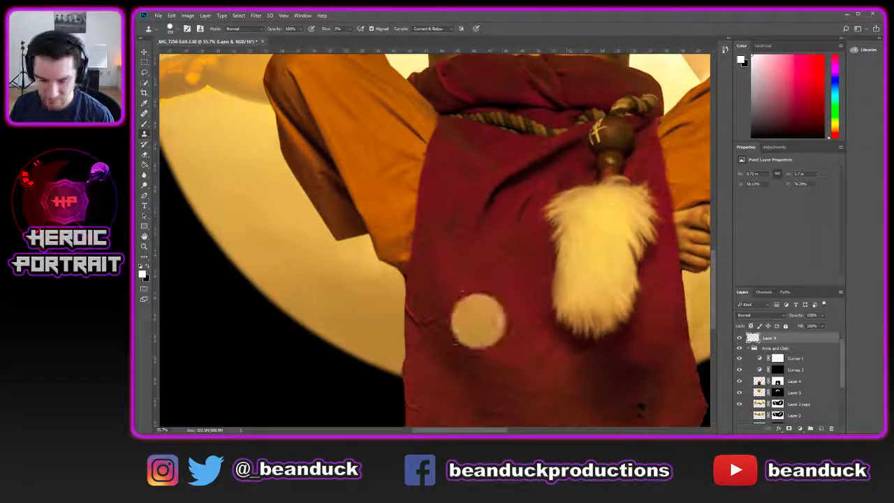
pyautogui.scroll(2, 389, 317)
pyautogui.scroll(2, 391, 307)
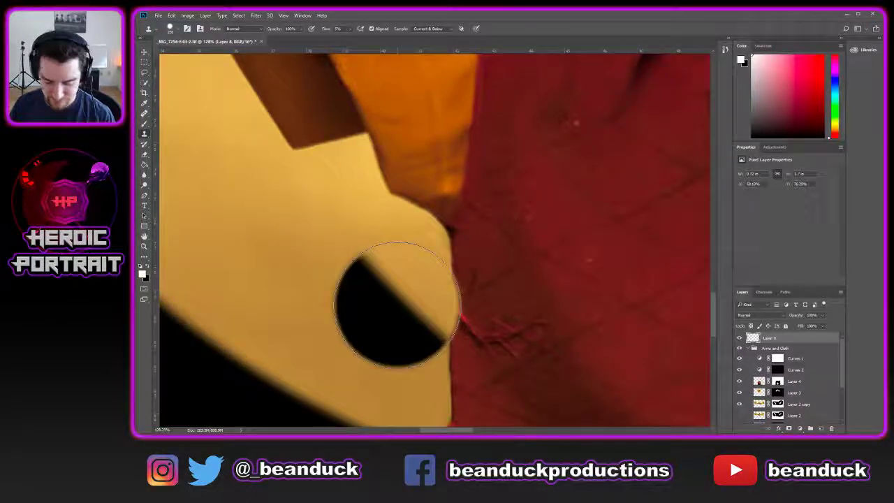
pyautogui.rightClick(398, 304)
pyautogui.click(403, 301)
pyautogui.moveTo(448, 325); pyautogui.dragTo(426, 301)
pyautogui.keyDown('alt'); pyautogui.click(405, 304); pyautogui.keyUp('alt')
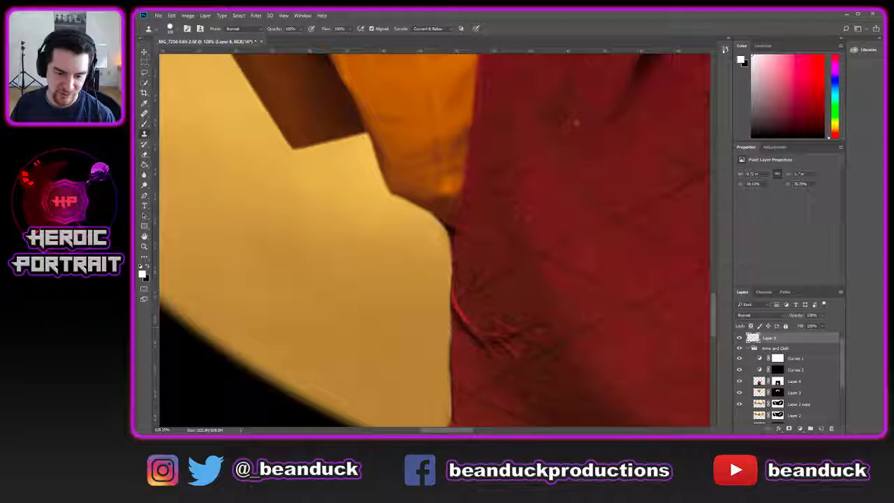
pyautogui.moveTo(424, 347); pyautogui.dragTo(428, 402)
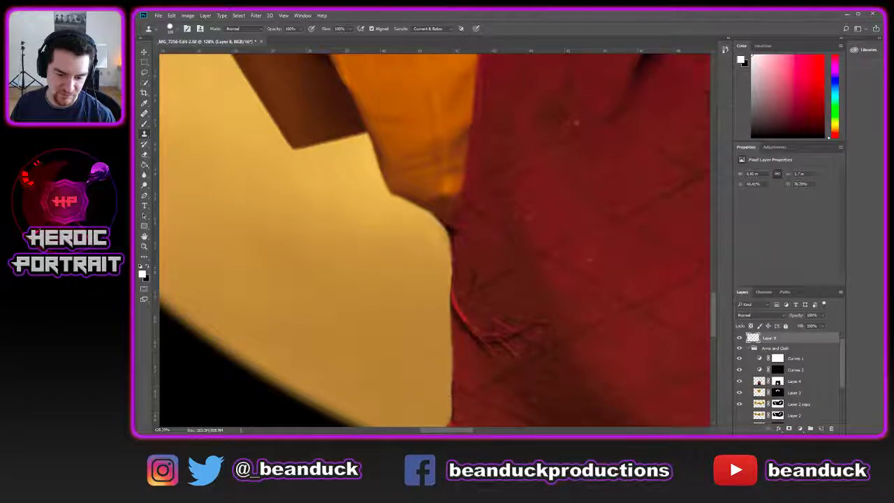
# - Clean up the cloth's left edge with Clone Stamp down to the circle's rim, and review the cloth
pyautogui.scroll(-3, 439, 356)
pyautogui.scroll(-2, 457, 297)
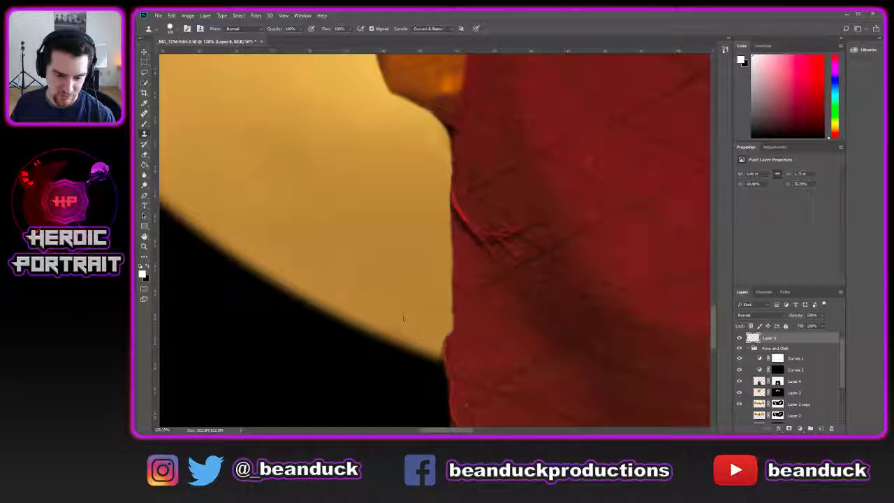
pyautogui.press('p')
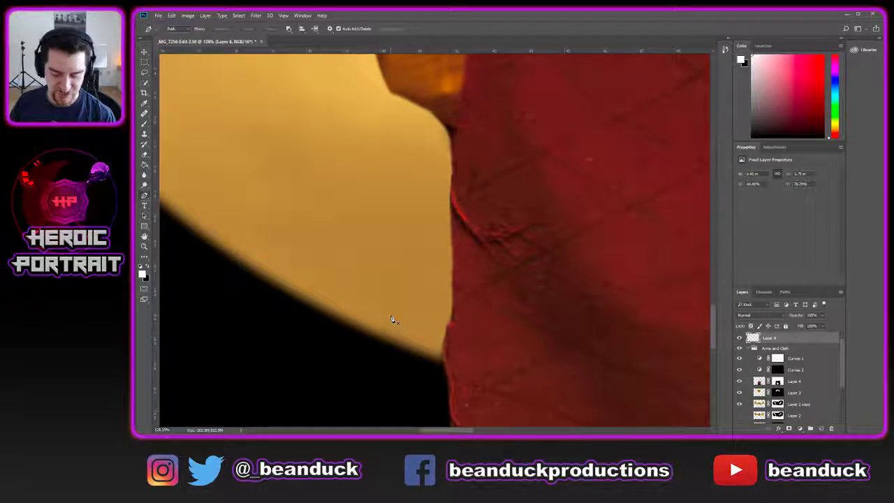
pyautogui.press('s')
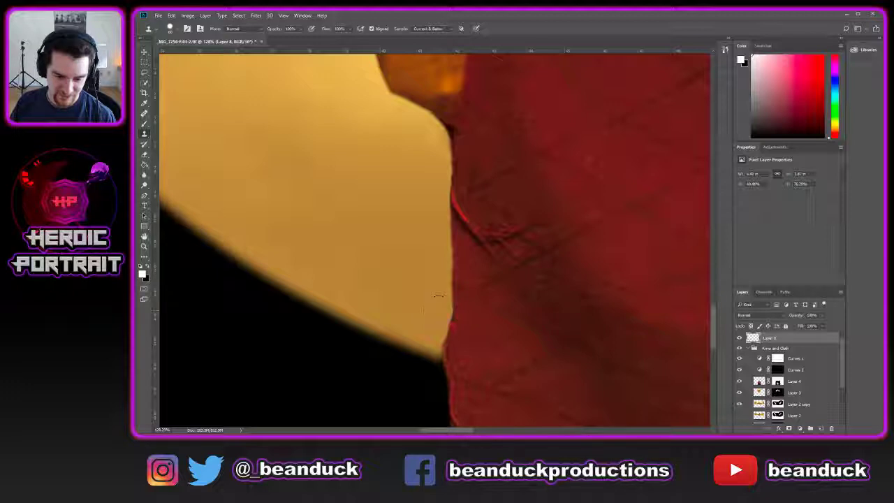
pyautogui.scroll(-5, 438, 296)
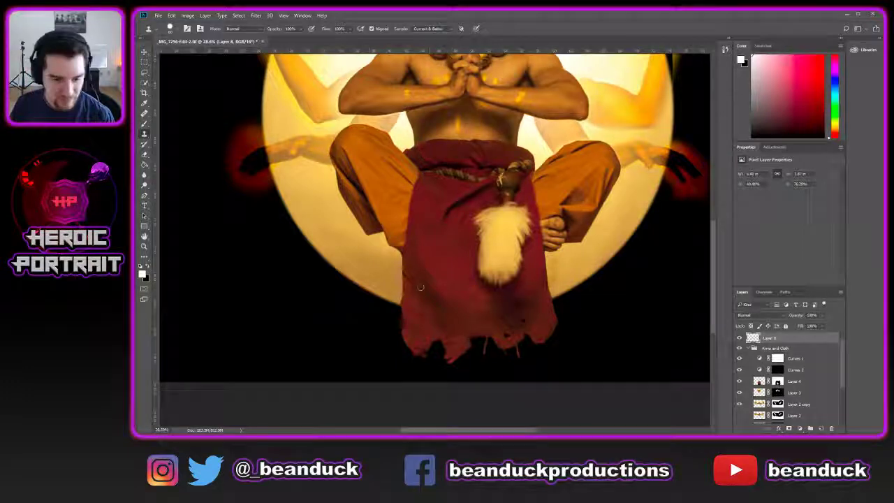
pyautogui.scroll(3, 421, 252)
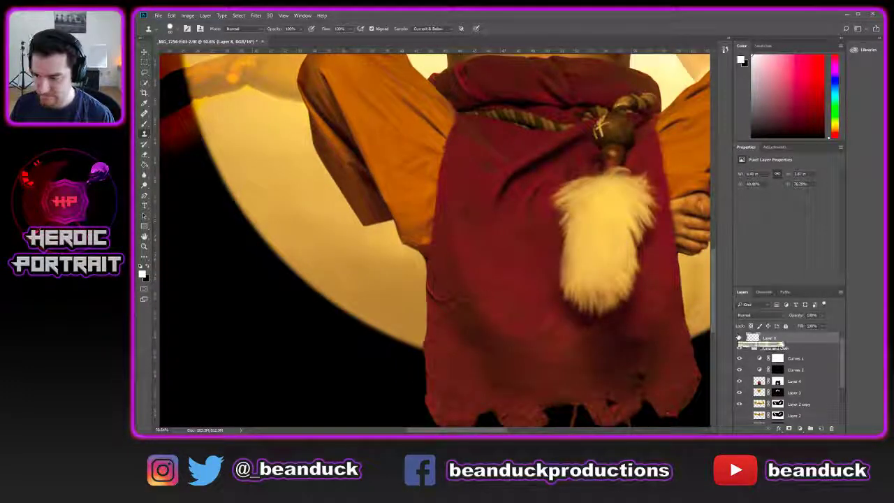
# - Toggle Layer 8's visibility to compare the cloned cloth edge and review the whole composite
pyautogui.click(738, 338)
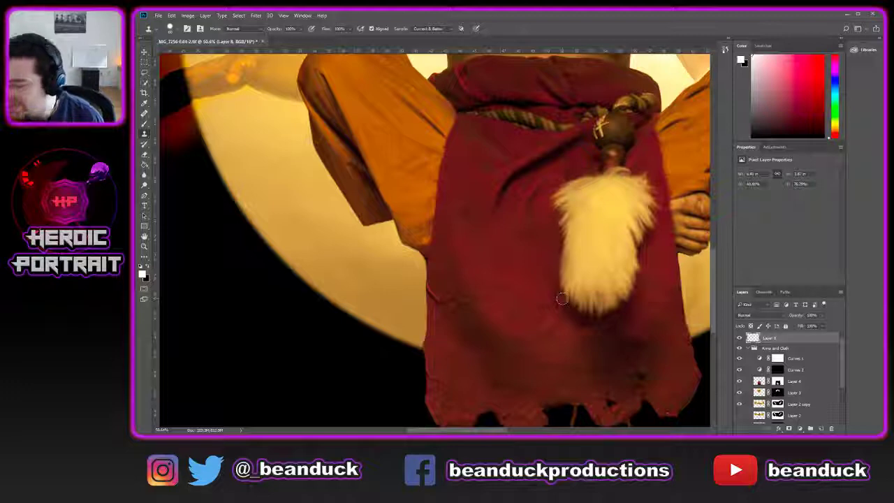
pyautogui.scroll(-5, 391, 212)
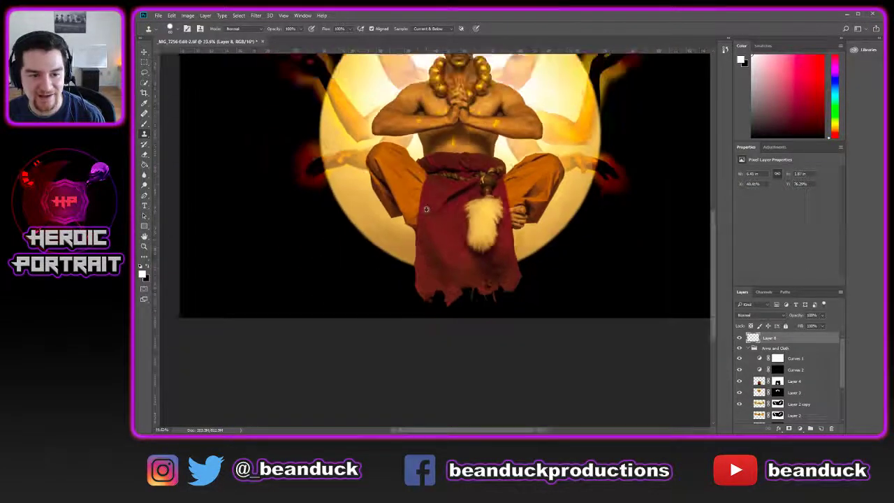
pyautogui.moveTo(466, 165); pyautogui.dragTo(458, 255)
pyautogui.scroll(-1, 457, 255)
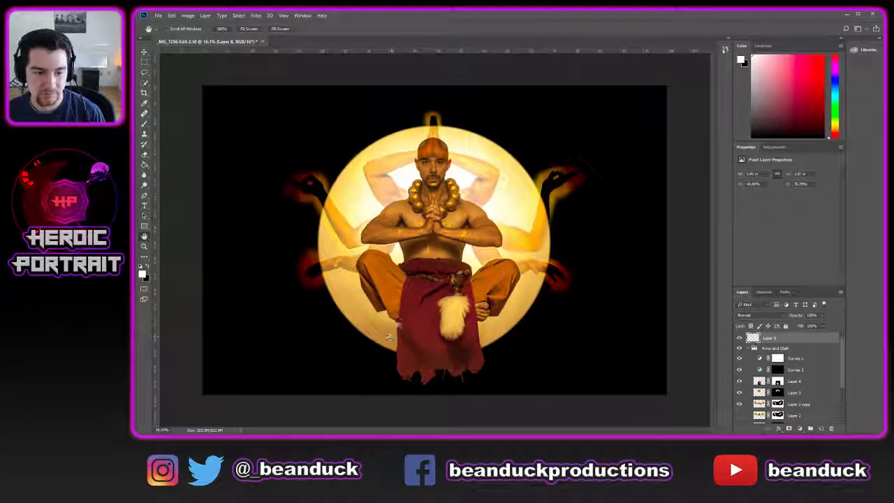
pyautogui.scroll(1, 449, 328)
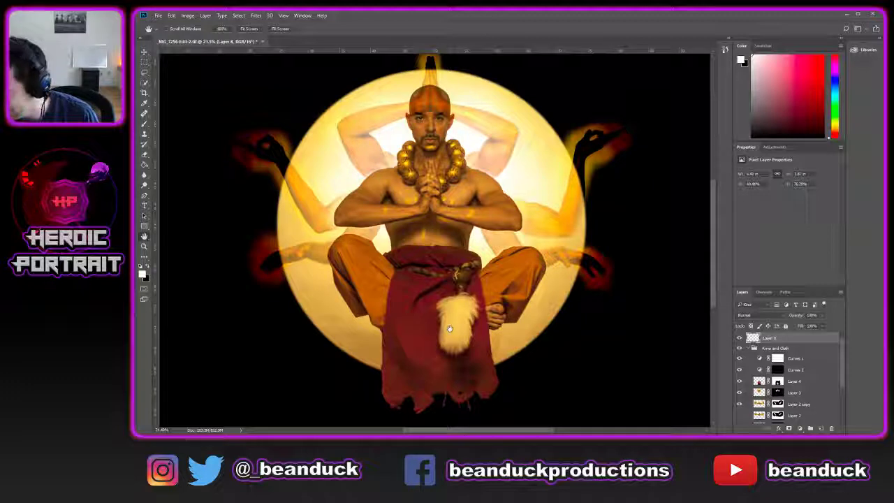
pyautogui.hotkey('ctrl', '-')
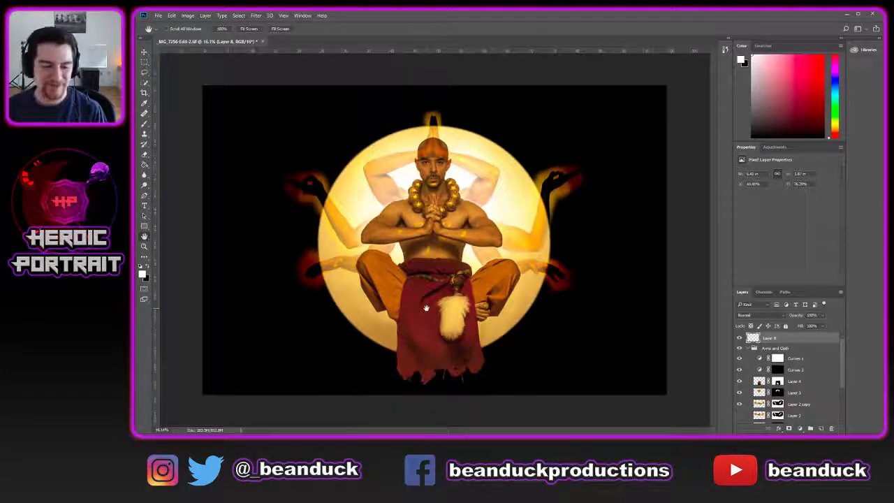
# - Smooth the uneven yellow glow beside the red cloth, below the knee, using an enlarged Healing Brush on Layer 8
pyautogui.scroll(19, 365, 351)
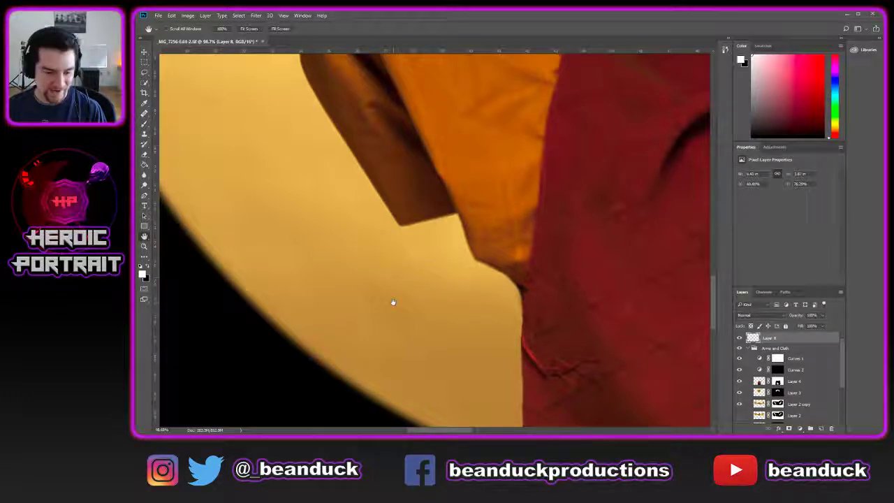
pyautogui.press('j')
pyautogui.press(']')
pyautogui.press(']')
pyautogui.press(']')
pyautogui.press(']')
pyautogui.press(']')
pyautogui.press(']')
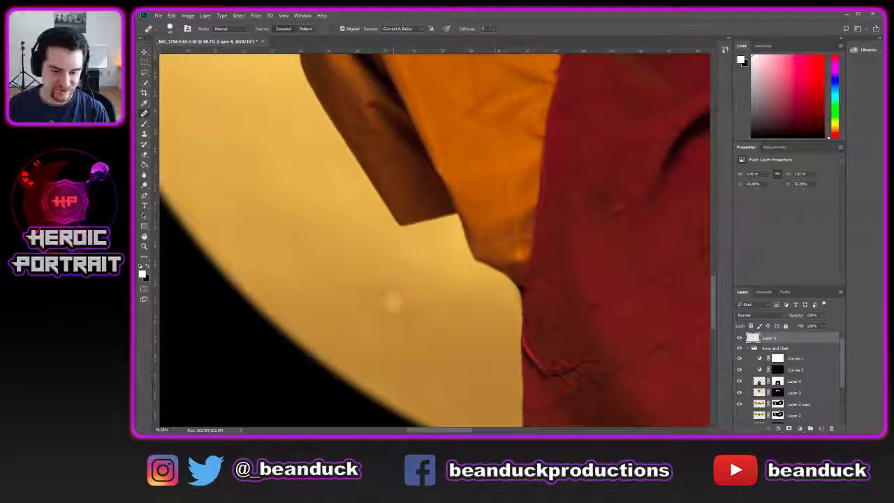
pyautogui.press(']')
pyautogui.press(']')
pyautogui.moveTo(390, 299); pyautogui.dragTo(406, 307)
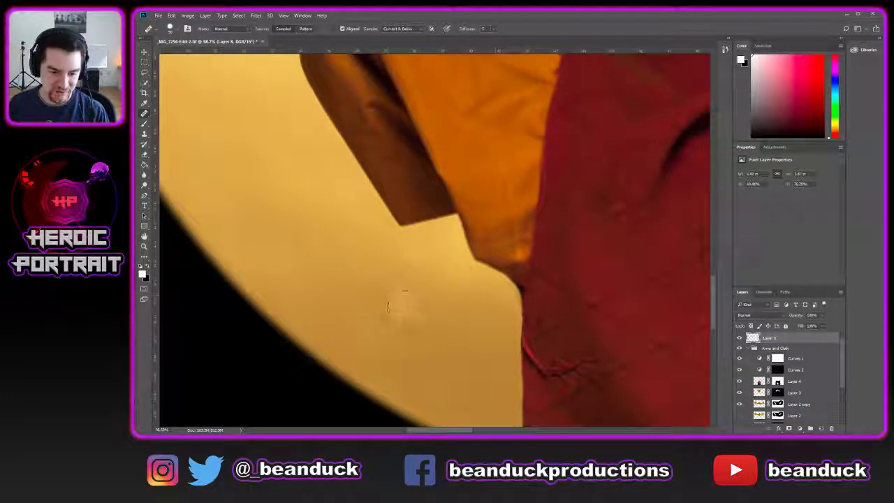
# - Heal blemishes along the red cloth's left edge where its fold meets the yellow glow
pyautogui.click(536, 380)
pyautogui.click(520, 339)
pyautogui.click(520, 325)
pyautogui.scroll(-1, 522, 318)
pyautogui.scroll(-5, 521, 317)
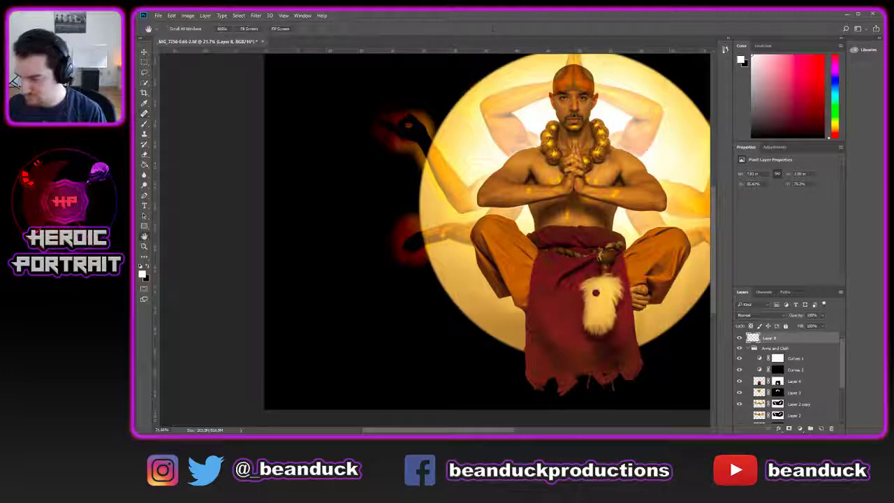
# - Sample clean glow below the foot and heal the dark smudges beside the red cloth's right edge
pyautogui.moveTo(647, 259); pyautogui.dragTo(497, 254)
pyautogui.scroll(8, 510, 305)
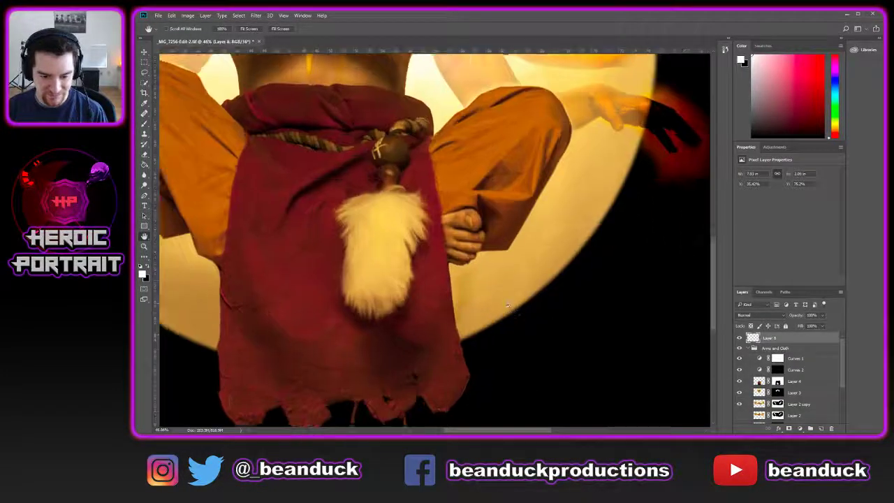
pyautogui.scroll(3, 491, 295)
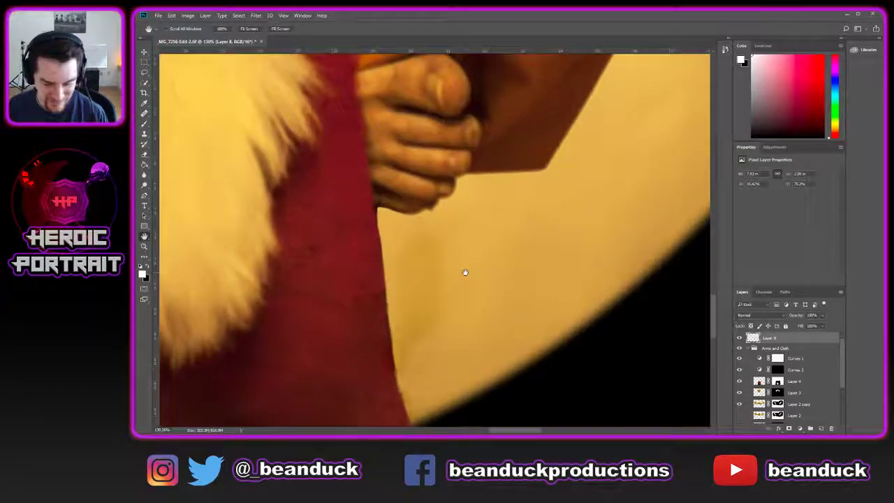
pyautogui.press('s')
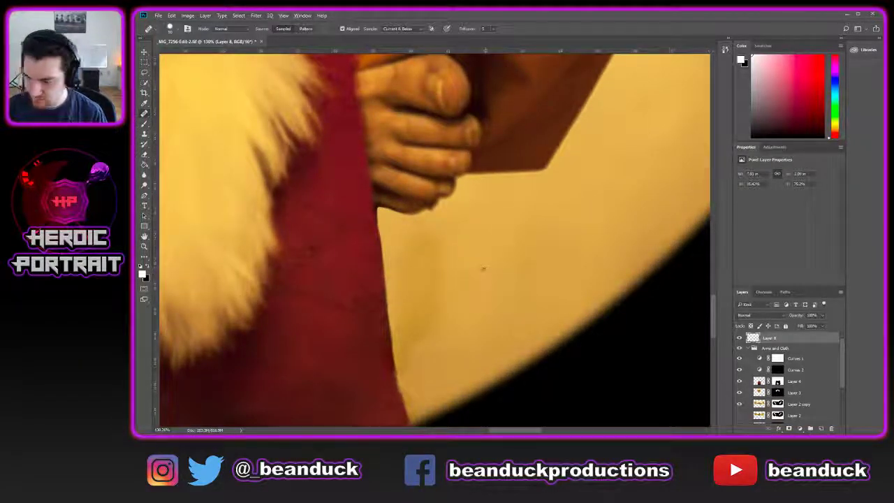
pyautogui.keyDown('alt'); pyautogui.click(492, 252); pyautogui.keyUp('alt')
pyautogui.moveTo(426, 290)
pyautogui.mouseDown()
pyautogui.moveTo(419, 266)
pyautogui.moveTo(424, 332)
pyautogui.moveTo(414, 366)
pyautogui.moveTo(427, 338)
pyautogui.moveTo(422, 250)
pyautogui.mouseUp()
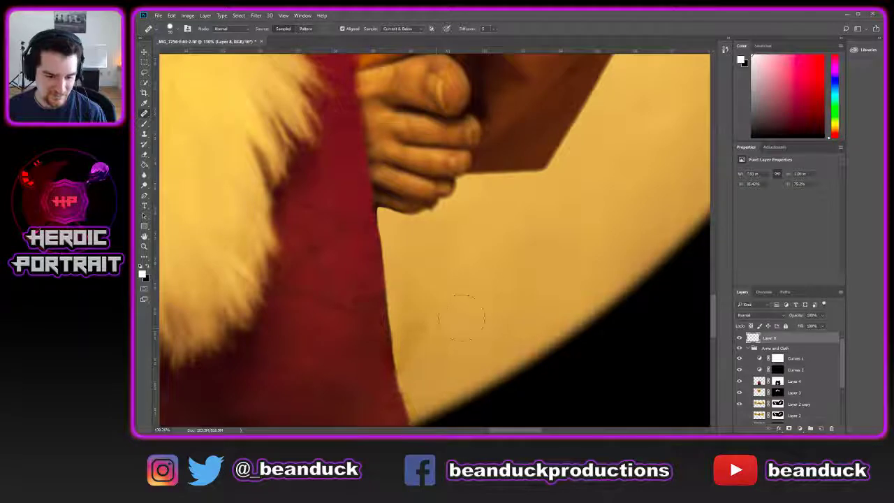
pyautogui.scroll(-1, 423, 280)
pyautogui.keyDown('alt'); pyautogui.click(415, 226); pyautogui.keyUp('alt')
pyautogui.moveTo(420, 296); pyautogui.dragTo(424, 297)
pyautogui.moveTo(421, 257); pyautogui.dragTo(419, 303)
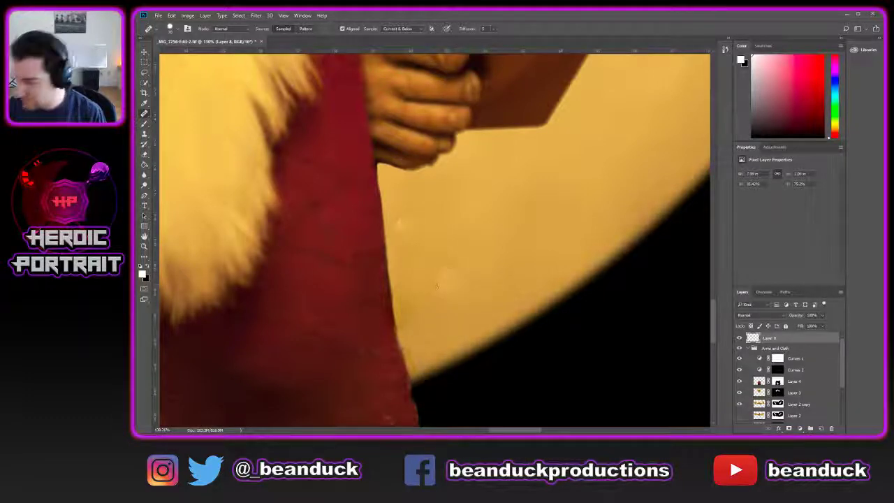
# - Heal the remaining dark patch in the glow between the cloth's right edge and the circle's rim
pyautogui.scroll(-10, 446, 273)
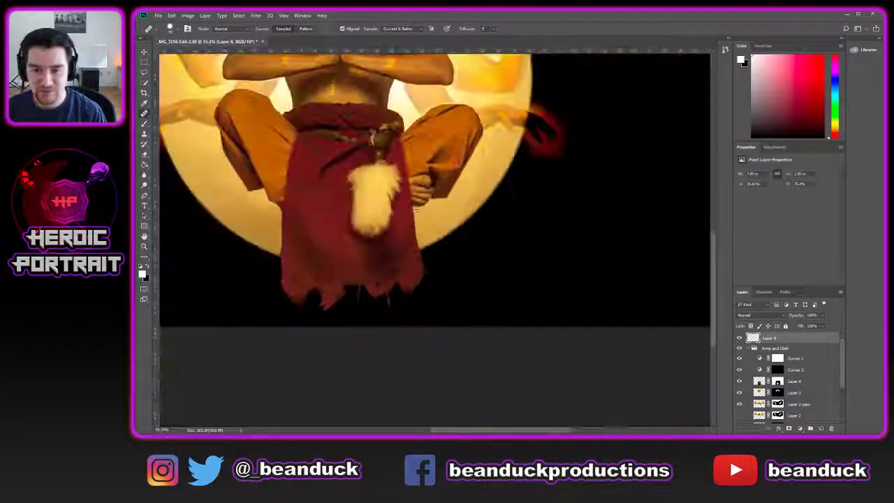
pyautogui.scroll(3, 401, 241)
pyautogui.scroll(-5, 401, 201)
pyautogui.scroll(-2, 401, 196)
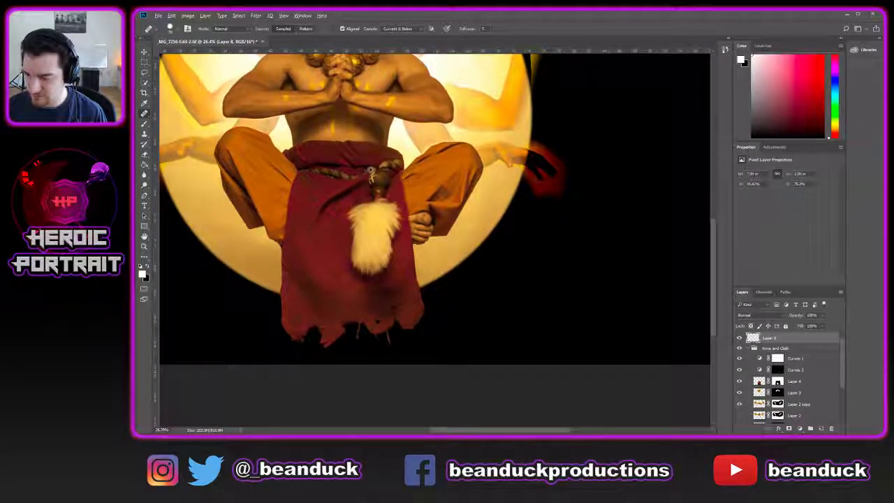
pyautogui.scroll(5, 506, 311)
pyautogui.scroll(8, 506, 311)
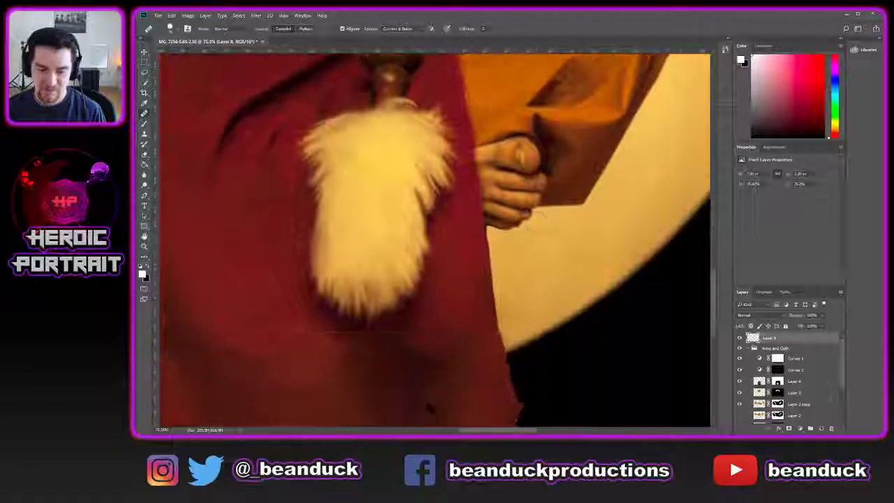
pyautogui.scroll(-2, 540, 269)
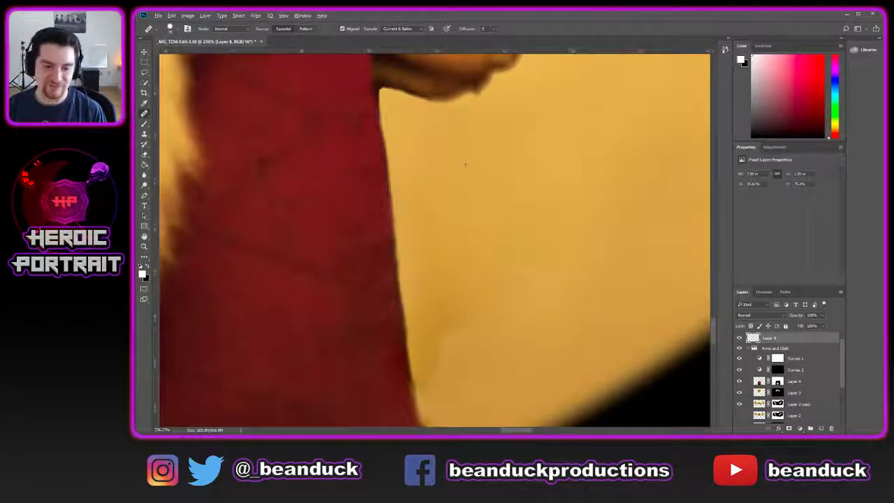
pyautogui.moveTo(446, 255); pyautogui.dragTo(509, 335)
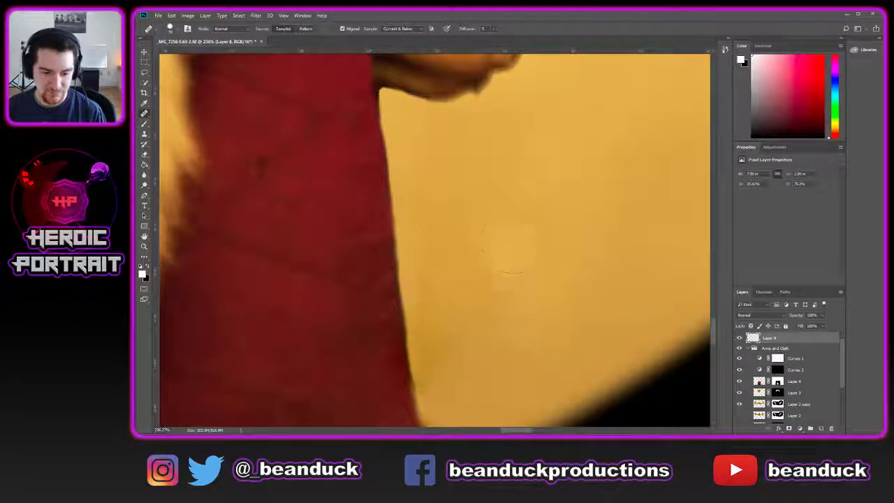
# - Sample the cloth's right edge below the foot with the Healing Brush and examine where it meets the circle's rim
pyautogui.scroll(-4, 604, 245)
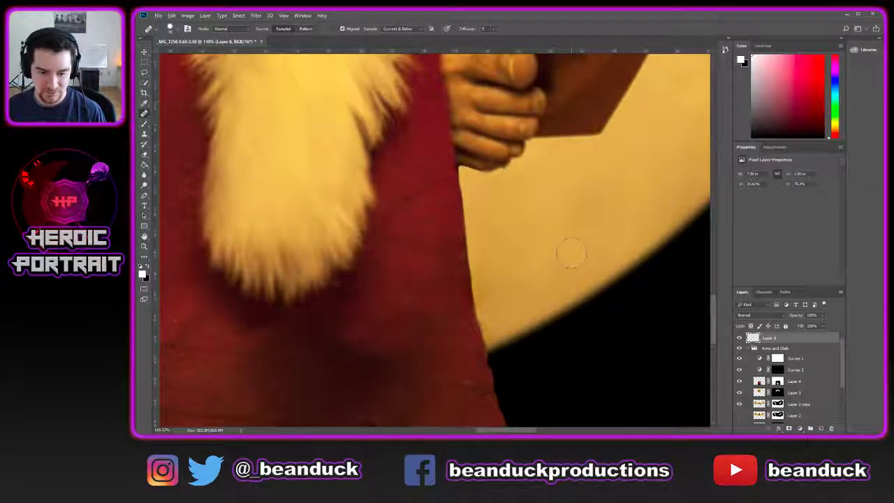
pyautogui.scroll(3, 569, 249)
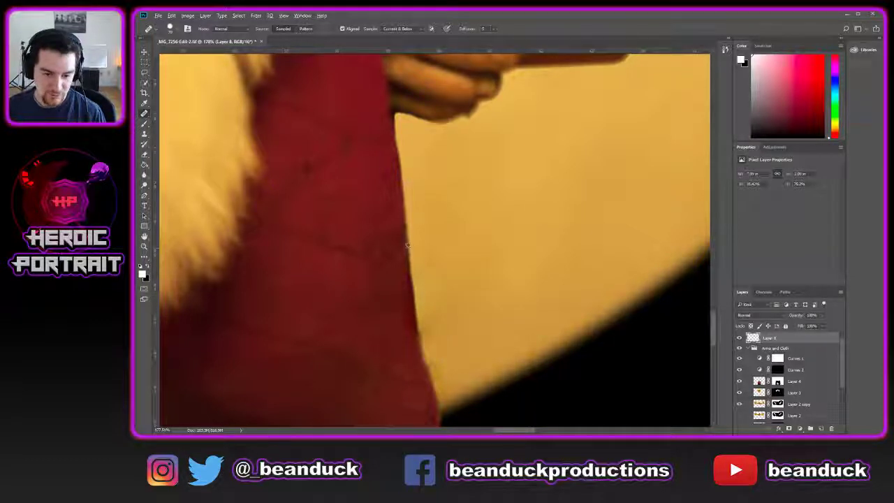
pyautogui.keyDown('alt'); pyautogui.click(407, 209); pyautogui.keyUp('alt')
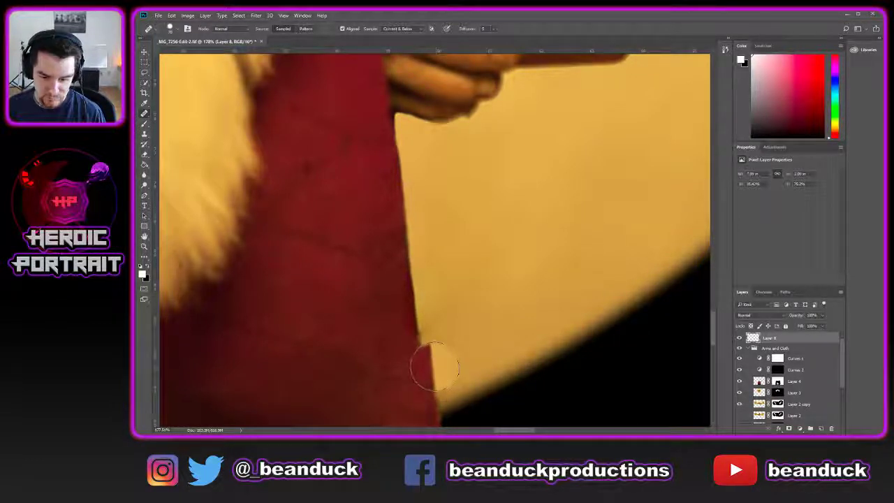
pyautogui.scroll(-1, 549, 252)
pyautogui.scroll(-2, 549, 252)
pyautogui.scroll(-1, 620, 302)
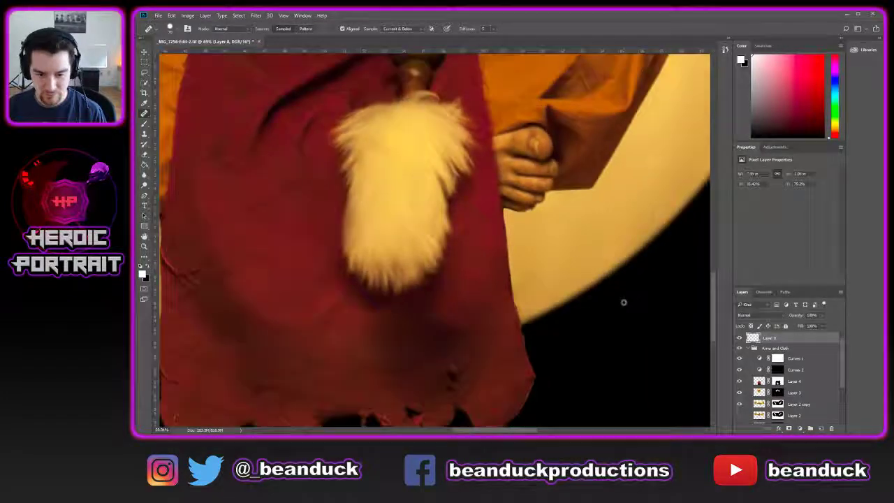
pyautogui.scroll(3, 547, 277)
pyautogui.scroll(2, 547, 277)
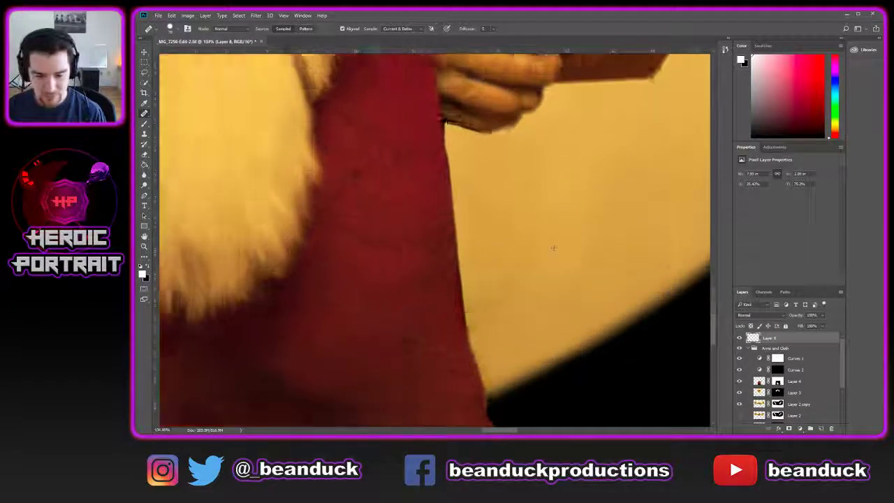
pyautogui.scroll(3, 520, 219)
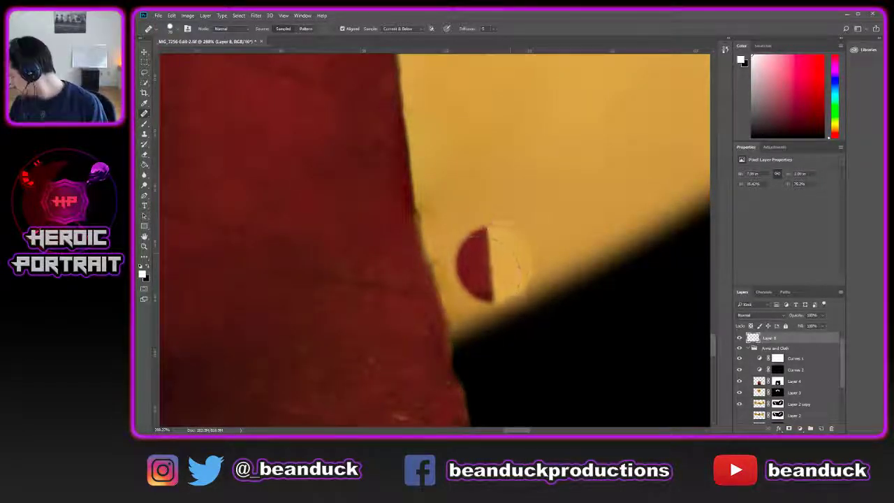
pyautogui.scroll(-2, 497, 250)
pyautogui.scroll(1, 515, 205)
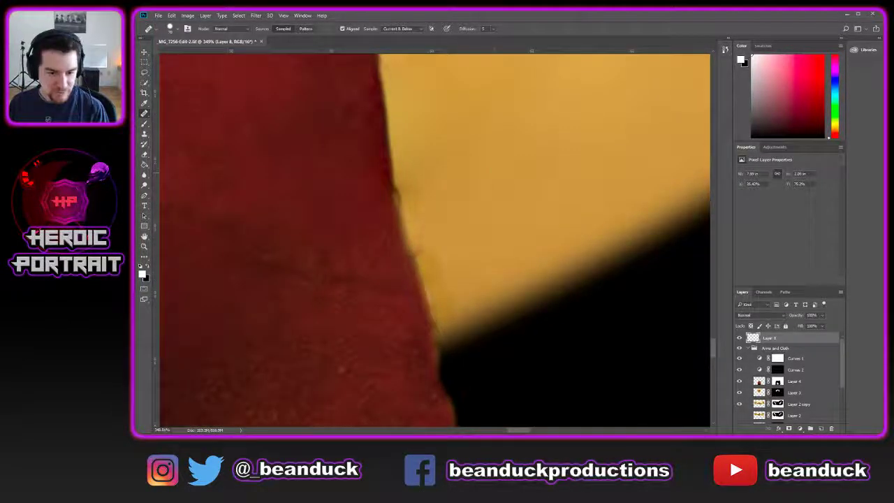
# - Try cloning the yellow glow into the corner between the cloth's right edge and the circle's rim, and undo it
pyautogui.press('s')
pyautogui.moveTo(480, 284)
pyautogui.mouseDown()
pyautogui.moveTo(490, 288)
pyautogui.moveTo(447, 313)
pyautogui.mouseUp()
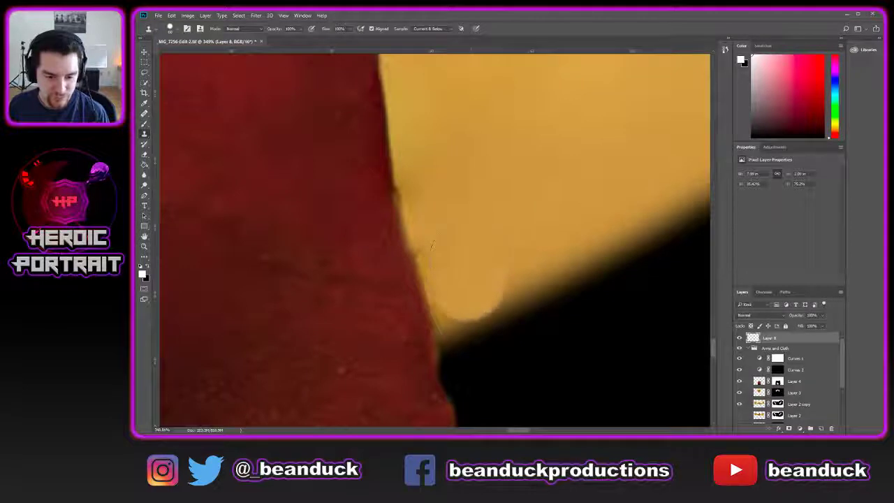
pyautogui.press('[')
pyautogui.press('[')
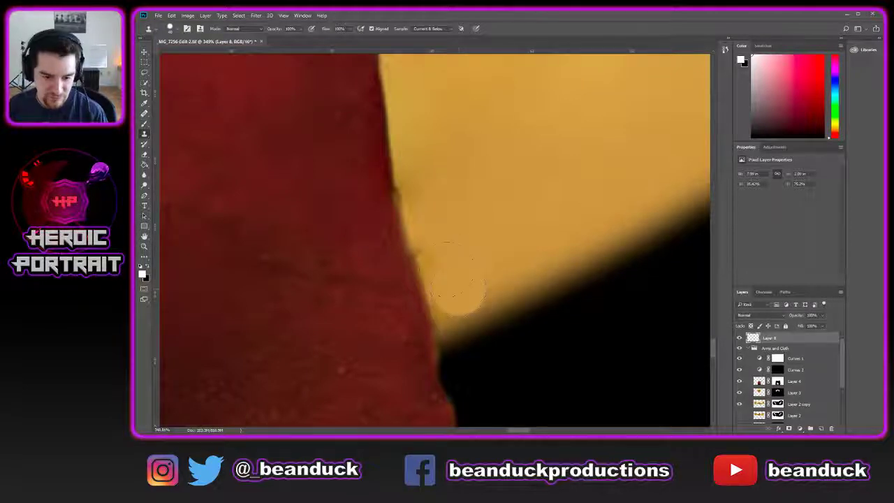
pyautogui.hotkey('ctrl', 'z')
# - Soften the Clone Stamp brush, lower its flow, and try blending the glow along the cloth's lower right edge
pyautogui.rightClick(525, 178)
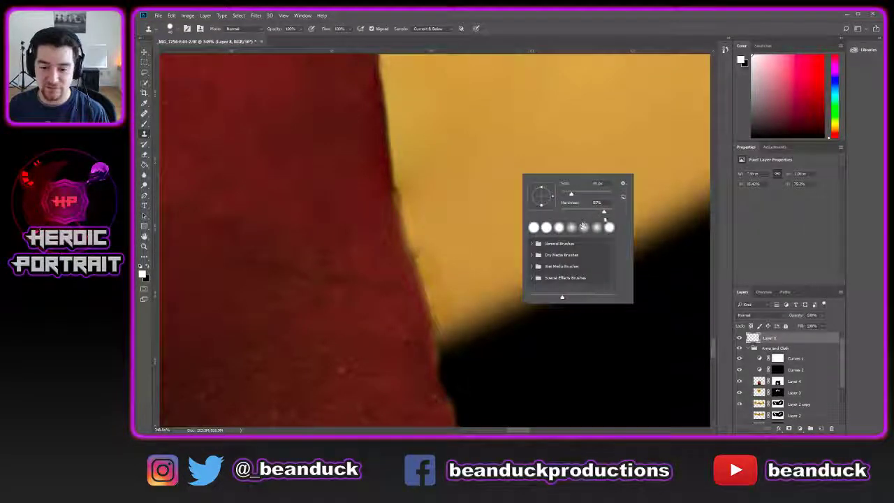
pyautogui.click(521, 204)
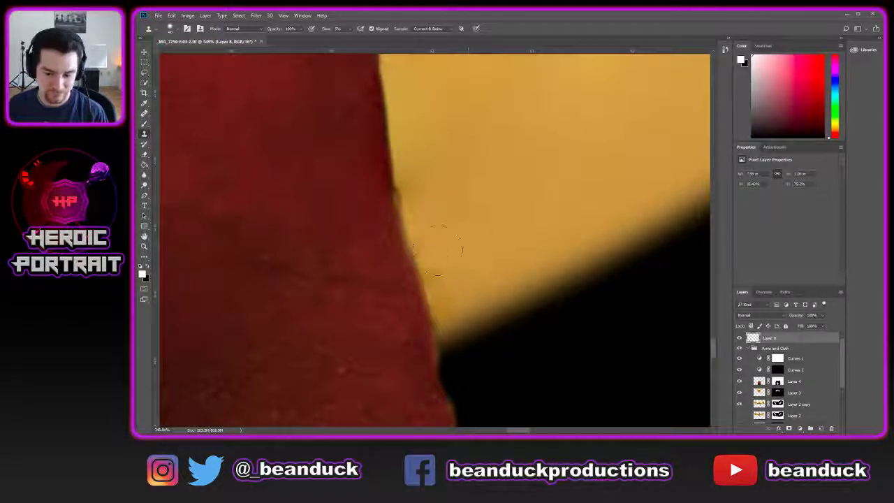
pyautogui.hotkey('shift', '0')
pyautogui.hotkey('shift', '5')
pyautogui.moveTo(437, 263); pyautogui.dragTo(454, 303)
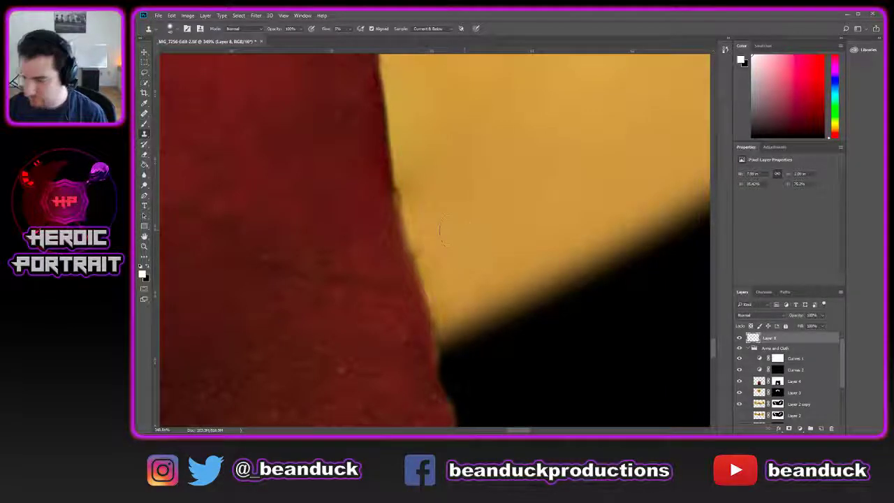
pyautogui.hotkey('ctrl', 'z')
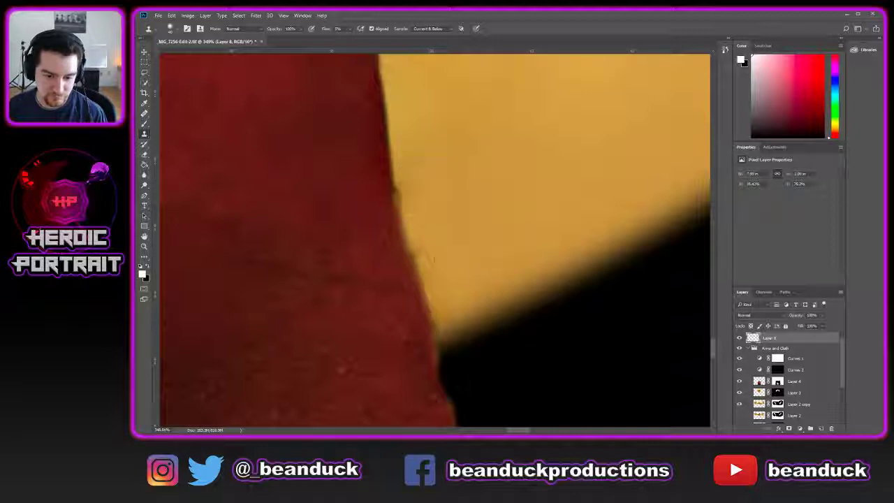
# - Adjust the Clone Stamp brush hardness for the cloth's right edge at the rim and review the cloth's lower corner
pyautogui.rightClick(456, 293)
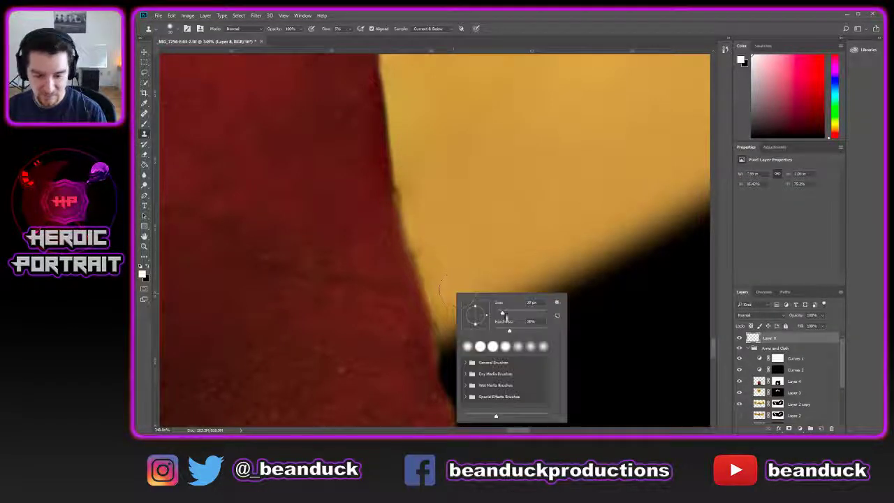
pyautogui.click(529, 330)
pyautogui.press('Return')
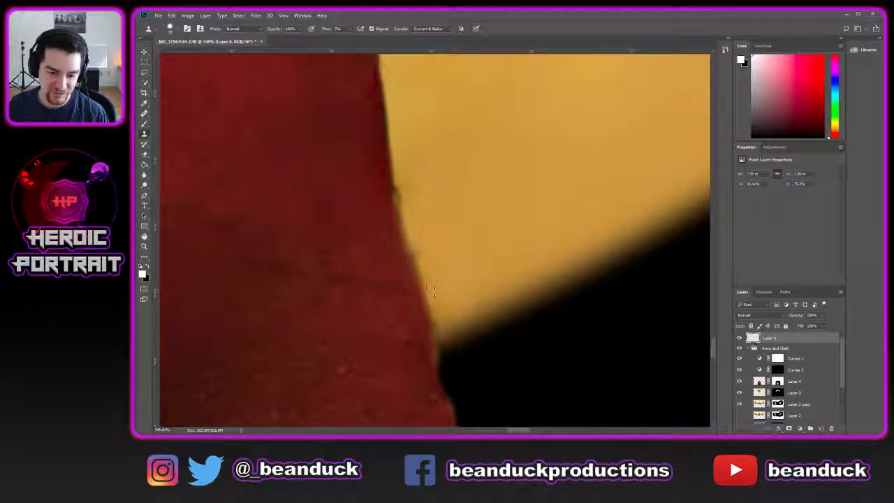
pyautogui.scroll(-10, 479, 235)
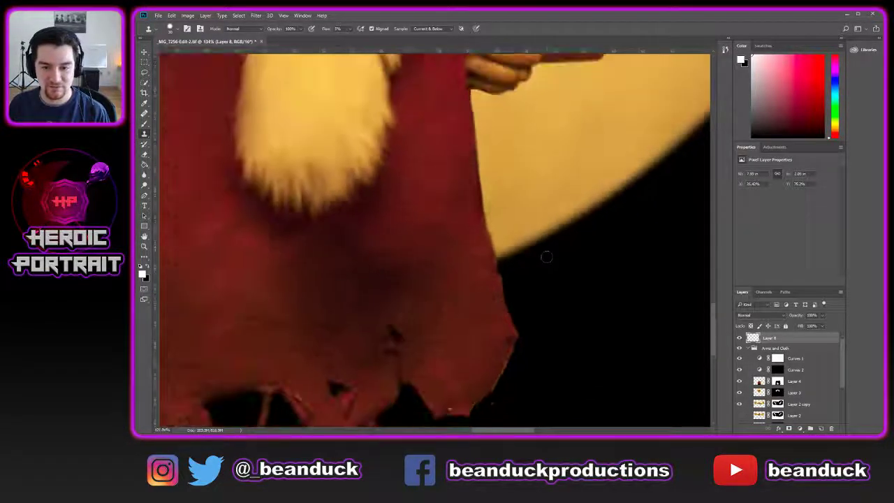
# - Examine the cloth's right edge, the circle's rim and the yellow glow below the foot for remaining flaws
pyautogui.scroll(8, 517, 209)
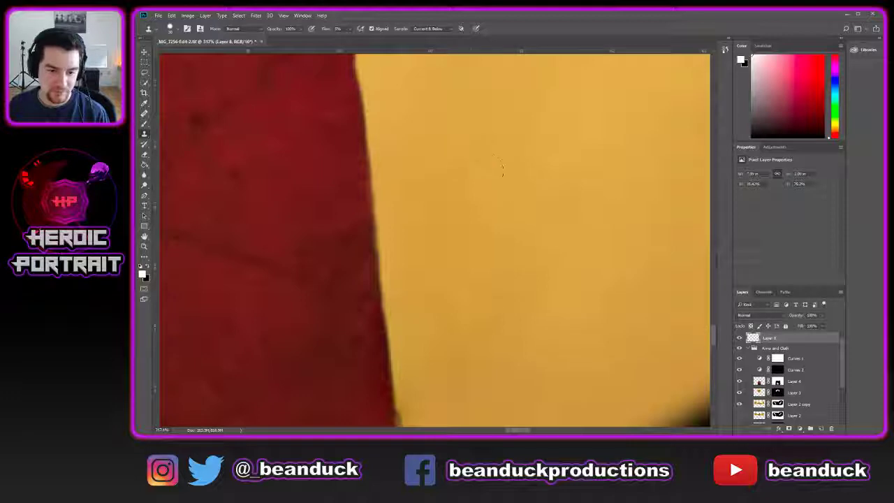
pyautogui.scroll(2, 502, 166)
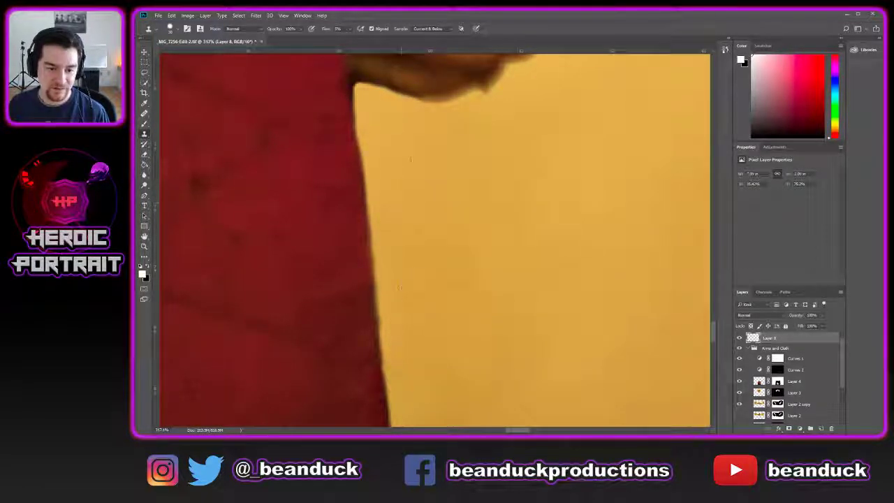
pyautogui.scroll(-8, 400, 287)
pyautogui.scroll(6, 545, 271)
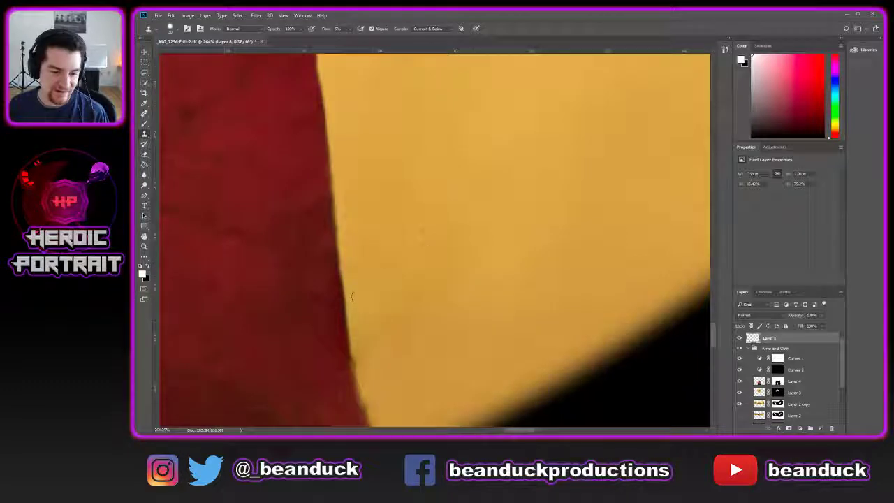
pyautogui.scroll(-10, 350, 297)
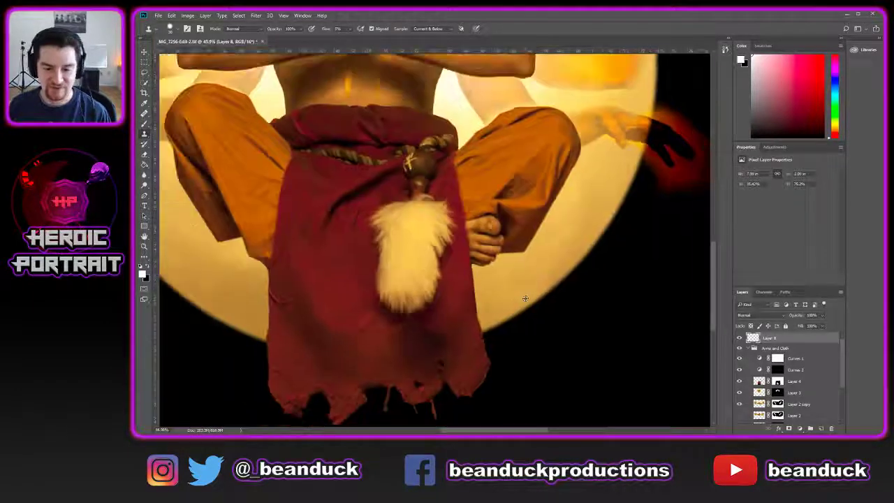
pyautogui.scroll(5, 547, 298)
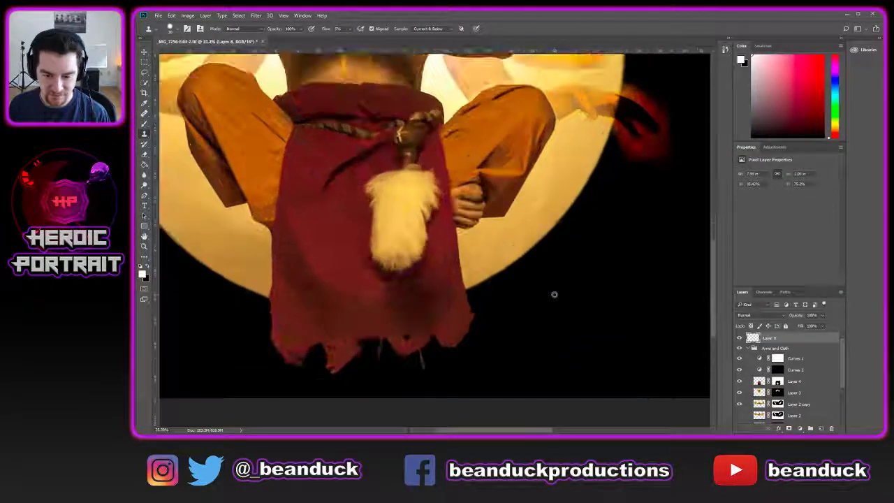
pyautogui.press('j')
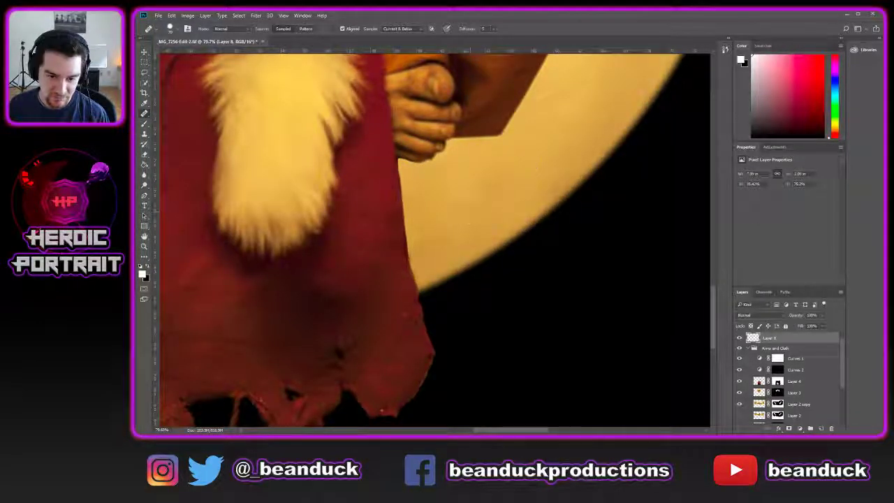
pyautogui.scroll(3, 566, 202)
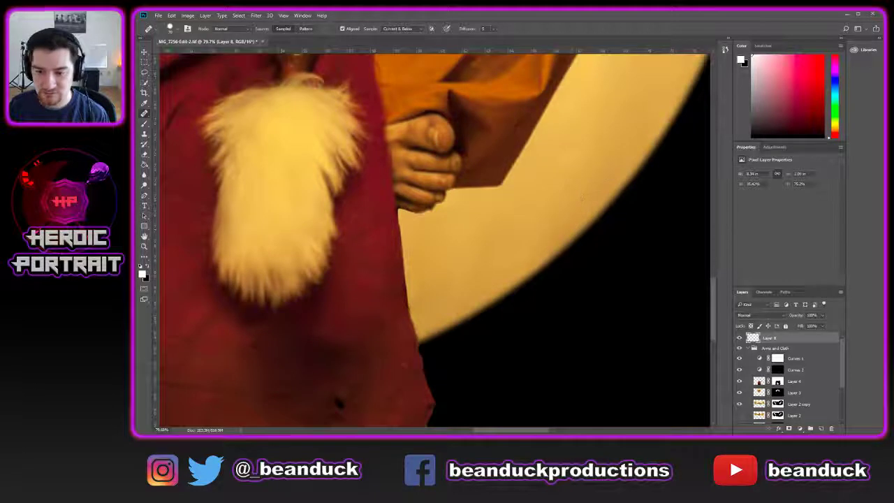
pyautogui.scroll(1, 629, 125)
pyautogui.scroll(-2, 559, 139)
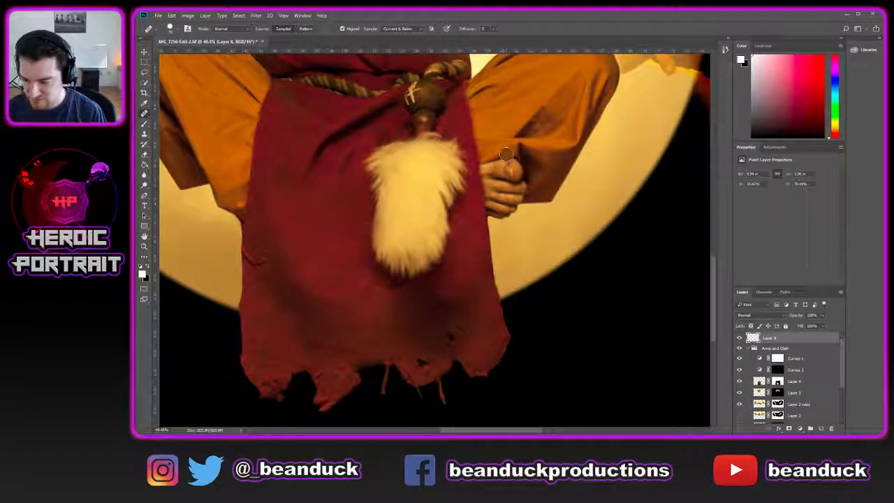
# - Heal the small light marks on the upper left of the red cloth with a smaller Healing Brush
pyautogui.press('h')
pyautogui.moveTo(421, 150); pyautogui.dragTo(544, 190)
pyautogui.moveTo(454, 124); pyautogui.dragTo(609, 282)
pyautogui.moveTo(517, 70); pyautogui.dragTo(202, 126)
pyautogui.moveTo(380, 267); pyautogui.dragTo(327, 176)
pyautogui.moveTo(286, 398); pyautogui.dragTo(425, 225)
pyautogui.moveTo(340, 217)
pyautogui.mouseDown()
pyautogui.moveTo(436, 166)
pyautogui.moveTo(513, 156)
pyautogui.mouseUp()
pyautogui.scroll(3, 513, 155)
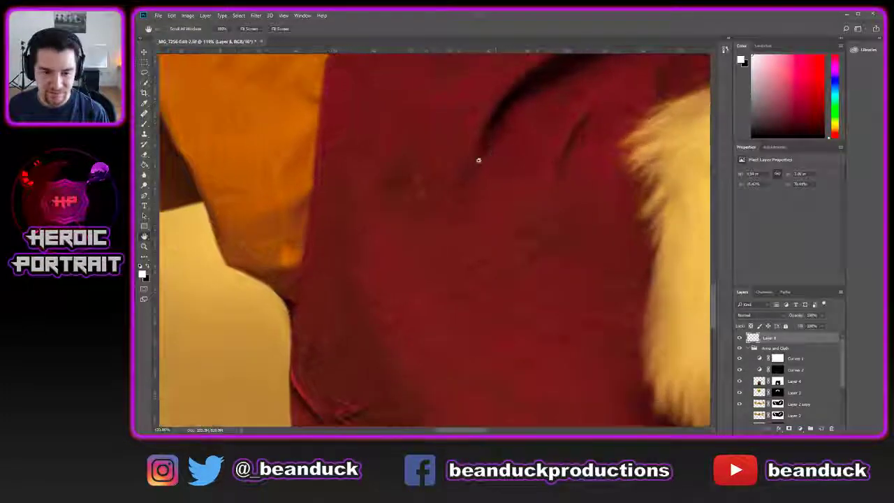
pyautogui.press('b')
pyautogui.press('j')
pyautogui.press('[')
pyautogui.press('[')
pyautogui.moveTo(391, 209); pyautogui.dragTo(391, 203)
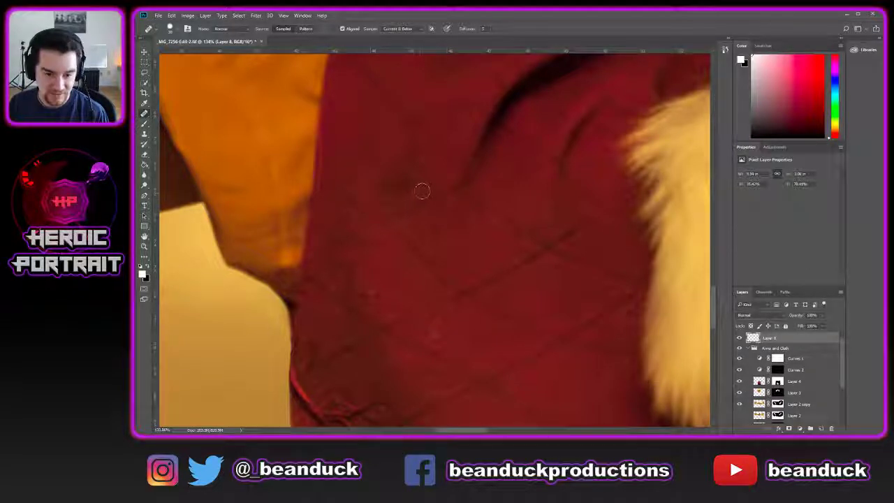
# - Heal away the stray light thread at the cloth's lower left corner, sampling clean red fabric and using a smaller brush
pyautogui.scroll(-4, 499, 215)
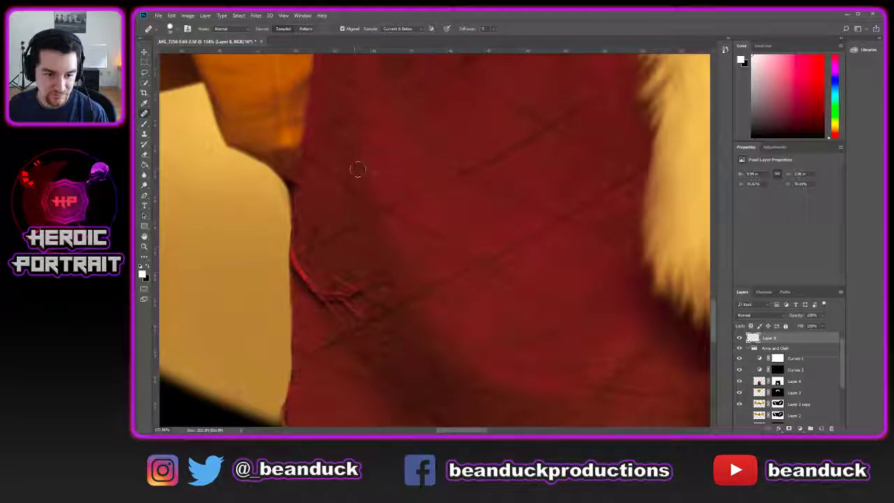
pyautogui.scroll(-4, 538, 236)
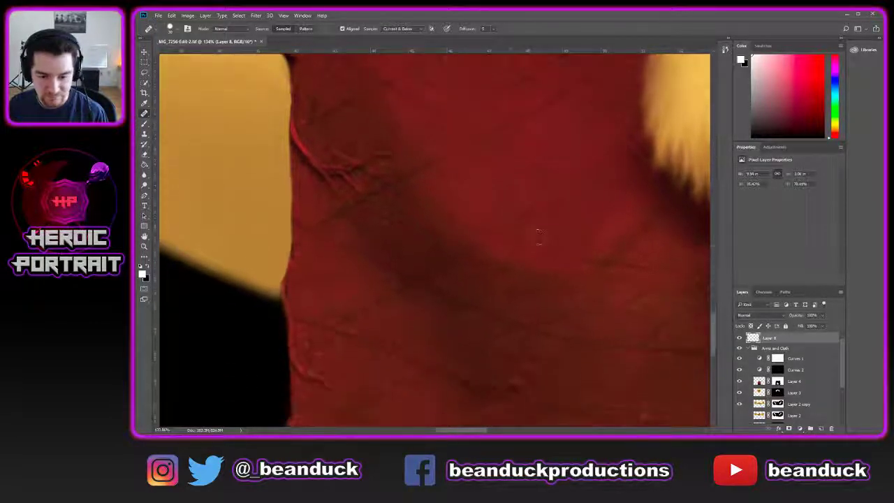
pyautogui.press('h')
pyautogui.moveTo(621, 254); pyautogui.dragTo(585, 128)
pyautogui.moveTo(483, 197); pyautogui.dragTo(672, 157)
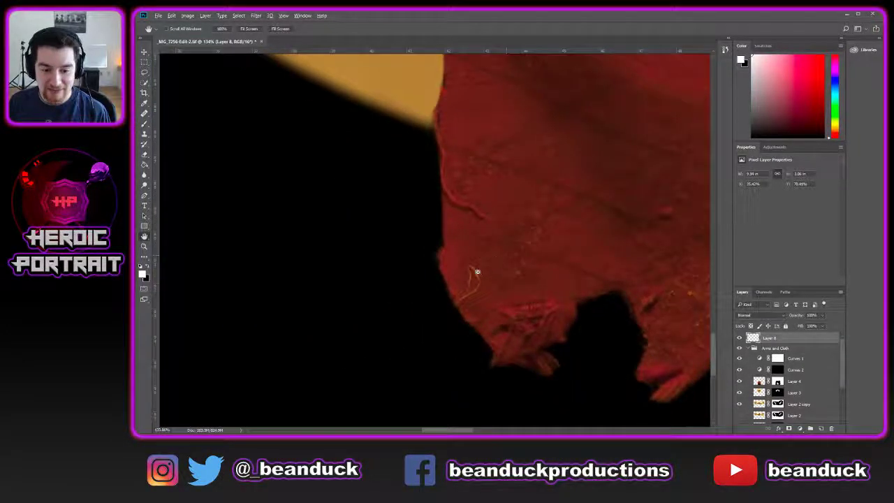
pyautogui.scroll(4, 476, 269)
pyautogui.press('j')
pyautogui.keyDown('alt'); pyautogui.click(457, 244); pyautogui.keyUp('alt')
pyautogui.moveTo(460, 304); pyautogui.dragTo(474, 281)
pyautogui.press('[')
pyautogui.press('[')
pyautogui.press('[')
pyautogui.press('[')
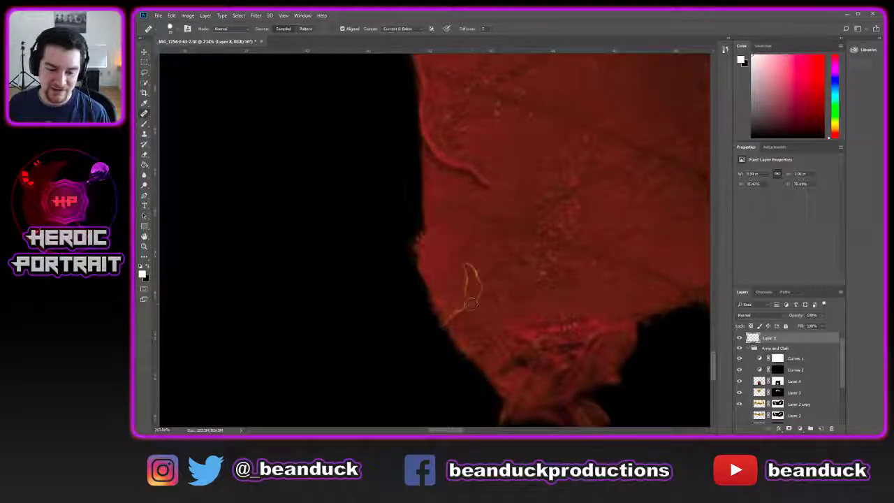
pyautogui.moveTo(475, 299); pyautogui.dragTo(482, 285)
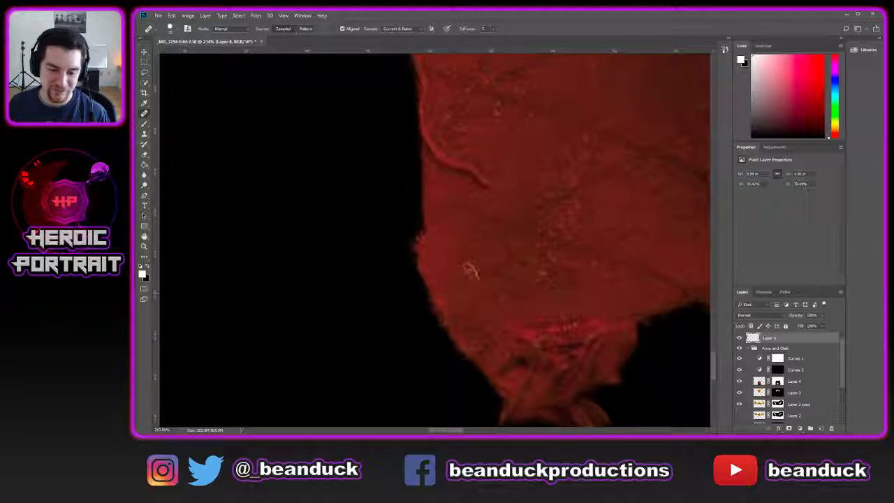
# - Inspect the middle of the red cloth around the white tassel for blemishes and check the whole figure
pyautogui.press('space')
pyautogui.moveTo(622, 268); pyautogui.dragTo(241, 221)
pyautogui.moveTo(612, 218)
pyautogui.mouseDown()
pyautogui.moveTo(508, 198)
pyautogui.moveTo(519, 181)
pyautogui.moveTo(367, 186)
pyautogui.moveTo(278, 273)
pyautogui.moveTo(492, 236)
pyautogui.moveTo(601, 279)
pyautogui.mouseUp()
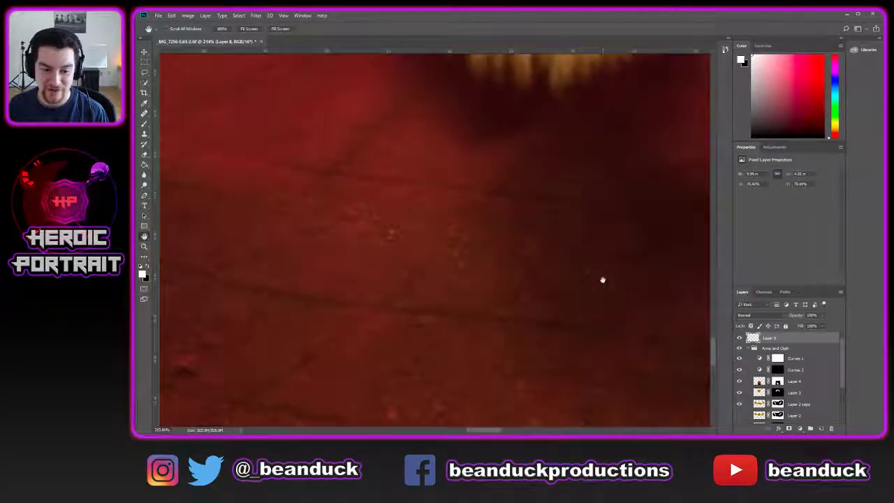
pyautogui.moveTo(561, 237); pyautogui.dragTo(513, 276)
pyautogui.press('j')
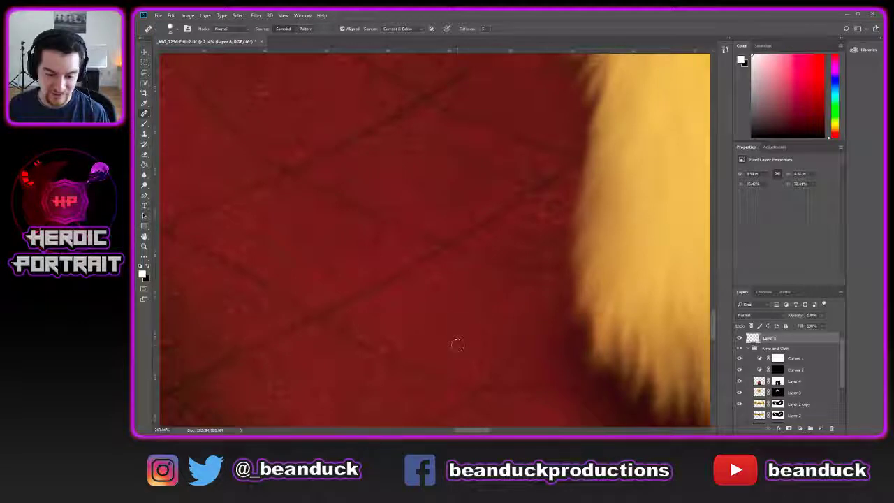
pyautogui.moveTo(383, 325); pyautogui.dragTo(380, 382)
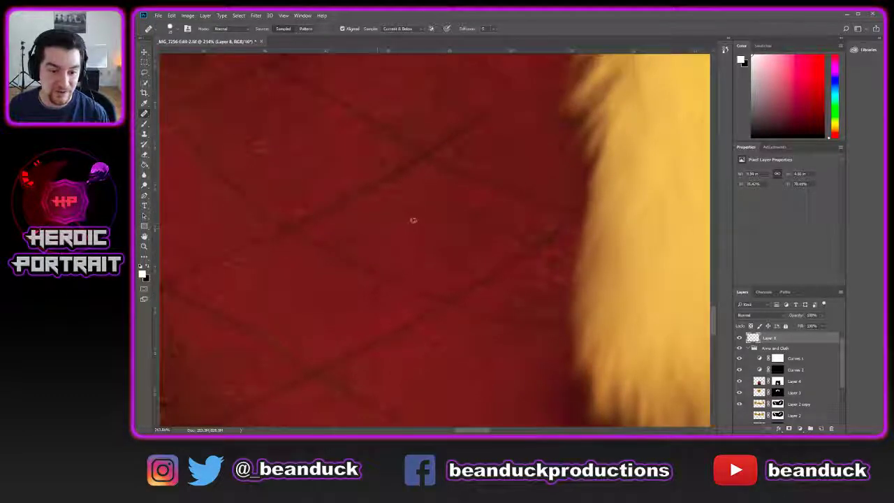
pyautogui.scroll(2, 377, 201)
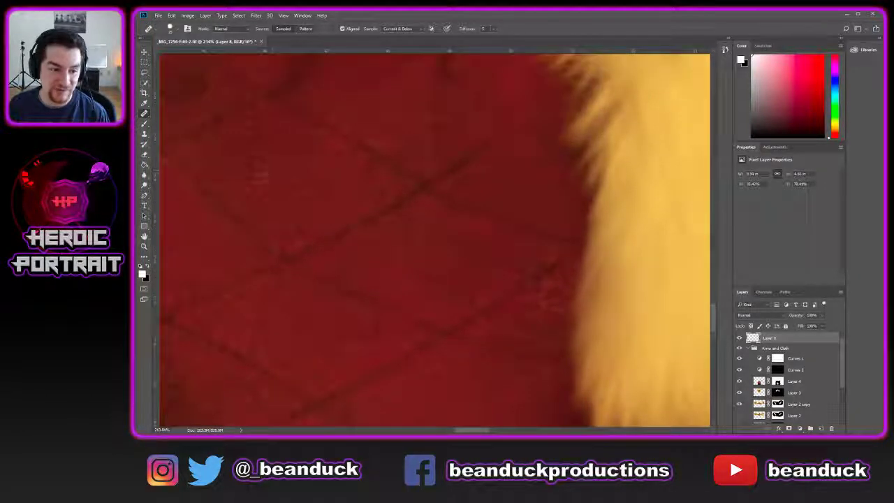
pyautogui.press('space')
pyautogui.moveTo(315, 209); pyautogui.dragTo(260, 258)
pyautogui.moveTo(573, 224); pyautogui.dragTo(257, 243)
pyautogui.moveTo(353, 218); pyautogui.dragTo(459, 181)
pyautogui.scroll(-10, 452, 219)
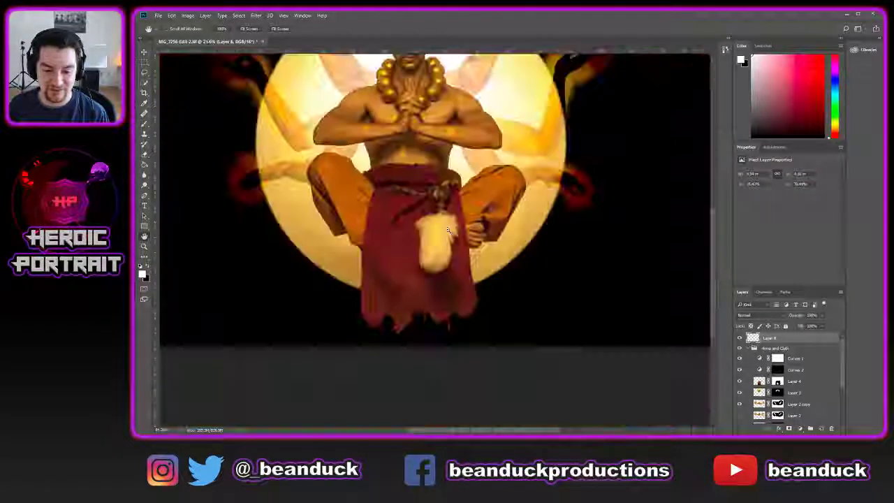
pyautogui.moveTo(402, 220); pyautogui.dragTo(434, 218)
pyautogui.scroll(4, 435, 218)
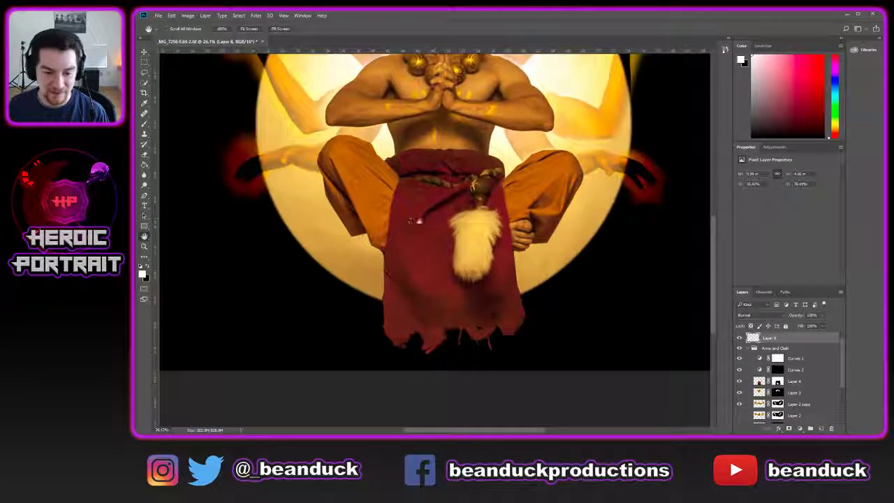
# - Save the document and stamp all visible layers into a new merged layer at the top of the stack
pyautogui.hotkey('ctrl', 's')
pyautogui.scroll(-2, 494, 212)
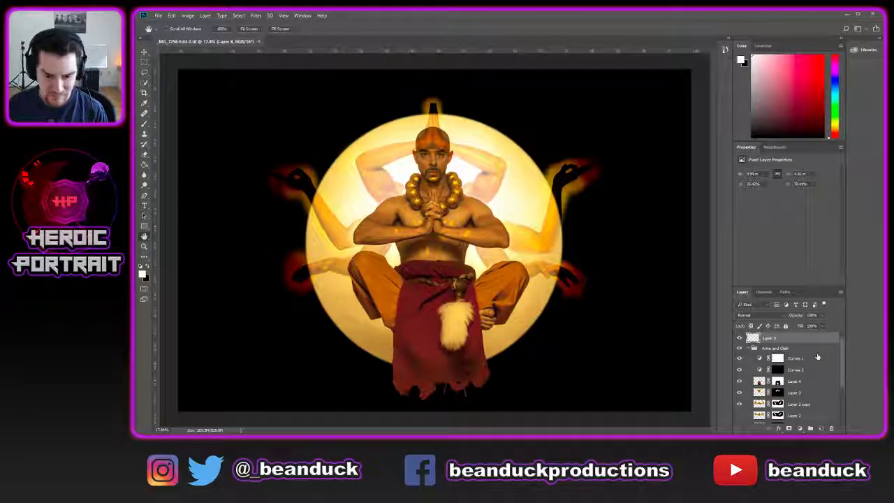
pyautogui.hotkey('ctrl', 'shift', 'alt', 'e')
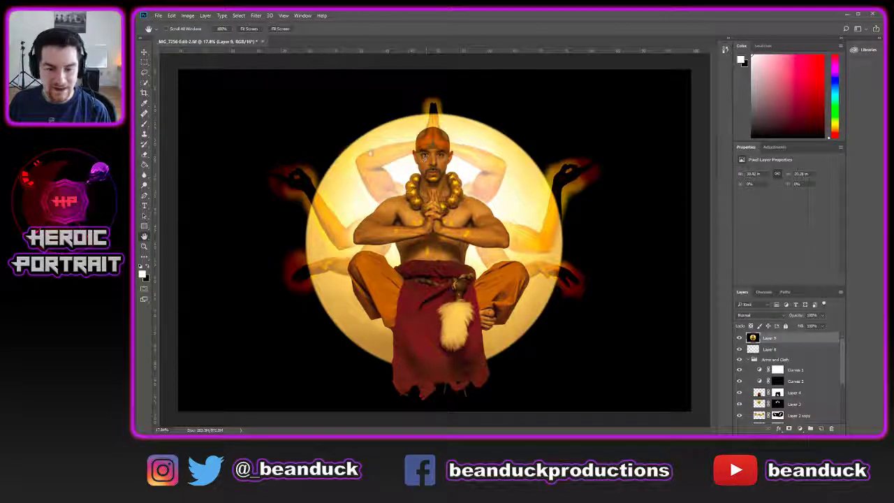
# - Review the merged composite from the monk's face and beads down to the cloth and the outer hands
pyautogui.scroll(5, 431, 159)
pyautogui.scroll(2, 423, 220)
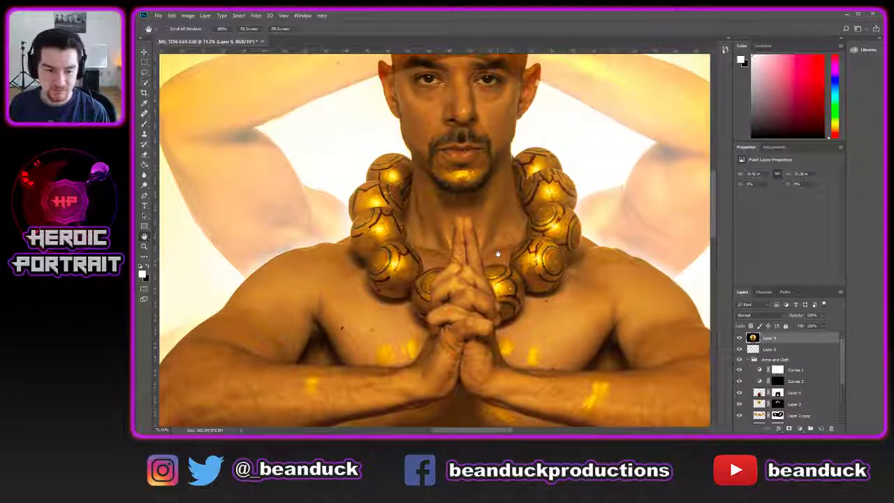
pyautogui.moveTo(498, 253); pyautogui.dragTo(471, 293)
pyautogui.scroll(-10, 471, 293)
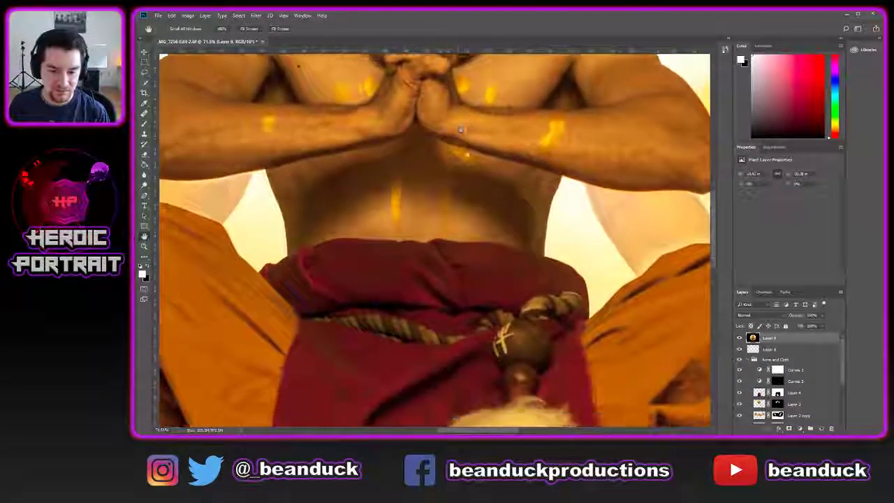
pyautogui.scroll(-8, 475, 165)
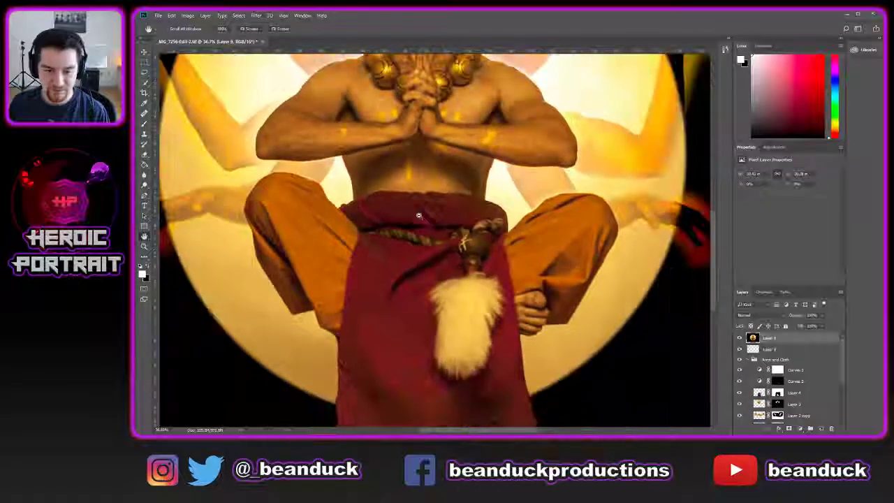
pyautogui.scroll(-3, 426, 199)
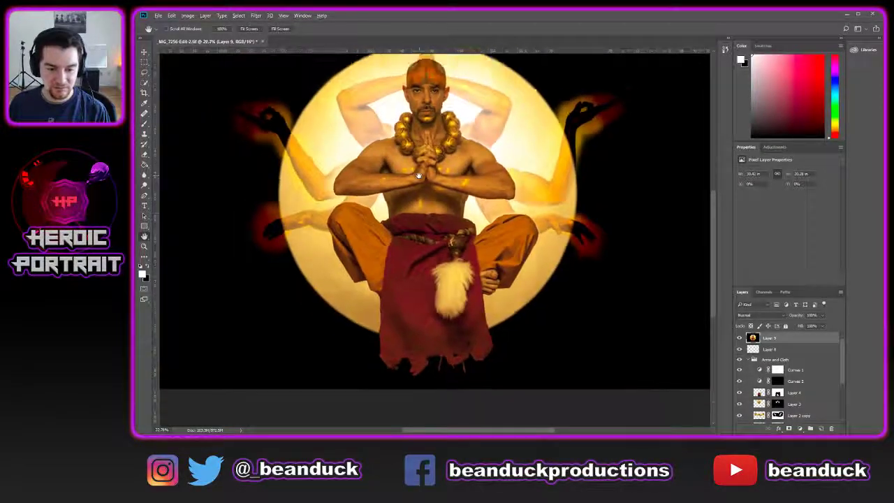
pyautogui.moveTo(437, 199); pyautogui.dragTo(451, 256)
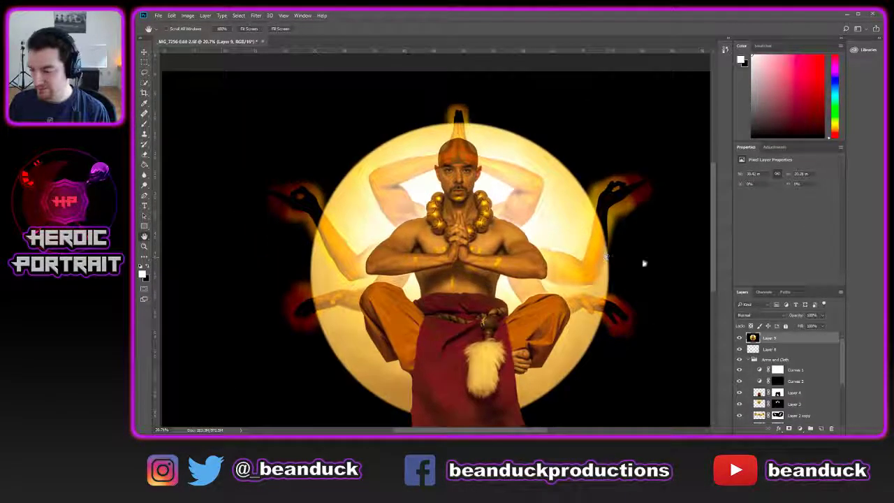
pyautogui.scroll(-1, 672, 343)
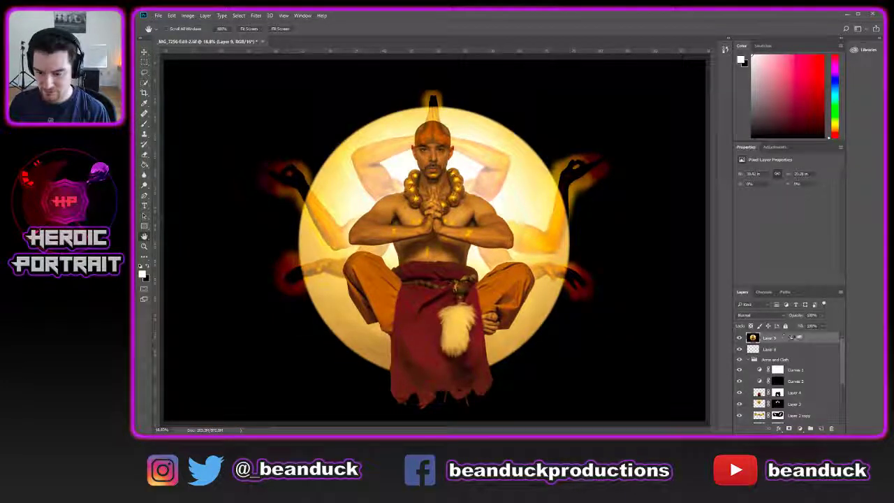
# - Apply a High Pass filter with a radius of 1.3 pixels to the merged top layer
pyautogui.click(256, 15)
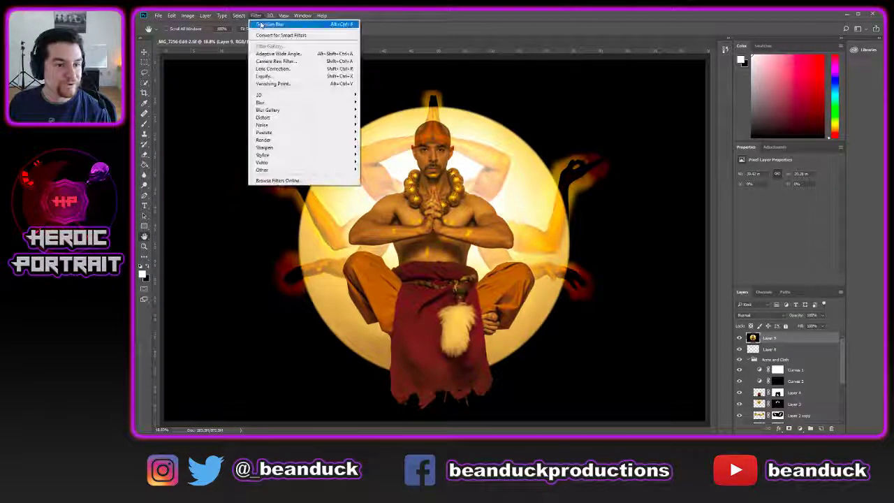
pyautogui.moveTo(302, 169)
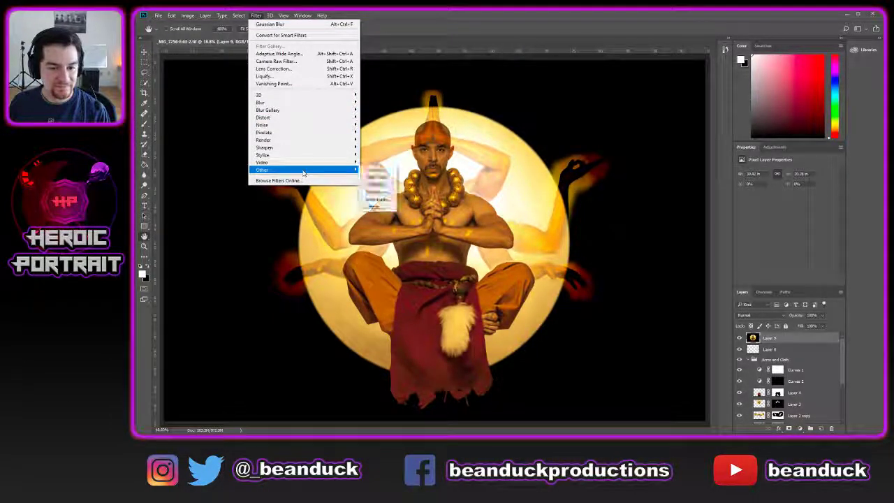
pyautogui.click(391, 178)
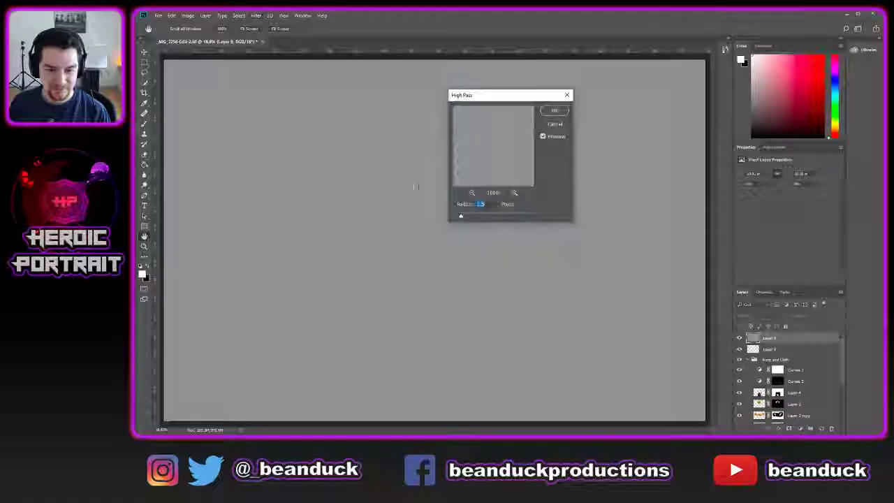
pyautogui.moveTo(504, 97); pyautogui.dragTo(677, 96)
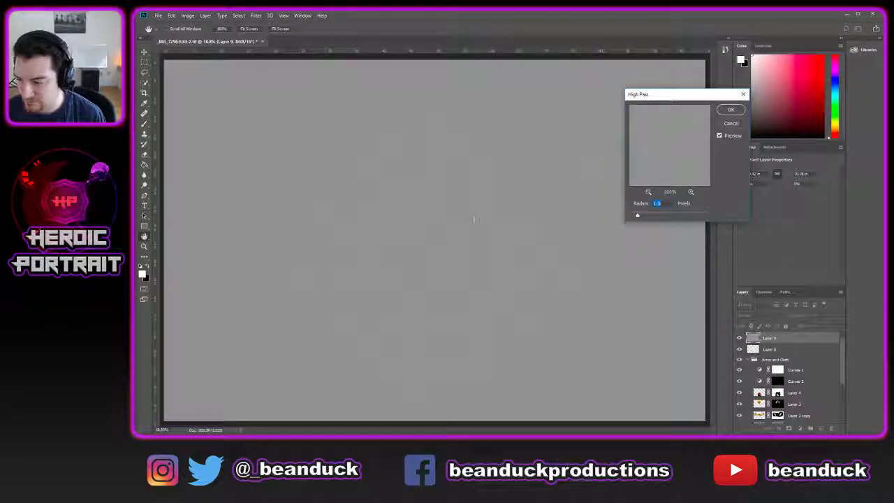
pyautogui.click(418, 170)
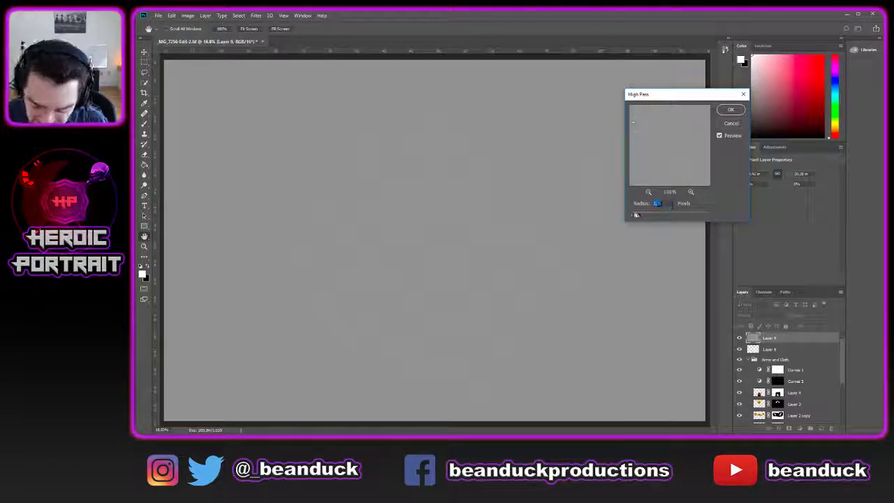
pyautogui.write('1.4')
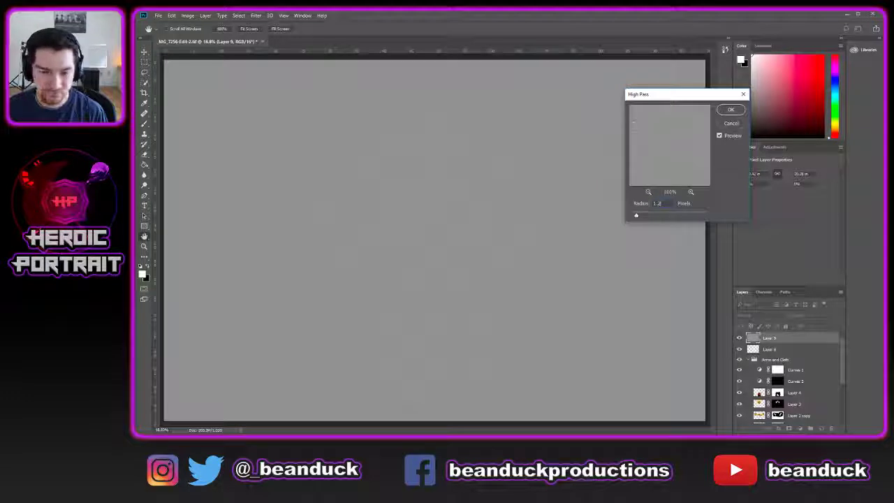
pyautogui.moveTo(636, 215); pyautogui.dragTo(636, 215)
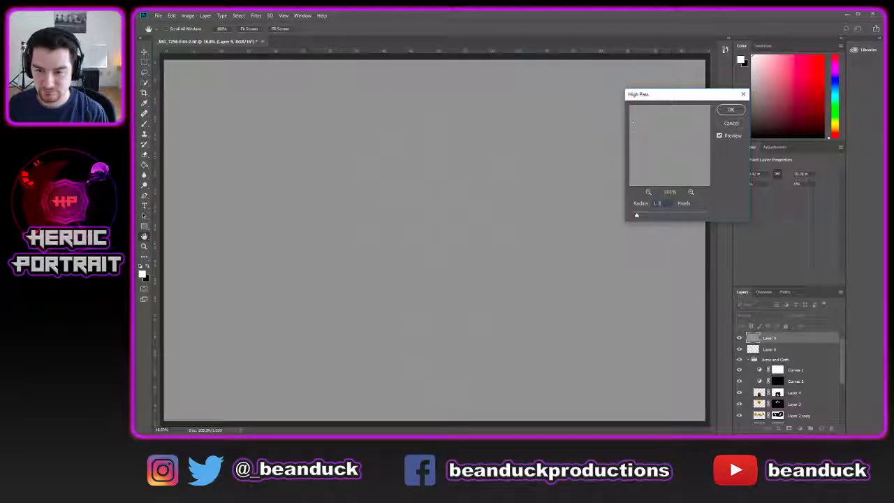
pyautogui.press('Return')
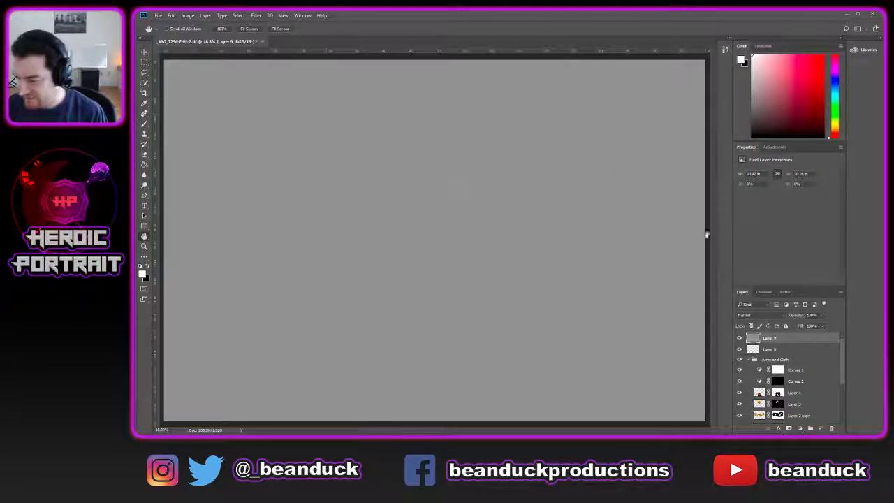
# - Set the High Pass layer's blend mode to Overlay and toggle its visibility to compare the sharpening on the monk's face
pyautogui.click(761, 315)
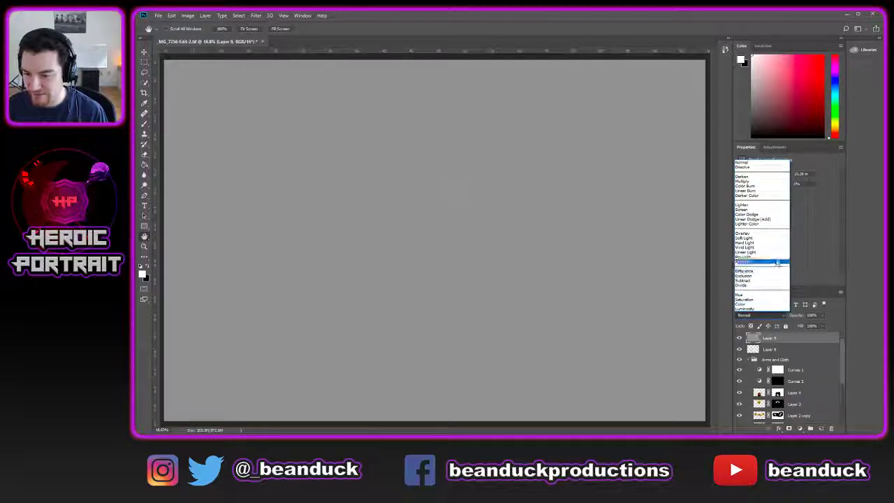
pyautogui.click(775, 233)
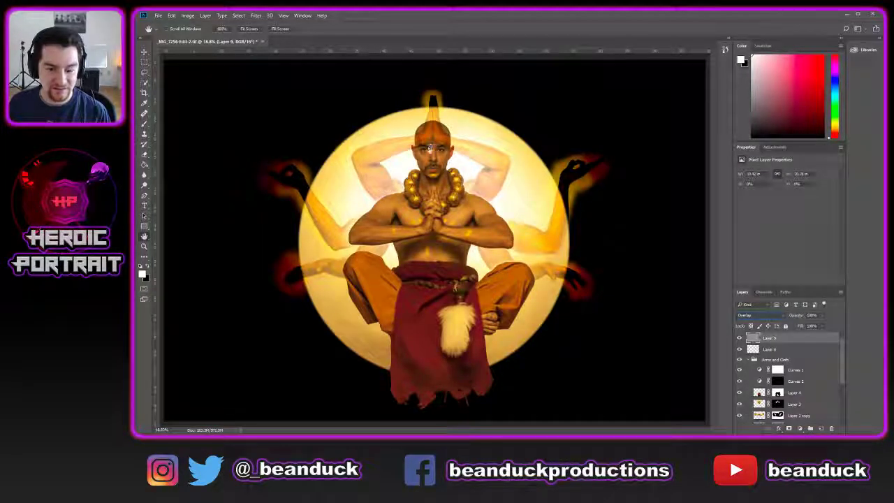
pyautogui.scroll(-5, 788, 351)
pyautogui.scroll(5, 790, 348)
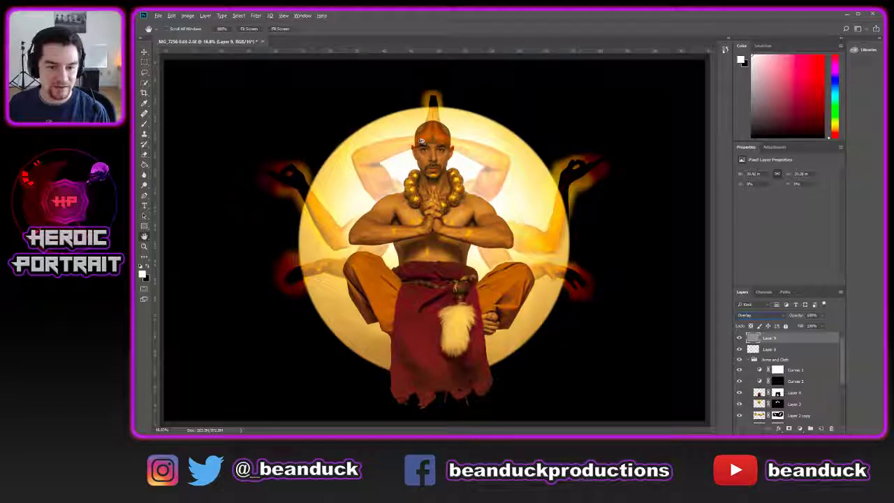
pyautogui.press('z')
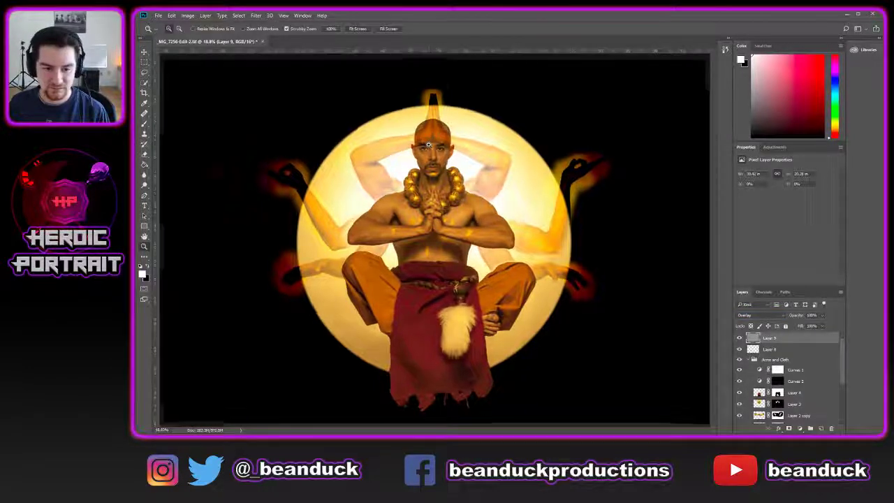
pyautogui.click(429, 145)
pyautogui.click(428, 146)
pyautogui.click(428, 145)
pyautogui.click(429, 145)
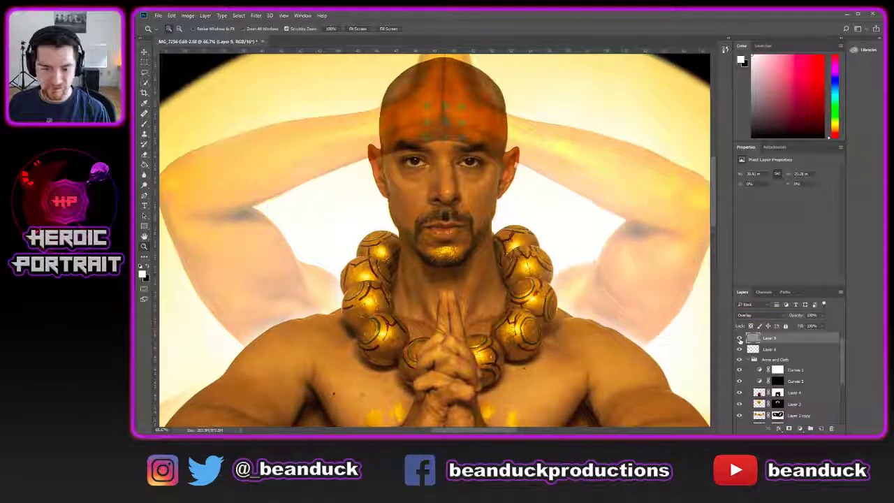
pyautogui.click(739, 338)
# - Check the sharpening on the torso and cloth, and reduce the High Pass layer's opacity
pyautogui.scroll(-5, 599, 287)
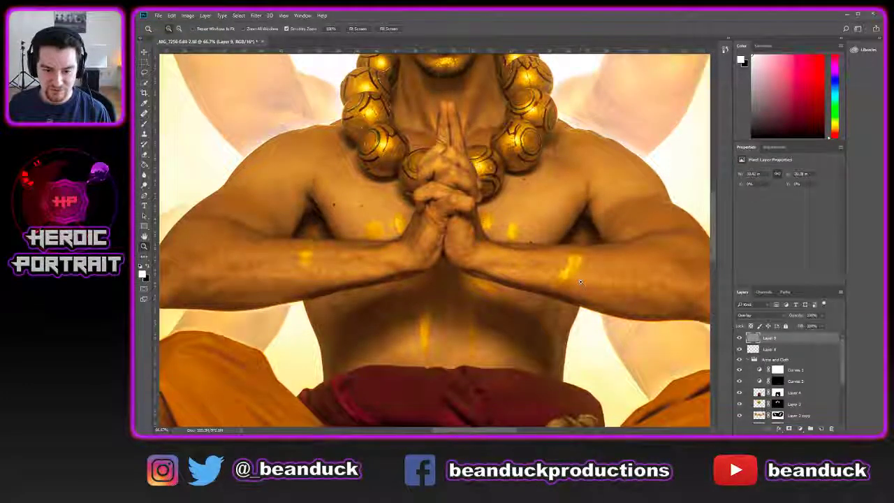
pyautogui.scroll(-6, 618, 287)
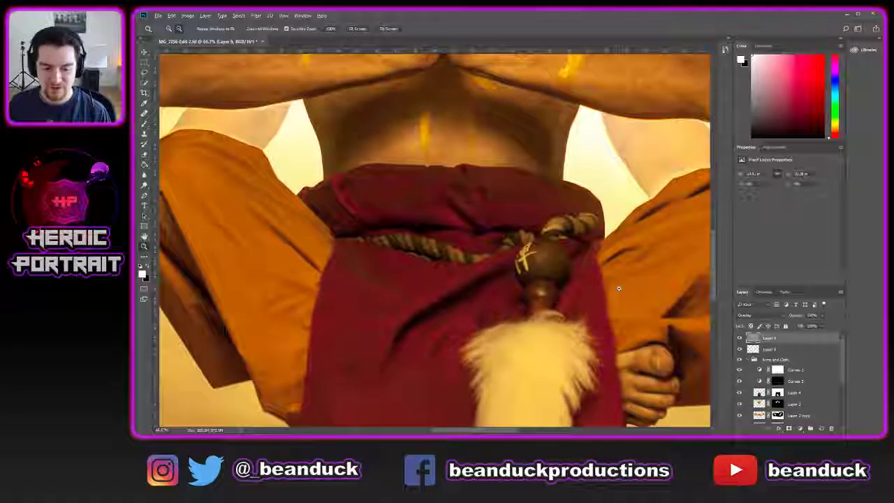
pyautogui.scroll(-4, 619, 287)
pyautogui.scroll(-2, 623, 290)
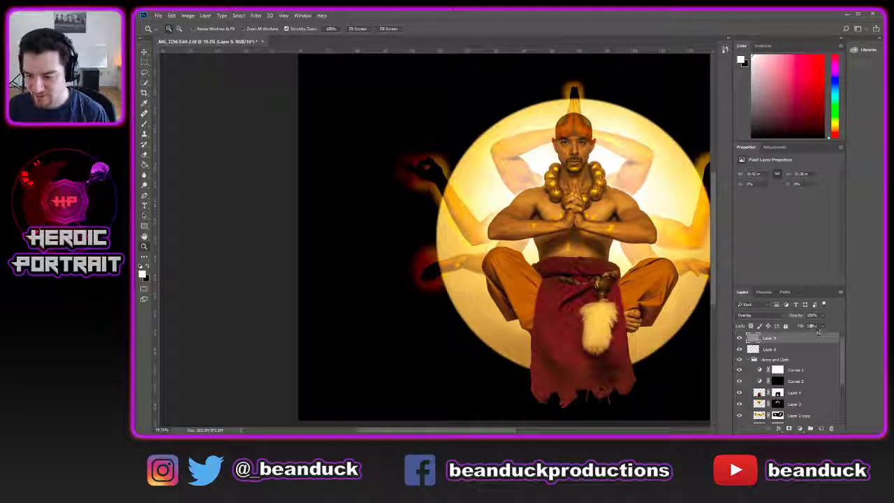
pyautogui.write('50')
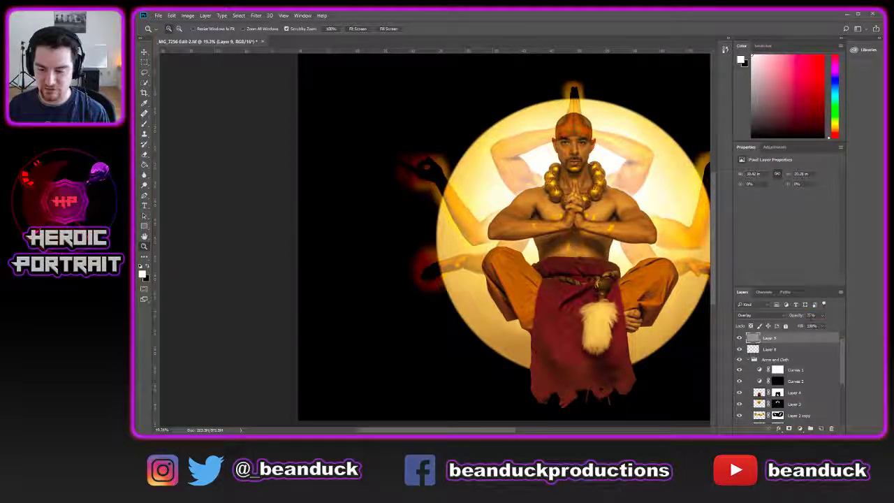
# - Examine the red cloth's folds beside the white tassel and look through the layers of the Arms and Cloth group
pyautogui.click(768, 349)
pyautogui.click(748, 359)
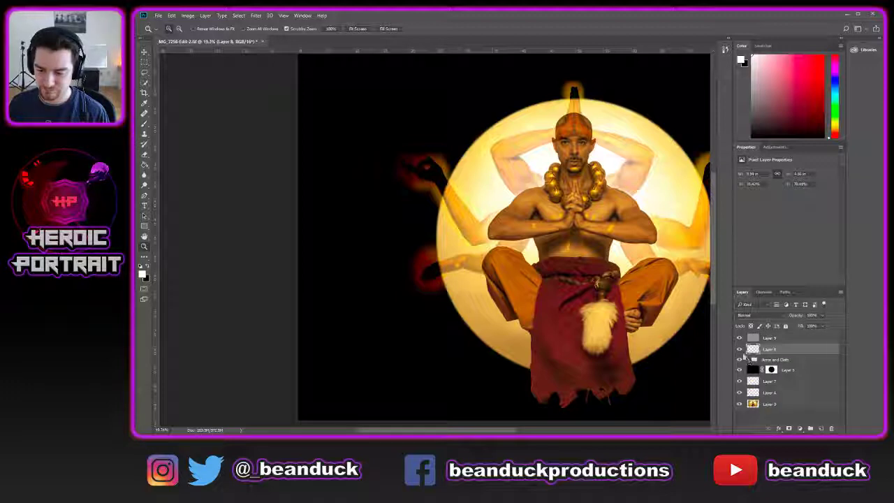
pyautogui.press('h')
pyautogui.moveTo(620, 255); pyautogui.dragTo(511, 250)
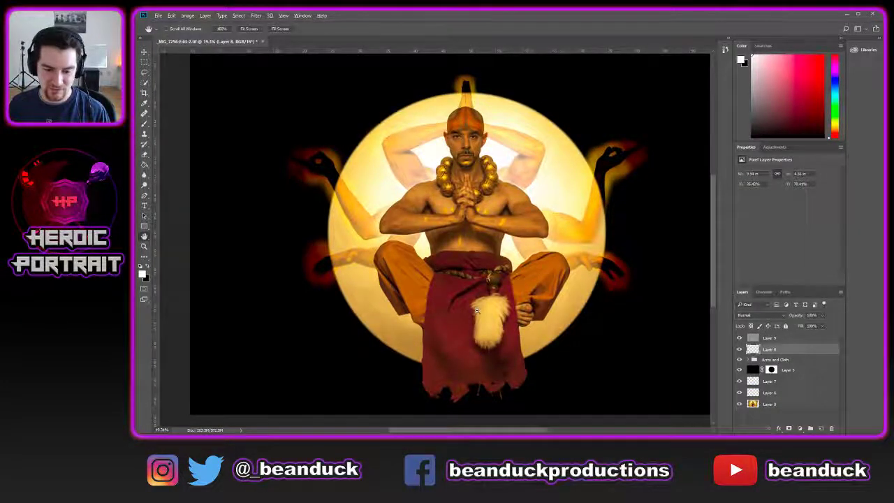
pyautogui.scroll(3, 476, 311)
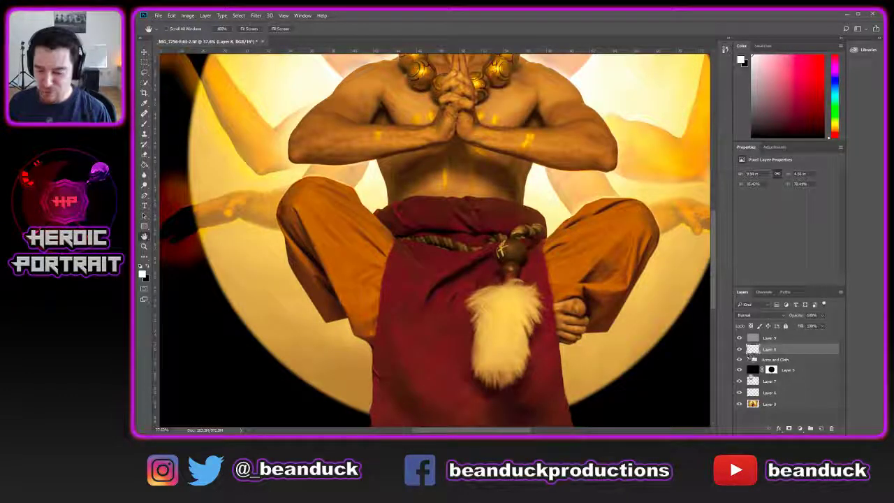
pyautogui.click(749, 359)
pyautogui.scroll(-3, 586, 308)
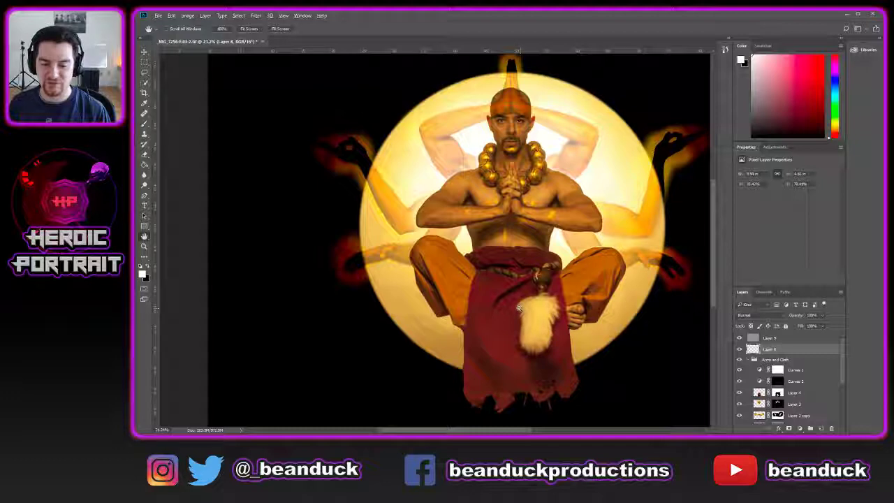
pyautogui.scroll(7, 503, 311)
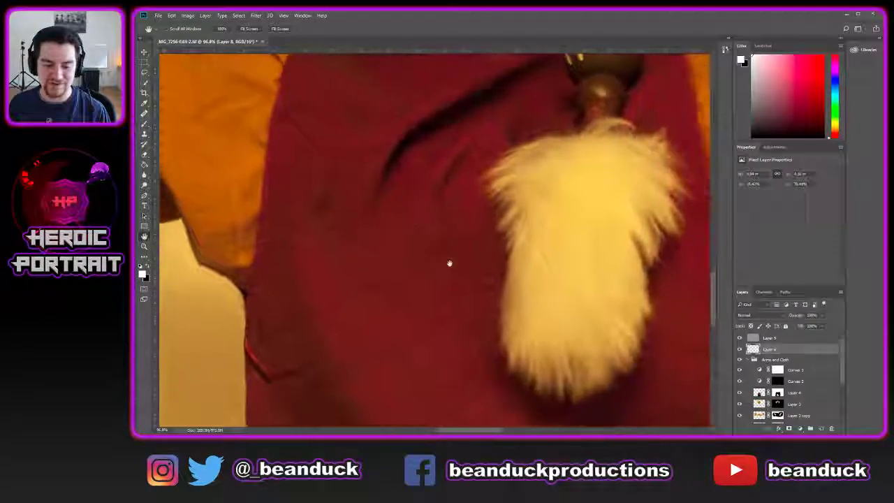
pyautogui.moveTo(450, 263); pyautogui.dragTo(397, 301)
pyautogui.moveTo(335, 145); pyautogui.dragTo(359, 214)
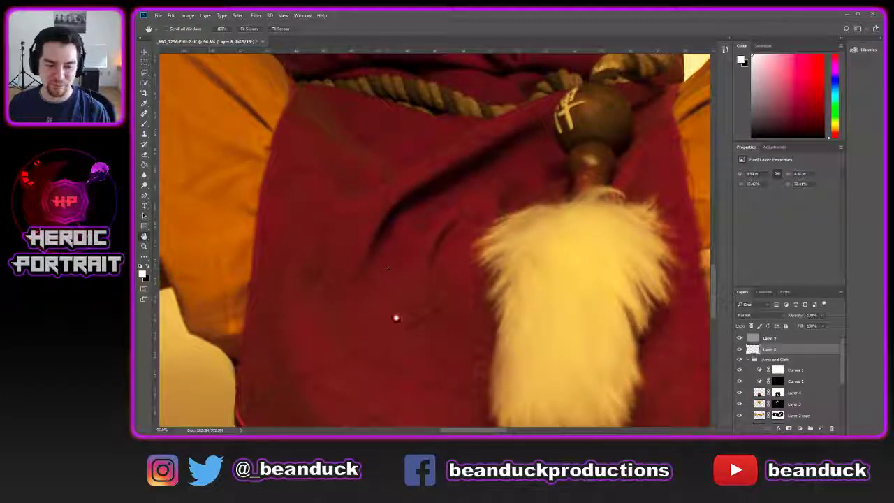
# - Repaint the Layer 4 mask over the cloth's upper folds and the rope near the bead, using a brush at 100% flow
pyautogui.scroll(-5, 795, 399)
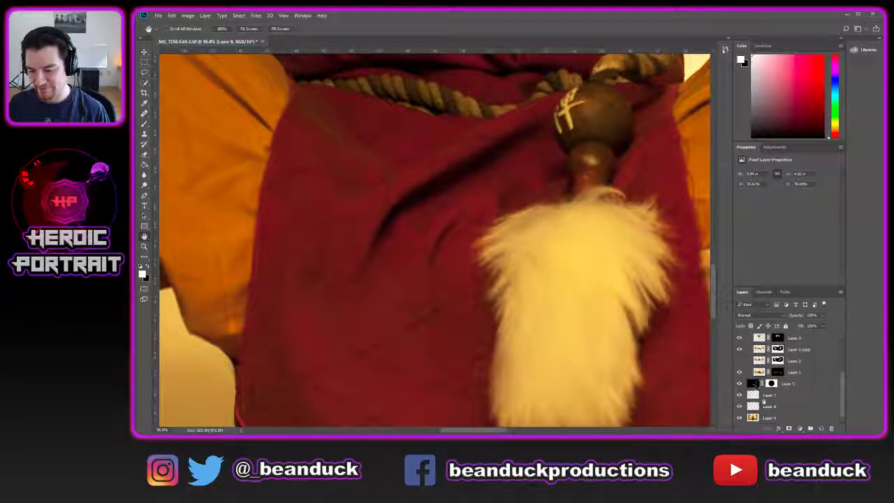
pyautogui.scroll(3, 761, 377)
pyautogui.click(782, 362)
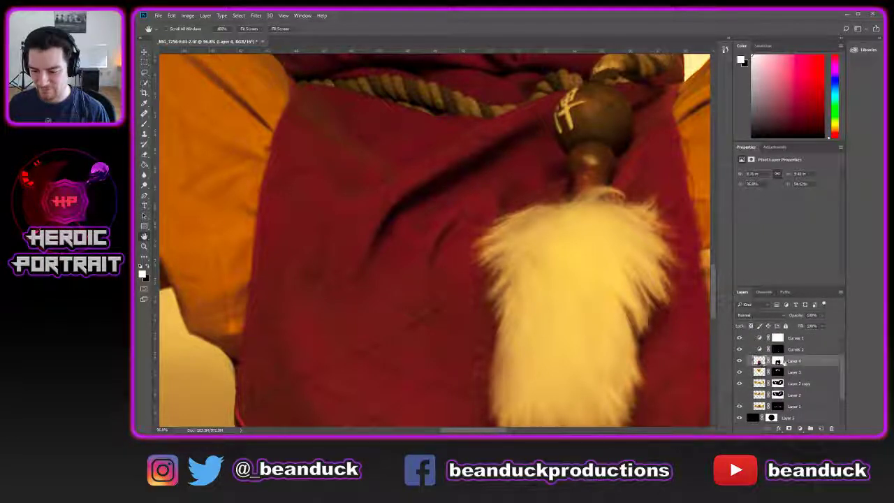
pyautogui.click(777, 361)
pyautogui.press('b')
pyautogui.press('x')
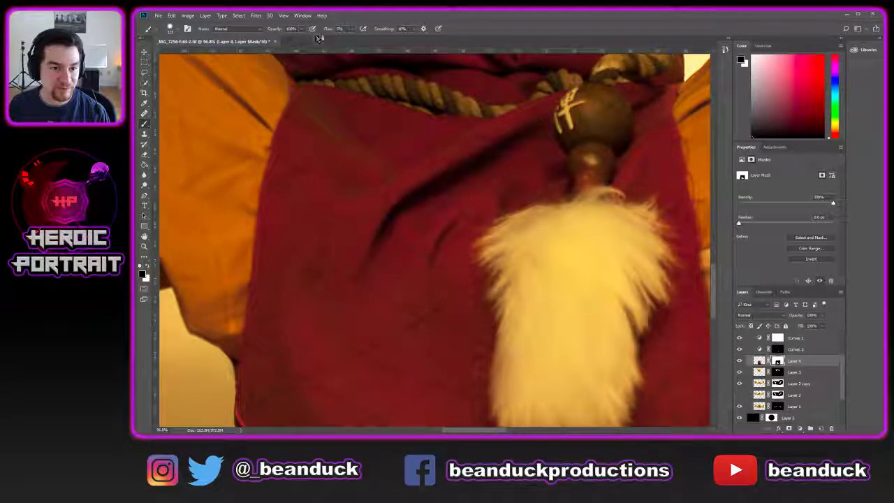
pyautogui.write('100')
pyautogui.press('Return')
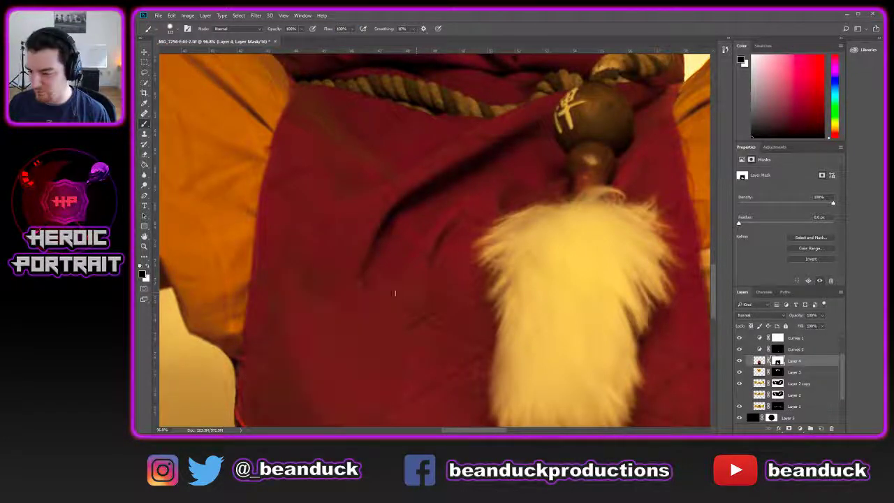
pyautogui.moveTo(349, 337); pyautogui.dragTo(347, 271)
pyautogui.moveTo(378, 201)
pyautogui.mouseDown()
pyautogui.moveTo(396, 156)
pyautogui.moveTo(405, 176)
pyautogui.moveTo(488, 147)
pyautogui.mouseUp()
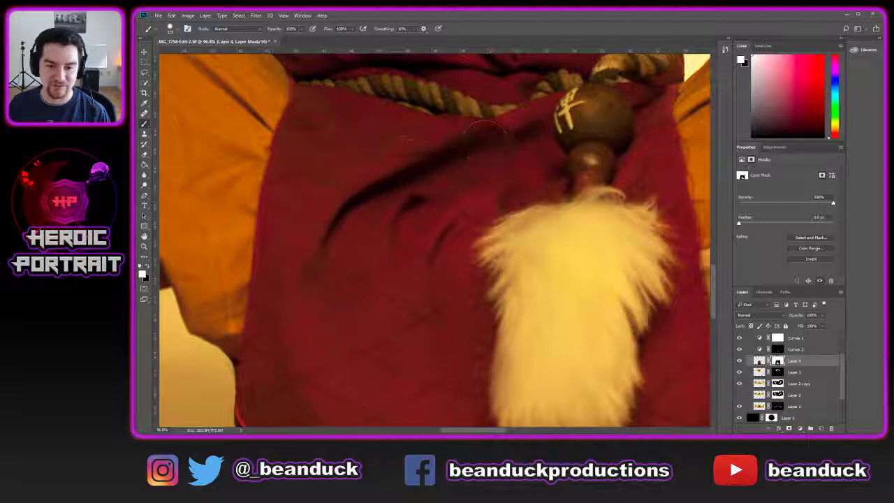
pyautogui.hotkey('ctrl', 'shift', 'z')
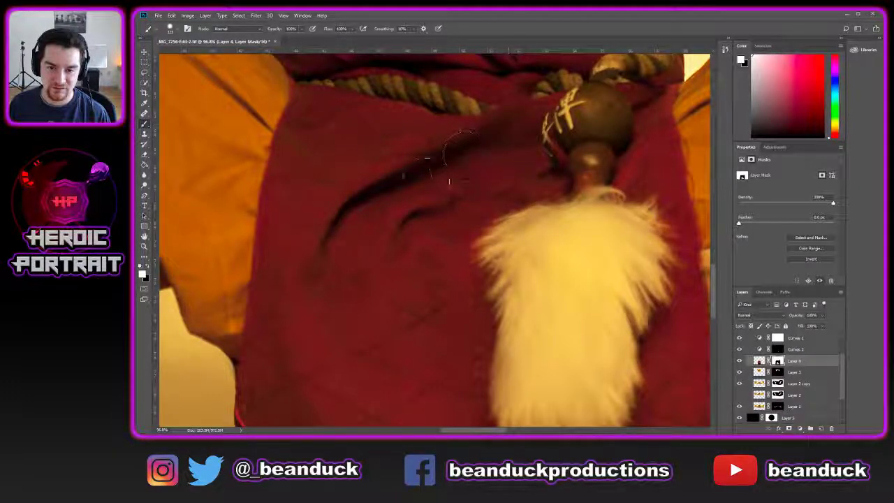
# - Try to paint white on the Layer 4 mask over the cloth below the tassel, and undo the stroke
pyautogui.scroll(-1, 538, 292)
pyautogui.scroll(-2, 539, 292)
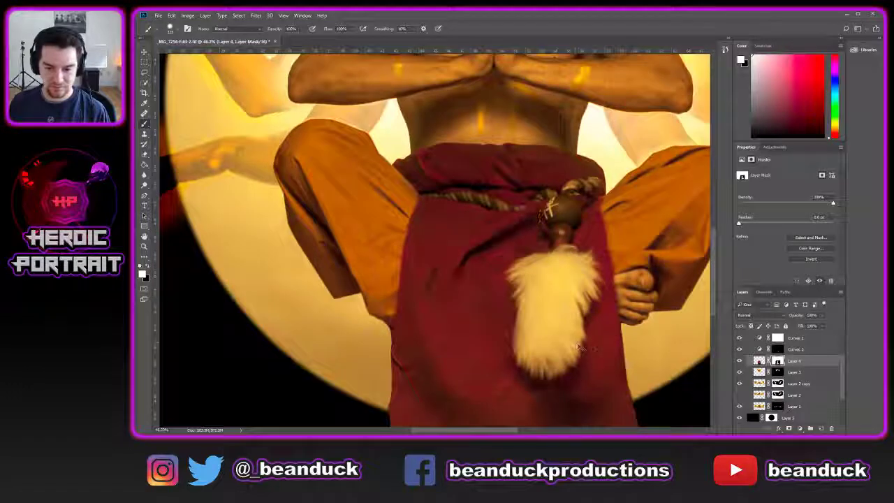
pyautogui.scroll(1, 597, 351)
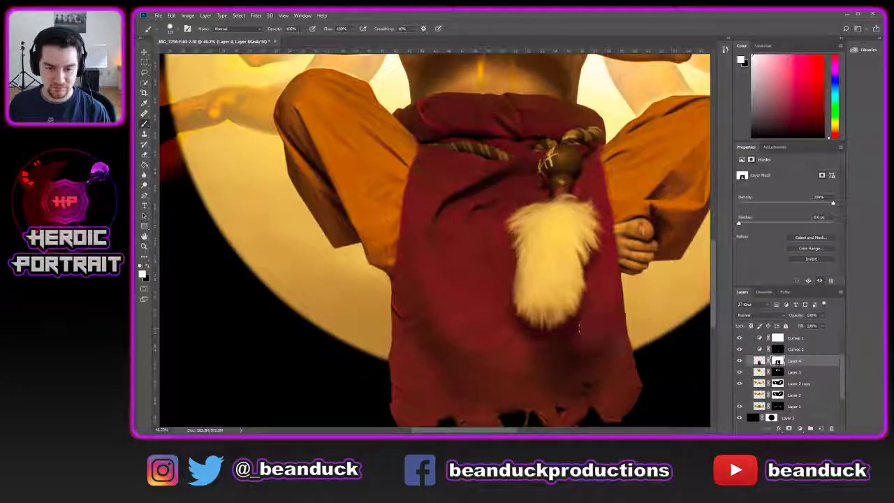
pyautogui.press('x')
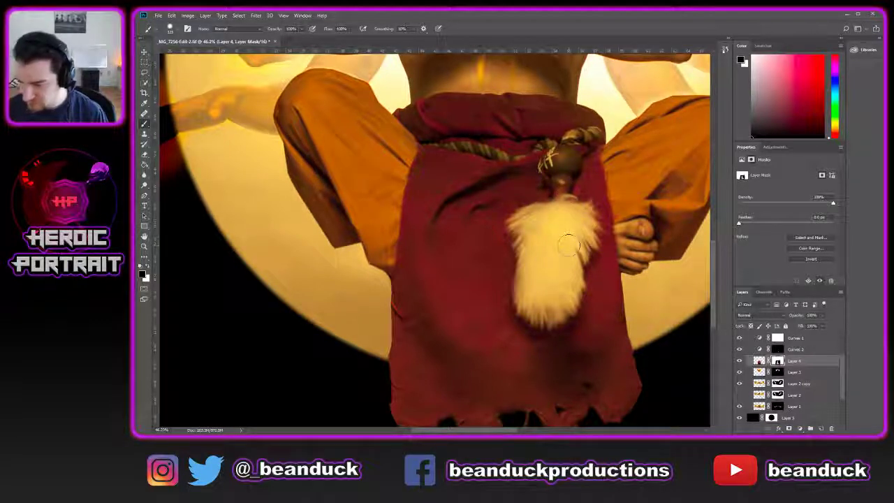
pyautogui.press('x')
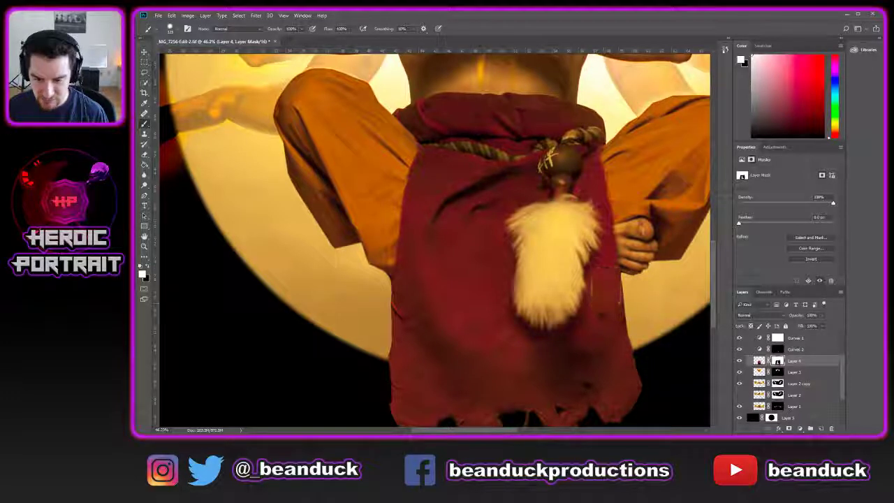
pyautogui.scroll(-3, 625, 303)
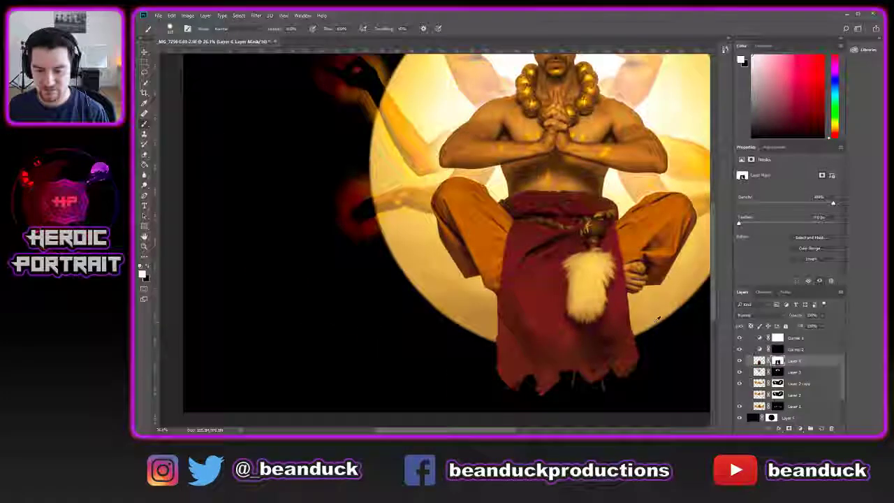
pyautogui.scroll(4, 656, 319)
pyautogui.moveTo(560, 342)
pyautogui.mouseDown()
pyautogui.moveTo(564, 234)
pyautogui.moveTo(612, 391)
pyautogui.mouseUp()
pyautogui.moveTo(539, 274); pyautogui.dragTo(550, 333)
pyautogui.hotkey('ctrl', 'z')
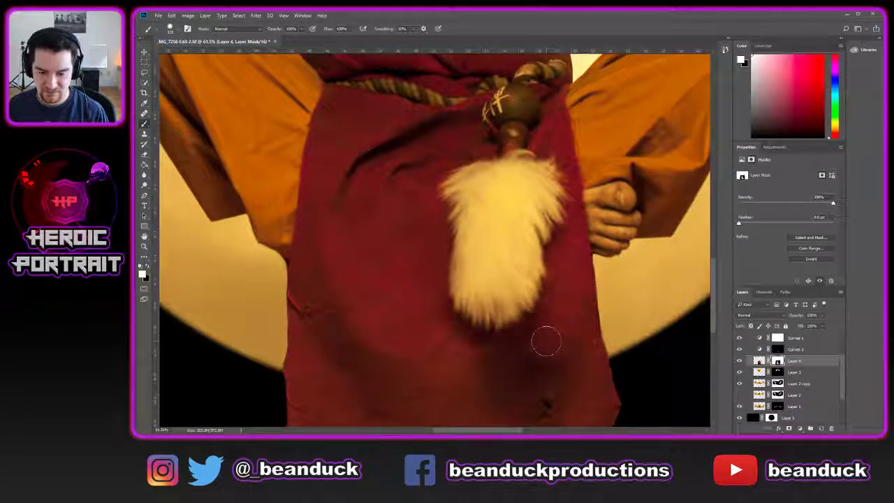
# - Try to paint white on the Layer 4 mask along the cloth beside the bead, and step back twice
pyautogui.moveTo(559, 152); pyautogui.dragTo(552, 87)
pyautogui.scroll(-3, 506, 208)
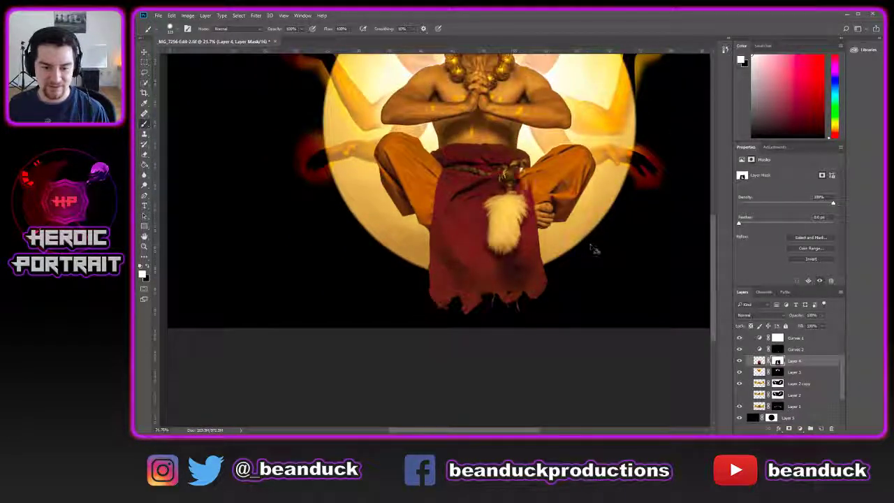
pyautogui.hotkey('ctrl', 'alt', 'z')
pyautogui.hotkey('ctrl', 'alt', 'z')
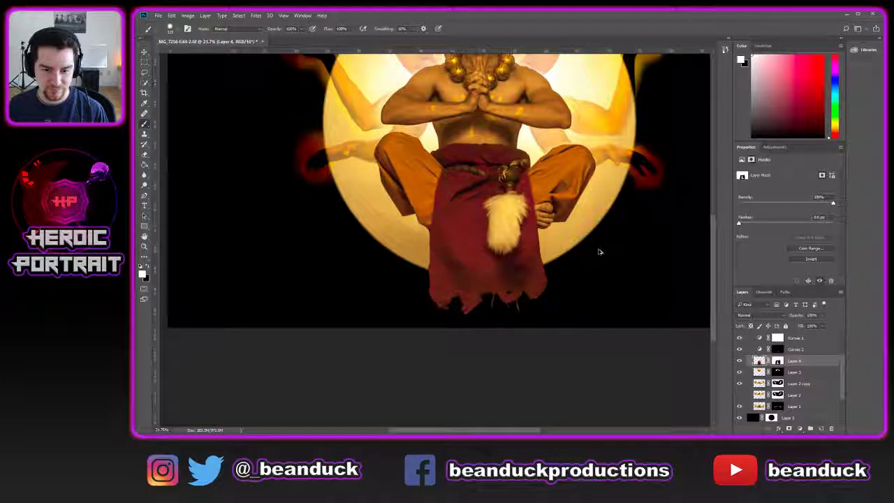
# - Try to paint directly on Layer 4's pixels over the cloth near the bead, and undo the stroke
pyautogui.scroll(10, 510, 169)
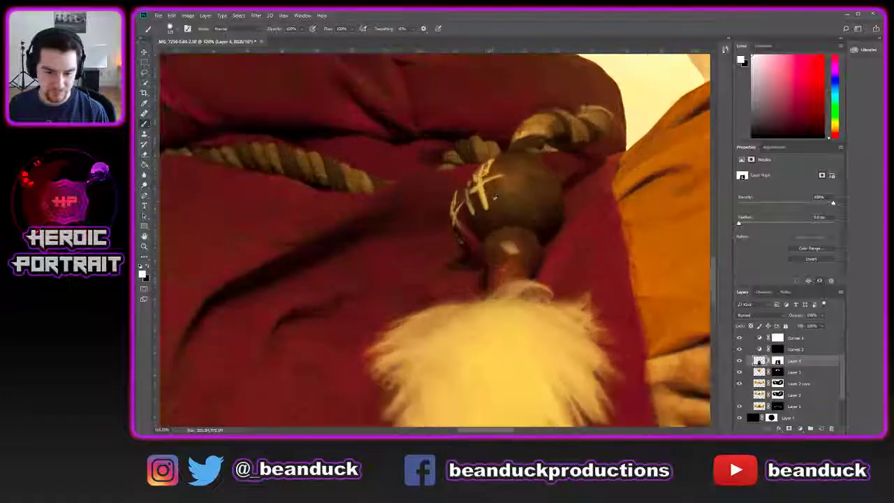
pyautogui.moveTo(415, 269); pyautogui.dragTo(405, 273)
pyautogui.hotkey('ctrl', 'z')
# - Try painting on the Layer 4 mask over the wooden bead and its neck, undoing each stroke
pyautogui.click(778, 361)
pyautogui.scroll(-3, 489, 314)
pyautogui.scroll(2, 384, 265)
pyautogui.moveTo(444, 220)
pyautogui.mouseDown()
pyautogui.moveTo(475, 199)
pyautogui.moveTo(481, 213)
pyautogui.moveTo(492, 171)
pyautogui.mouseUp()
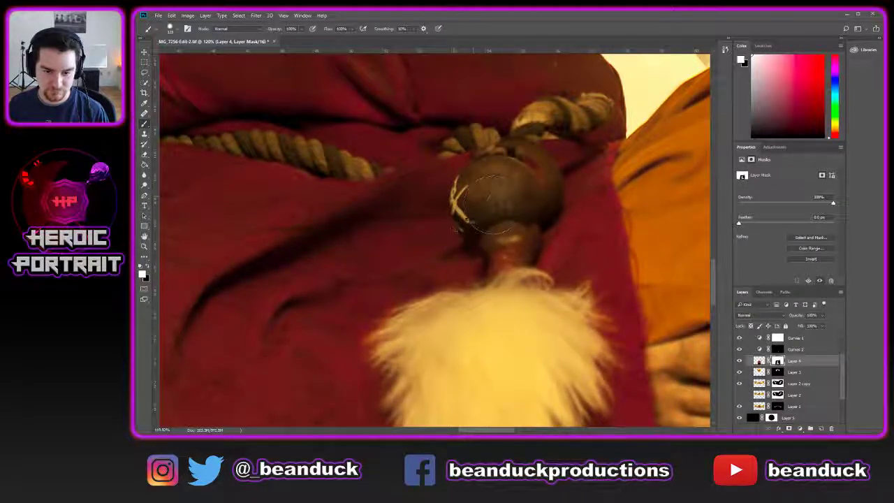
pyautogui.hotkey('ctrl', 'z')
pyautogui.press('x')
pyautogui.moveTo(502, 244)
pyautogui.mouseDown()
pyautogui.moveTo(485, 209)
pyautogui.moveTo(521, 169)
pyautogui.moveTo(542, 196)
pyautogui.mouseUp()
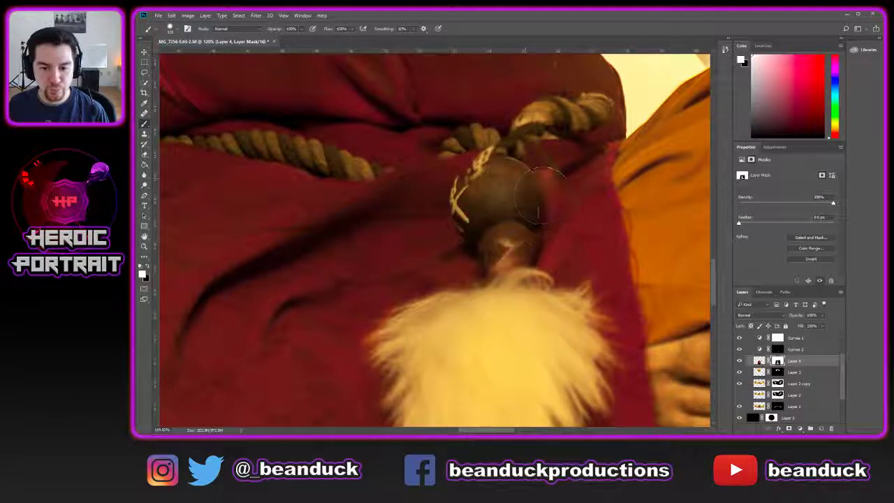
pyautogui.hotkey('ctrl', 'z')
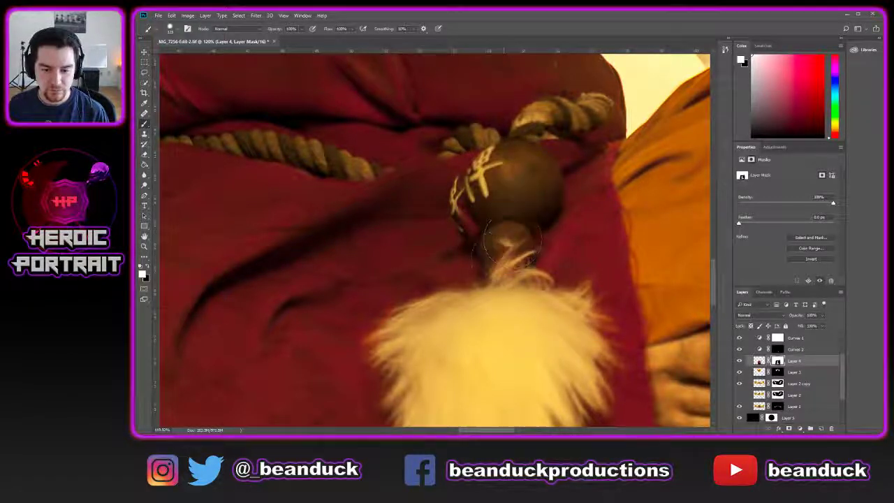
# - Try to rebalance the Layer 4 mask across the bead and the cloth beside it, and step back four times
pyautogui.moveTo(489, 202)
pyautogui.mouseDown()
pyautogui.moveTo(475, 175)
pyautogui.moveTo(482, 199)
pyautogui.moveTo(493, 172)
pyautogui.moveTo(521, 199)
pyautogui.moveTo(482, 199)
pyautogui.moveTo(499, 168)
pyautogui.moveTo(534, 164)
pyautogui.moveTo(539, 200)
pyautogui.moveTo(492, 236)
pyautogui.moveTo(525, 227)
pyautogui.mouseUp()
pyautogui.press('x')
pyautogui.moveTo(577, 178); pyautogui.dragTo(590, 190)
pyautogui.hotkey('ctrl', 'alt', 'z')
pyautogui.hotkey('ctrl', 'alt', 'z')
pyautogui.hotkey('ctrl', 'alt', 'z')
pyautogui.hotkey('ctrl', 'alt', 'z')
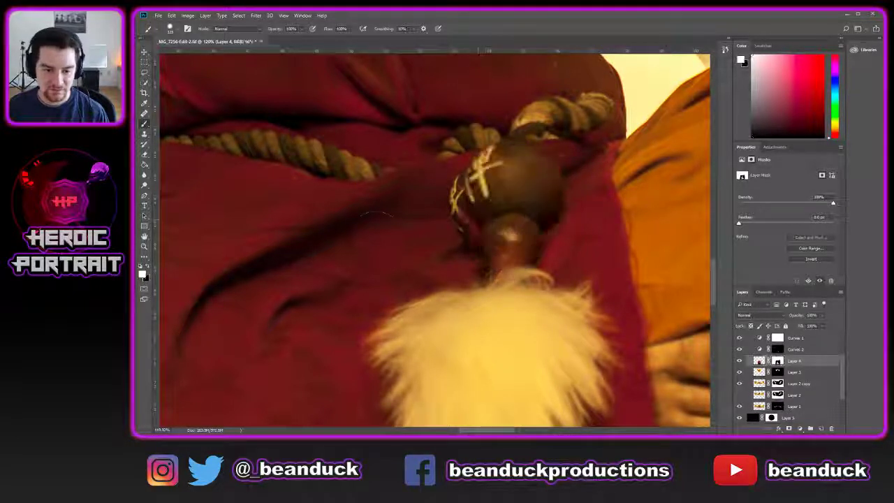
# - Try to paint black on Layer 4's pixels over the dark fold beside the bead, and undo the strokes
pyautogui.press('x')
pyautogui.press('x')
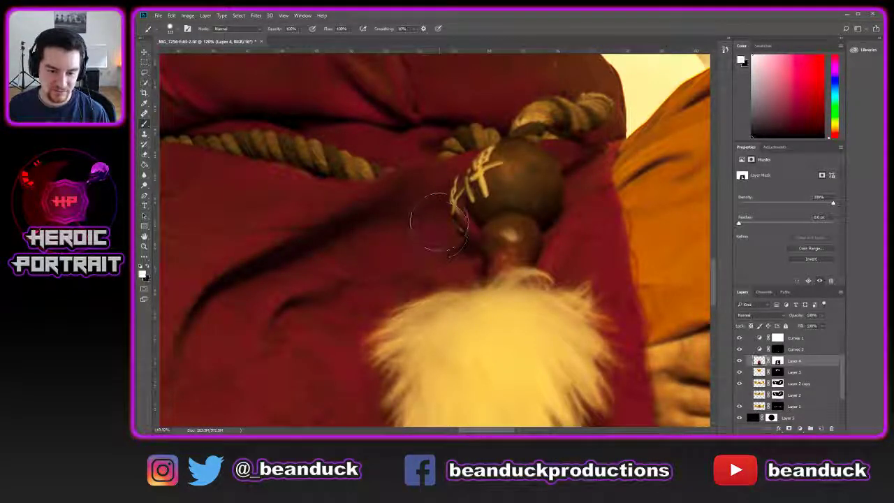
pyautogui.press('x')
pyautogui.moveTo(430, 191); pyautogui.dragTo(439, 220)
pyautogui.hotkey('ctrl', 'z')
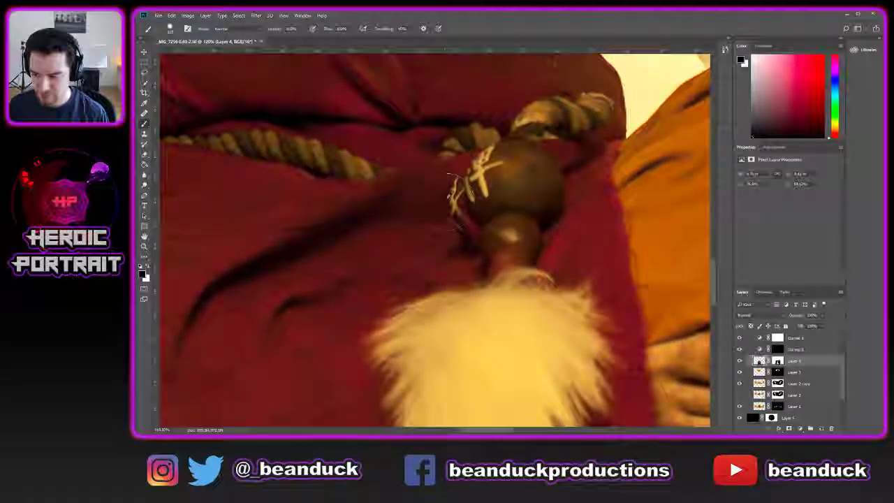
pyautogui.scroll(2, 448, 195)
pyautogui.scroll(2, 441, 207)
pyautogui.moveTo(430, 244); pyautogui.dragTo(429, 228)
pyautogui.hotkey('ctrl', 'z')
# - Paint black on the Layer 4 mask along the bead's left edge with a smaller brush
pyautogui.click(778, 361)
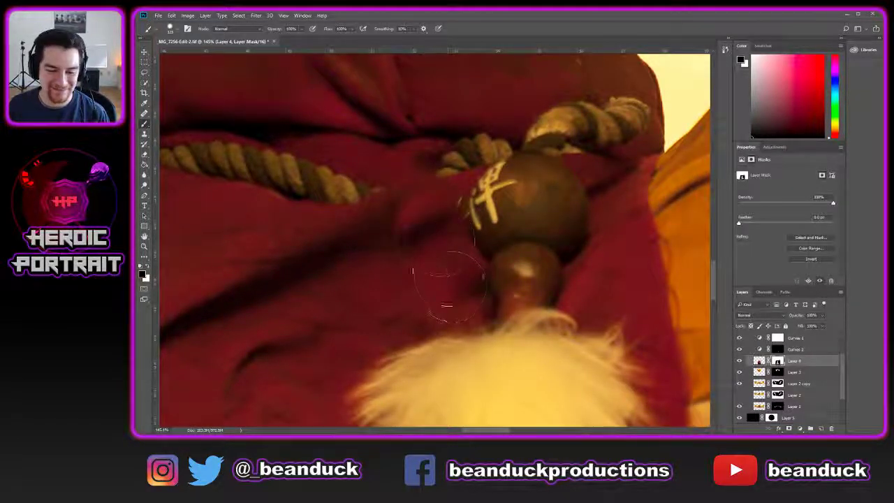
pyautogui.moveTo(434, 231); pyautogui.dragTo(428, 231)
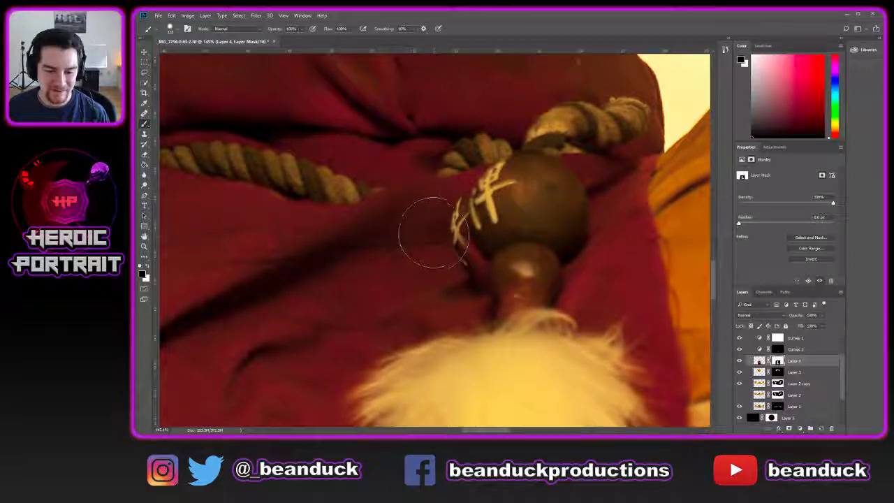
pyautogui.rightClick(430, 230)
pyautogui.press('Escape')
pyautogui.press('[')
pyautogui.press('[')
pyautogui.press('[')
pyautogui.press('[')
pyautogui.moveTo(448, 218)
pyautogui.mouseDown()
pyautogui.moveTo(467, 289)
pyautogui.moveTo(453, 291)
pyautogui.mouseUp()
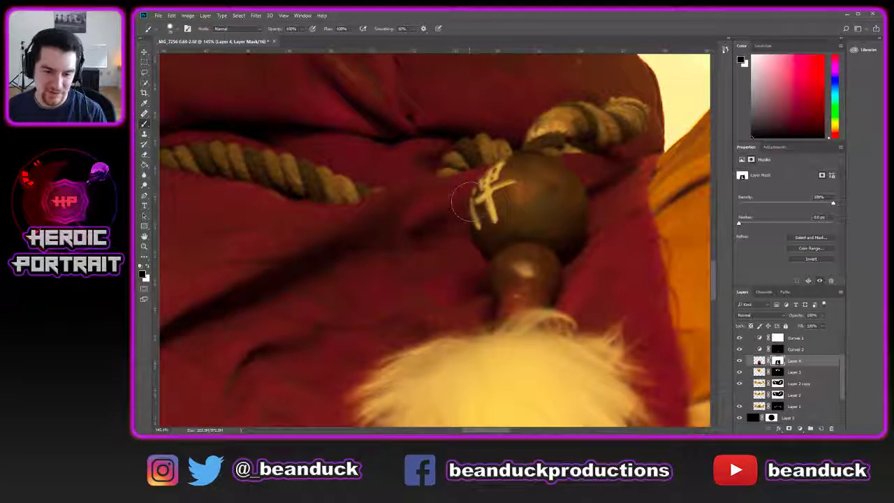
# - Try to paint white on the Layer 4 mask over the bead and the cloth beside it, and undo the last stroke
pyautogui.press('z')
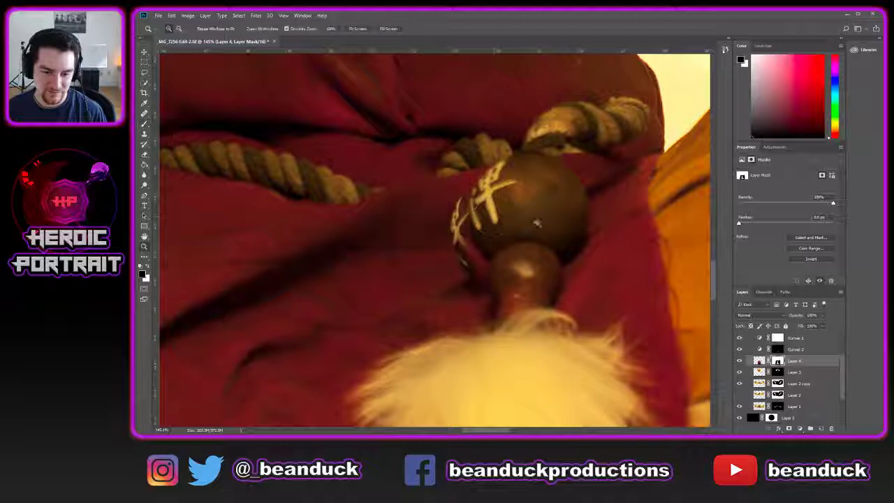
pyautogui.keyDown('alt'); pyautogui.click(550, 225); pyautogui.keyUp('alt')
pyautogui.keyDown('alt'); pyautogui.click(552, 225); pyautogui.keyUp('alt')
pyautogui.press('b')
pyautogui.press('x')
pyautogui.moveTo(521, 236)
pyautogui.mouseDown()
pyautogui.moveTo(520, 215)
pyautogui.moveTo(534, 222)
pyautogui.mouseUp()
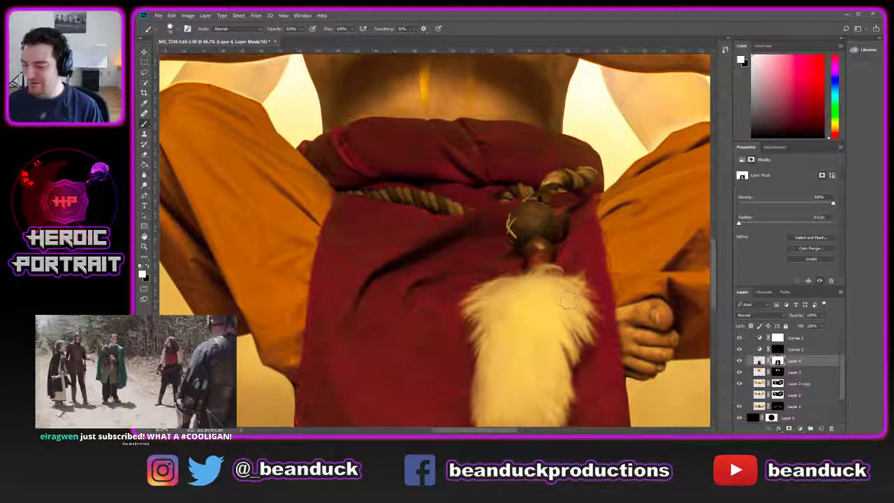
pyautogui.moveTo(557, 265)
pyautogui.mouseDown()
pyautogui.moveTo(555, 234)
pyautogui.moveTo(569, 191)
pyautogui.moveTo(574, 221)
pyautogui.moveTo(617, 228)
pyautogui.mouseUp()
pyautogui.hotkey('ctrl', 'z')
# - Try one more stroke on the Layer 4 mask above the bead, and undo the recent mask painting
pyautogui.moveTo(497, 171)
pyautogui.mouseDown()
pyautogui.moveTo(555, 218)
pyautogui.moveTo(552, 253)
pyautogui.moveTo(530, 181)
pyautogui.moveTo(537, 171)
pyautogui.moveTo(513, 160)
pyautogui.moveTo(527, 142)
pyautogui.moveTo(491, 157)
pyautogui.moveTo(513, 156)
pyautogui.mouseUp()
pyautogui.press('x')
pyautogui.hotkey('ctrl', 'z')
pyautogui.hotkey('ctrl', 'z')
pyautogui.hotkey('ctrl', 'z')
pyautogui.hotkey('ctrl', 'z')
pyautogui.hotkey('ctrl', 'z')
pyautogui.hotkey('ctrl', 'z')
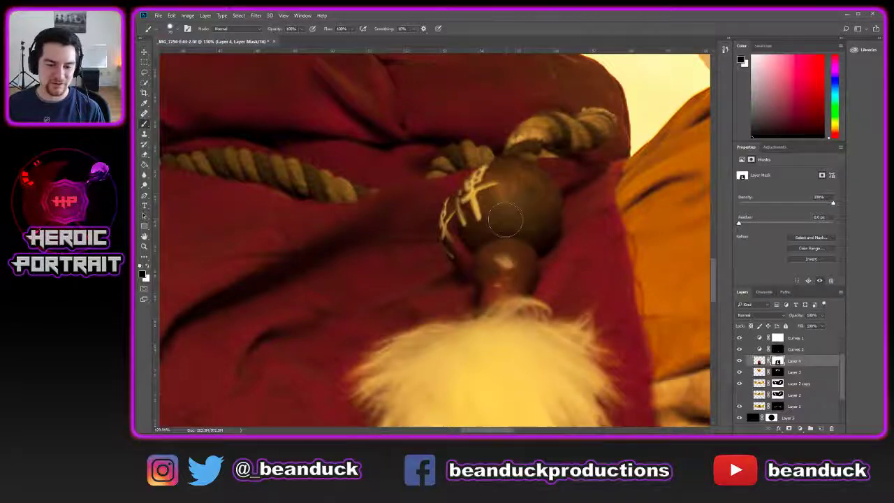
# - Revert the earlier Layer 4 mask painting around the bead and upper folds, toggling the change to compare both states
pyautogui.scroll(-4, 503, 219)
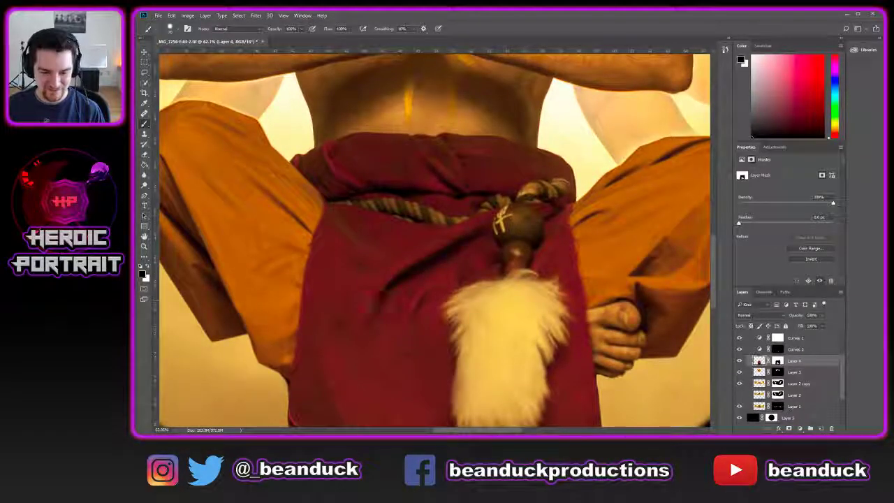
pyautogui.hotkey('ctrl', 'z')
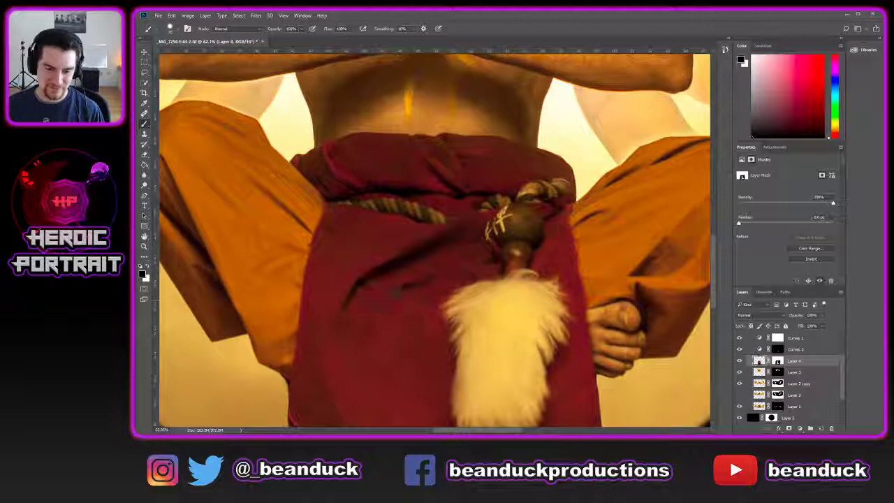
pyautogui.hotkey('ctrl', 'z')
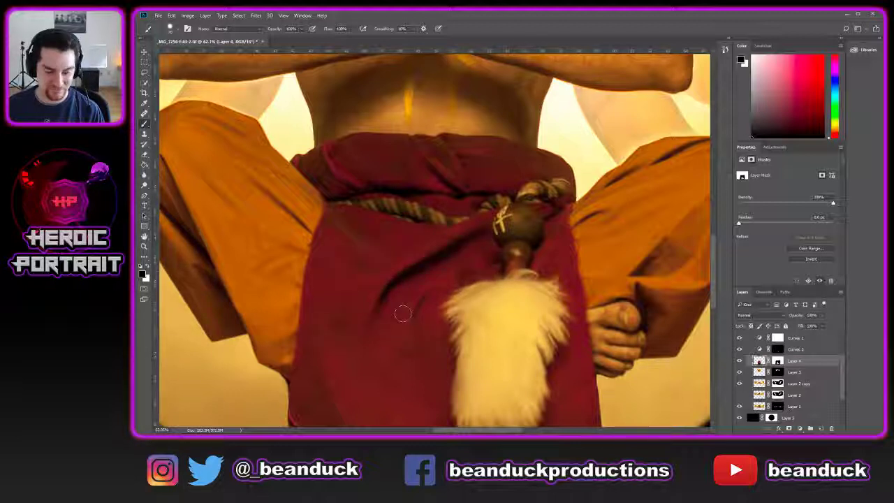
# - Enlarge the brush and lower its hardness for soft-edged mask painting
pyautogui.press(']')
pyautogui.press(']')
pyautogui.rightClick(405, 312)
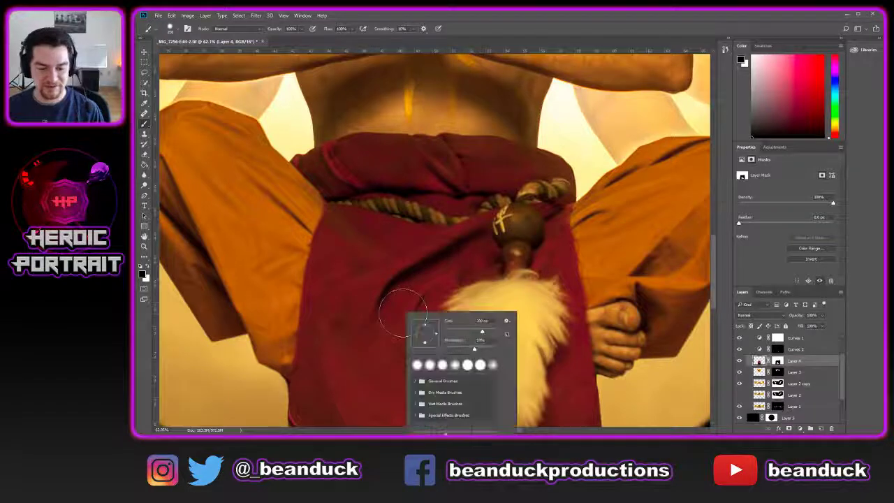
pyautogui.moveTo(473, 349); pyautogui.dragTo(408, 352)
pyautogui.click(405, 365)
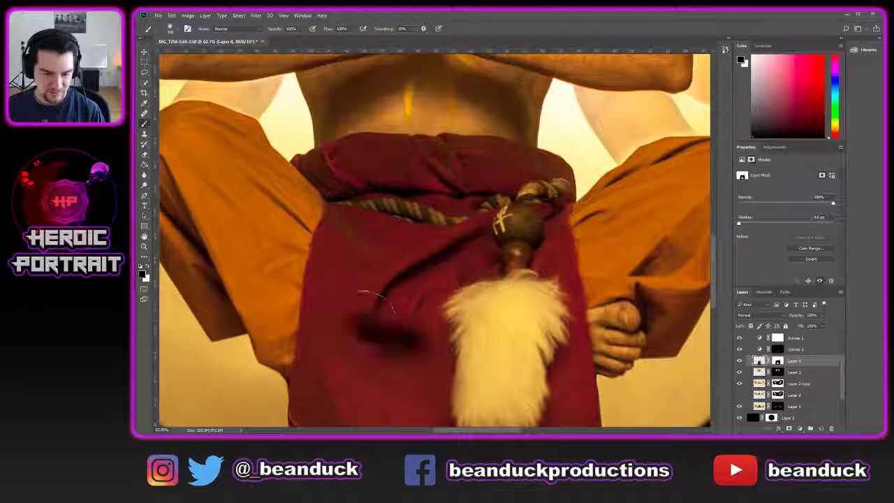
# - Paint white on the Layer 4 mask over the cloth's left side with the large soft brush
pyautogui.click(777, 361)
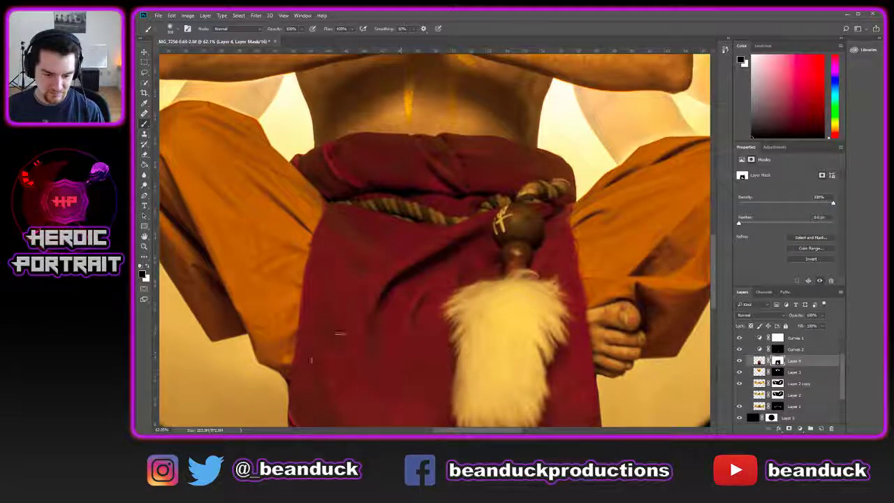
pyautogui.press('x')
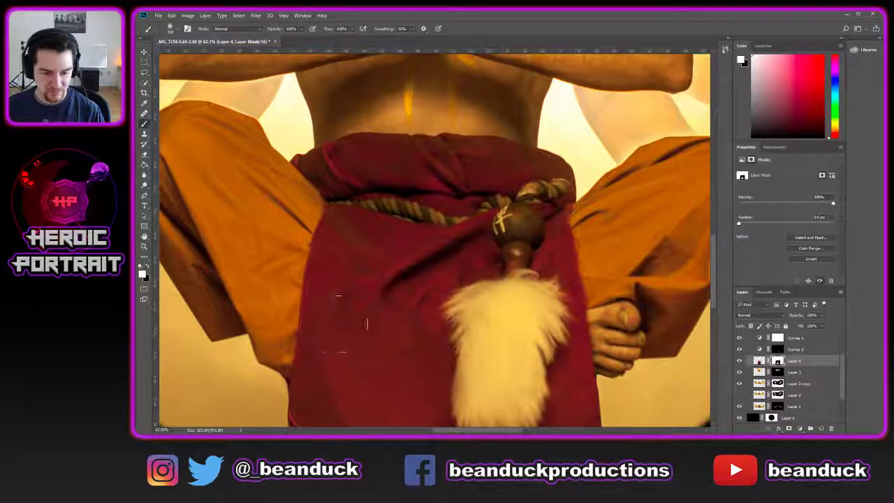
pyautogui.moveTo(329, 323)
pyautogui.mouseDown()
pyautogui.moveTo(421, 331)
pyautogui.moveTo(393, 333)
pyautogui.moveTo(337, 307)
pyautogui.moveTo(331, 329)
pyautogui.mouseUp()
pyautogui.hotkey('ctrl', '0')
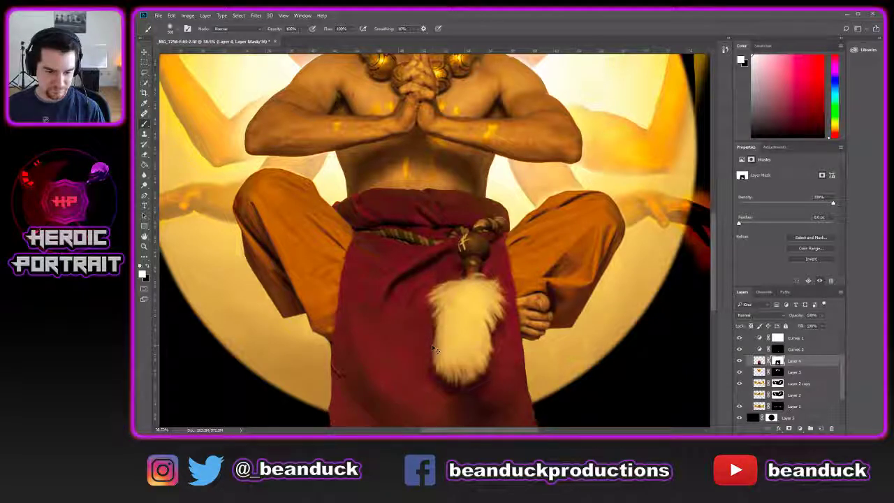
# - Refine the Layer 4 mask over the cloth's left folds below the rope with a smaller brush
pyautogui.scroll(6, 369, 301)
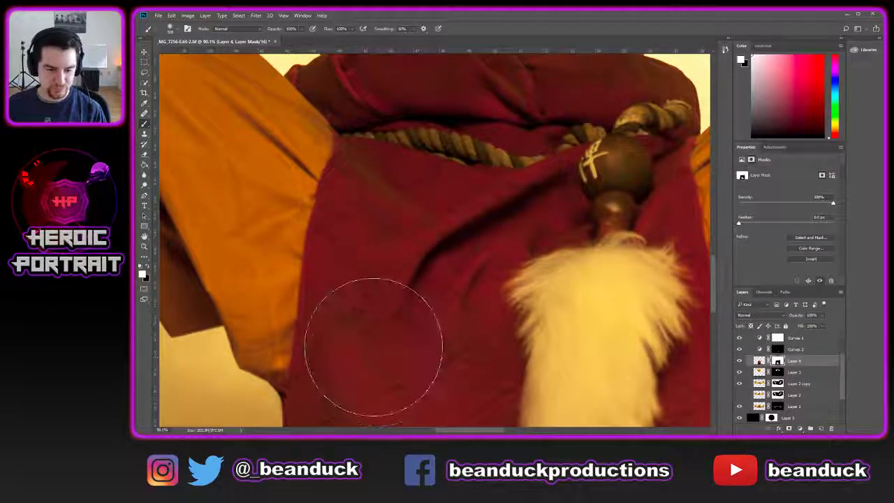
pyautogui.press('[')
pyautogui.press('[')
pyautogui.press('[')
pyautogui.press('[')
pyautogui.press('[')
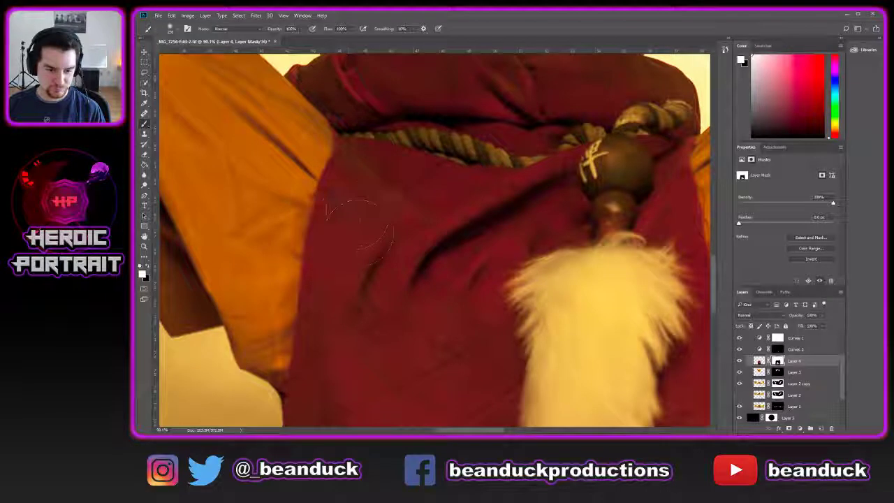
pyautogui.press('x')
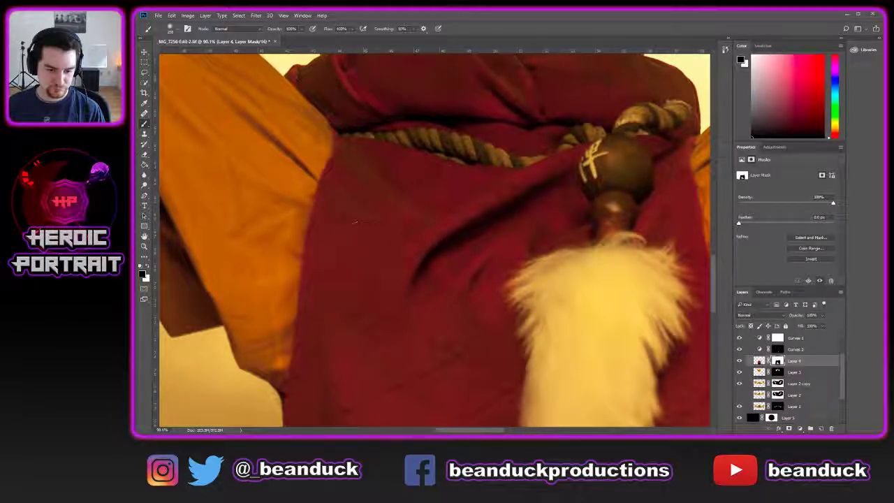
# - Compare the whole composite with Layer 4 hidden and shown, and save the document
pyautogui.scroll(-5, 388, 265)
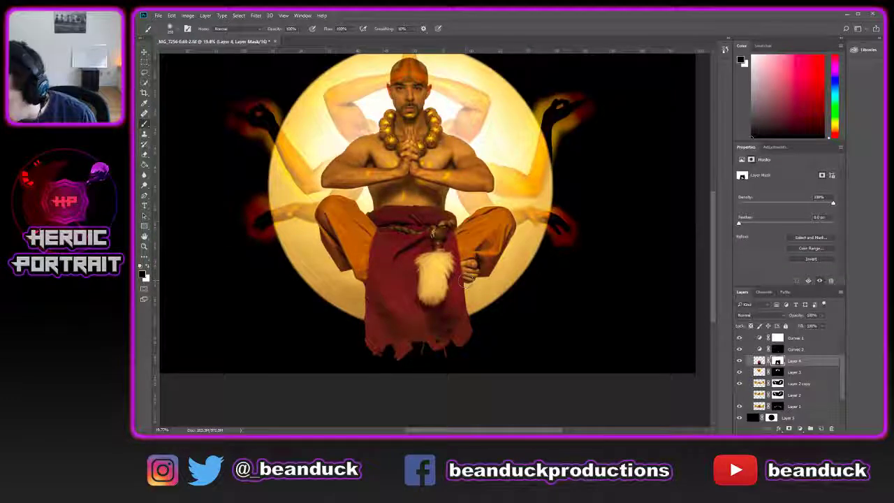
pyautogui.scroll(-1, 465, 281)
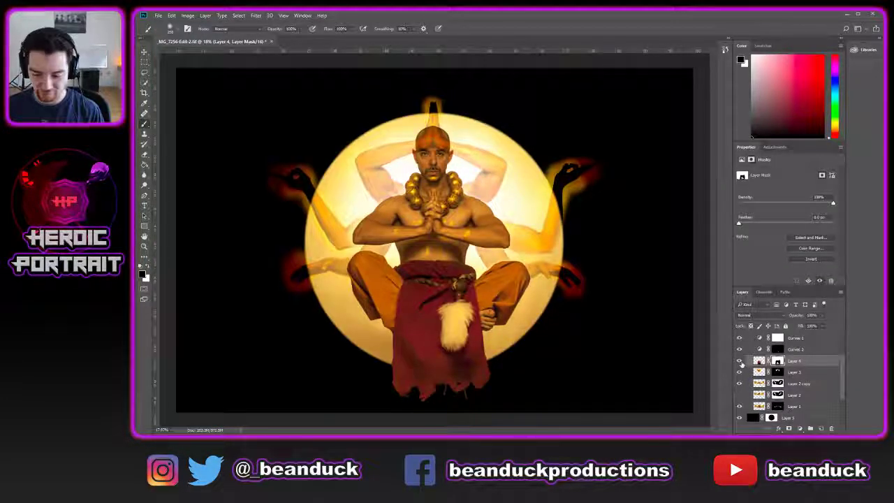
pyautogui.click(739, 361)
pyautogui.click(739, 361)
pyautogui.hotkey('ctrl', 's')
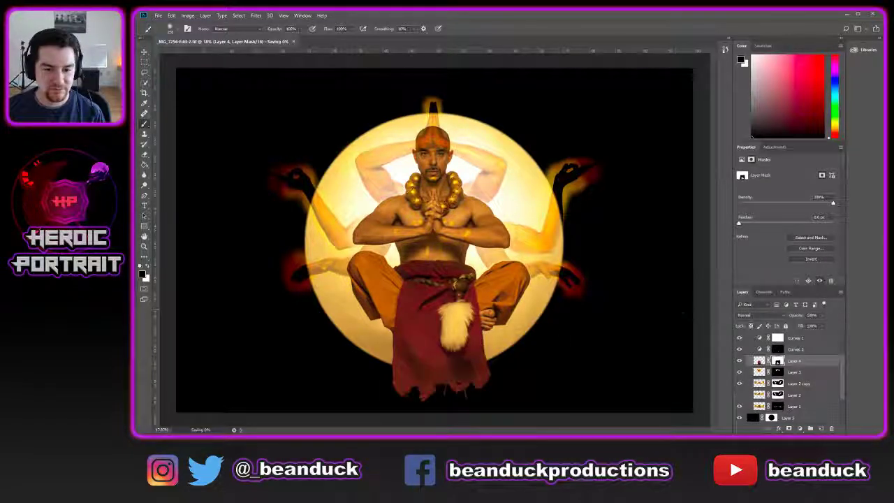
# - Collapse the Arms and Cloth group and save the document again
pyautogui.scroll(-1, 584, 277)
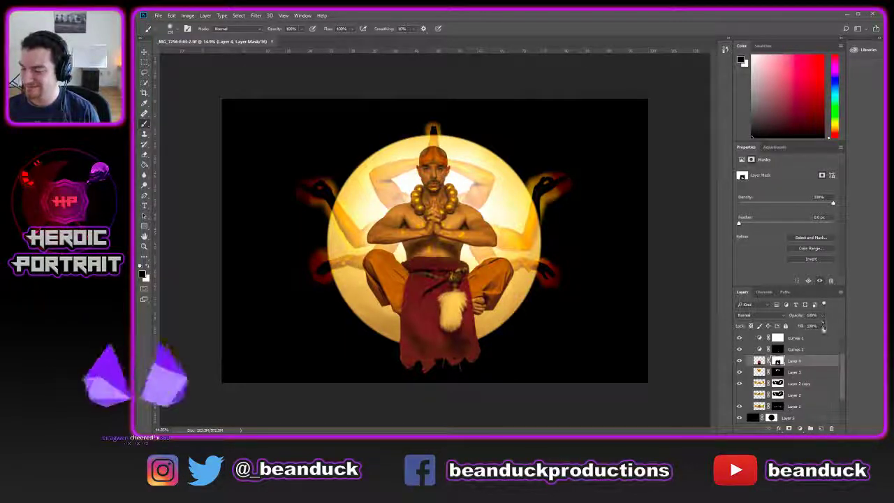
pyautogui.scroll(2, 836, 334)
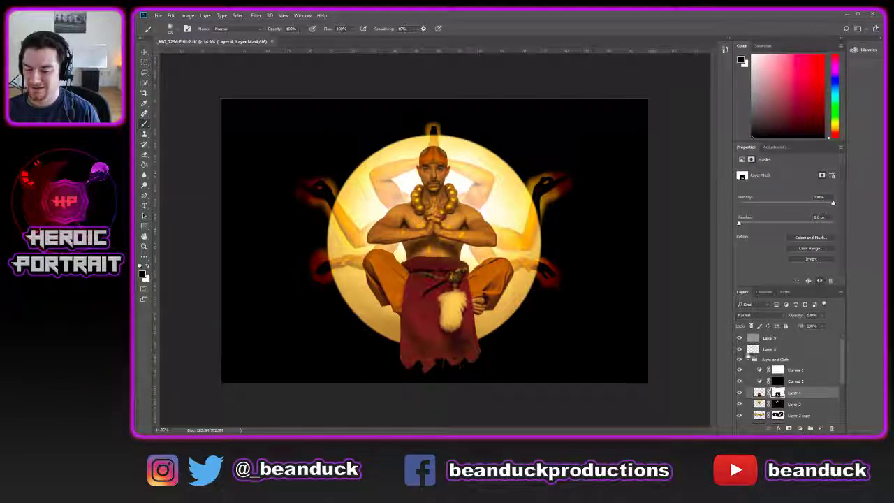
pyautogui.click(748, 360)
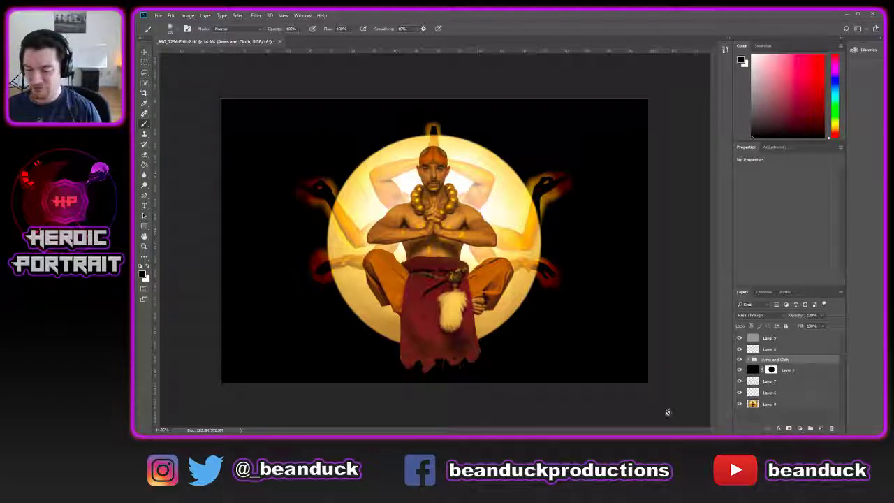
pyautogui.moveTo(432, 441)
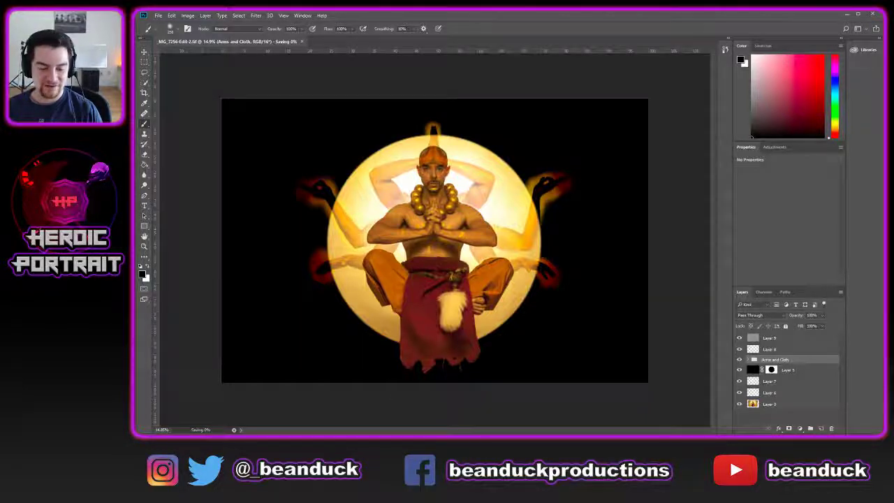
# - Switch to Lightroom, display the unedited monk photo, and bring the publish services into view
pyautogui.hotkey('alt', 'Tab')
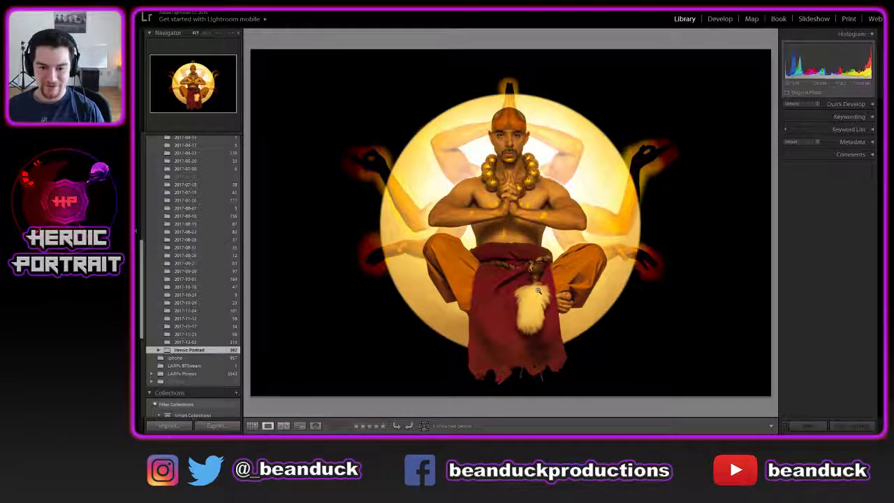
pyautogui.press('Left')
pyautogui.scroll(-5, 192, 334)
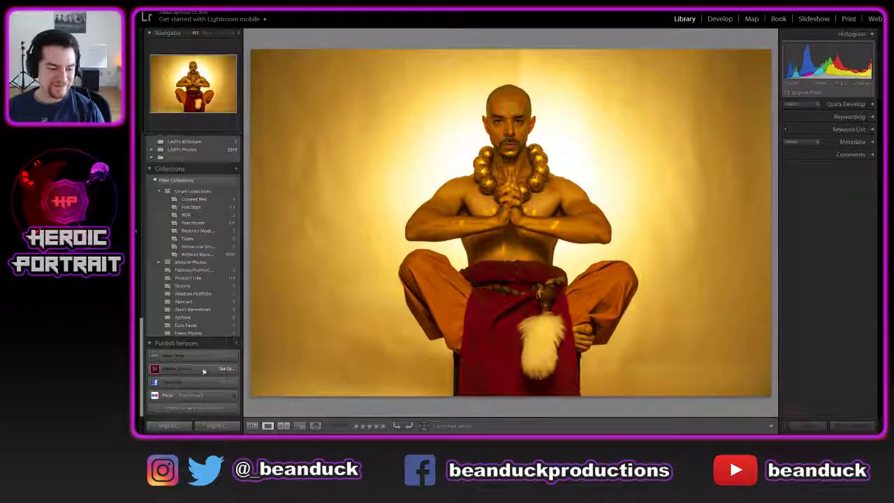
# - Open the monk photo for developing and revert it to its original Import state in the edit history
pyautogui.scroll(5, 195, 280)
pyautogui.press('d')
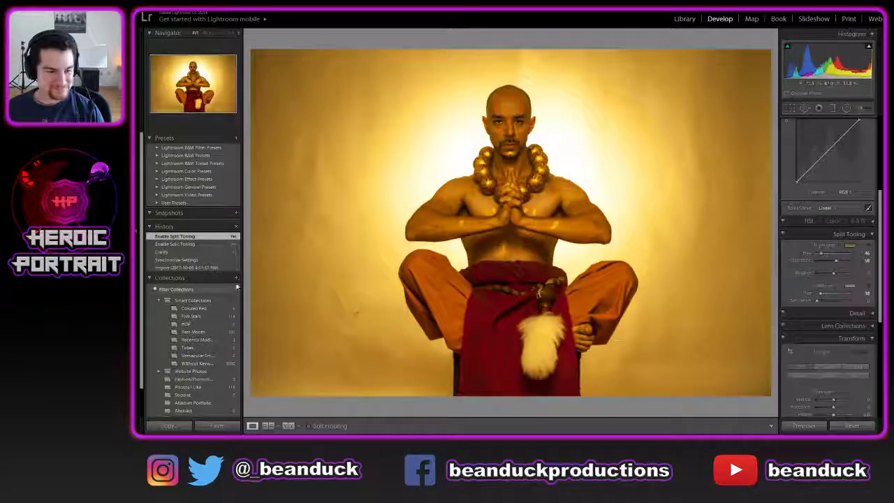
pyautogui.click(213, 269)
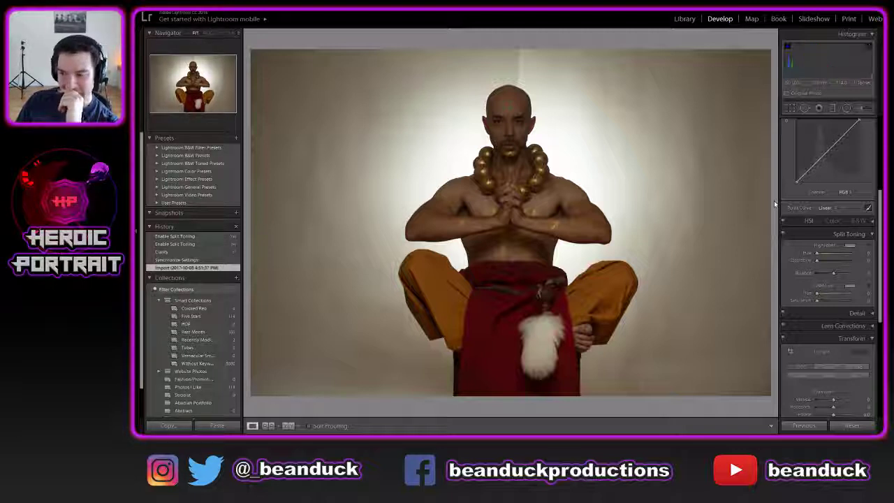
# - Compare the finished monk composite with the unedited original by alternating between the two photos, ending on the composite
pyautogui.press('Right')
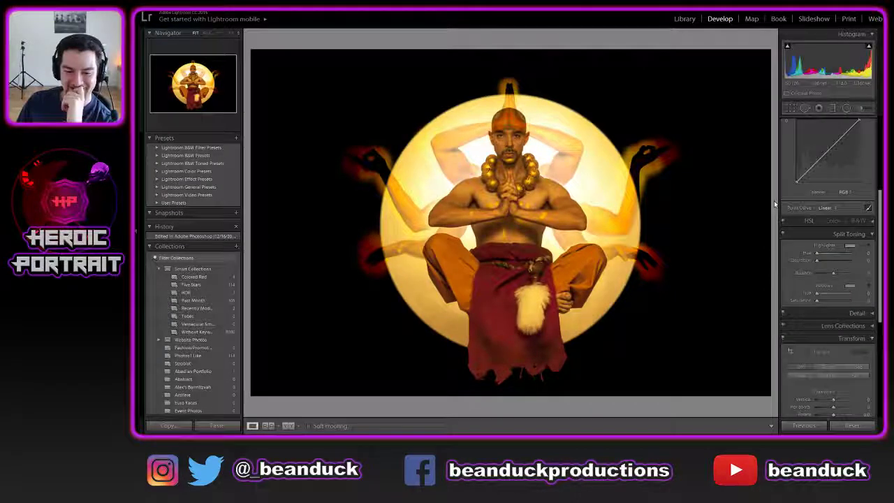
pyautogui.press('Left')
pyautogui.press('Right')
pyautogui.press('Left')
pyautogui.press('Right')
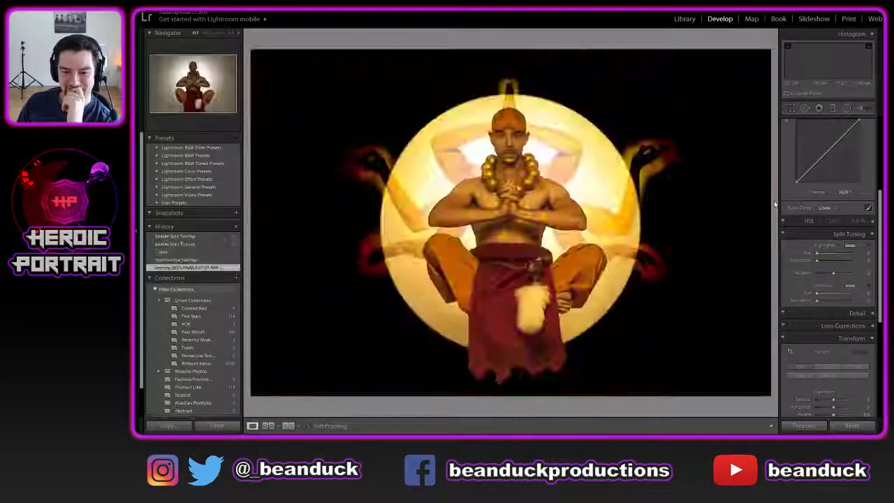
pyautogui.press('Left')
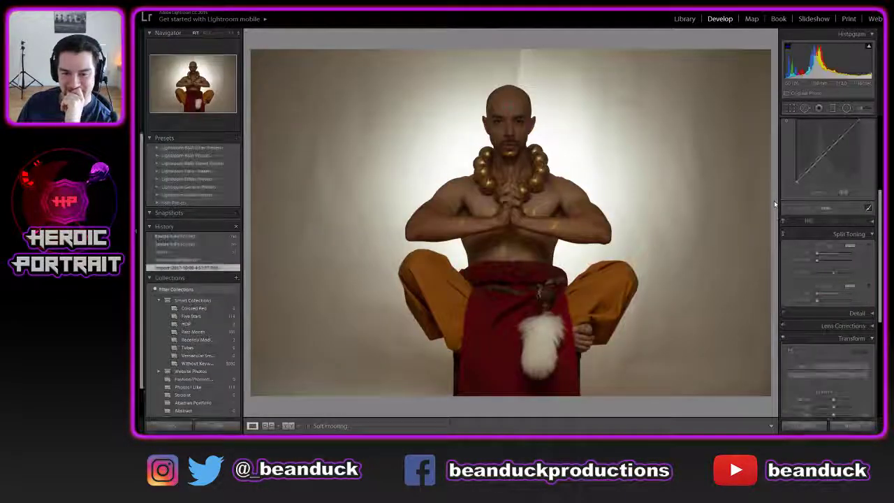
pyautogui.press('Left')
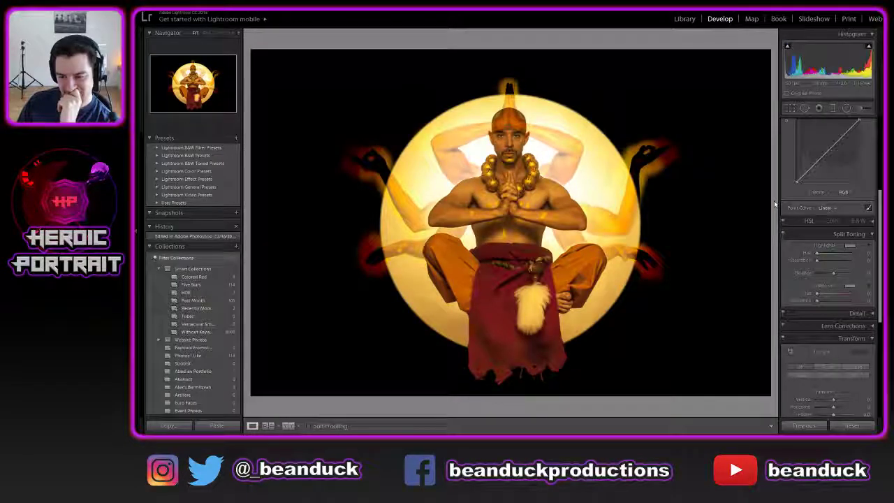
pyautogui.press('Right')
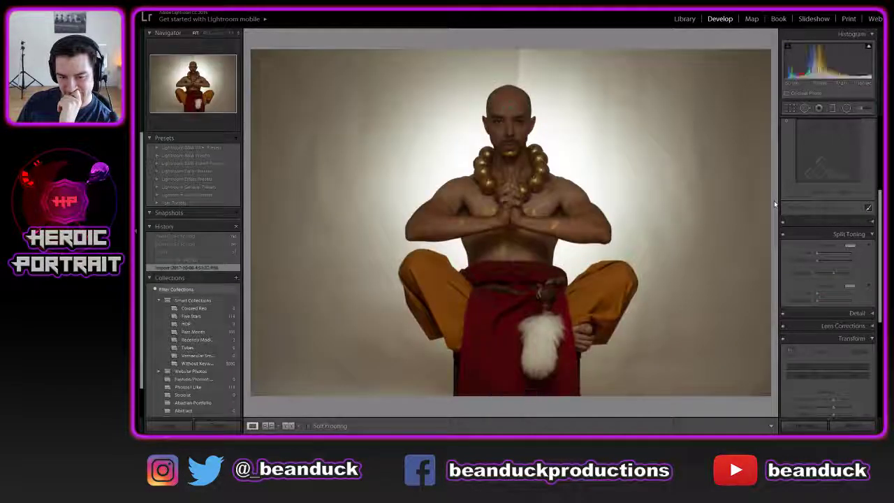
pyautogui.press('Left')
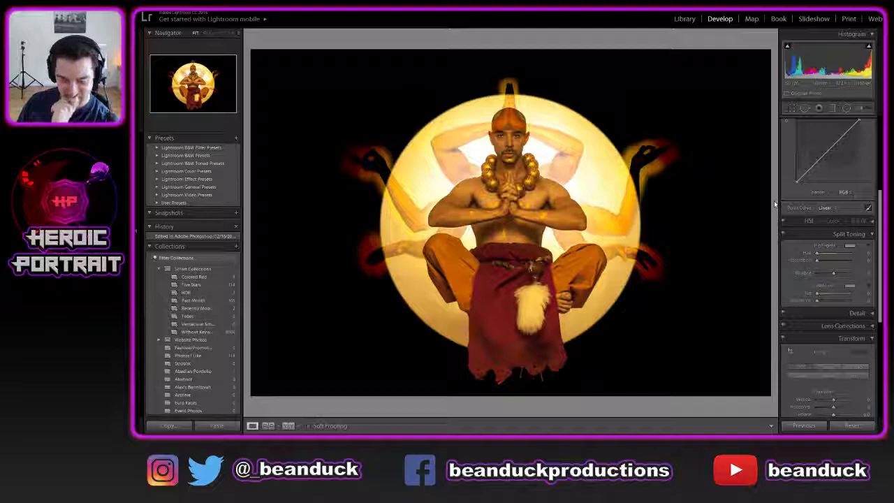